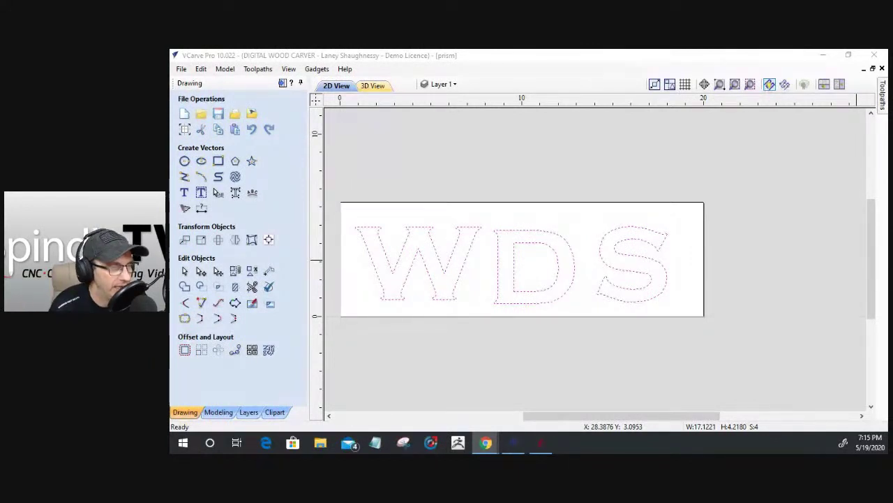
Open the job setup for the WDS lettering file.
mouse_move(540, 442)
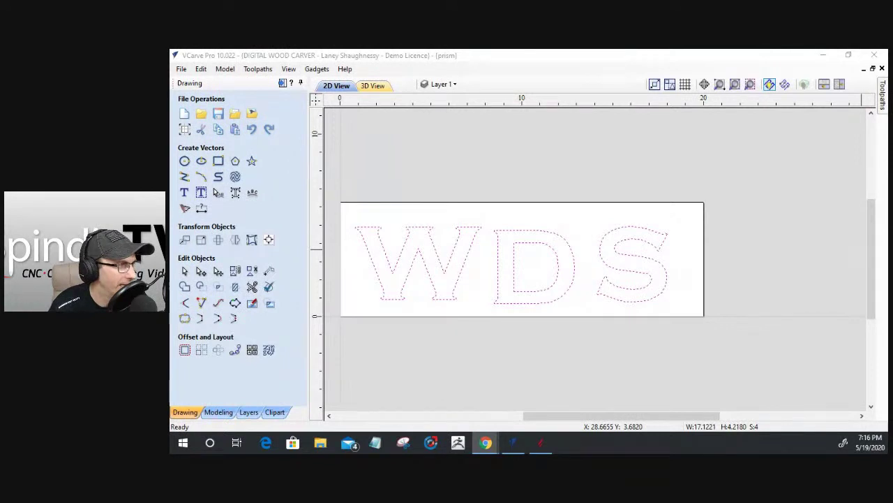
click(735, 83)
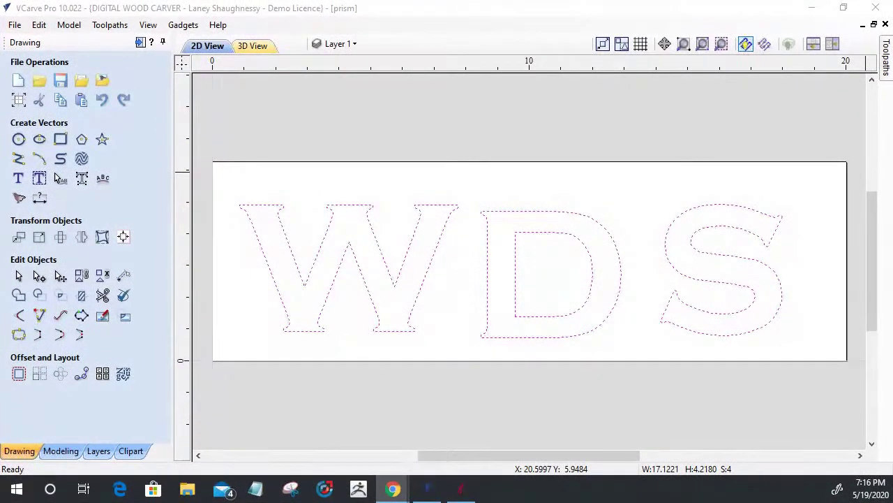
click(18, 99)
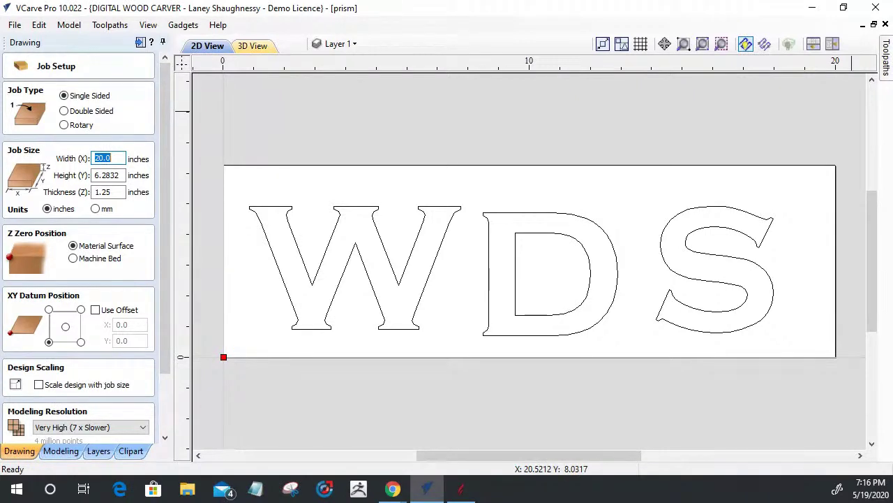
Switch to Chrome, examine the prismatic wood letters B and T among the Prism Carved Letters image results, and close the page.
click(393, 488)
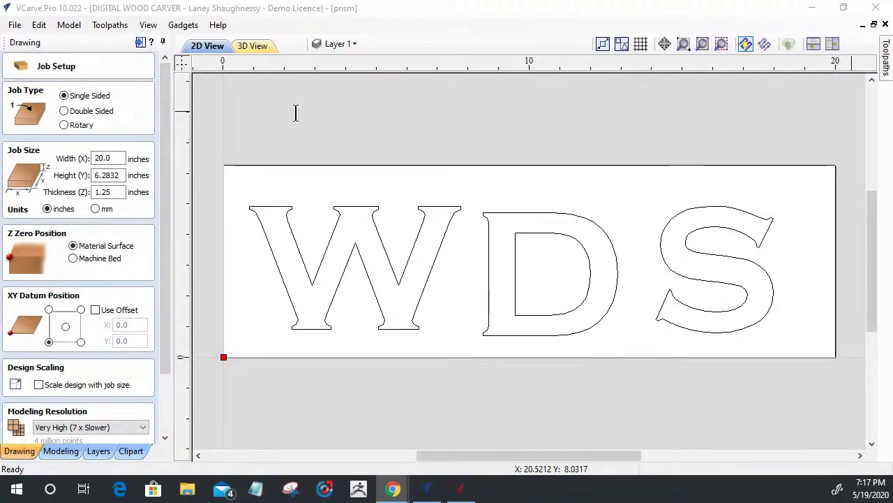
key(alt+Tab)
double_click(433, 31)
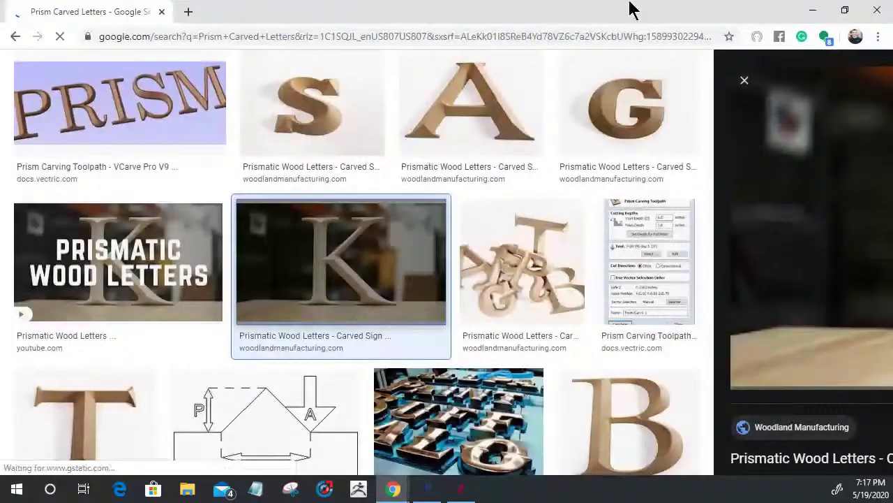
click(845, 10)
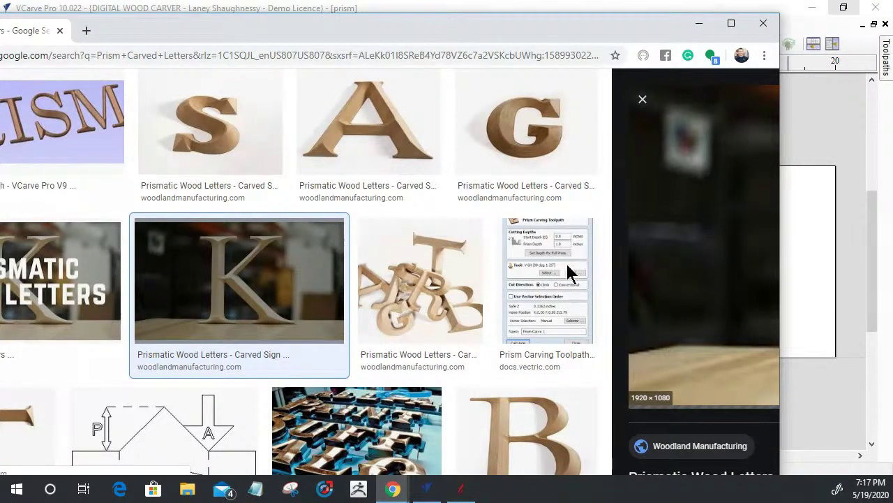
click(731, 23)
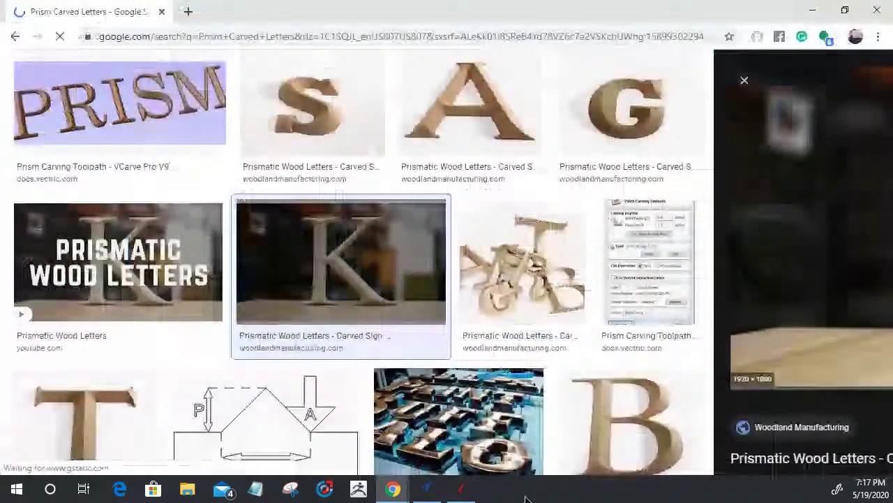
triple_click(650, 336)
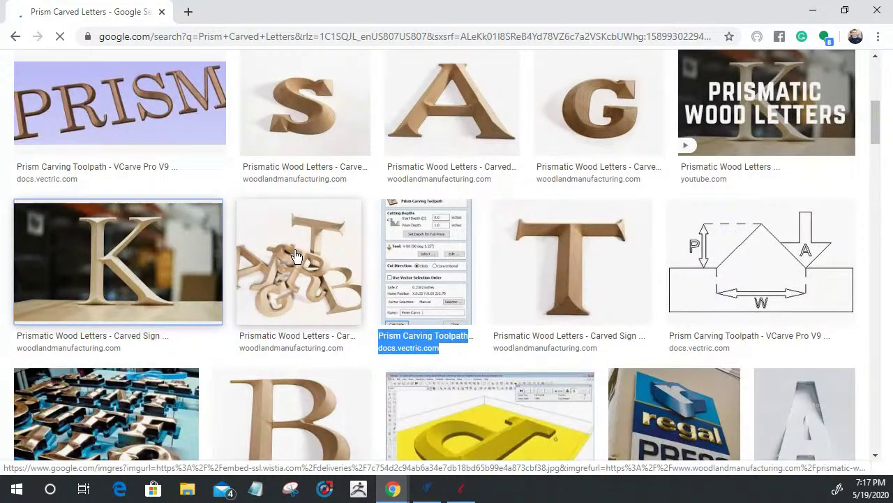
scroll(577, 264, down, 1)
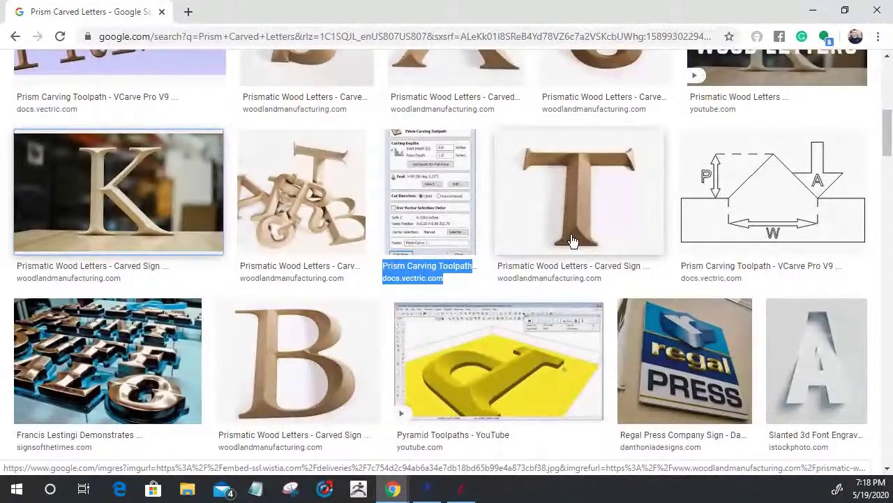
click(316, 383)
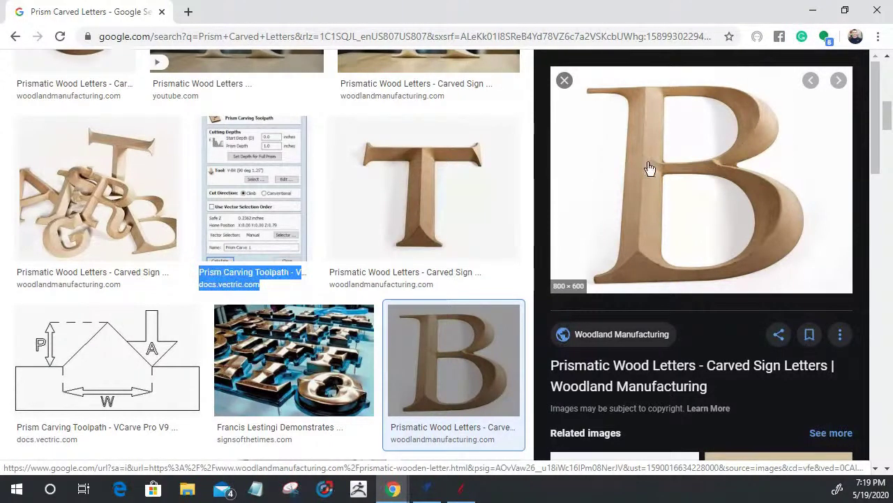
click(419, 185)
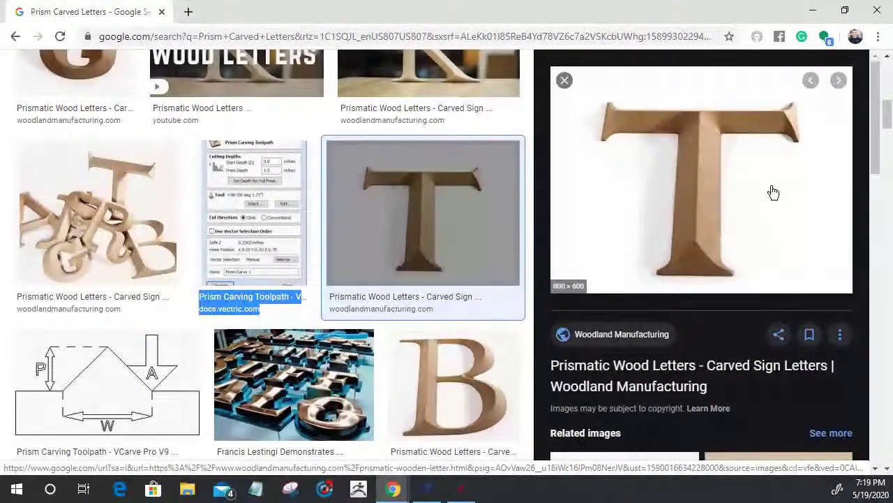
click(161, 13)
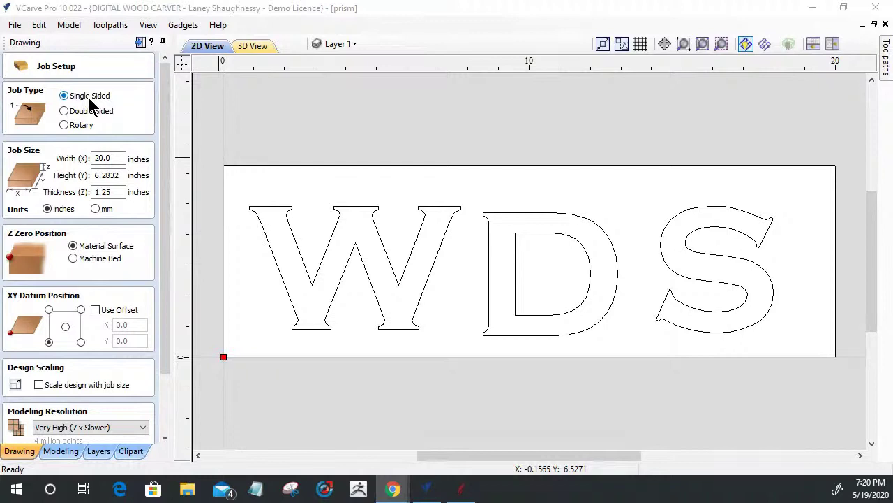
Set the job height (Y) to 11.5 inches in the job setup.
click(97, 155)
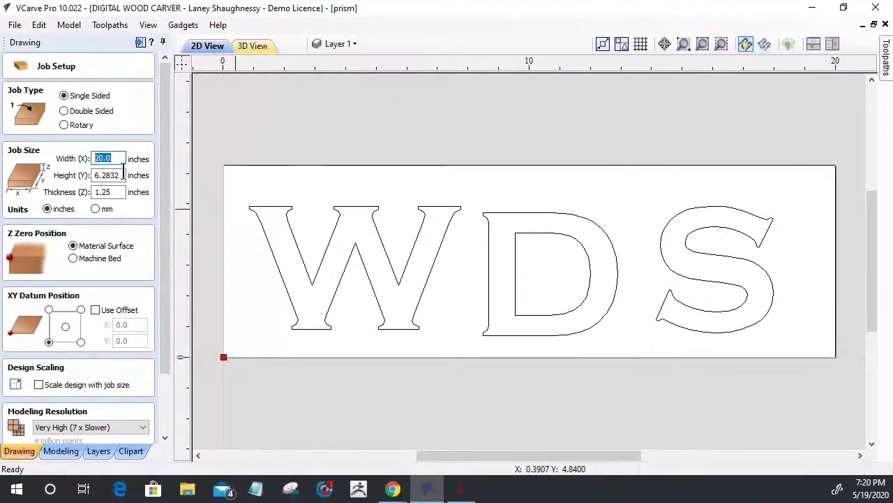
drag(123, 175, 89, 174)
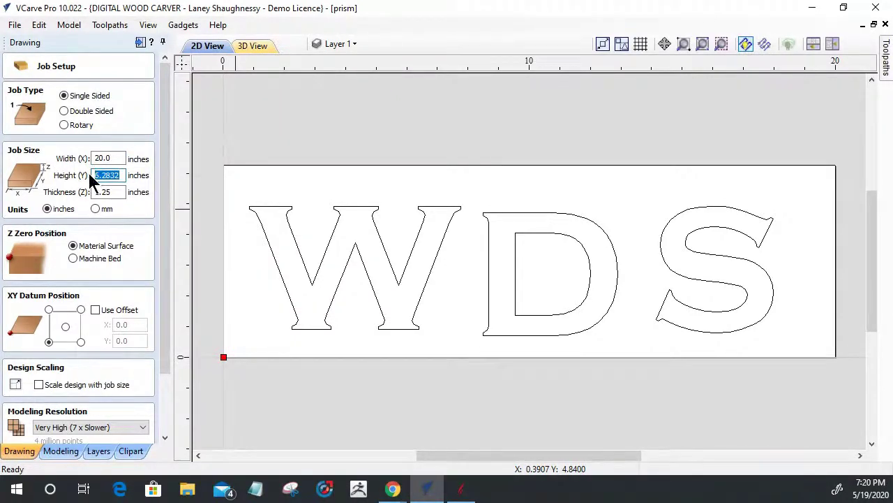
text(11.5)
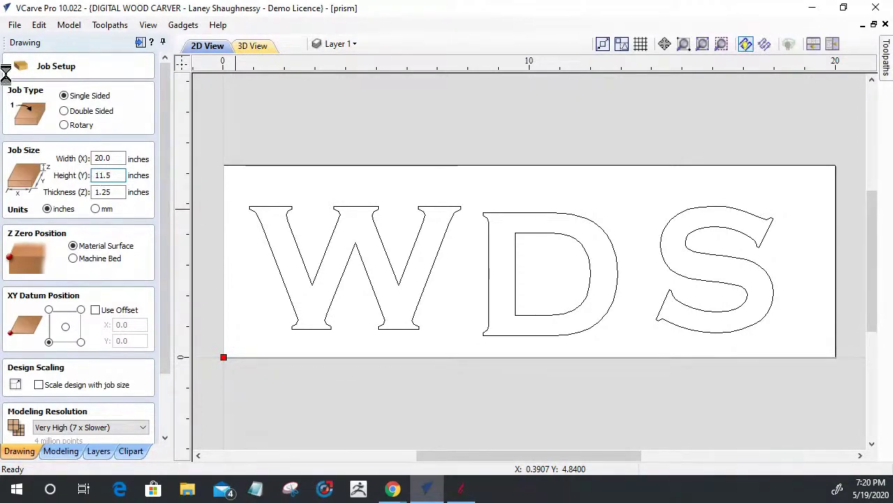
key(Return)
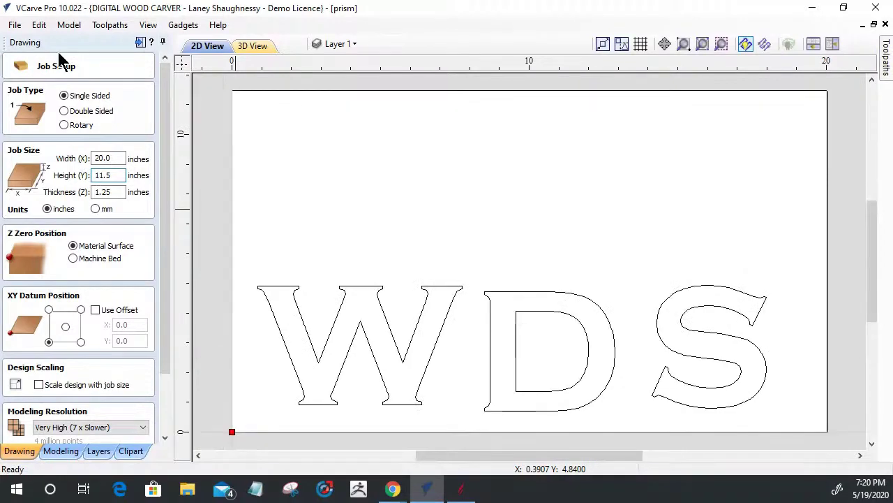
key(Tab)
key(Tab)
key(Tab)
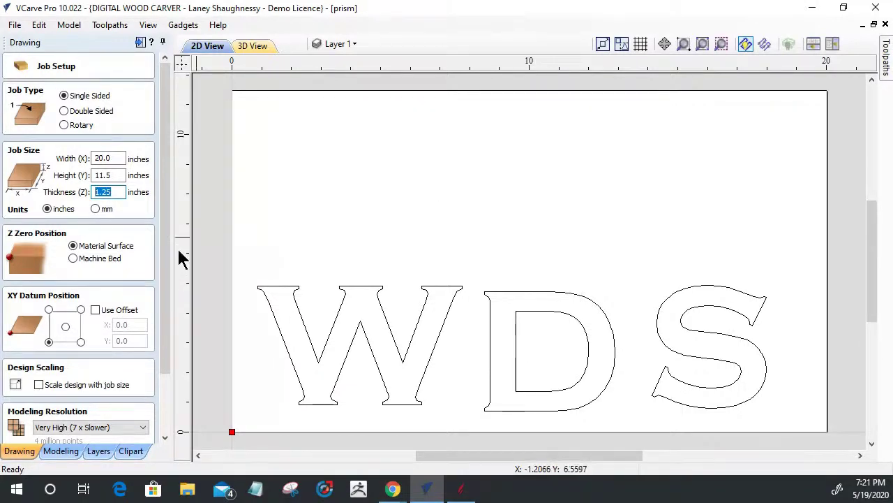
Set Z zero to Machine Bed with the XY datum at the material's lower-left corner, and apply the job setup.
click(73, 258)
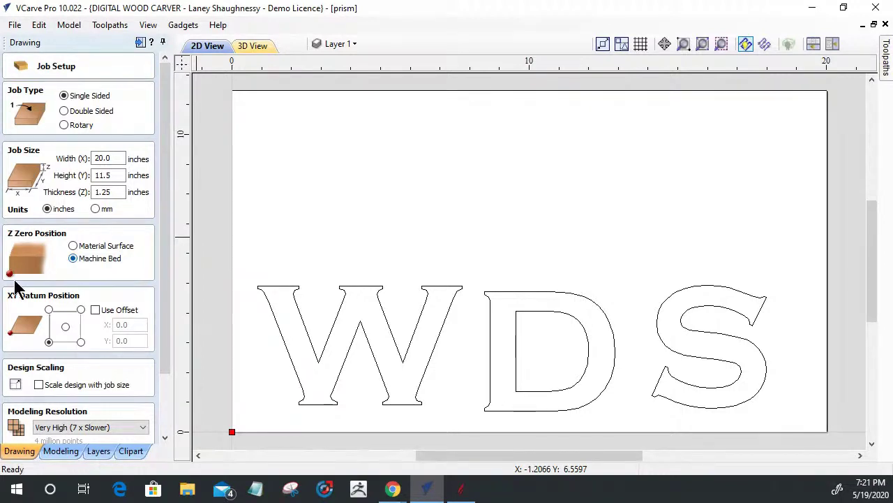
click(65, 327)
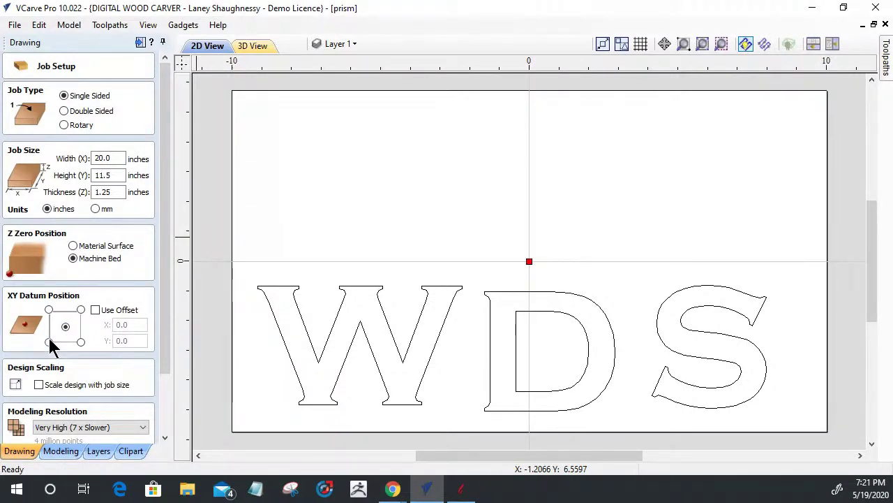
click(49, 341)
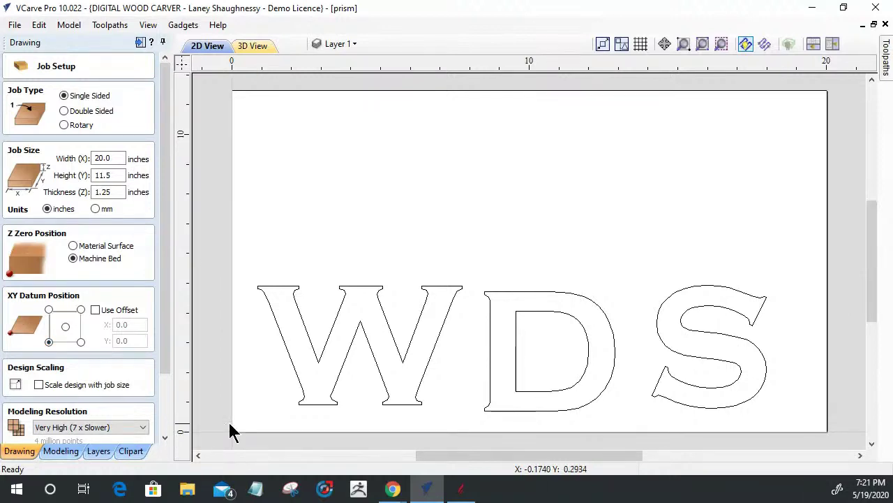
scroll(158, 365, down, 3)
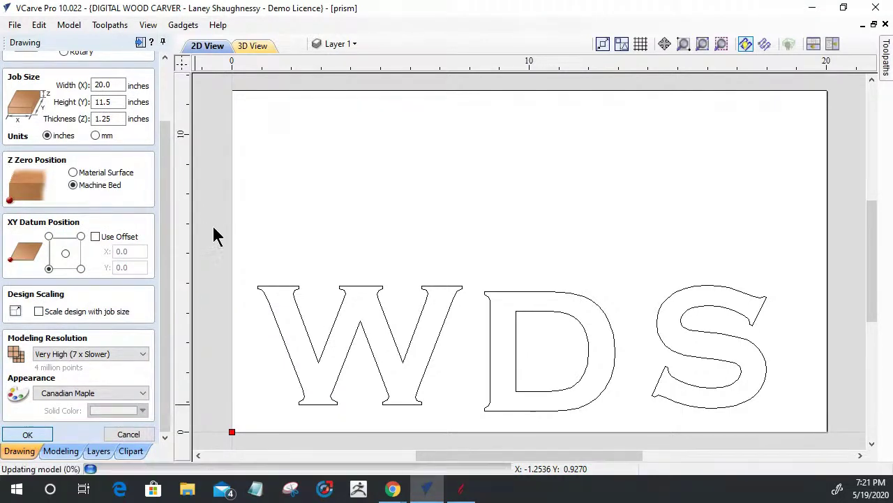
click(29, 434)
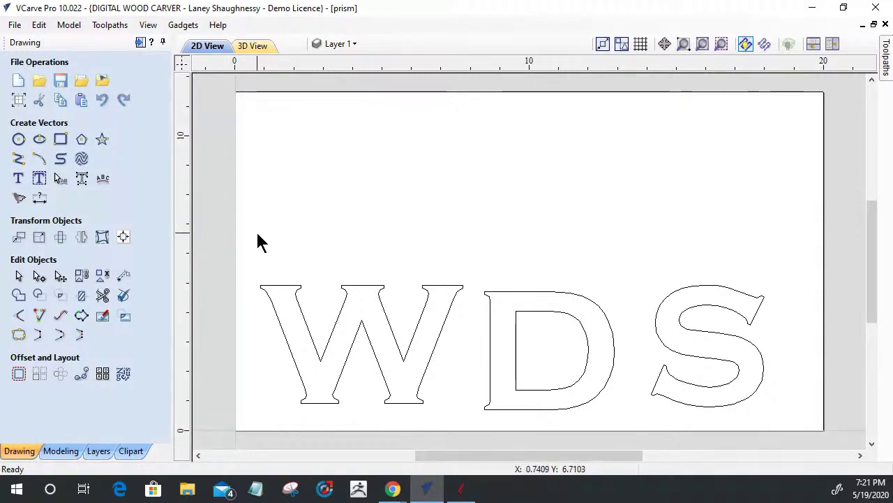
Delete the letters D and S and enlarge the W proportionally to about 14.6 by 8.5 inches.
drag(482, 235, 760, 442)
key(Delete)
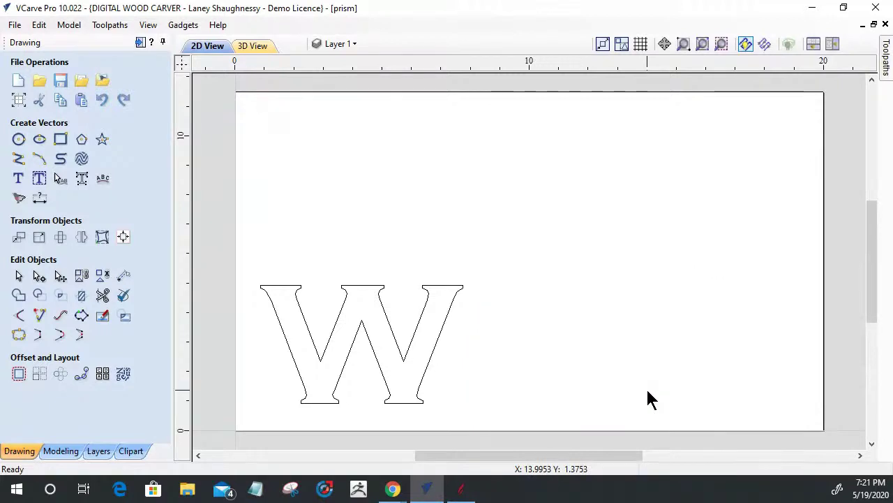
click(365, 292)
click(364, 285)
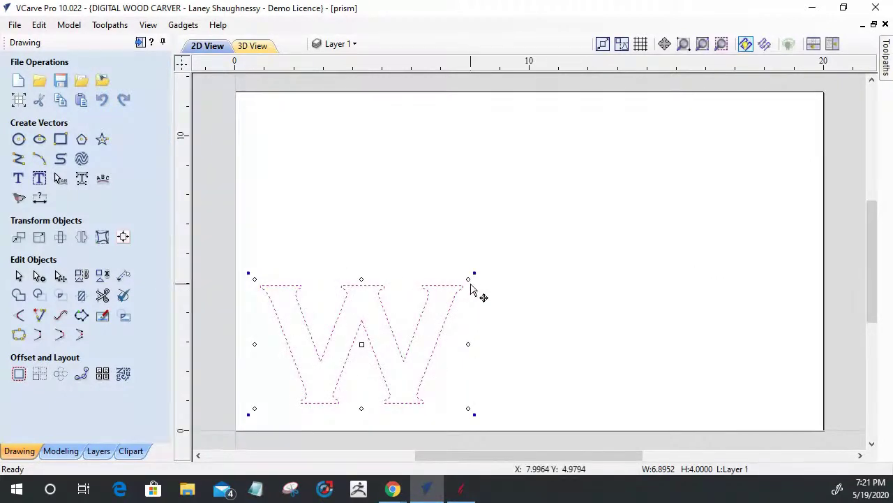
drag(472, 286, 747, 152)
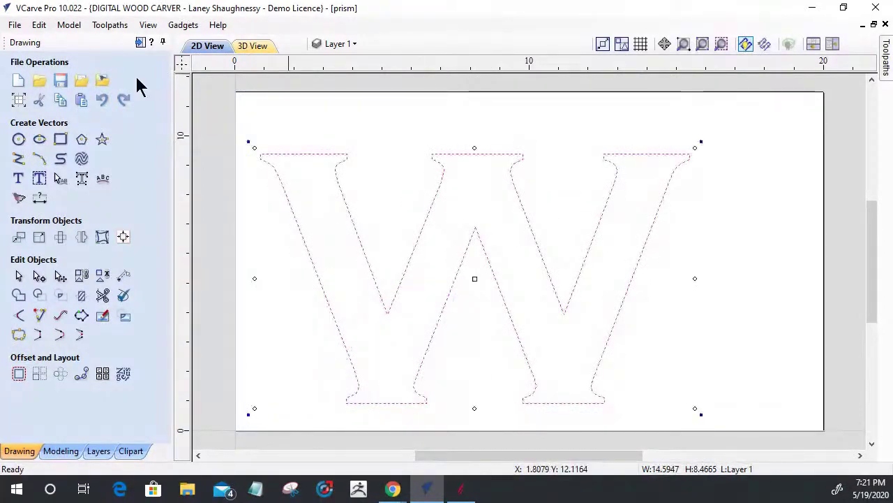
Center the W both horizontally and vertically in the material and close the alignment tools.
click(121, 236)
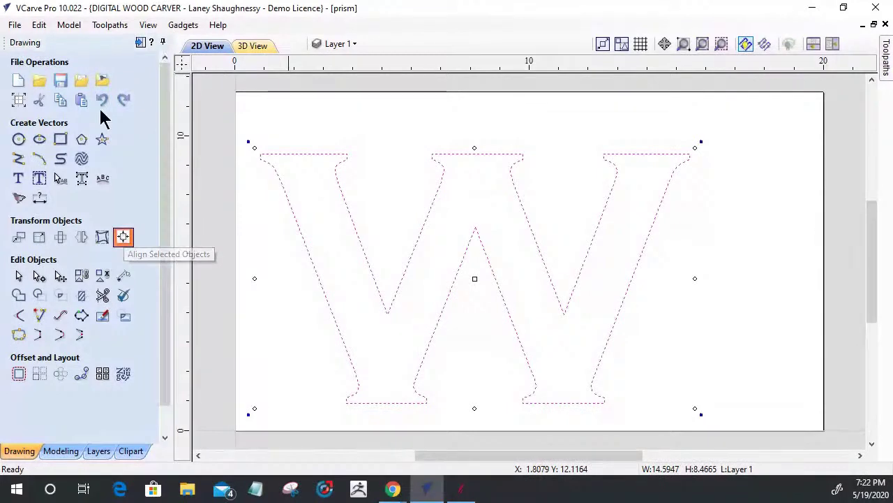
click(70, 112)
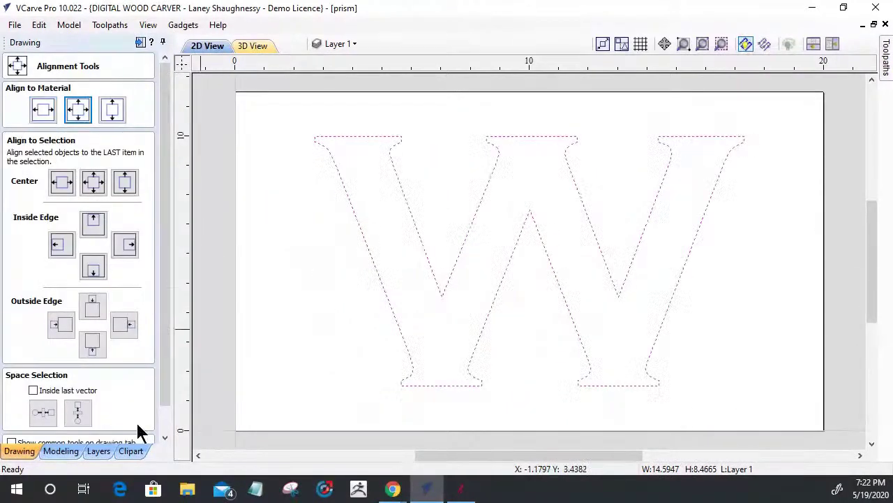
drag(163, 386, 158, 437)
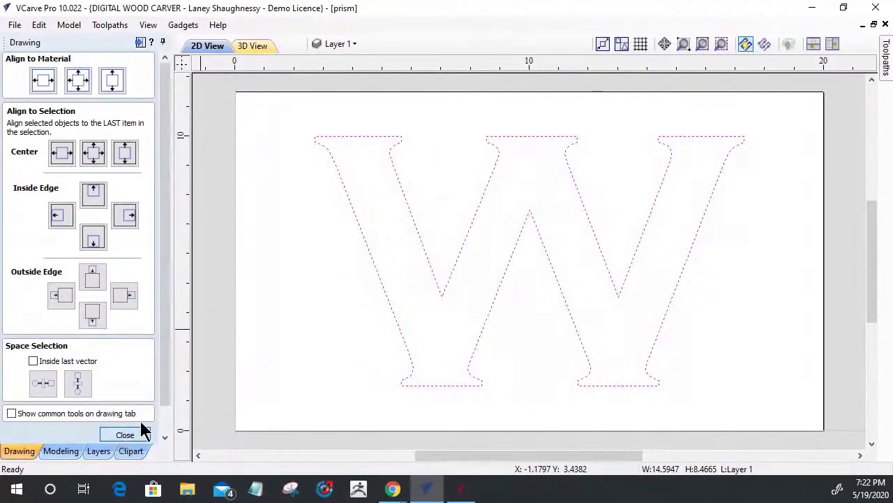
click(134, 433)
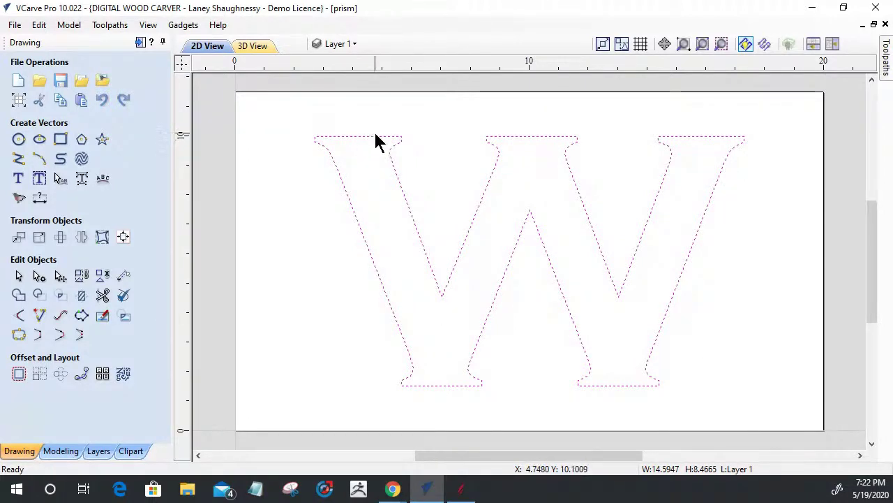
Open the Chamfer gadget to create a chamfer toolpath for the selected W.
click(179, 28)
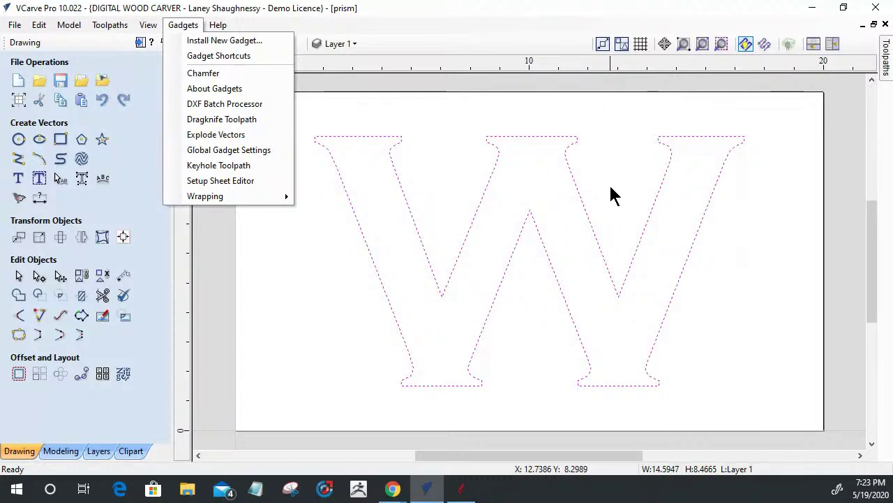
click(218, 79)
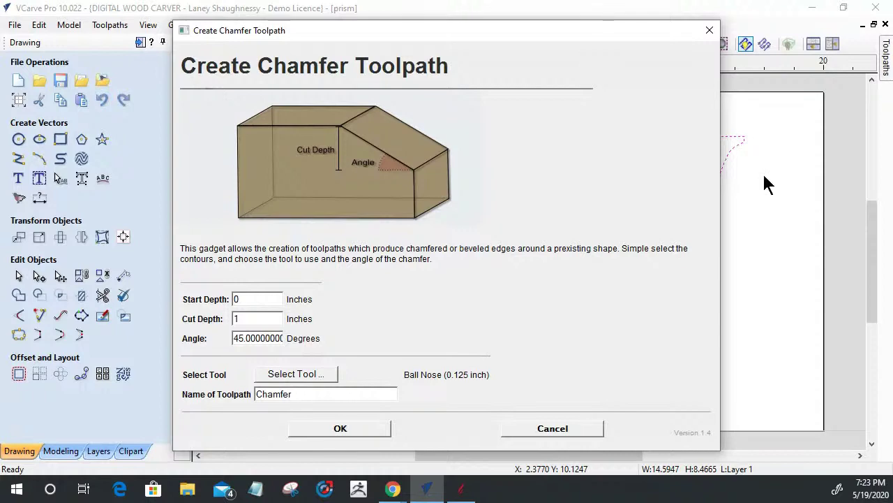
drag(538, 33, 569, 24)
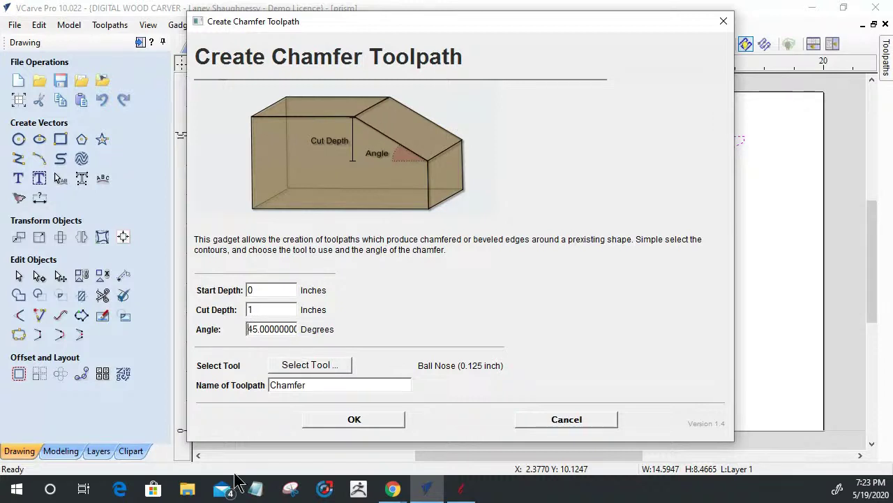
Open the tool database for the chamfer and choose the Ball Nose (0.125 inch) tool.
click(313, 367)
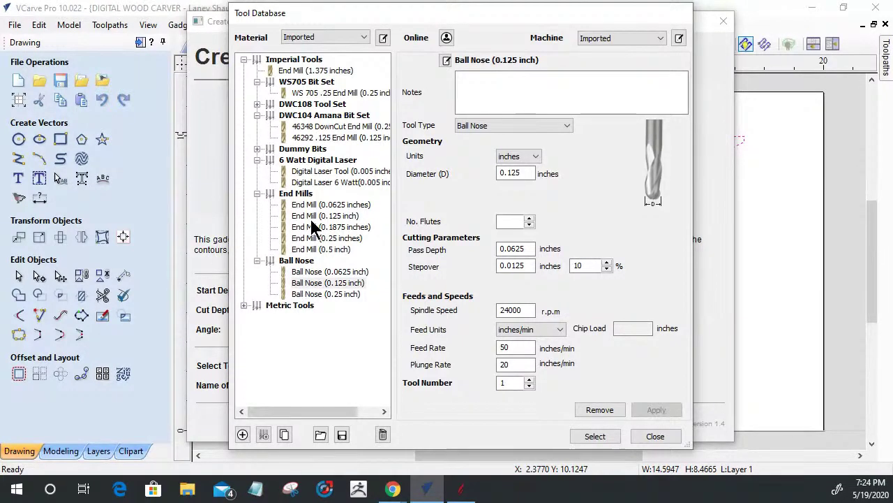
click(323, 283)
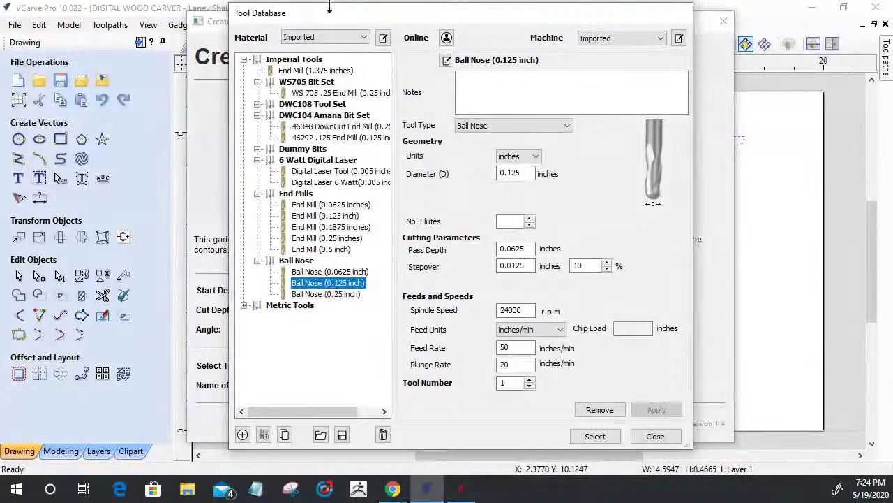
Try Walnut as the tool database material and restore it to Imported.
click(340, 39)
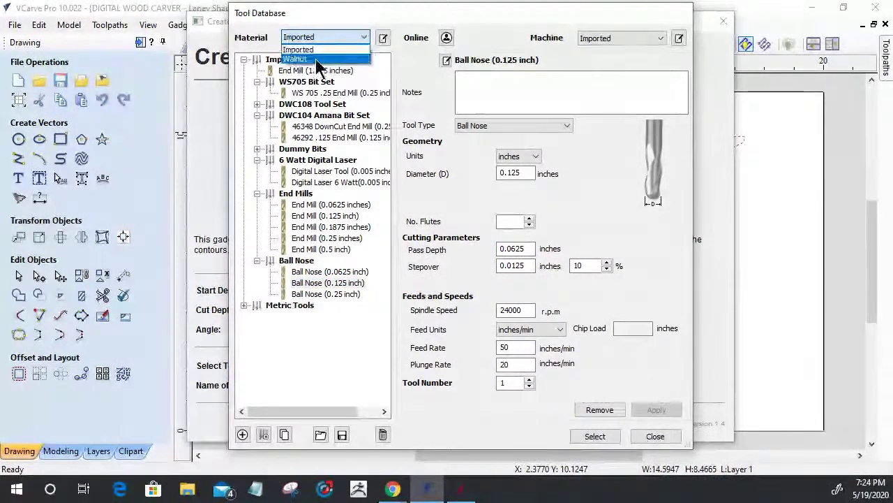
click(317, 59)
click(325, 38)
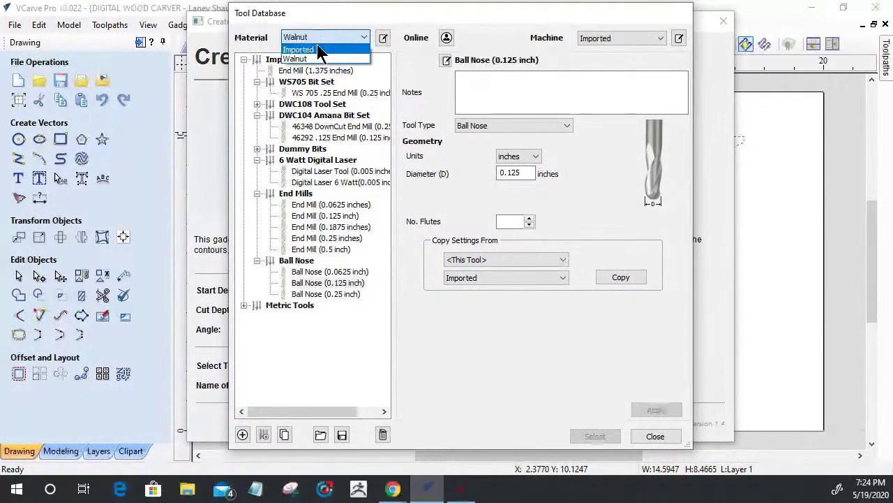
click(318, 58)
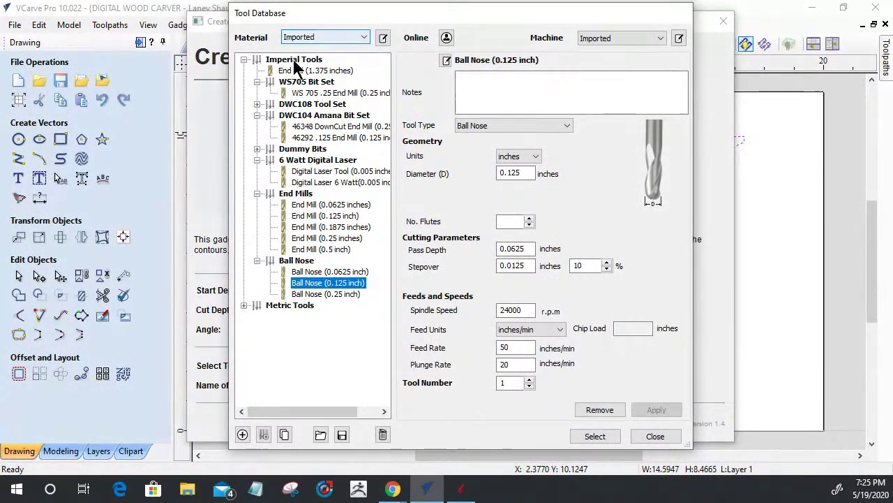
Confirm the 0.125 inch ball nose as the tool and create the chamfer toolpath with a 1 inch cut depth and 45-degree angle.
click(257, 104)
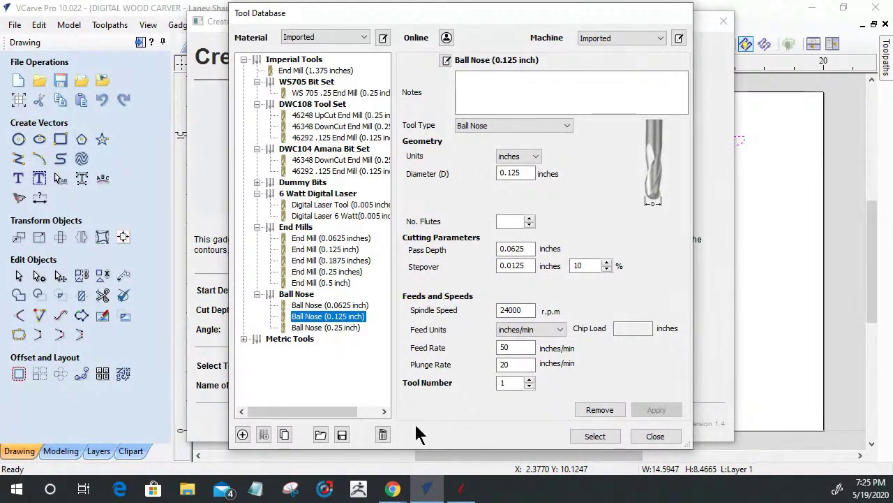
click(594, 436)
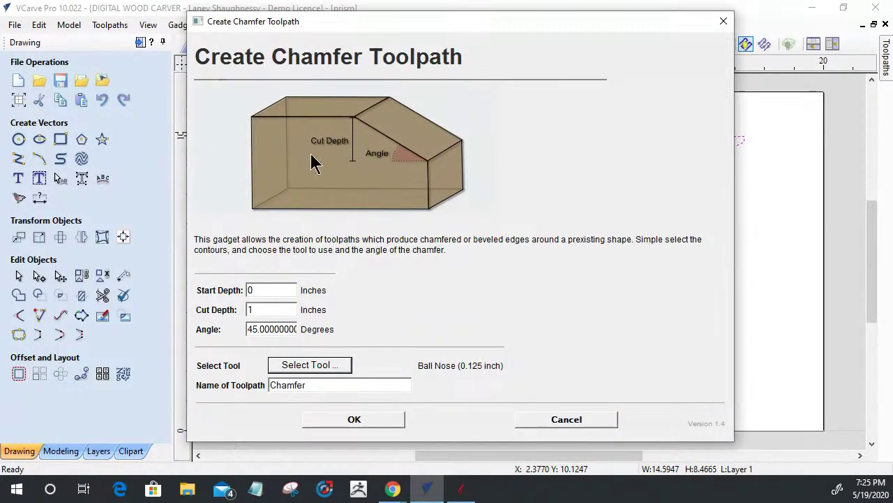
click(370, 421)
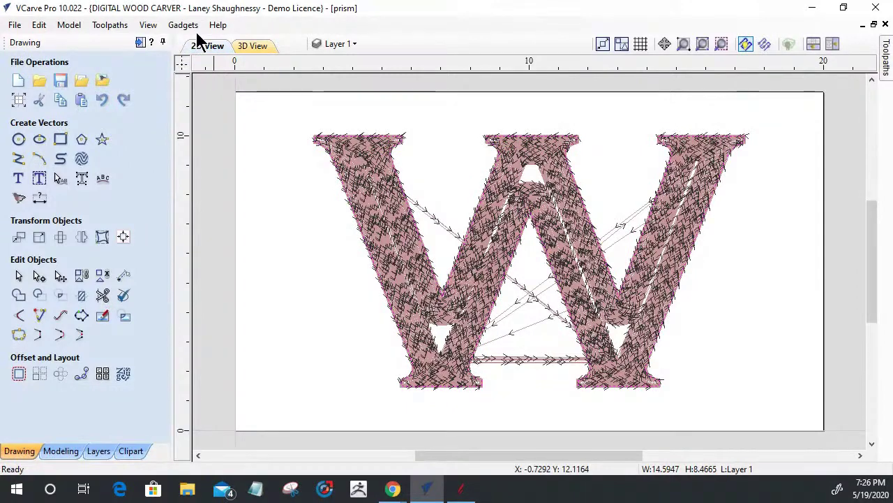
Inspect the Chamfer toolpath on the tilted 3D material, start simulating it and stop the simulation early.
click(139, 43)
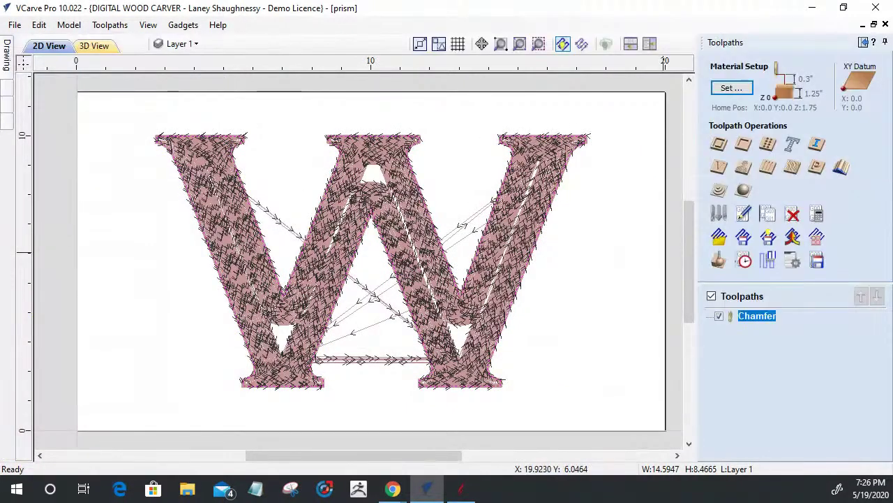
click(715, 259)
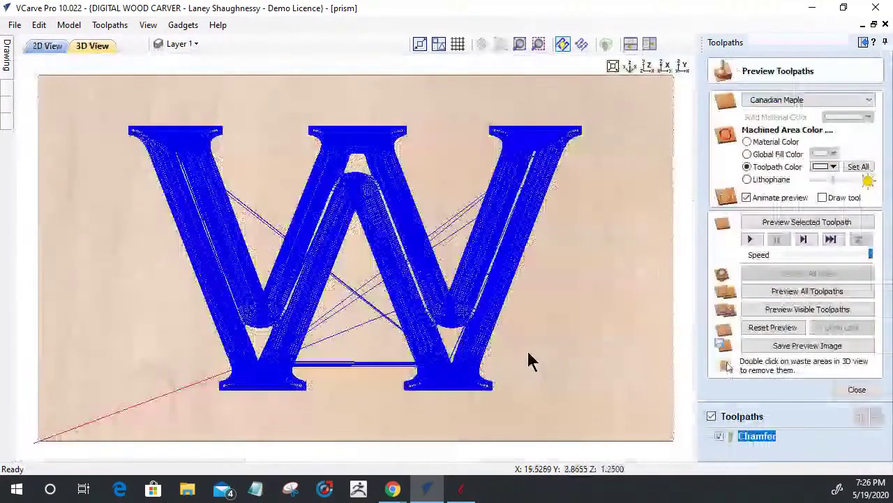
drag(442, 413, 391, 323)
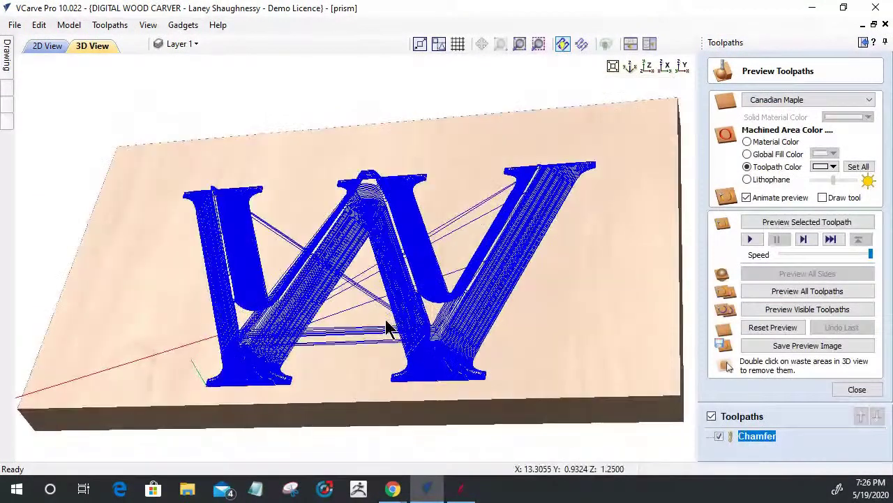
mouse_move(375, 292)
mouse_down()
mouse_move(373, 263)
mouse_move(372, 280)
mouse_up()
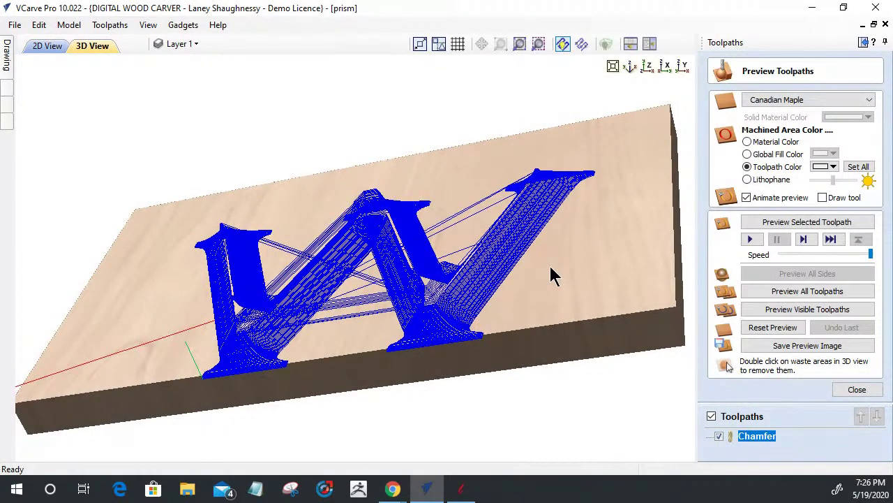
drag(550, 279, 368, 183)
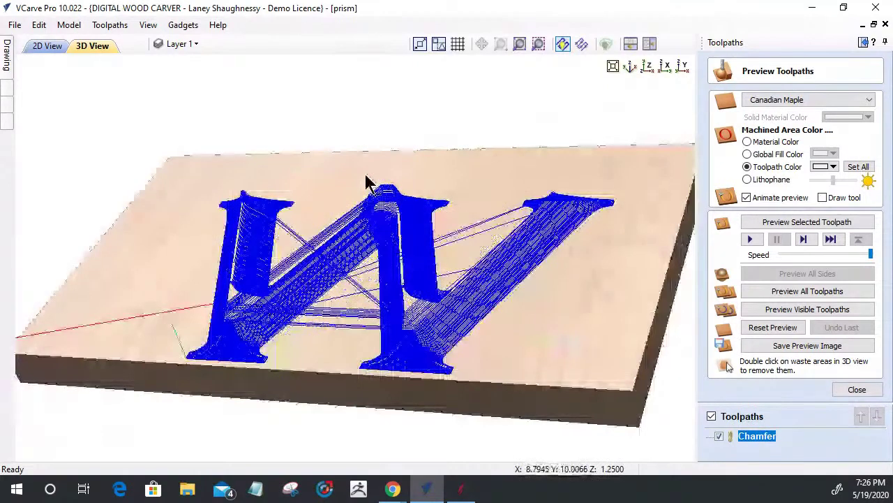
click(801, 241)
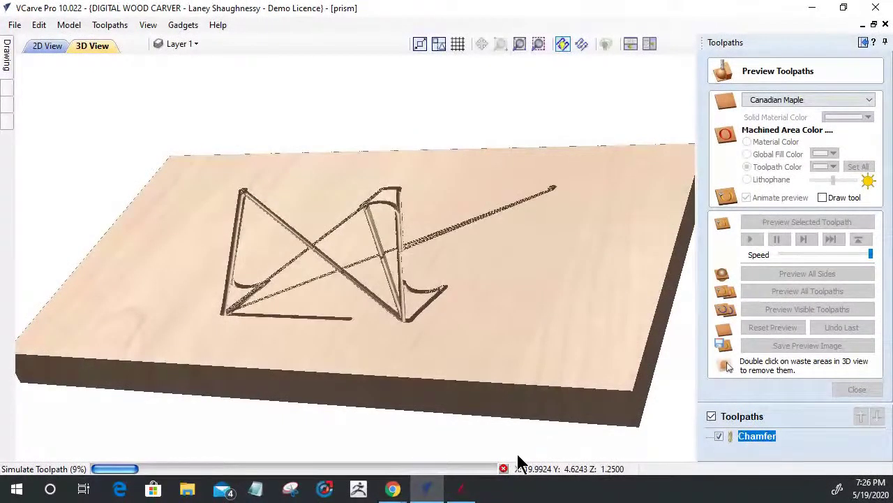
click(503, 468)
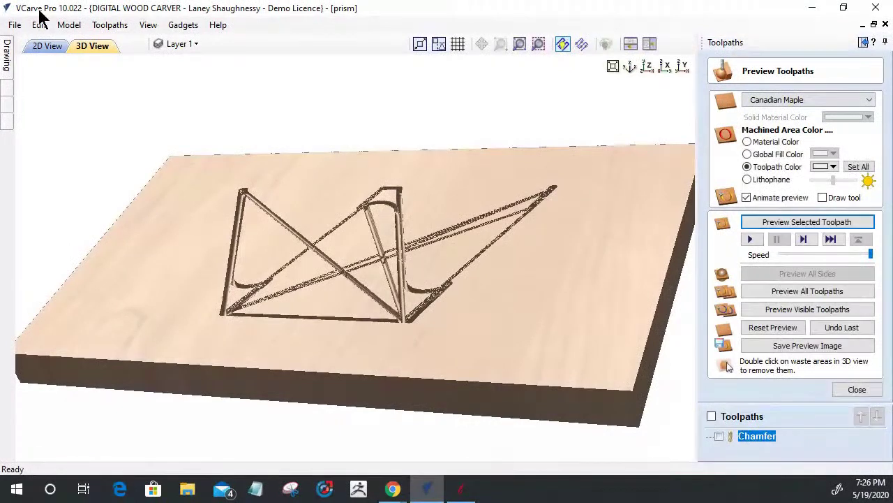
Choose a preview simulation quality, simulate the Chamfer toolpath again, stop it before completion and close the preview.
click(111, 25)
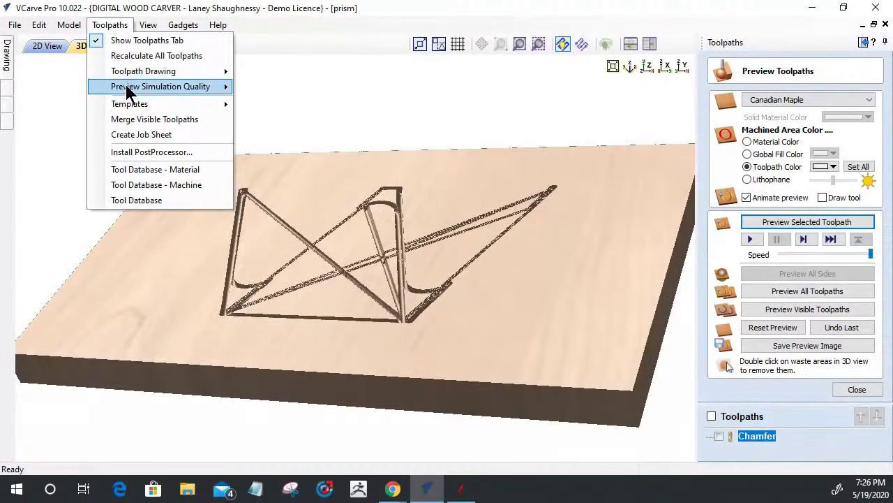
mouse_move(206, 96)
click(266, 90)
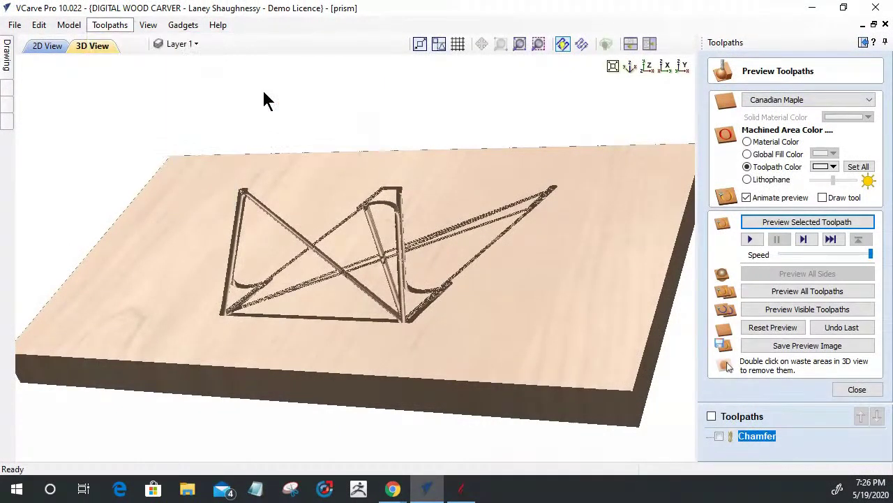
click(798, 224)
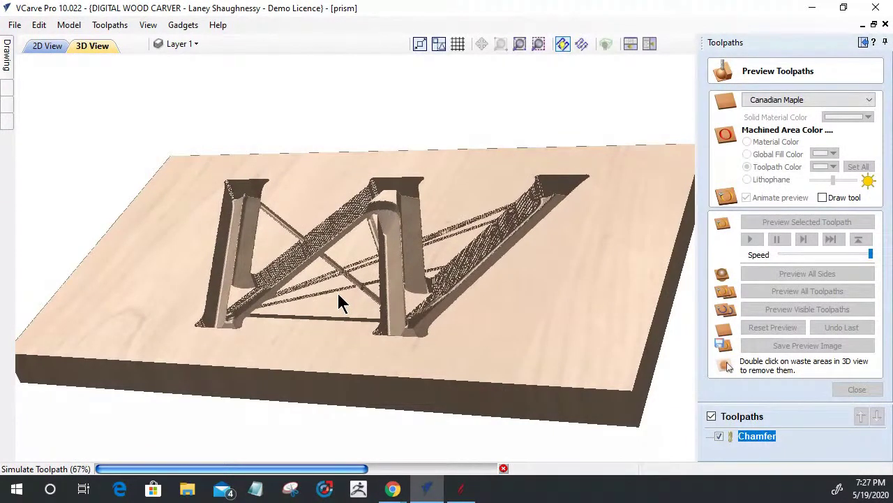
click(504, 473)
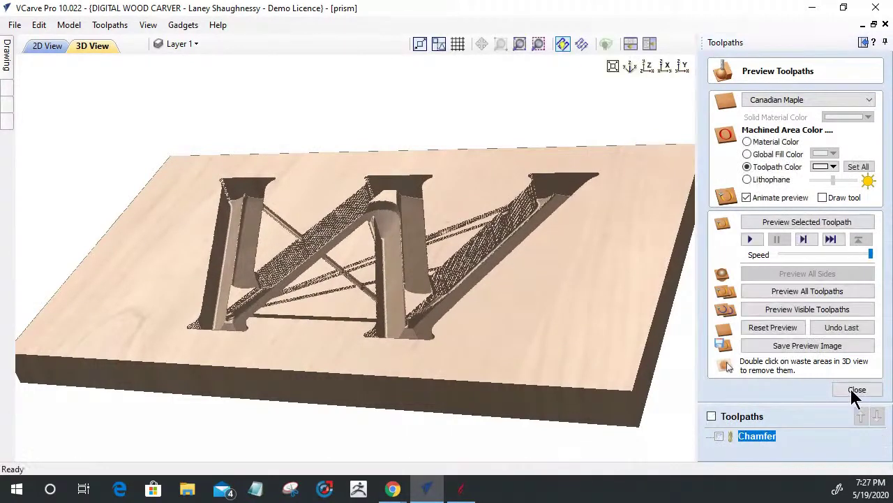
click(858, 389)
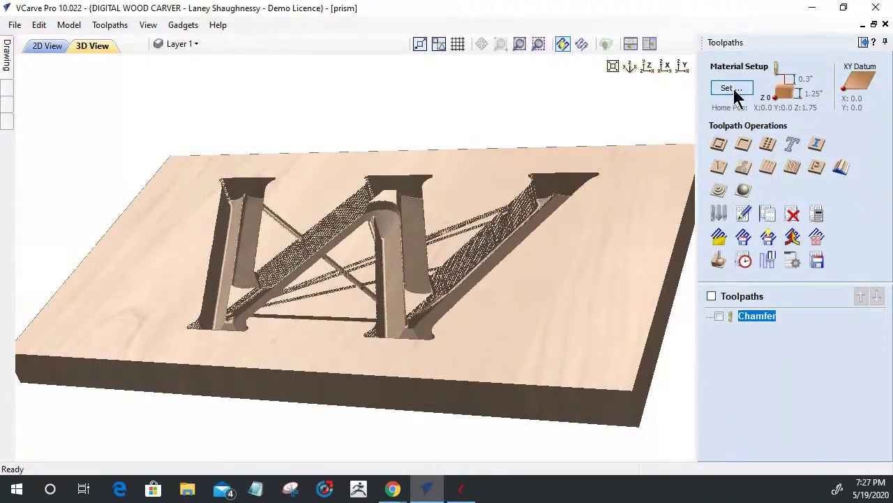
Review the material setup, including thickness, Z-zero and rapid gaps, and accept it without edits.
click(731, 90)
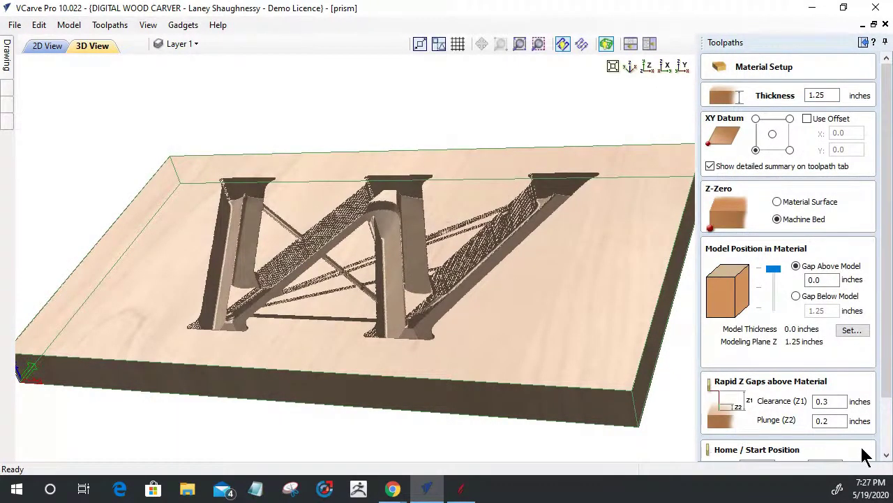
drag(883, 353, 878, 435)
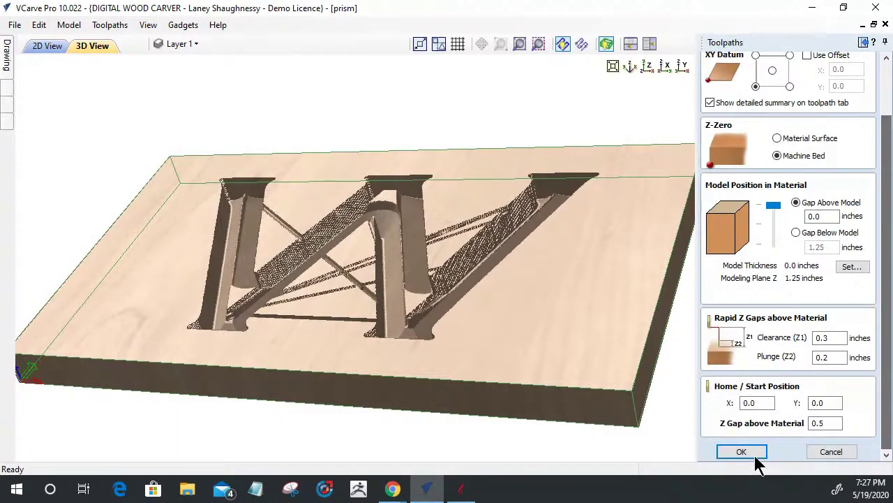
click(741, 451)
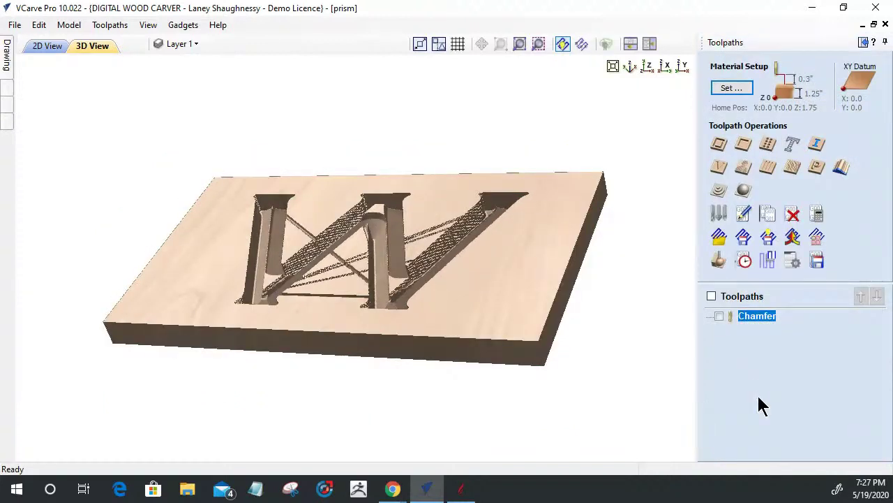
Try to recalculate the Chamfer toolpath.
right_click(771, 320)
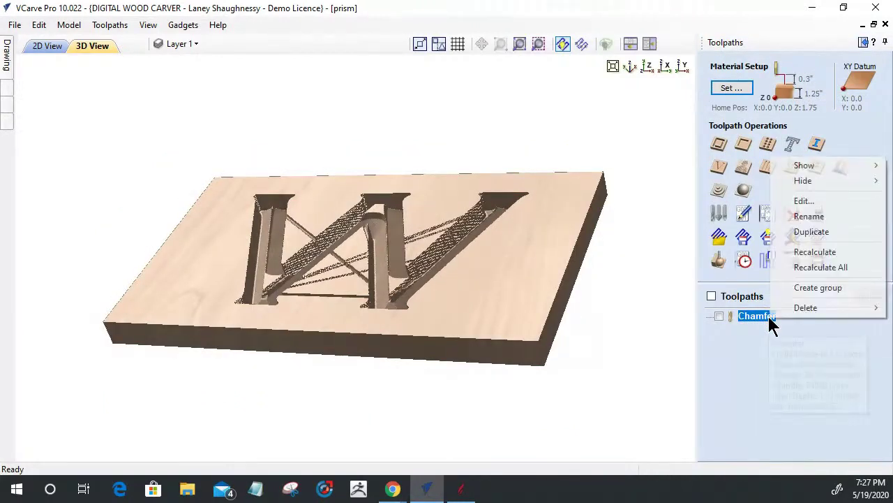
click(814, 252)
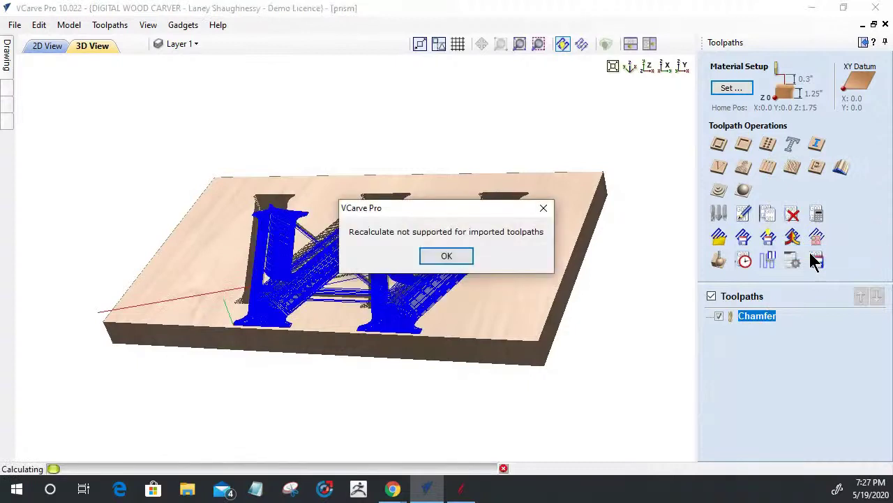
click(446, 256)
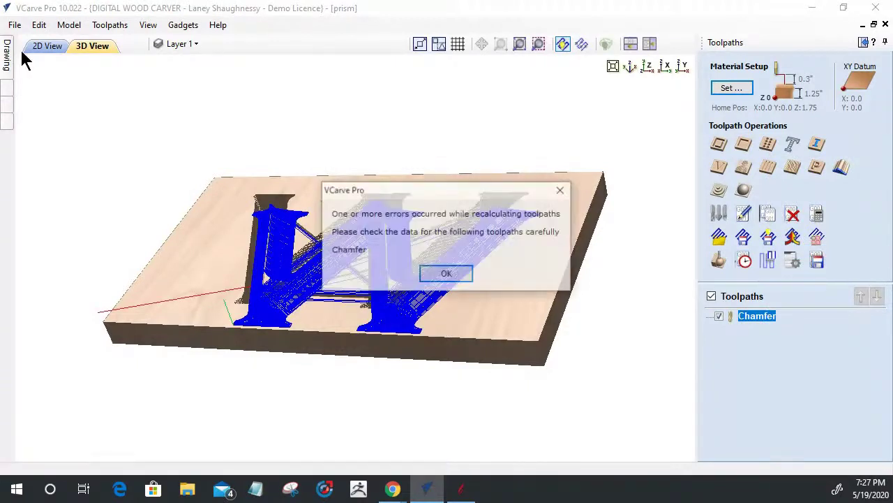
click(452, 274)
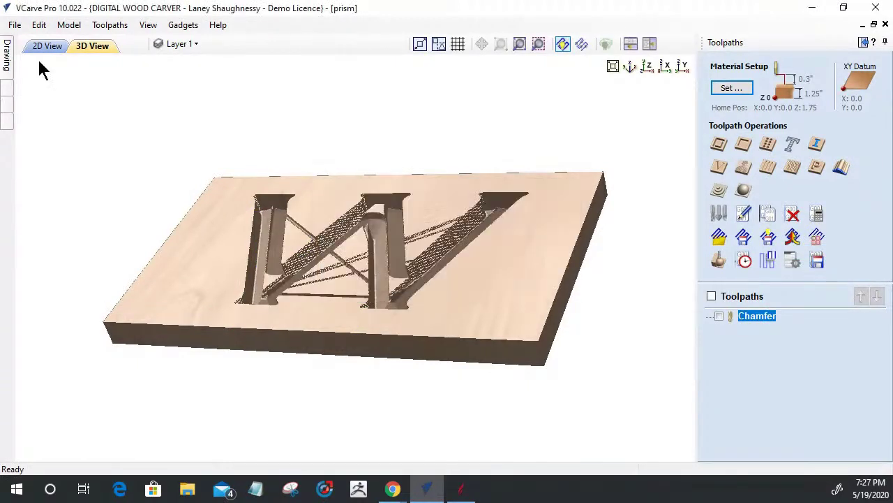
Delete the Chamfer toolpath and recreate it with the Chamfer gadget, using a 1 inch cut depth, 45-degree angle and 0.125 inch ball nose.
right_click(769, 317)
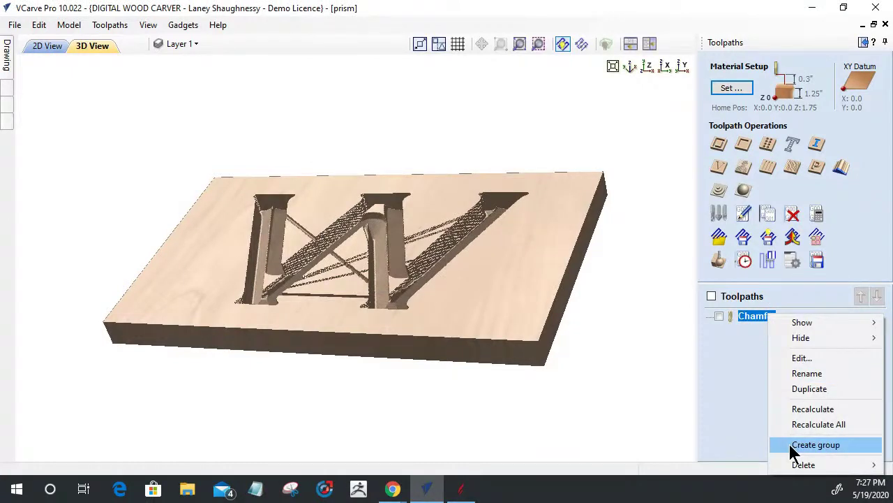
click(150, 14)
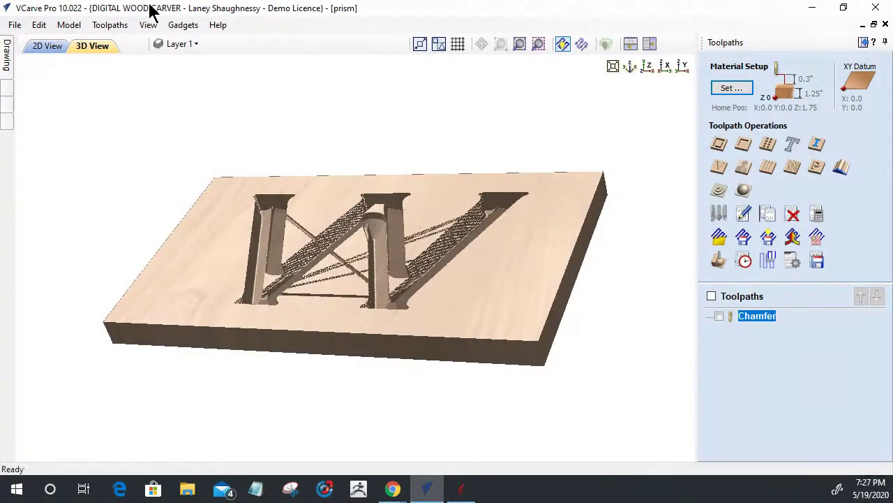
click(183, 25)
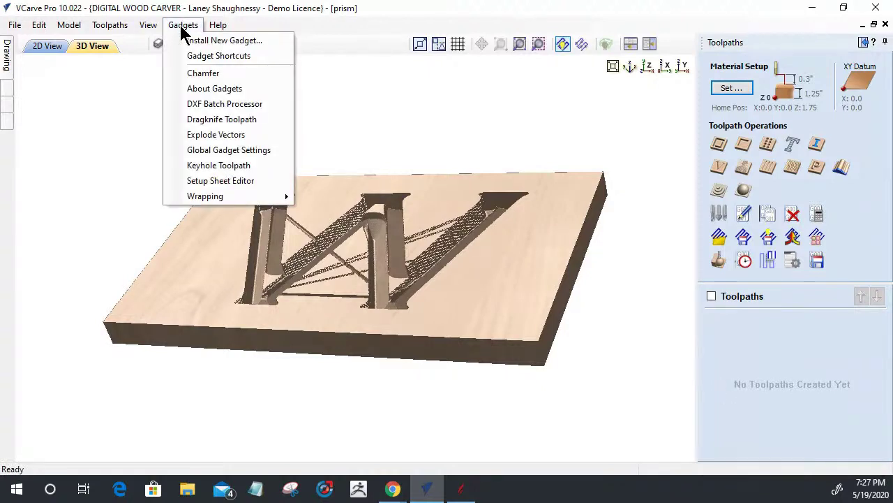
click(203, 73)
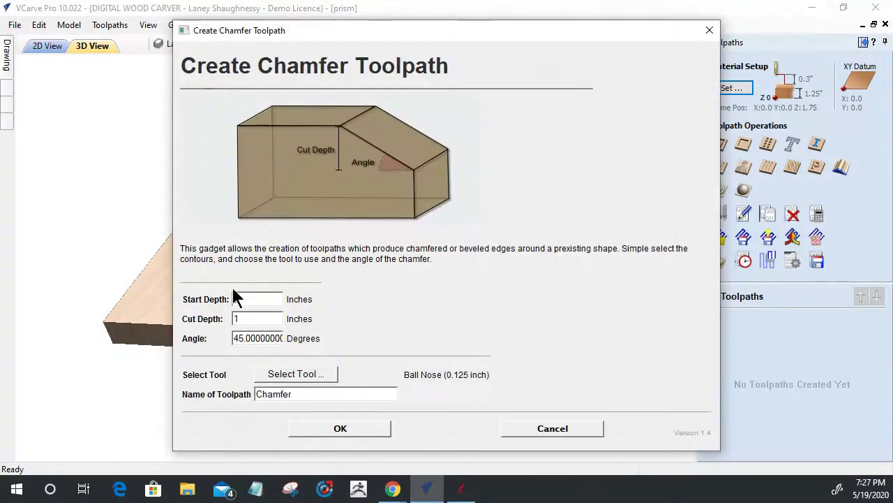
click(347, 429)
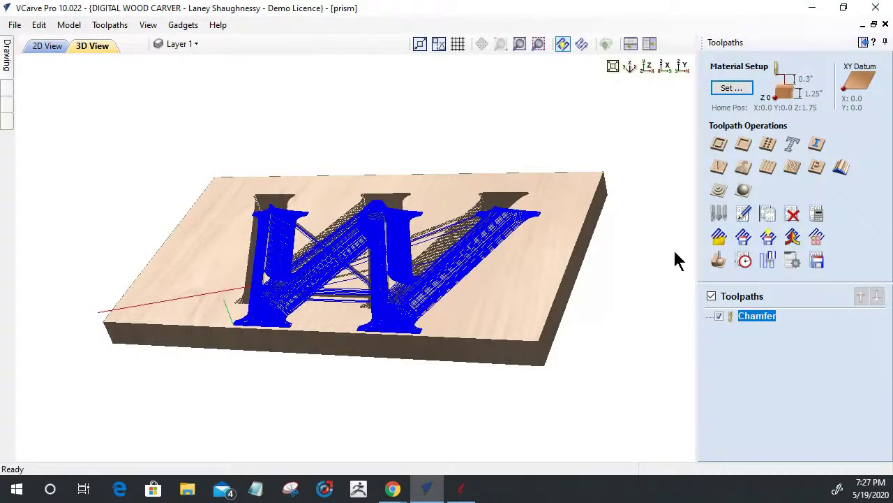
Reset the material preview, simulate the recreated Chamfer toolpath in full and return to the 2D view.
click(718, 212)
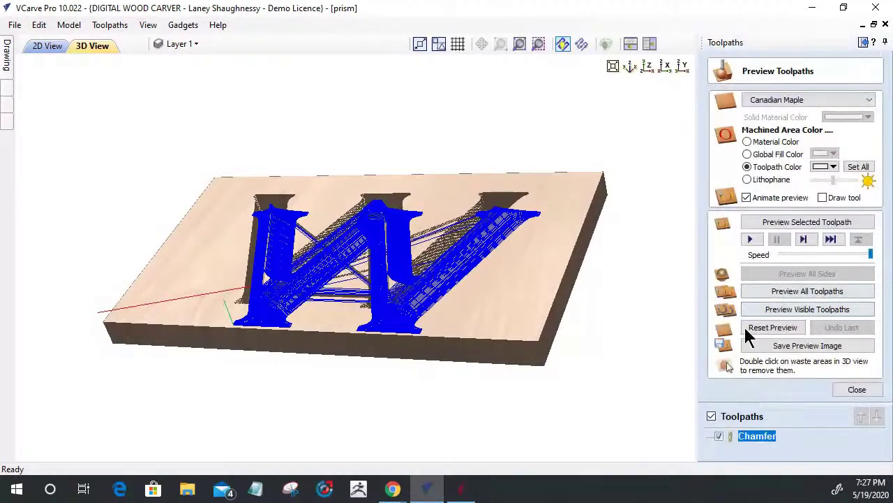
click(753, 327)
click(781, 223)
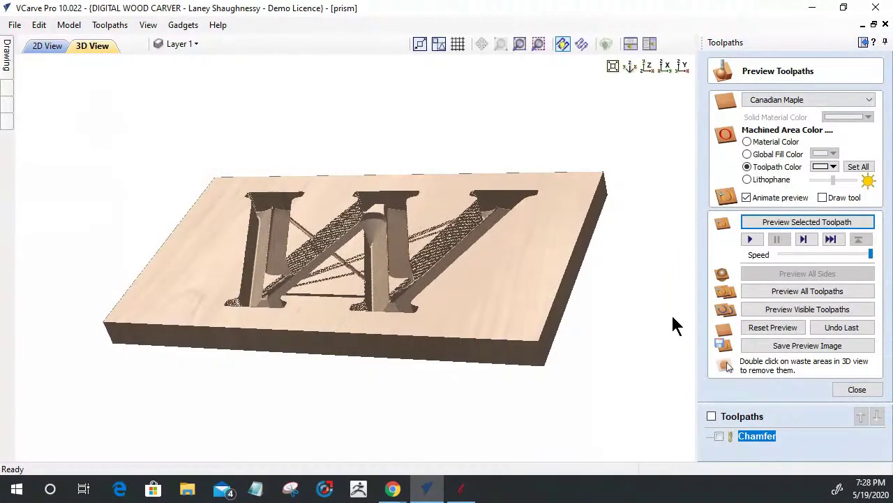
click(48, 45)
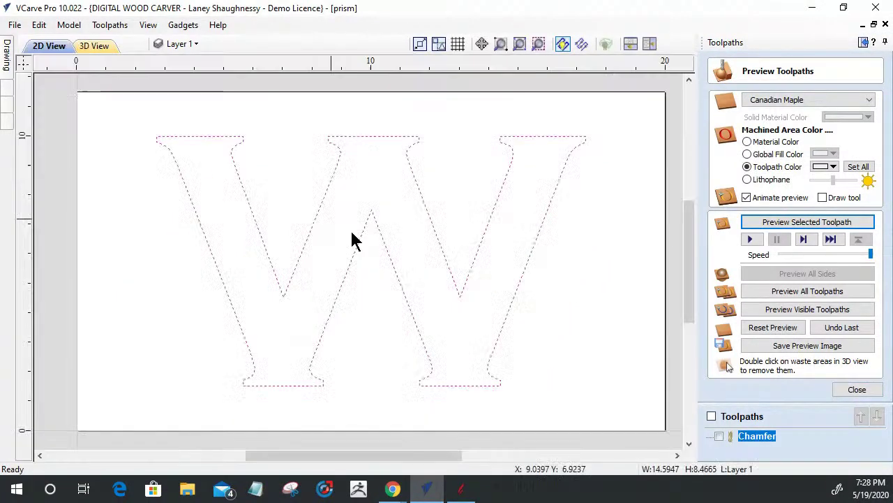
Calculate an outside profile toolpath around the W, 1.25 inches deep, using the 0.125 inch end mill.
click(861, 391)
click(720, 146)
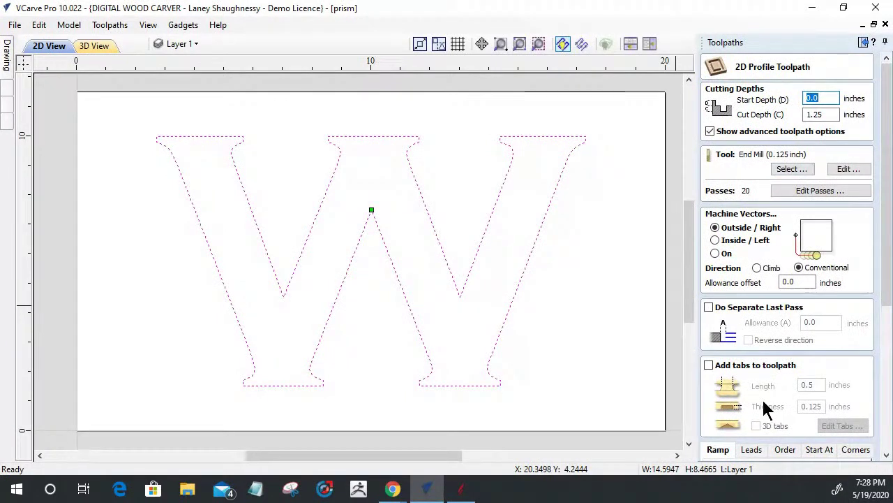
drag(881, 285, 883, 398)
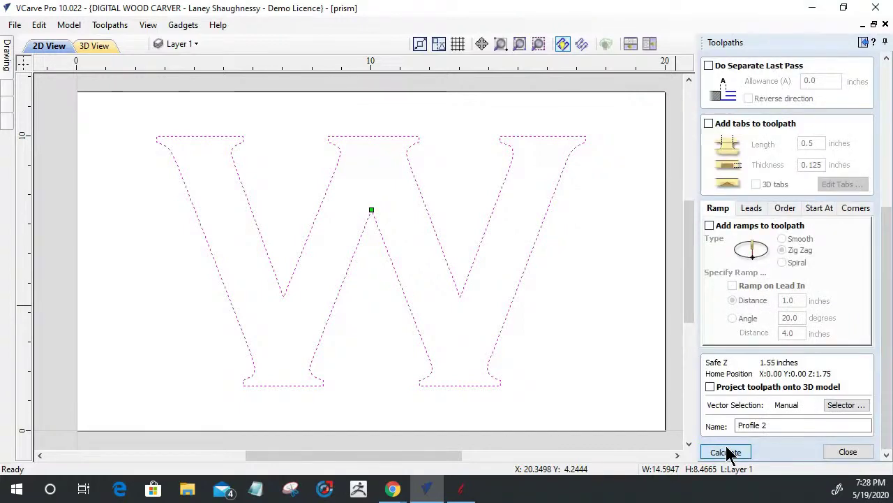
click(727, 453)
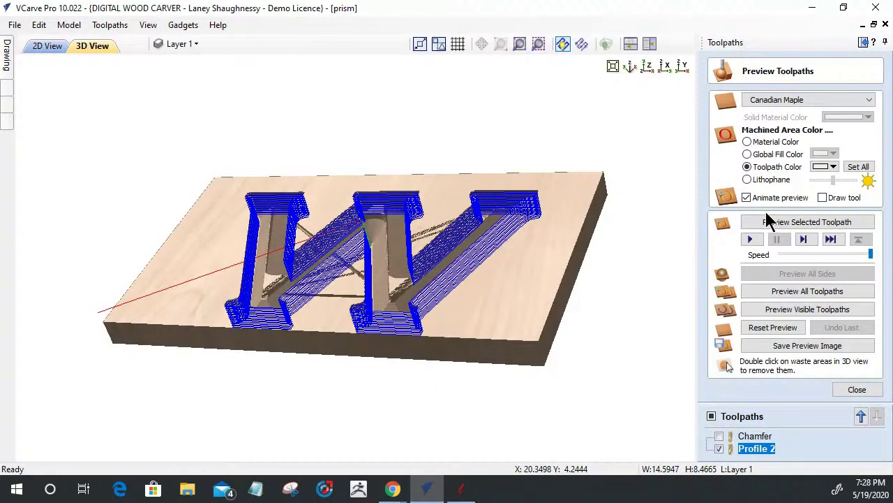
Simulate the profile cutout toolpath and remove the waste board from around the W in the preview.
click(768, 221)
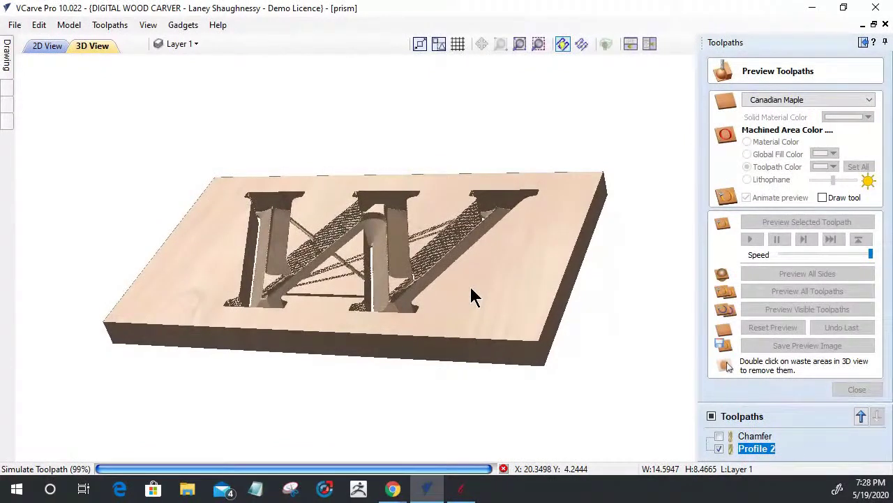
double_click(471, 289)
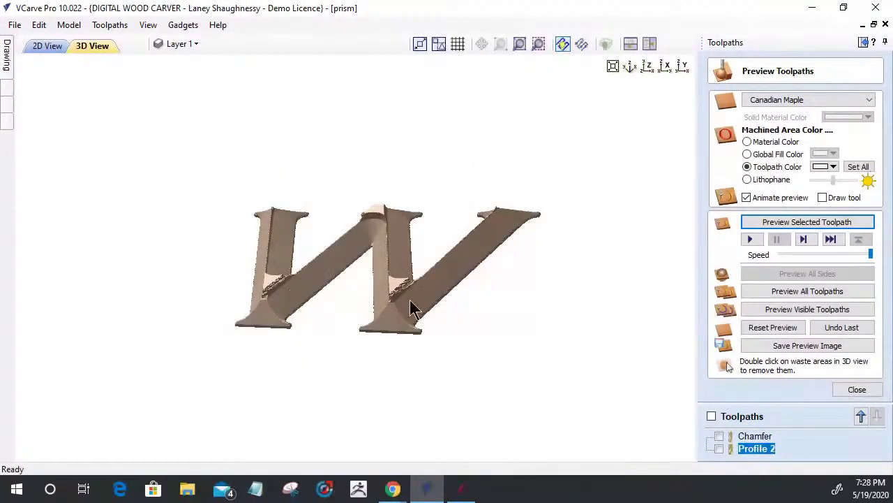
drag(410, 370, 411, 401)
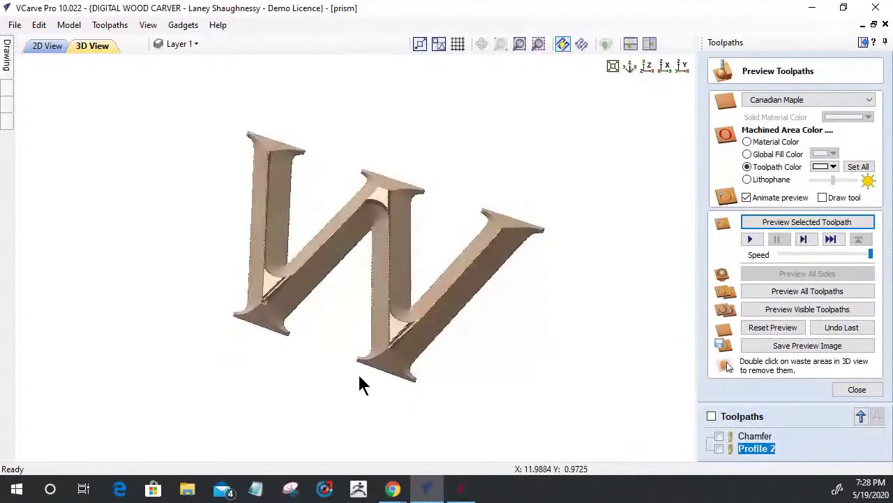
scroll(370, 377, up, 5)
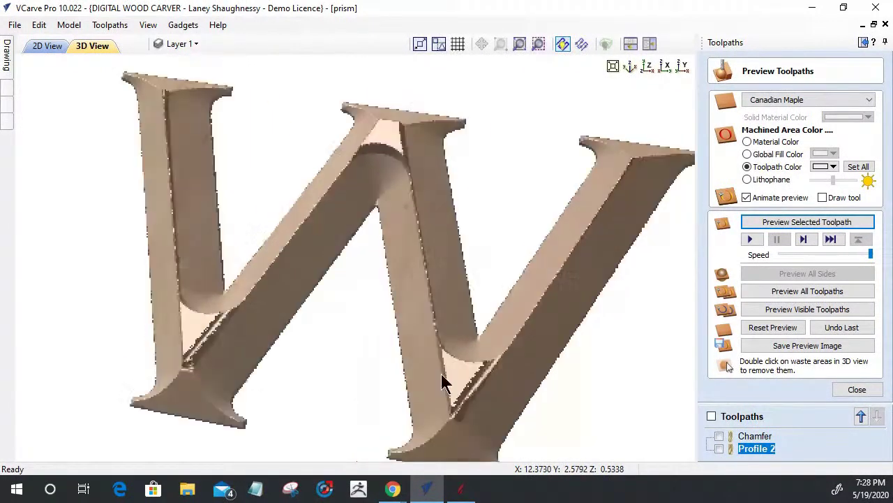
Examine the W's inner corners, centre peak and stroke ridges from several angles in the cutout preview.
drag(442, 373, 474, 293)
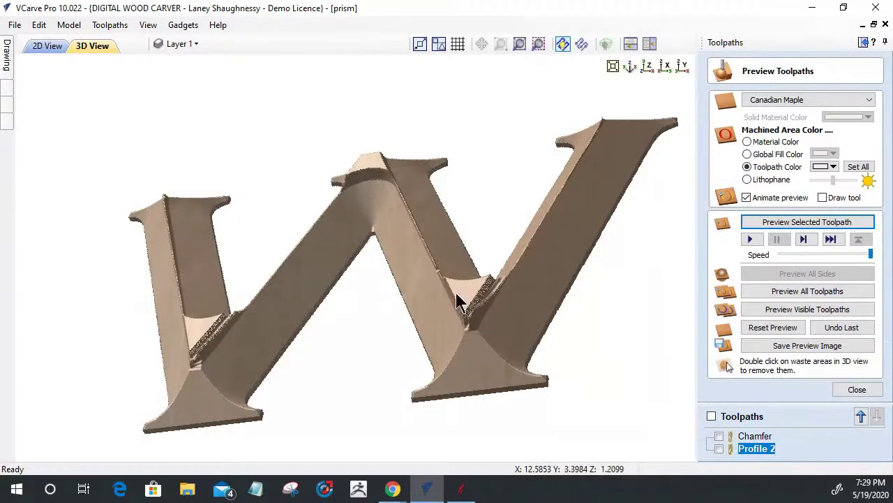
double_click(469, 280)
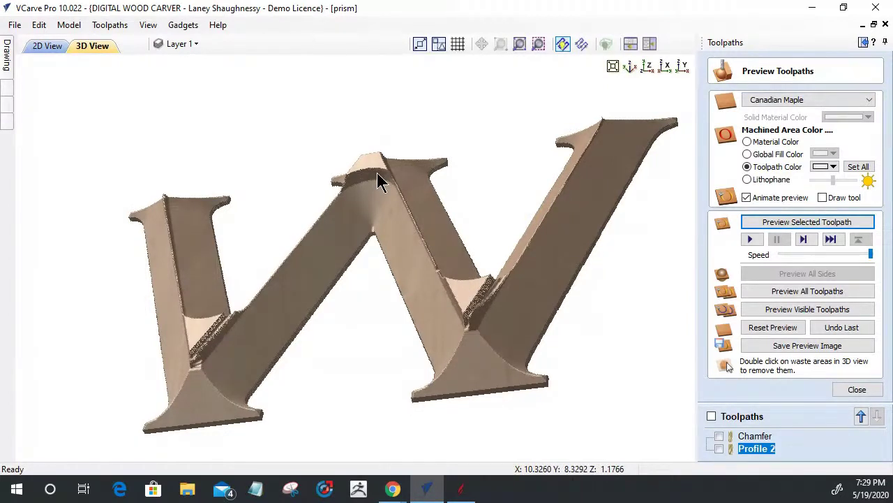
double_click(371, 150)
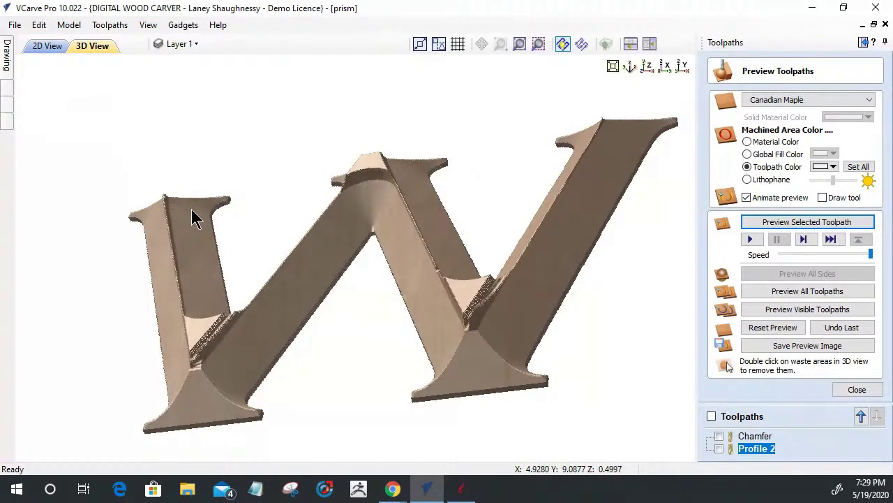
drag(195, 218, 187, 299)
scroll(188, 299, up, 2)
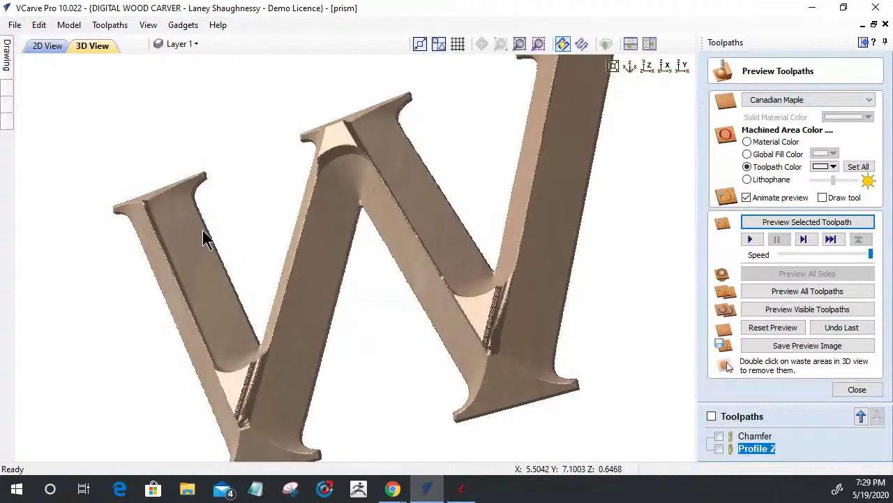
drag(203, 231, 229, 219)
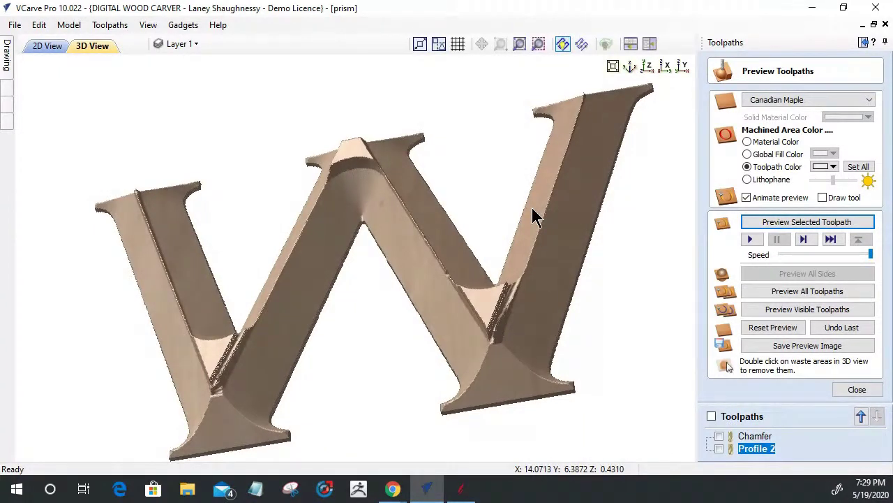
drag(556, 203, 558, 259)
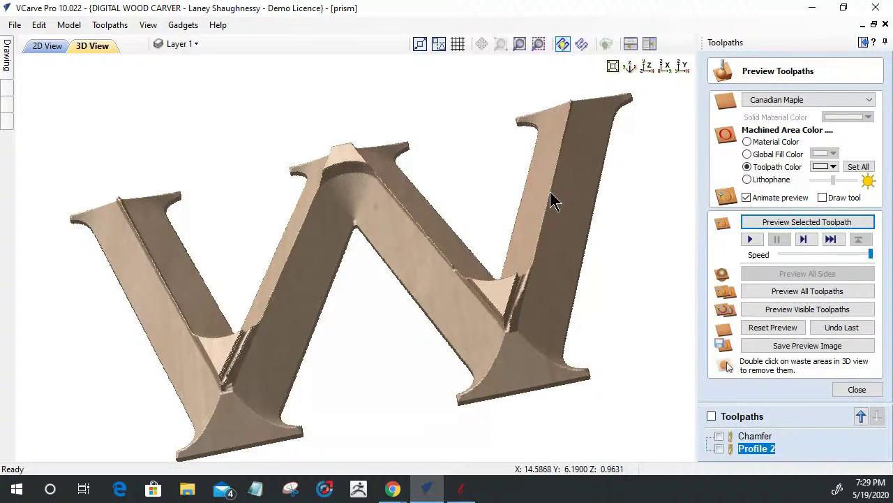
Start a pocket toolpath for the W with the 0.125 inch end mill and set its cut depth to t-.961 (0.289 inches).
click(859, 390)
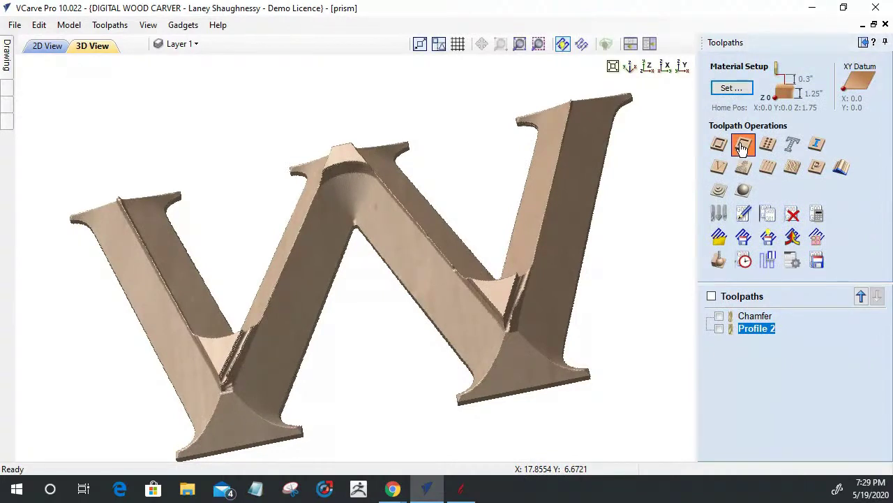
click(742, 145)
key(Tab)
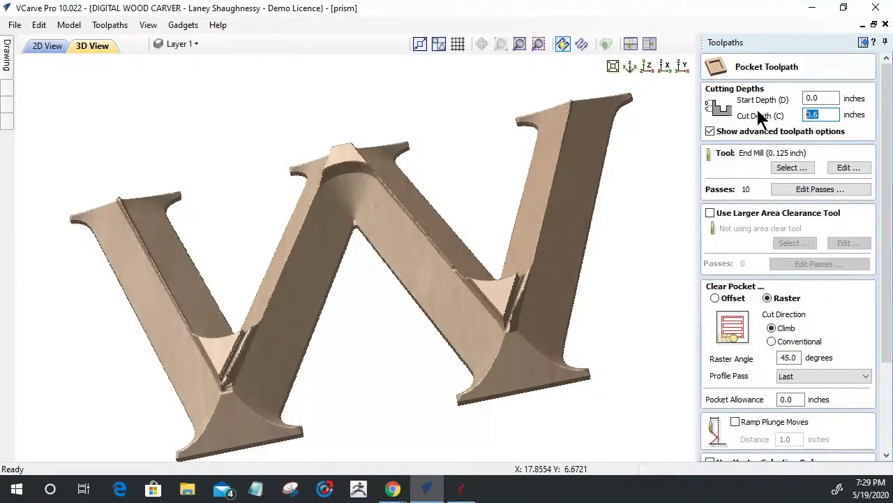
text(1)
text(/)
text(.06)
key(BackSpace)
text(9)
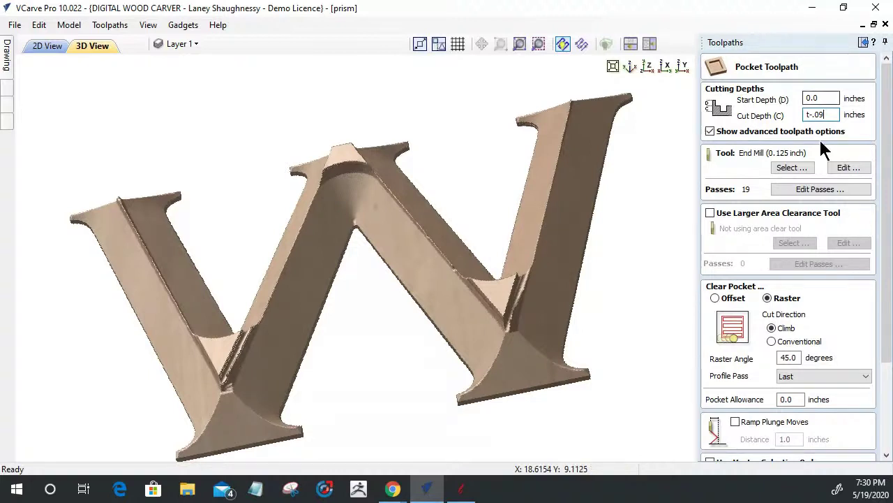
drag(825, 115, 815, 115)
key(BackSpace)
text(961)
text(+.289)
key(equal)
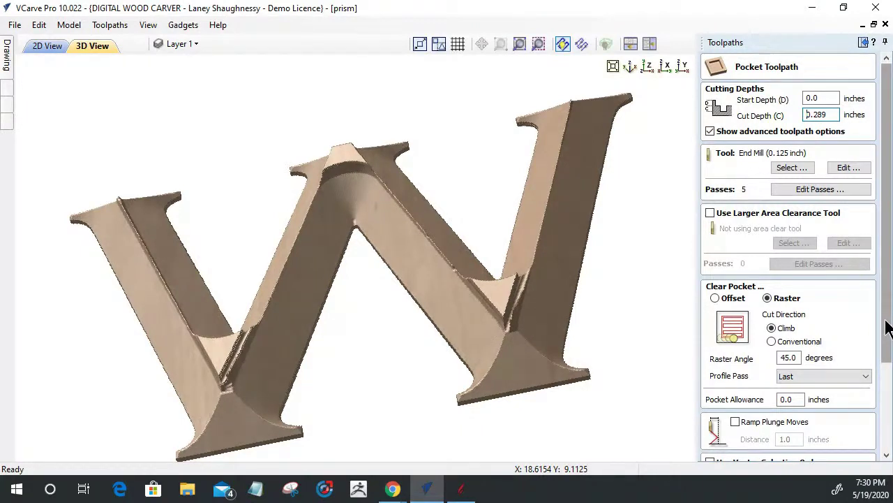
Calculate the pocket toolpath and simulate it on the carved W.
drag(888, 329, 890, 366)
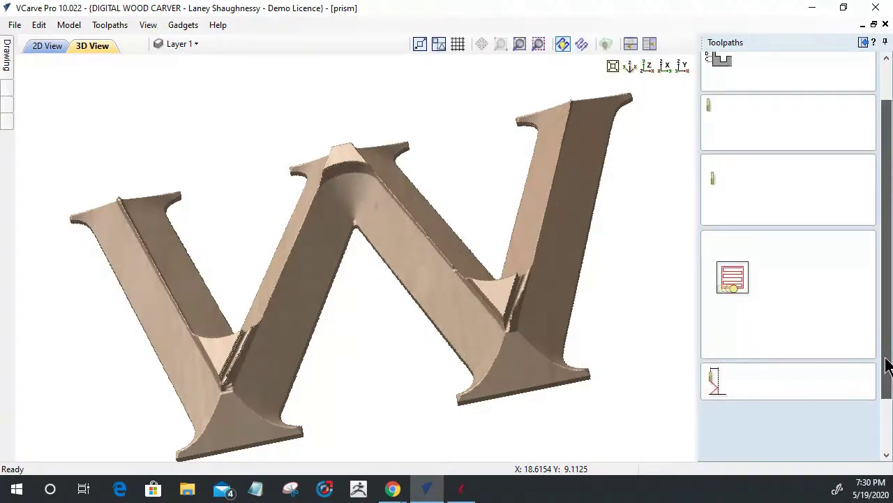
click(726, 452)
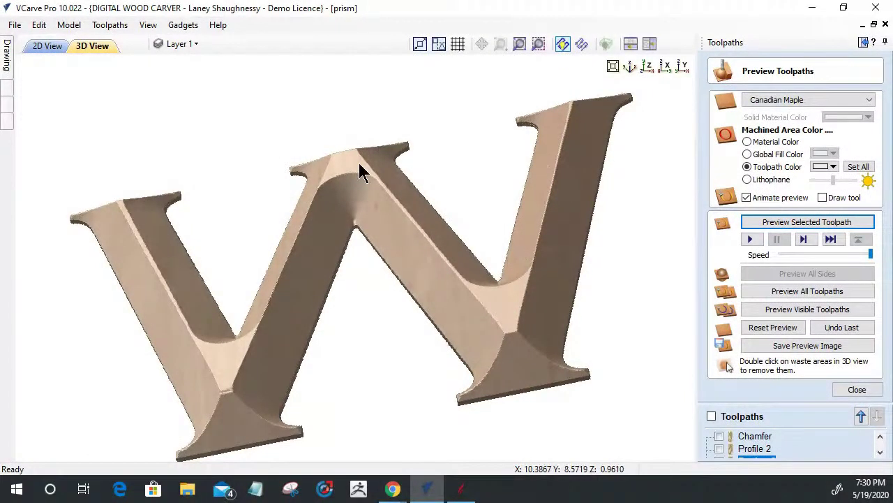
drag(230, 331, 461, 353)
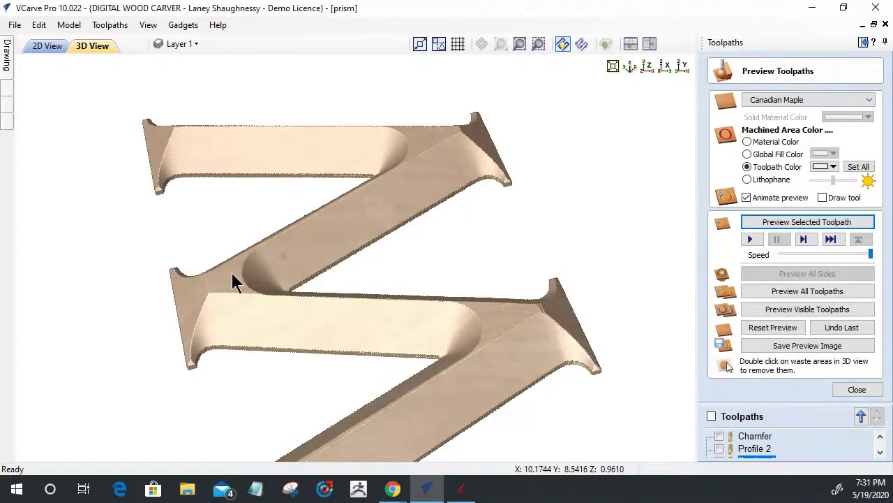
drag(435, 148, 419, 340)
scroll(415, 347, down, 3)
drag(481, 361, 131, 329)
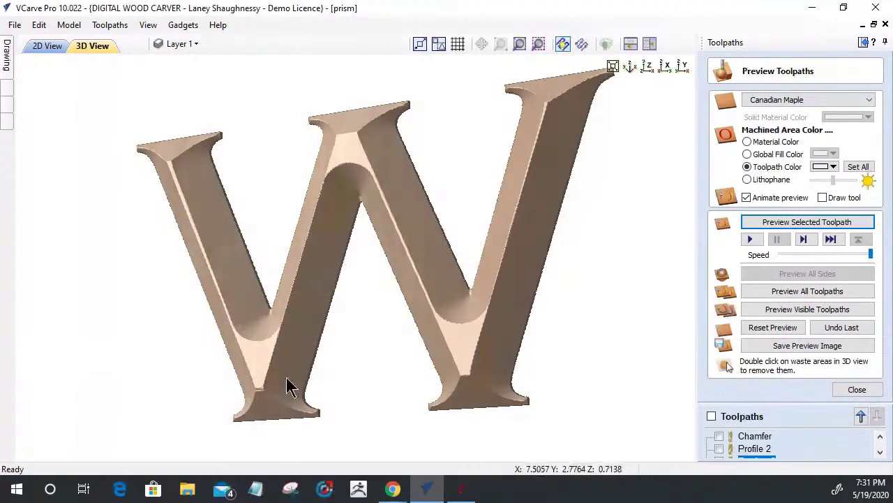
drag(305, 219, 393, 183)
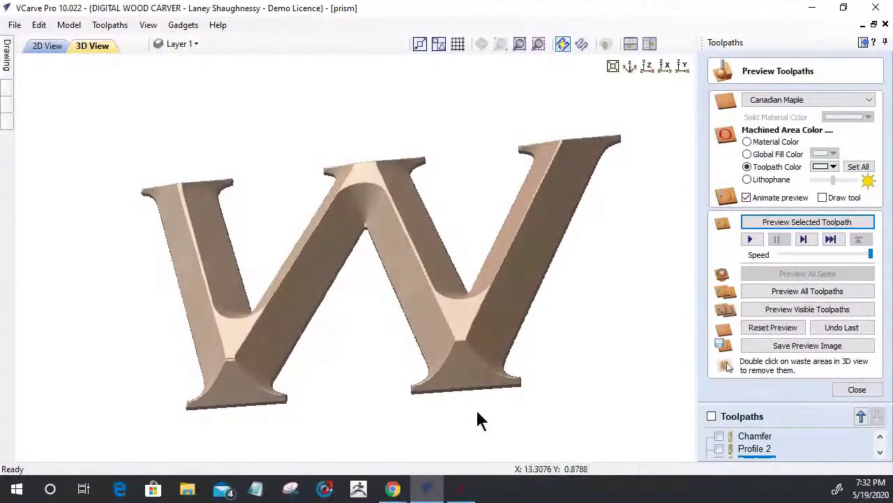
Return to the 2D view and start another outside profile toolpath on the W with a .375 inch cut depth.
click(48, 47)
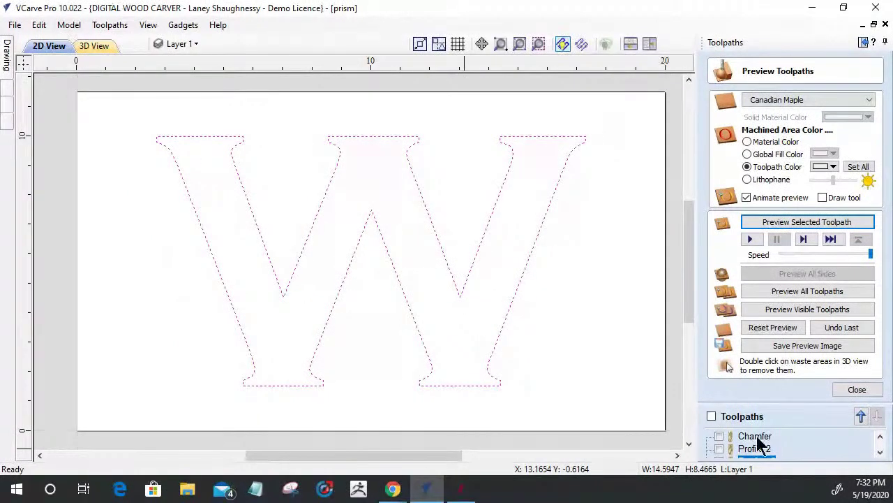
click(857, 389)
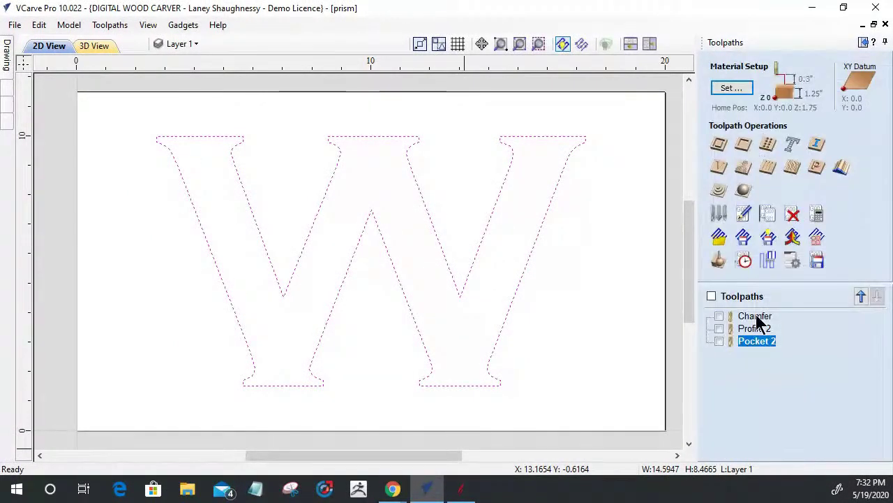
mouse_move(757, 316)
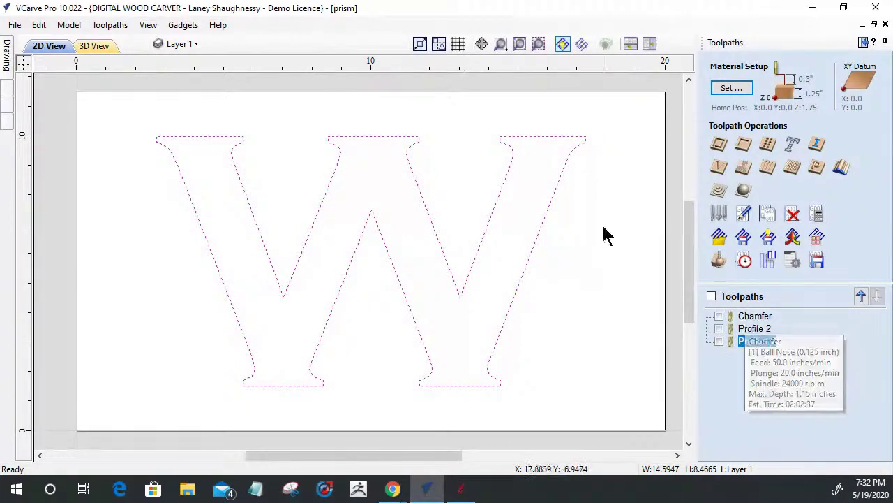
click(720, 145)
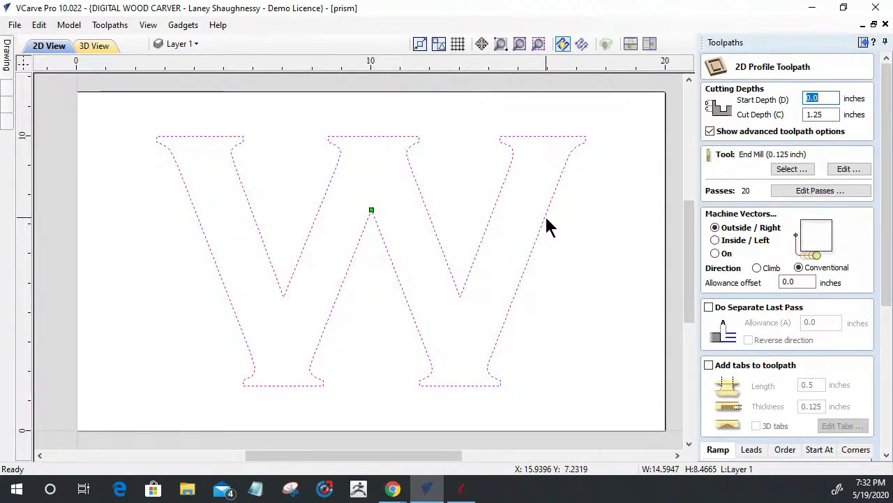
click(806, 115)
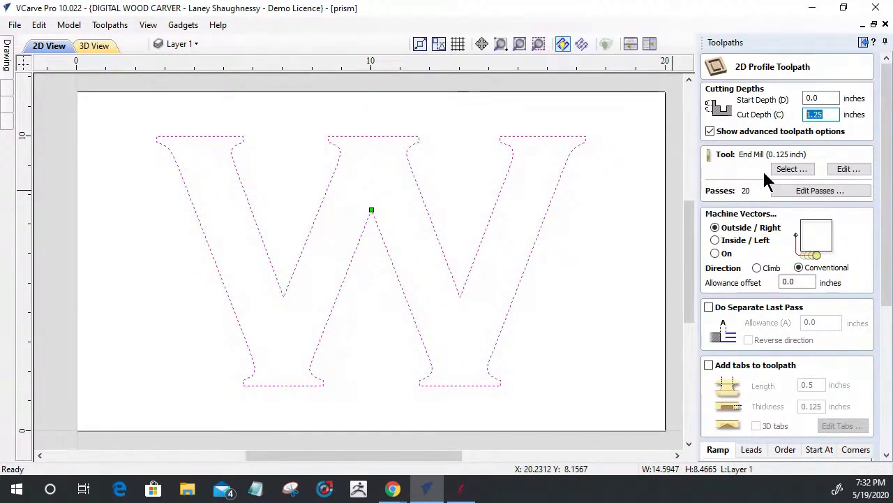
text(.375)
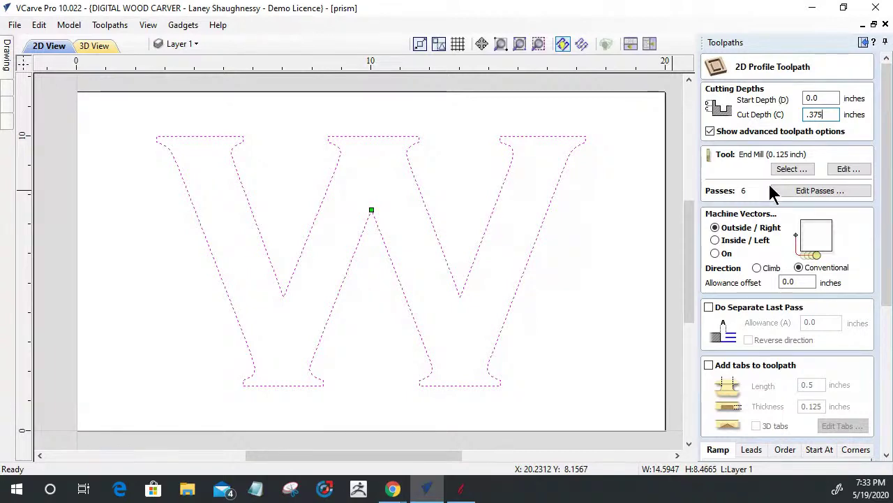
Assign the 0.25 inch, 60-degree V-bit from the tool database to the new profile toolpath.
click(774, 167)
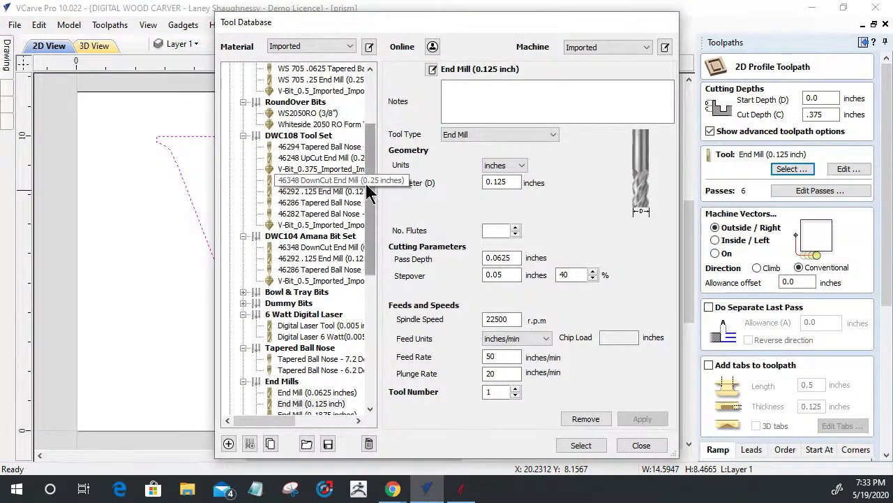
drag(368, 200, 368, 314)
scroll(368, 314, down, 1)
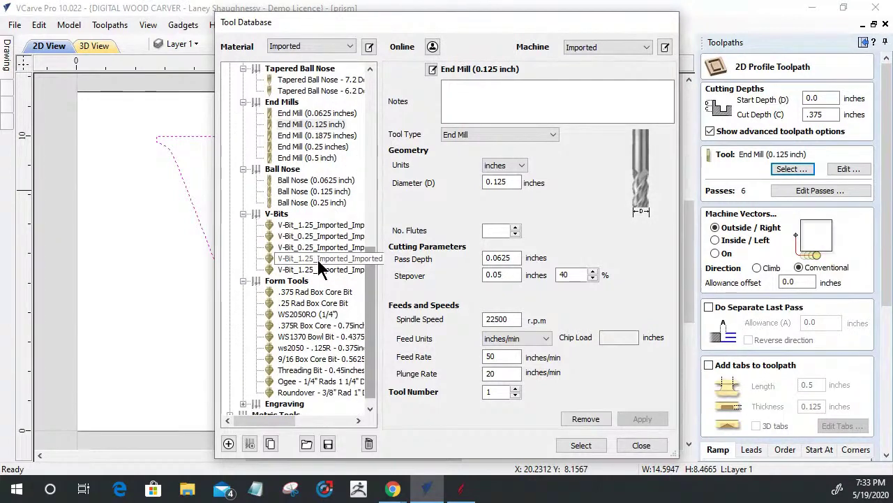
click(312, 238)
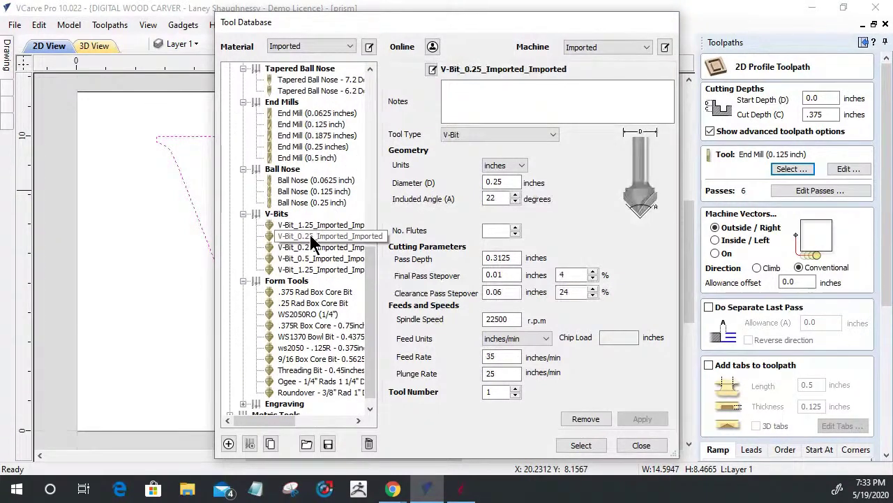
click(310, 248)
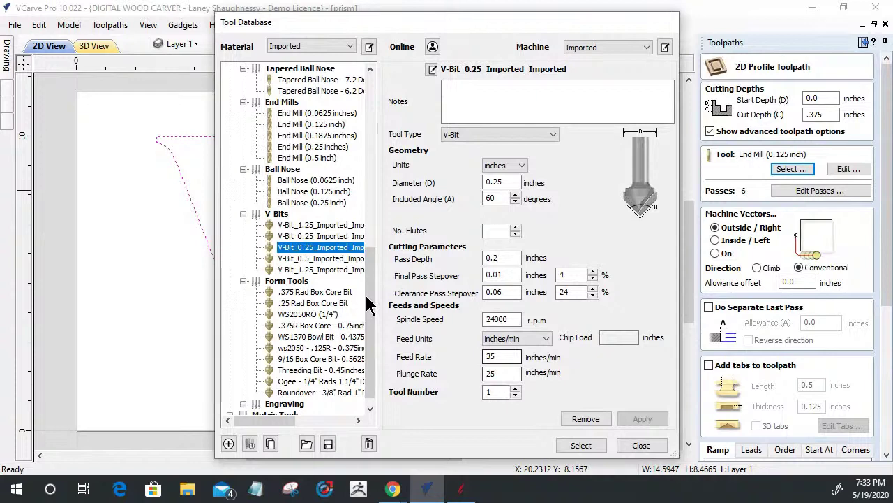
click(580, 445)
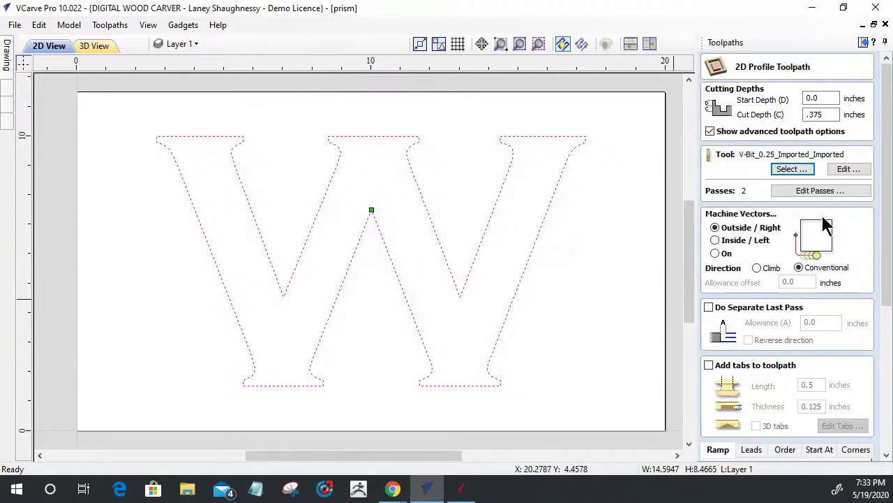
drag(885, 255, 880, 370)
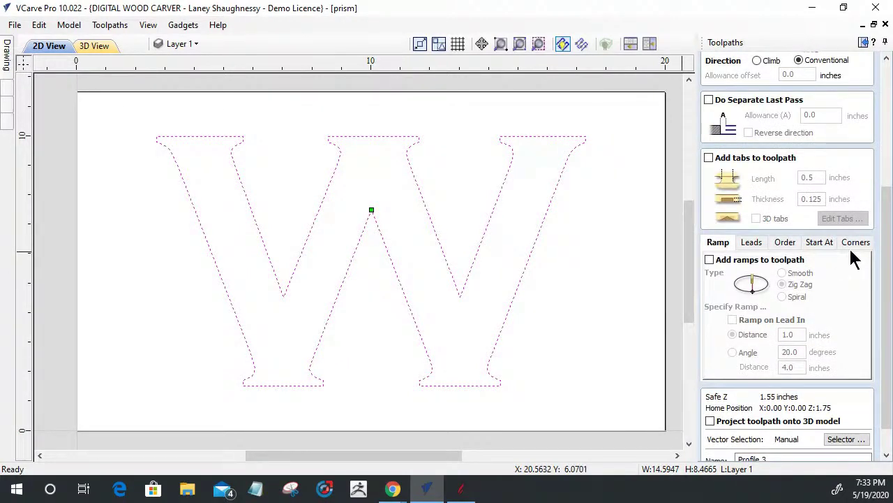
drag(885, 269, 885, 149)
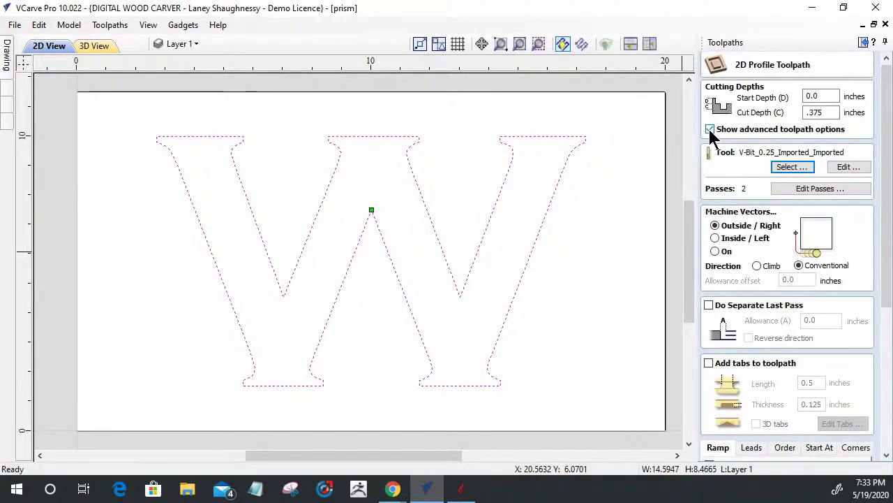
Show the profile toolpath's advanced options and enable sharp external and sharp internal (3D) corners.
click(710, 130)
click(709, 132)
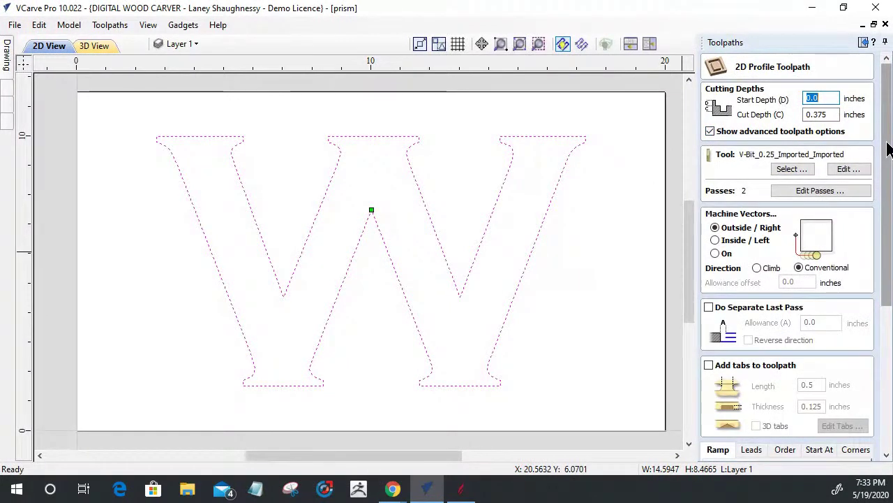
drag(885, 155, 880, 286)
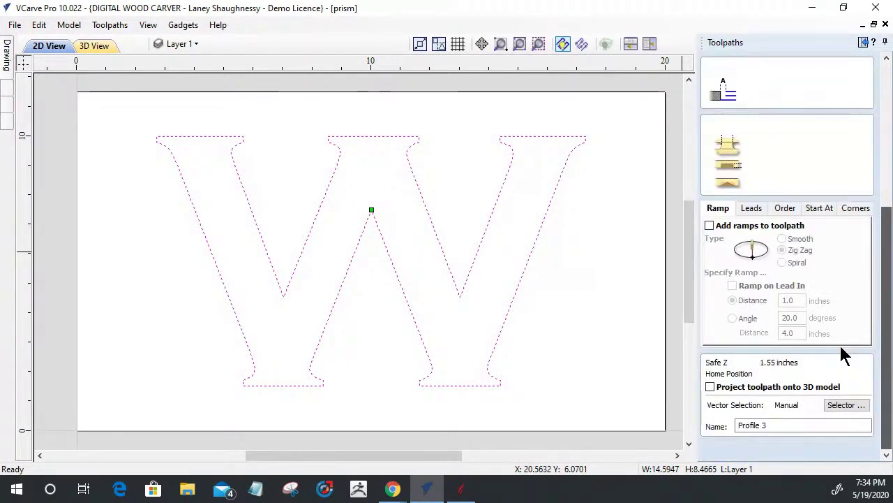
click(850, 203)
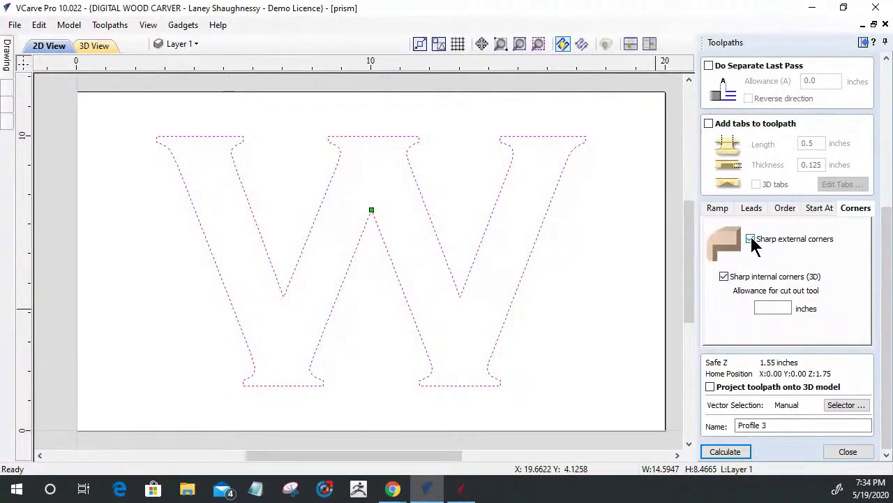
click(724, 277)
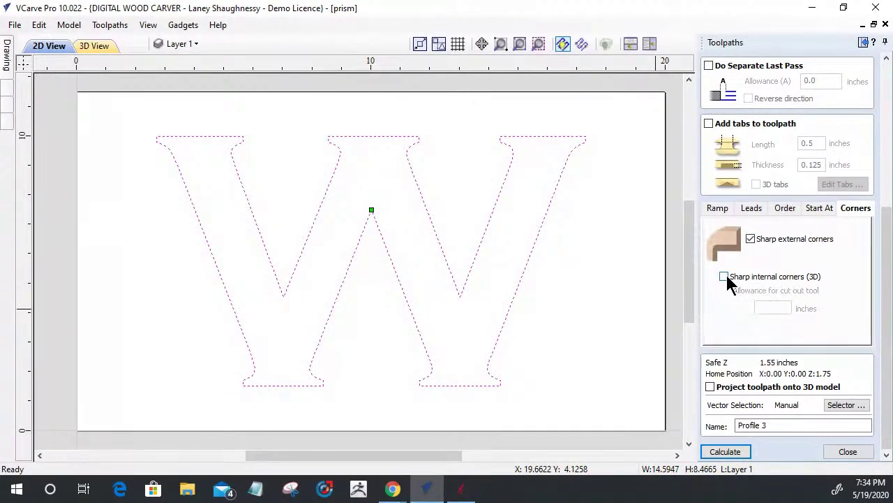
click(725, 276)
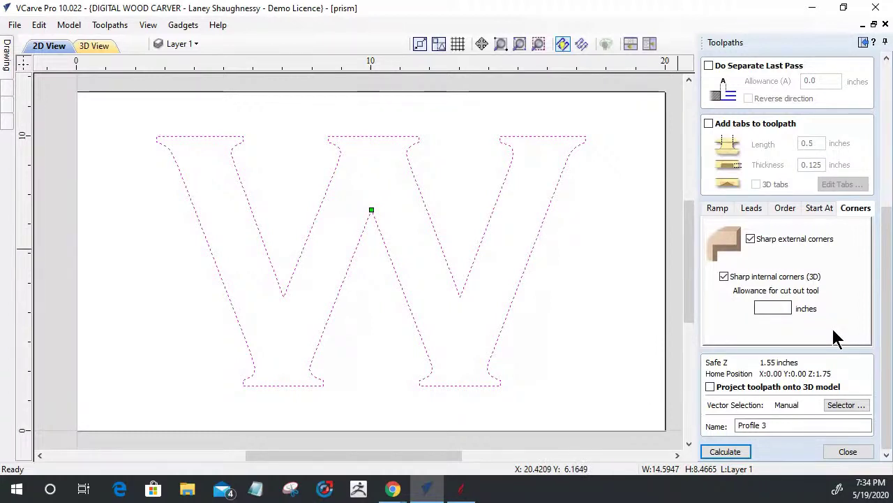
Set the profile direction to Climb and try the On and Inside / Left options before returning to Outside / Right.
scroll(885, 406, up, 5)
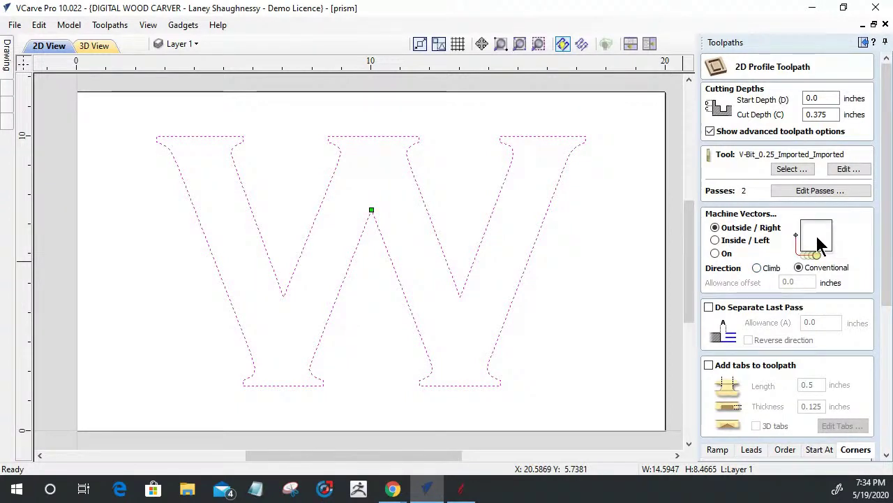
click(757, 268)
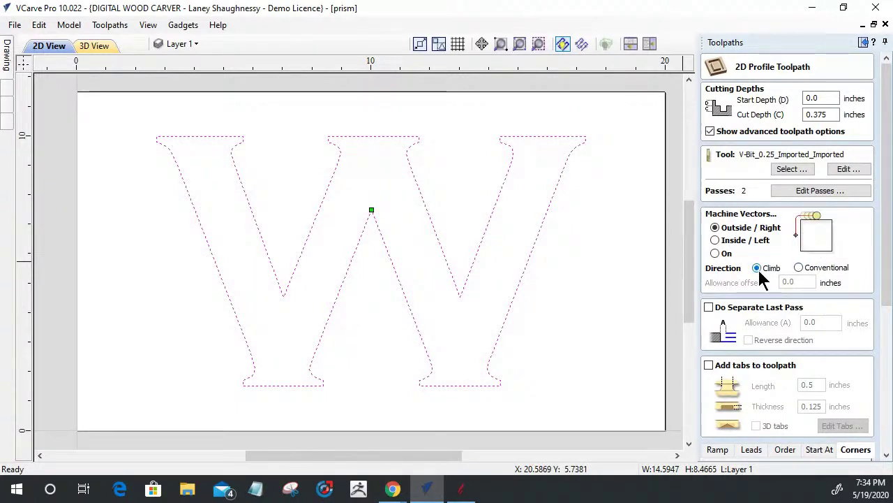
click(715, 254)
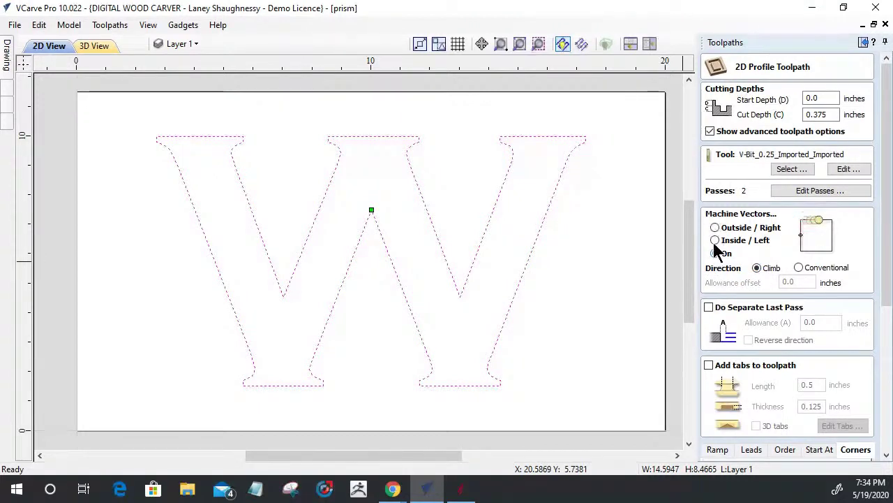
click(715, 240)
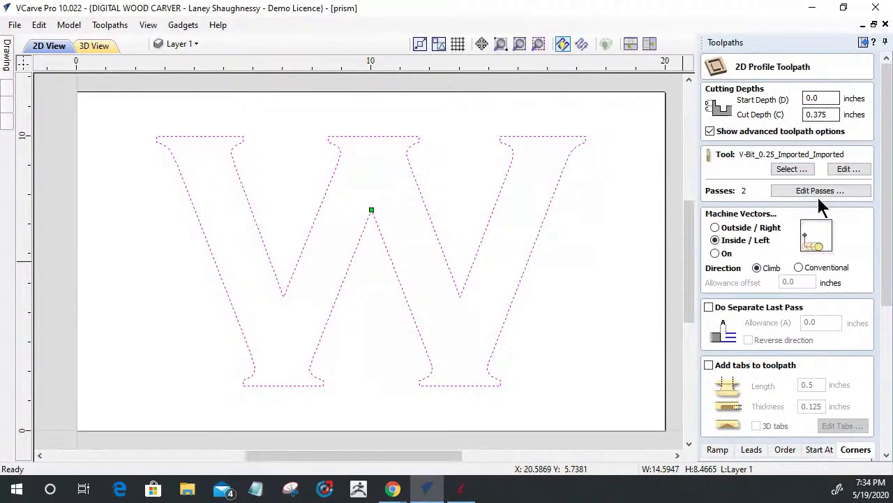
drag(888, 230, 881, 305)
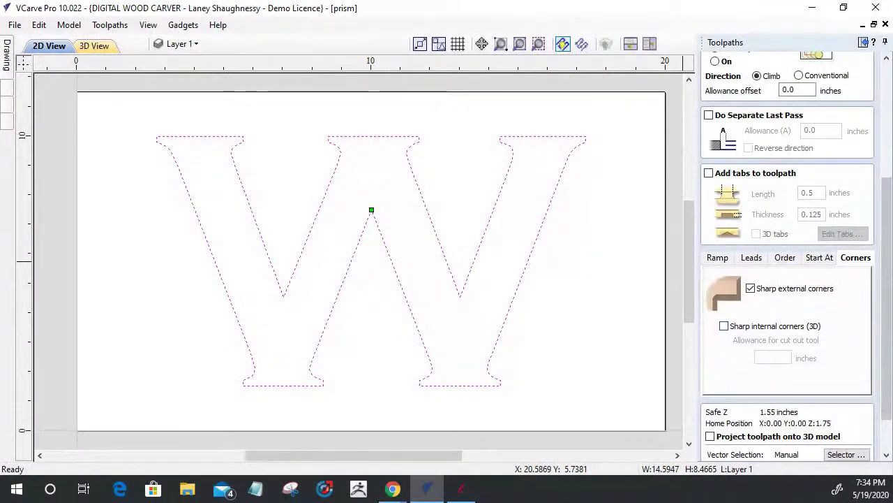
drag(883, 338, 891, 221)
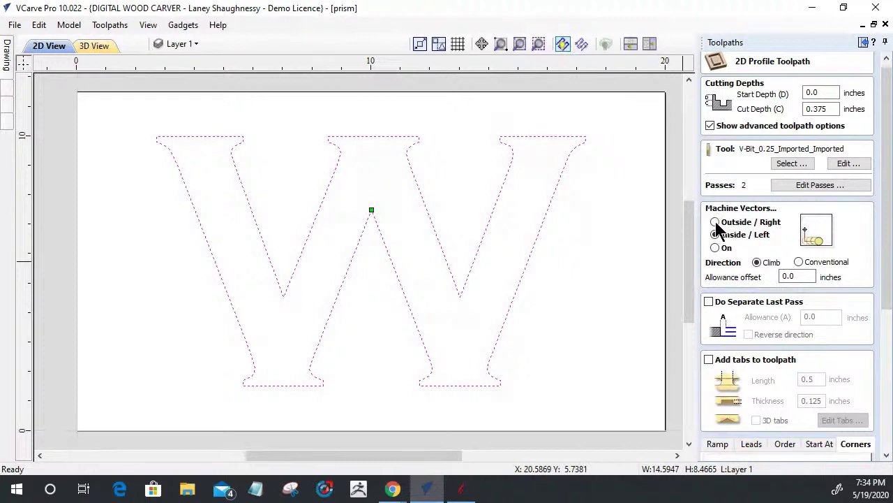
click(716, 222)
Set the profile's allowance offset to -.125 inches.
double_click(782, 276)
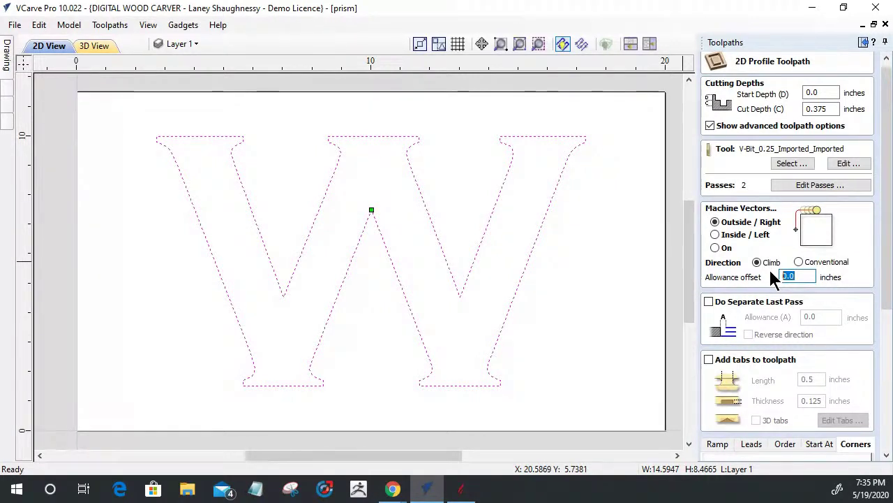
text(.1)
text(-.125)
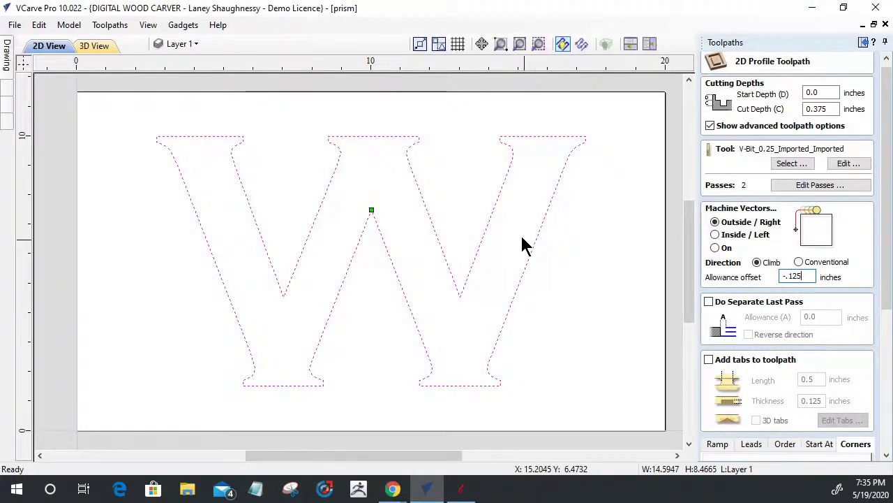
Enable sharp internal corners (3D) again and try to calculate the V-bit profile toolpath.
drag(885, 293, 885, 427)
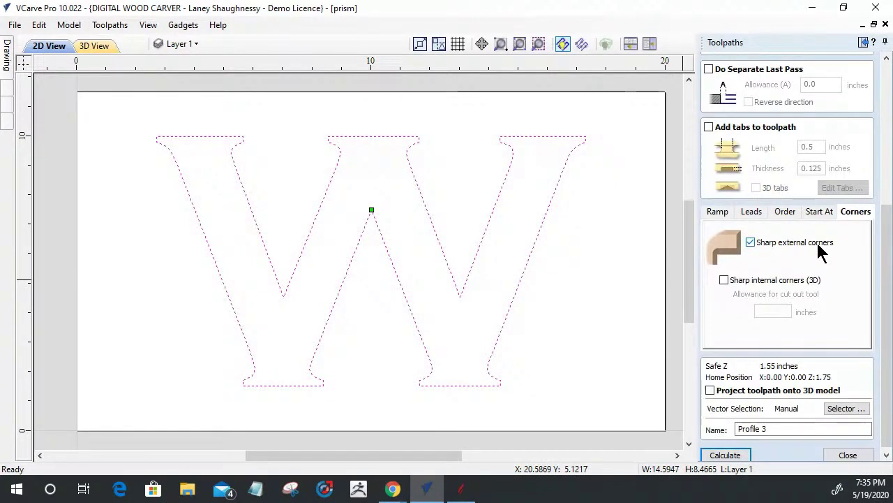
click(725, 279)
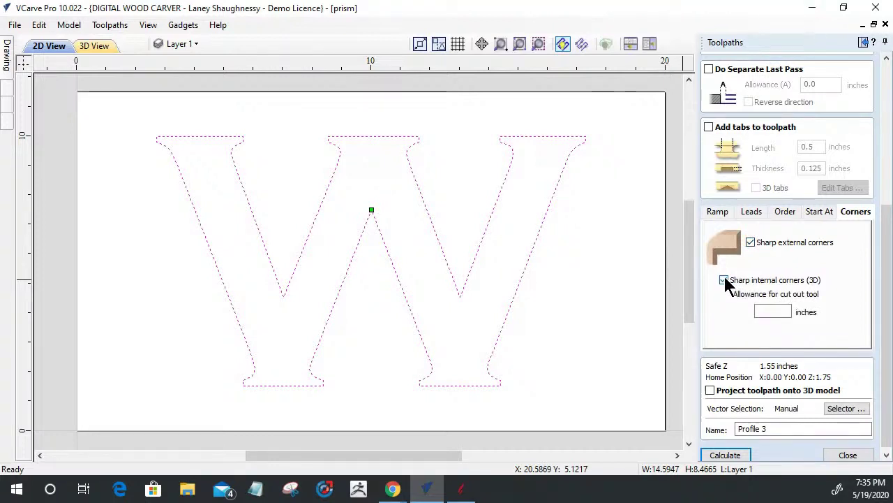
click(719, 457)
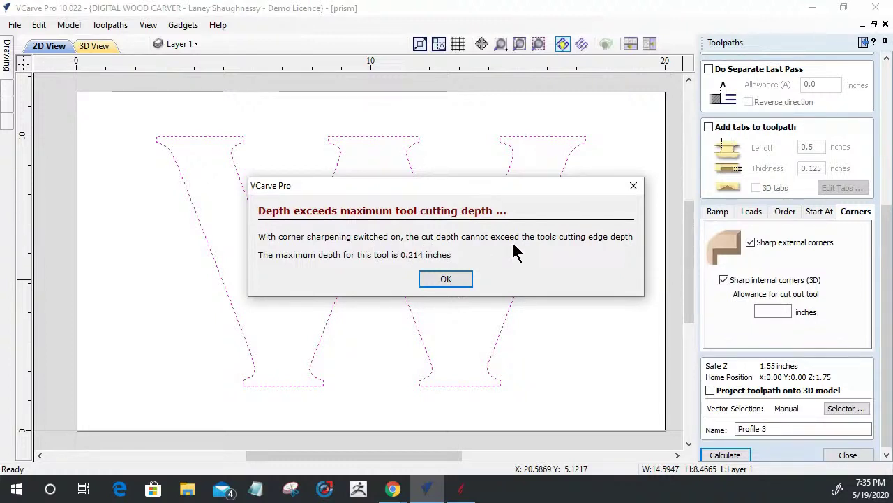
click(460, 285)
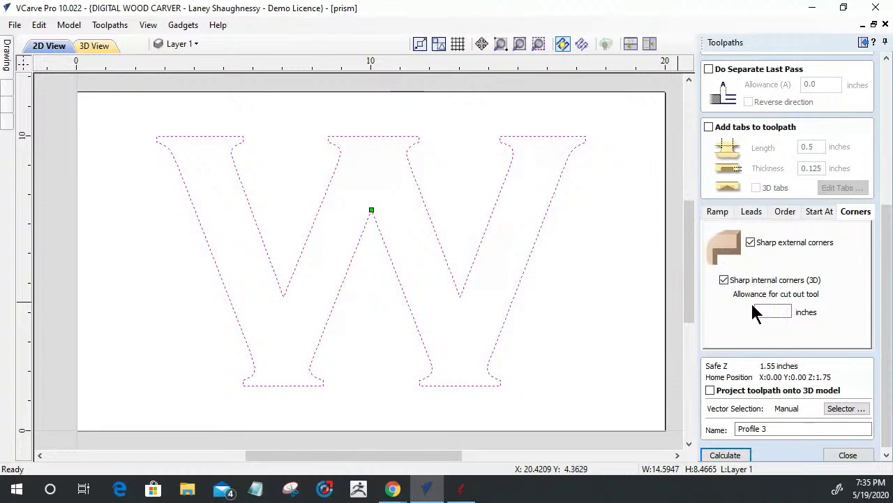
Set the cut depth to .2 inches, check the corner options and calculate the V-bit profile toolpath.
scroll(888, 309, up, 5)
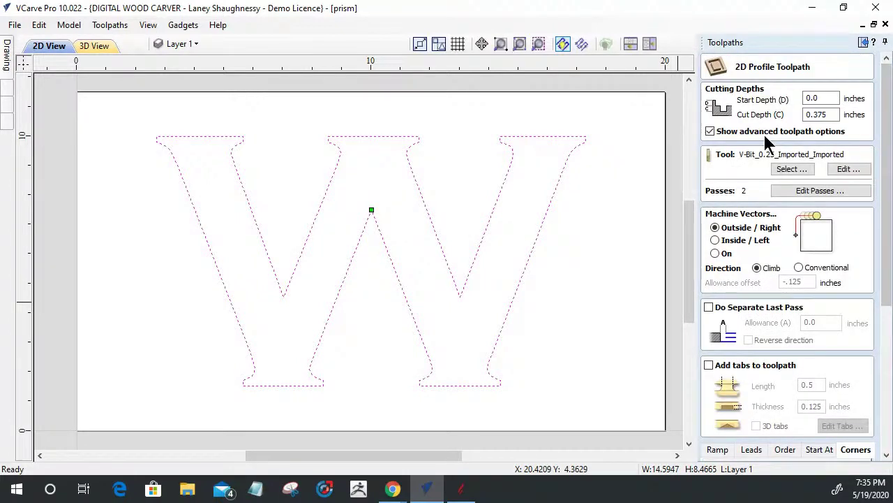
drag(834, 114, 775, 120)
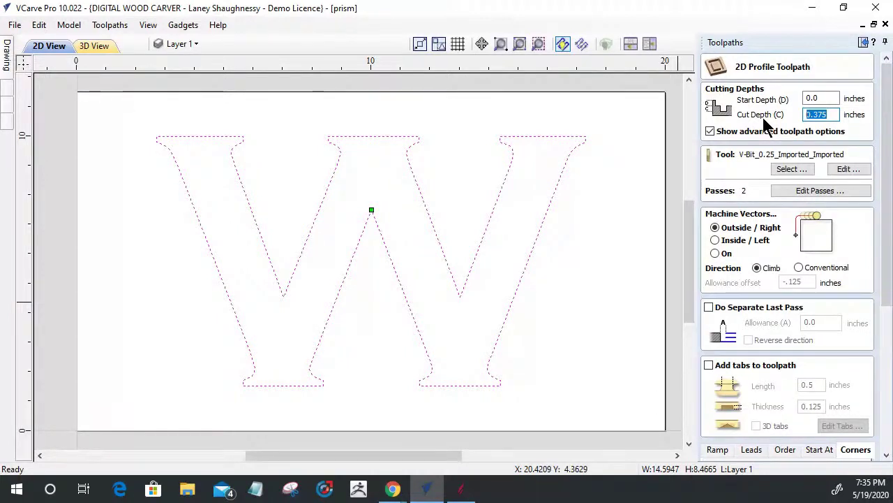
text(.2)
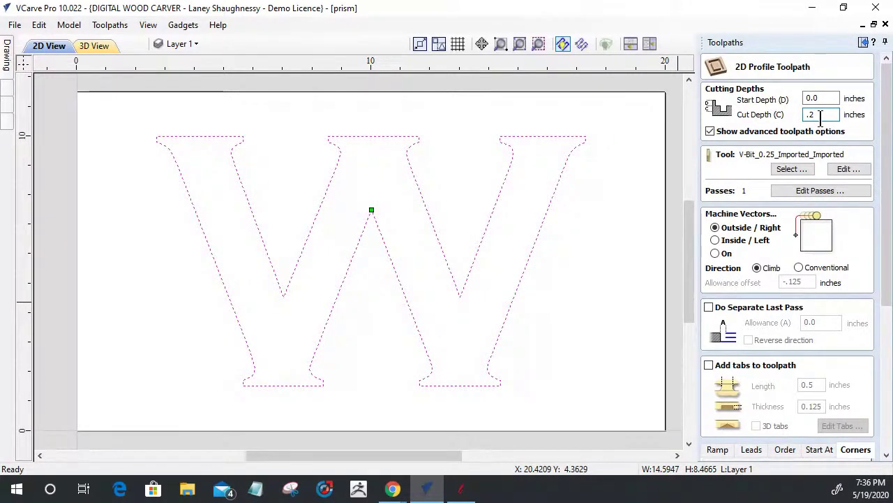
drag(886, 253, 865, 399)
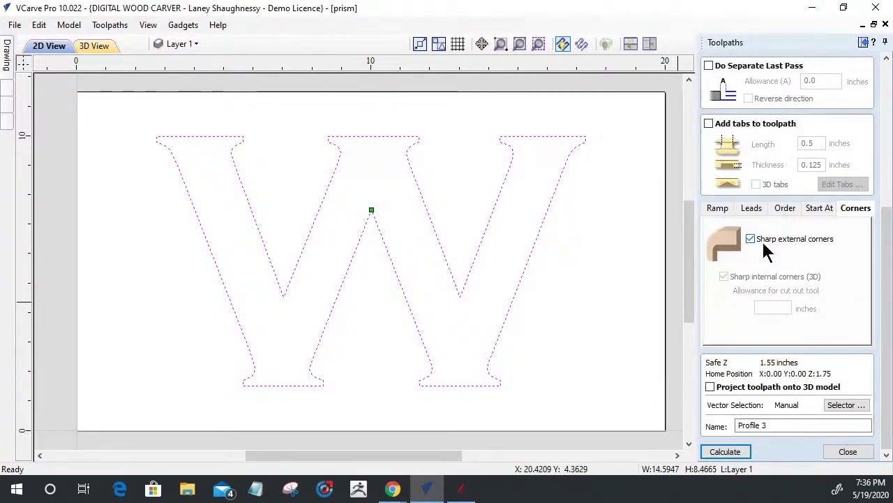
drag(886, 307, 886, 175)
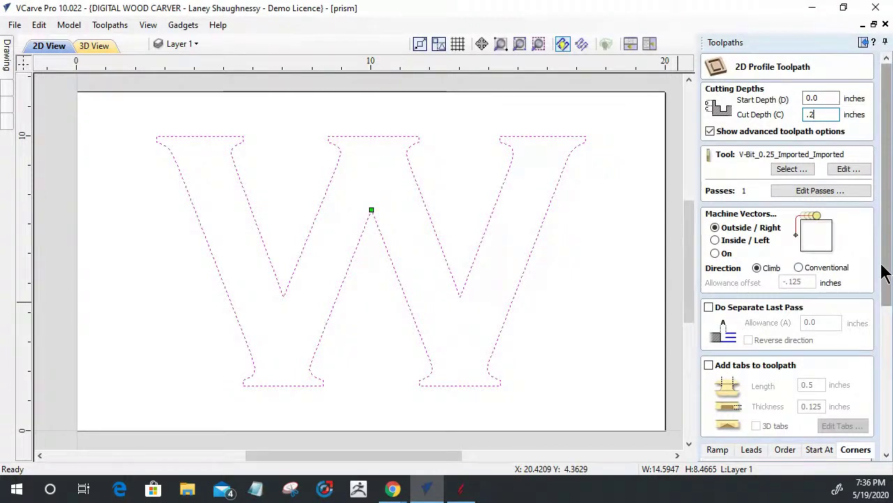
drag(884, 273, 884, 418)
click(726, 452)
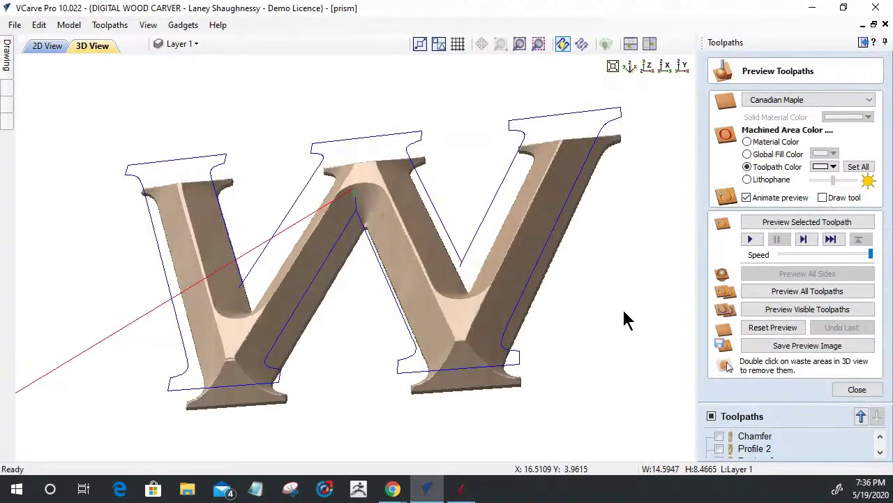
Reset the preview to uncut material, simulate only the new V-bit profile toolpath and close the preview.
click(763, 331)
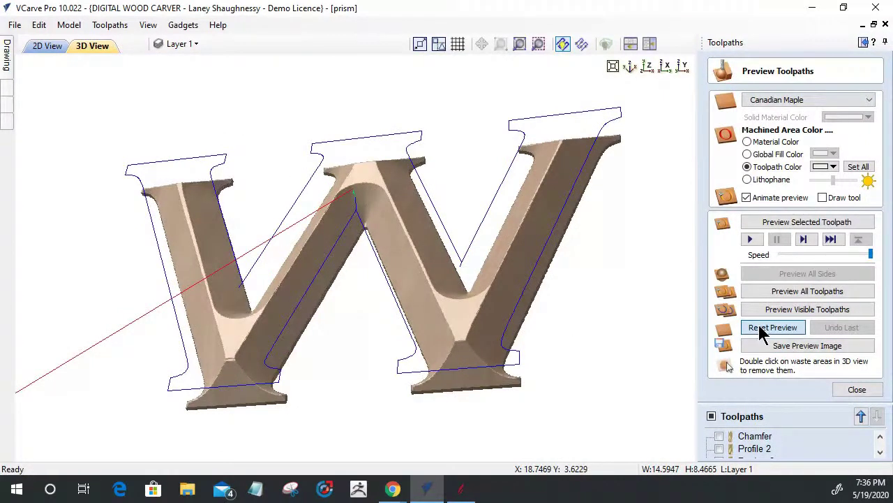
click(793, 224)
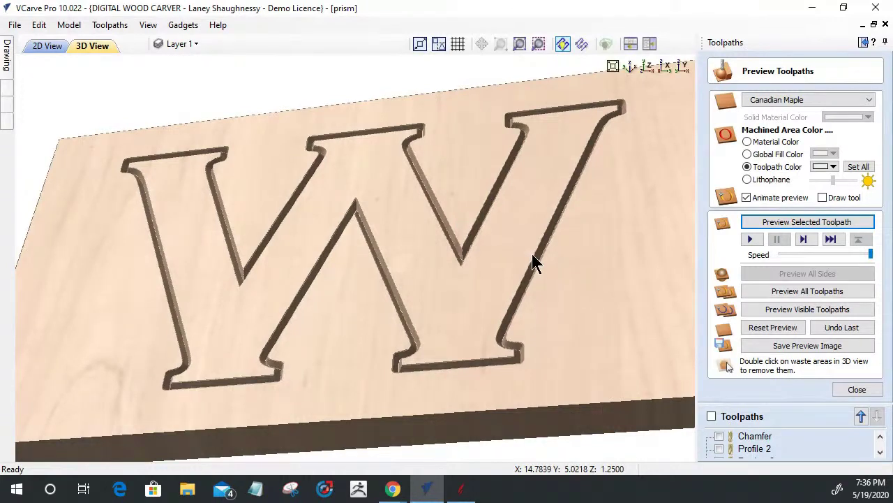
click(856, 389)
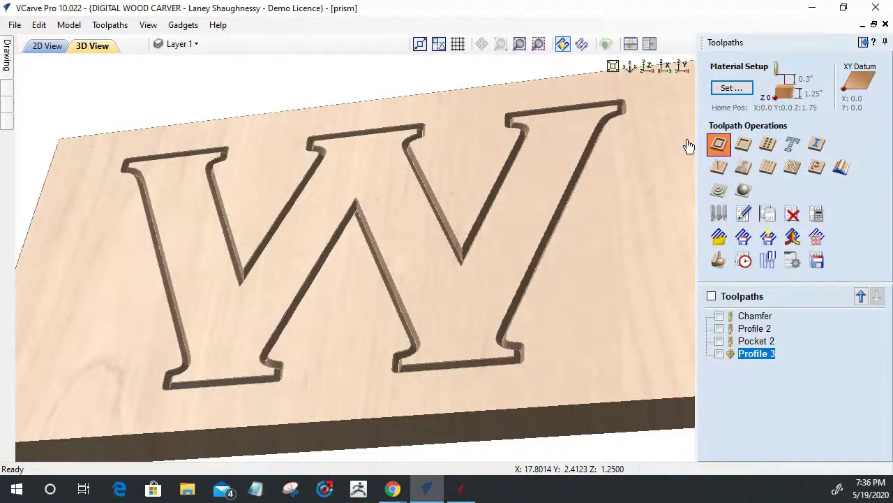
Return to the 2D view and start another profile toolpath on the W with the 0.5 inch, 90-degree V-bit.
click(49, 46)
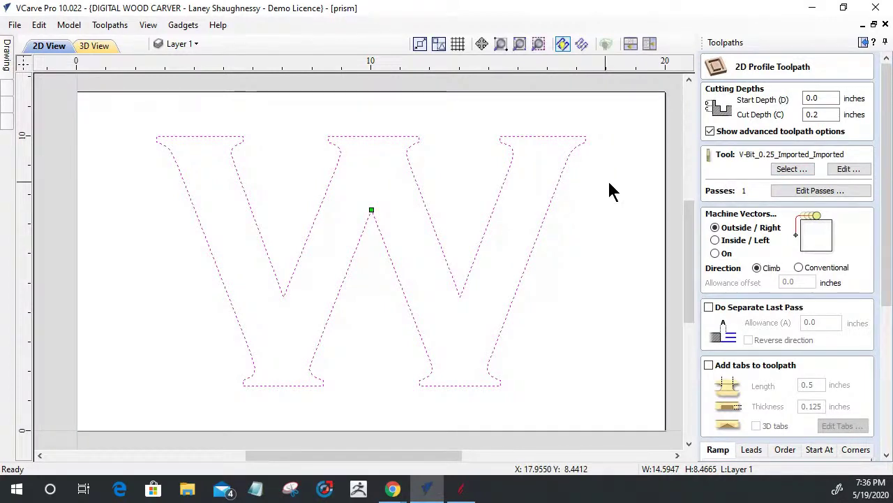
click(824, 115)
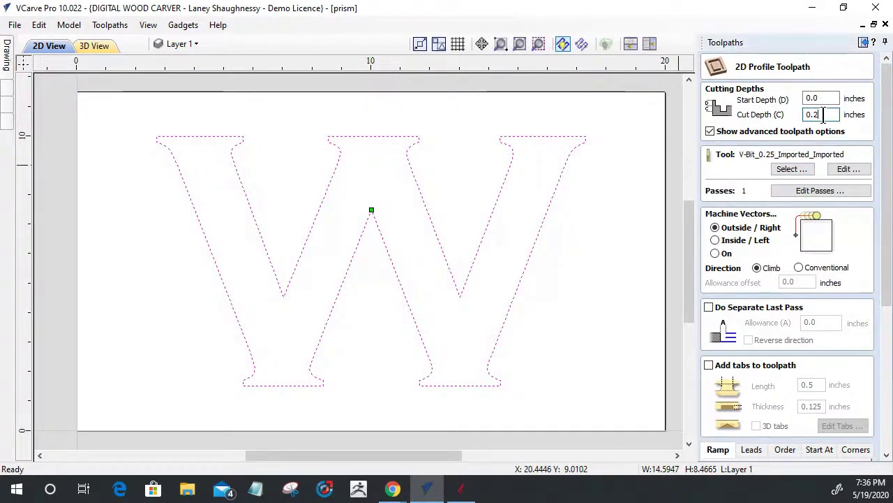
click(781, 169)
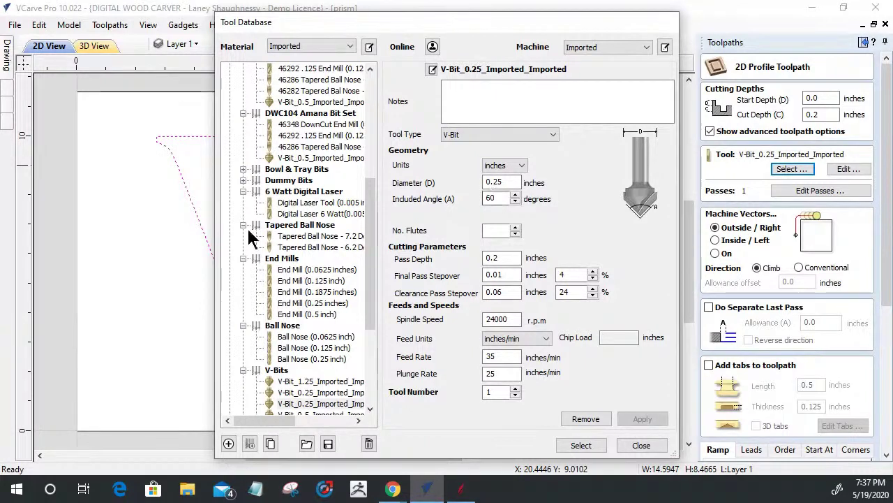
drag(368, 180, 366, 317)
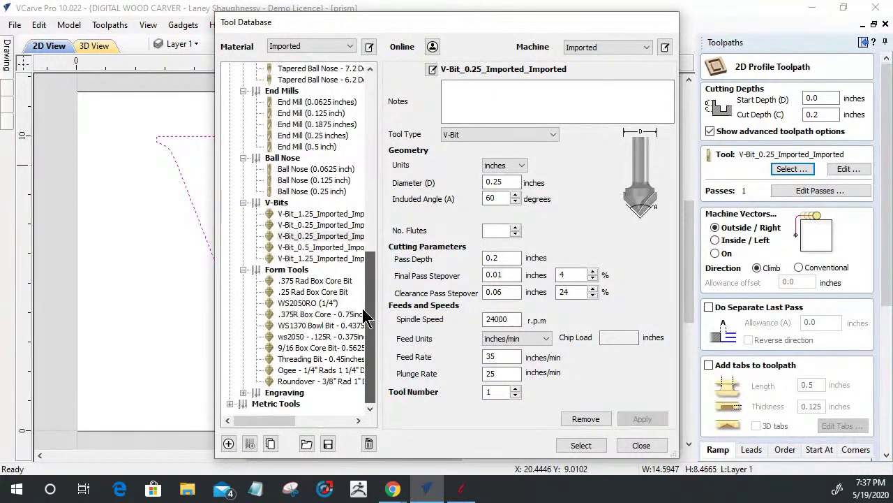
click(323, 249)
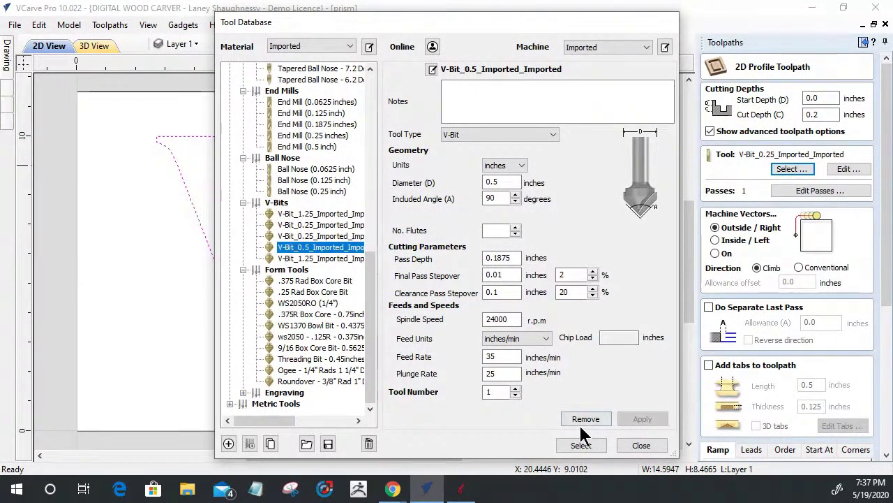
click(580, 445)
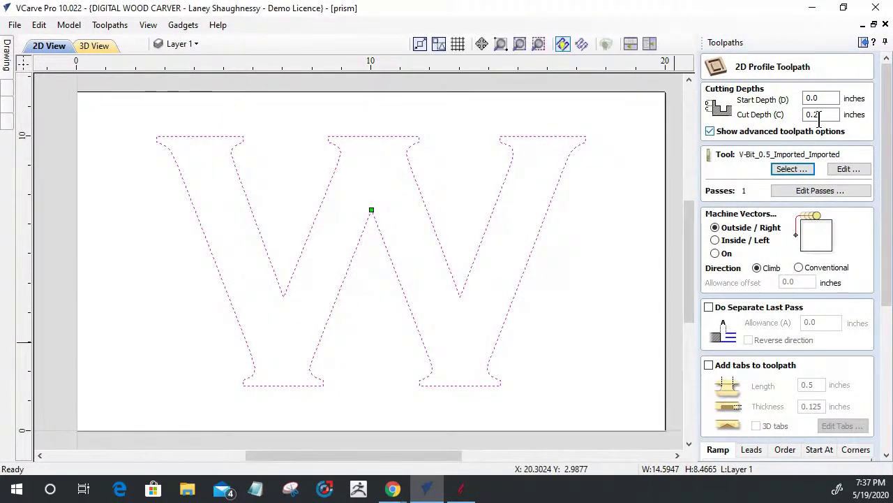
Set the profile toolpath's cut depth to .25 inches with machining on the outside of the W.
drag(814, 114, 804, 115)
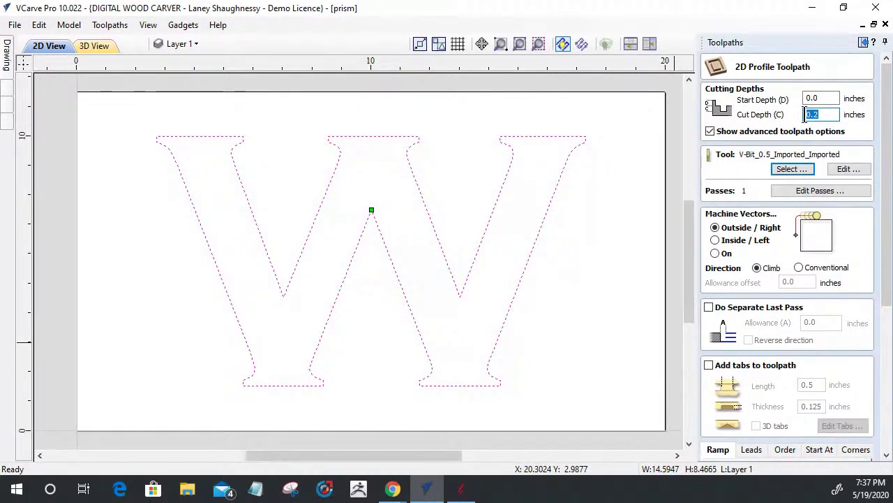
text(.25)
click(715, 240)
click(715, 228)
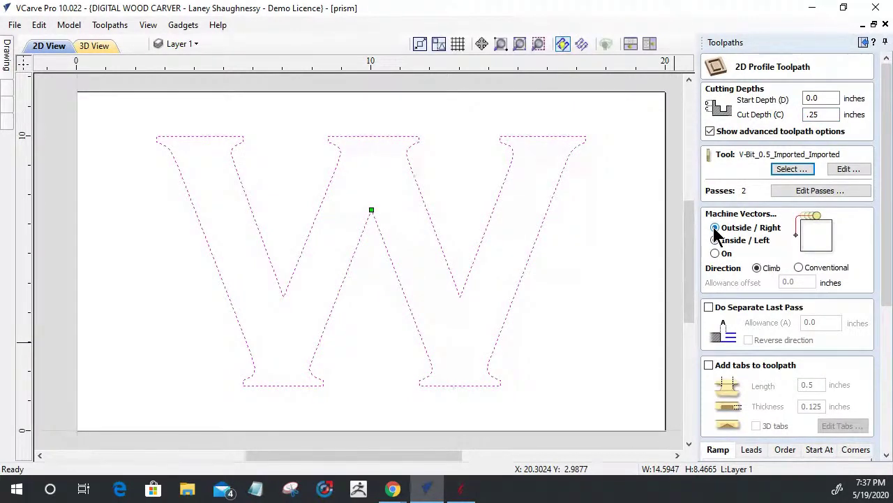
Turn off sharp internal corners (3D) and check the allowance offset setting of the profile toolpath.
drag(883, 256, 879, 404)
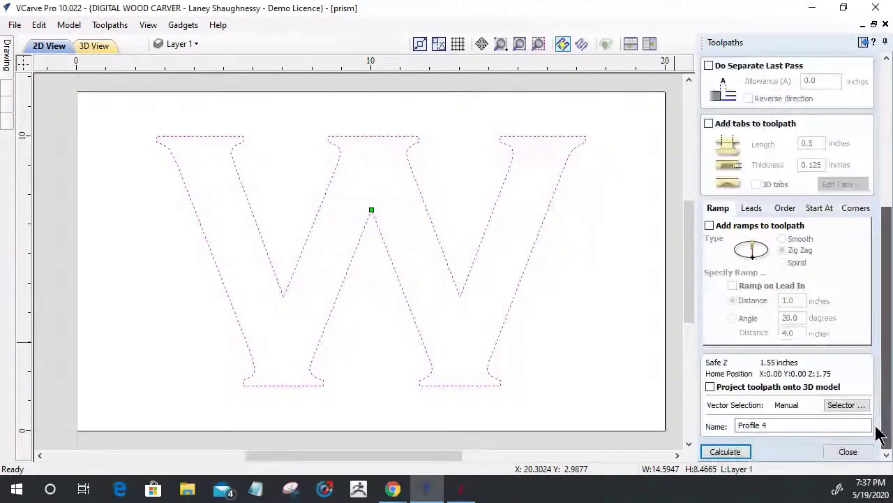
click(856, 208)
click(725, 278)
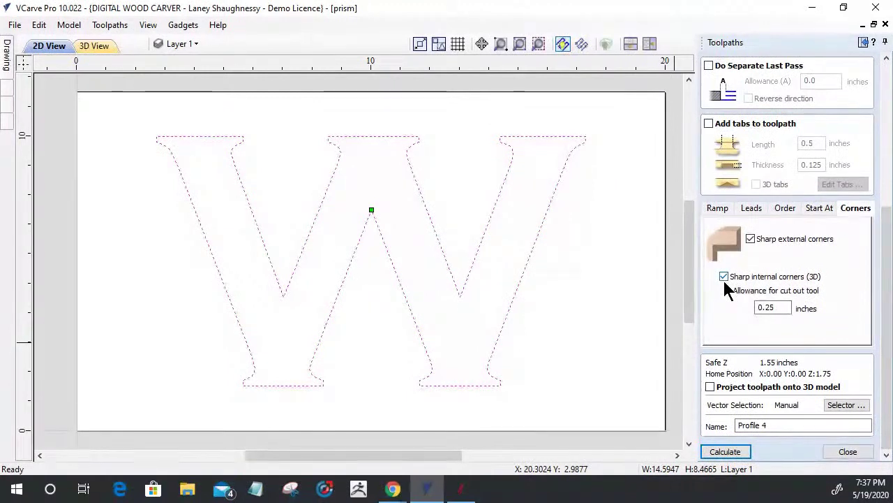
click(723, 276)
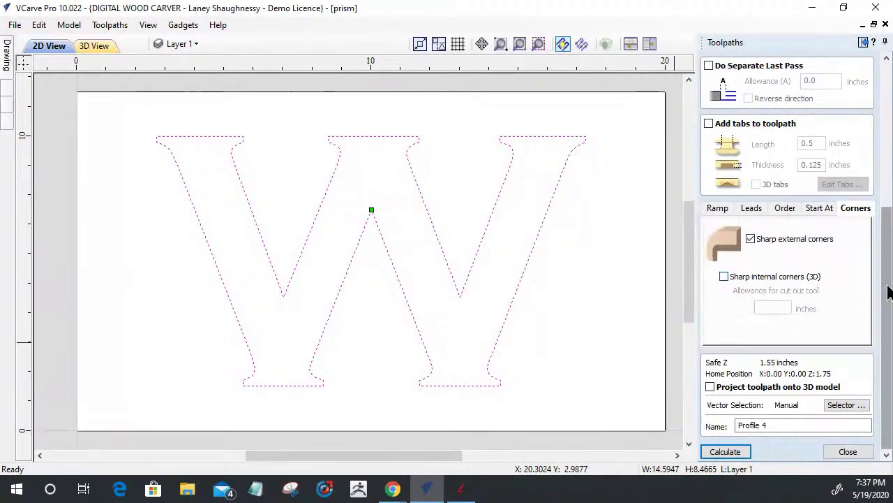
drag(888, 290, 888, 153)
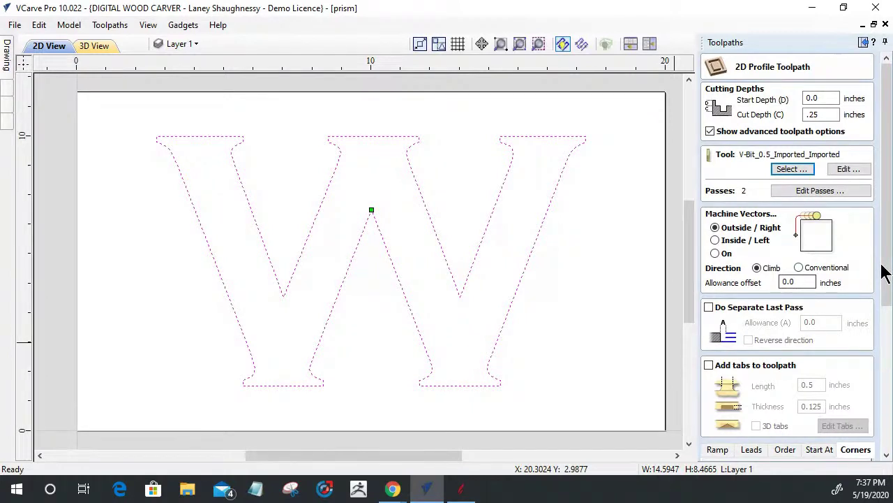
drag(885, 269, 886, 408)
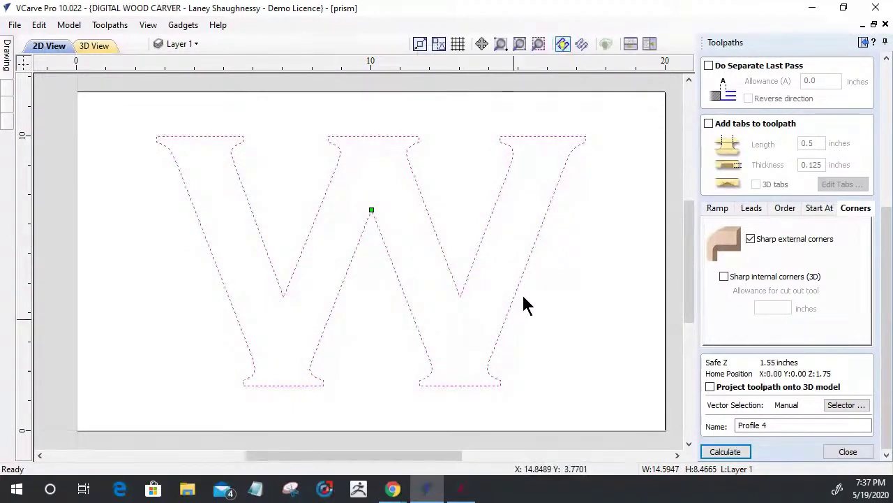
Enable sharp internal corners (3D) with a 0.25 inch allowance for the cut-out tool and calculate the V-bit profile toolpath.
click(723, 276)
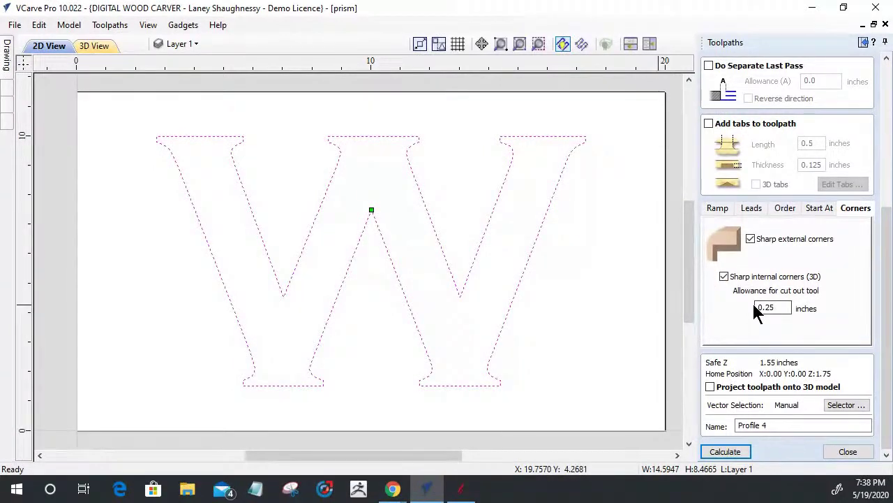
drag(885, 310, 885, 162)
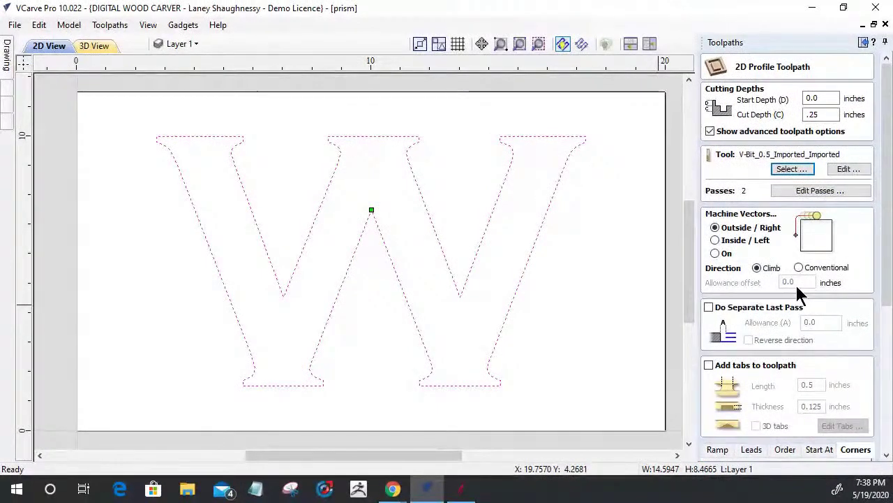
drag(890, 233, 885, 391)
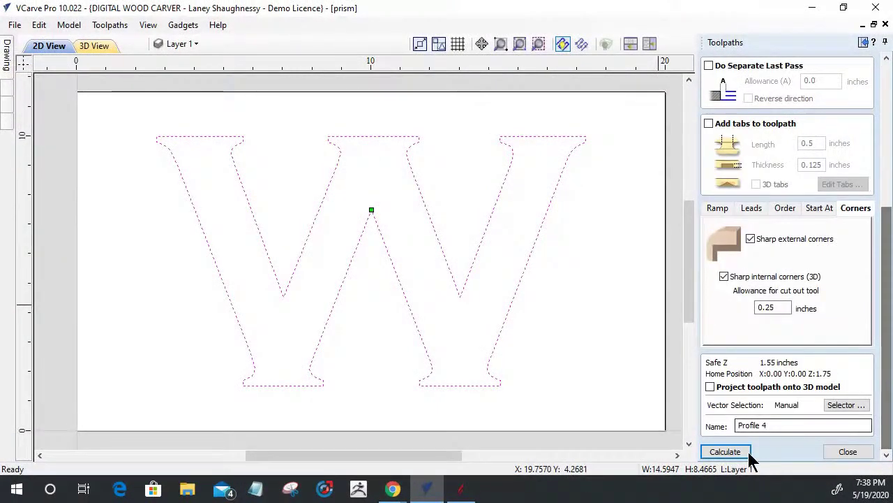
drag(781, 308, 696, 491)
click(721, 451)
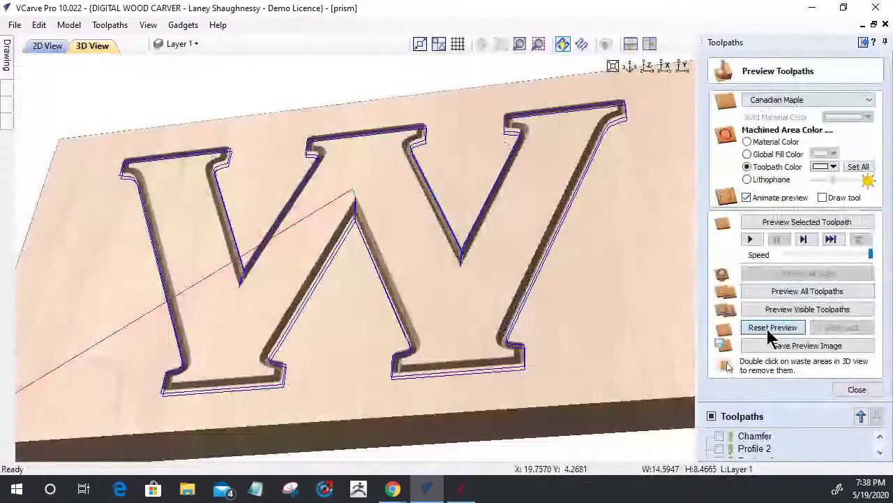
Reset the preview, simulate only the 0.25 inch deep V-bit profile toolpath, inspect the W and close the preview.
click(771, 328)
click(802, 227)
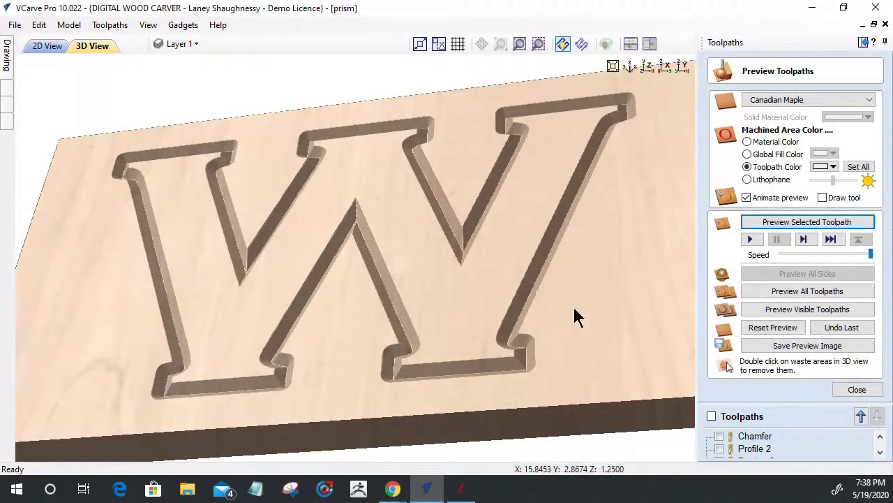
drag(574, 308, 668, 419)
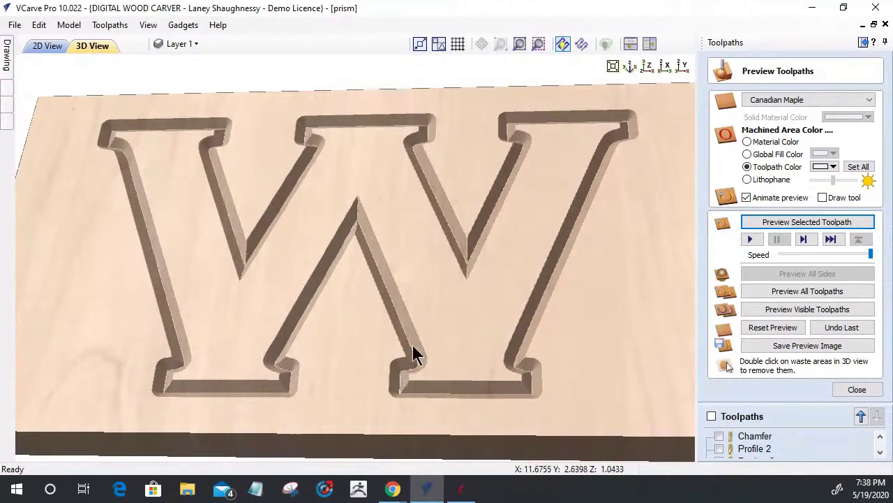
click(857, 389)
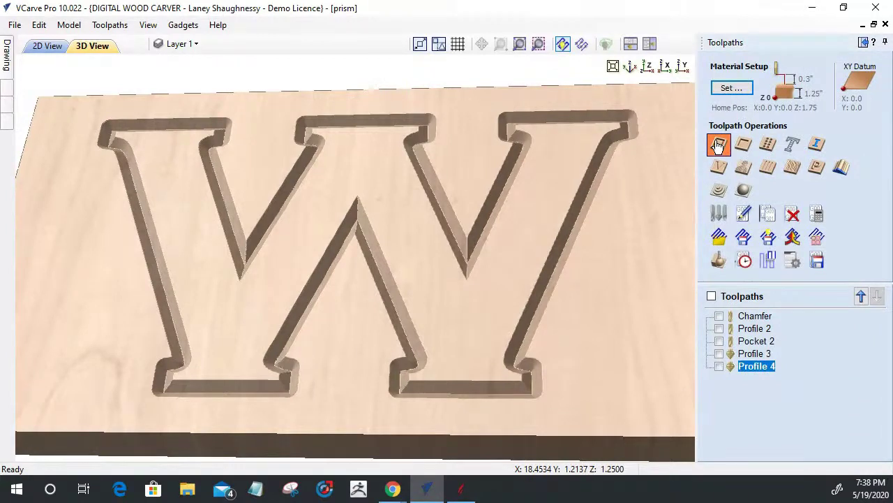
Start a new outside profile toolpath on the W with a 1.25 inch cut depth and the 0.25 inch end mill.
click(719, 145)
click(827, 115)
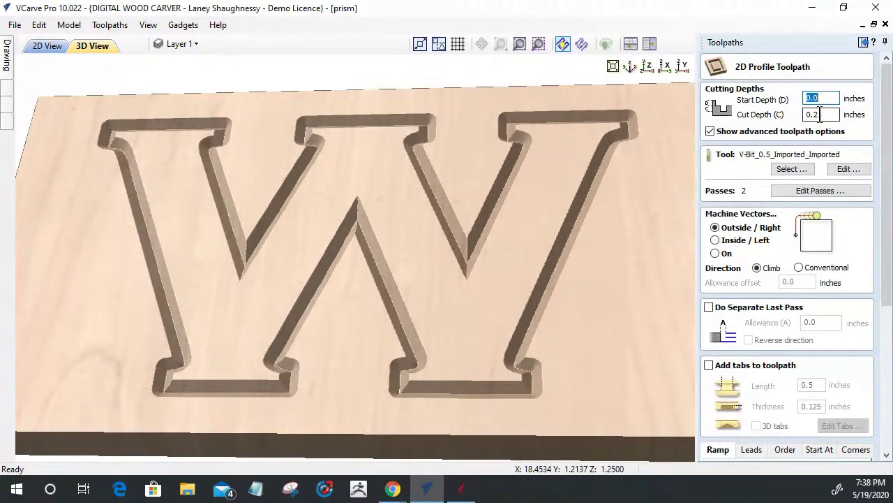
drag(827, 116, 798, 122)
text(1.25)
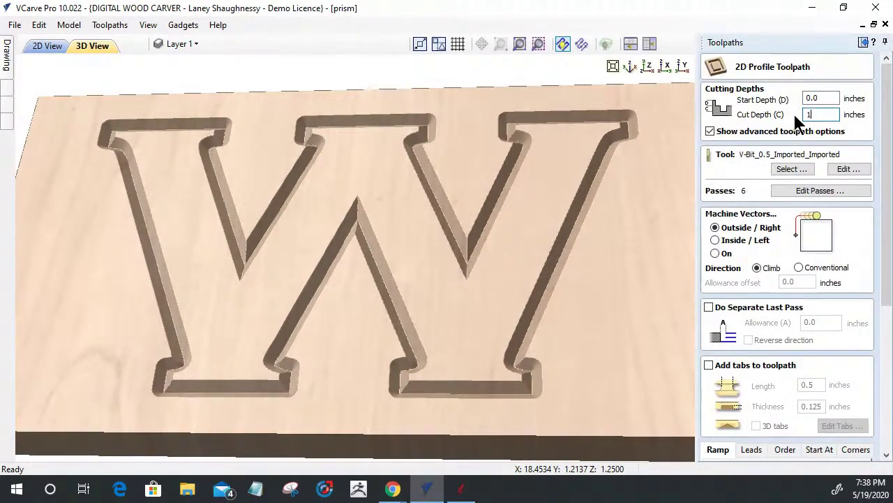
click(775, 173)
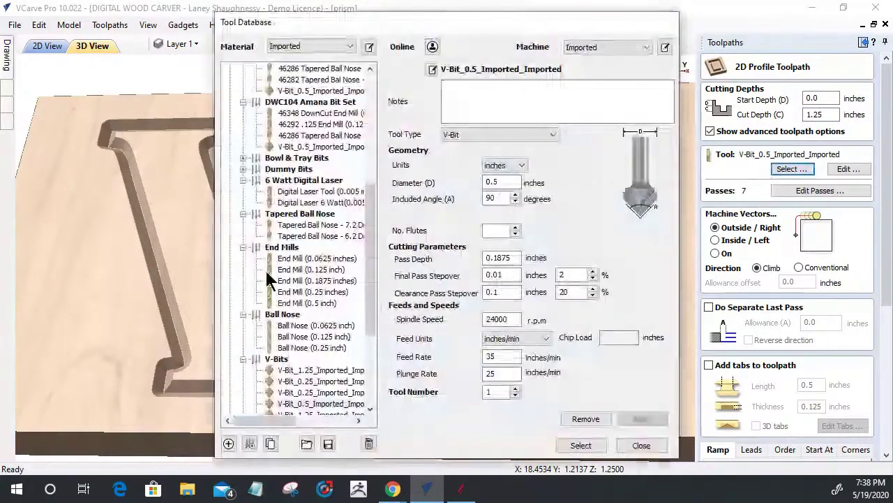
click(293, 292)
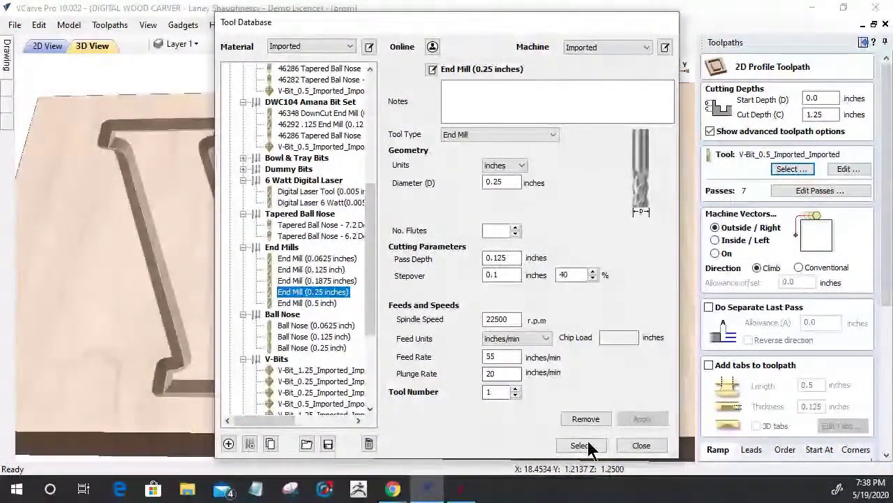
click(580, 444)
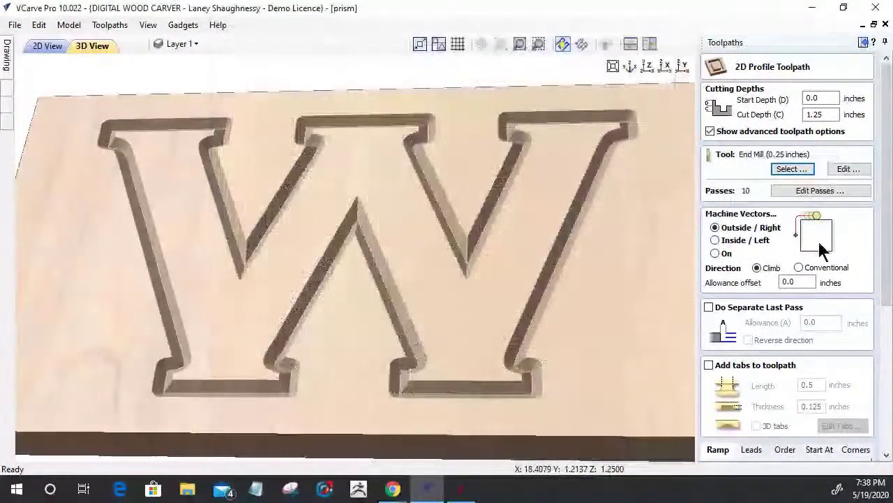
Set the allowance offset to .25 inches and calculate the end mill cut-out toolpath.
double_click(790, 282)
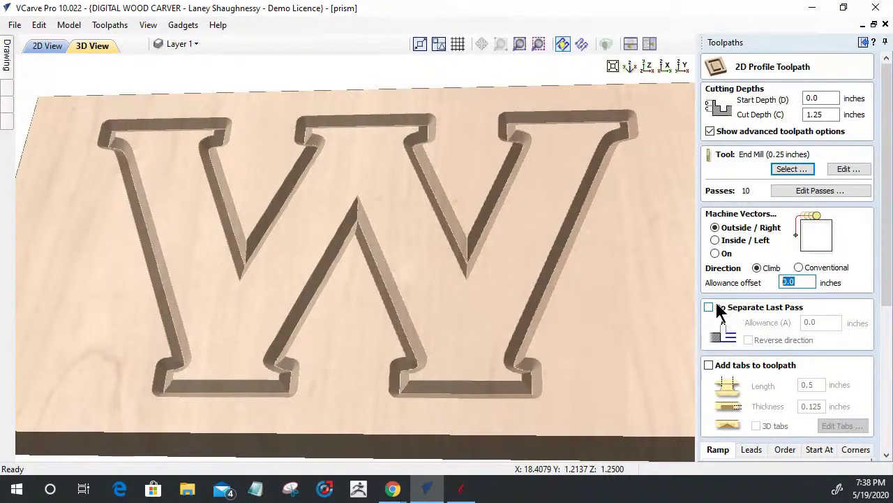
text(.25)
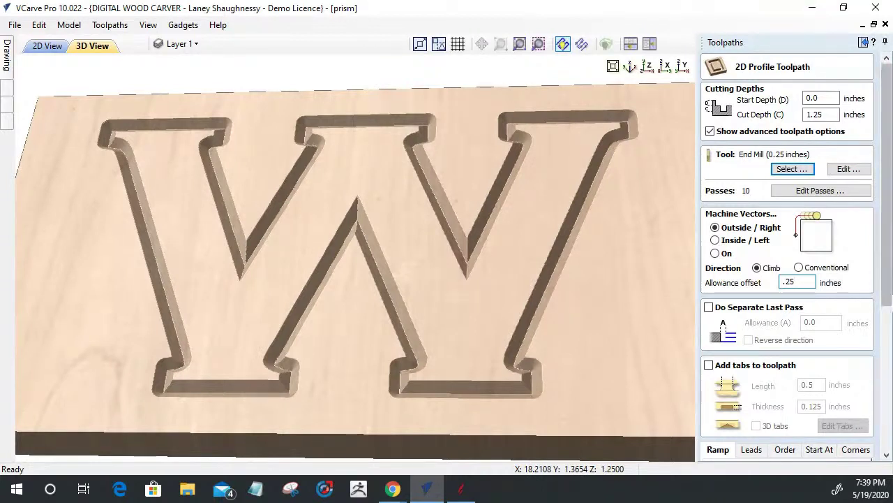
scroll(888, 299, down, 5)
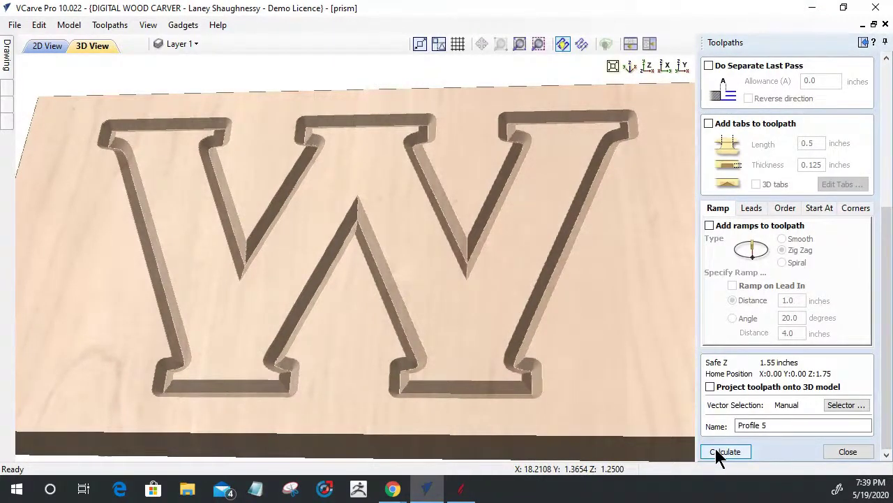
click(717, 450)
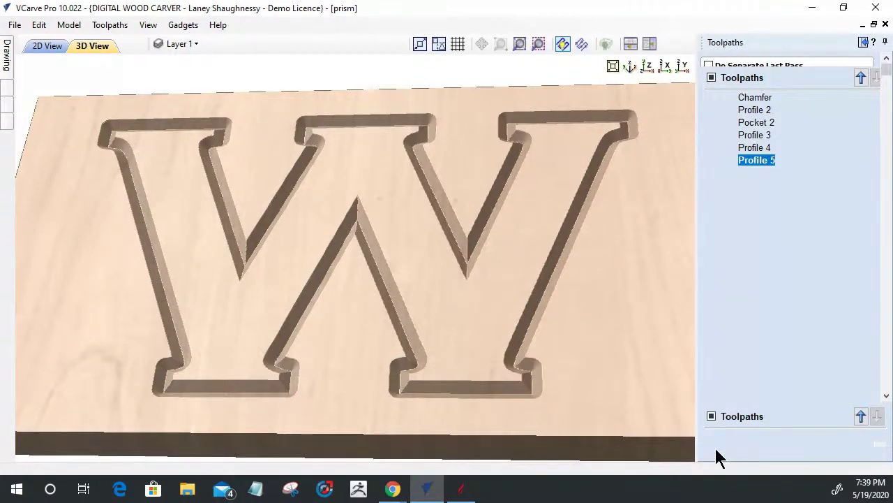
Simulate the cut-out toolpath, remove the waste material around the W and view the letter straight from above.
click(791, 225)
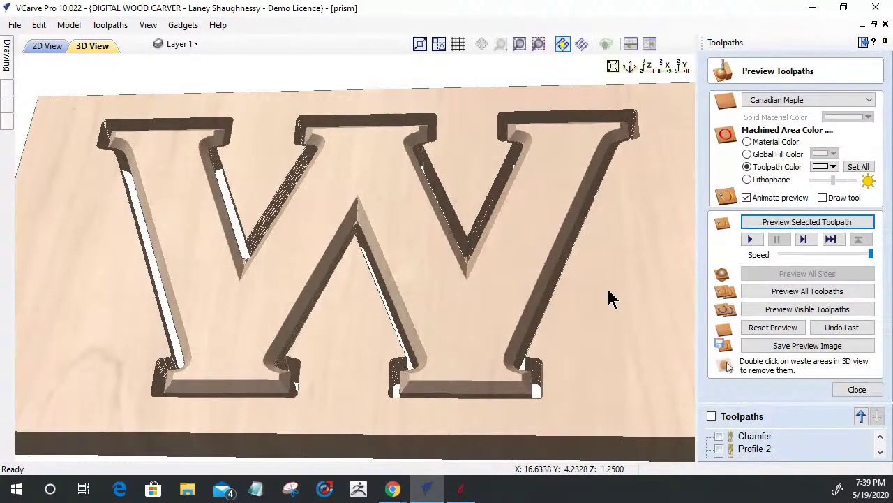
double_click(509, 333)
drag(509, 333, 459, 442)
drag(359, 269, 501, 400)
drag(349, 259, 429, 361)
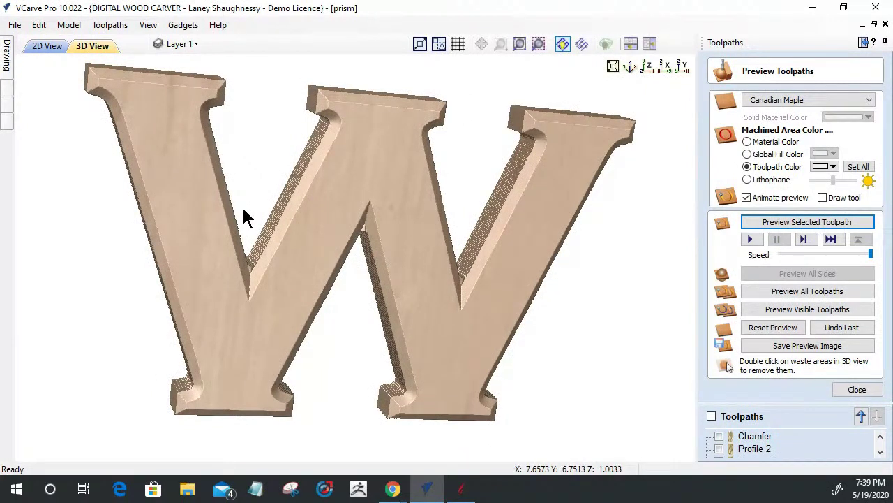
click(649, 65)
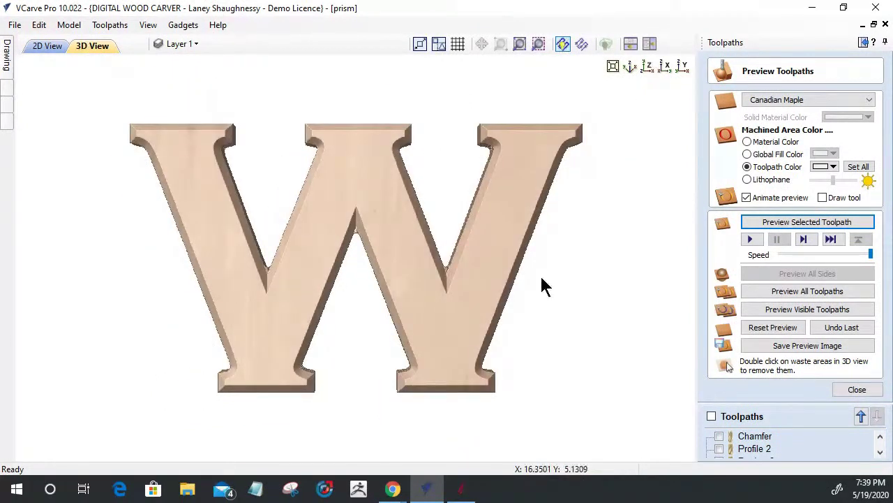
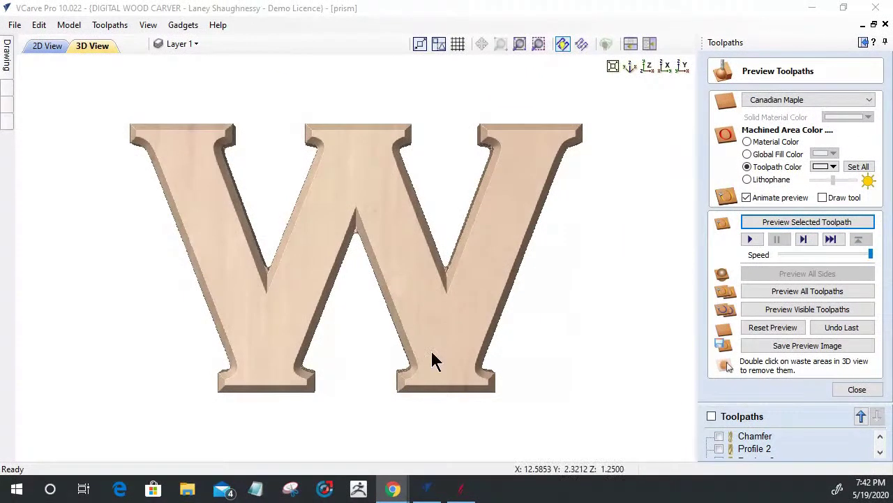
Examine the inner corners and chamfered edges of the cut-out W up close from several angles.
drag(385, 209, 332, 289)
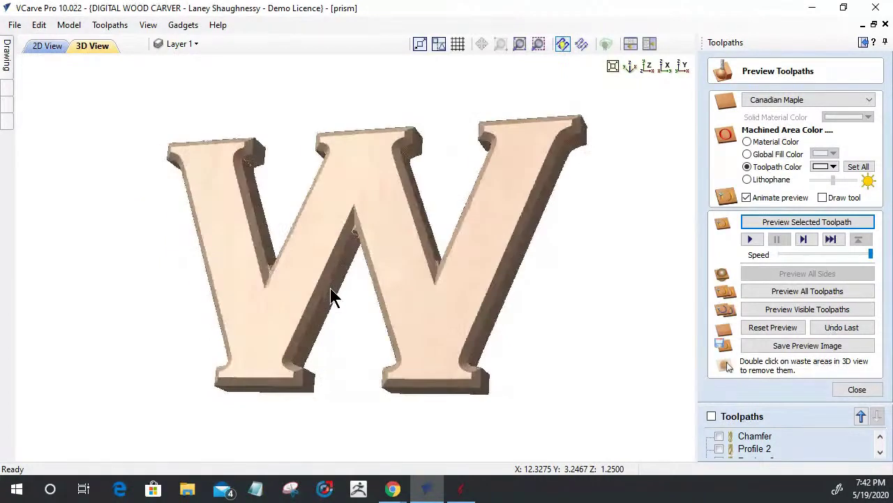
drag(332, 295, 413, 300)
scroll(322, 228, up, 5)
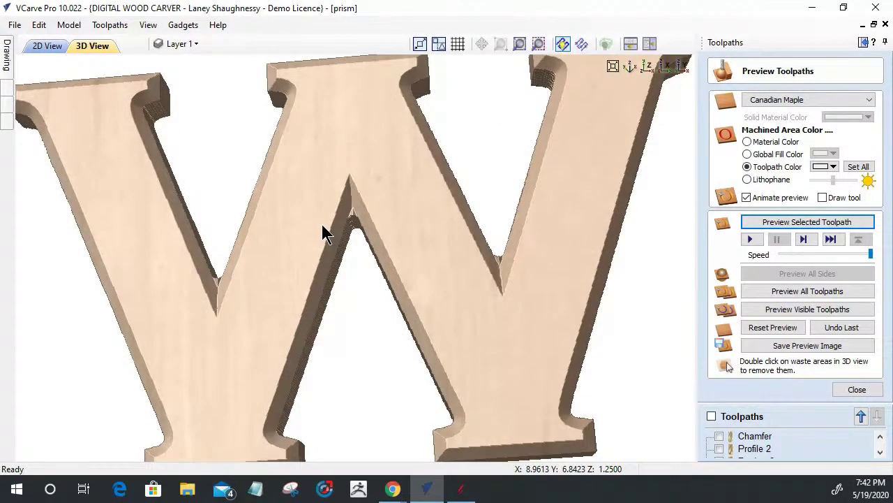
scroll(323, 227, up, 2)
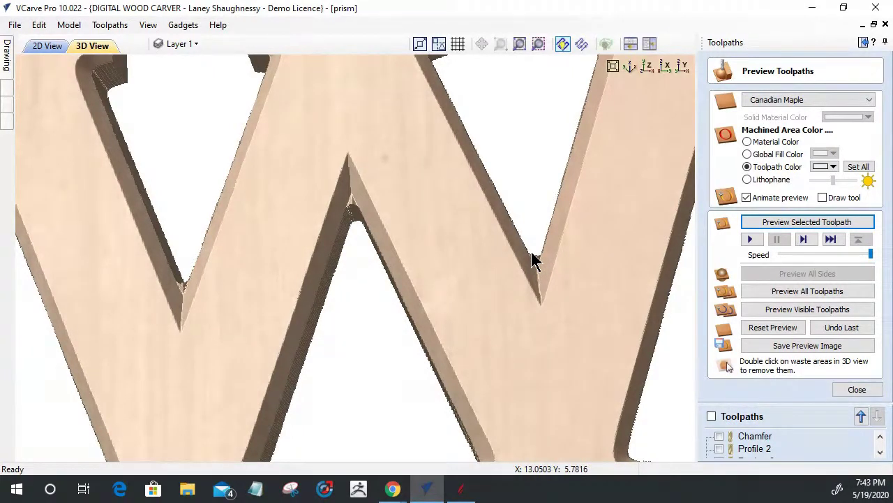
drag(531, 253, 479, 357)
scroll(481, 343, up, 3)
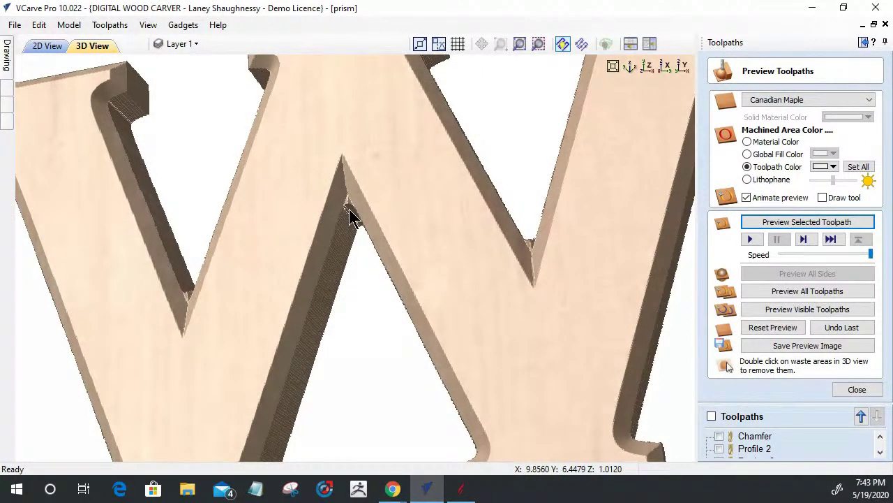
scroll(511, 294, down, 5)
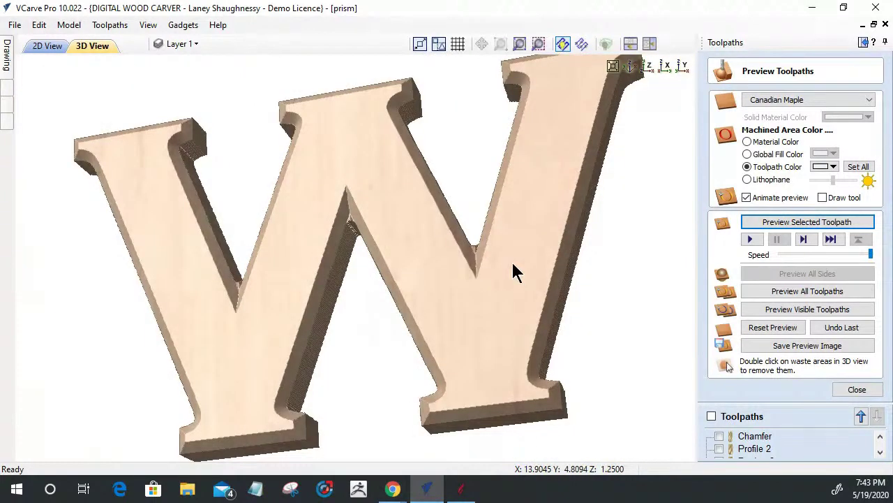
drag(506, 335, 513, 291)
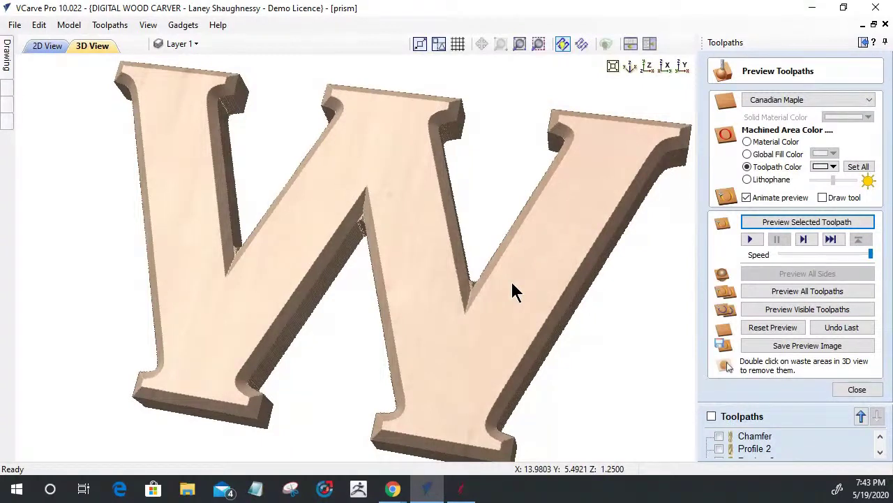
drag(502, 294, 542, 291)
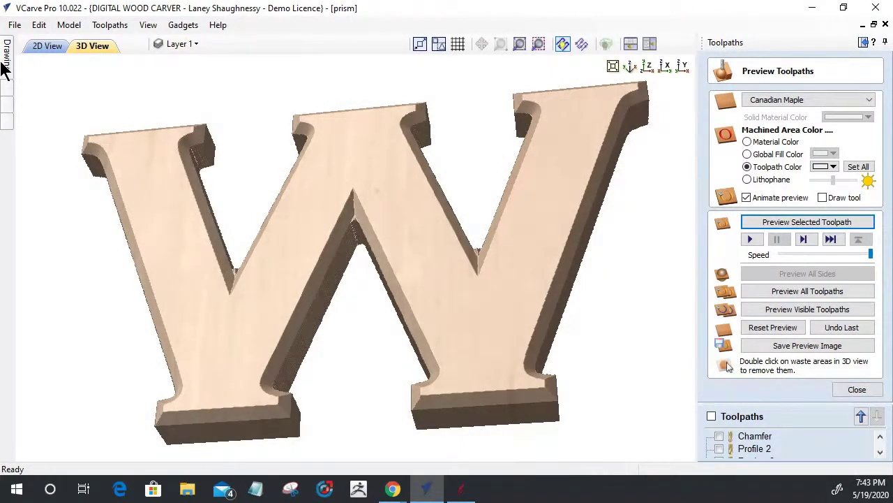
Return to the 2D view and close the toolpath preview.
click(47, 46)
click(857, 390)
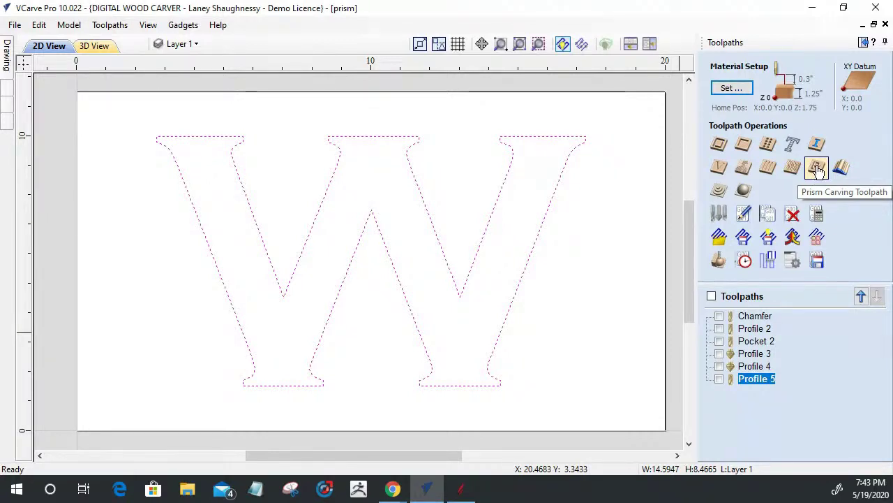
Calculate a prism carving toolpath for the W at full prism depth with the 1.25 V-bit, accepting the cut through the material.
click(816, 168)
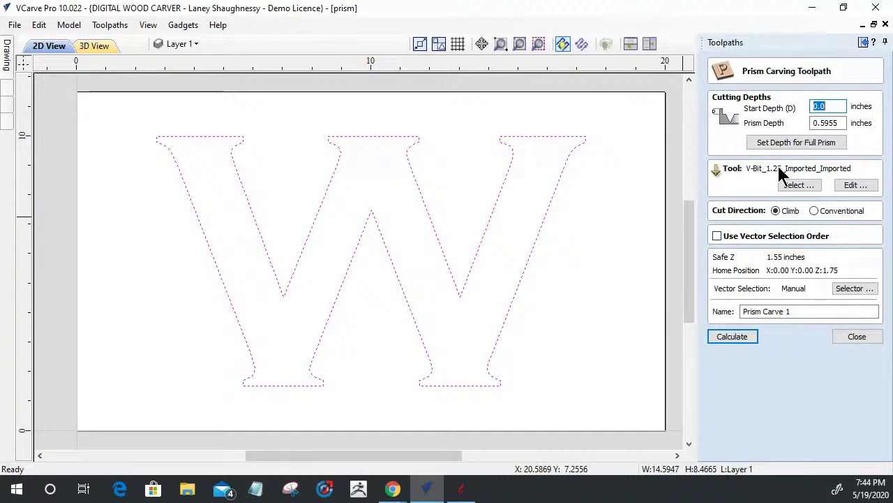
click(781, 144)
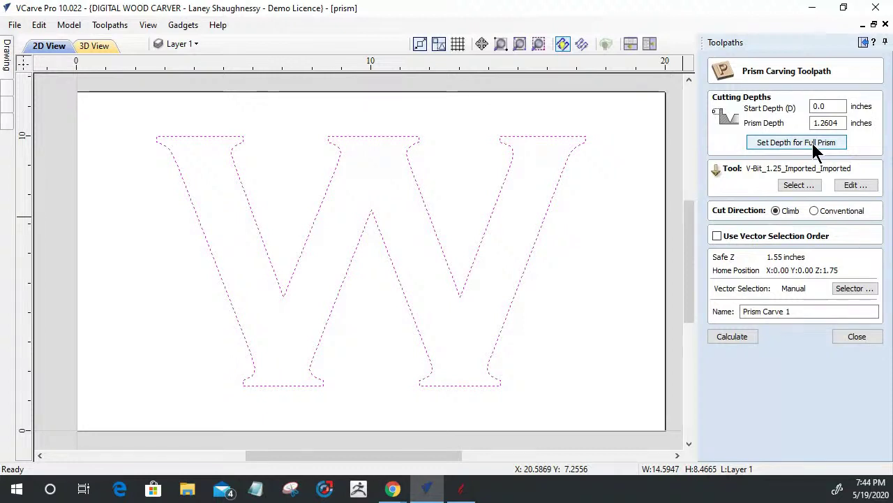
double_click(827, 123)
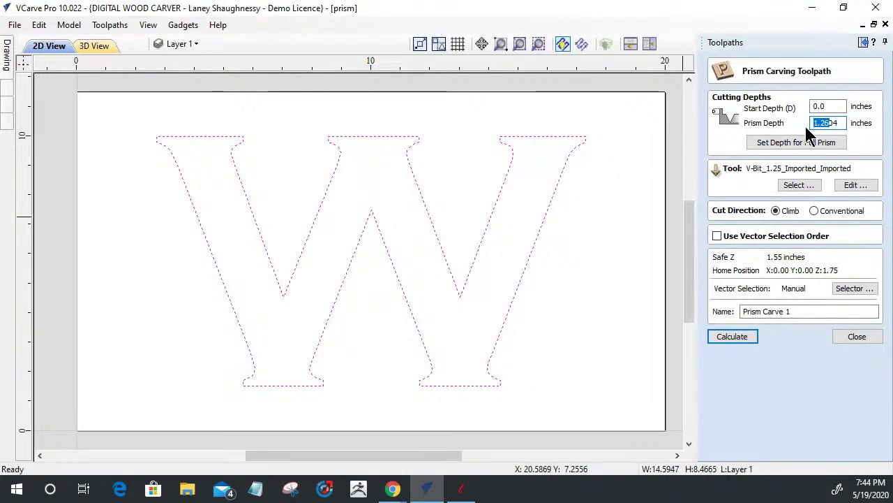
click(723, 337)
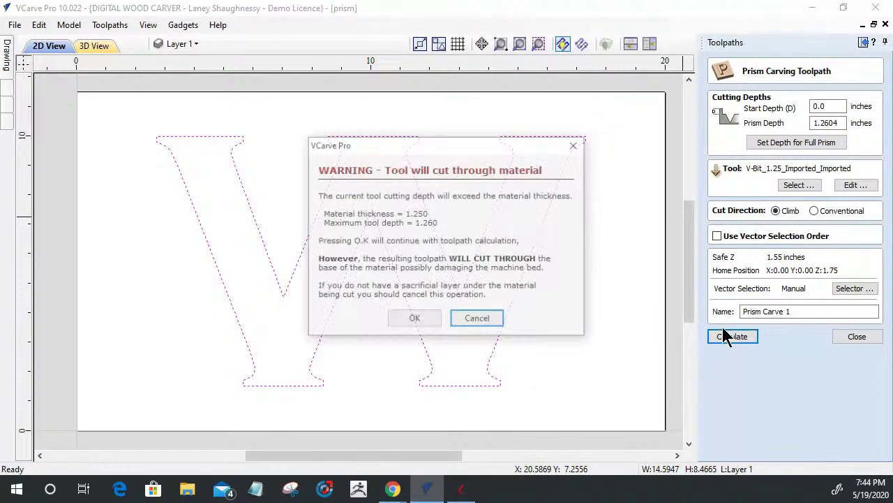
click(405, 325)
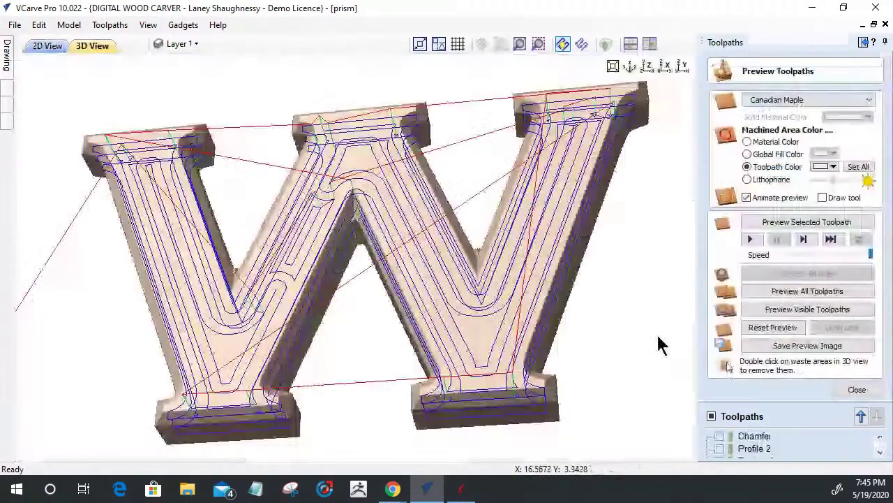
Reset the preview to solid material and simulate the prism carving toolpath on the W.
click(773, 326)
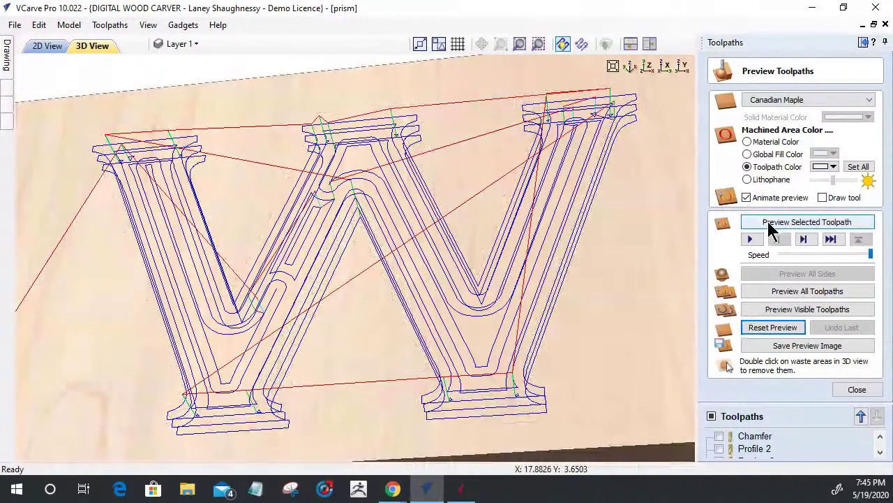
click(769, 226)
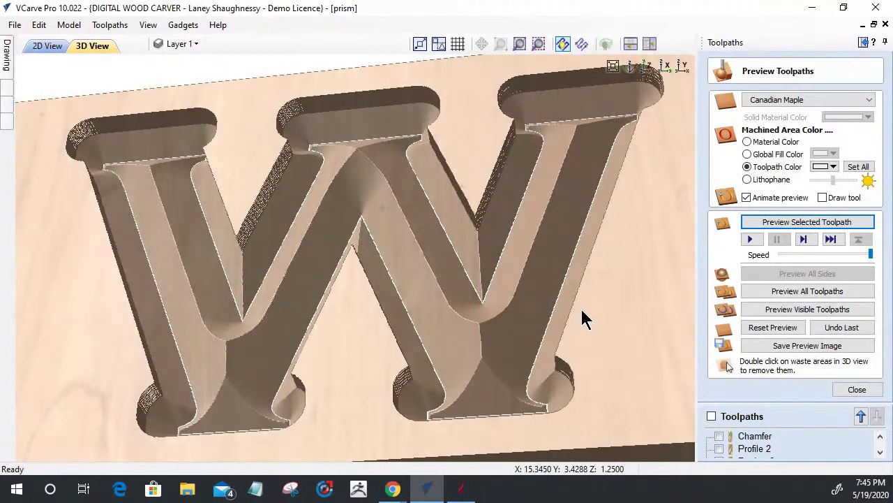
double_click(582, 311)
click(437, 278)
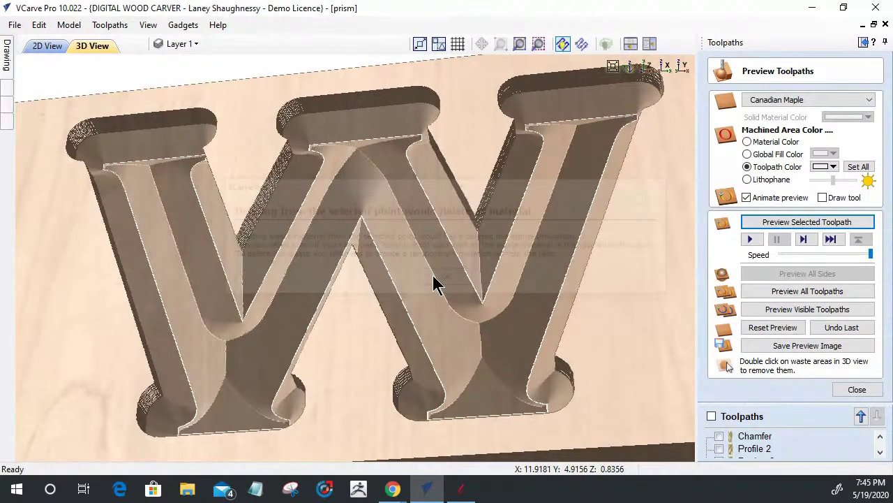
drag(534, 324, 535, 359)
scroll(530, 359, up, 3)
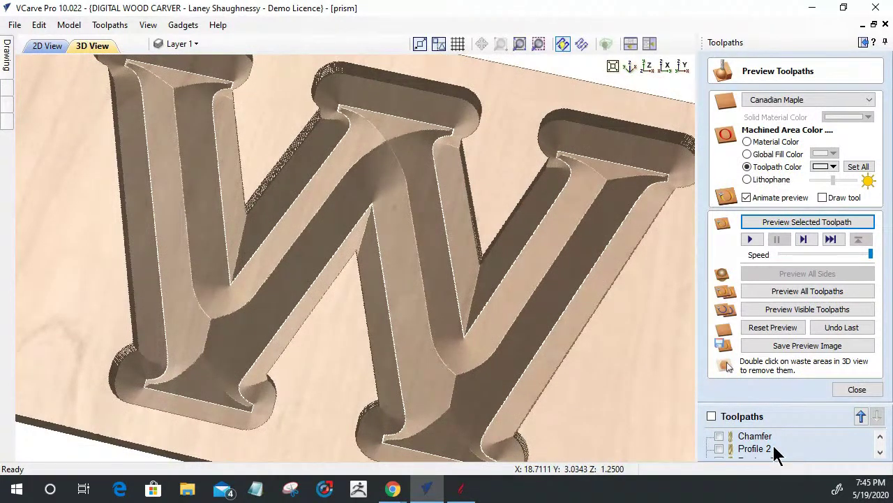
Calculate an outside profile toolpath around the W, 1.25 inches deep, with the 0.25 inch end mill and no allowance offset.
click(857, 389)
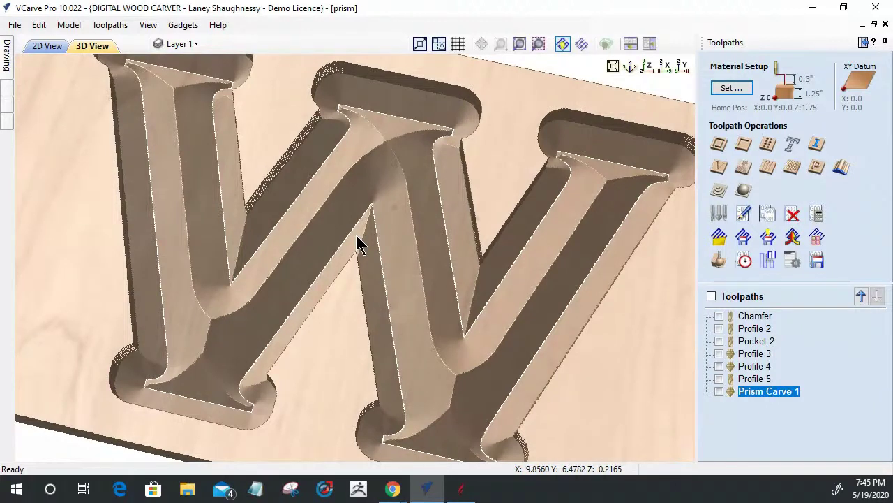
click(719, 147)
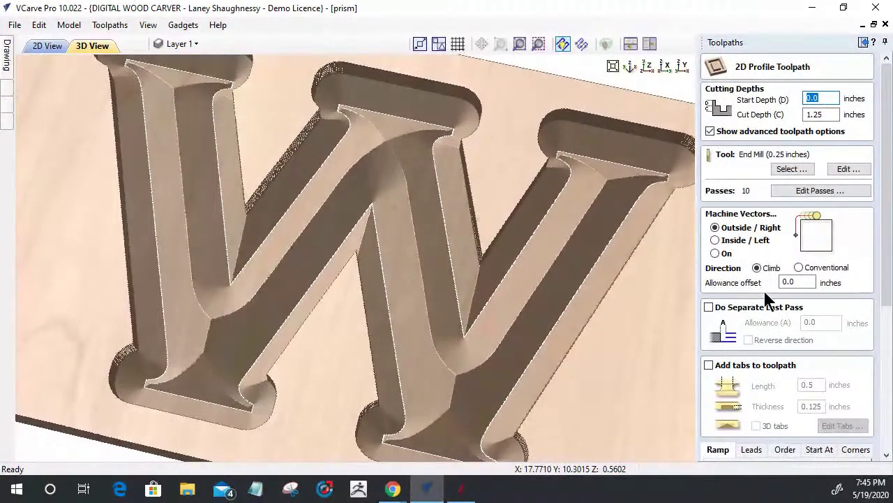
drag(883, 269, 866, 408)
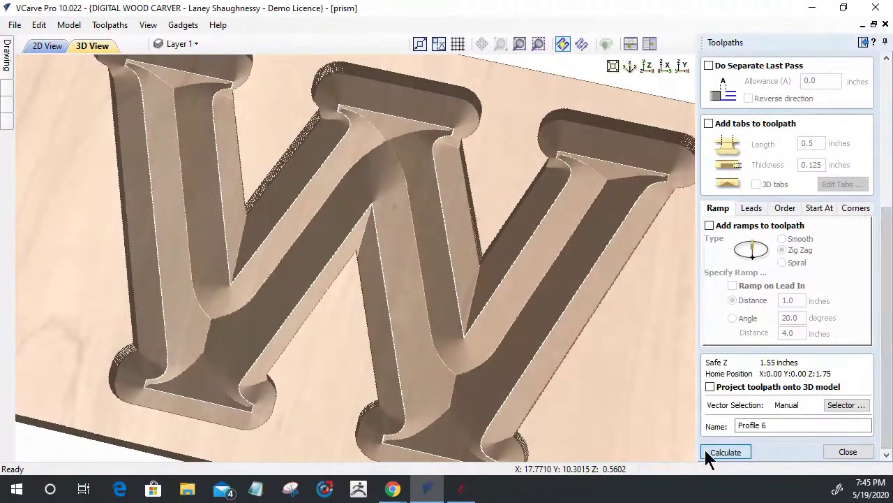
click(705, 451)
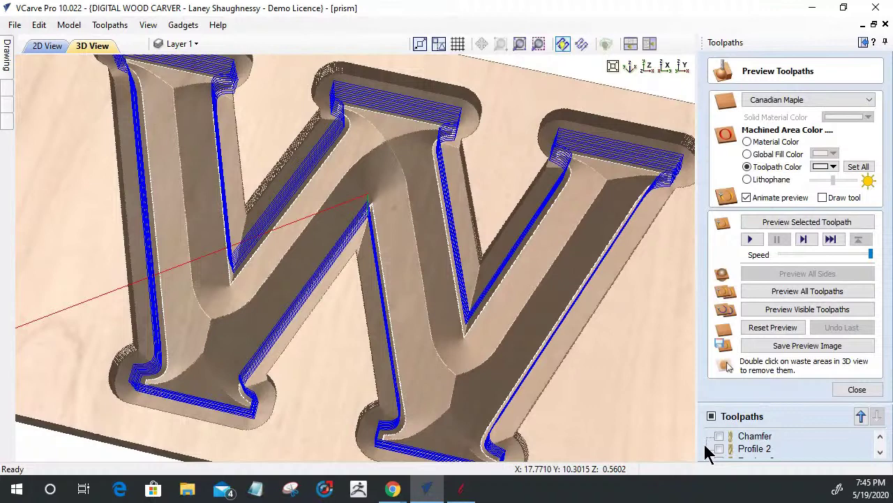
Simulate the outside profile cut, remove the waste material around the prism-carved W and inspect the letter from several angles.
click(787, 223)
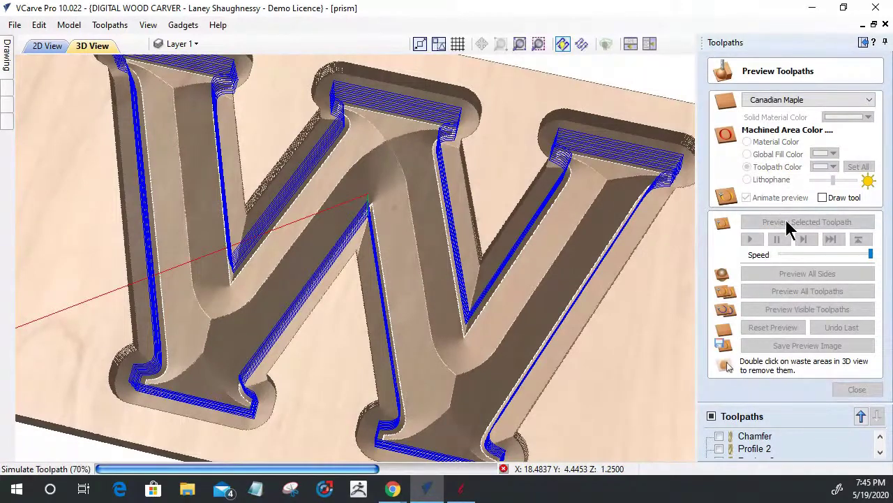
double_click(613, 325)
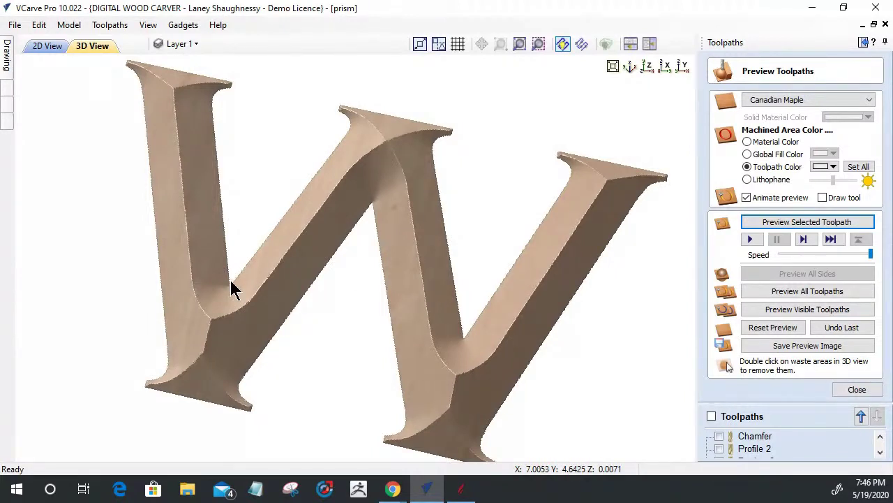
drag(230, 287, 263, 319)
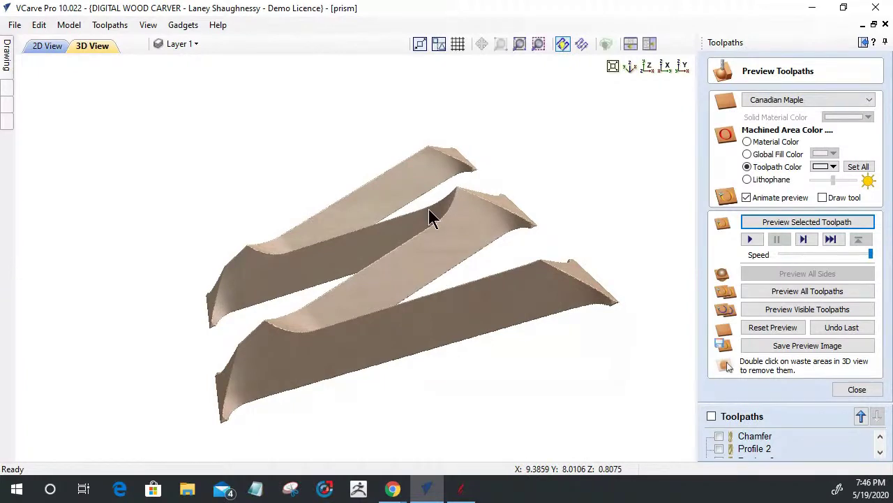
drag(476, 303, 464, 381)
Give the Profile 6 toolpath a gold preview color and check the W in the 3D preview.
click(834, 166)
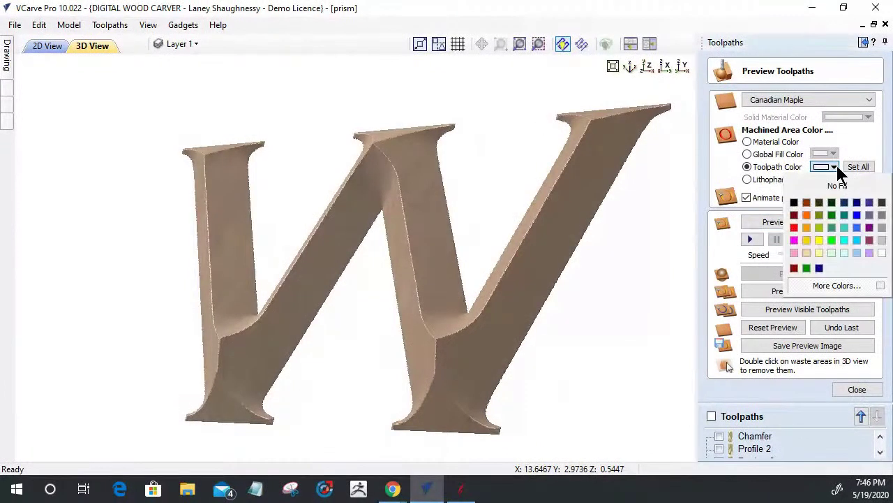
click(806, 241)
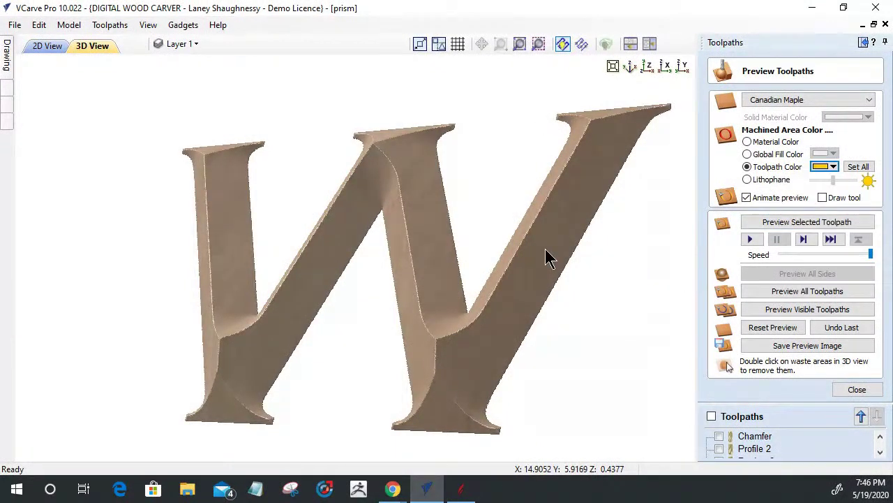
drag(576, 253, 601, 288)
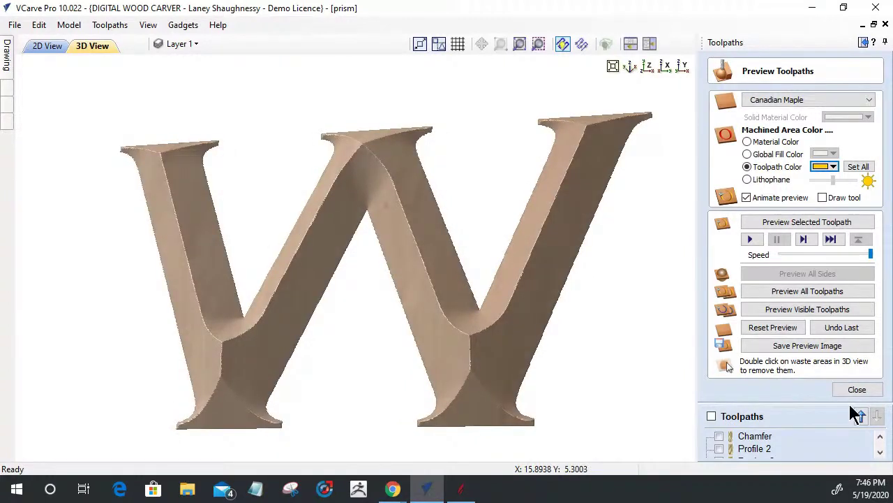
scroll(740, 447, down, 3)
click(754, 448)
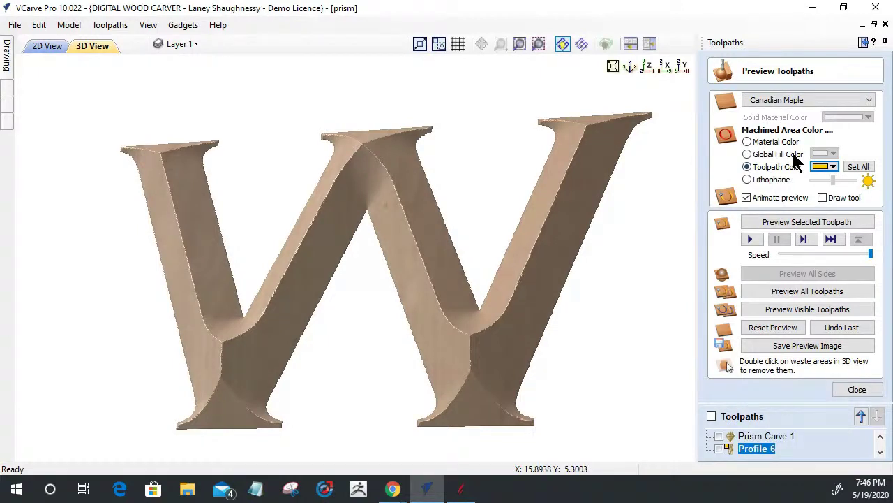
drag(518, 323, 533, 370)
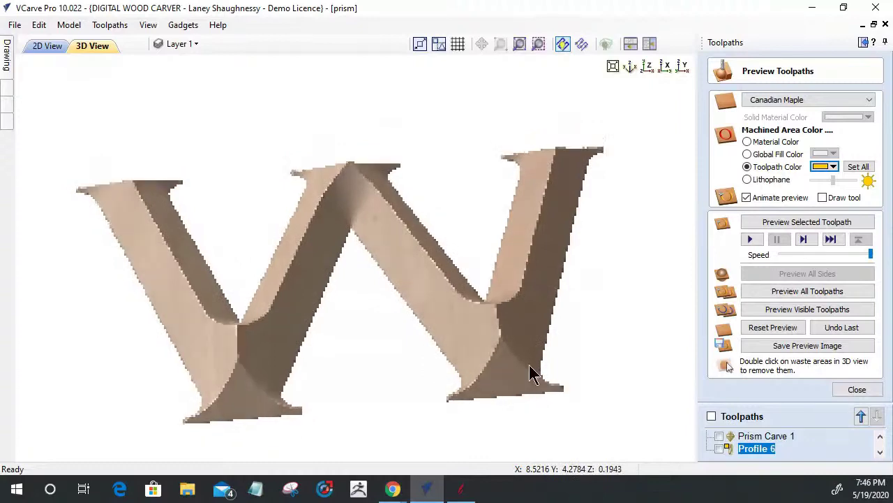
click(718, 449)
click(719, 449)
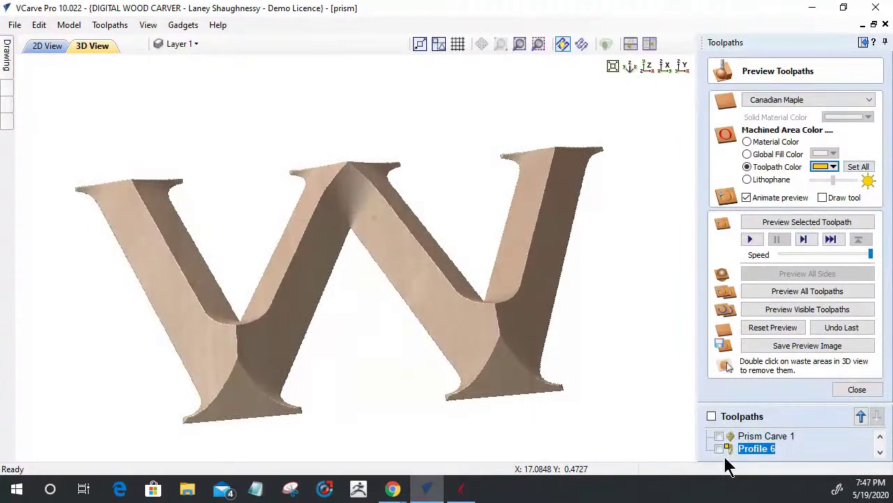
Set the preview color of the Prism Carve 1 toolpath to gold and view the W from the front.
click(759, 435)
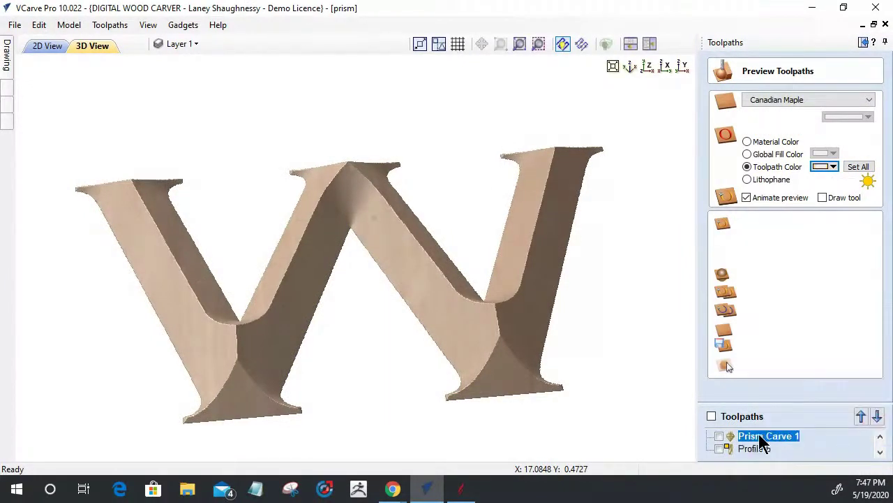
click(818, 168)
click(807, 243)
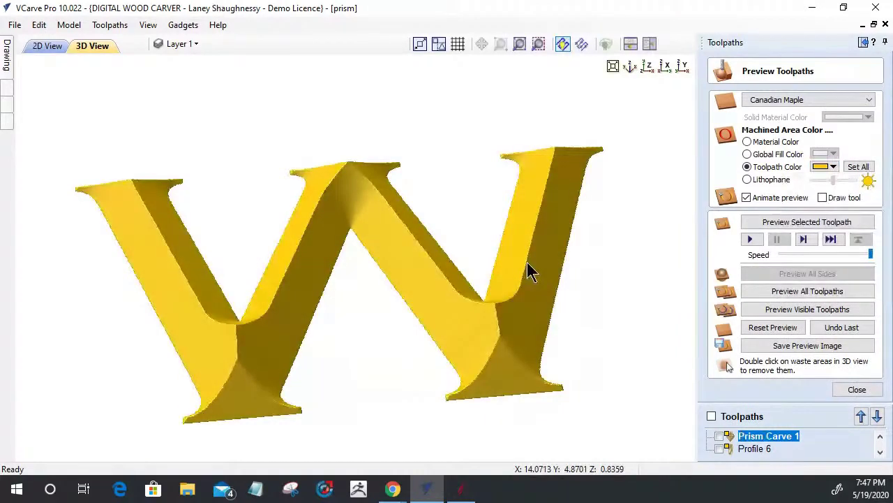
drag(527, 272, 516, 308)
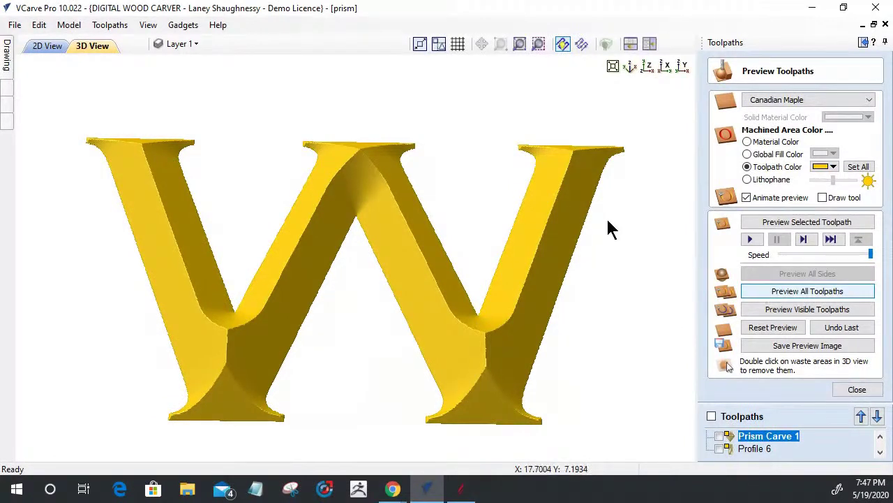
Return to the 2D view and delete the W vector from the drawing.
click(48, 48)
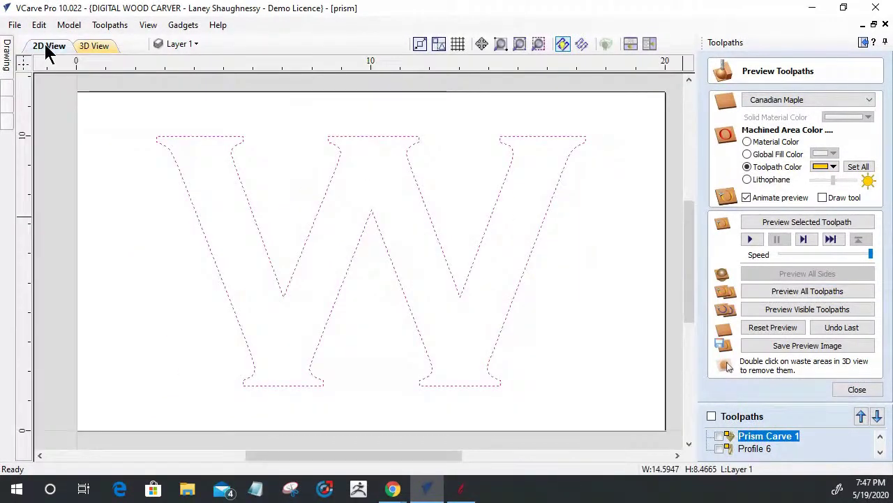
click(5, 51)
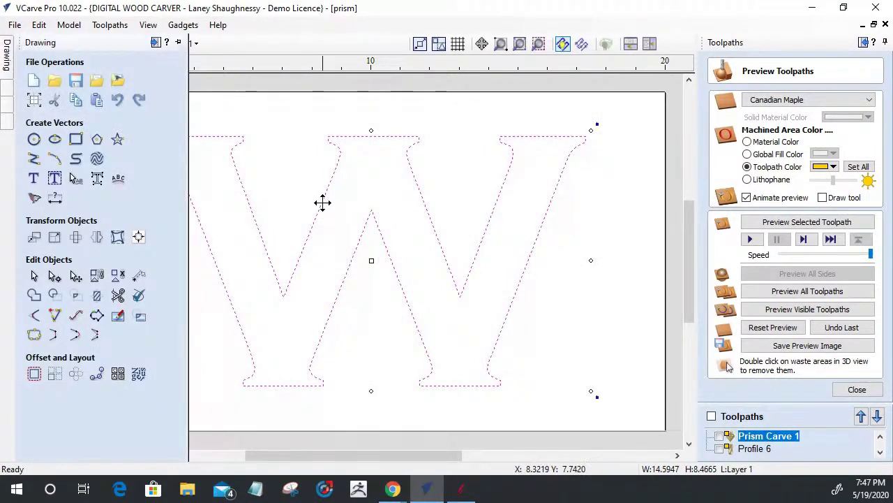
key(Delete)
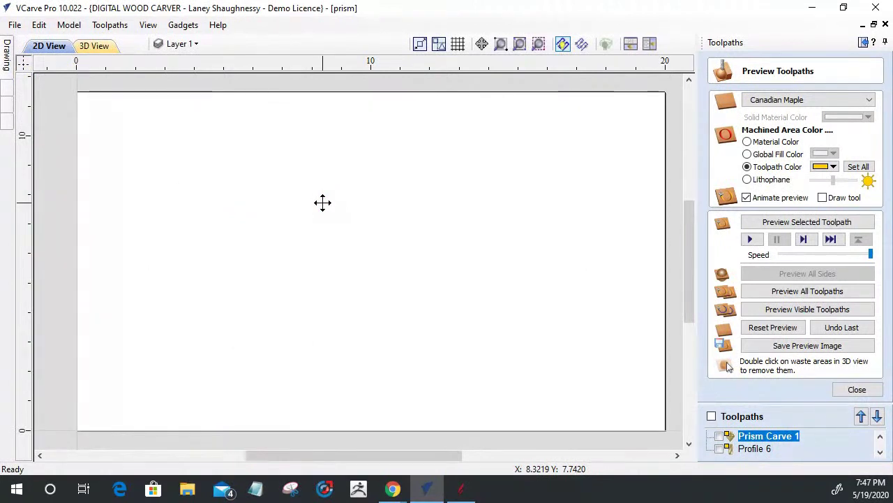
Create the text "S" in Copperplate Gothic Bold with a text height of 8 inches.
mouse_move(8, 58)
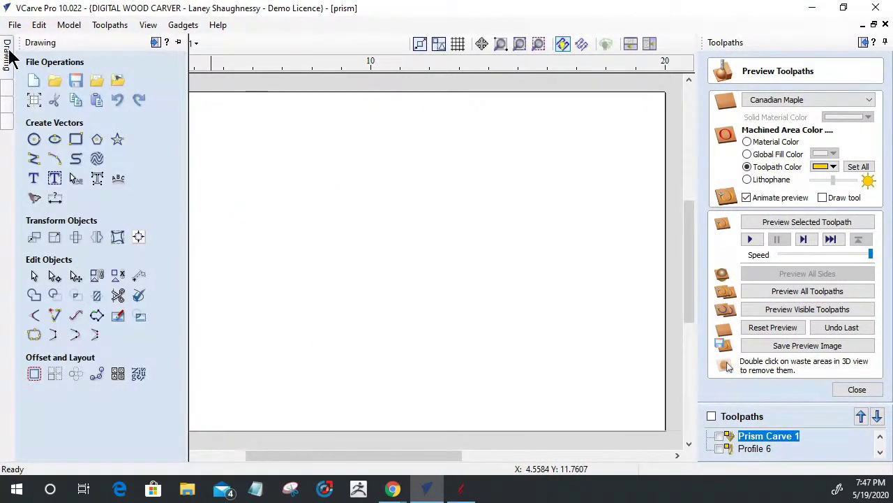
click(35, 178)
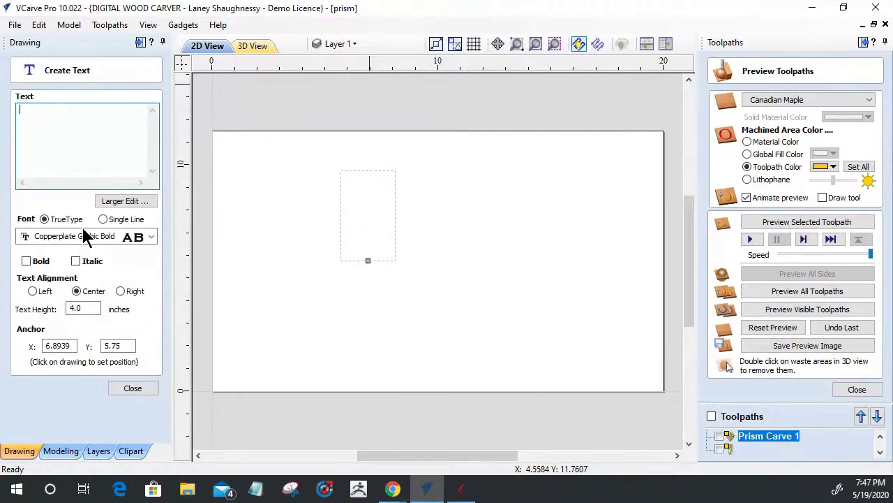
text(S)
double_click(82, 309)
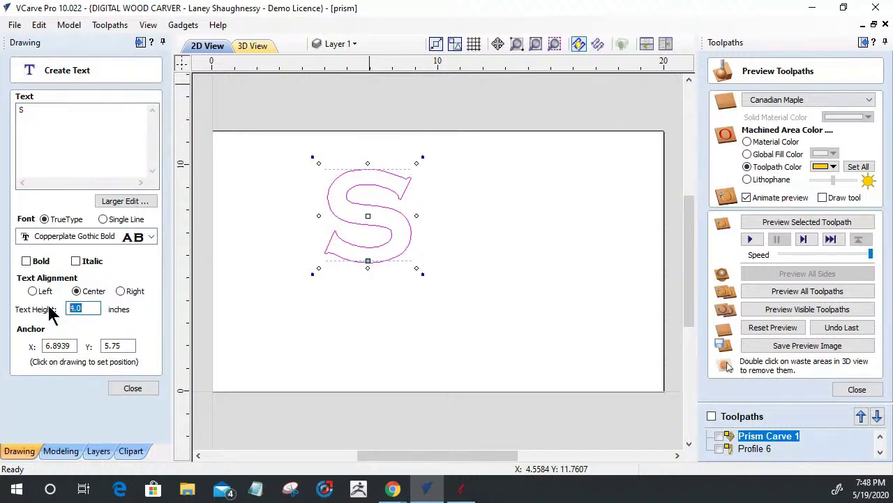
text(8)
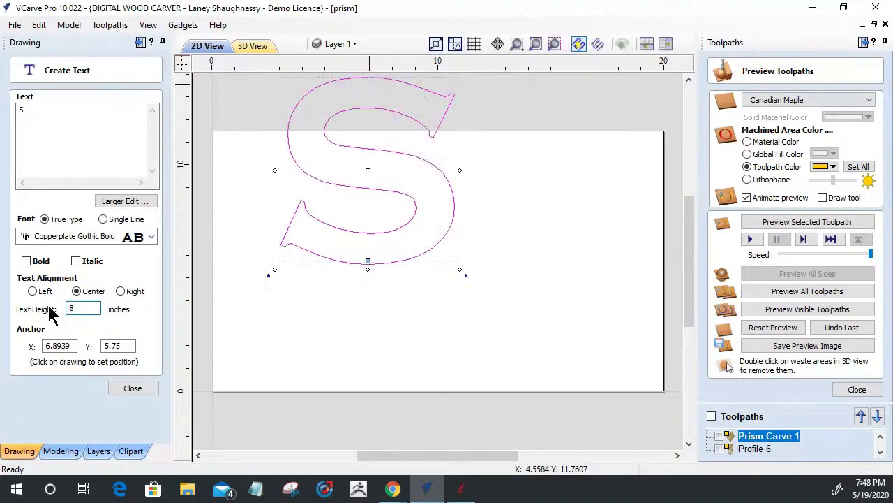
click(131, 389)
Stretch the S to about 7.68 by 10.23 inches and center it in the material.
click(362, 264)
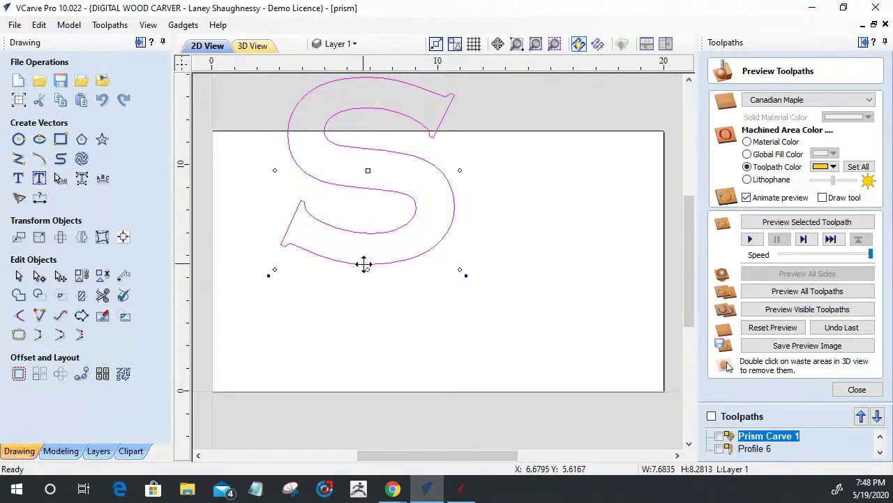
drag(368, 267, 367, 339)
drag(354, 227, 390, 281)
click(402, 126)
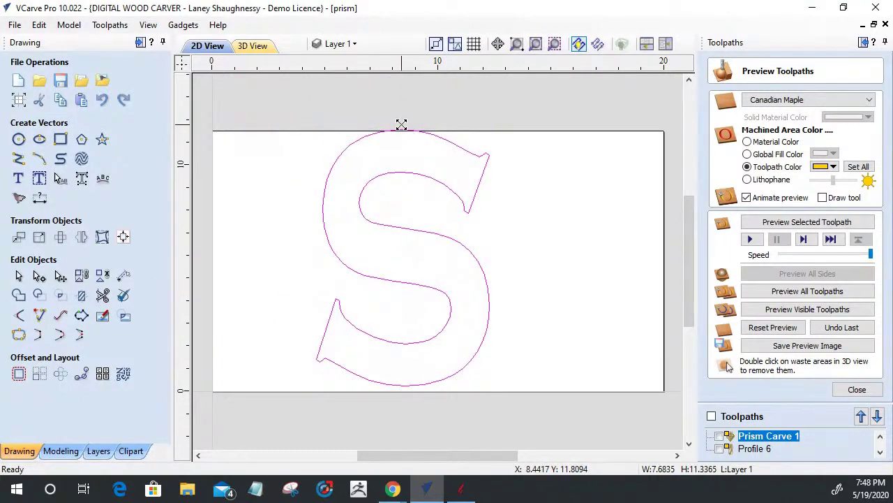
drag(401, 125, 402, 155)
click(123, 237)
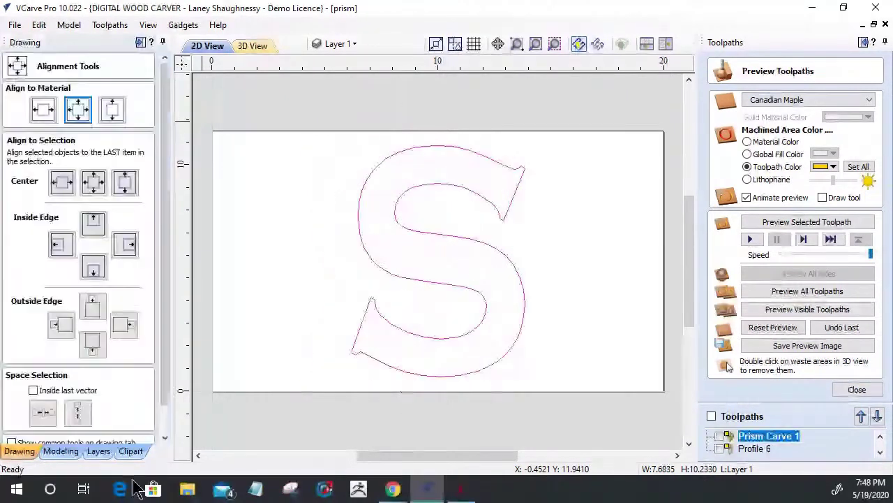
Calculate a prism carving toolpath for the S with the 1.25 V-bit at full prism depth and preview it on reset material.
scroll(123, 439, down, 2)
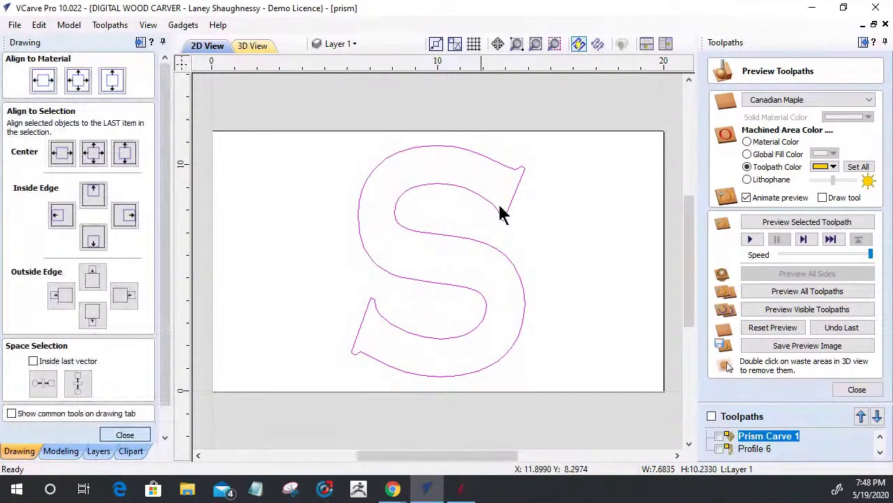
key(Escape)
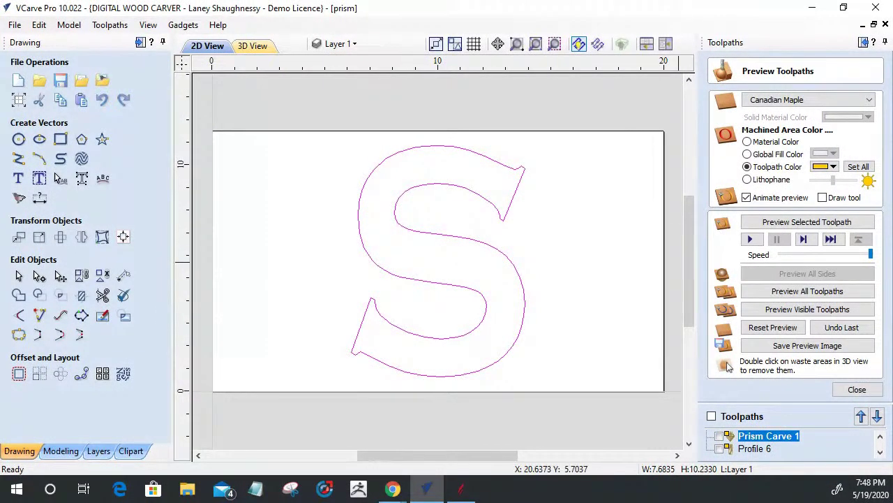
click(865, 391)
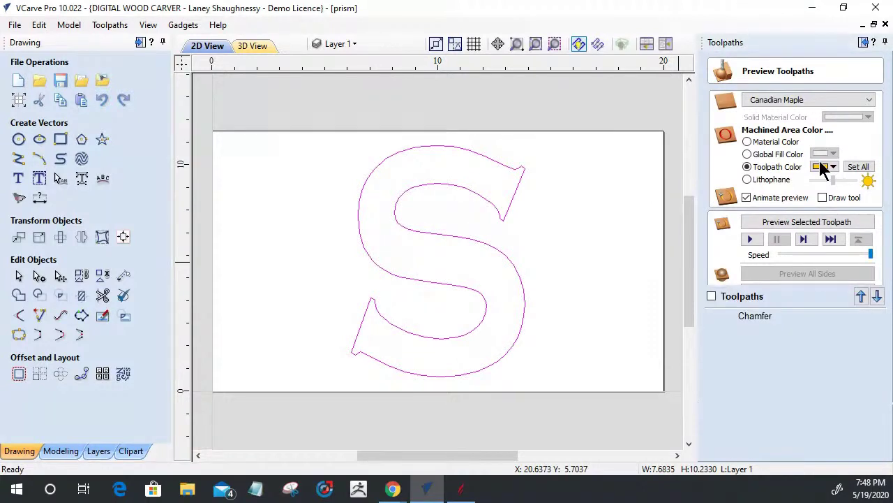
click(818, 167)
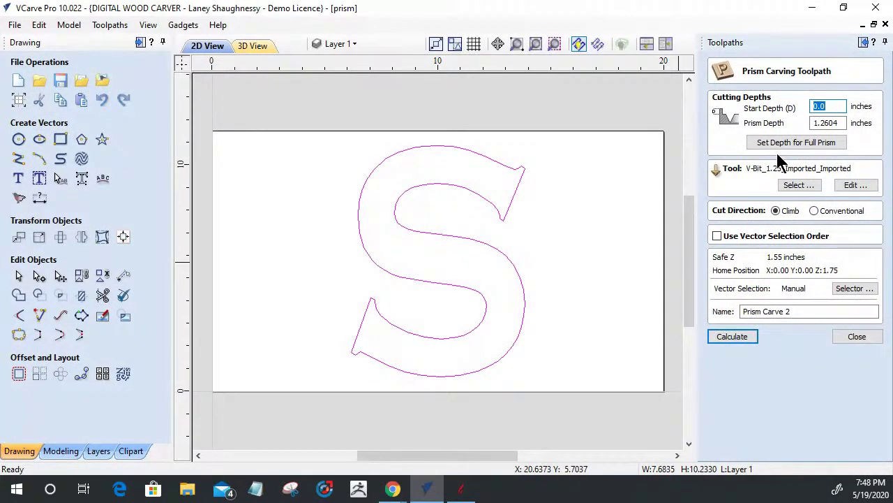
click(777, 141)
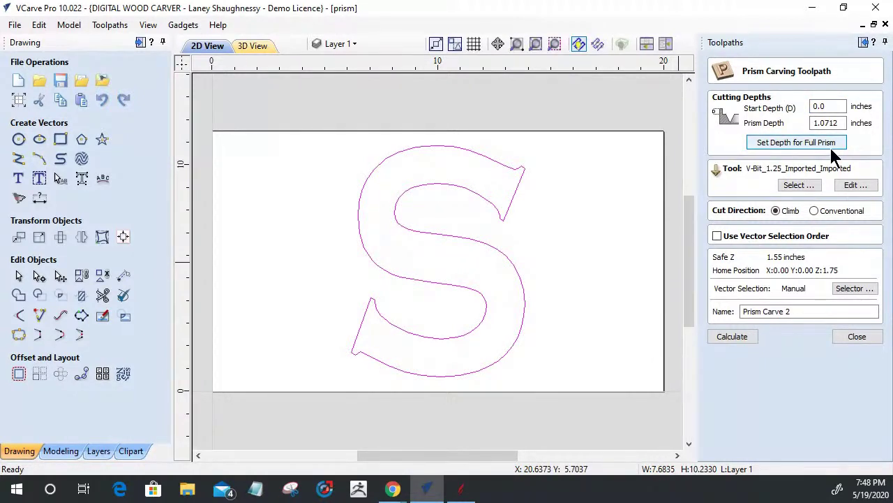
click(726, 339)
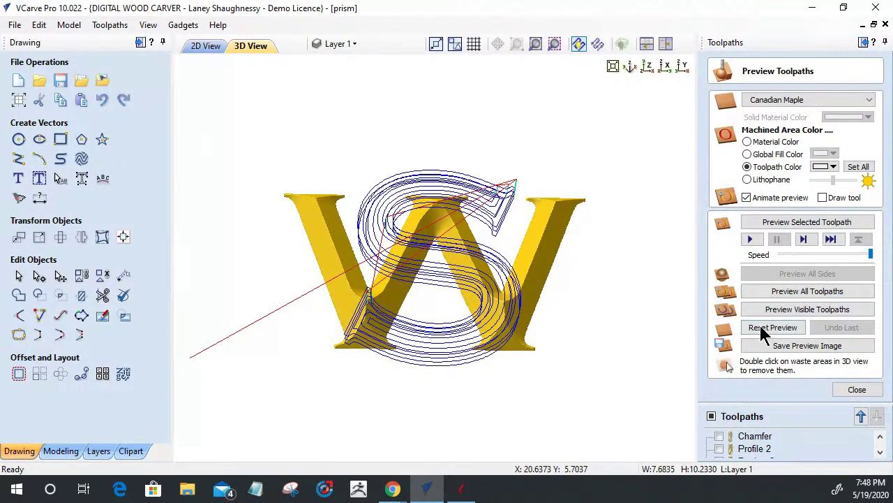
click(768, 330)
click(776, 225)
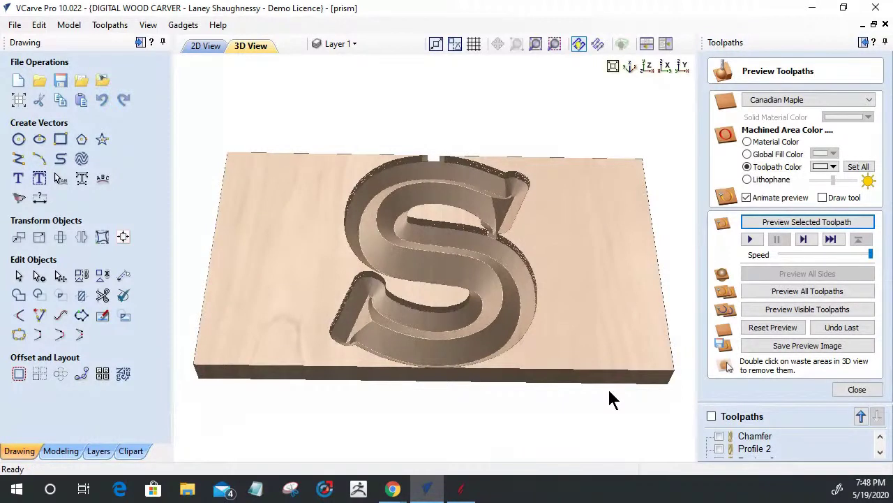
Calculate a profile toolpath outside the S, 1.25 inches deep with the 0.25-inch end mill, and preview it.
click(857, 389)
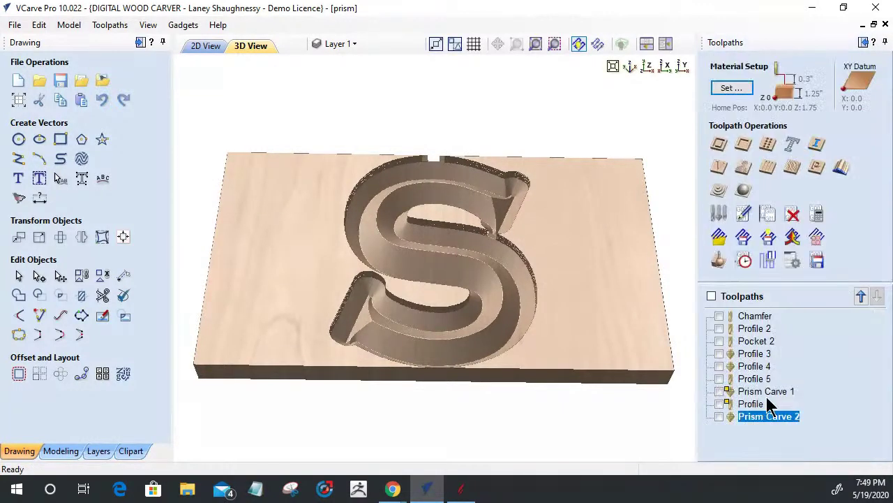
click(719, 144)
click(201, 48)
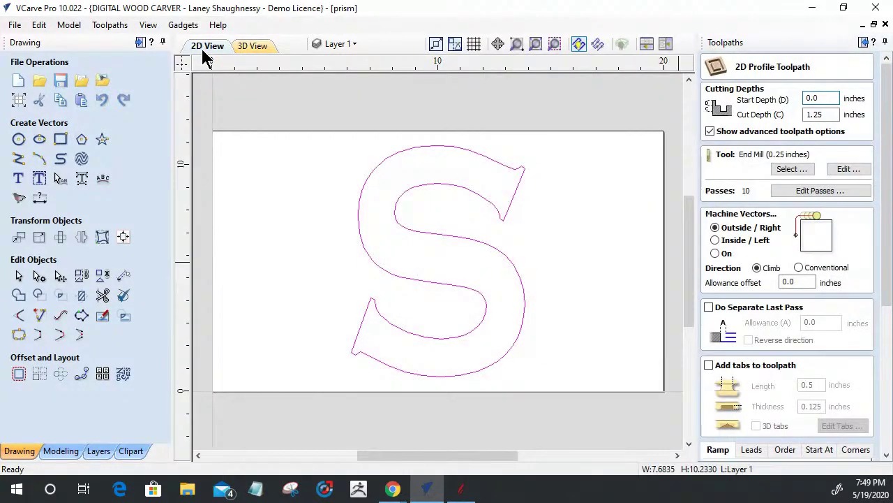
click(360, 239)
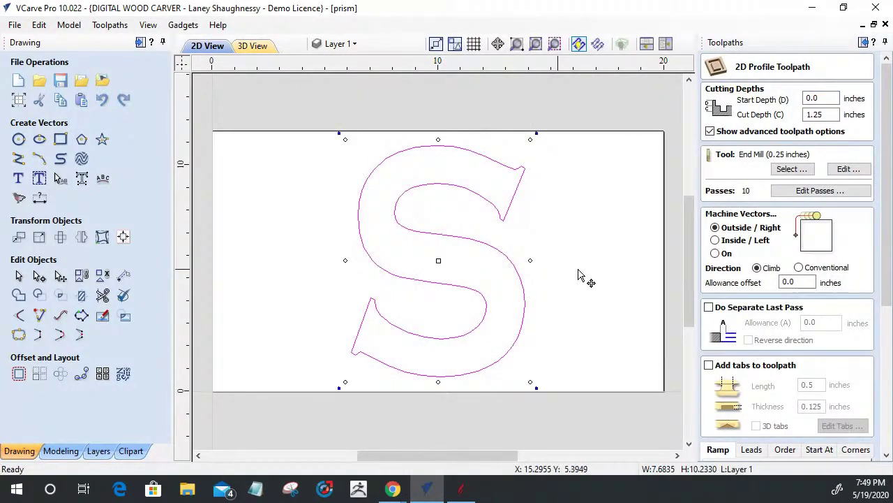
drag(882, 236, 872, 353)
click(704, 462)
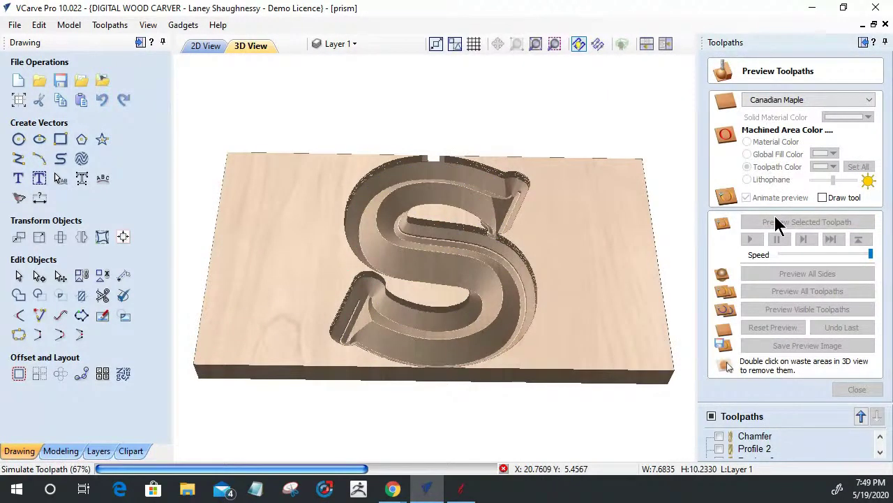
Remove the waste material around the S in the 3D preview and inspect the carved letter from several angles.
double_click(578, 257)
drag(497, 334, 325, 342)
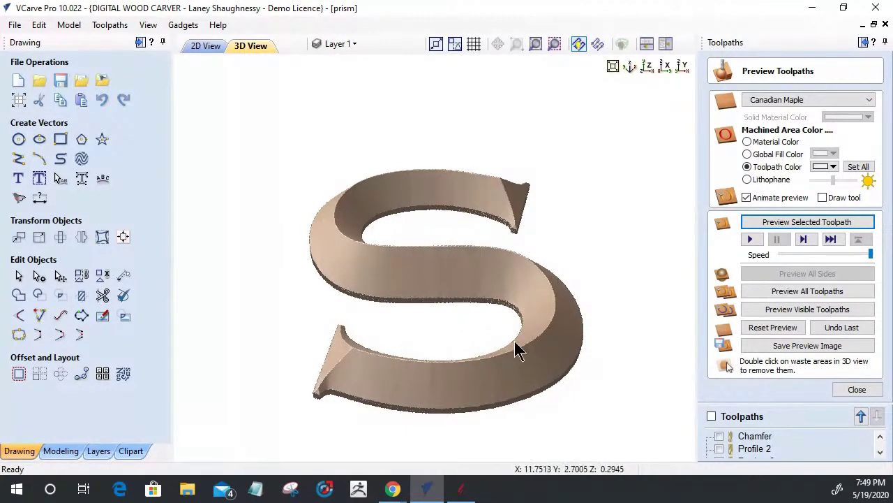
drag(452, 366, 439, 393)
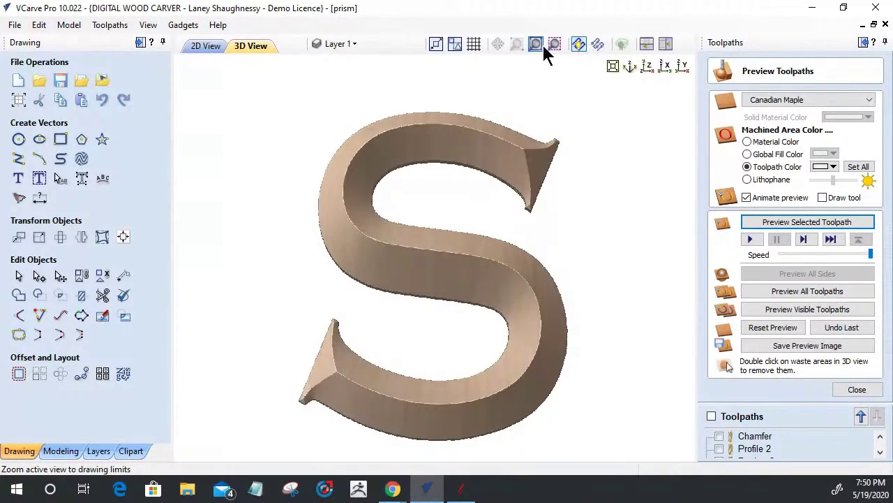
drag(469, 265, 423, 80)
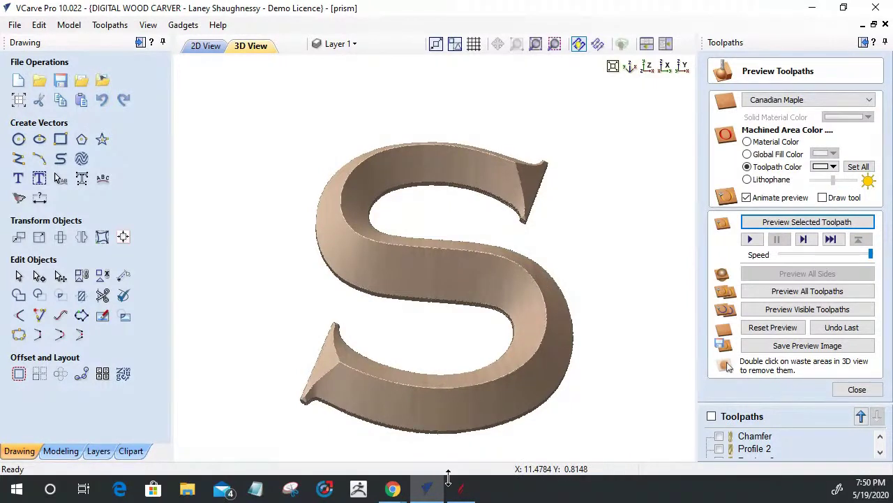
Switch to Aspire and examine the W component in 3D, looking closely at its ridges and strokes.
mouse_move(461, 493)
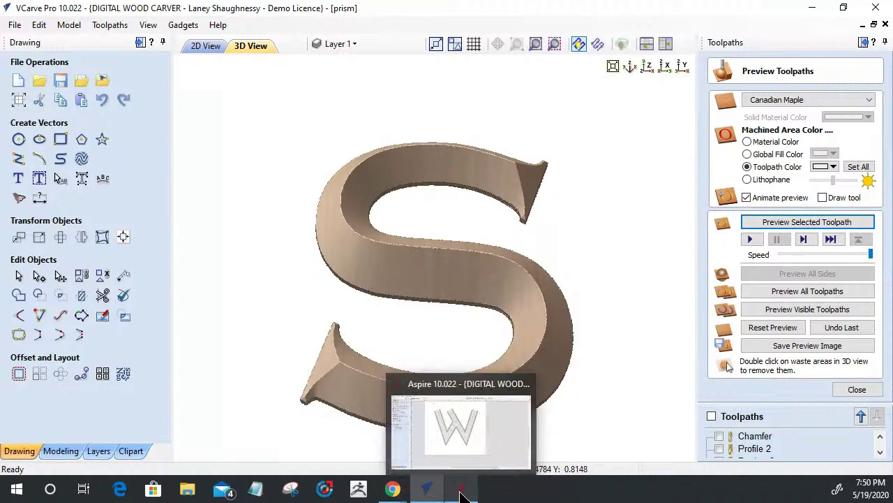
click(461, 492)
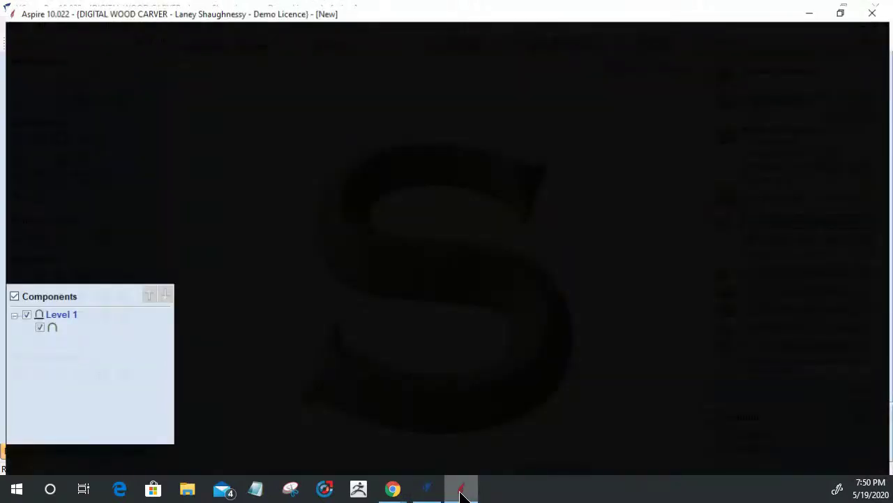
scroll(495, 345, down, 4)
scroll(534, 201, up, 3)
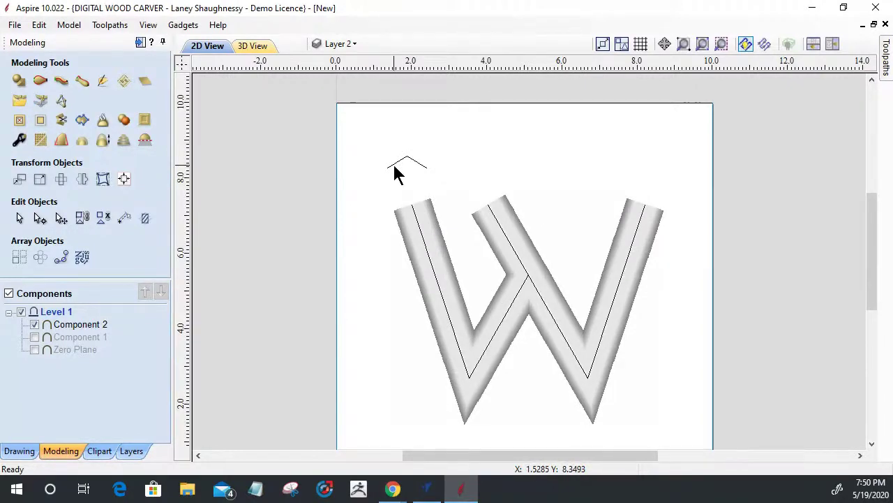
click(251, 46)
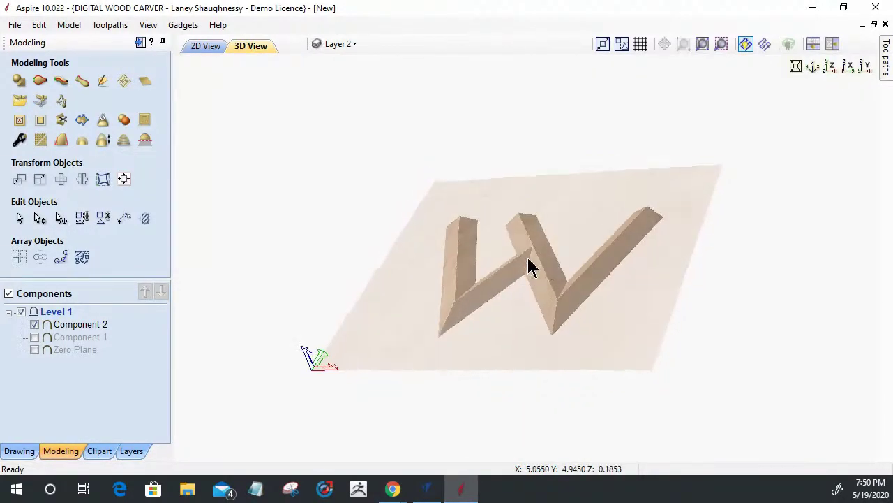
scroll(527, 260, up, 5)
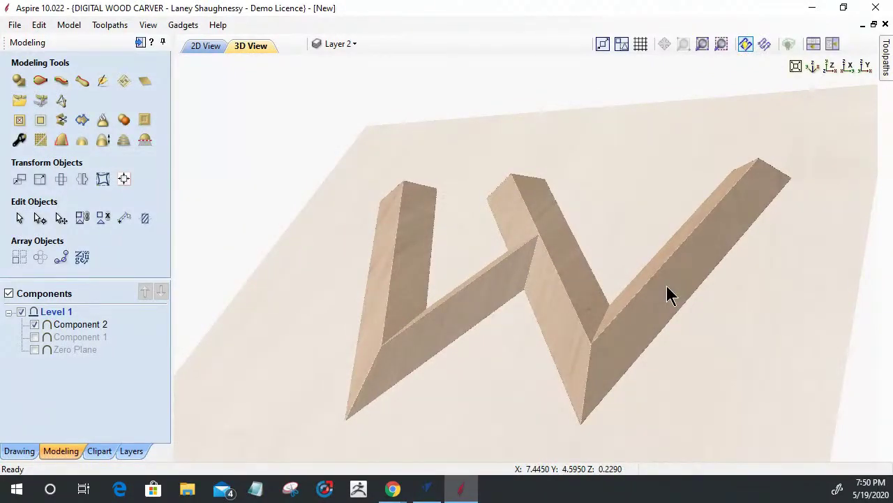
drag(659, 355, 619, 343)
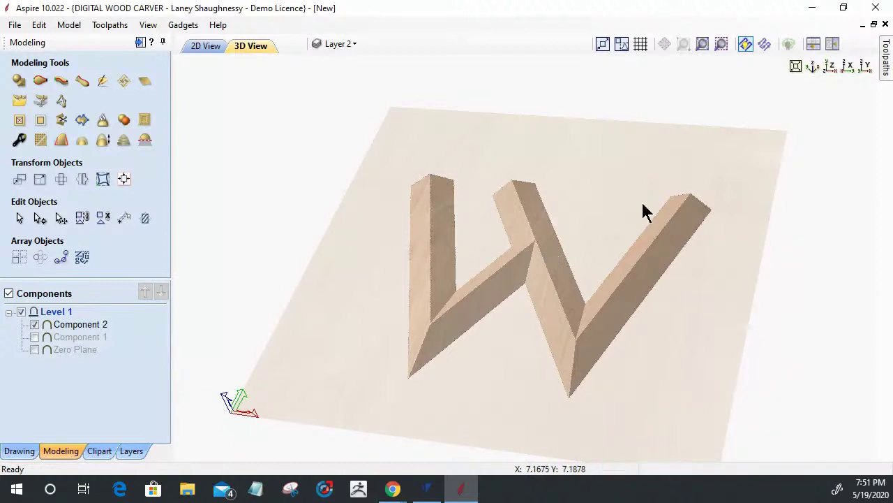
Examine the W's two centerline vectors and the angled cross-section vector in 2D, and compare them with the 3D model.
click(208, 48)
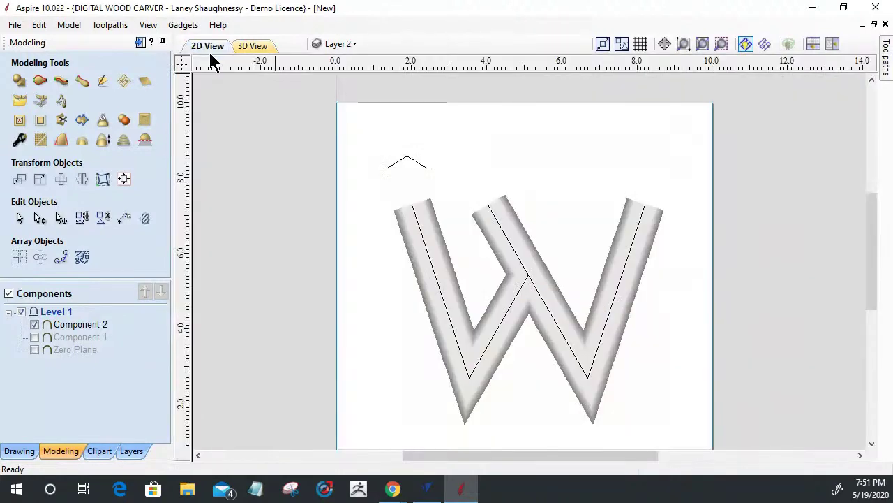
click(427, 252)
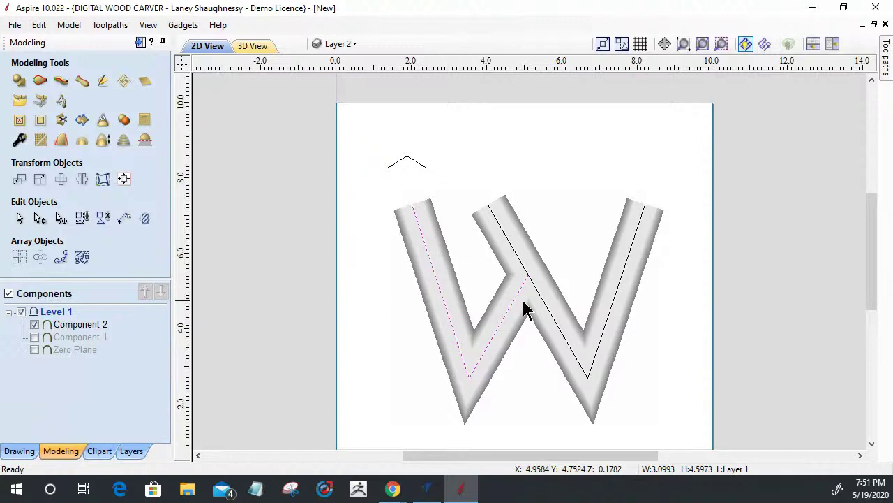
click(500, 231)
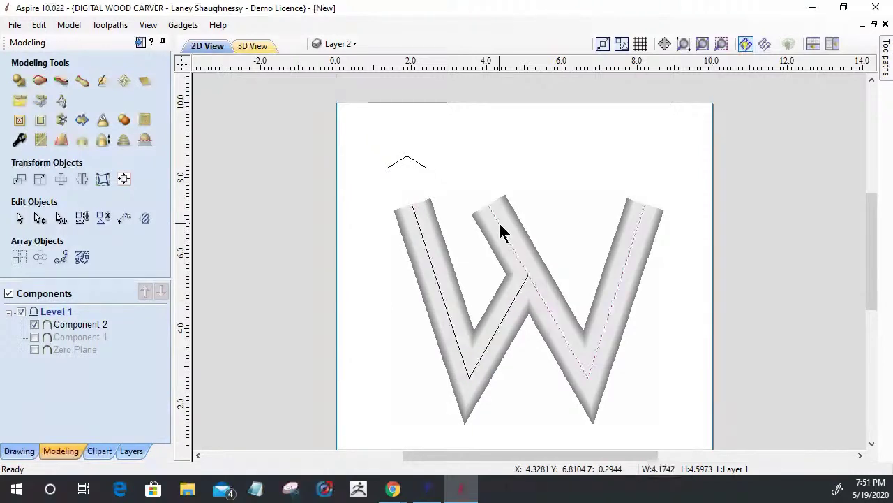
click(388, 169)
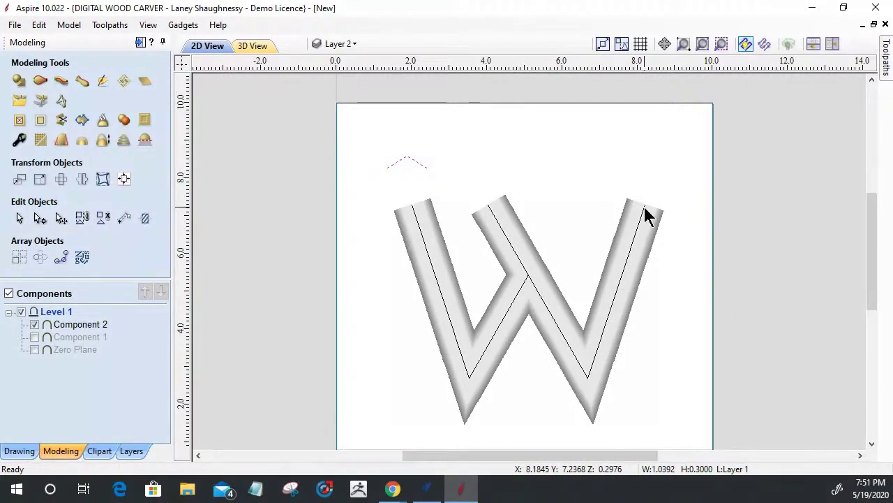
click(253, 46)
drag(472, 247, 626, 363)
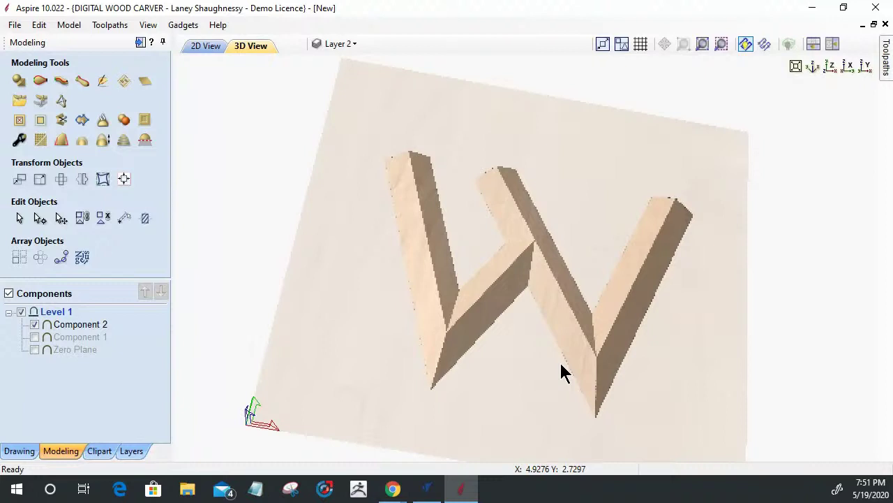
Switch back to VCarve Pro and change the S text in the 2D drawing to "H".
click(423, 490)
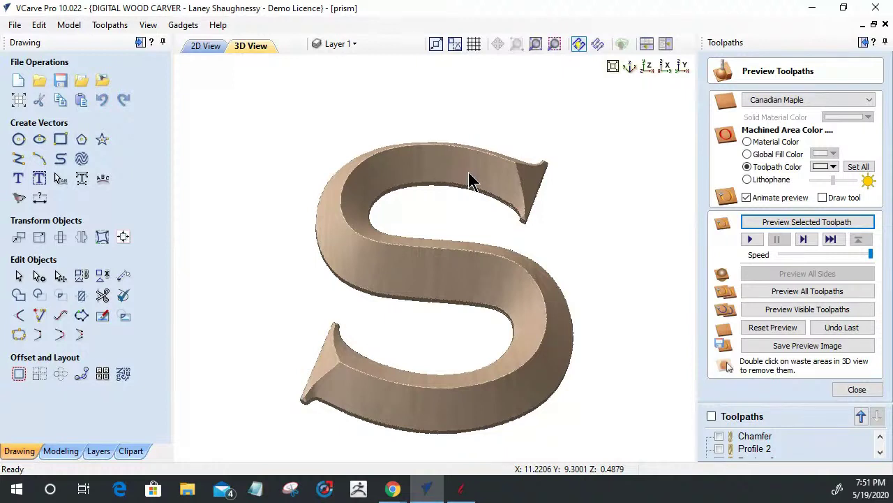
click(197, 47)
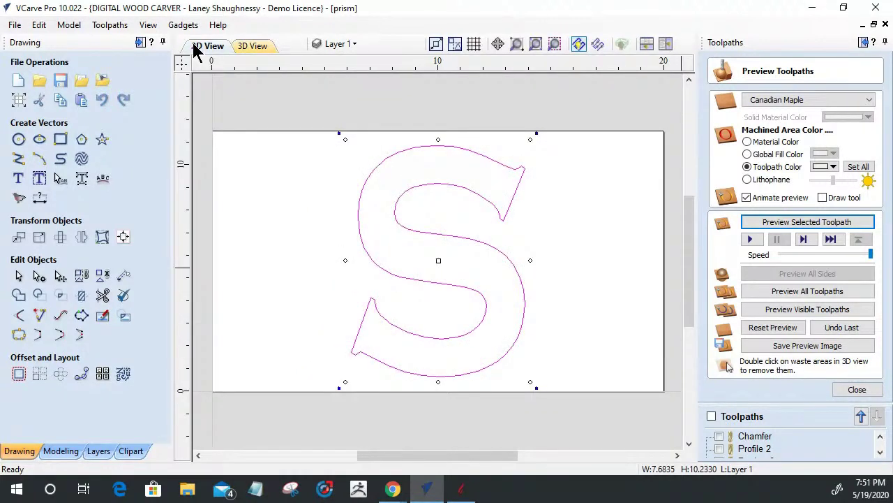
click(19, 180)
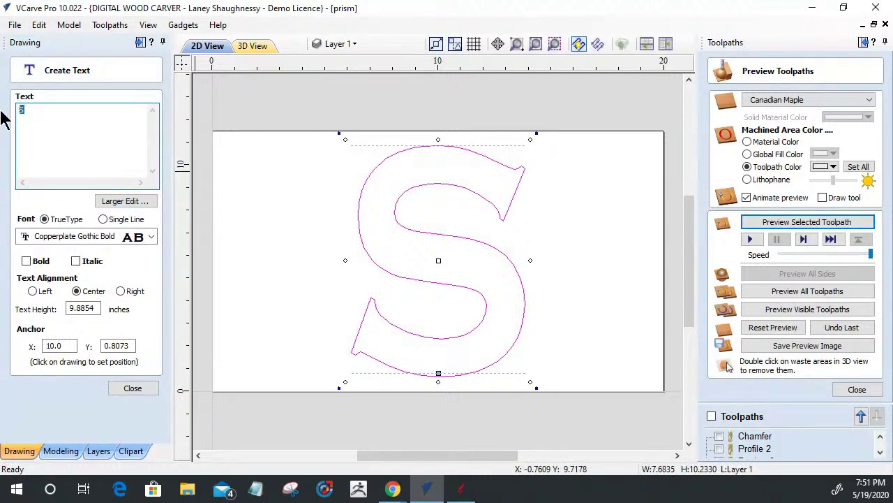
text(H)
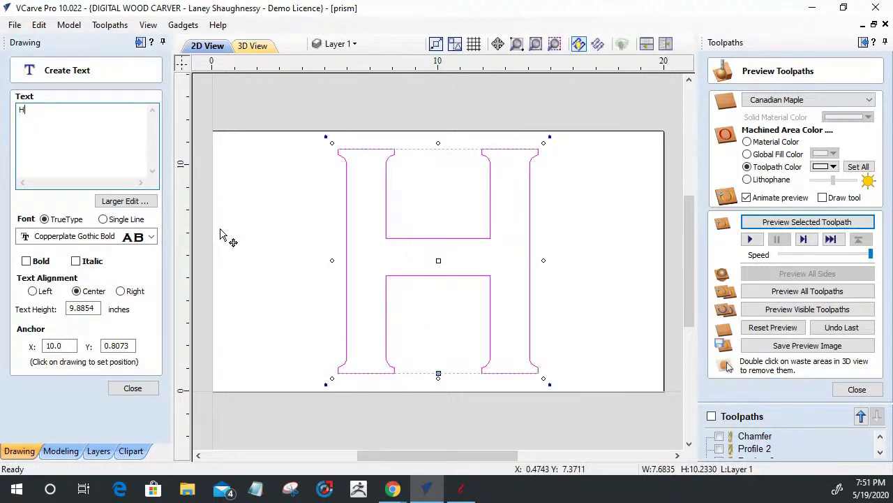
click(149, 388)
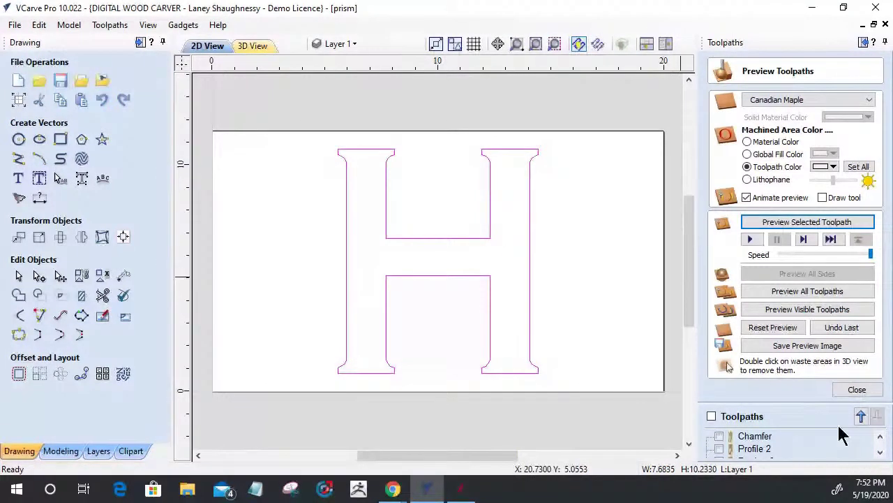
Calculate a prism carving toolpath for the H using V-Bit_0.5_Imported_Imported at the depth needed for a full prism.
click(856, 388)
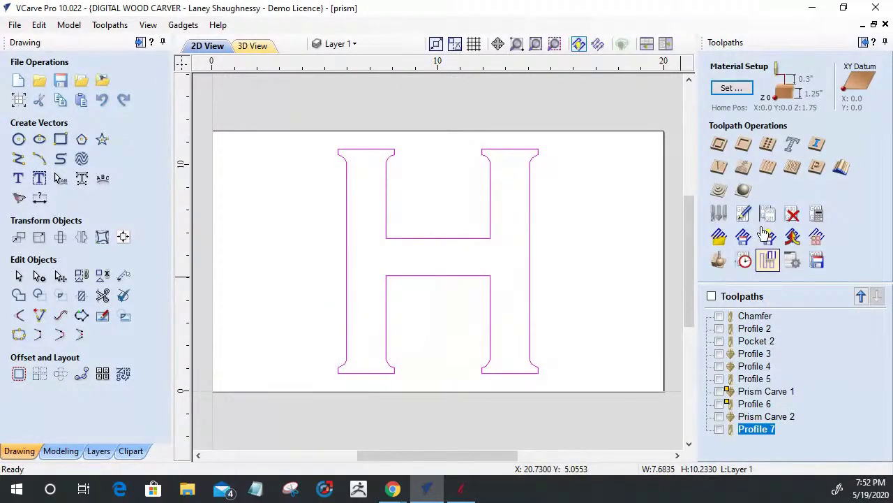
click(815, 167)
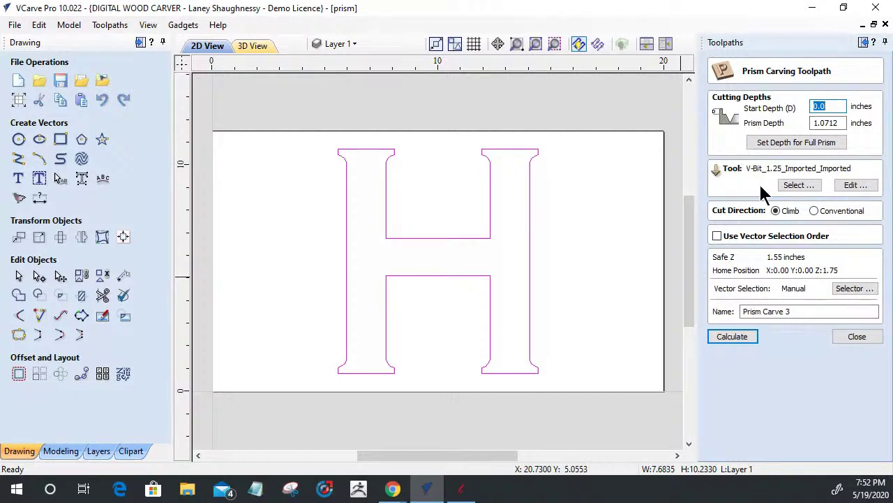
click(782, 185)
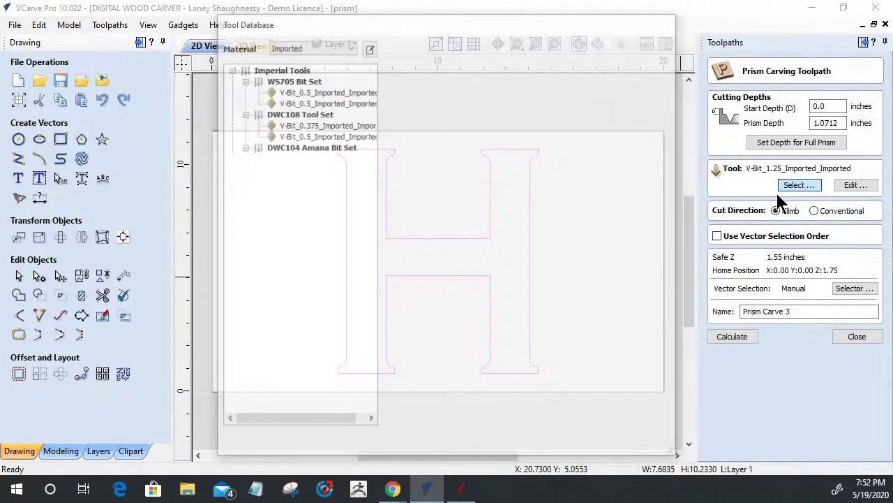
click(331, 215)
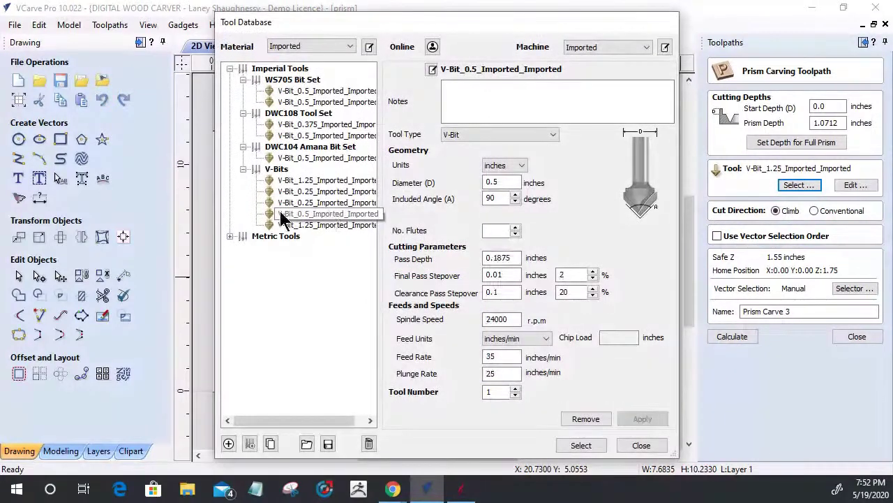
click(581, 445)
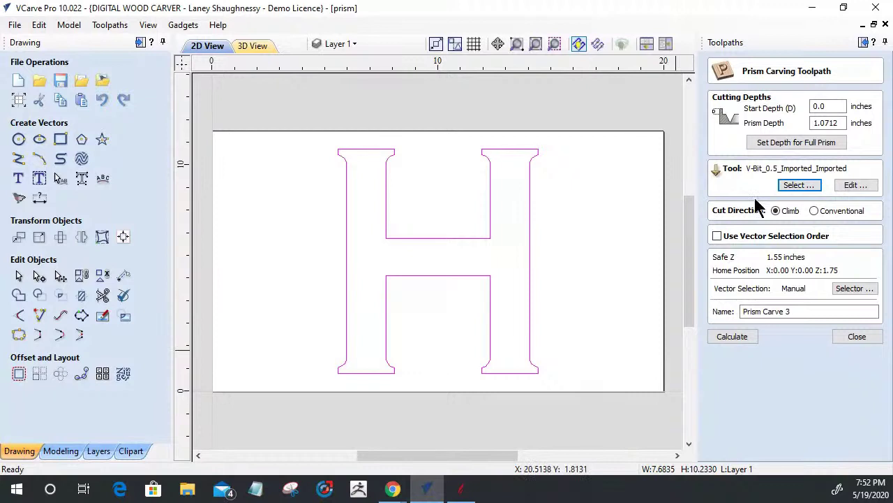
click(793, 144)
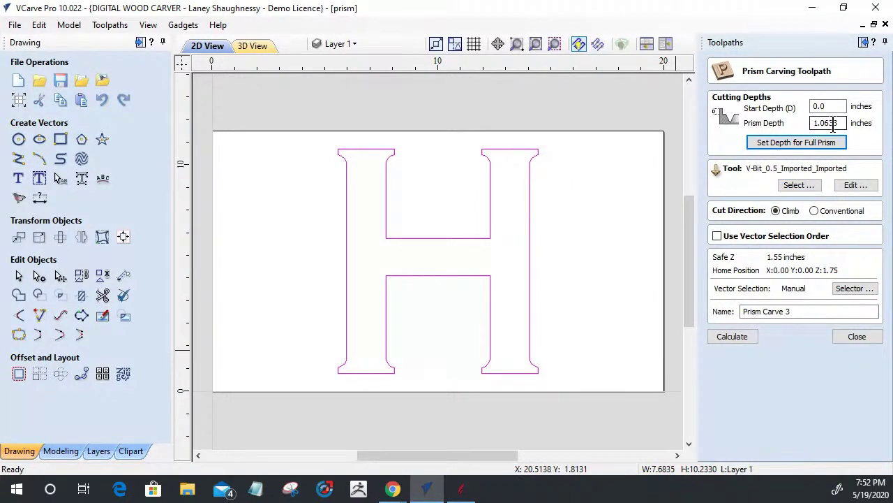
click(727, 336)
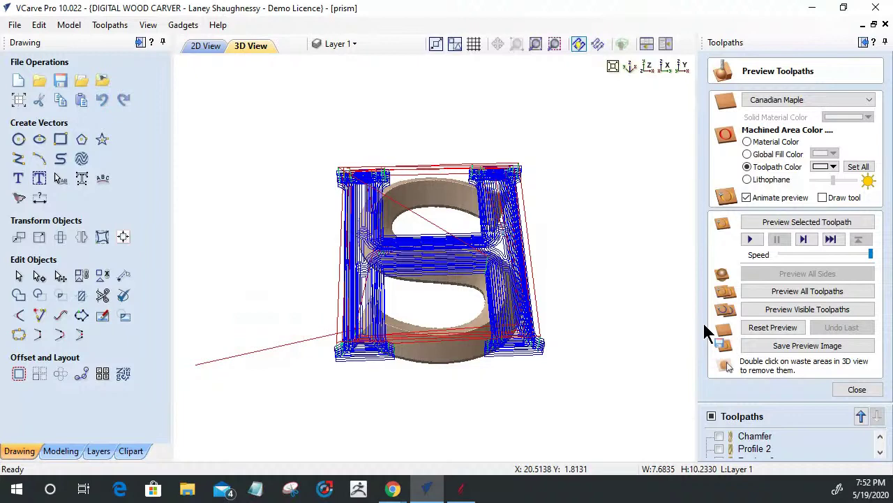
Reset the 3D preview and simulate the H's prism toolpath on the fresh Canadian Maple block.
click(773, 327)
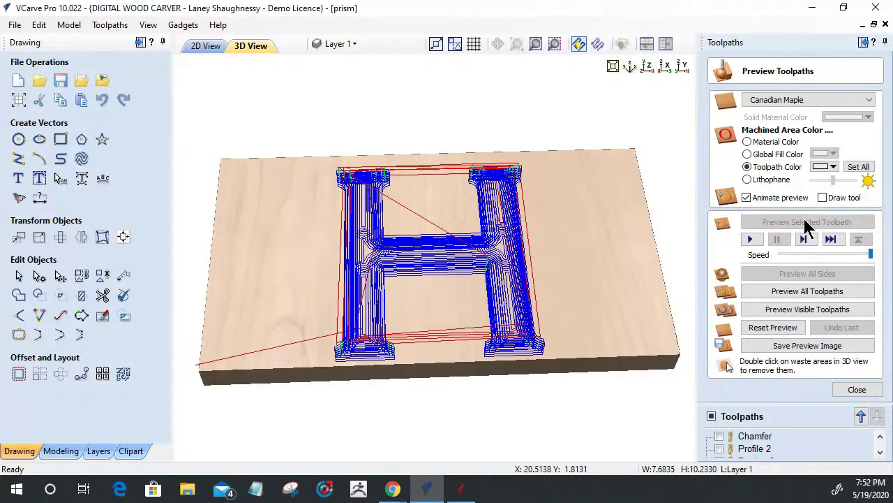
click(804, 223)
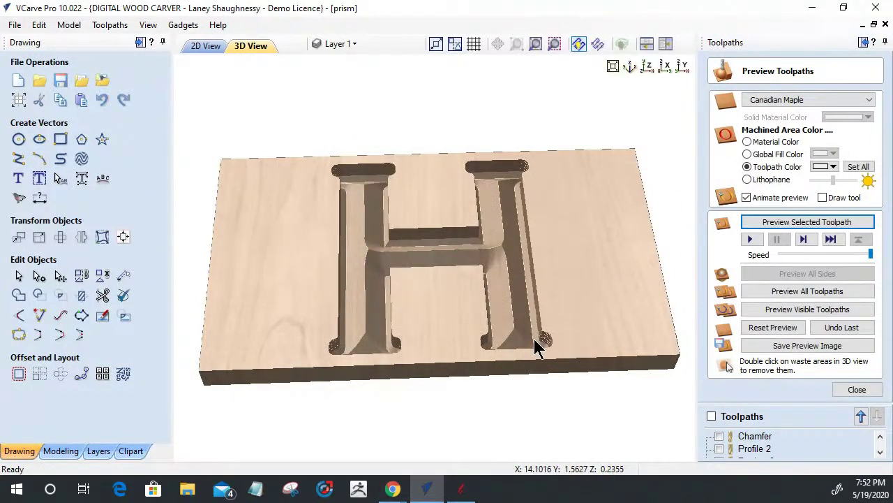
click(857, 390)
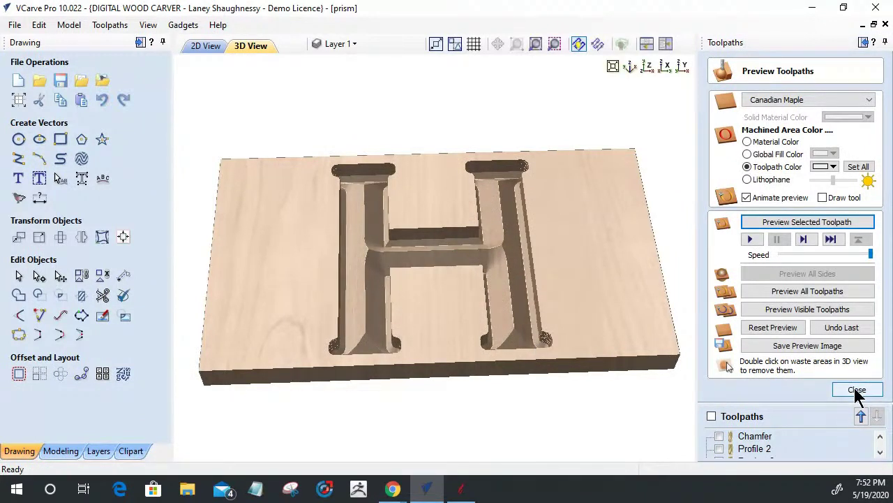
Calculate and preview an outside profile toolpath around the H, 1.25 inches deep, with the 0.25 inch end mill.
click(719, 145)
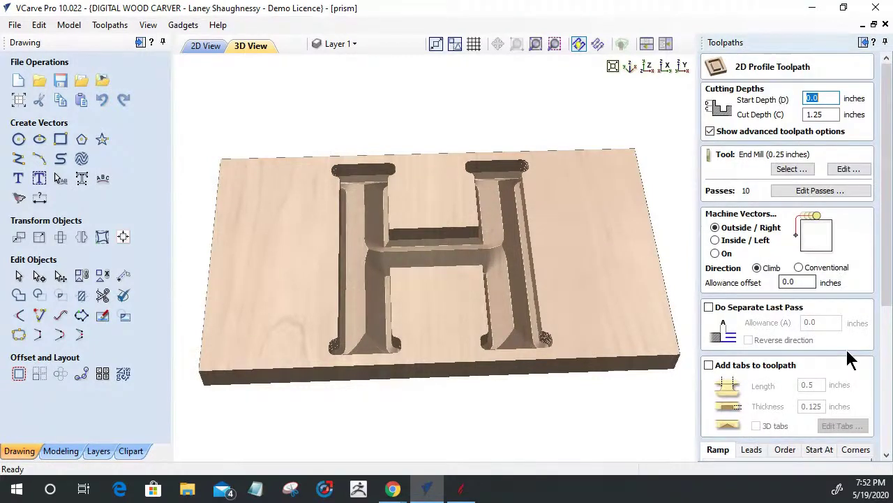
drag(883, 299, 865, 428)
scroll(865, 428, down, 5)
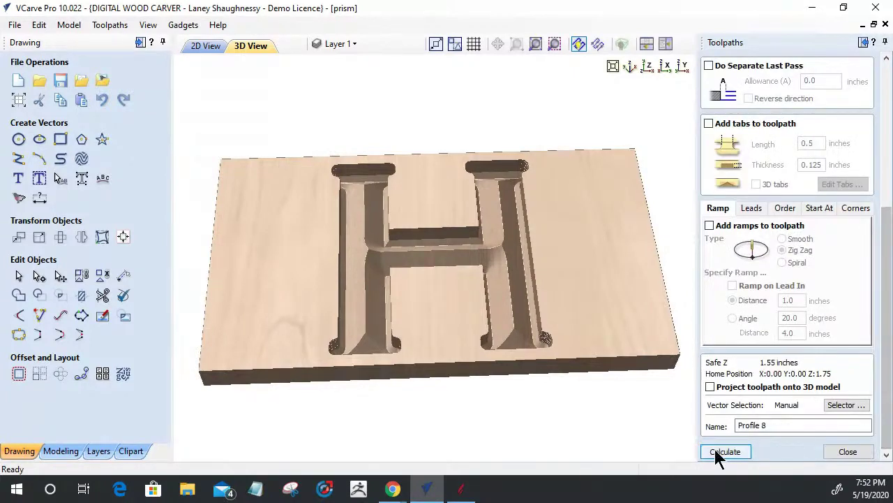
click(713, 446)
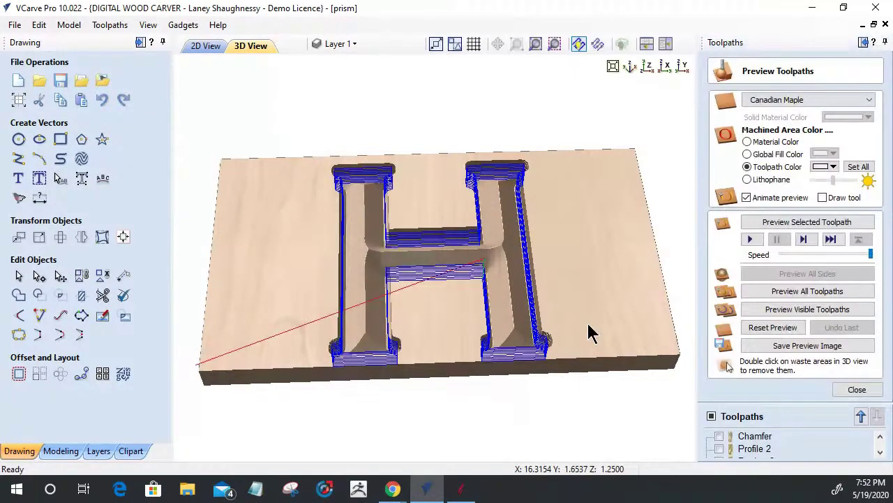
click(768, 222)
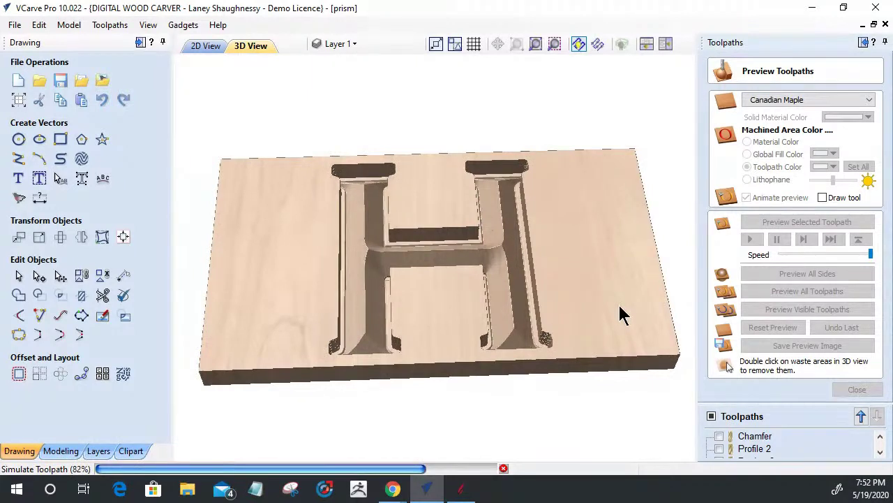
Remove the waste material around the H in the 3D preview and inspect its ridges and stroke junctions from several angles.
double_click(572, 301)
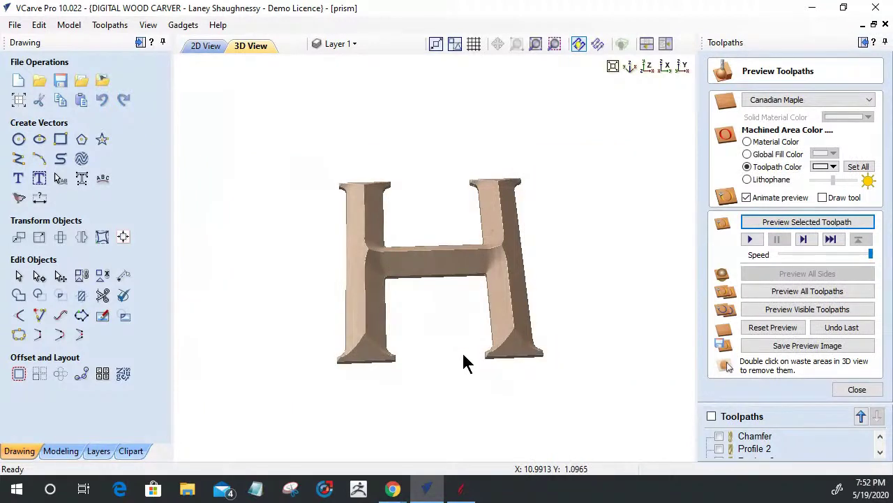
drag(321, 306, 235, 247)
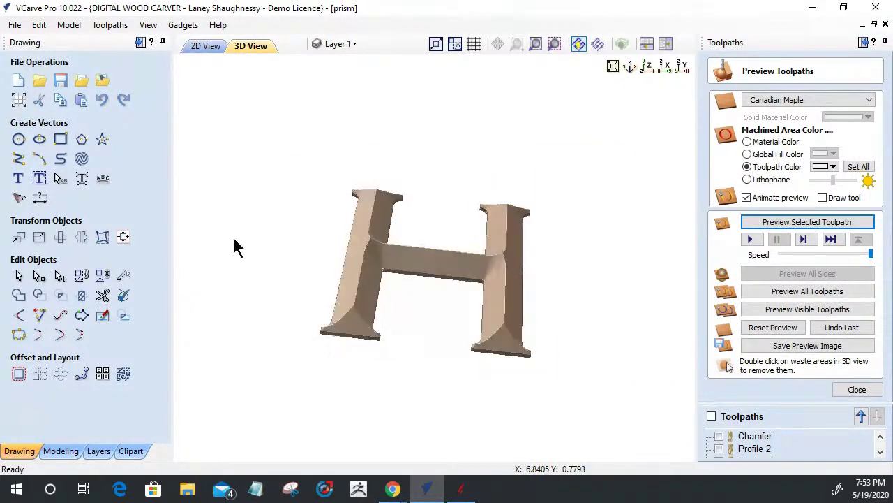
drag(412, 301, 468, 307)
scroll(464, 307, up, 4)
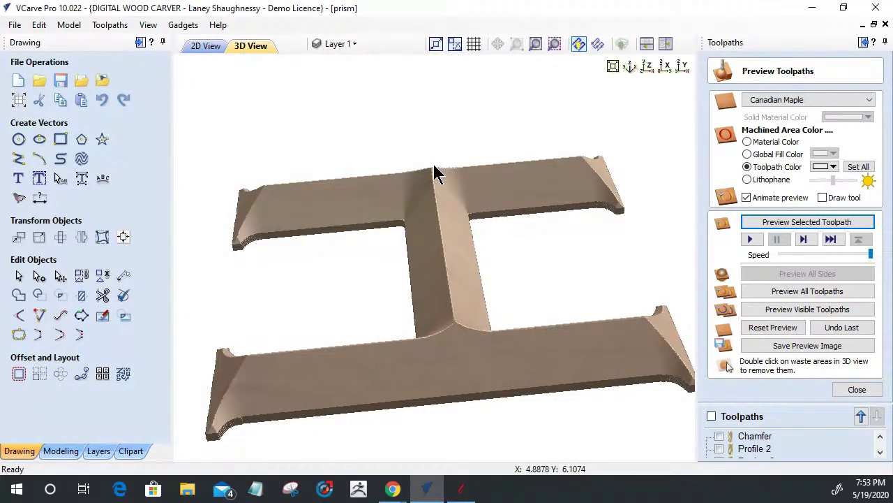
drag(405, 367, 355, 273)
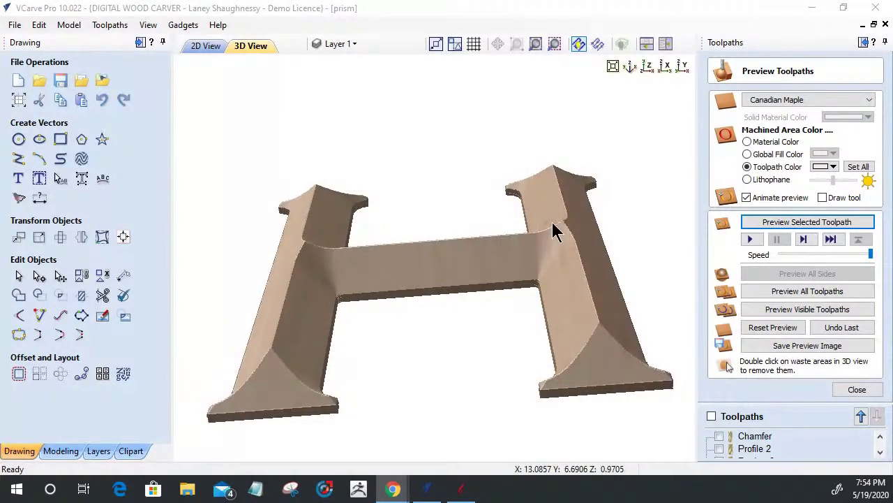
double_click(527, 358)
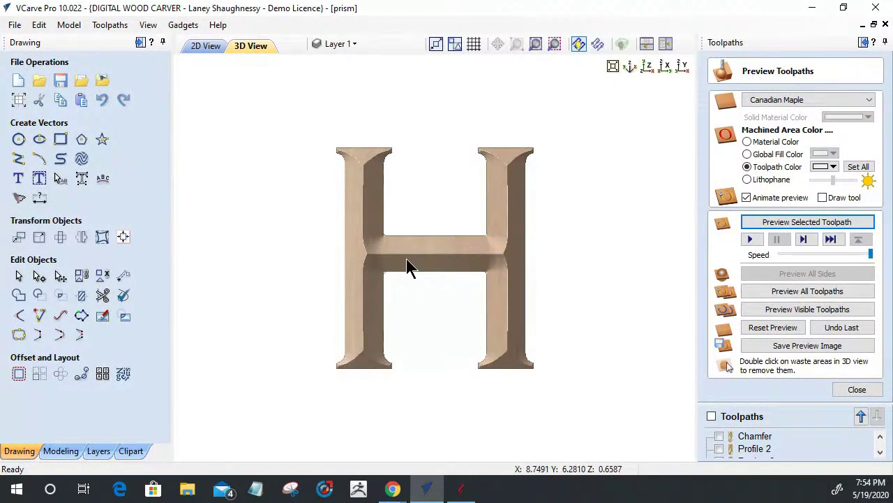
mouse_move(387, 497)
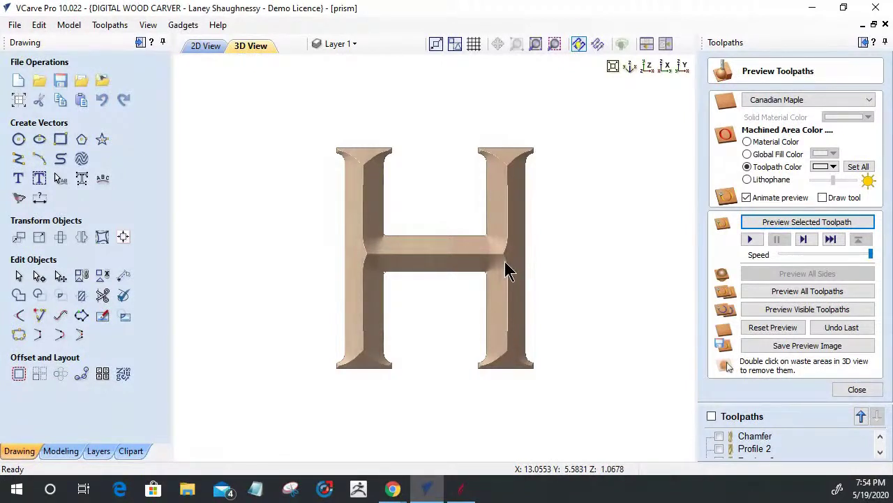
drag(504, 314, 502, 164)
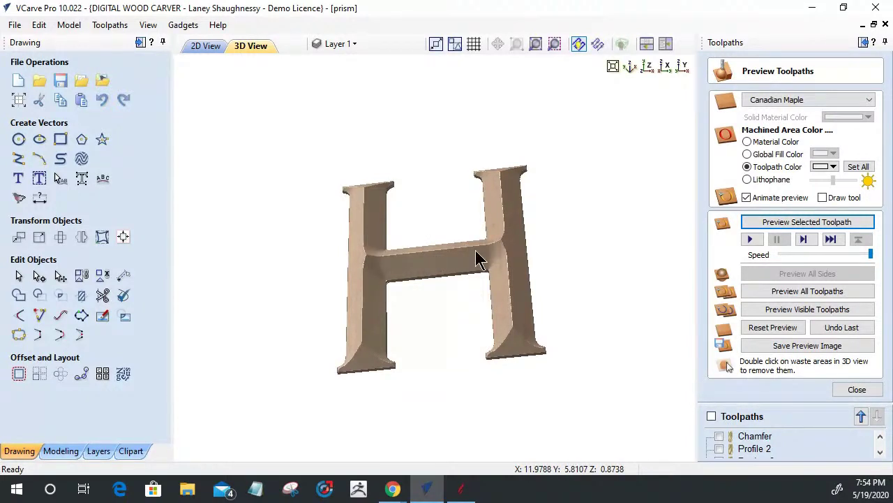
drag(405, 299, 451, 309)
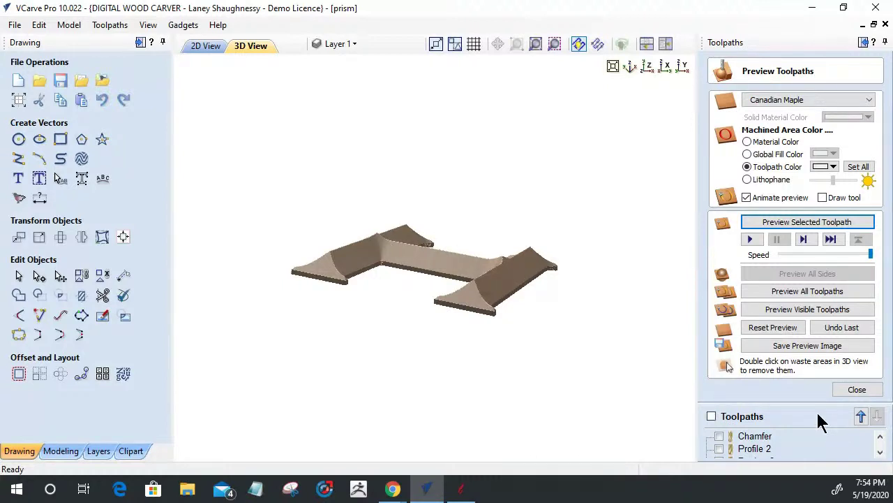
Review the prism carving depth settings together with the H's outline in the 2D drawing.
click(841, 390)
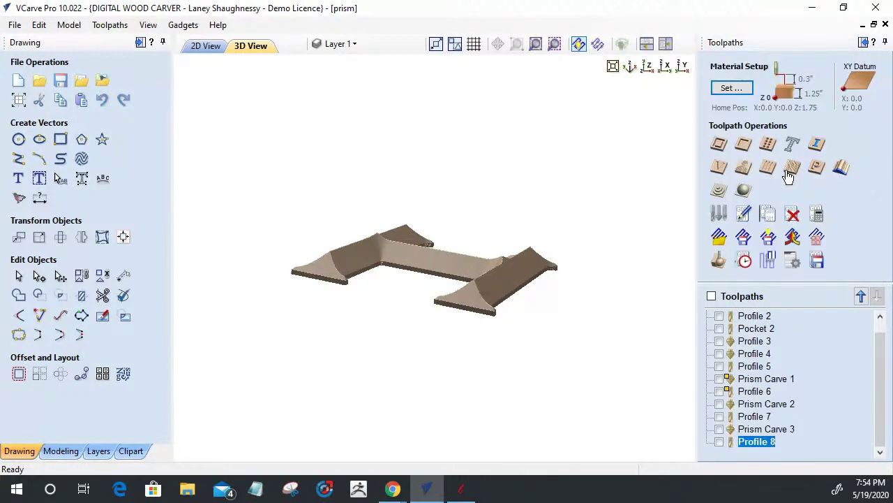
click(815, 167)
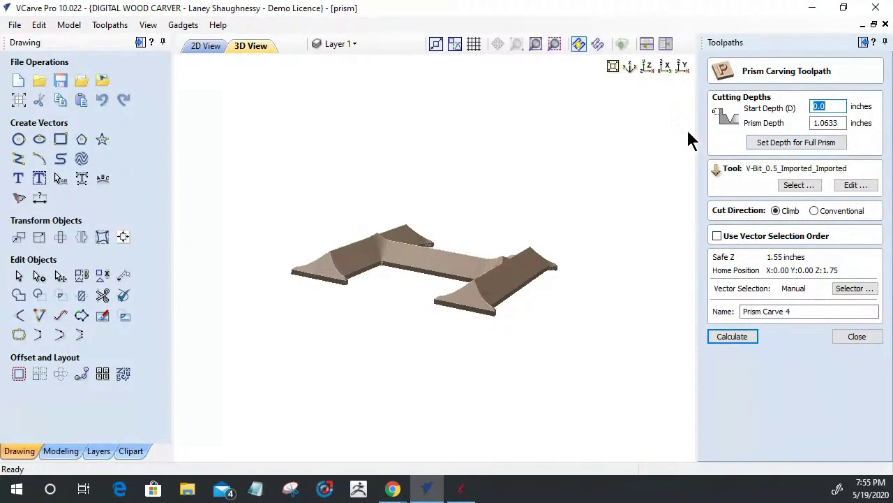
click(858, 336)
click(207, 46)
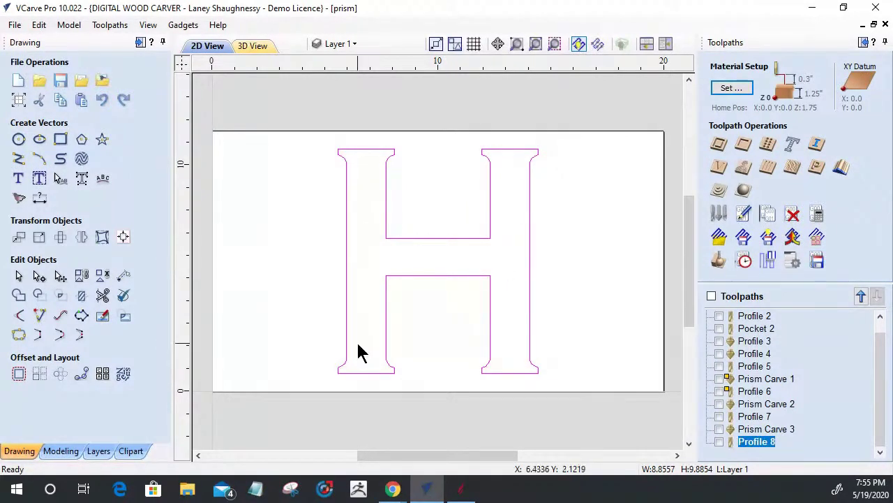
click(818, 171)
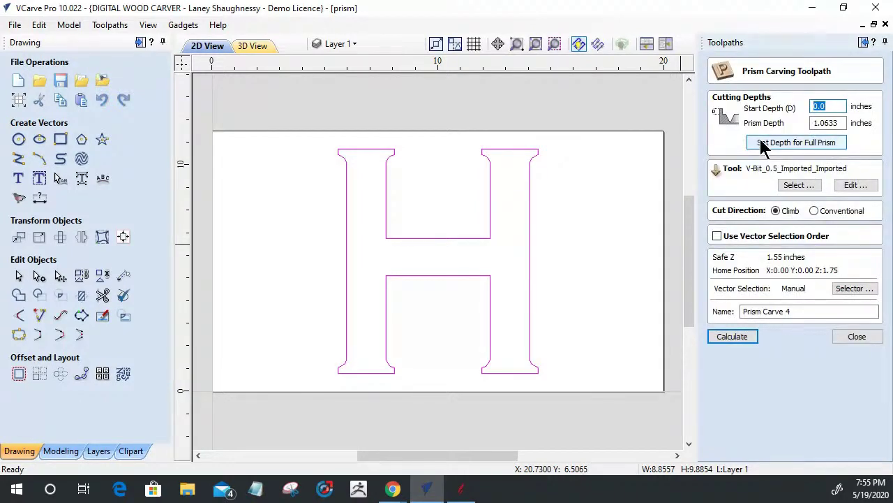
click(857, 340)
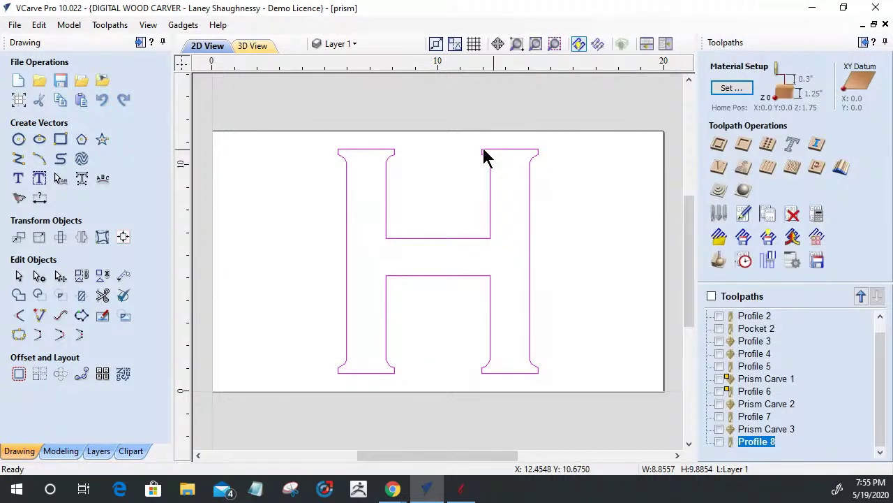
Change the H text to the single-line font Avntgrd 1L.
click(19, 179)
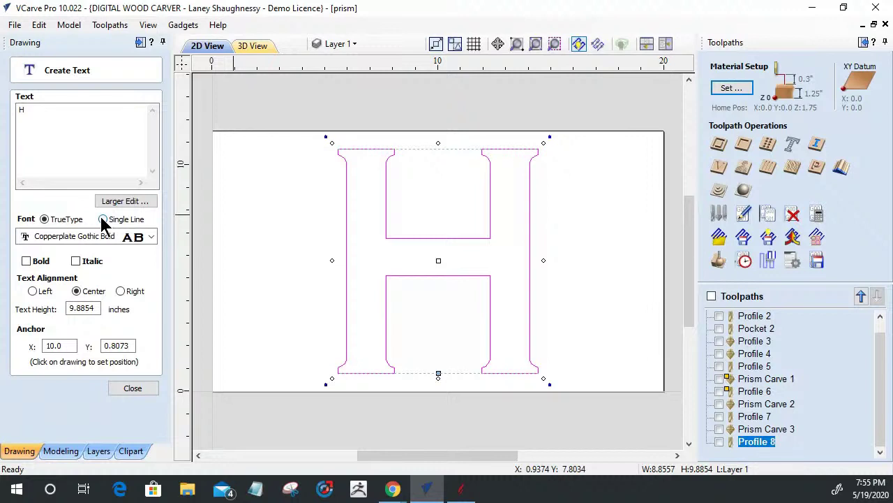
click(103, 219)
click(361, 291)
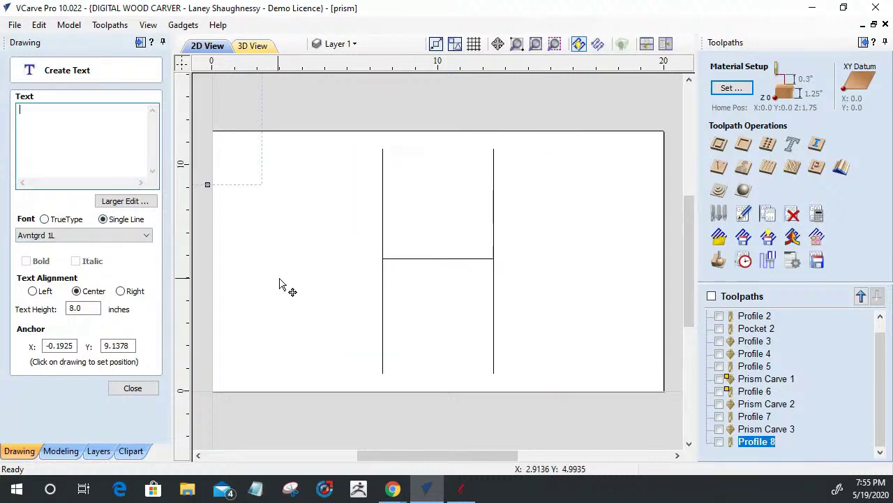
click(403, 260)
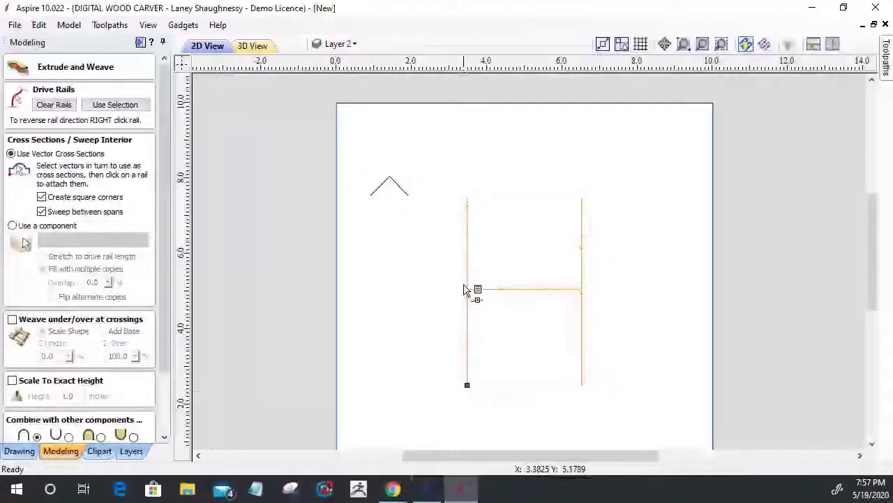
In Aspire, extrude the angled cross-section along the H's crossbar without sweeping between spans, using the merge combine mode.
click(41, 211)
scroll(84, 314, down, 2)
click(104, 411)
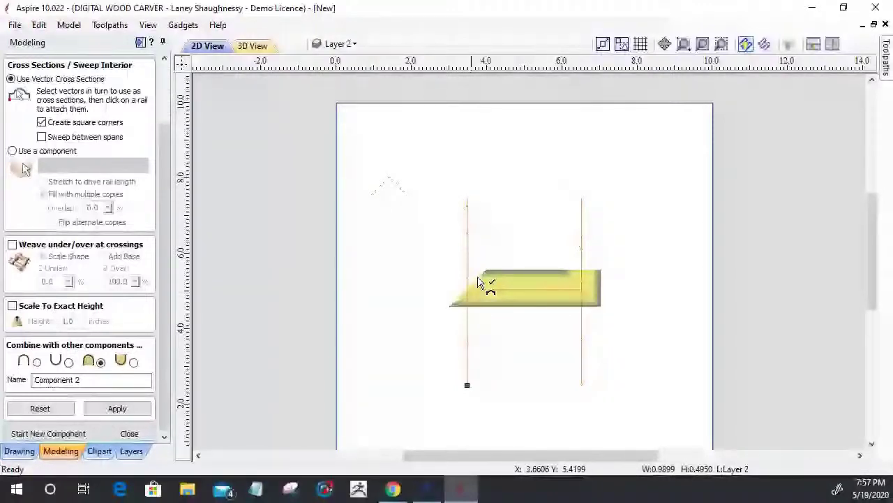
click(132, 435)
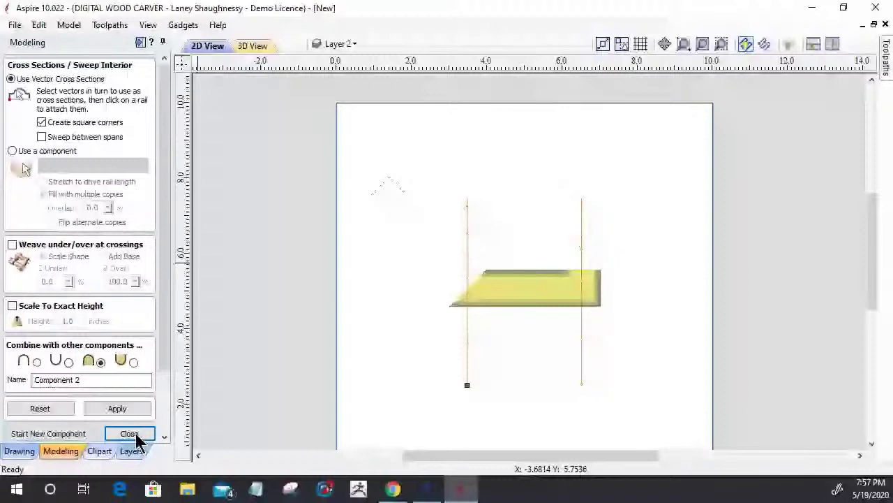
click(133, 434)
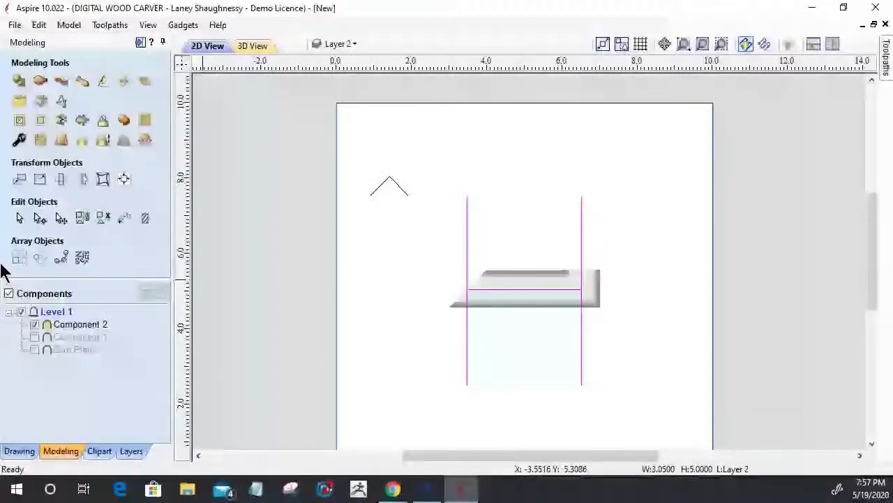
Replace the old H vectors and component with two vertical lines about 5.7 inches tall, about 3.06 inches apart, joined by a horizontal crossbar line.
click(18, 451)
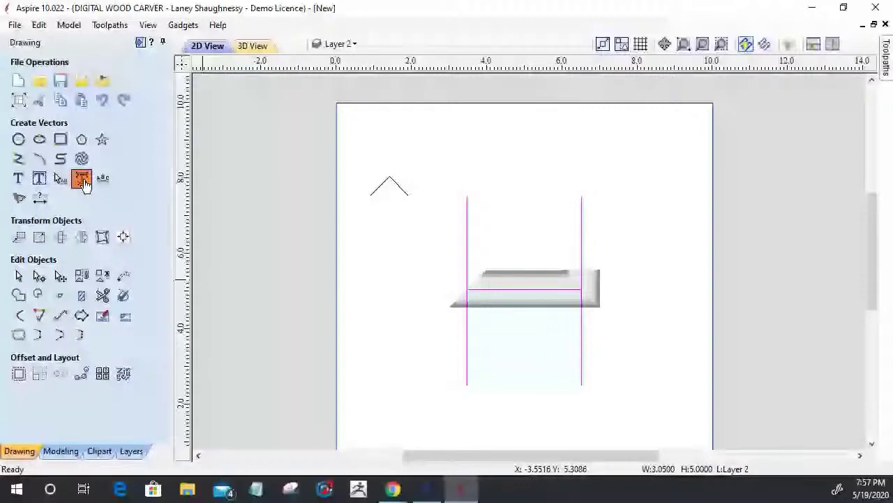
click(40, 277)
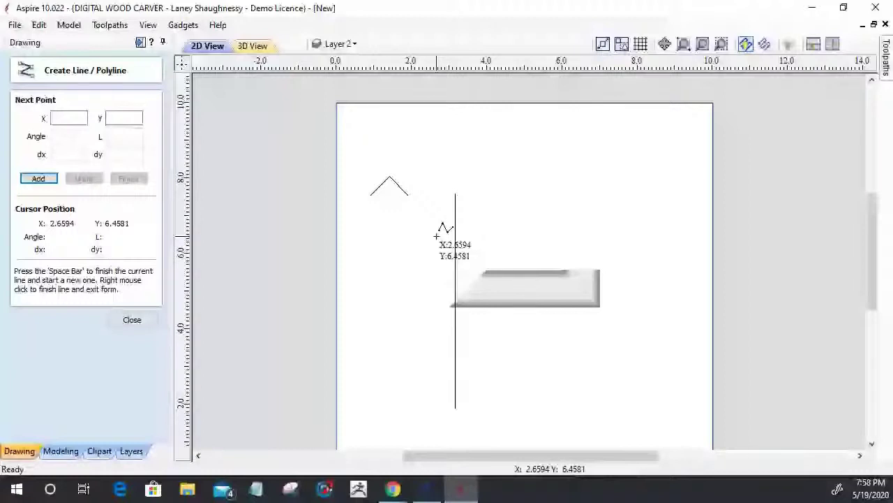
right_click(455, 282)
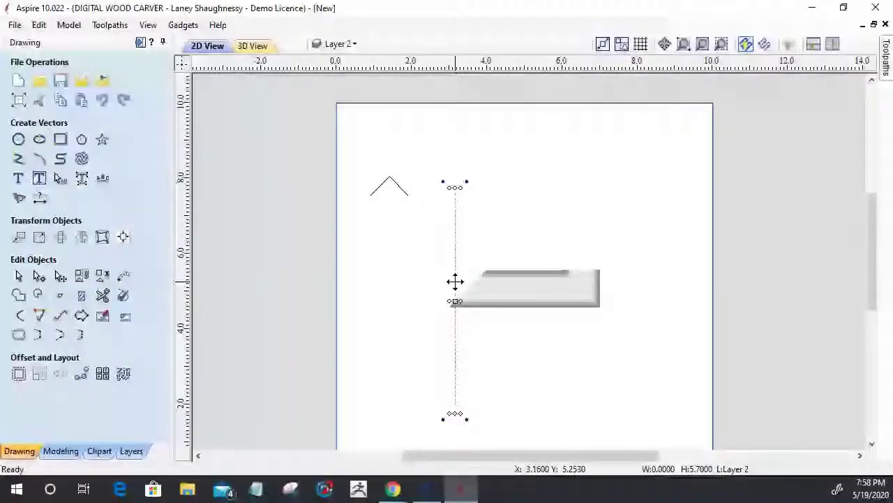
drag(455, 281, 570, 279)
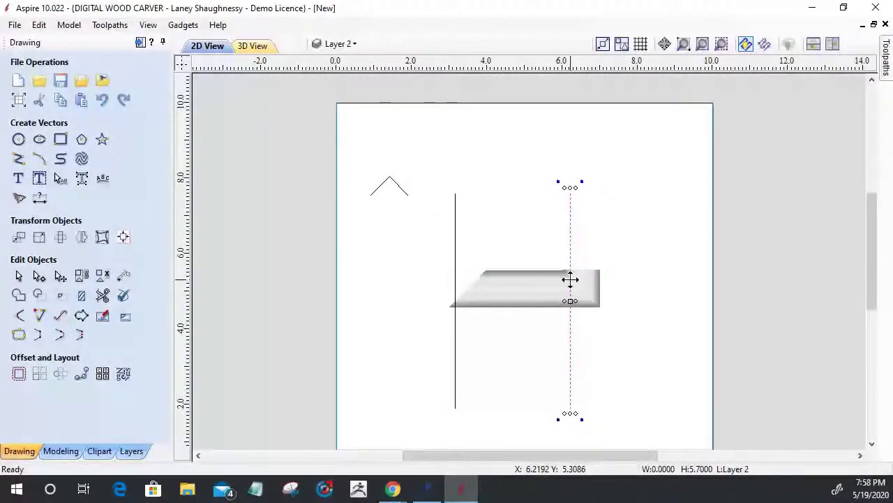
key(l)
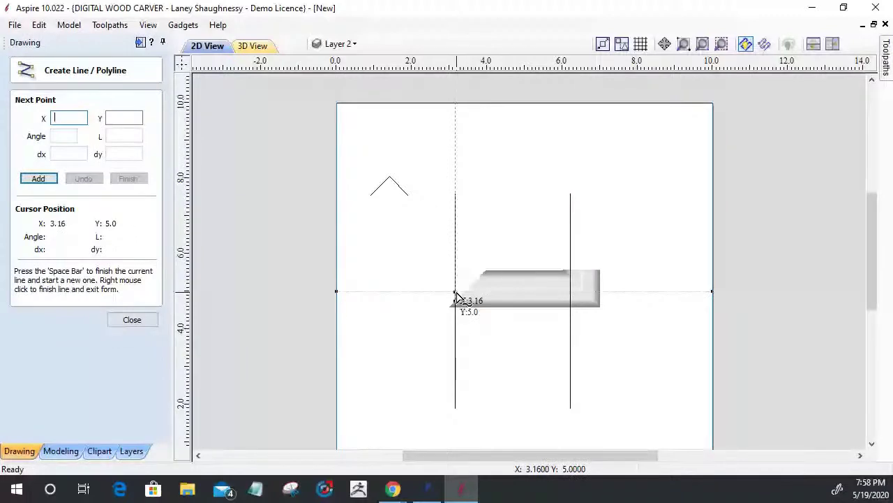
click(127, 319)
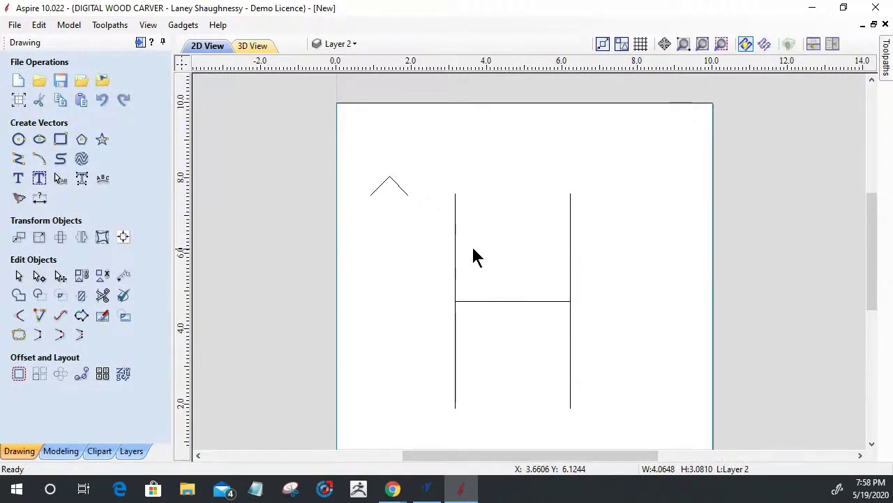
Extrude the angled cross-section along all three H lines as drive rails, using the merge combine mode.
drag(570, 356, 421, 283)
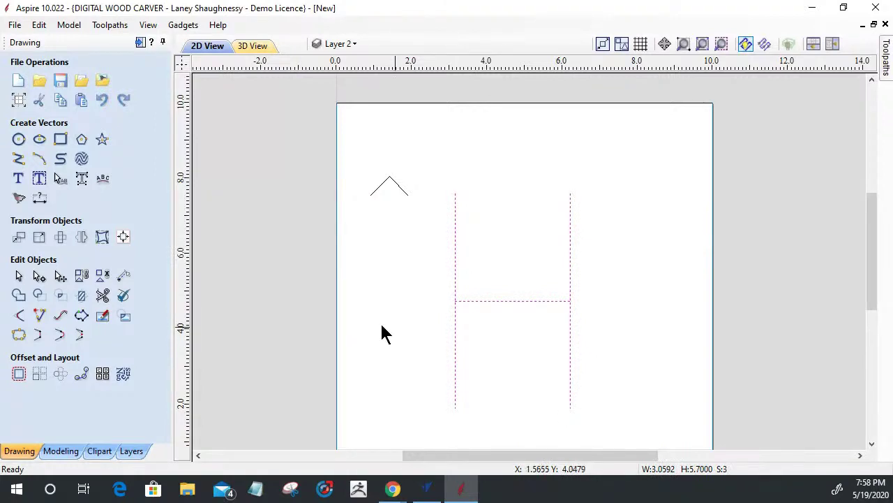
click(60, 450)
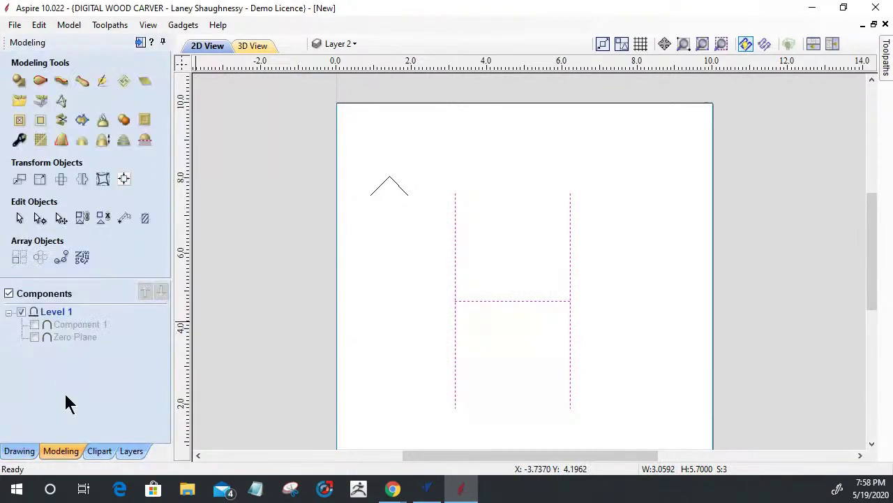
click(61, 83)
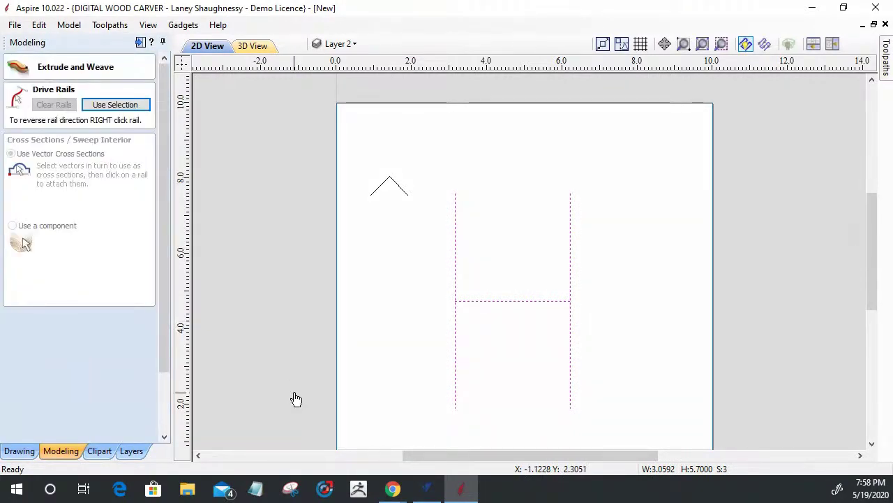
click(127, 104)
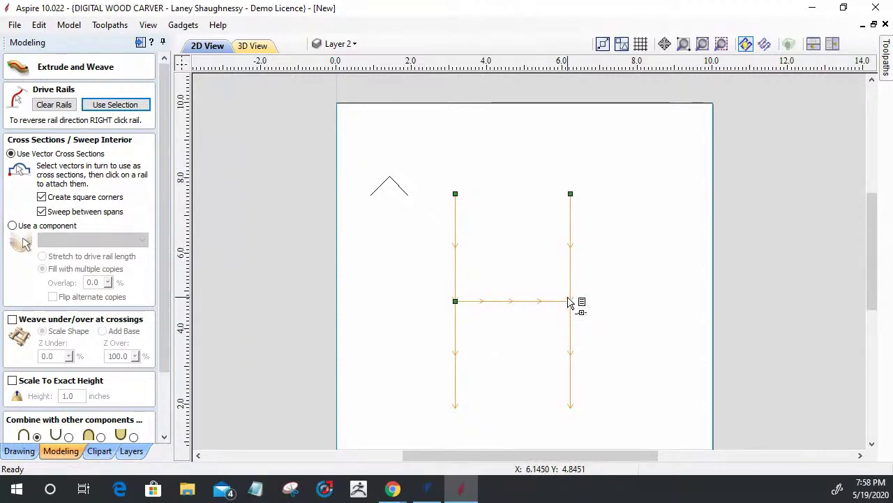
click(376, 188)
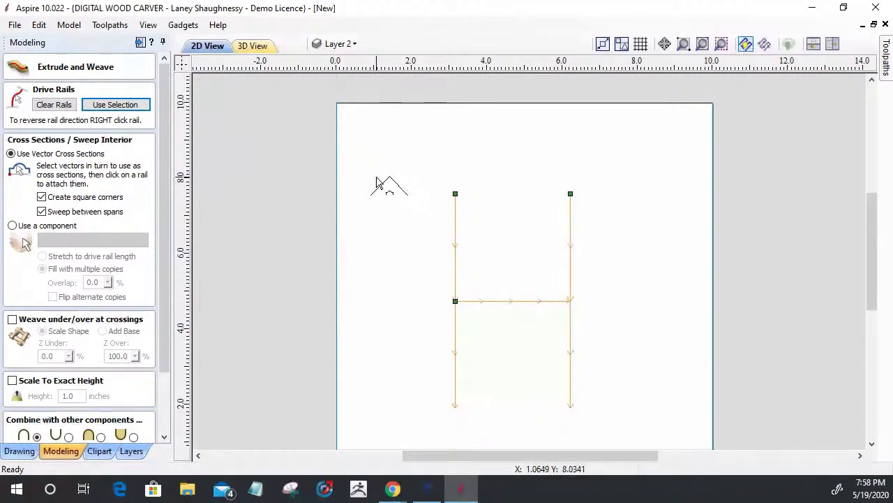
drag(165, 354, 166, 415)
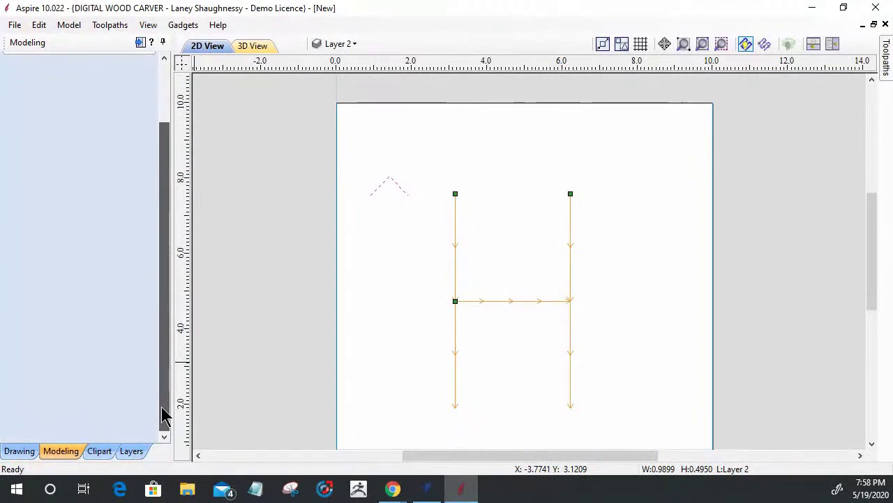
drag(165, 415, 165, 415)
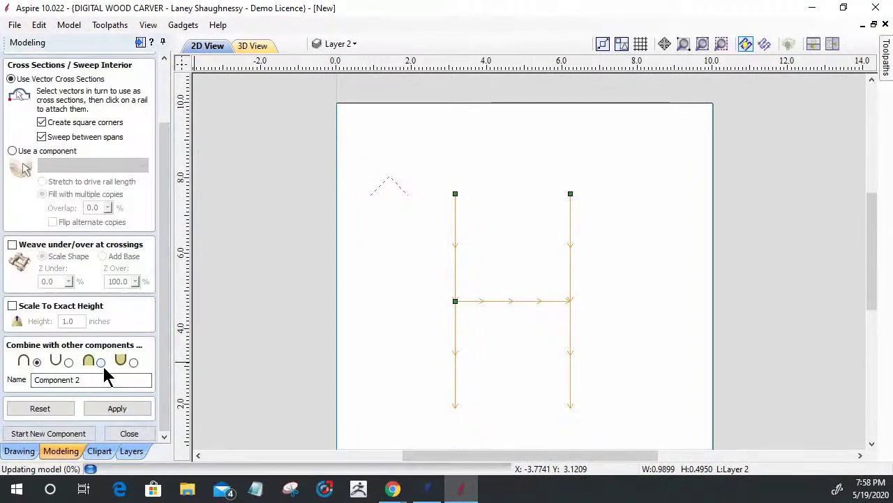
click(116, 407)
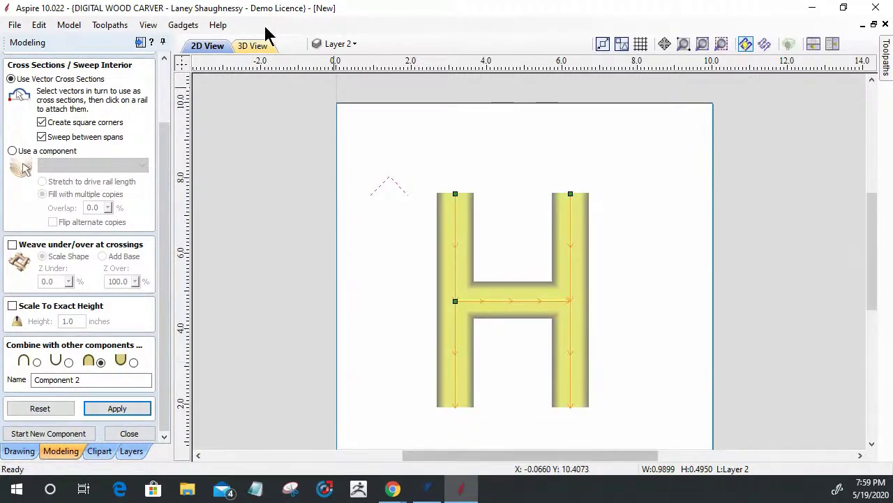
Examine the extruded H in 3D from several angles, focusing on where the crossbar's ridge meets the uprights.
click(254, 45)
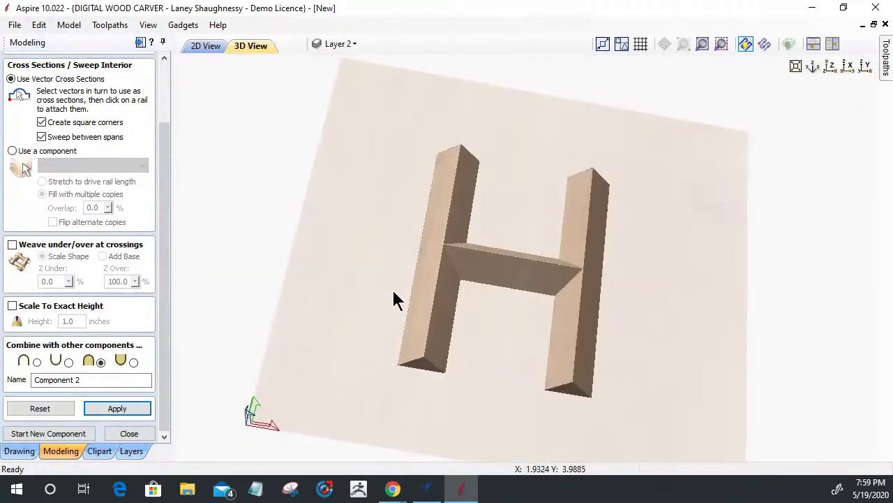
drag(530, 340, 588, 266)
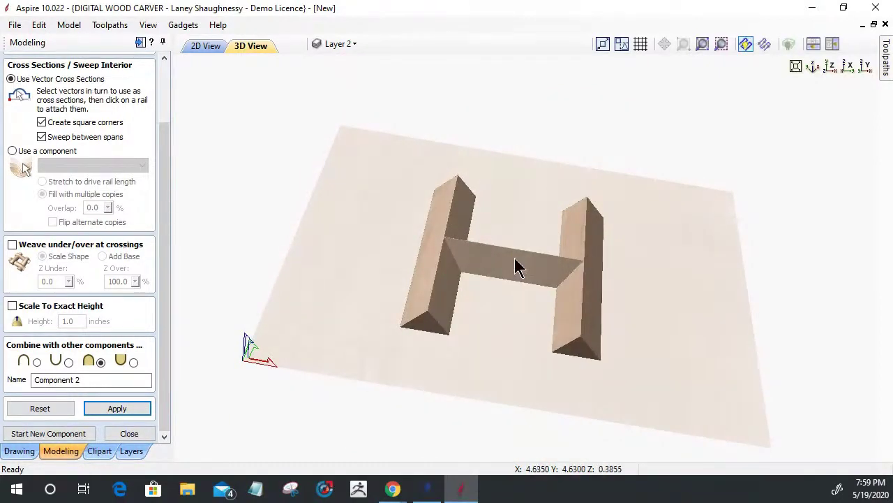
scroll(341, 244, up, 2)
scroll(412, 244, up, 2)
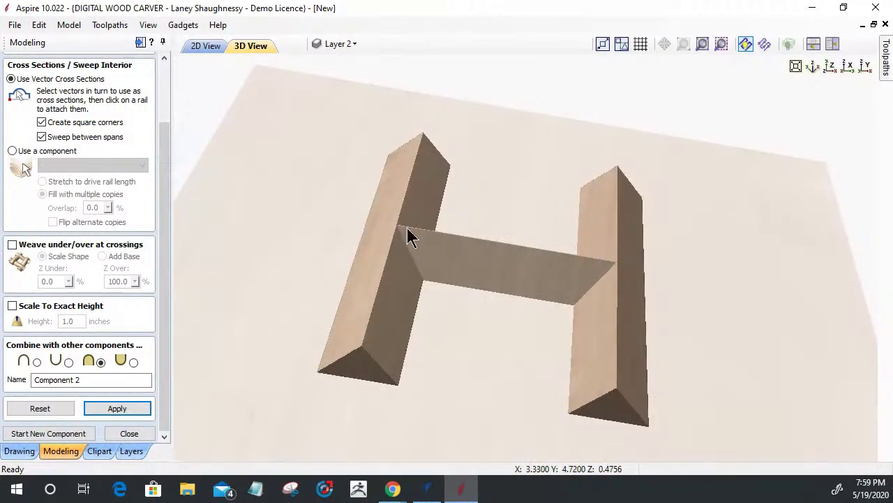
mouse_move(614, 352)
mouse_down()
mouse_move(409, 327)
mouse_move(272, 335)
mouse_move(528, 303)
mouse_up()
drag(448, 316, 414, 370)
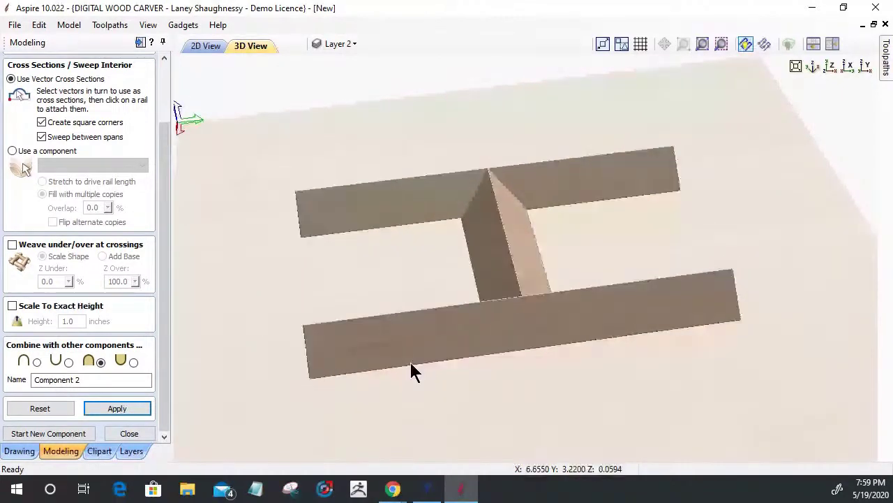
mouse_move(365, 414)
mouse_down()
mouse_move(564, 445)
mouse_move(596, 413)
mouse_up()
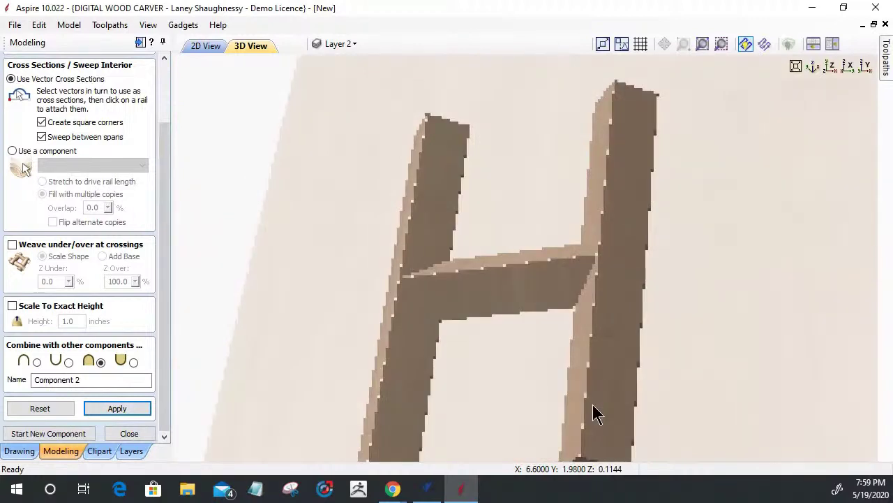
Set the H component's base height to 0.25 inches and inspect the raised letter in 3D.
click(116, 406)
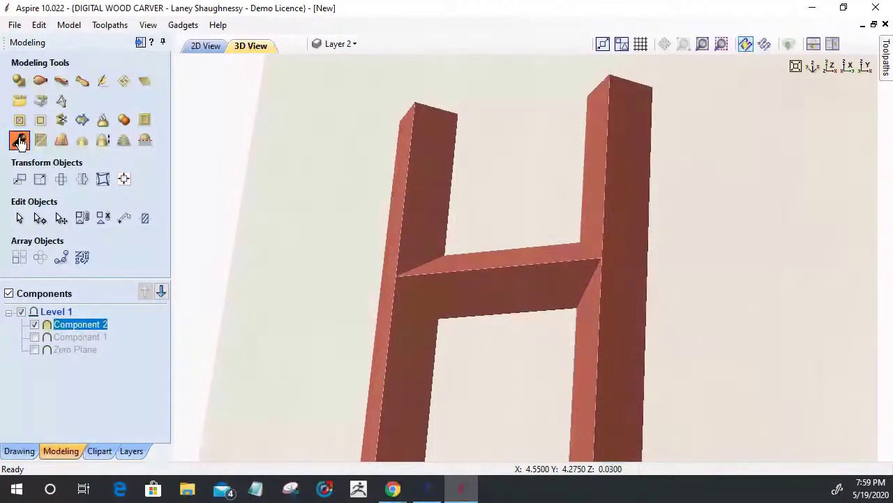
click(19, 141)
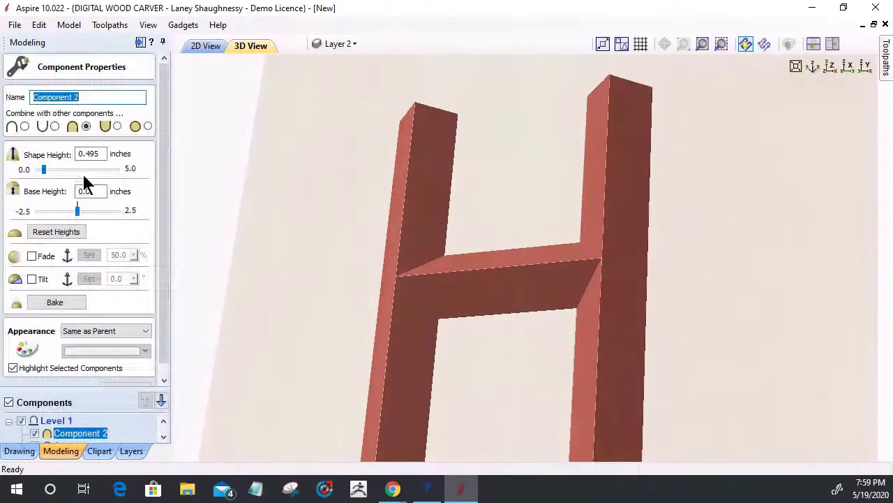
drag(77, 209, 82, 217)
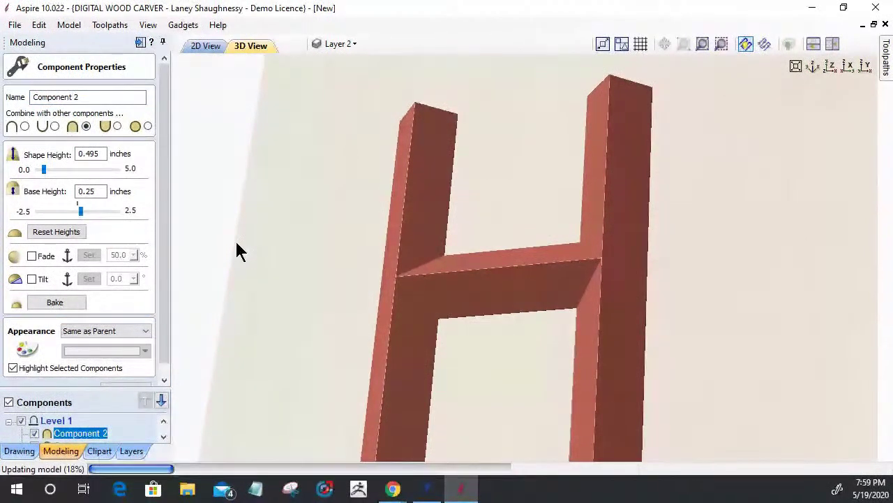
drag(342, 238, 511, 304)
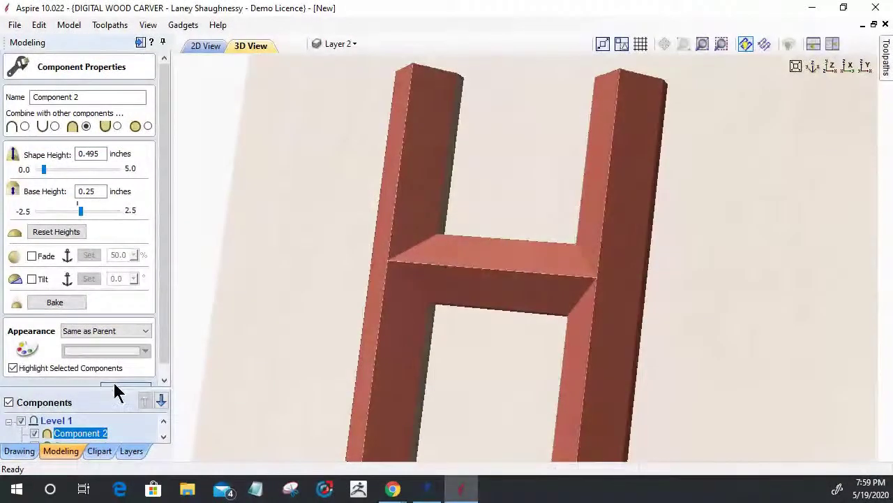
click(118, 421)
click(126, 412)
drag(512, 319, 698, 270)
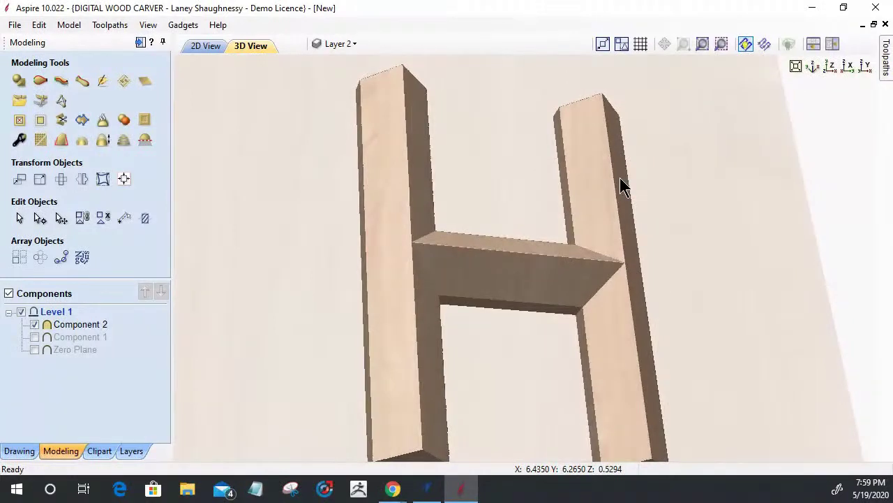
drag(620, 177, 599, 266)
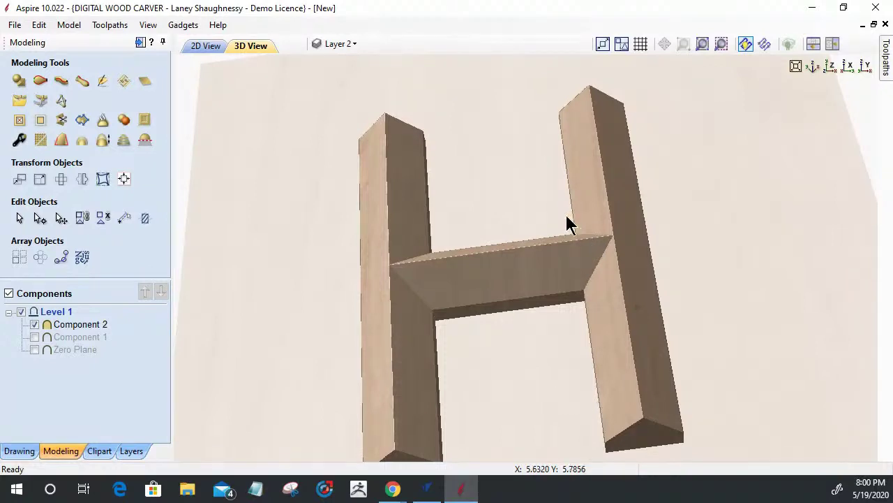
drag(566, 222, 502, 315)
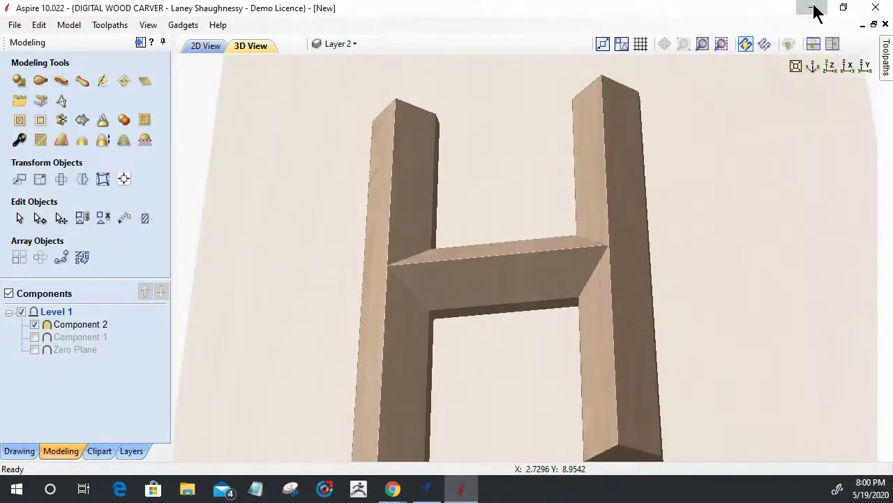
Switch to VCarve Pro, finish the text editing and delete the single-line H.
click(813, 9)
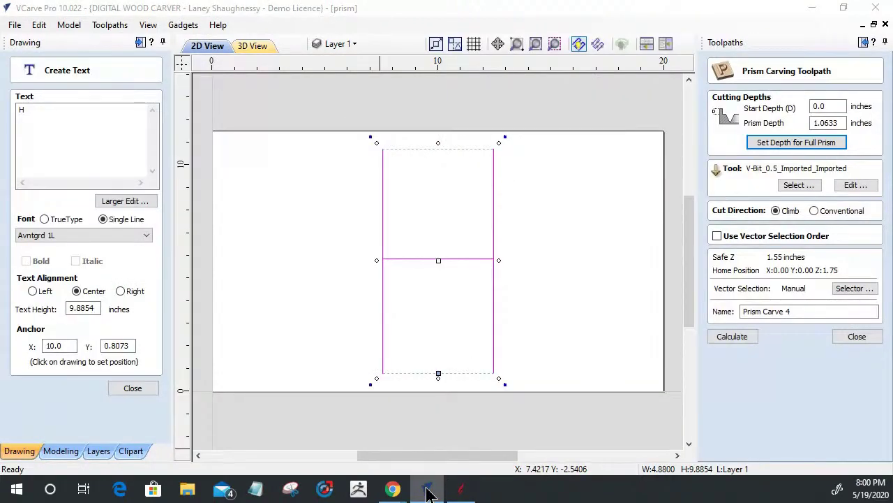
click(427, 488)
click(427, 488)
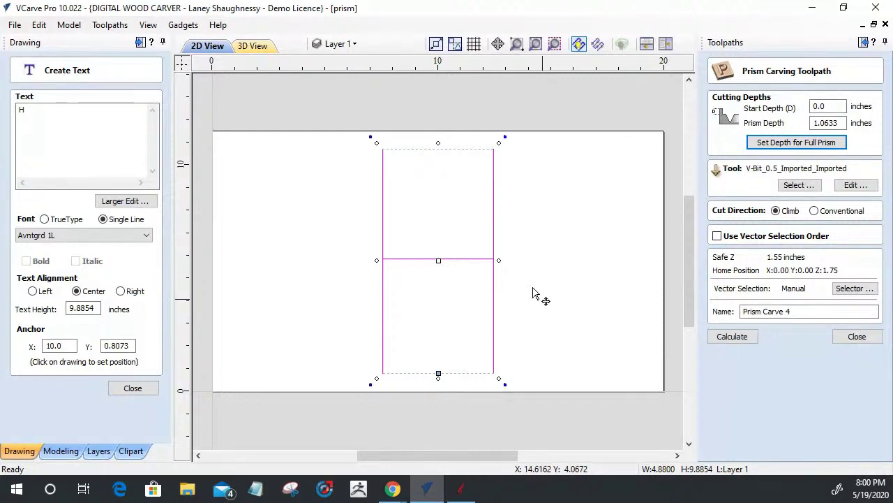
click(265, 109)
click(143, 390)
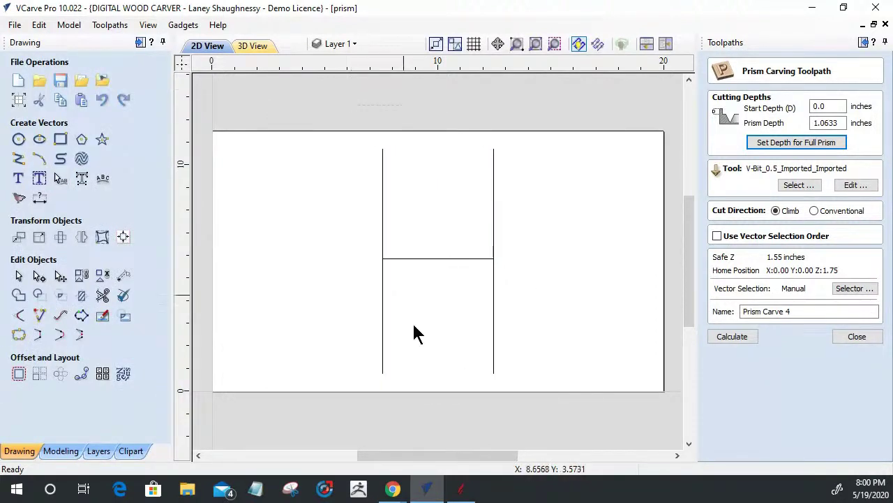
key(ctrl+a)
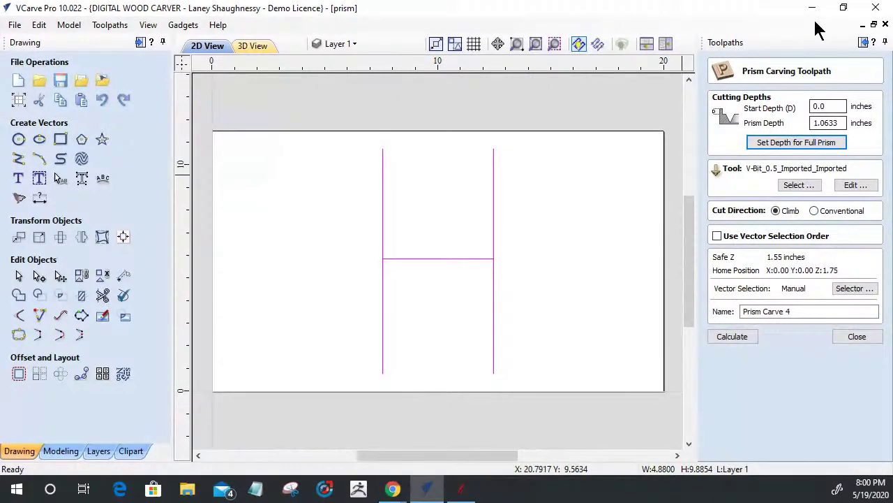
click(786, 144)
key(Delete)
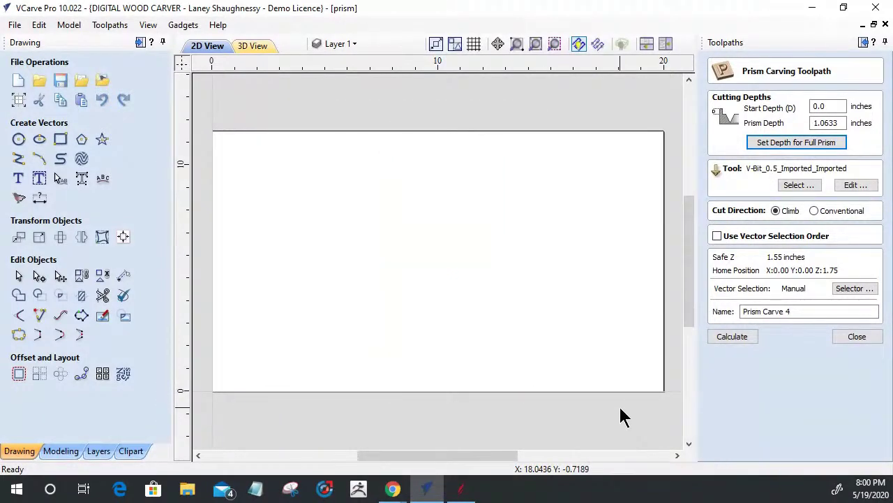
Create the text L in bold TrueType Times New Roman at 8.0 inches high, and leave the prism carving setup.
click(18, 180)
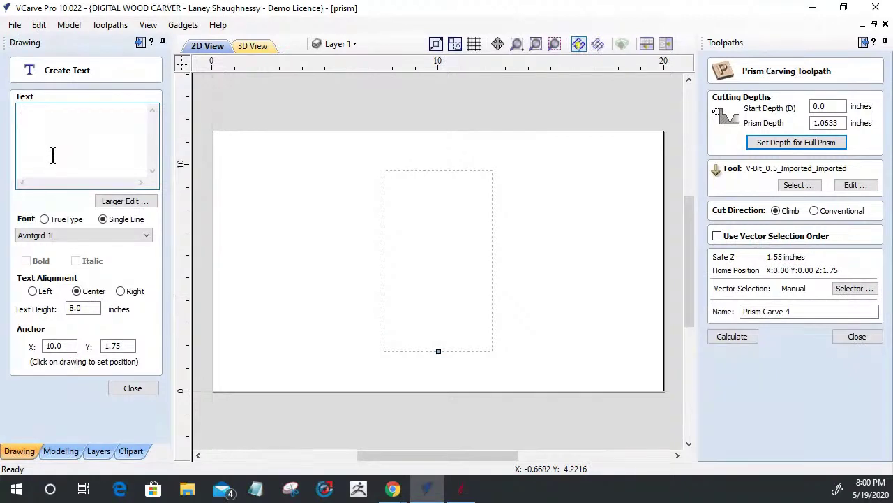
text(L)
click(45, 218)
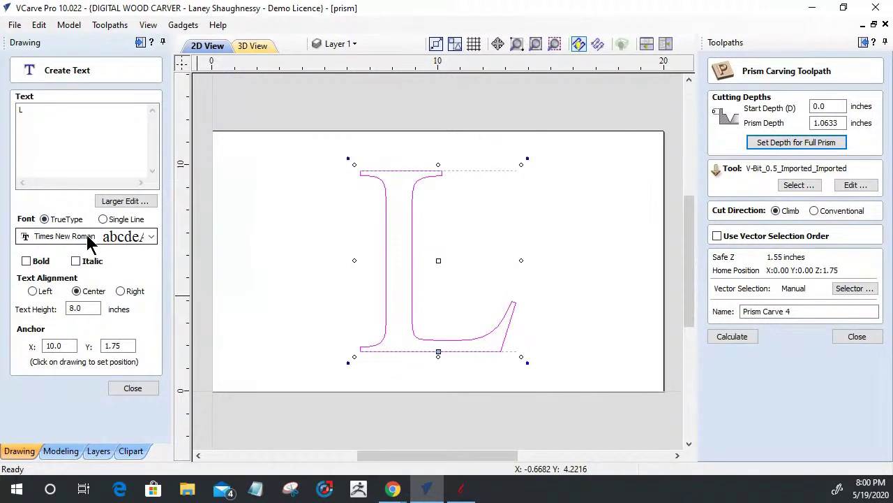
click(26, 260)
click(120, 390)
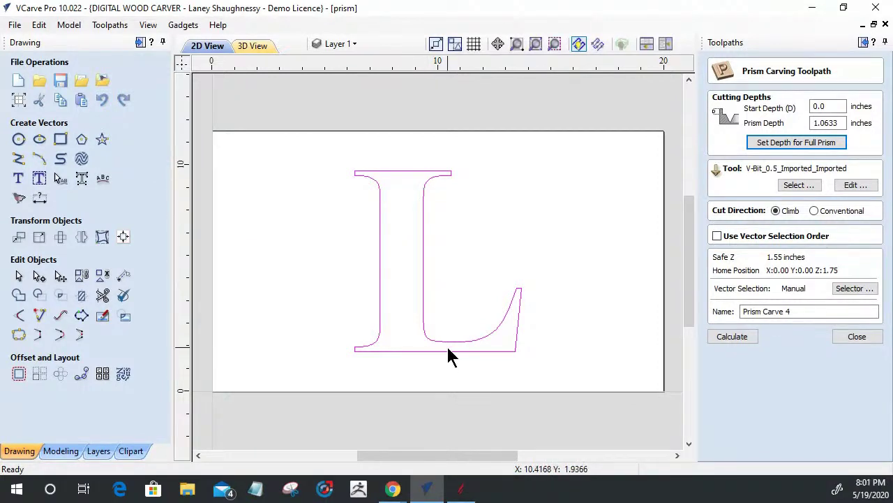
click(846, 338)
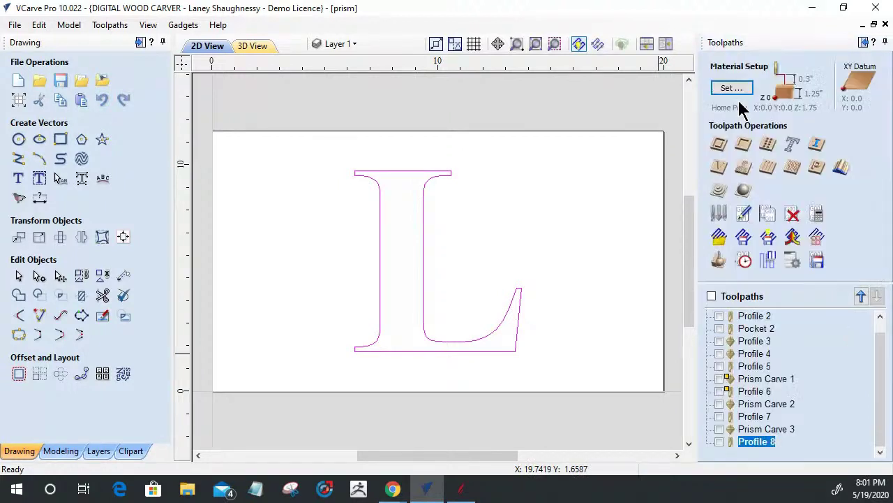
Check the material setup for thickness, Z-zero position and gaps, and accept it as is.
click(732, 88)
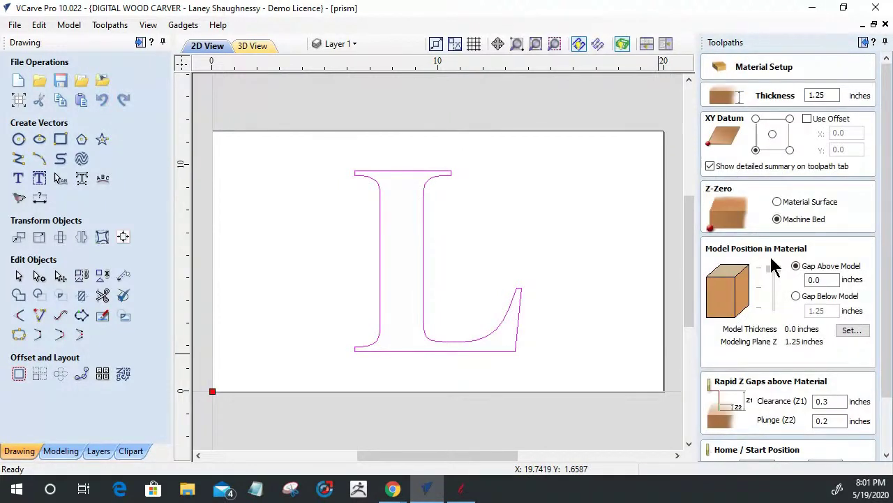
click(885, 356)
drag(885, 355, 886, 437)
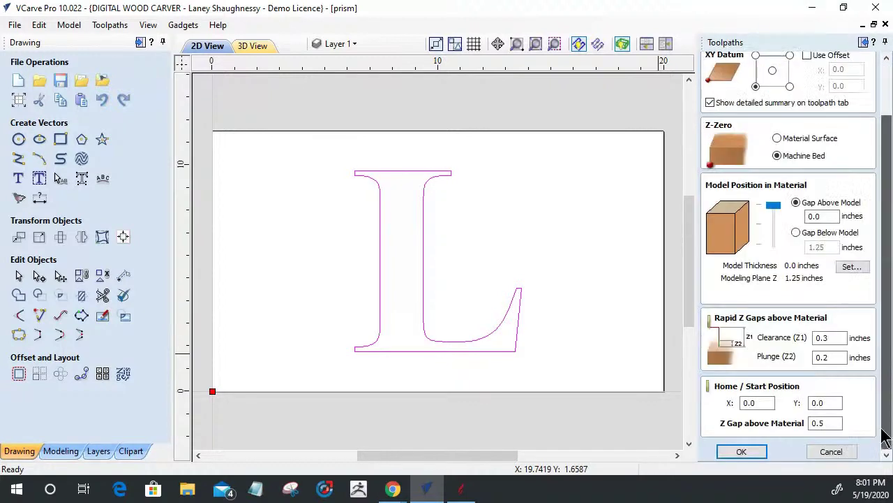
click(742, 452)
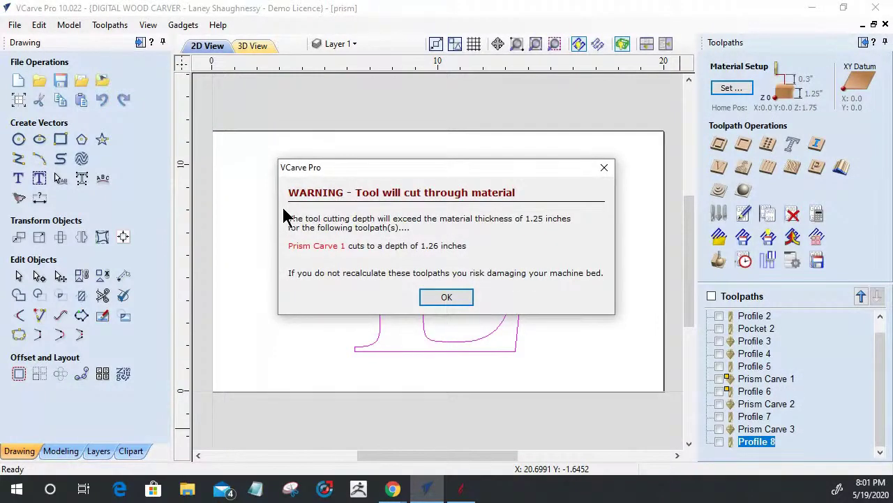
click(447, 298)
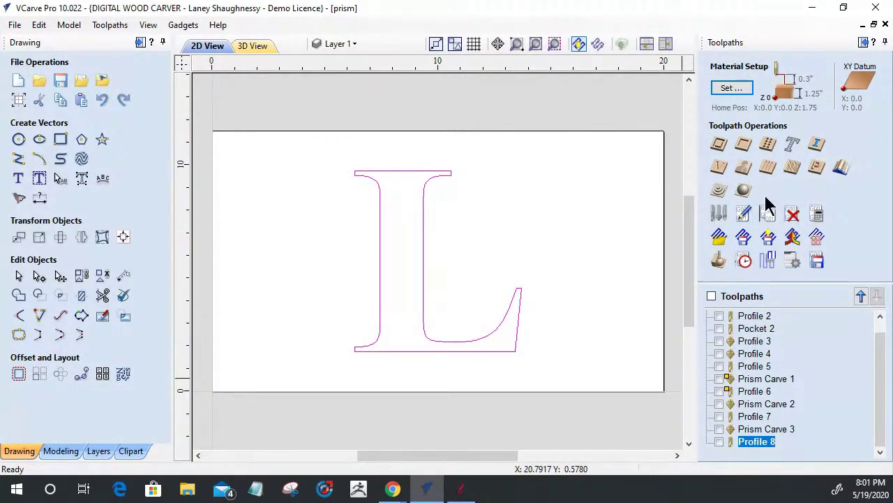
Calculate a prism carving toolpath for the L with a 0.75-inch prism depth, accepting a truncated prism.
click(818, 169)
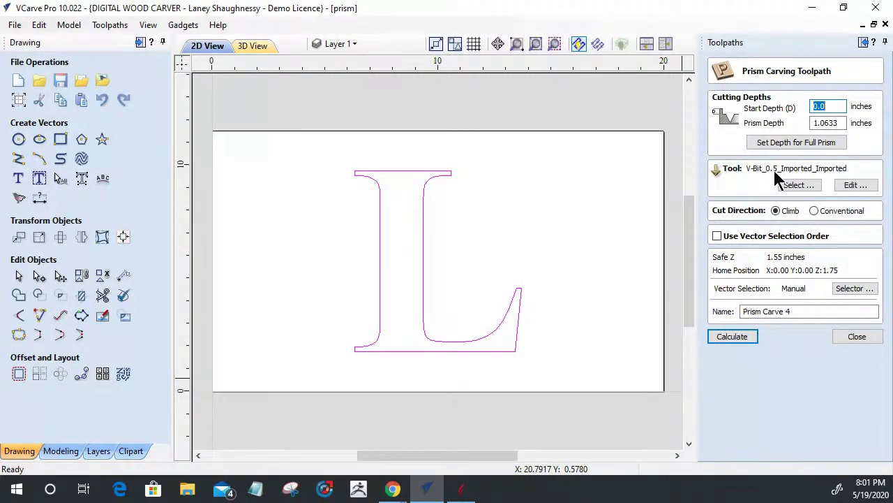
key(Tab)
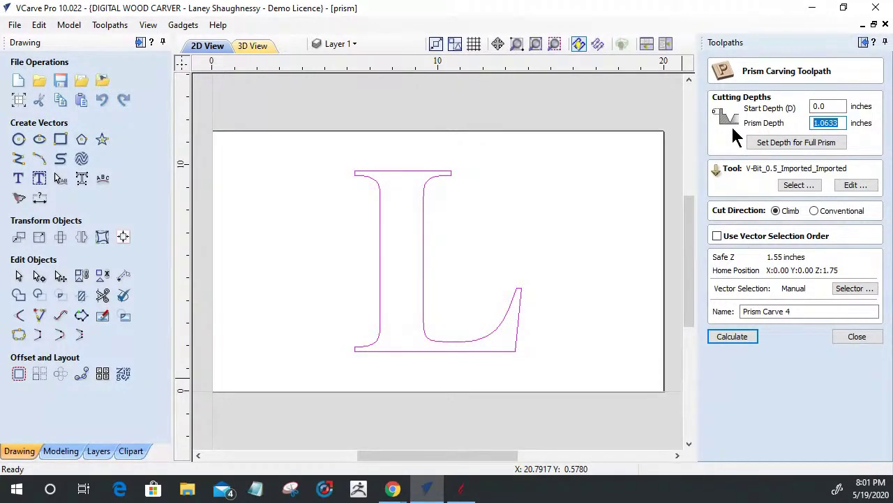
text(.75)
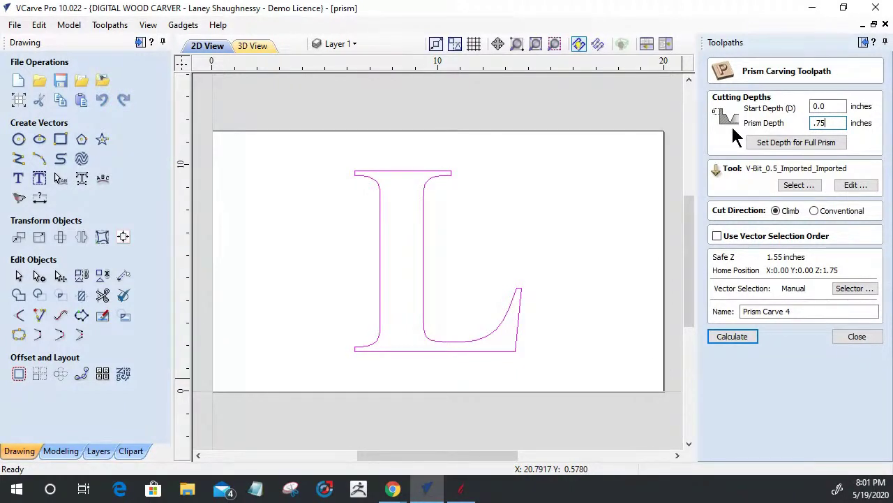
click(743, 338)
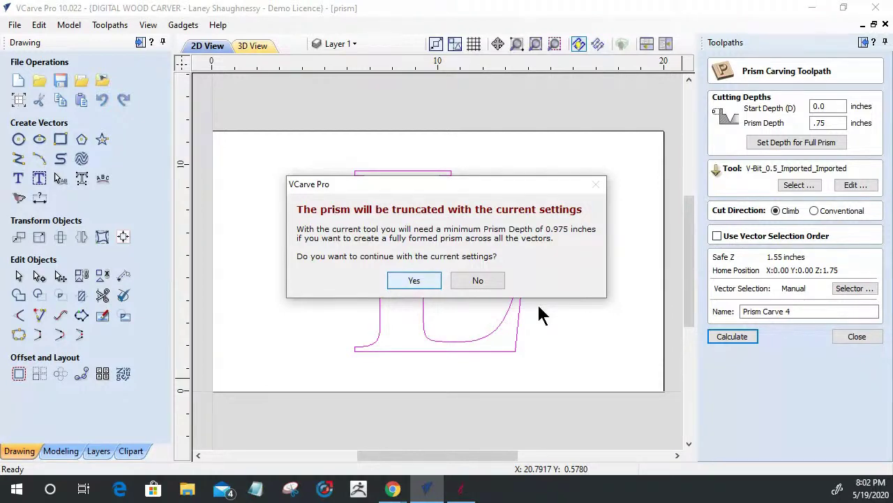
click(412, 282)
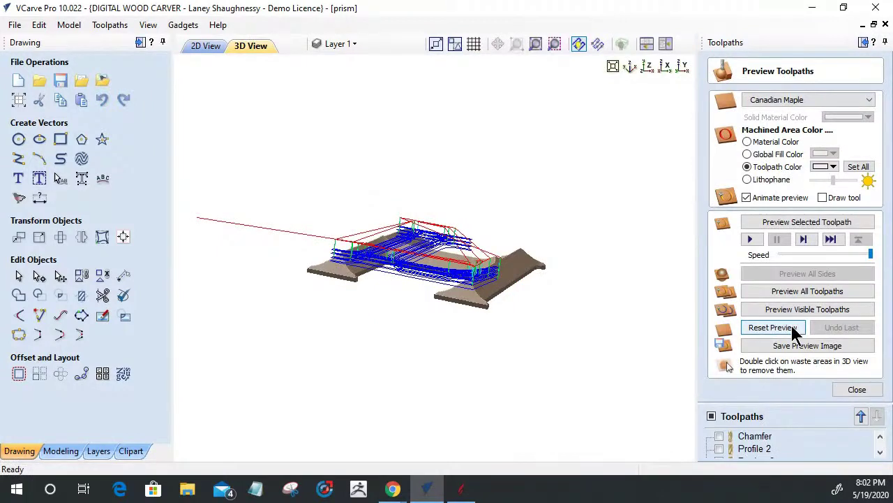
Reset the toolpath preview, simulate the L's prism carve on the blank board, and leave the preview.
click(792, 333)
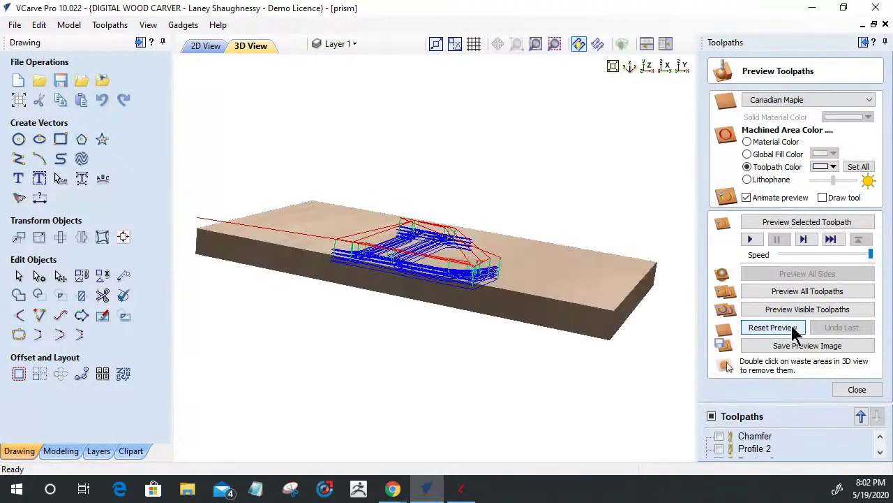
click(792, 221)
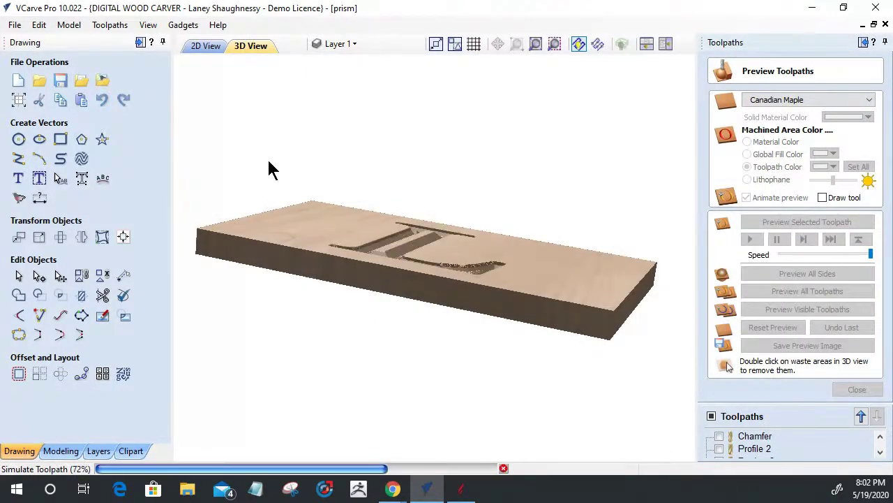
click(206, 47)
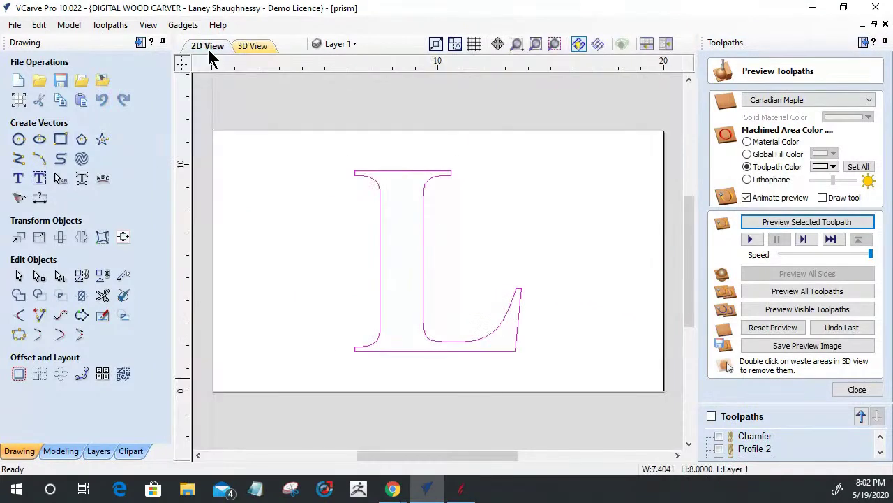
click(857, 388)
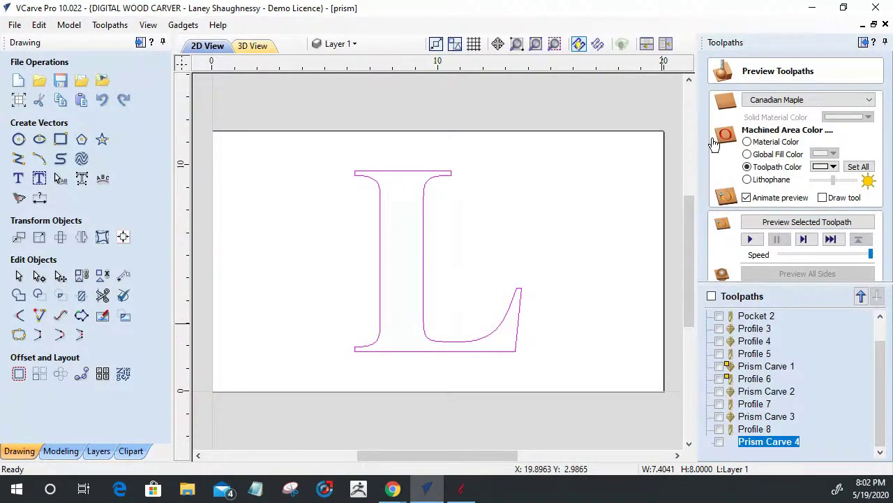
Calculate and preview an outside profile toolpath around the L, 1.25 inches deep with the 0.25-inch end mill, and remove the waste.
click(717, 145)
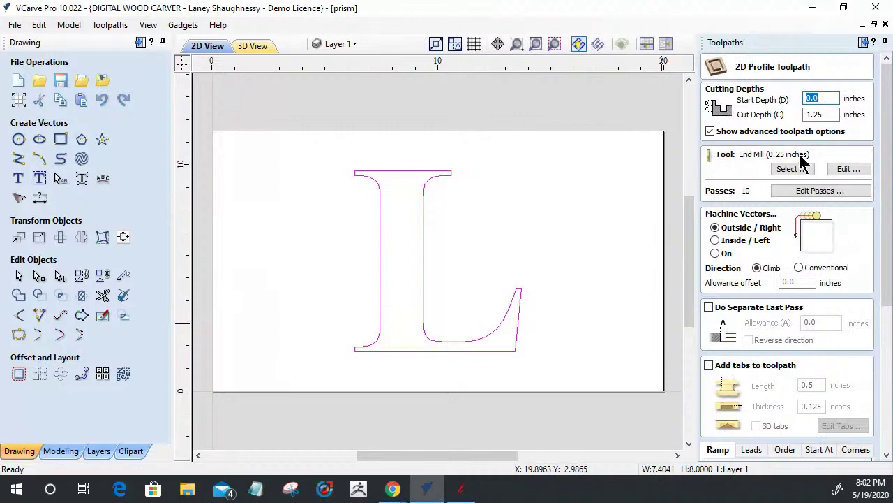
drag(885, 279, 881, 380)
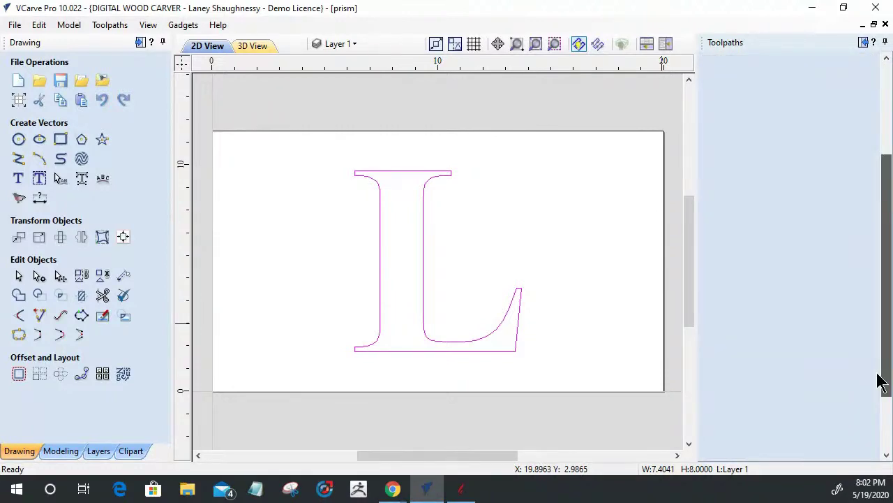
click(741, 450)
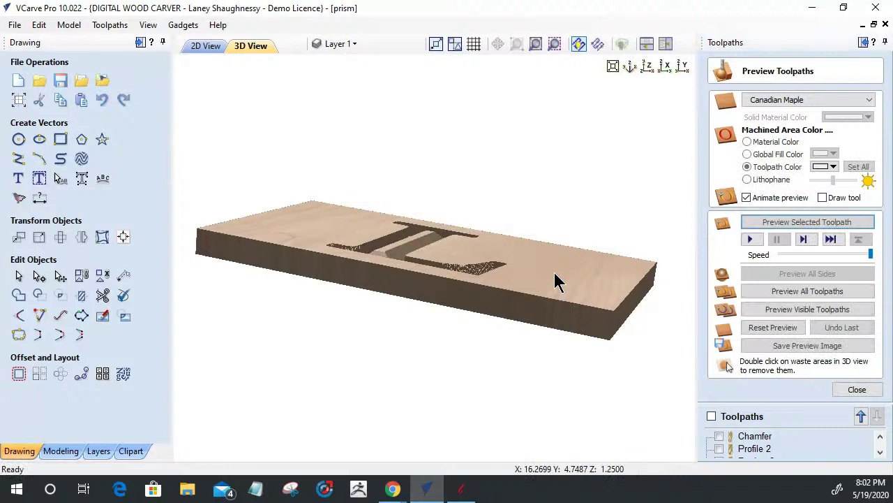
drag(555, 274, 397, 282)
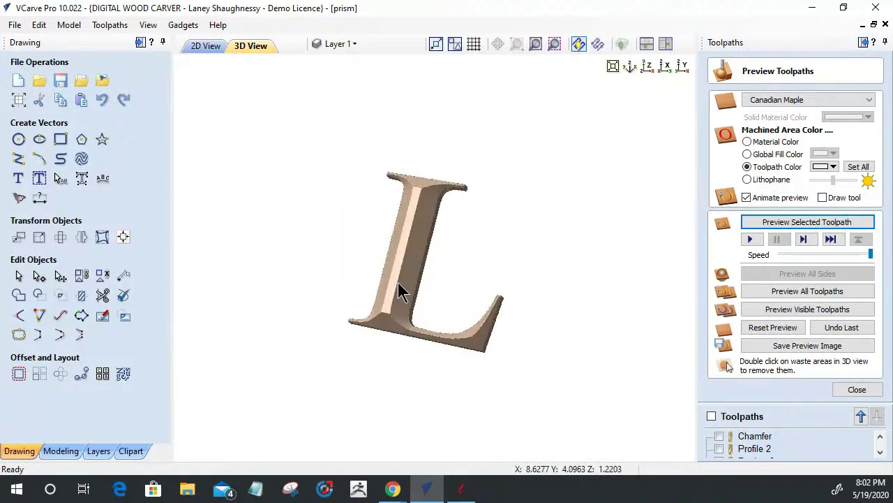
Examine the carved L from several angles in 3D and compare it with the foot's curve in the 2D outline.
scroll(398, 282, up, 3)
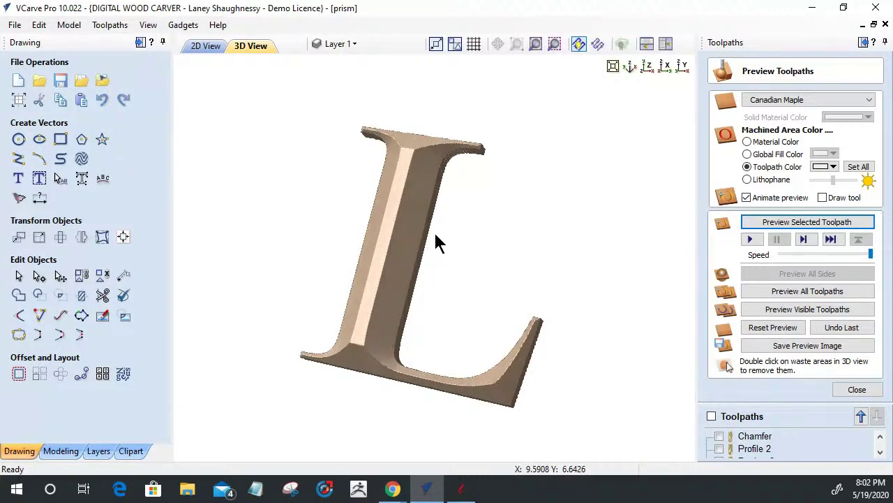
drag(388, 265, 454, 338)
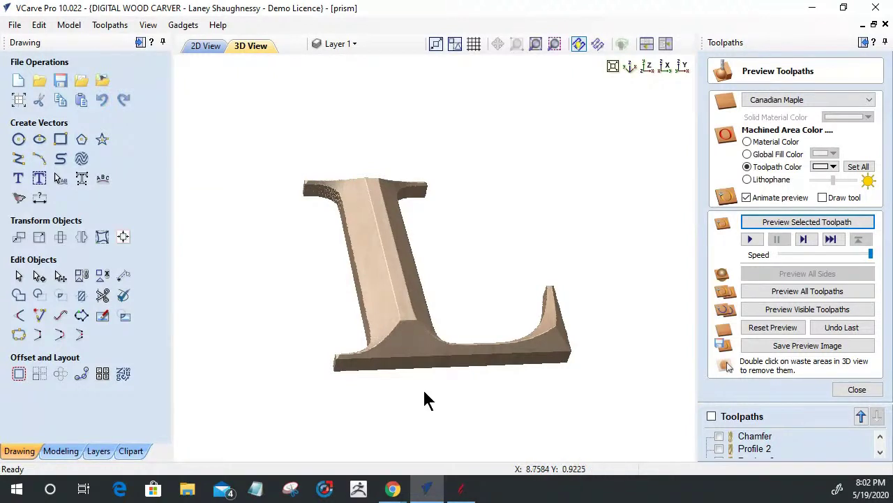
drag(427, 399, 315, 218)
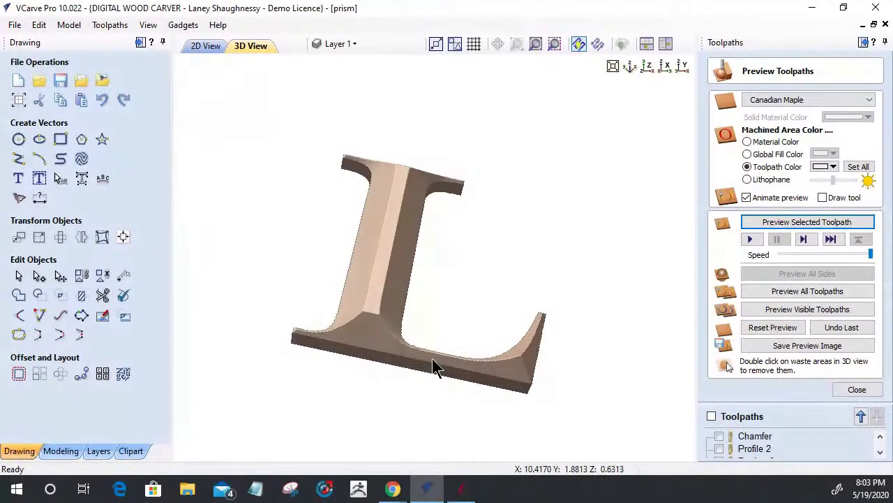
drag(433, 365, 324, 362)
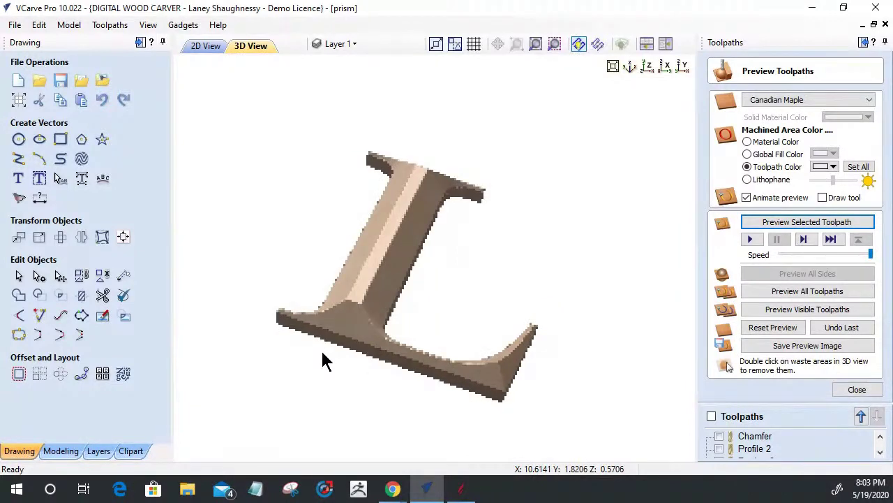
mouse_move(321, 352)
mouse_down()
mouse_move(353, 352)
mouse_move(315, 327)
mouse_move(328, 343)
mouse_up()
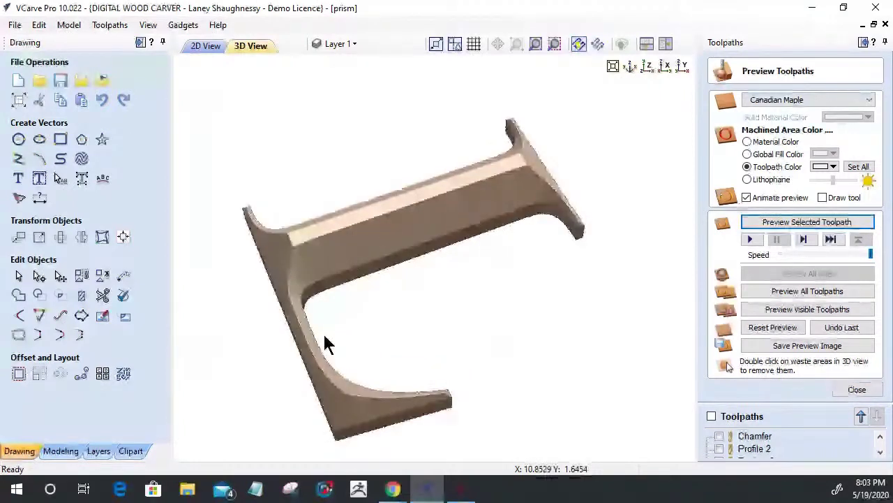
drag(325, 338, 428, 319)
key(F2)
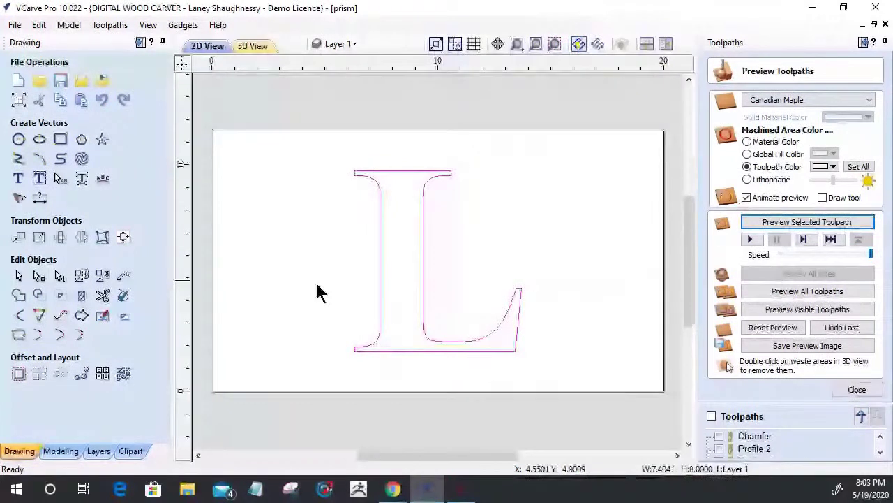
scroll(432, 328, up, 5)
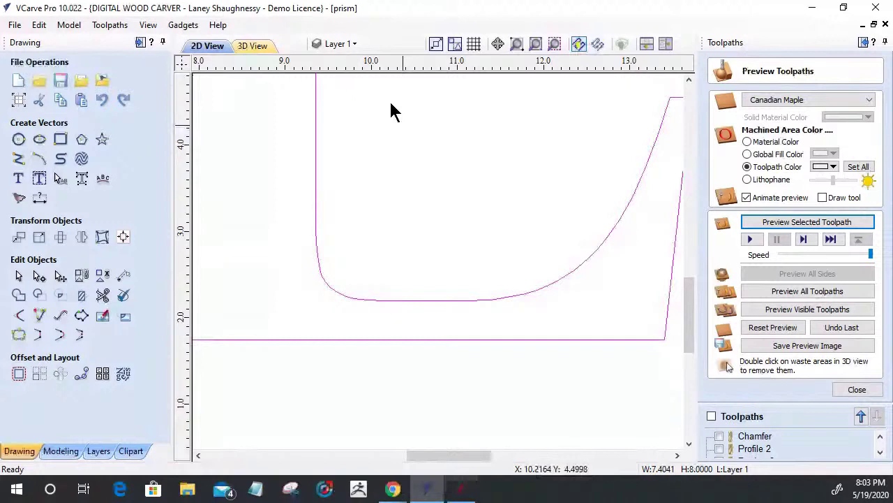
Inspect the carved L's foot, serifs and flat-topped stem up close in 3D.
key(F3)
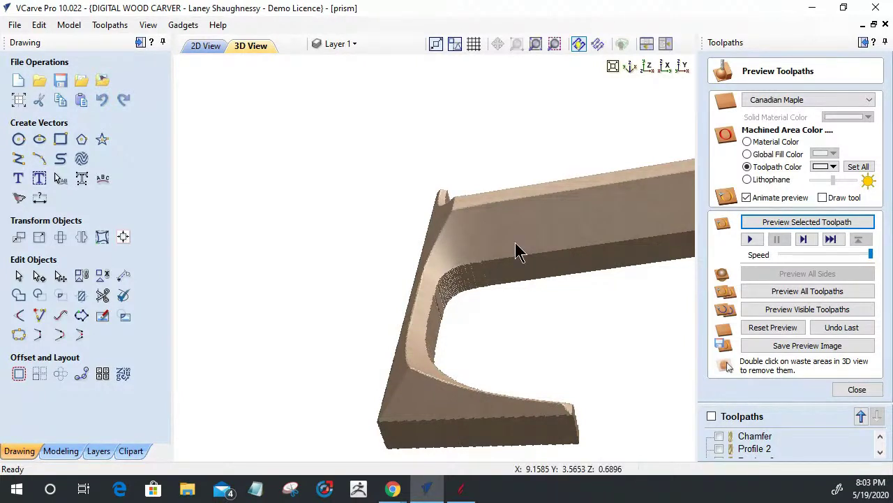
drag(576, 219, 566, 315)
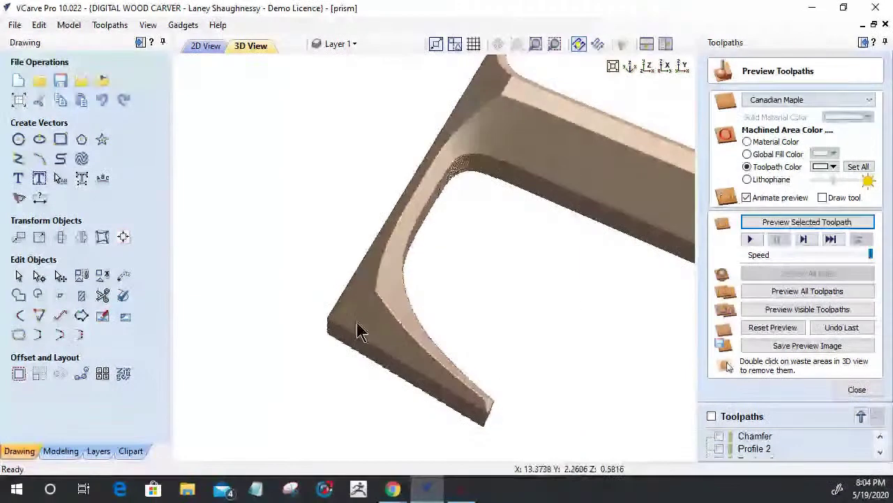
drag(424, 328, 593, 319)
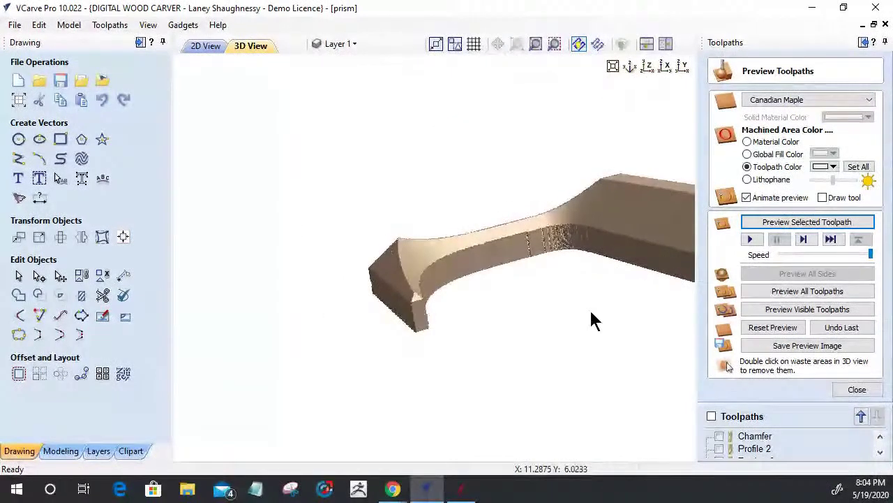
drag(417, 293, 589, 196)
drag(509, 246, 504, 249)
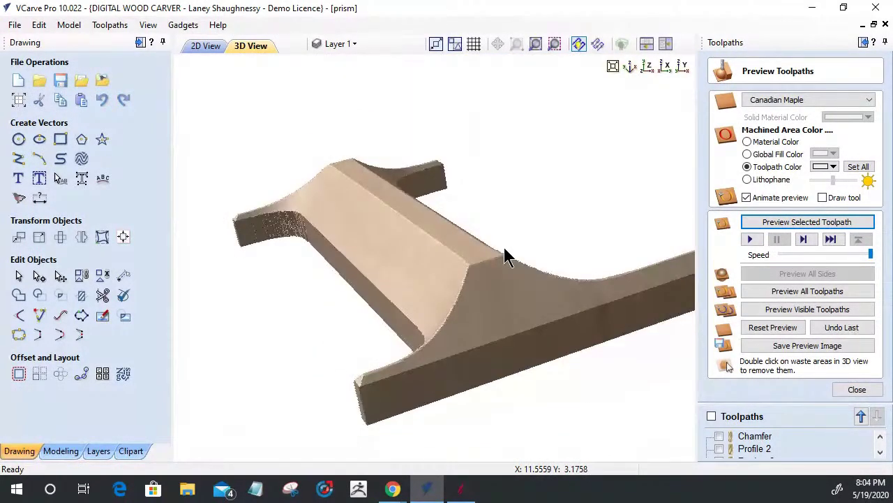
drag(471, 275, 456, 279)
scroll(456, 279, up, 3)
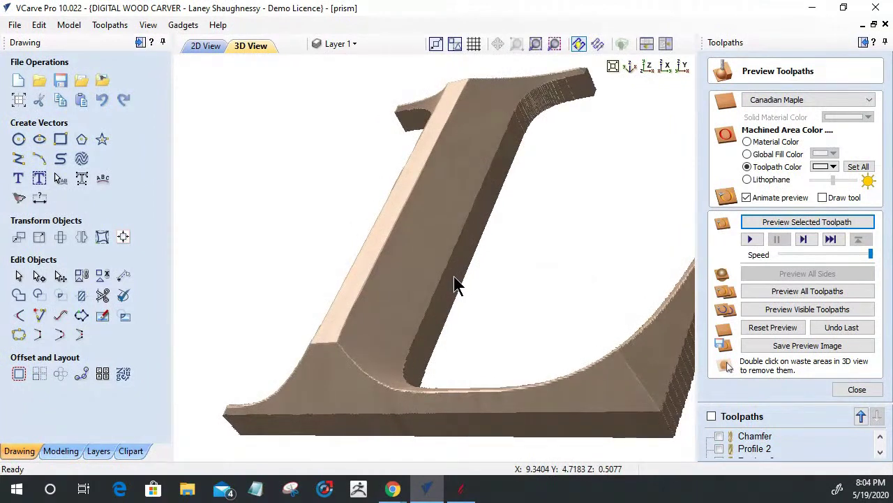
Place a horizontal dimension across the L's vertical stem in the 2D drawing, with text 1.0 inch high.
key(F2)
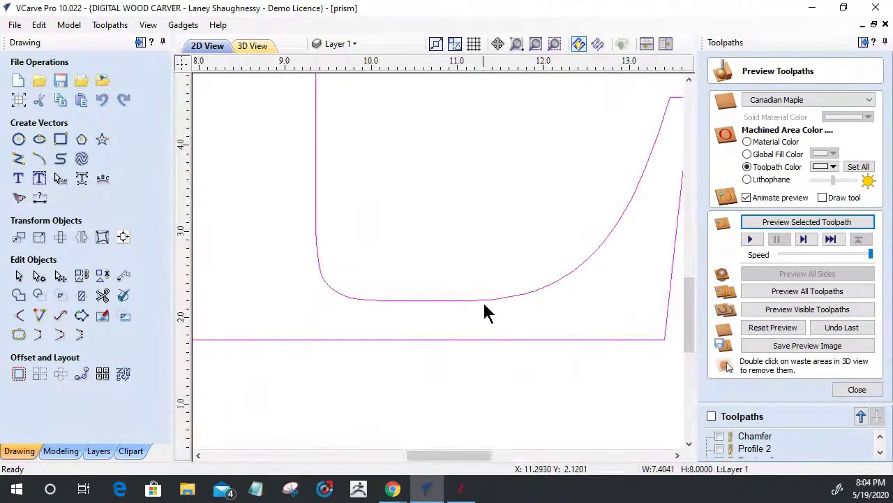
scroll(486, 312, down, 5)
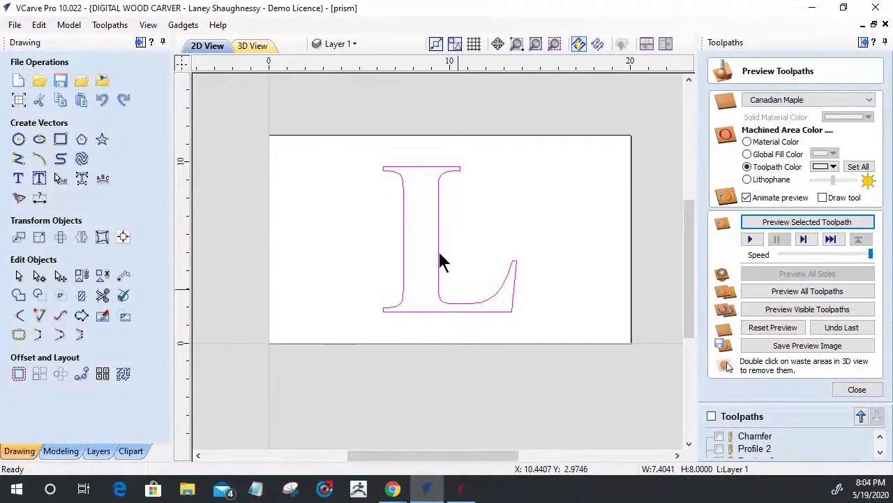
click(39, 198)
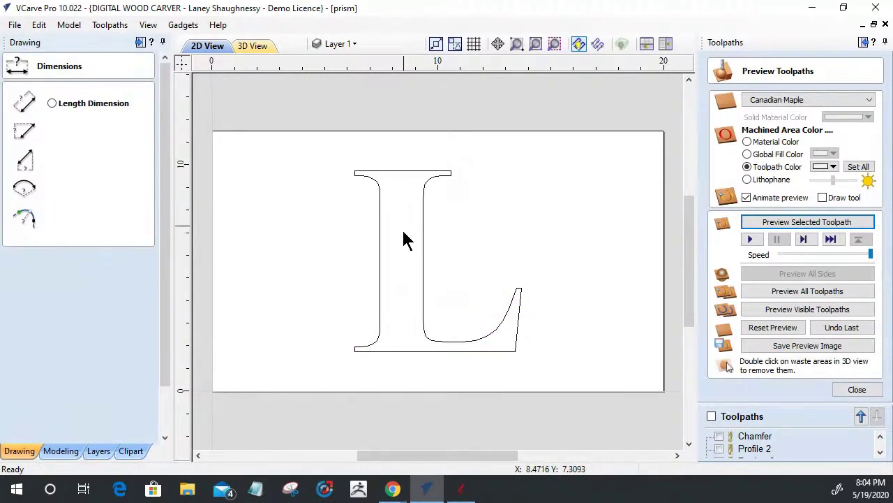
click(381, 255)
key(Escape)
click(399, 270)
scroll(391, 343, up, 4)
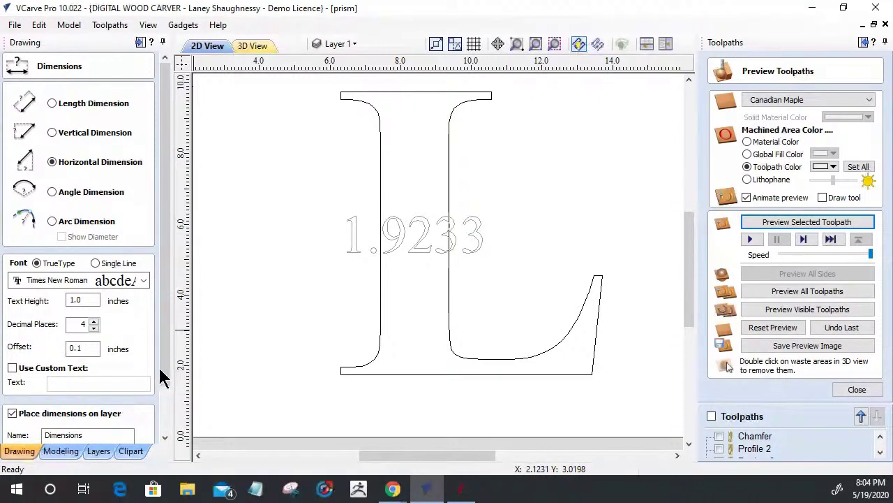
scroll(159, 368, down, 2)
key(Escape)
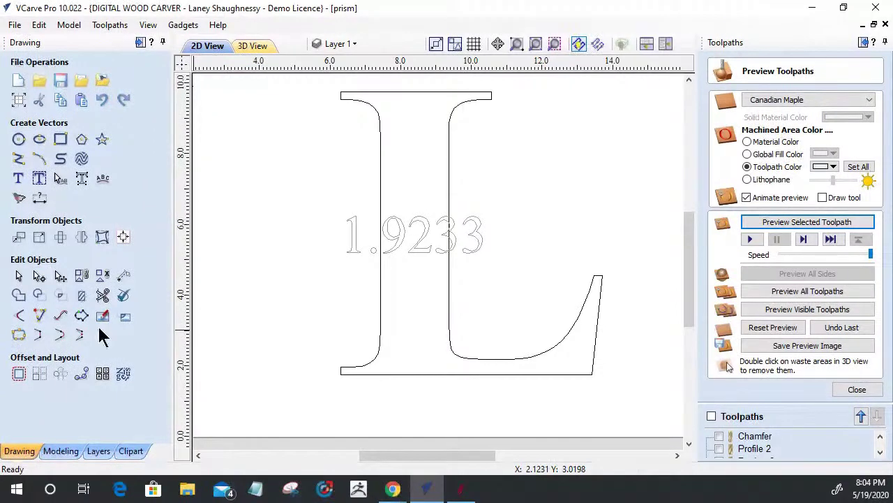
Place a horizontal guide along the L's base and create one parallel guide offset 1.9233 inches relative to it.
drag(389, 67, 340, 375)
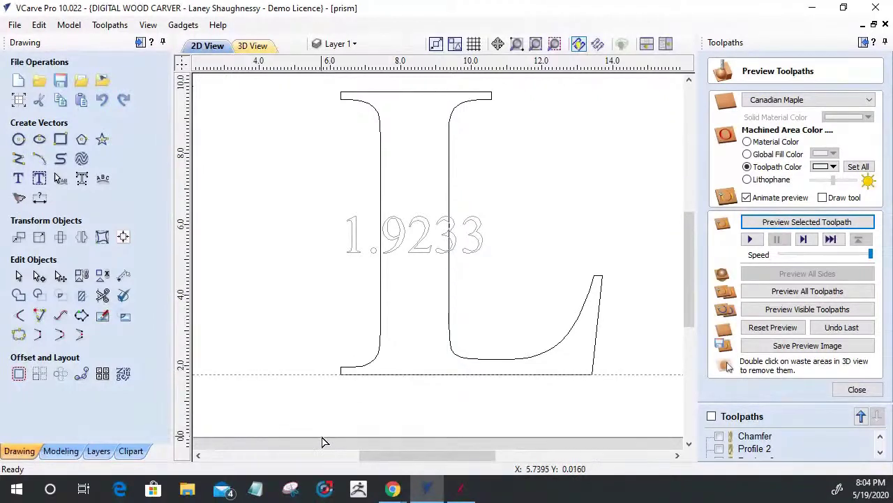
double_click(308, 374)
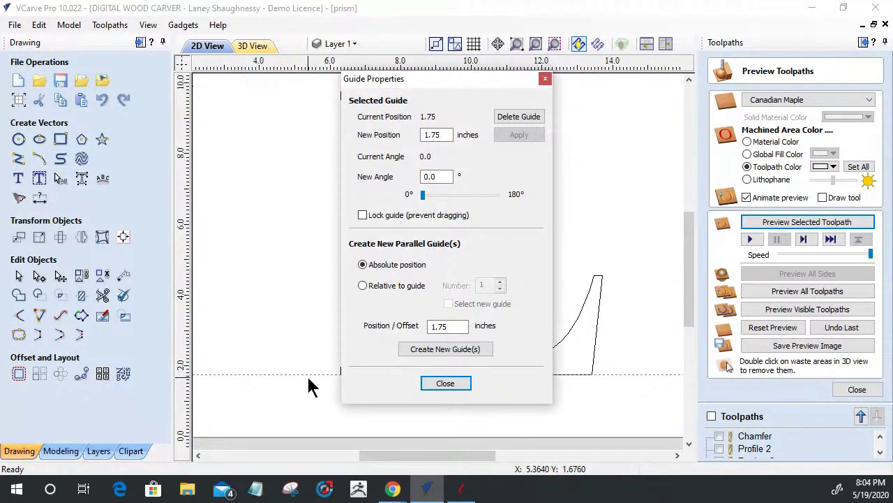
click(362, 285)
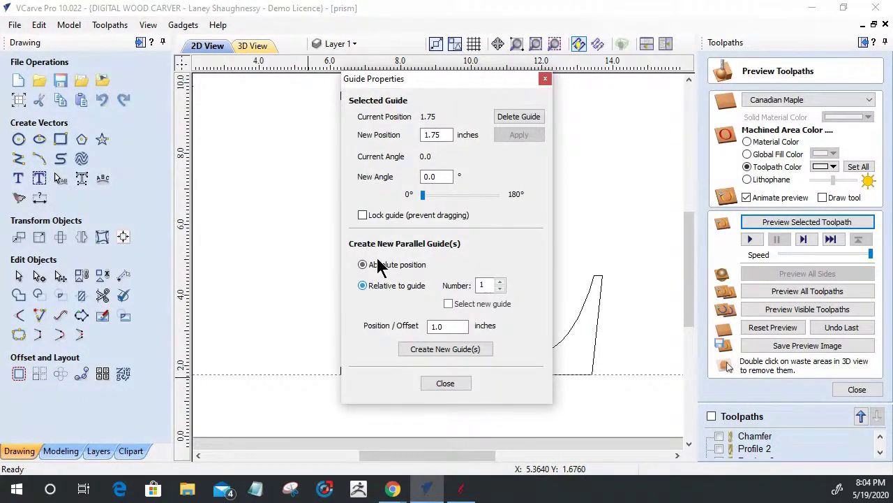
drag(416, 82, 585, 89)
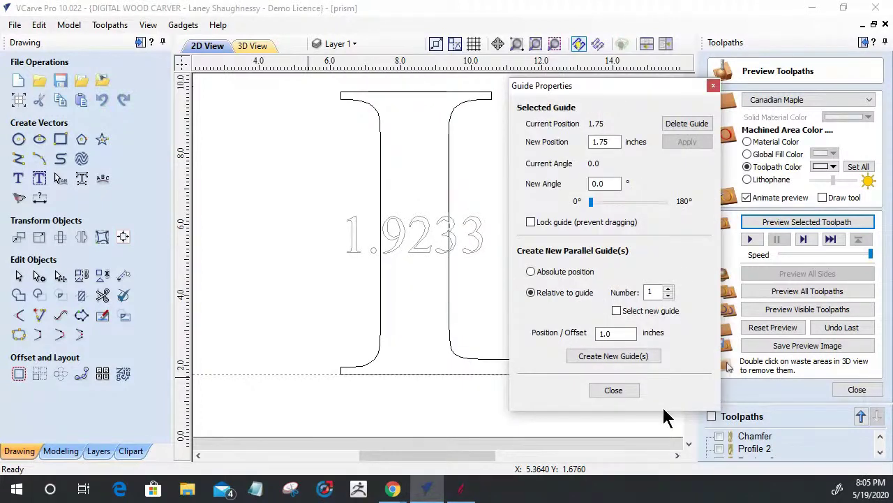
double_click(598, 333)
text(1.9233)
click(589, 370)
click(614, 395)
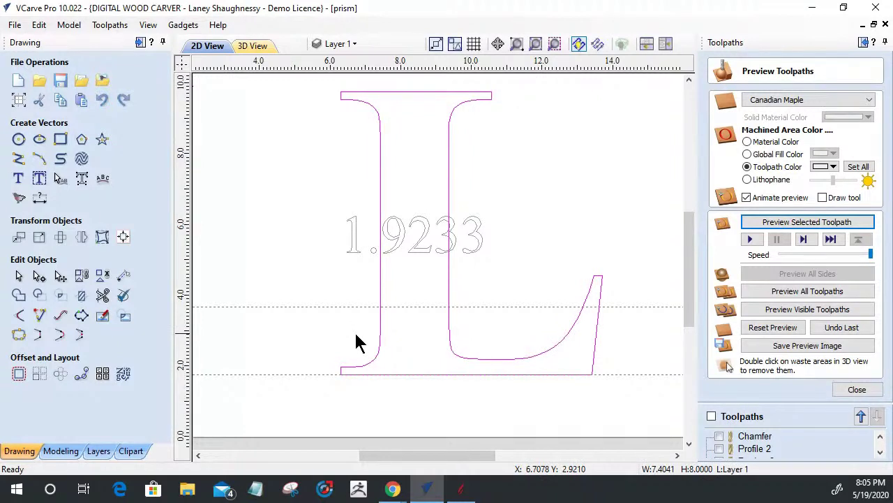
Raise the nodes along the top curve of the L's foot until its flat part meets the upper guide.
click(39, 277)
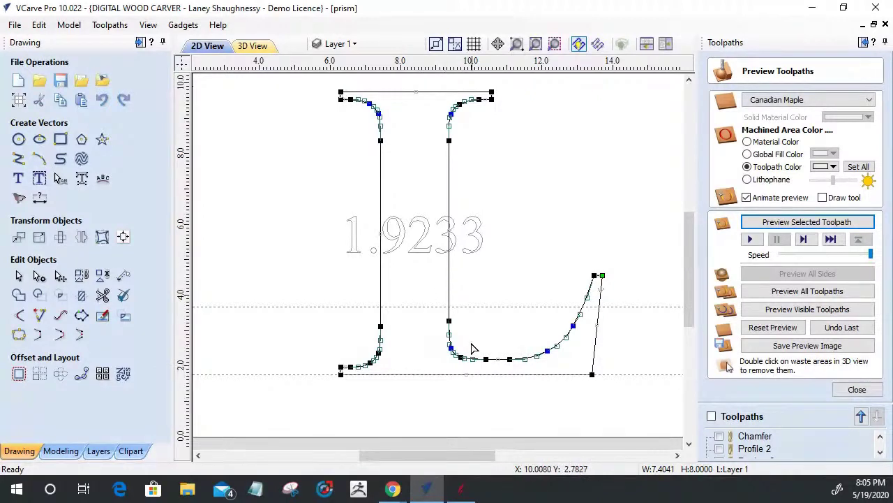
click(434, 312)
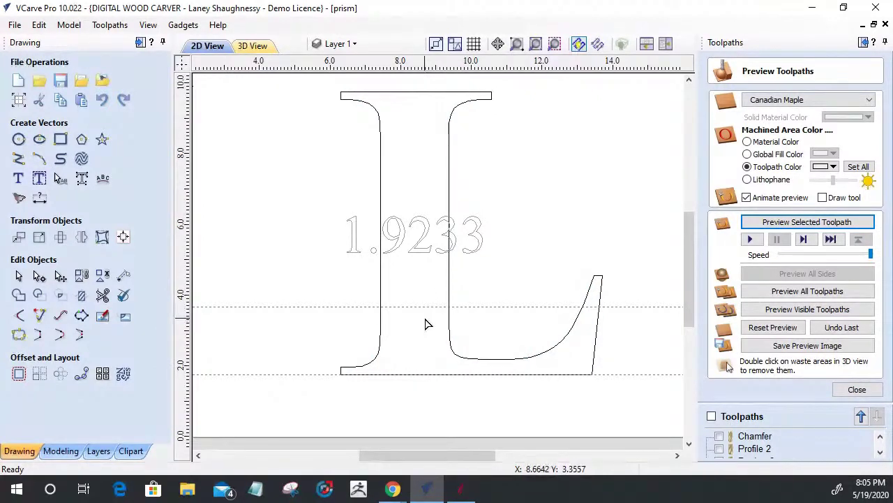
click(431, 320)
drag(432, 316, 579, 371)
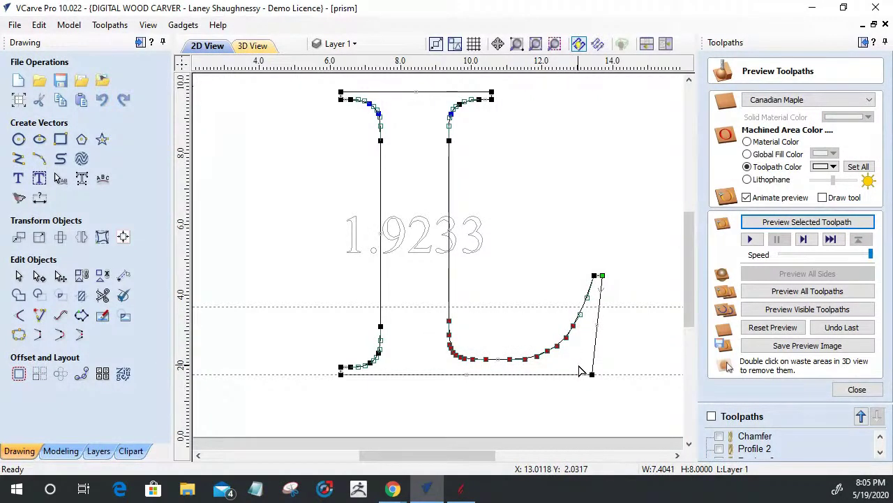
key(Up)
key(Up)
key(Up)
key(Up)
key(Up)
key(Up)
key(Up)
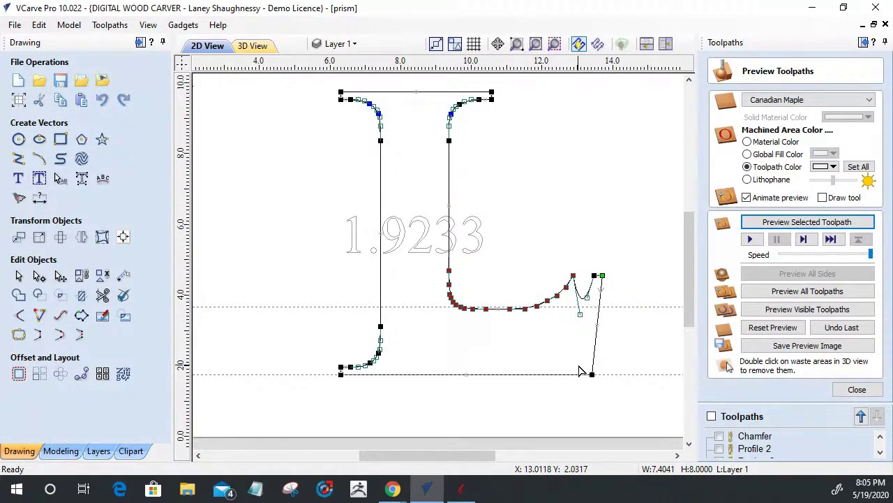
key(Up)
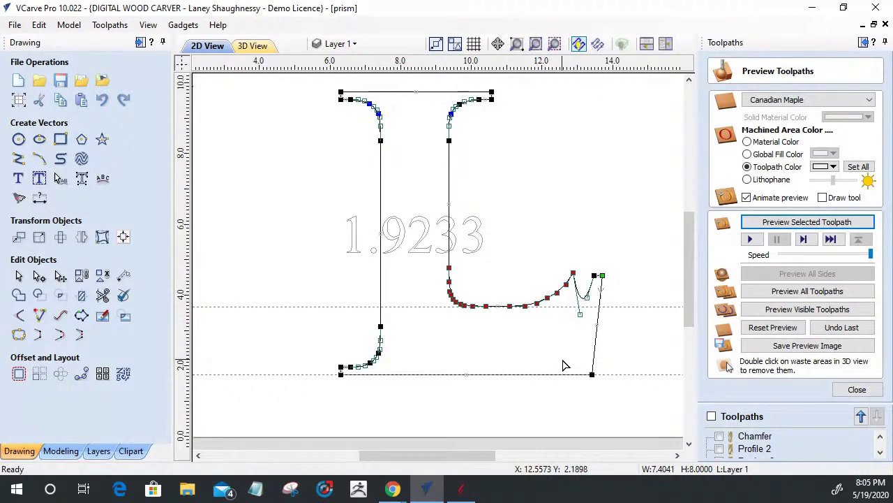
Move the two nodes at the tip of the L's foot upward and outward to make the foot taller and wider.
click(588, 296)
drag(588, 269, 617, 293)
key(Up)
key(Up)
key(Up)
key(Up)
key(Up)
key(Up)
key(Up)
key(Up)
key(Up)
key(Up)
key(Up)
key(Up)
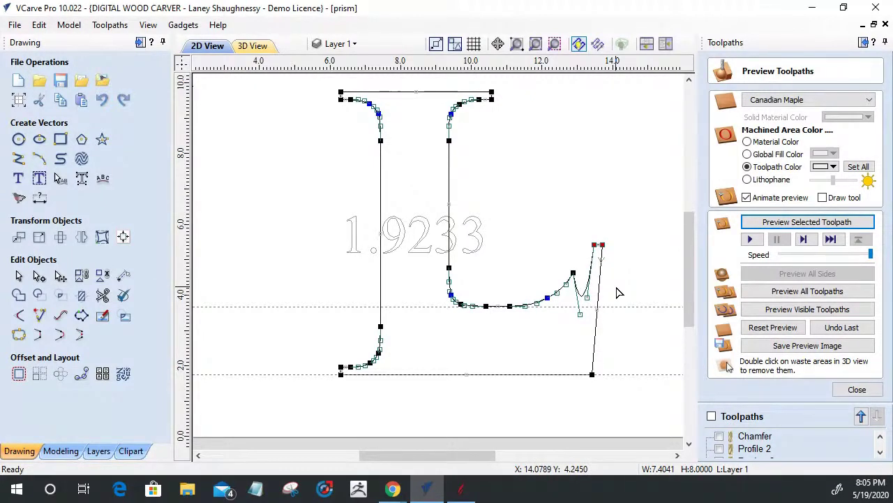
key(Right)
key(Right)
key(Up)
key(Up)
key(Up)
key(Right)
key(Right)
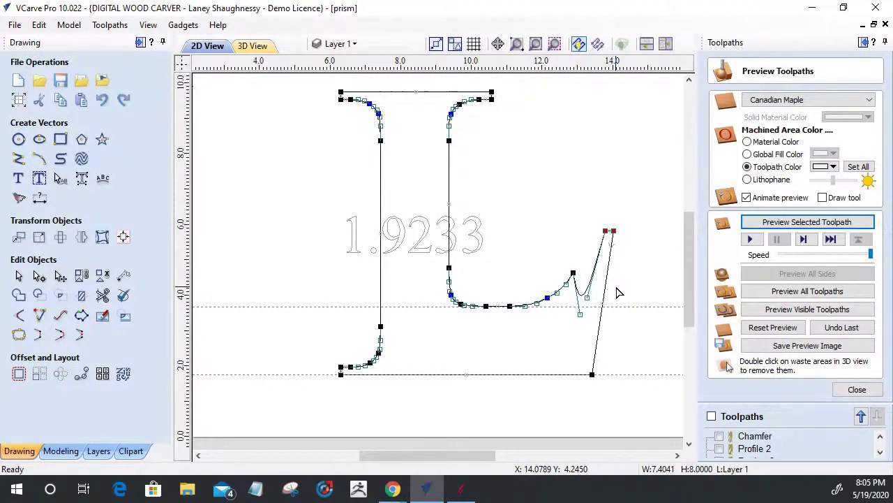
key(Right)
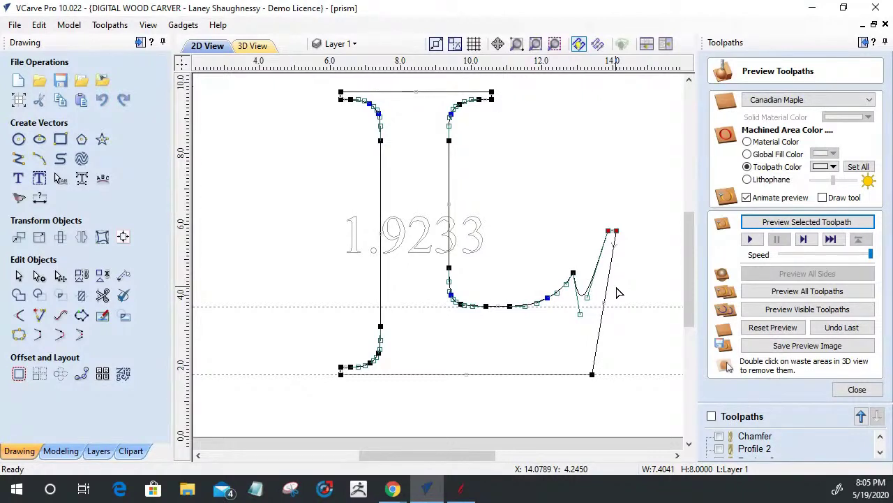
key(Down)
key(Down)
key(Down)
key(Down)
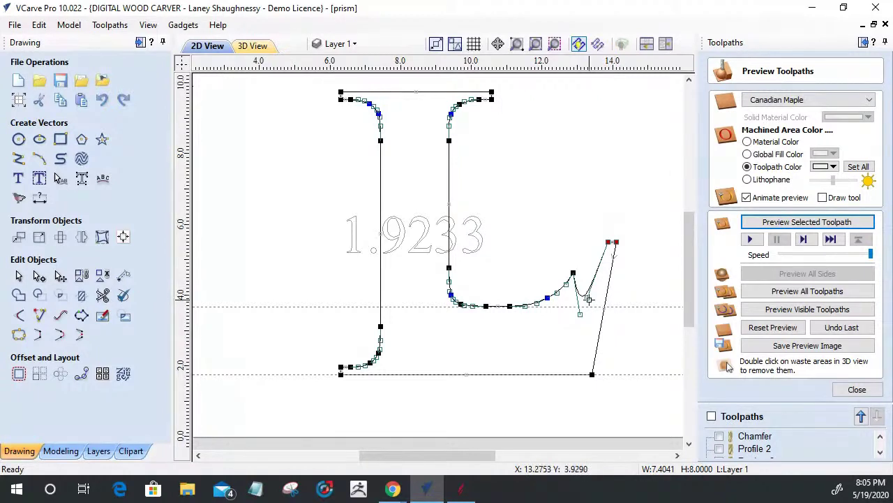
Smooth the L's foot curve up to its tip by repositioning the curve handles and deleting the node at the kink.
drag(588, 298, 600, 242)
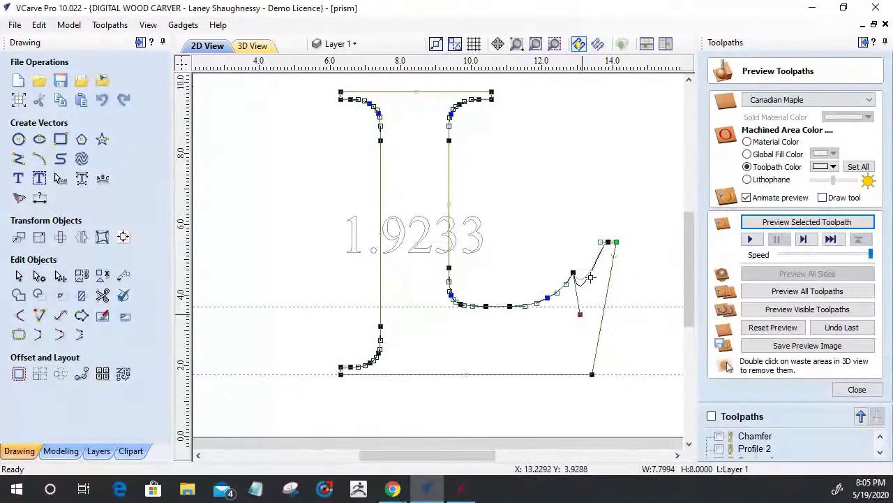
mouse_move(591, 277)
mouse_down()
mouse_move(592, 260)
mouse_move(592, 270)
mouse_up()
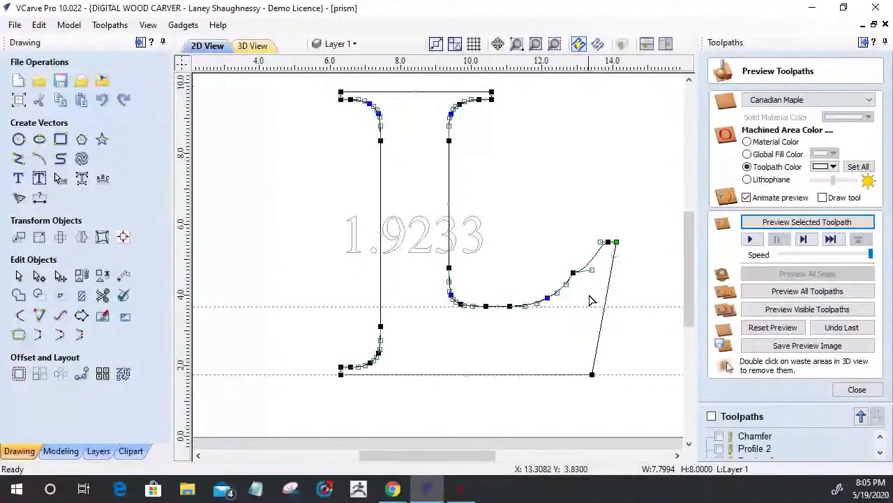
right_click(576, 278)
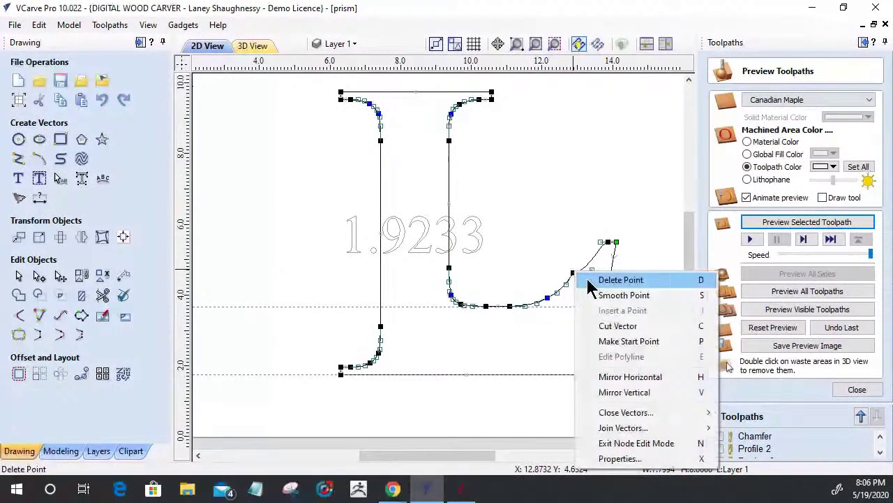
click(619, 280)
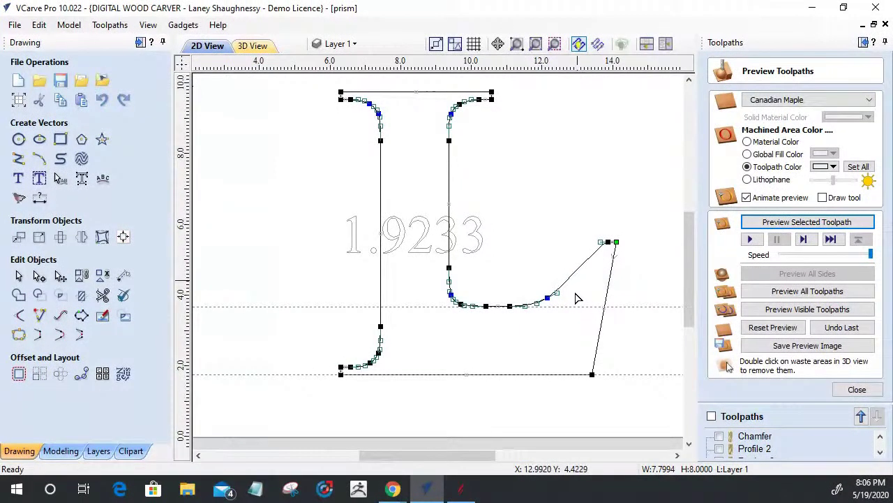
click(558, 294)
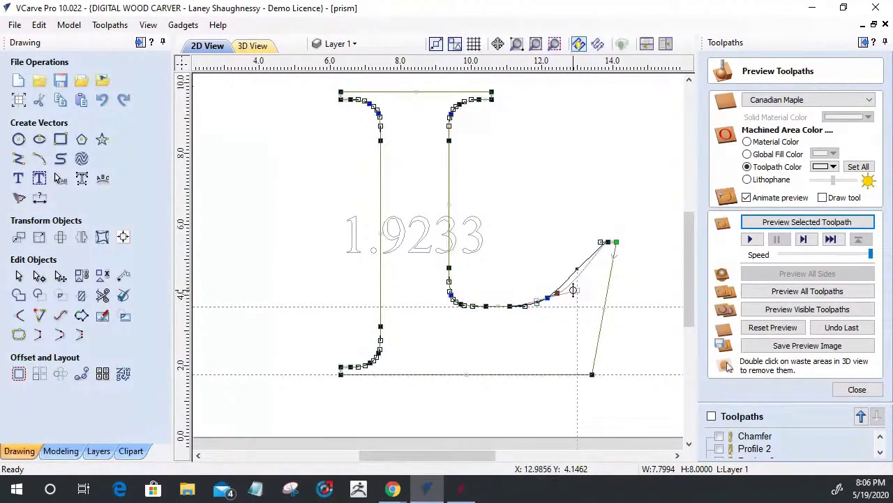
click(529, 408)
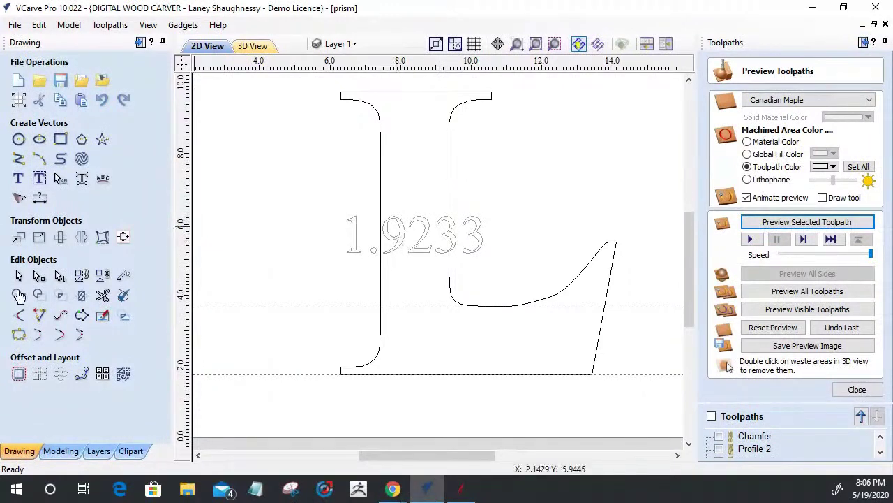
Delete the dimension across the L's stem and close the toolpath preview.
click(411, 253)
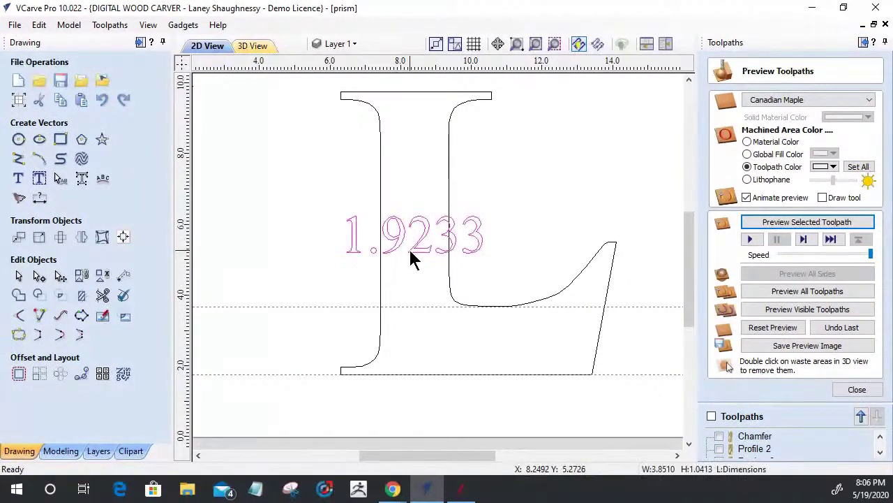
key(Delete)
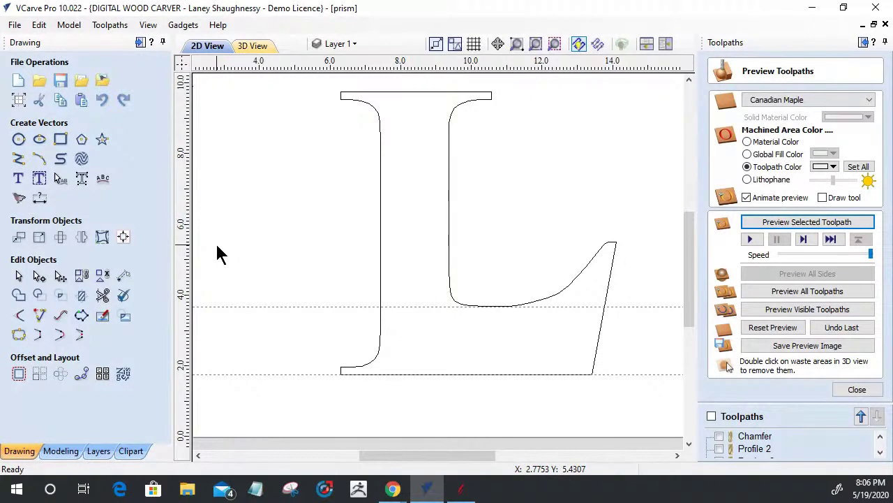
click(844, 391)
Calculate a prism toolpath for the reshaped L, 0.75 inches deep with the 0.5 V-bit, and preview it on reset material.
click(548, 300)
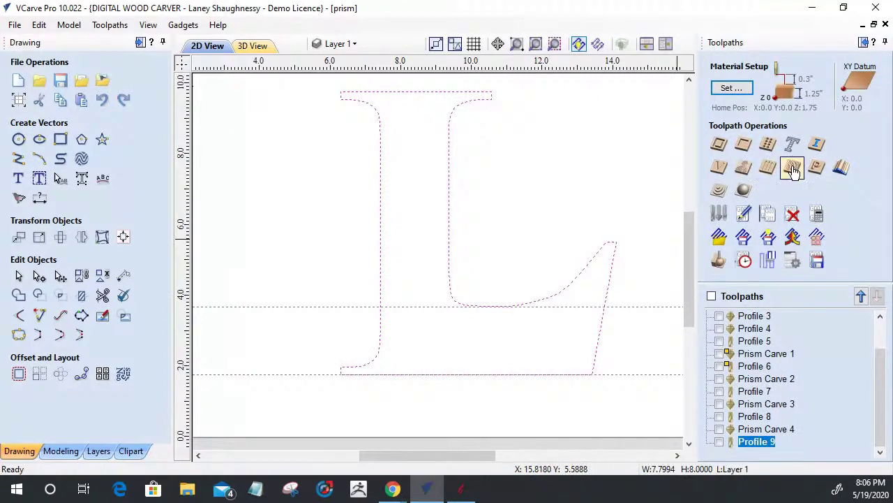
click(815, 171)
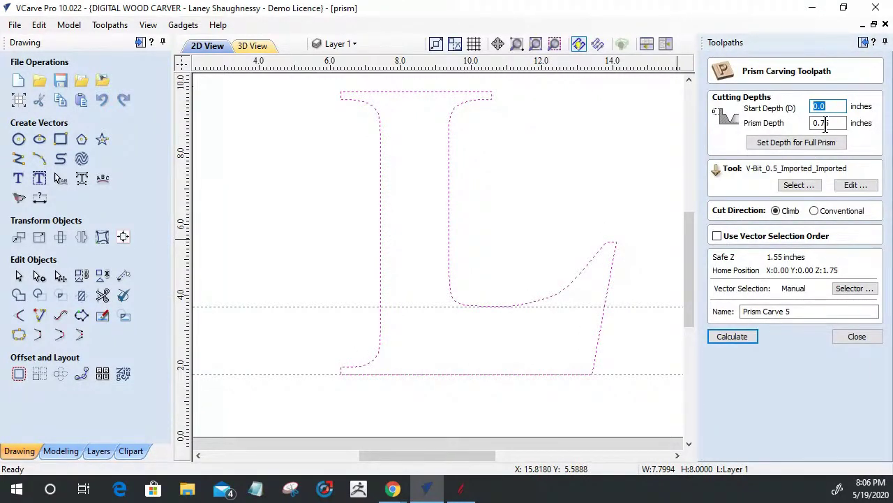
click(719, 338)
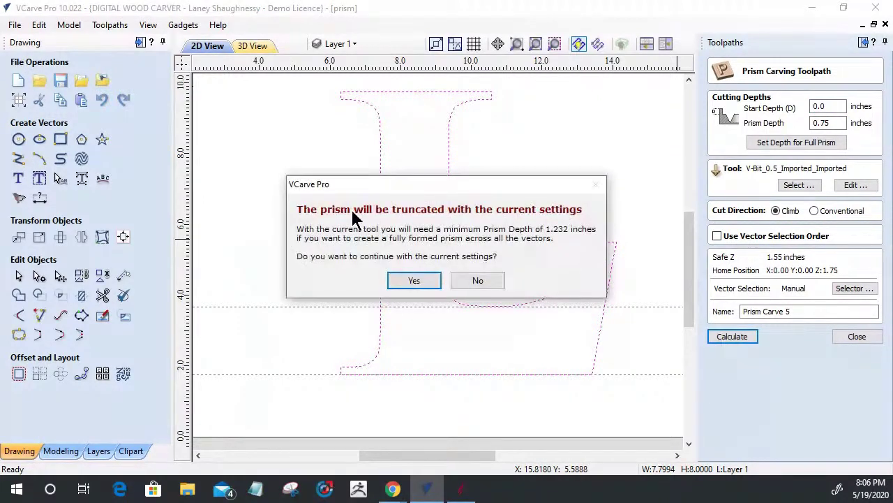
click(406, 280)
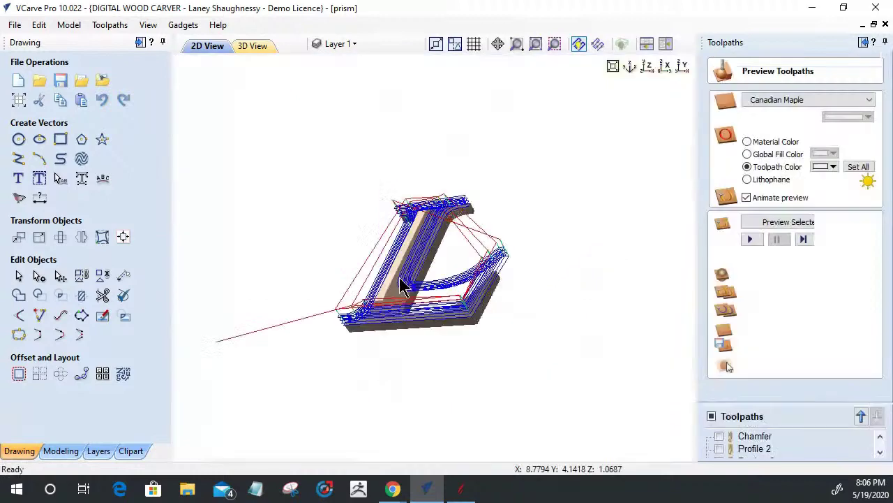
click(772, 328)
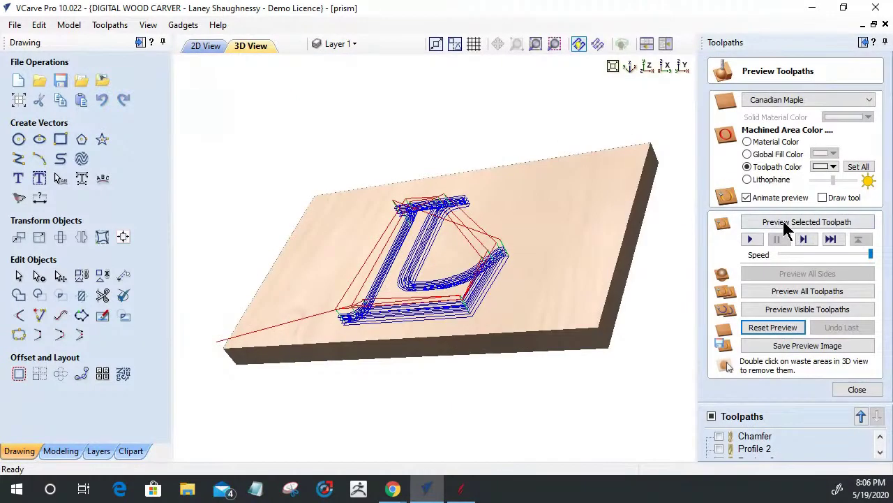
click(786, 223)
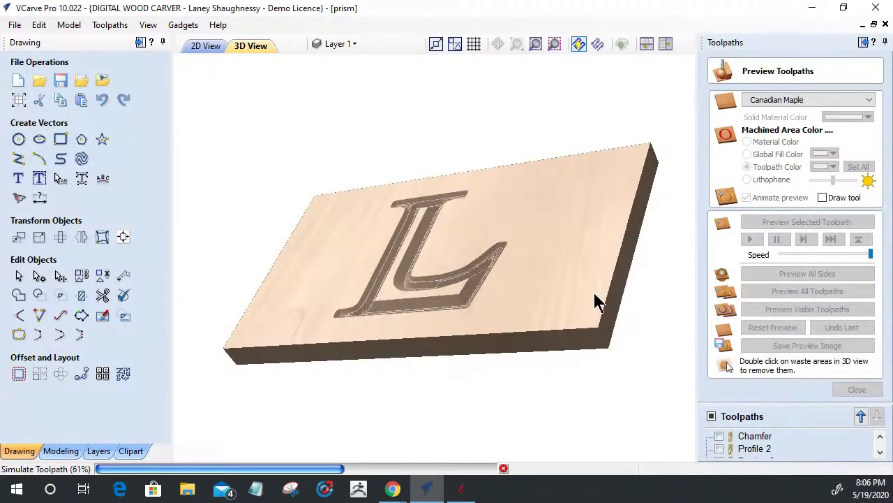
drag(449, 309, 452, 381)
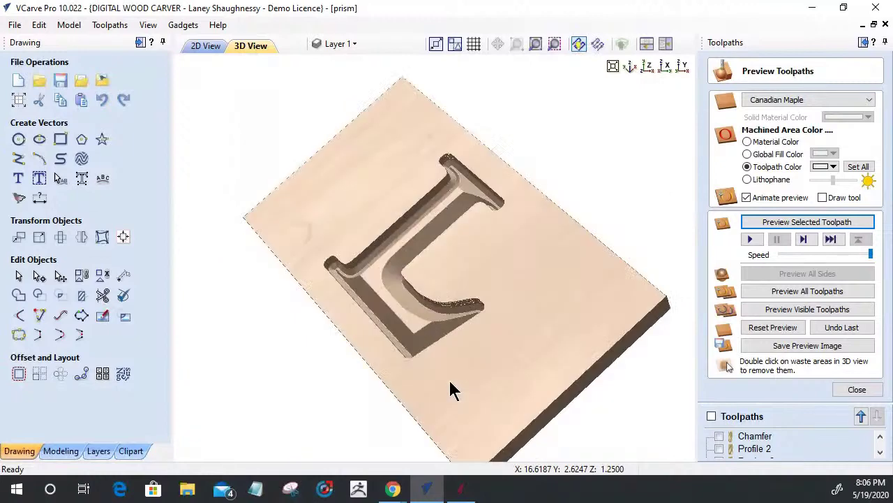
Calculate and preview an outside profile toolpath around the reshaped L, 1.25 inches deep with the 0.25-inch end mill.
click(202, 47)
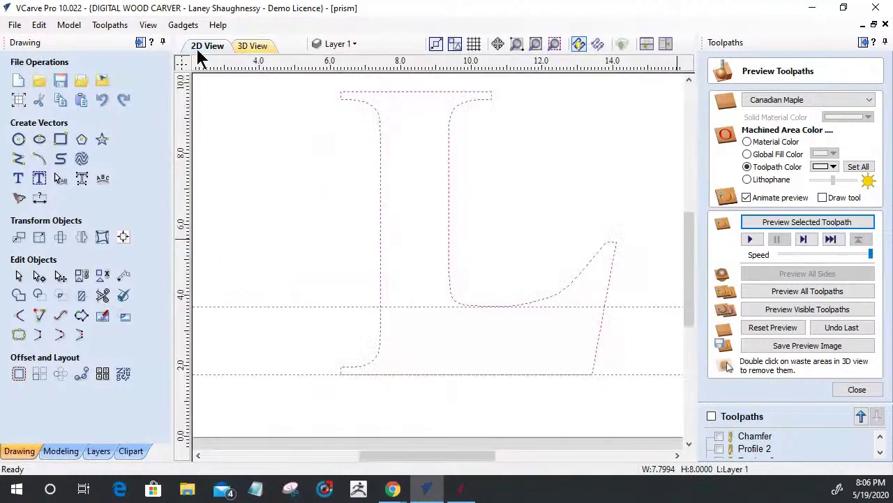
click(841, 389)
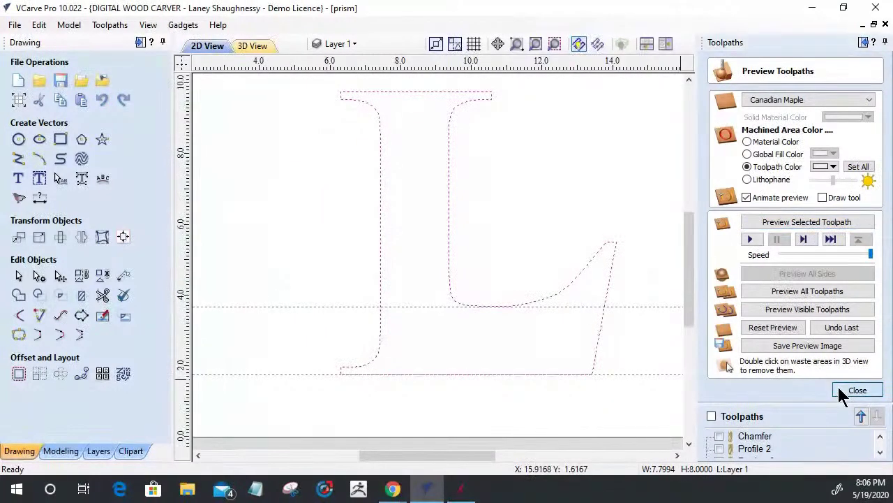
click(717, 146)
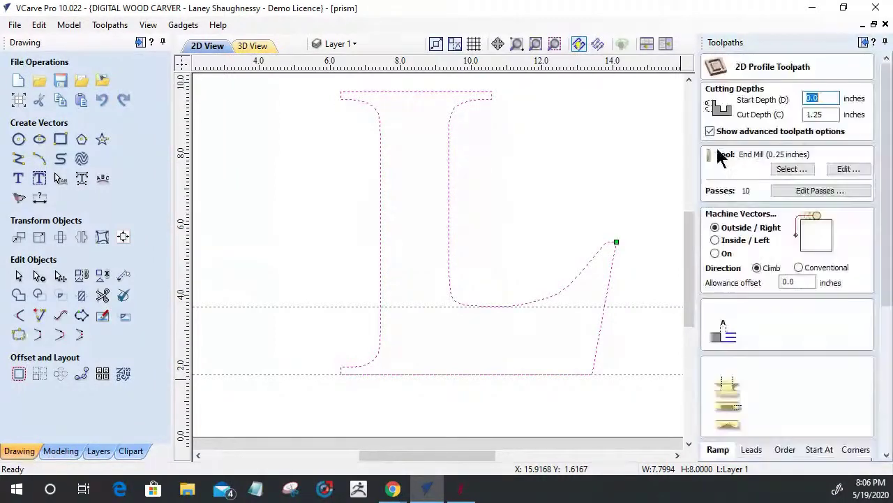
scroll(884, 296, down, 5)
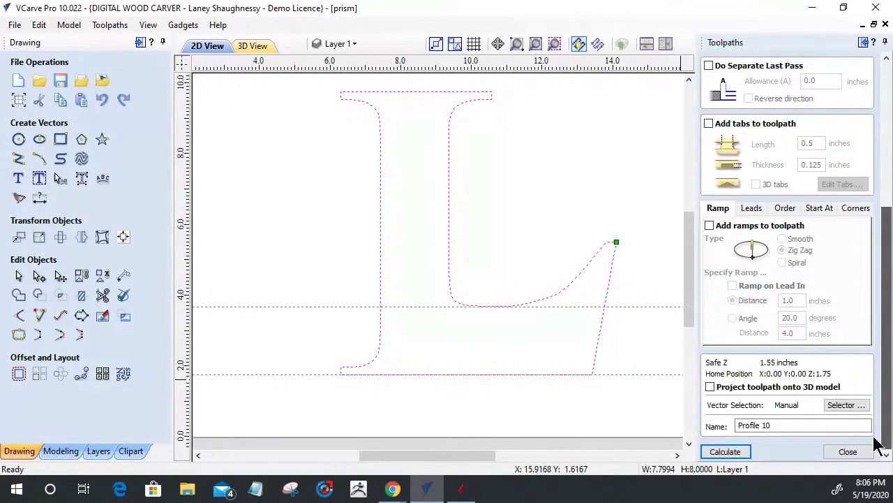
click(724, 452)
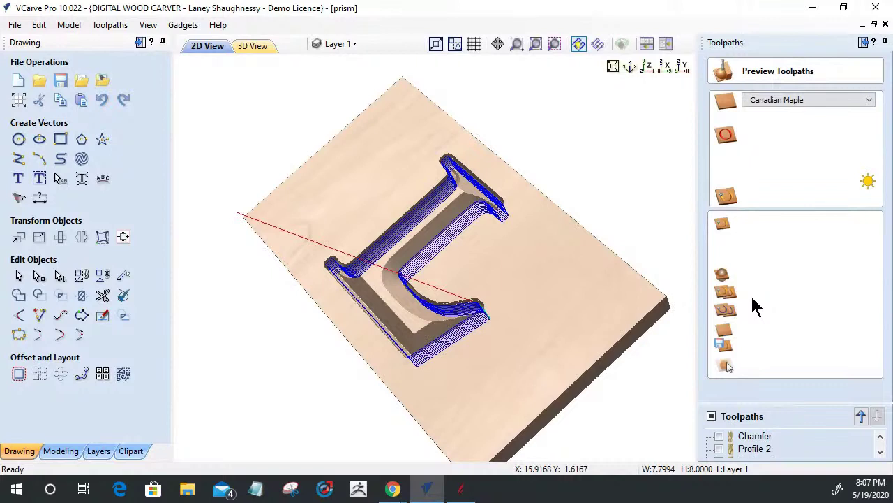
click(790, 223)
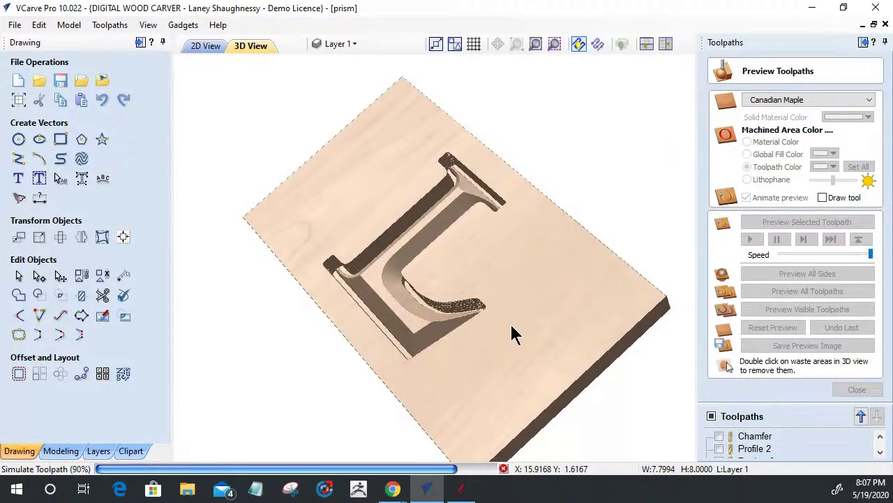
Remove the waste material around the L in the preview, examine the prism's facets and serifs up close, and close the preview.
double_click(457, 324)
drag(368, 325, 384, 233)
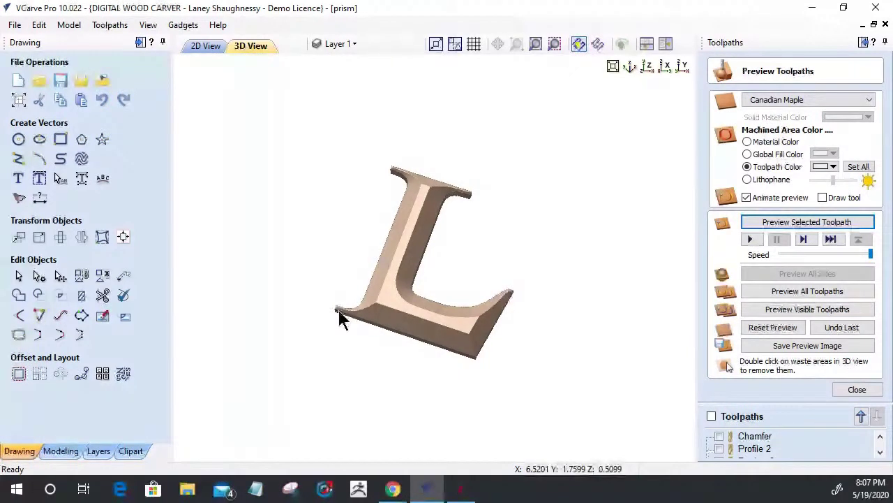
scroll(339, 318, up, 5)
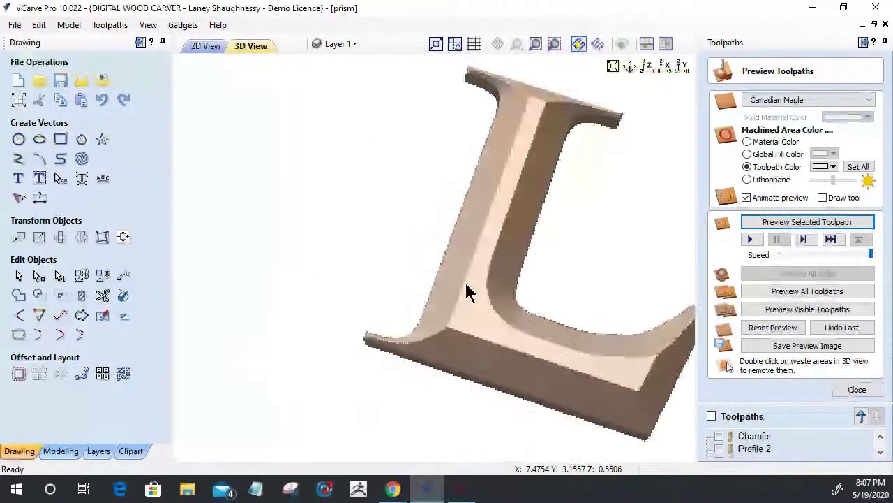
drag(468, 292, 407, 343)
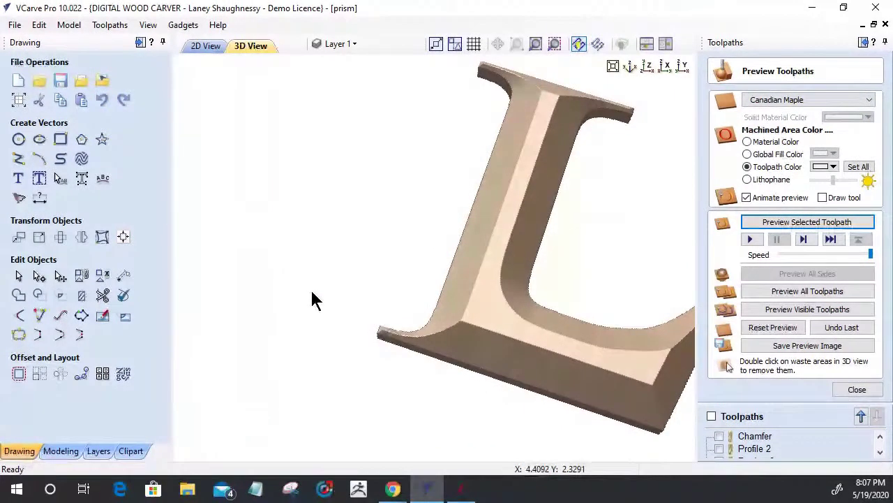
scroll(313, 300, down, 3)
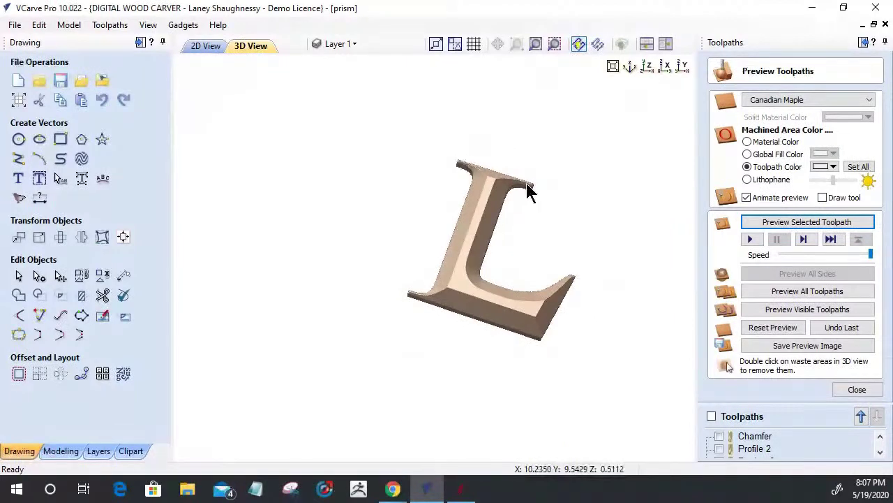
click(847, 393)
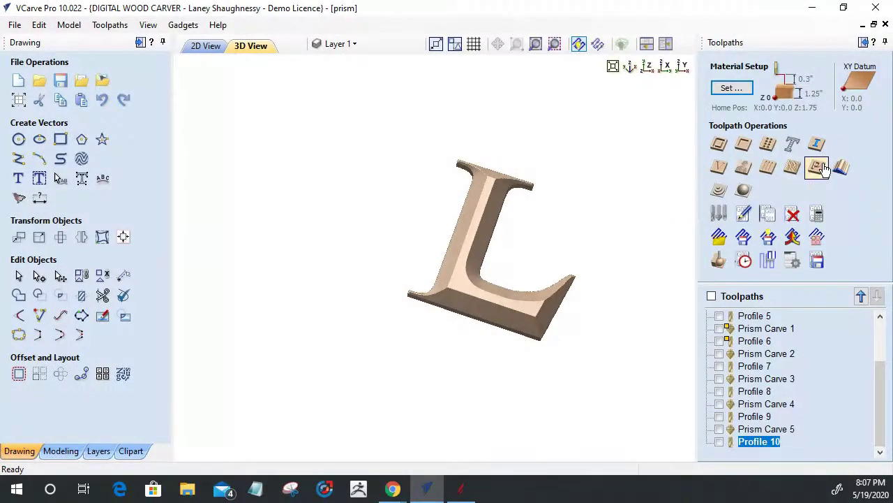
Calculate a prism toolpath for the L at the full prism depth of 1.2321 inches with the 0.5 V-bit, and preview it on reset material.
click(815, 166)
click(805, 142)
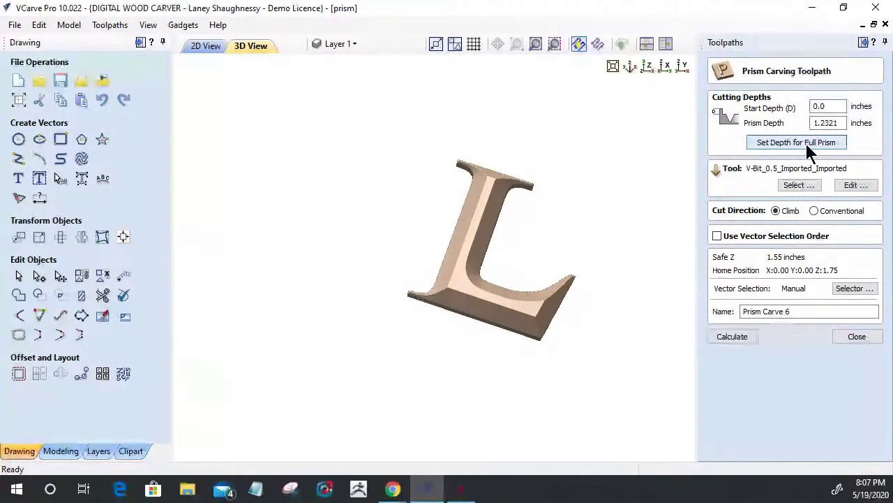
click(720, 332)
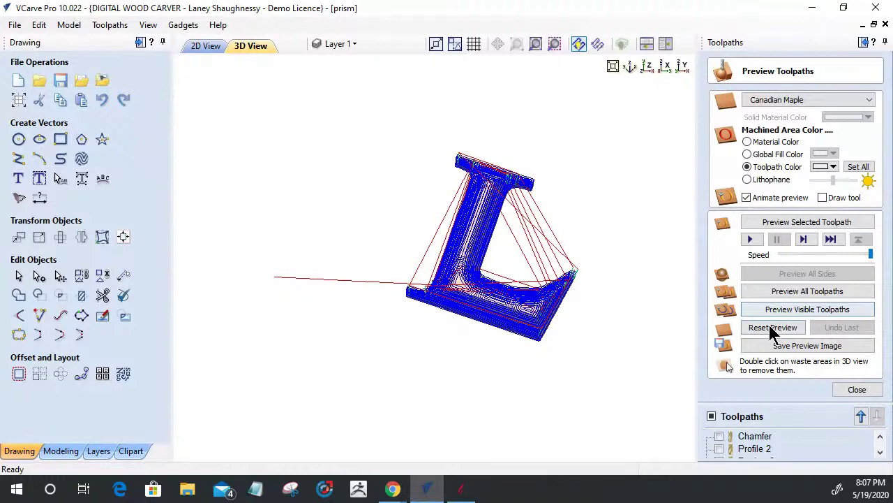
click(761, 328)
click(789, 222)
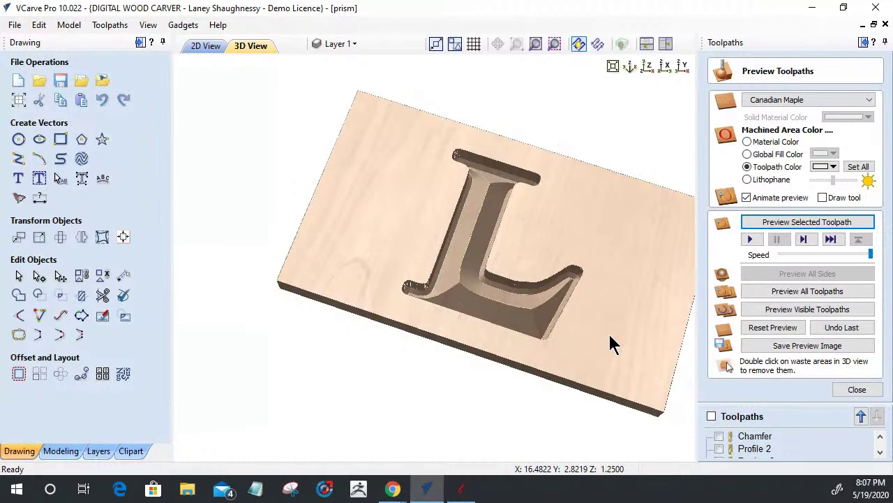
click(856, 389)
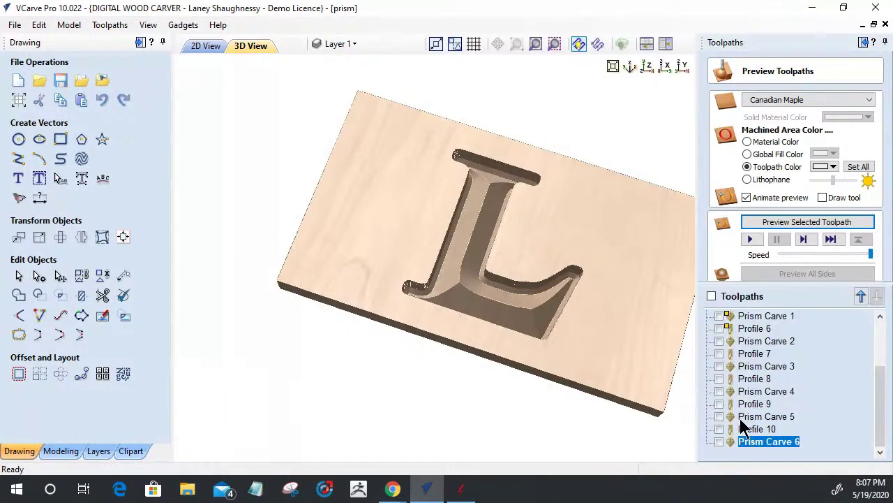
Preview the Profile 10 toolpath and remove the waste material around the letter L.
click(750, 428)
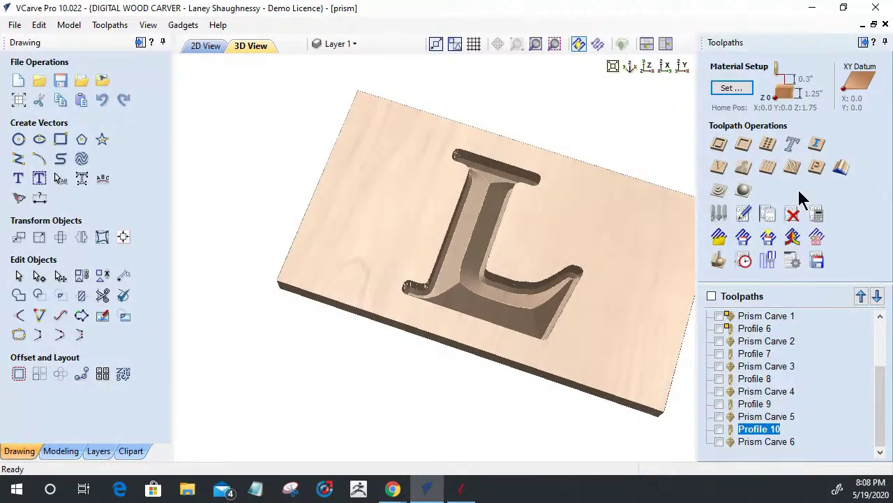
click(718, 260)
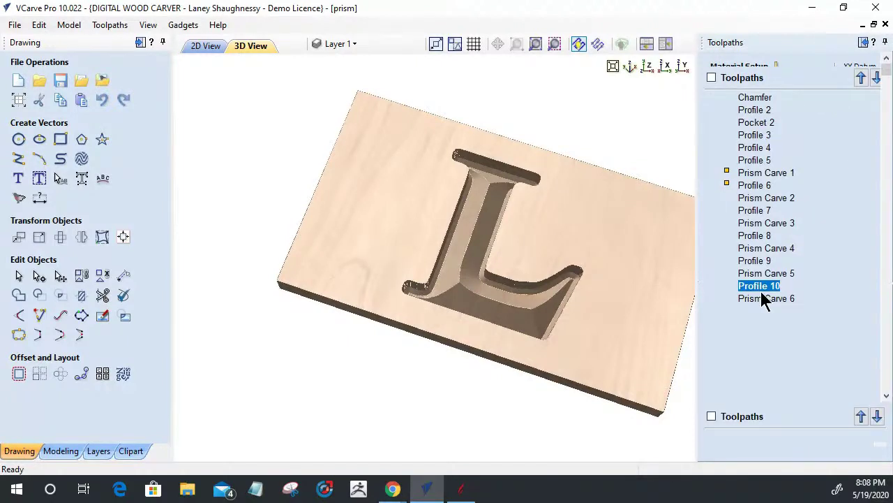
click(774, 220)
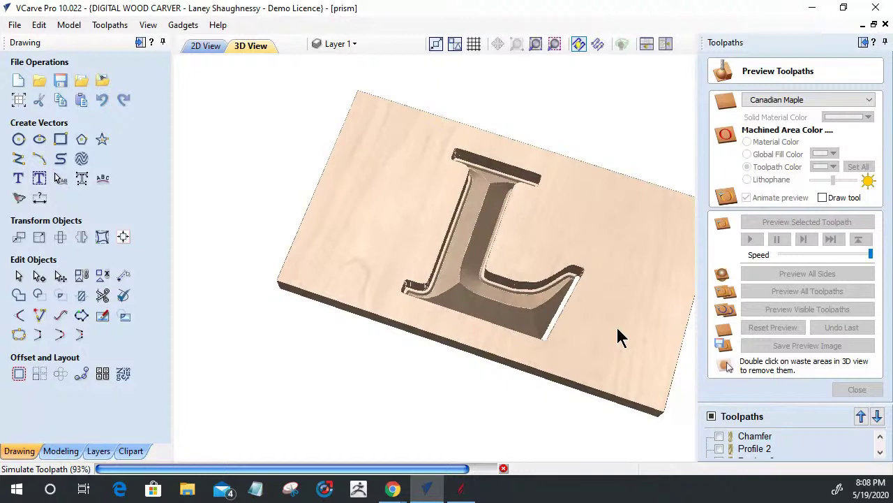
double_click(442, 338)
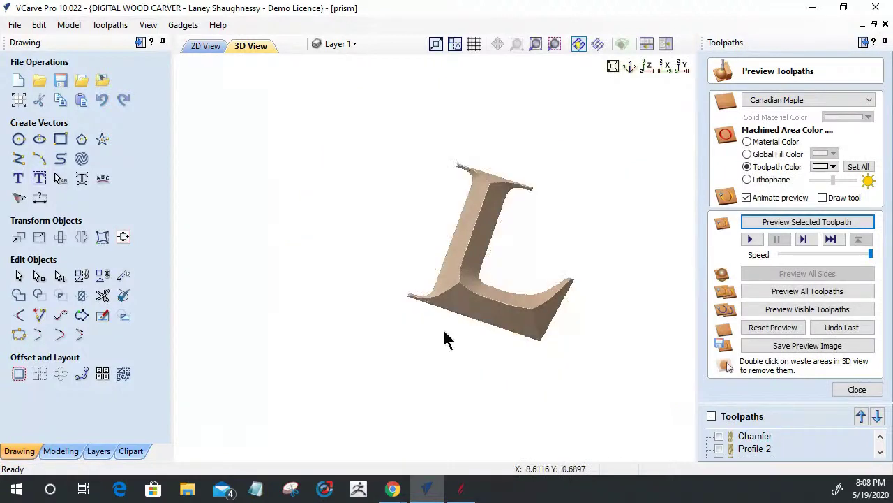
Examine the carved letter L from several angles, compare it with the H model in Aspire, and close the VCarve Pro preview.
drag(495, 315, 469, 280)
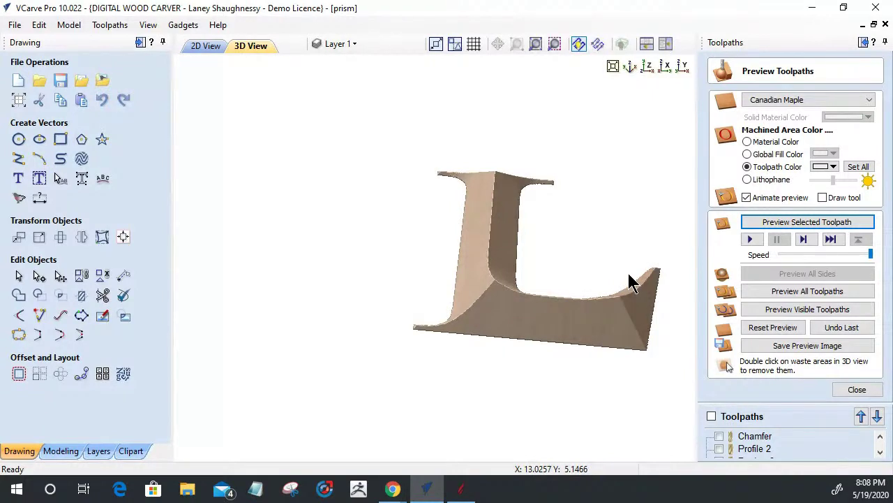
drag(630, 280, 299, 255)
mouse_move(547, 333)
mouse_down()
mouse_move(413, 301)
mouse_move(548, 316)
mouse_up()
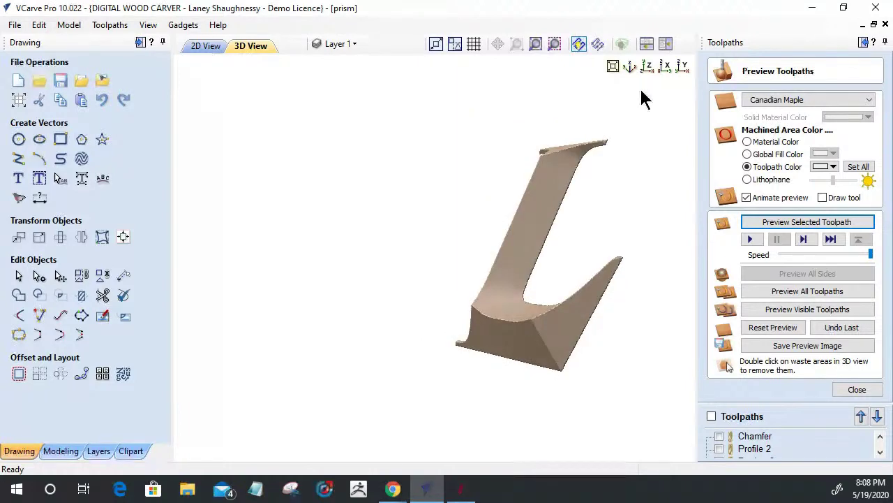
drag(502, 234, 412, 60)
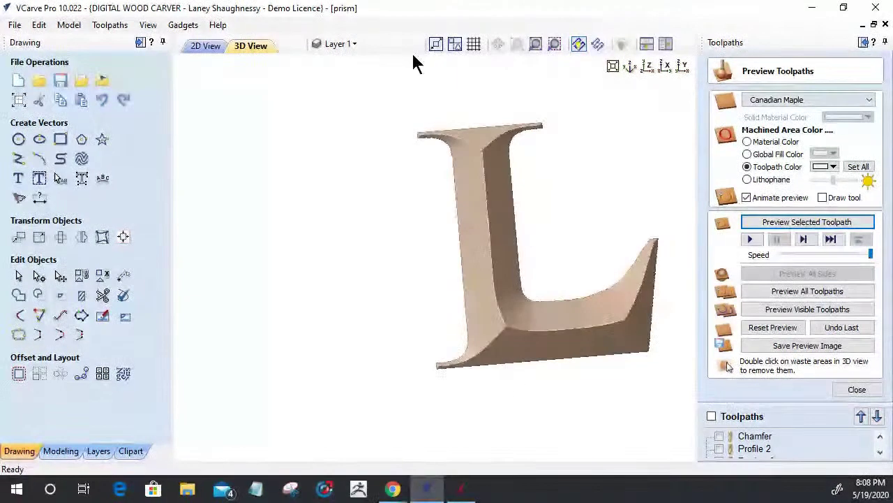
mouse_move(455, 497)
click(455, 496)
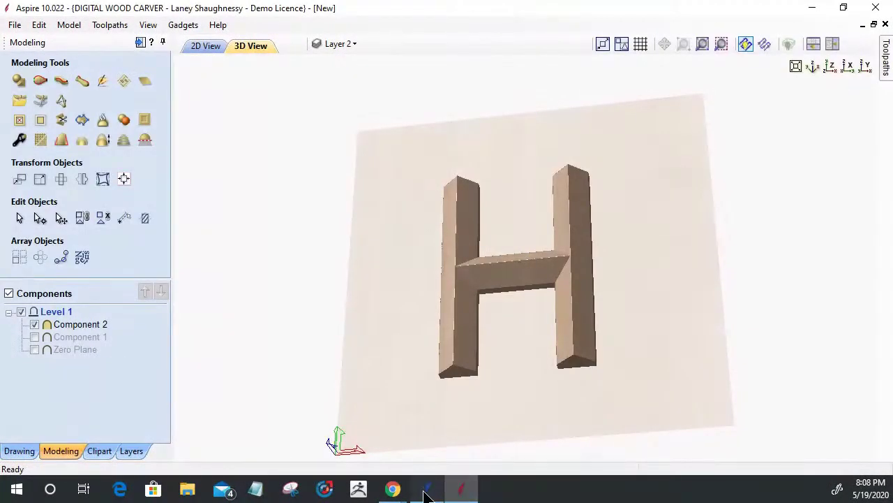
click(427, 494)
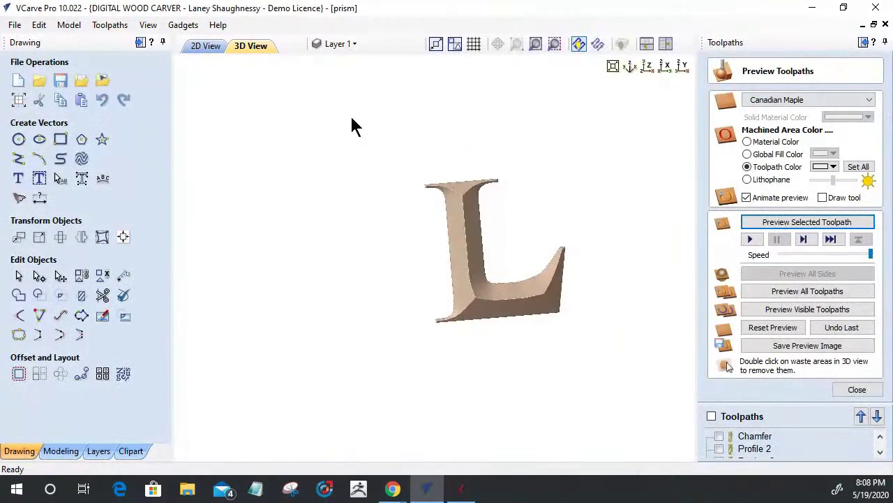
drag(564, 307, 329, 185)
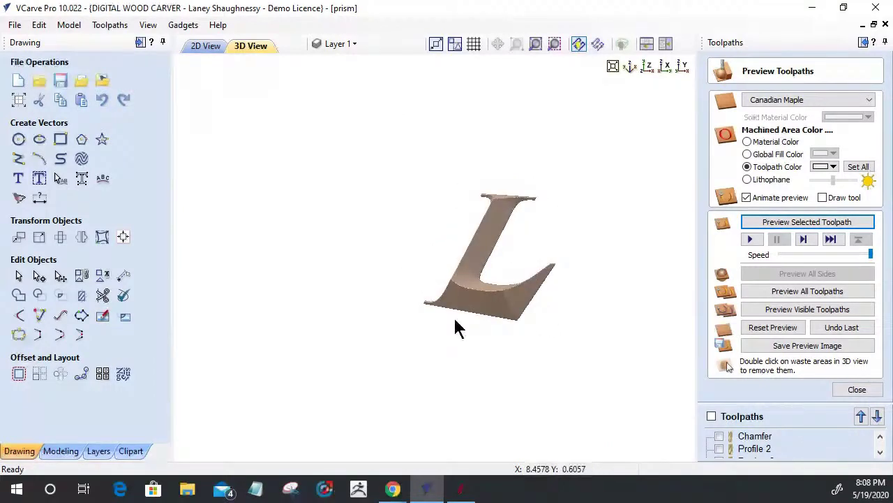
drag(455, 327, 312, 427)
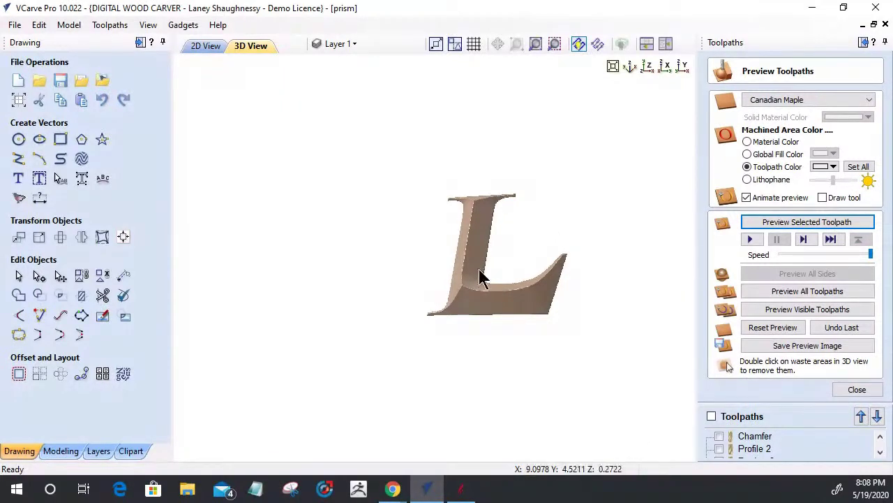
drag(513, 300, 576, 313)
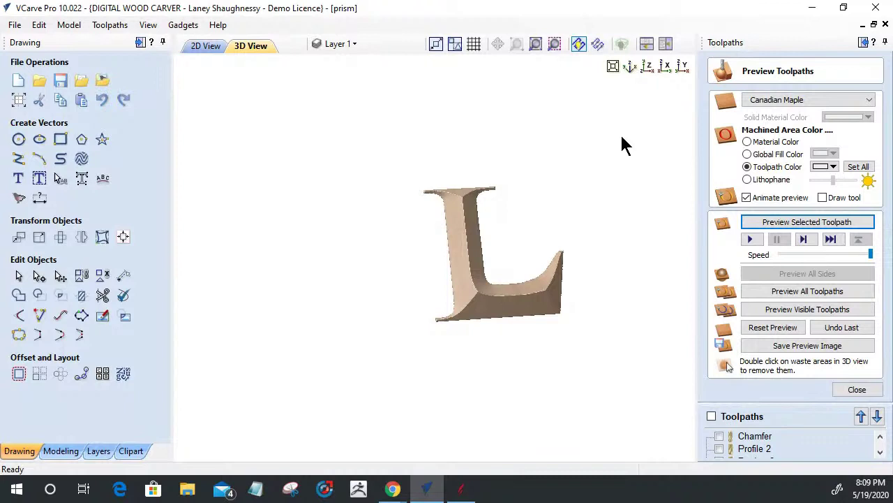
drag(507, 290, 479, 256)
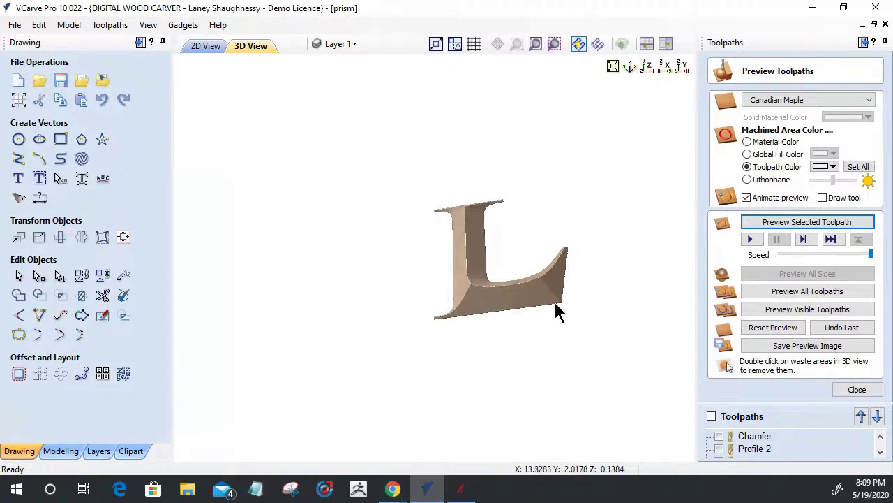
mouse_move(556, 312)
mouse_down()
mouse_move(391, 163)
mouse_move(522, 243)
mouse_move(540, 318)
mouse_up()
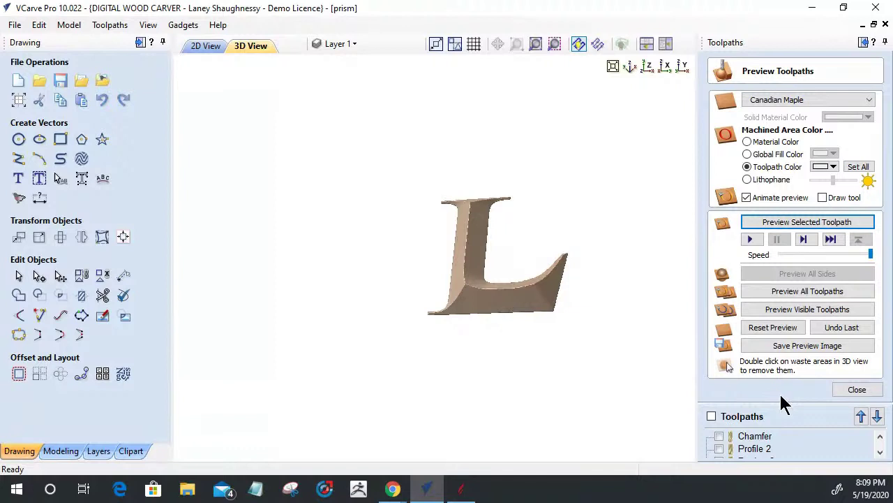
click(859, 389)
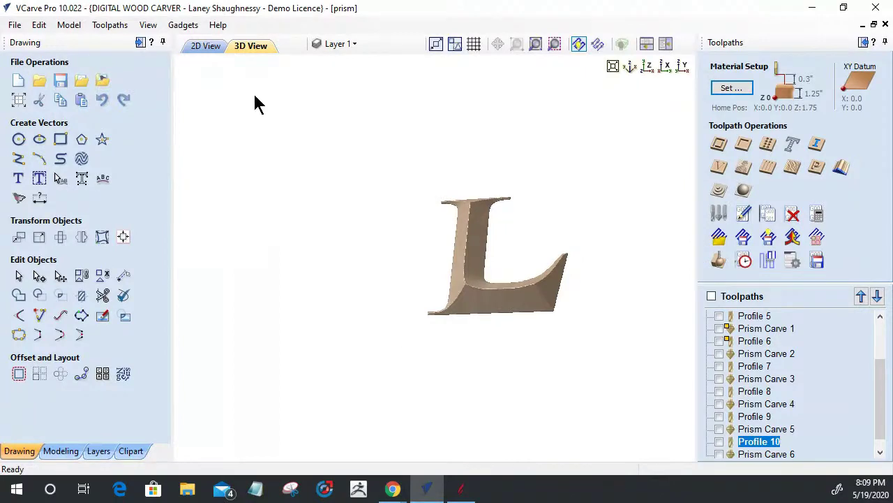
Remove the horizontal guidelines and delete the letter L vector from the 2D drawing.
click(206, 45)
scroll(392, 206, down, 3)
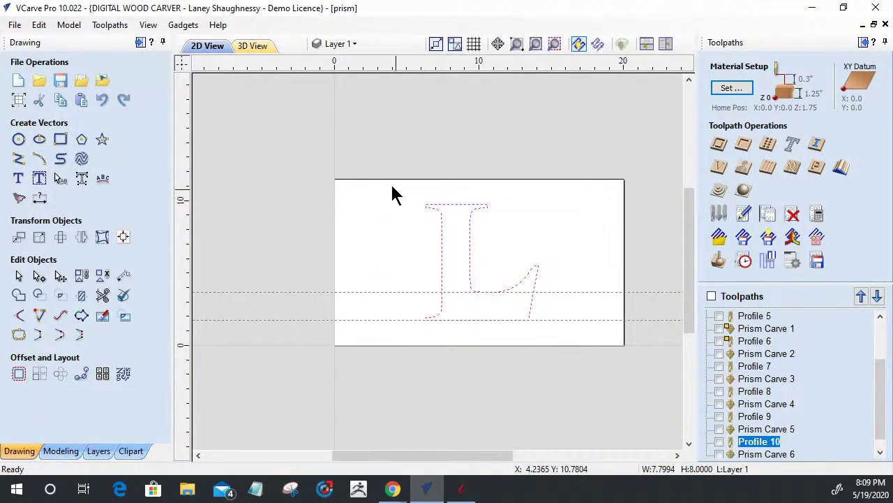
scroll(393, 193, down, 2)
drag(348, 284, 210, 64)
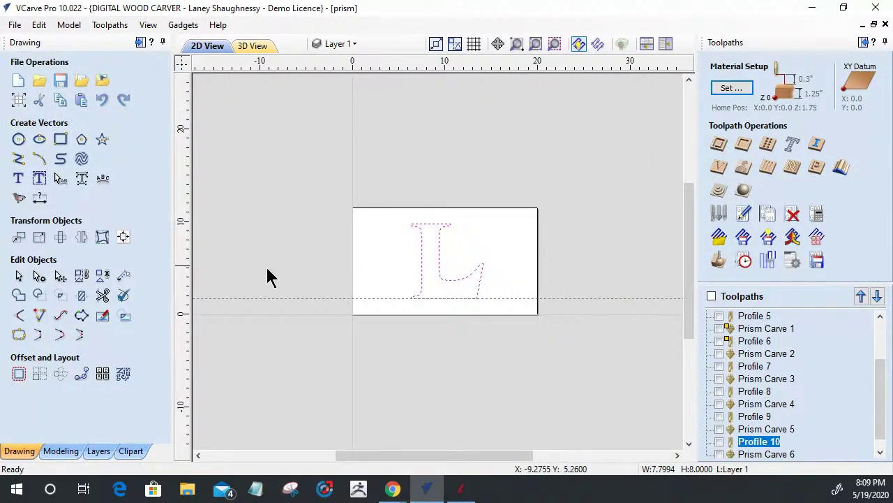
drag(266, 297, 292, 70)
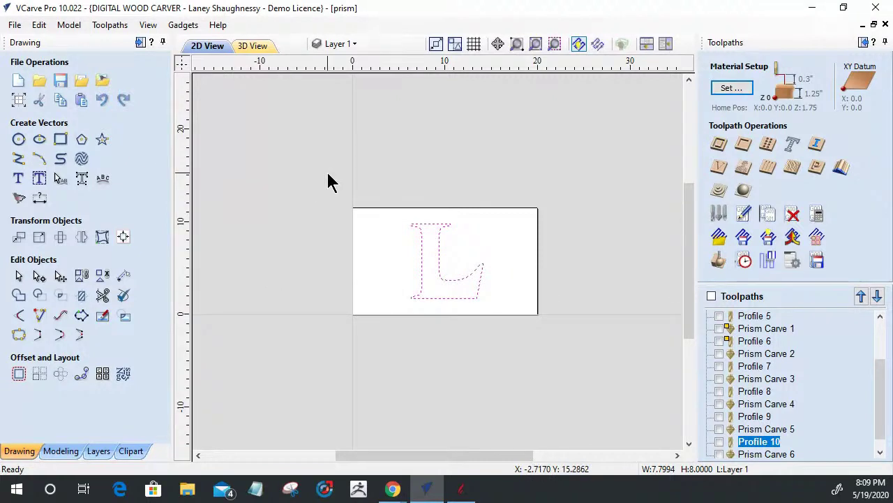
key(Delete)
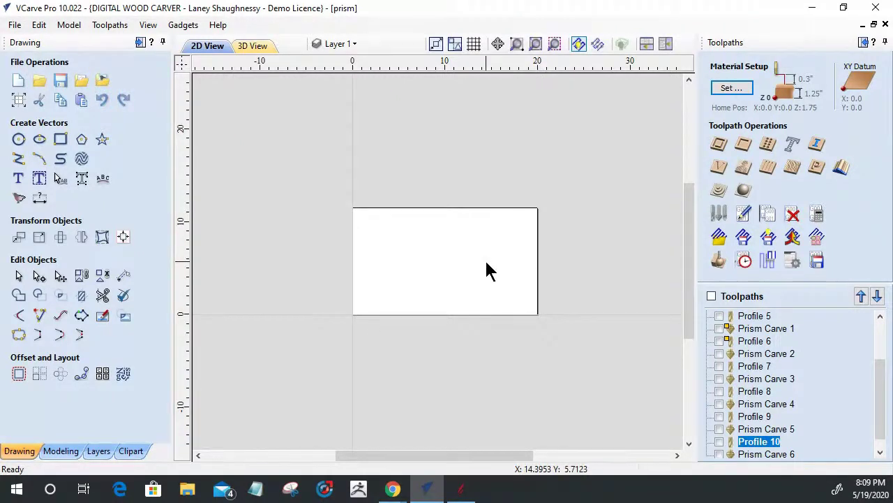
Draw a five-pointed star on the empty board with a 3.5-inch outer radius and a 35% inner radius.
click(103, 142)
mouse_move(432, 253)
mouse_down()
mouse_move(462, 269)
mouse_move(454, 279)
mouse_up()
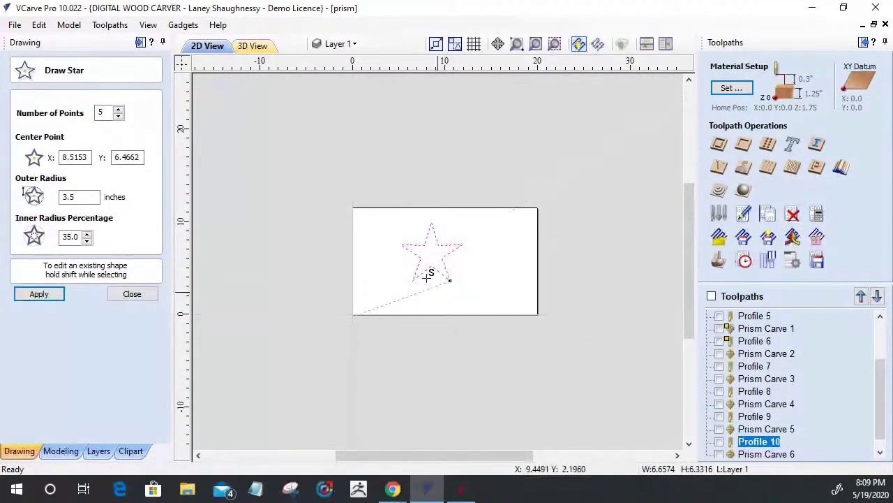
click(129, 294)
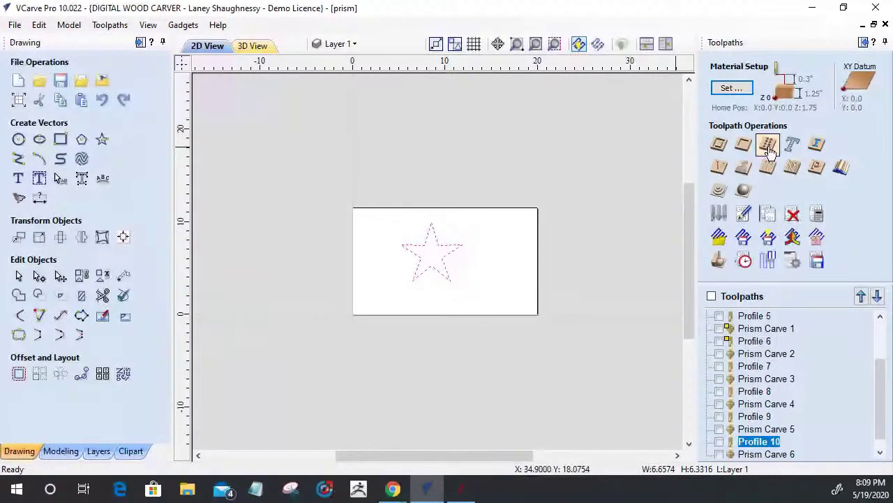
Calculate a Prism Carving toolpath for the star at full prism depth with the 0.5 V-bit and preview the cut.
click(818, 168)
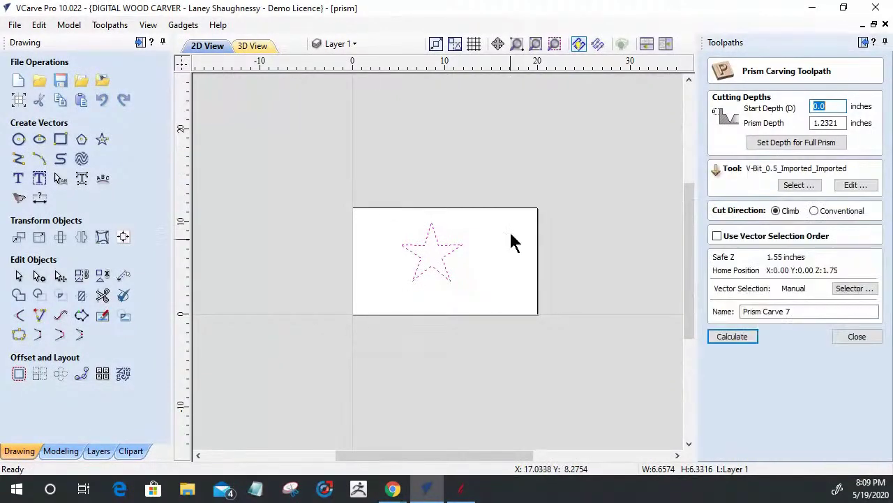
click(768, 141)
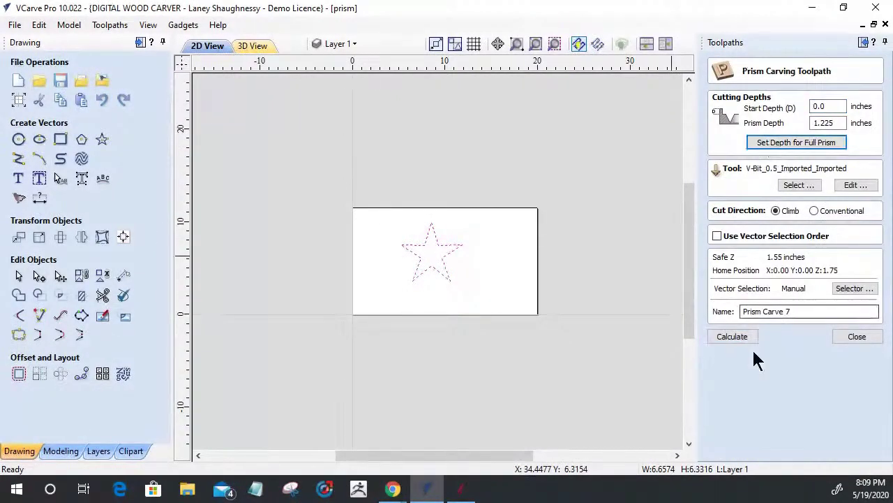
click(732, 336)
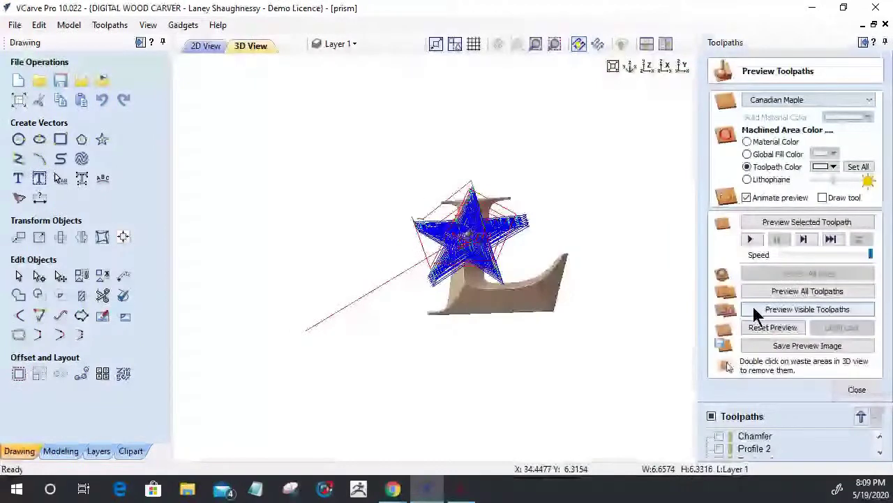
click(754, 309)
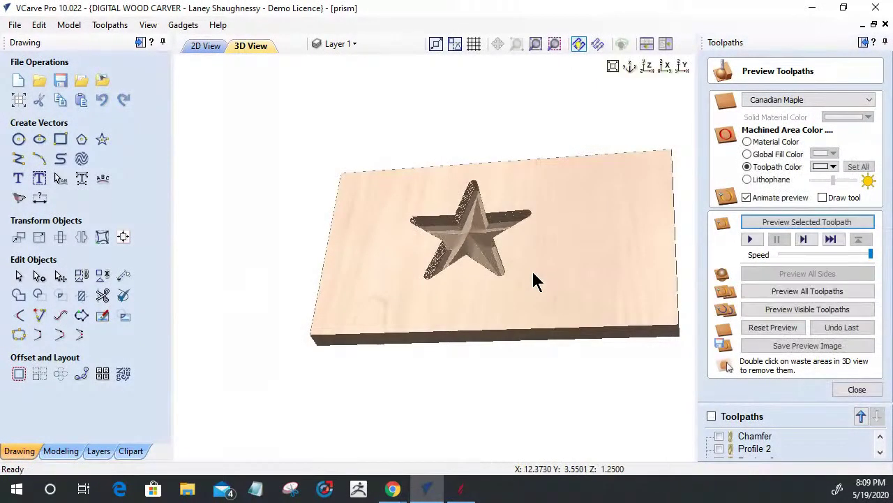
click(842, 385)
Calculate an outside profile toolpath 1.25 inches deep around the star with the 0.25-inch end mill, preview it and remove the waste material.
click(203, 46)
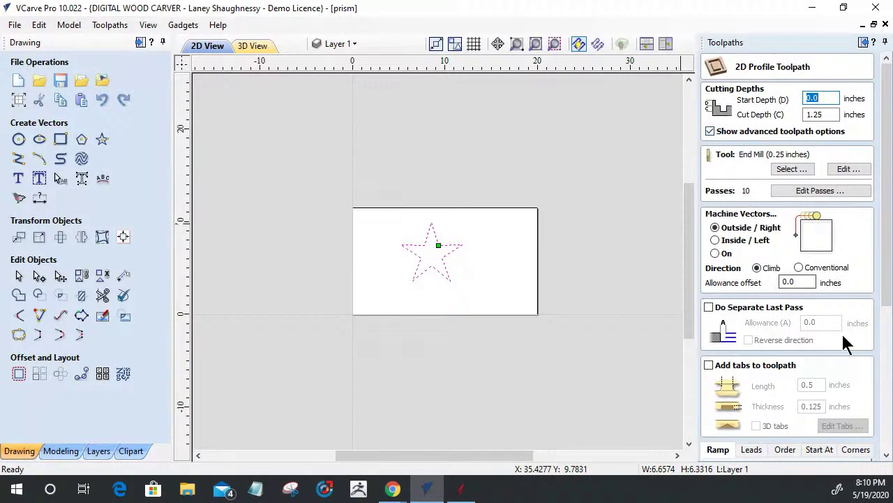
drag(885, 279, 886, 433)
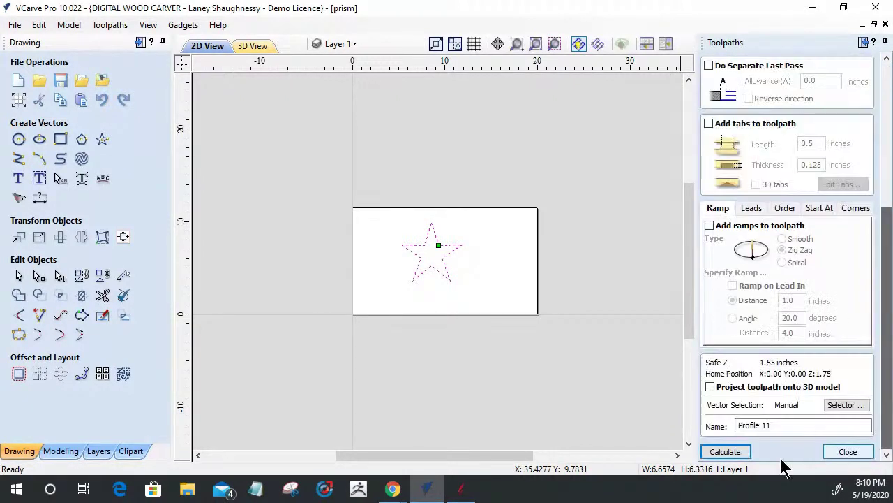
click(726, 454)
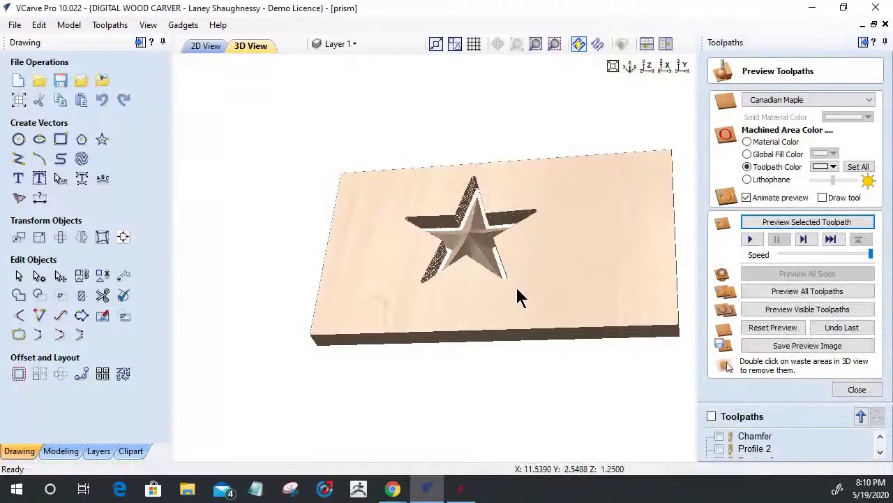
double_click(517, 297)
Examine the raised ridges and points of the cut-out star from several angles and close the preview.
drag(481, 241, 499, 321)
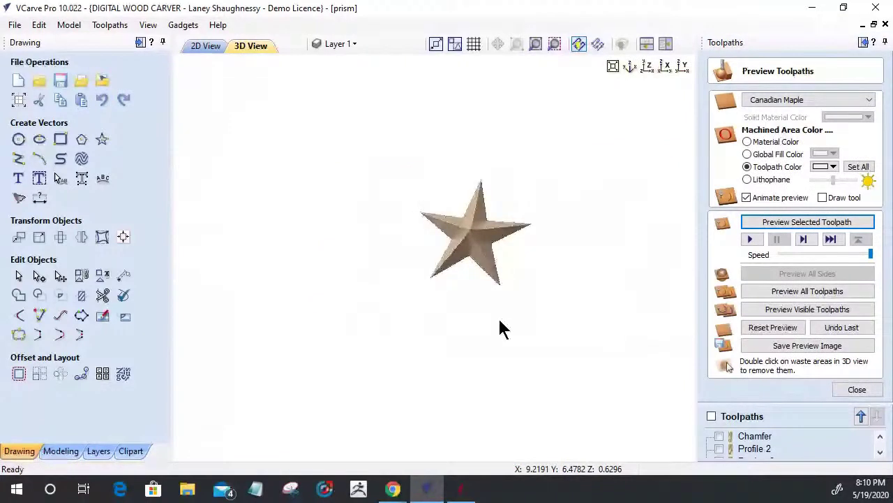
scroll(475, 244, up, 5)
drag(545, 209, 503, 295)
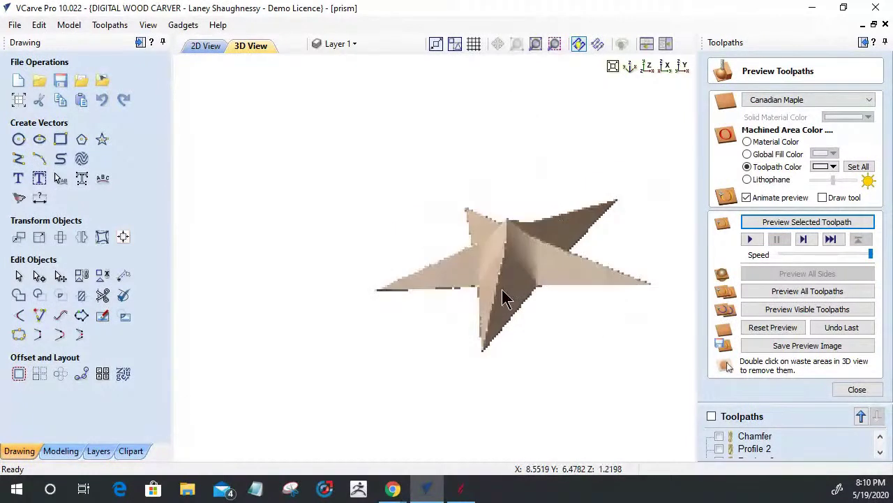
drag(487, 335, 522, 219)
drag(491, 313, 598, 295)
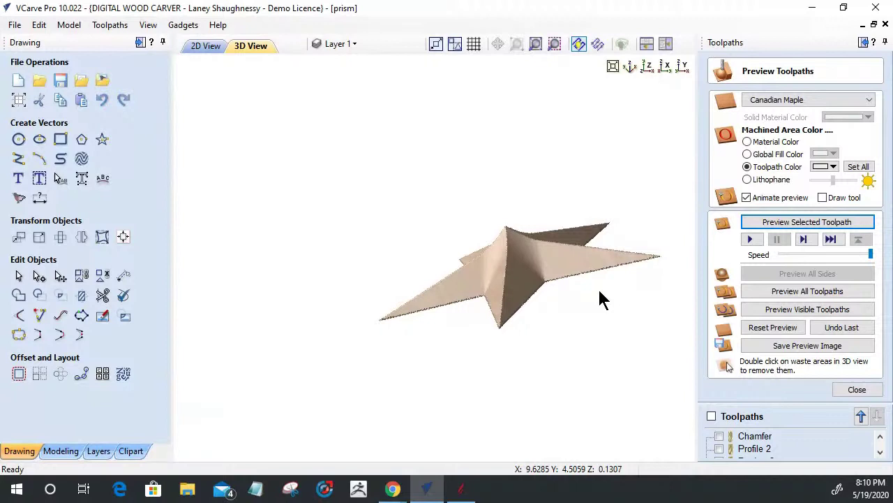
drag(447, 343, 448, 308)
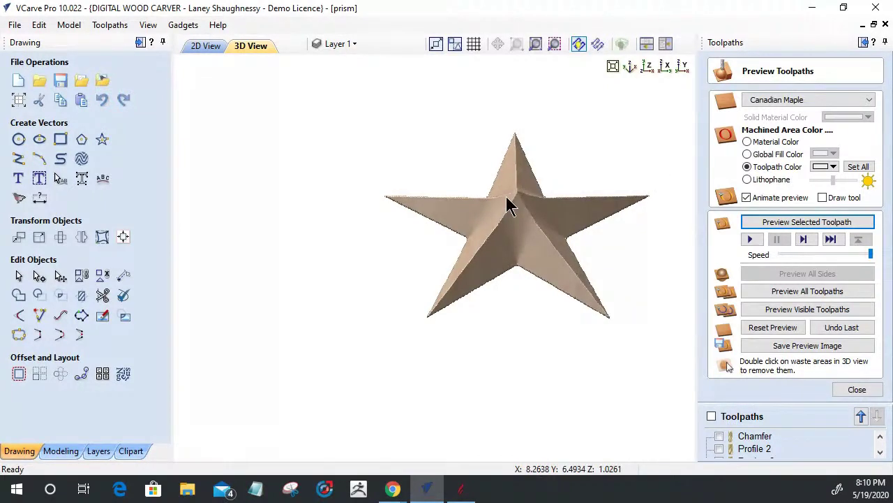
drag(450, 230, 622, 123)
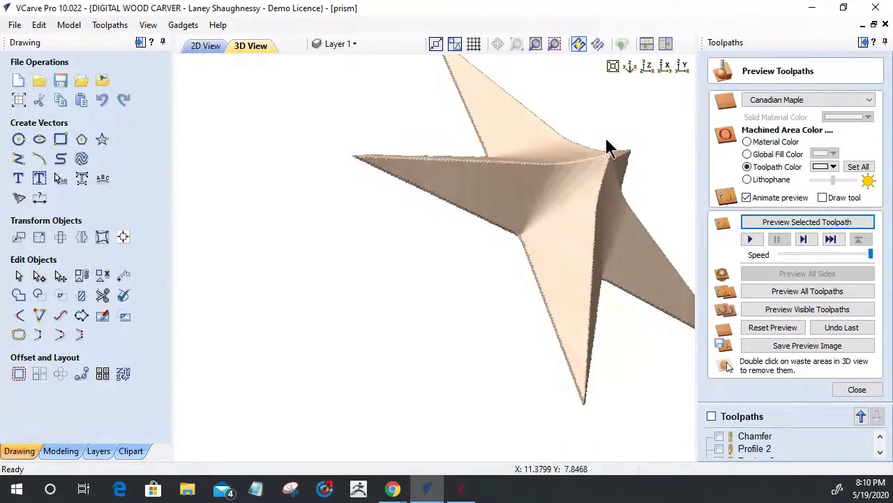
drag(381, 204, 685, 443)
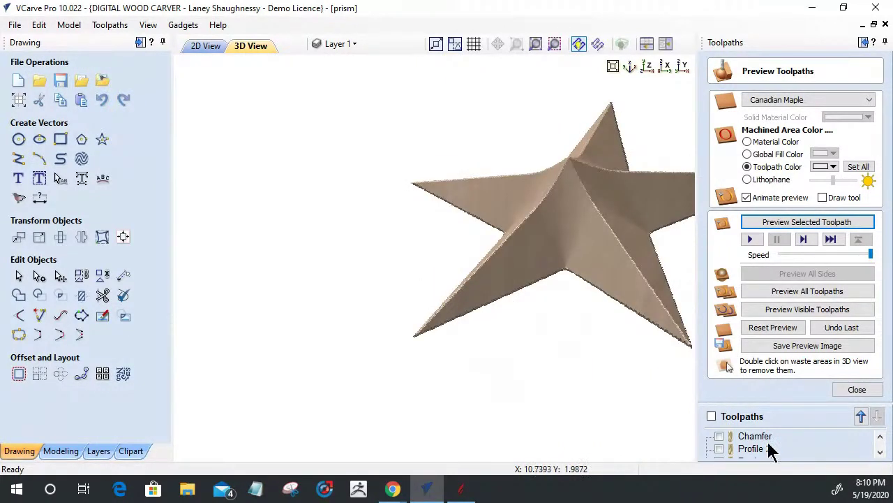
click(839, 393)
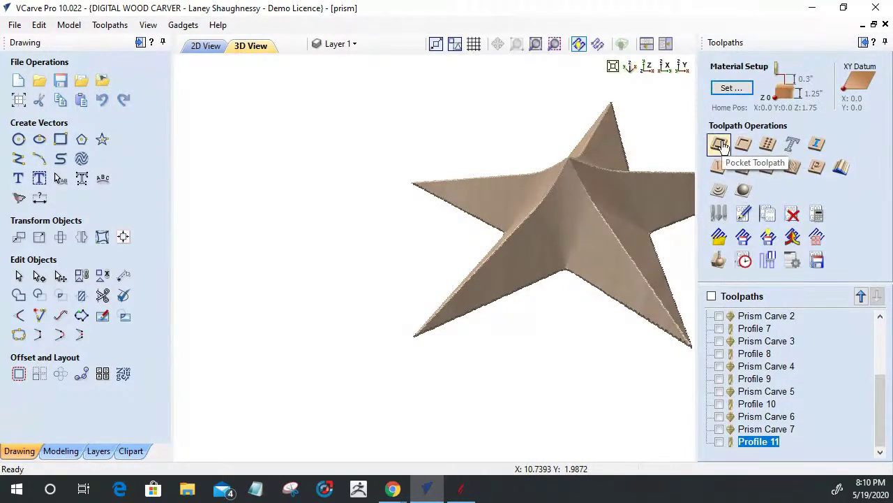
Calculate a Prism Carving toolpath for the star with a prism depth of 1.0 inch, accepting a truncated prism.
click(817, 166)
key(Tab)
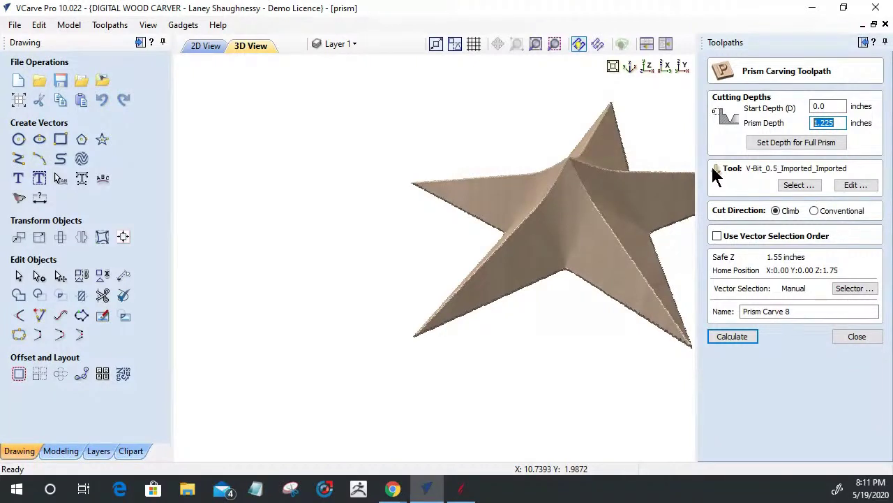
text(.)
text(1.)
text(0)
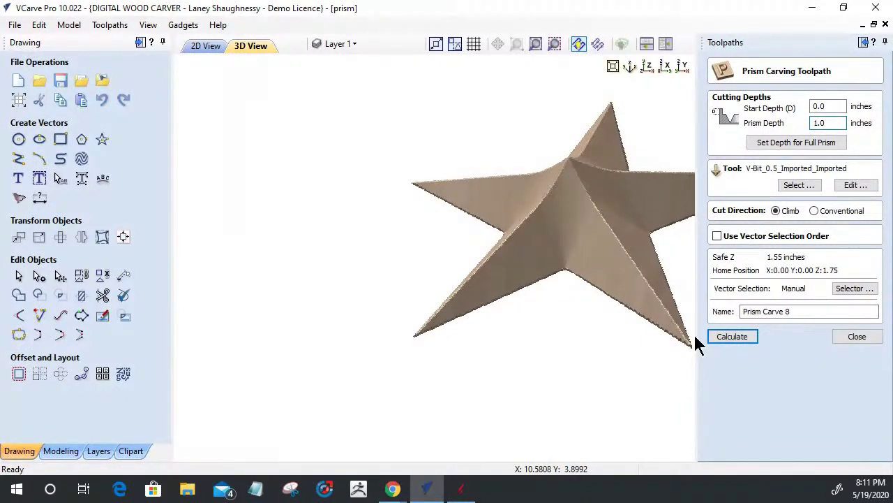
click(727, 336)
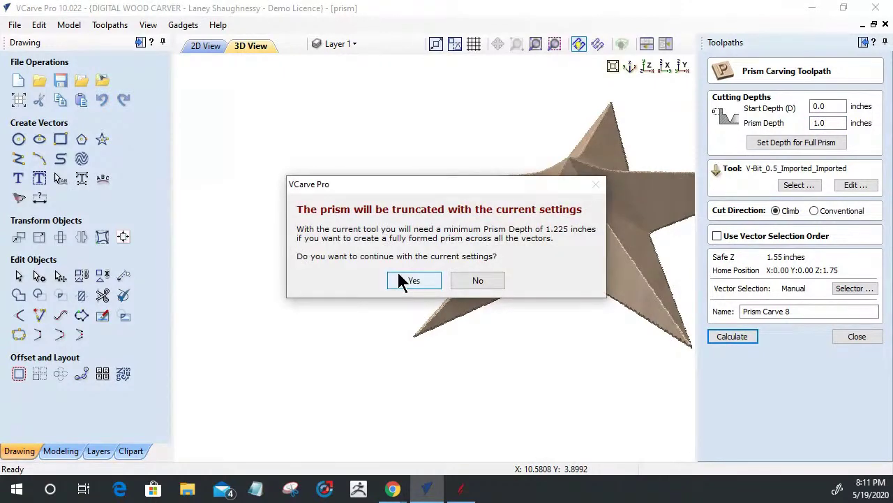
click(399, 279)
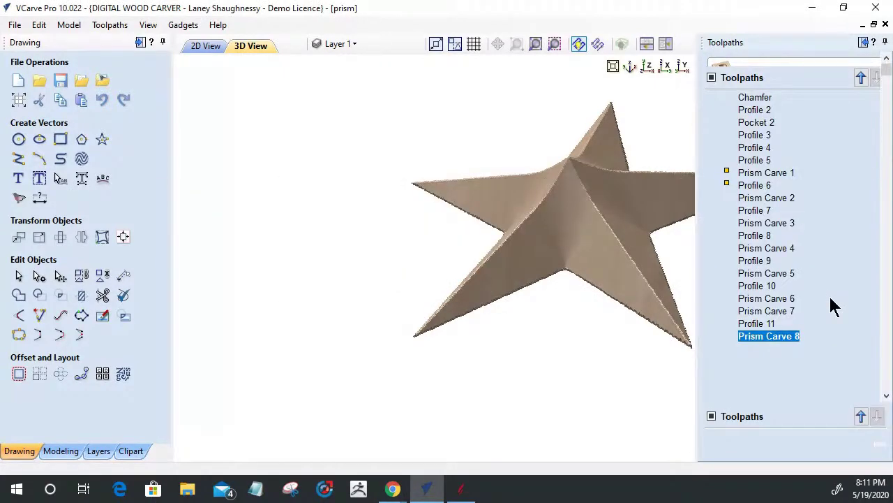
Reset the preview, simulate the new prism carving together with the star's outside profile cut, and remove the waste material.
click(771, 327)
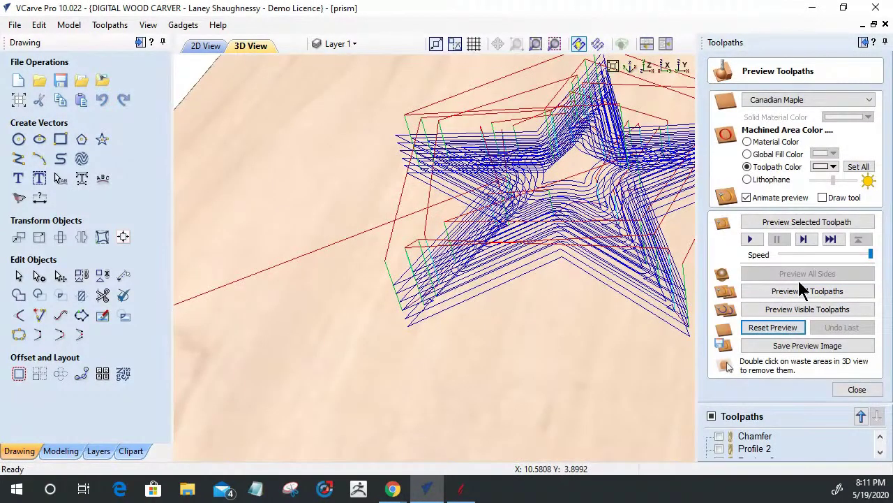
scroll(736, 435, down, 4)
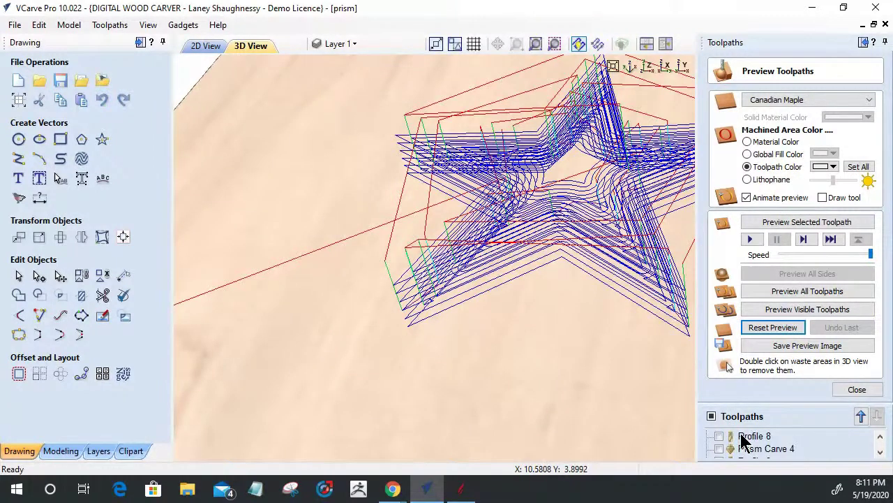
scroll(741, 438, down, 3)
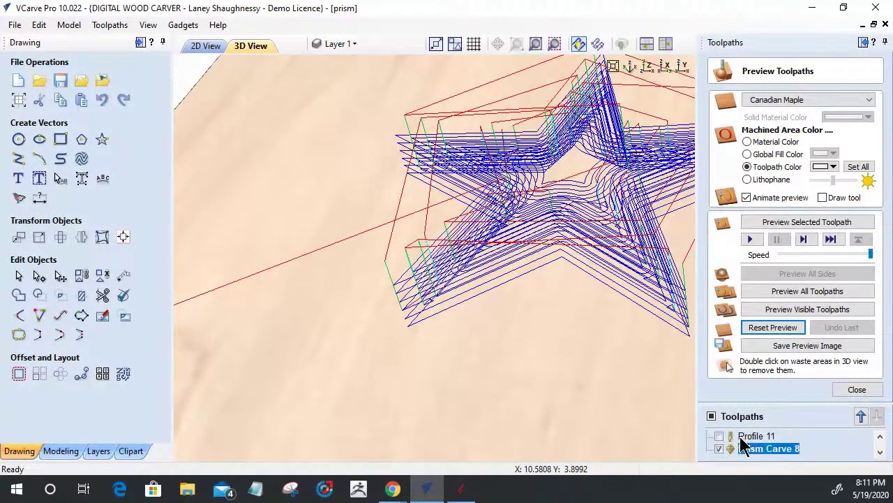
click(719, 437)
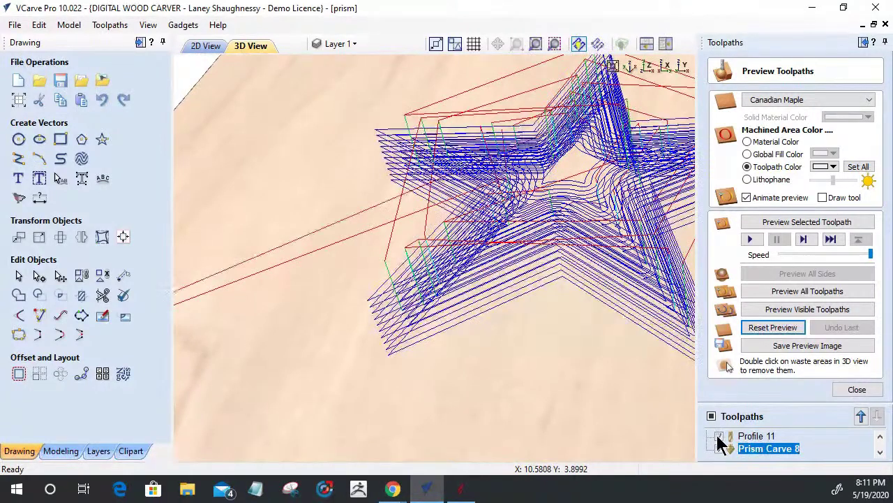
click(788, 309)
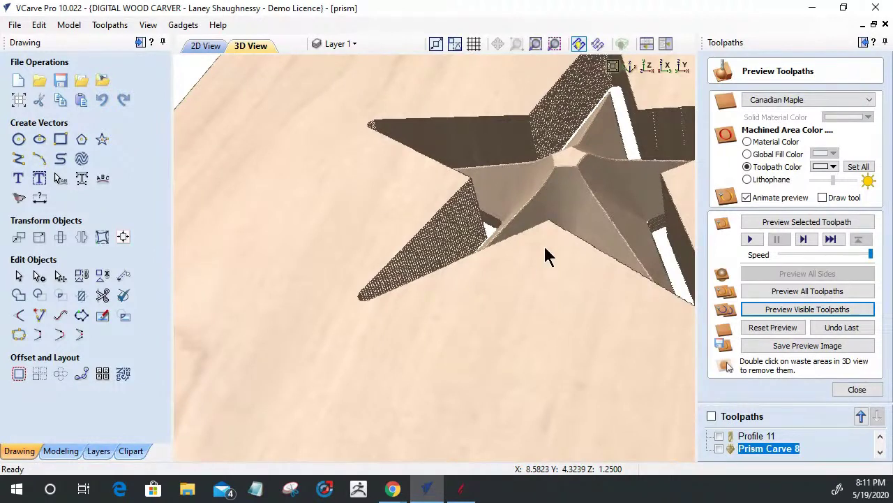
double_click(537, 284)
Examine the truncated star's center and outer edges from several angles and close the preview.
drag(538, 284, 581, 155)
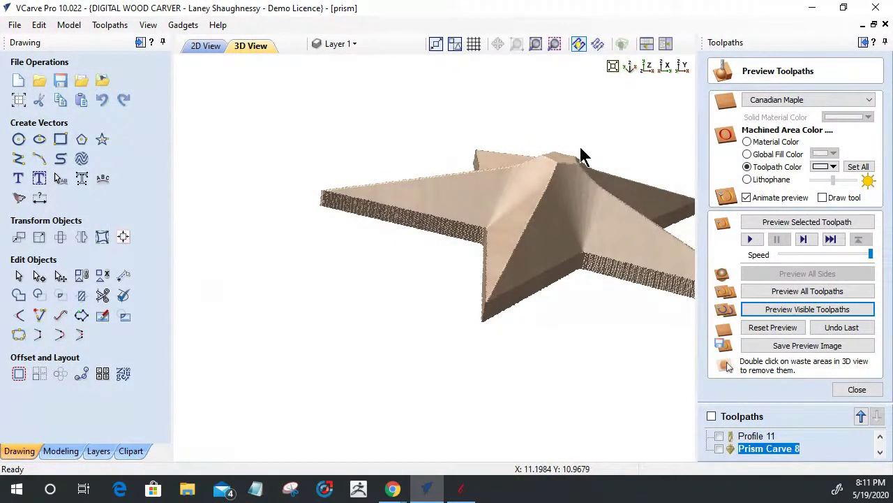
drag(549, 196, 558, 327)
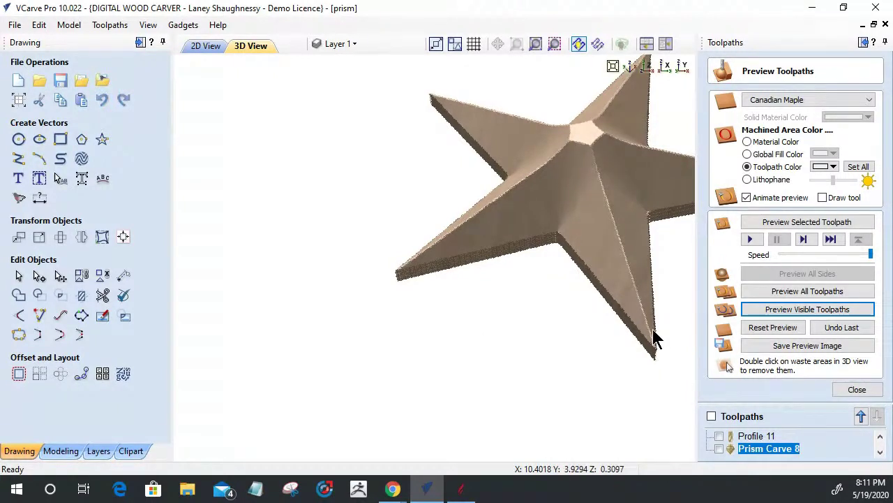
click(850, 391)
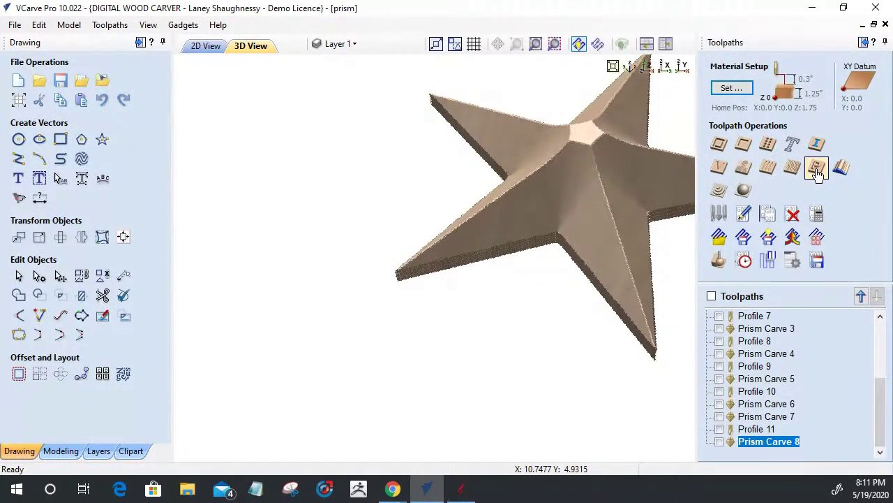
drag(609, 246, 538, 123)
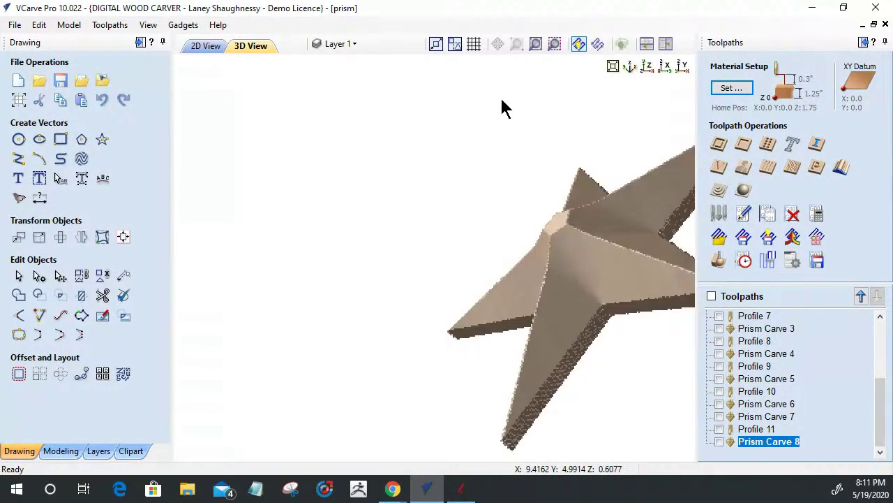
Delete the star vector from the board in the 2D view.
click(206, 46)
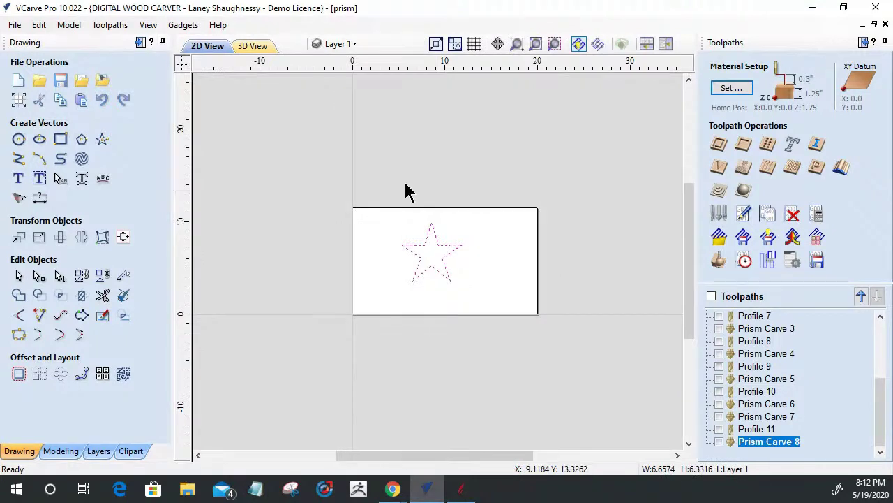
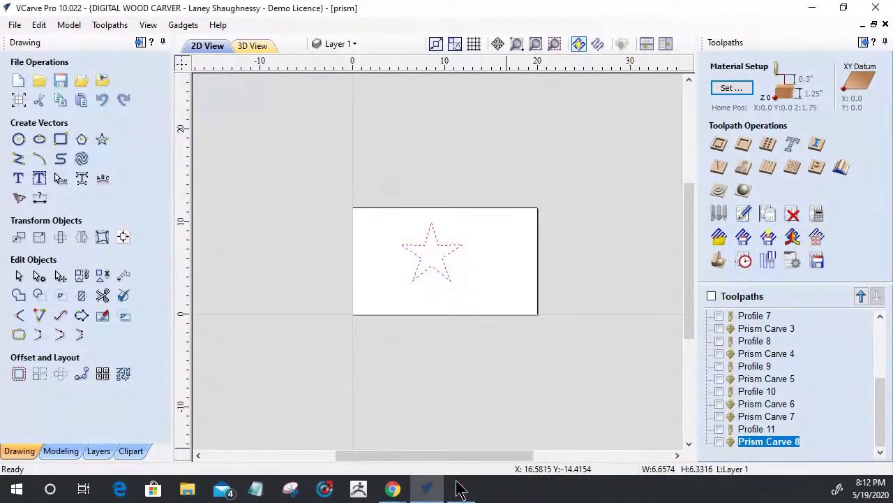
mouse_move(341, 182)
mouse_down()
mouse_move(468, 295)
mouse_move(470, 307)
mouse_up()
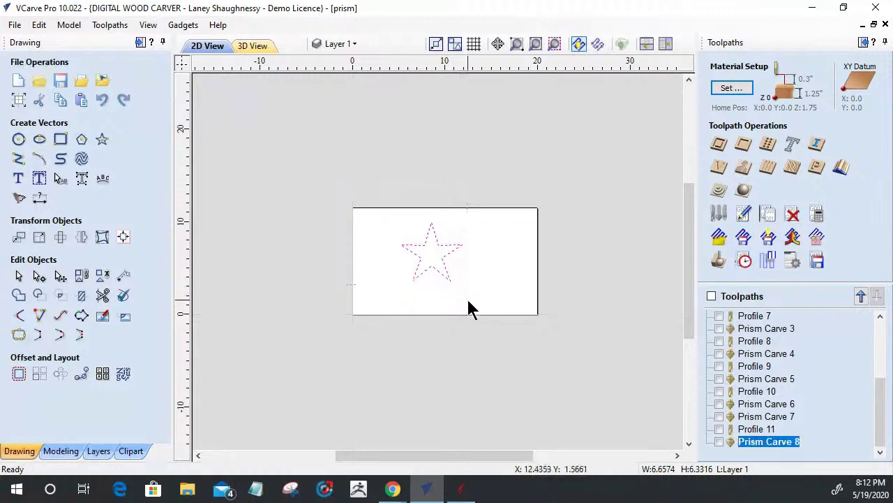
key(Delete)
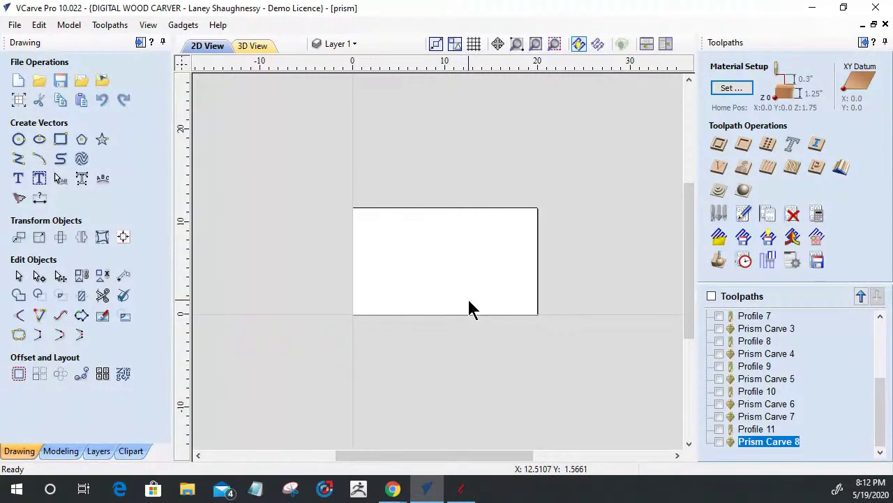
Delete all existing toolpaths from the job.
click(711, 296)
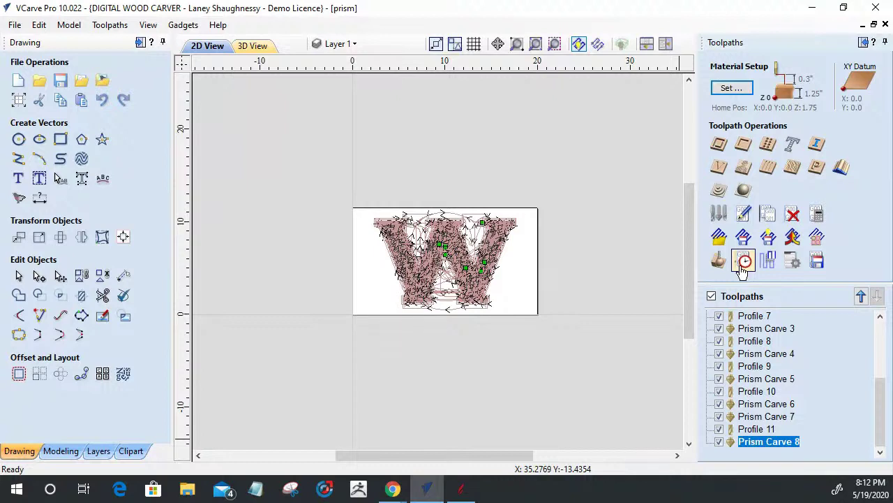
scroll(760, 367, up, 3)
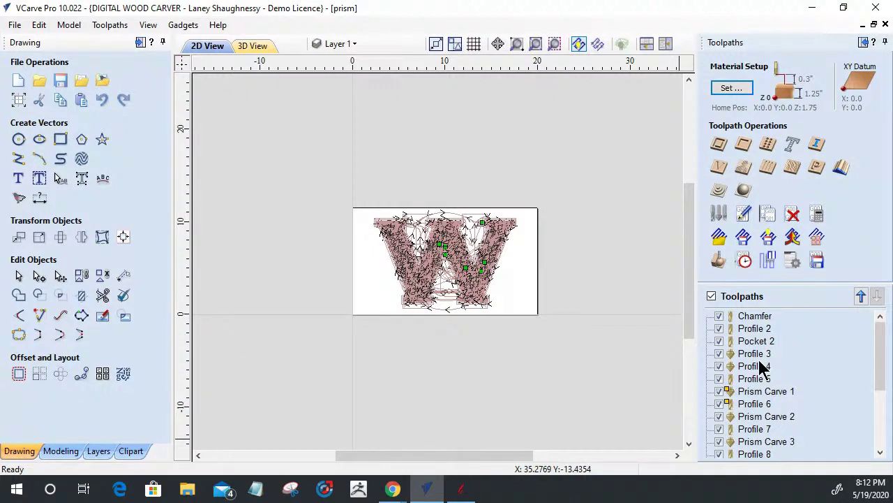
right_click(754, 319)
mouse_move(784, 305)
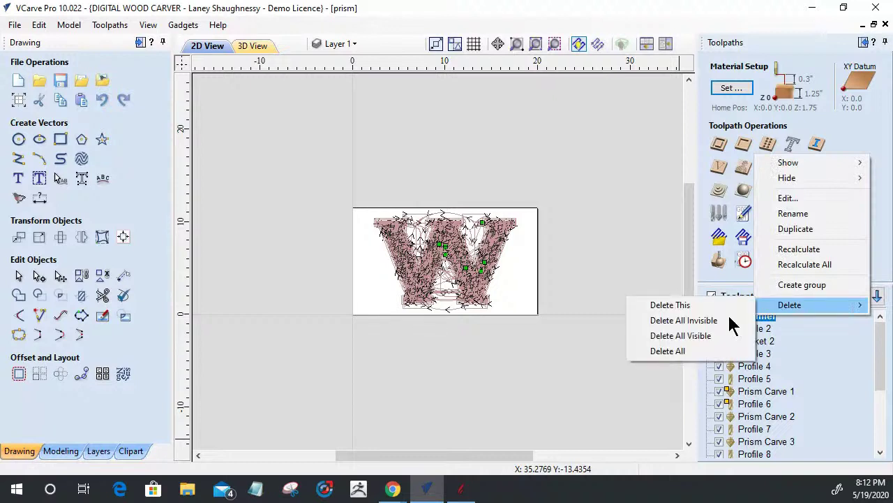
click(674, 358)
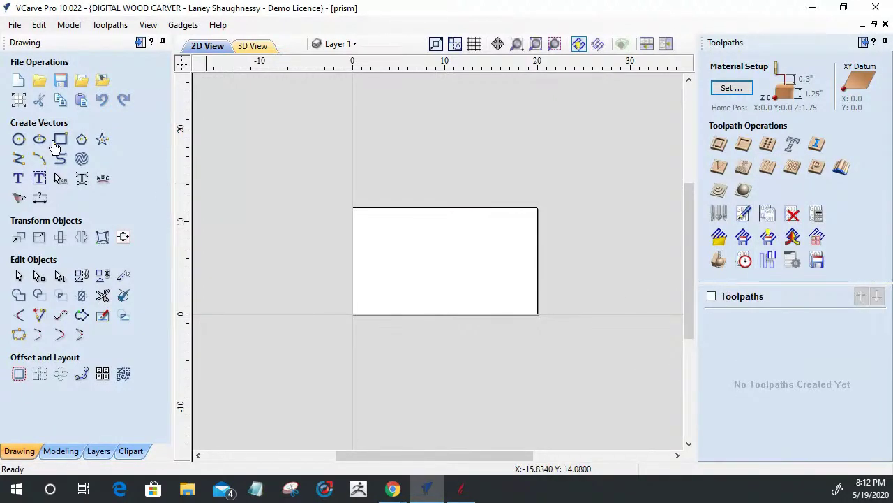
Start a new text object on the empty board and anchor it at about X 3.75, Y 2.34 inches.
scroll(391, 202, up, 1)
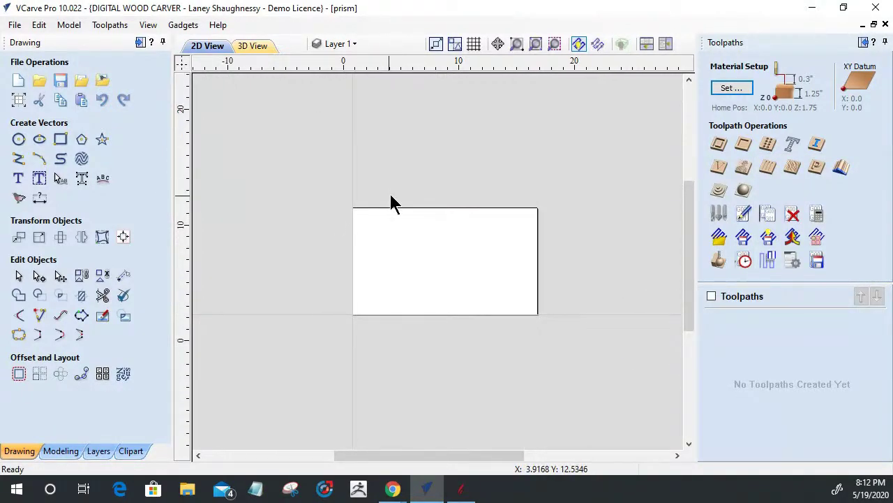
scroll(390, 202, up, 1)
scroll(636, 372, up, 1)
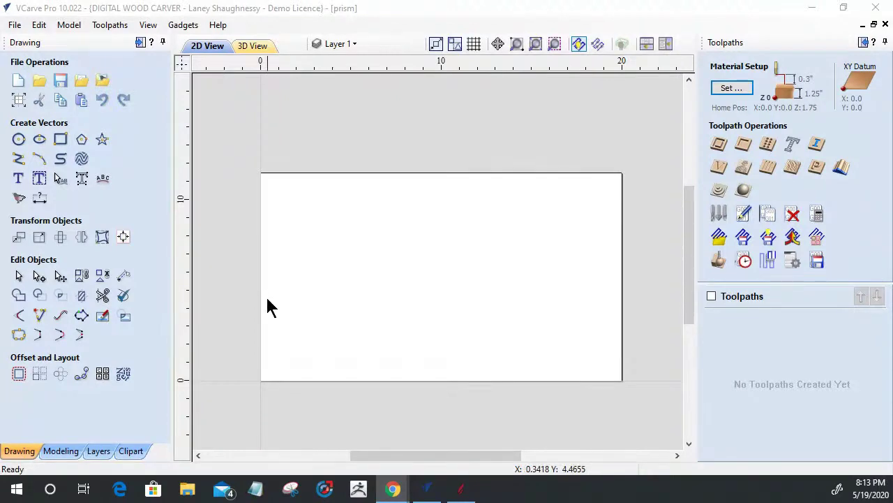
click(421, 344)
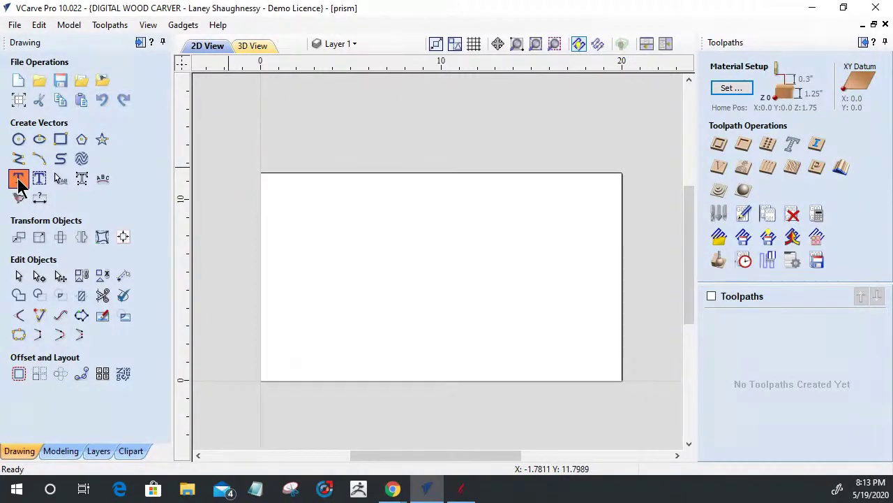
click(19, 182)
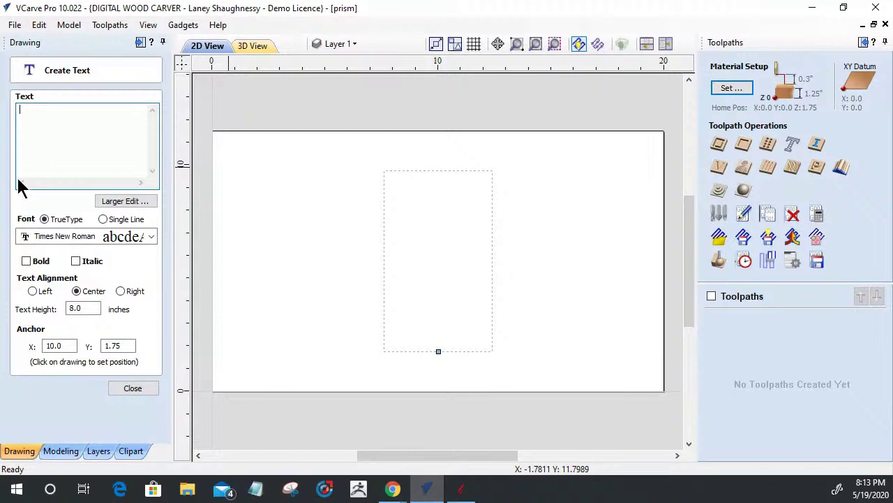
click(98, 169)
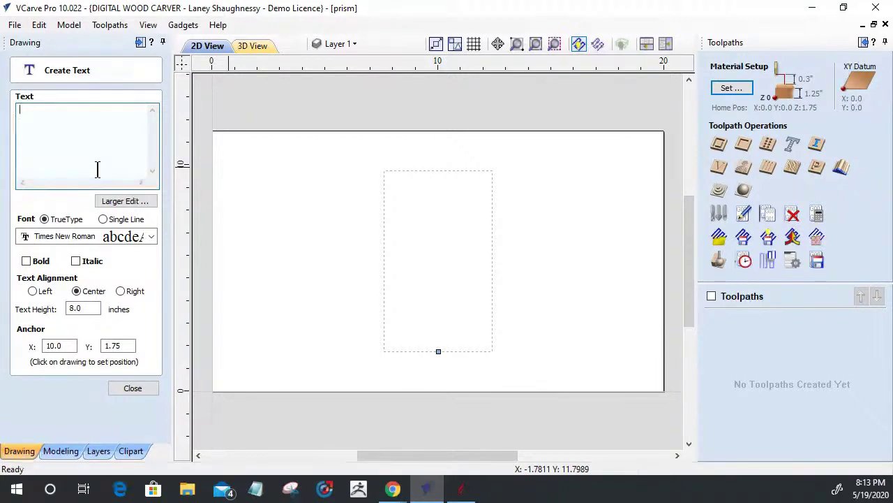
click(383, 266)
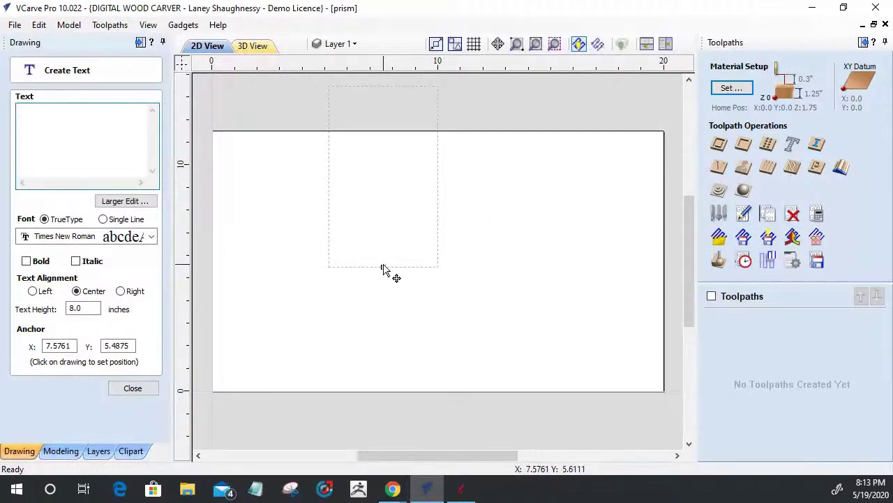
click(266, 323)
click(296, 338)
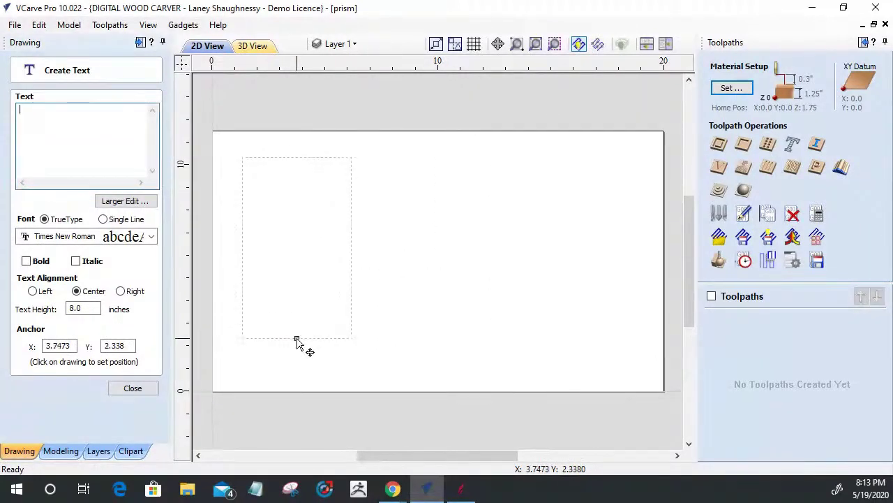
Enter the letter K in Times New Roman, try bold before returning to regular weight, and move the letter fully onto the board.
click(84, 237)
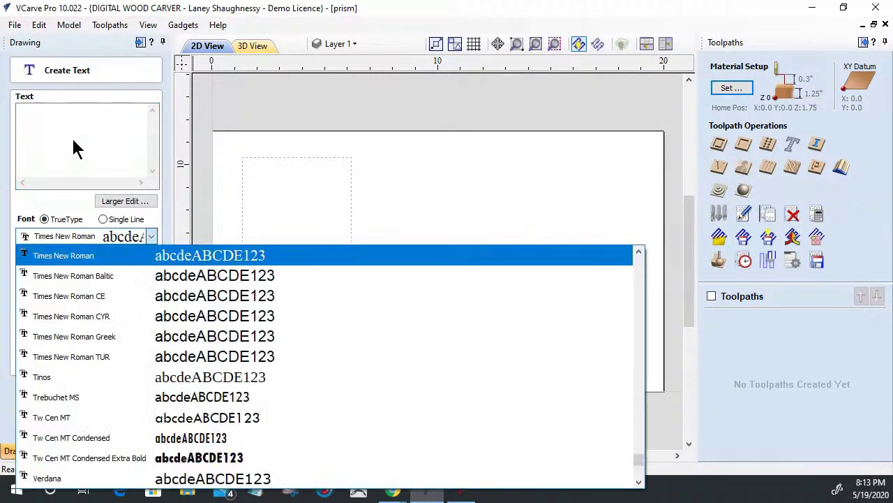
click(71, 138)
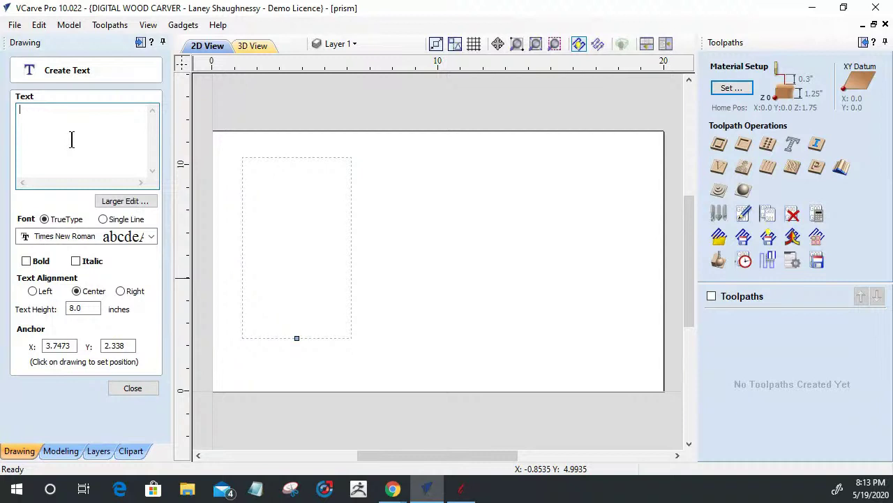
text(K)
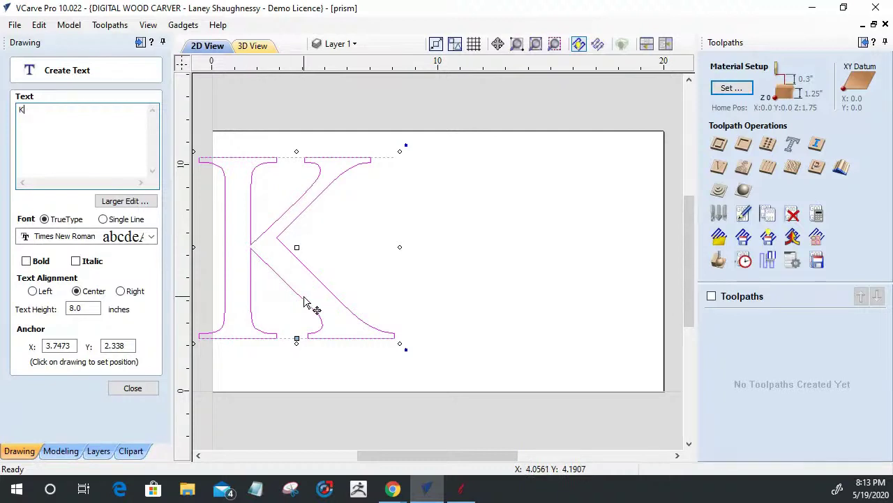
click(28, 261)
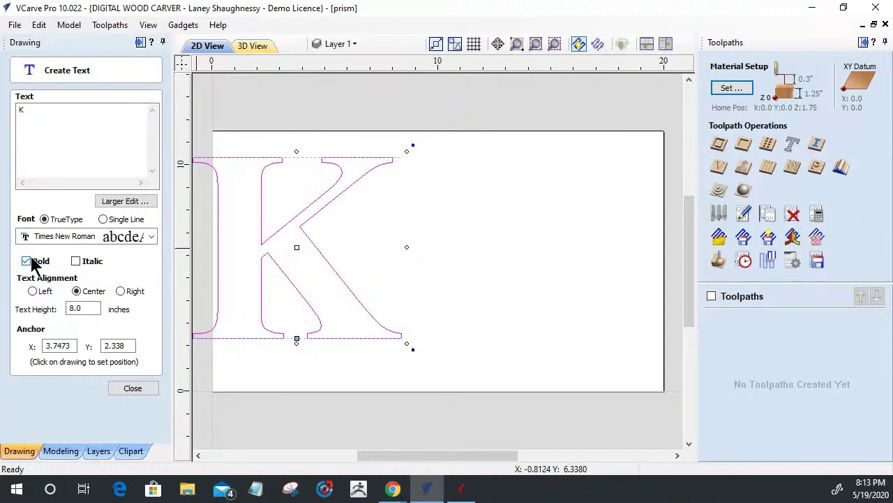
click(26, 261)
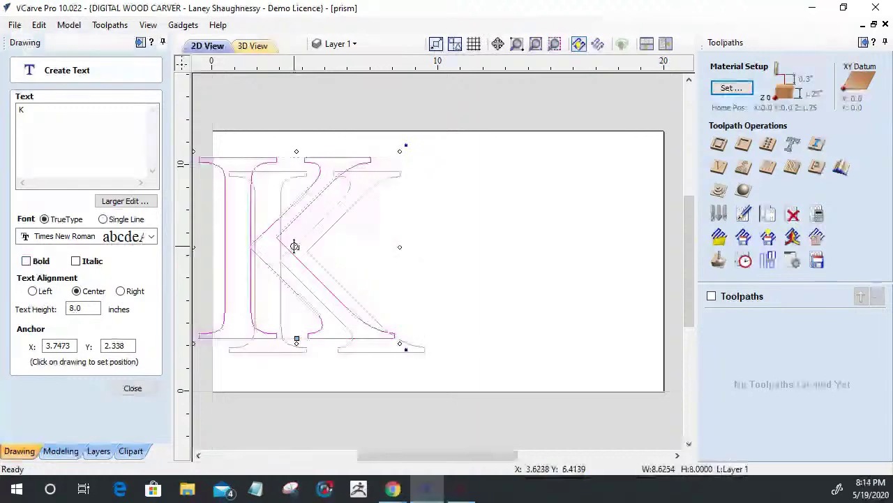
Try the Rockwell Extra Bold font on the letter K and undo the font change.
click(62, 238)
scroll(623, 298, down, 3)
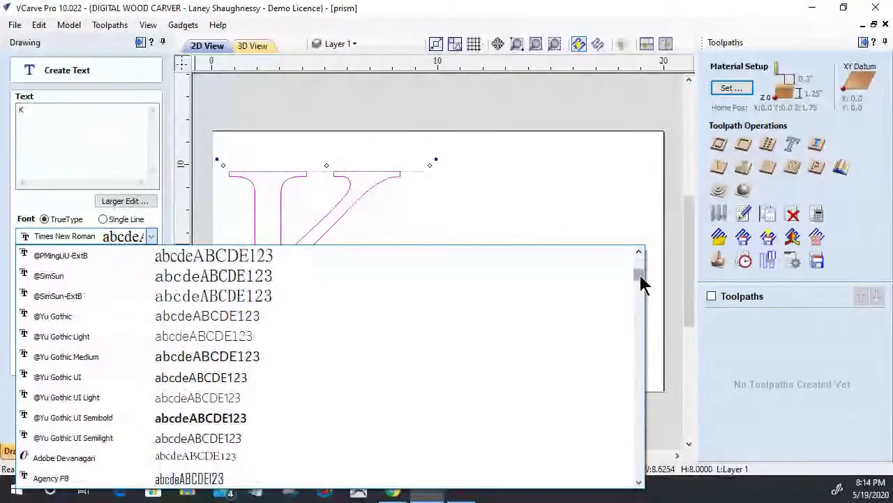
scroll(616, 451, down, 15)
mouse_move(640, 421)
mouse_down()
mouse_move(641, 428)
mouse_move(638, 409)
mouse_move(638, 438)
mouse_up()
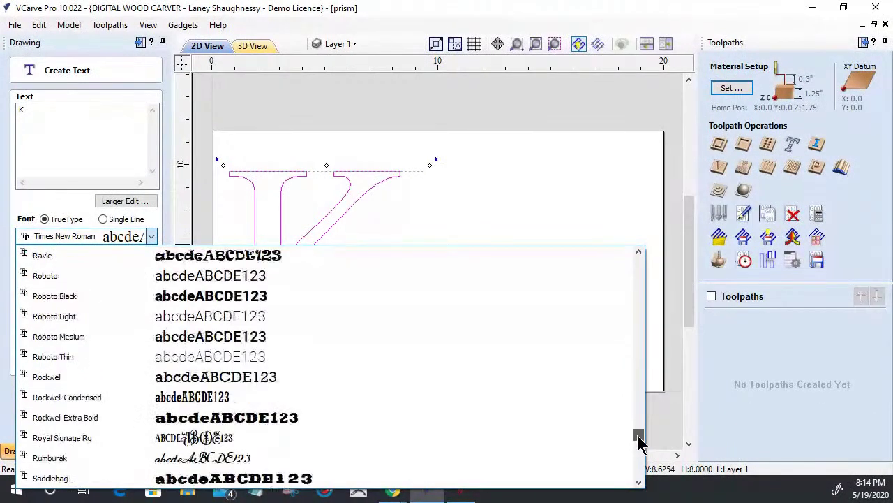
click(163, 419)
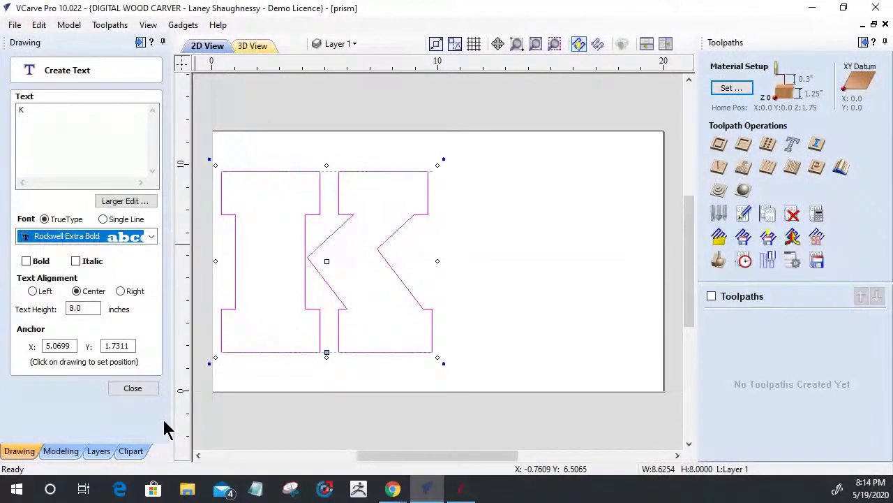
key(ctrl+z)
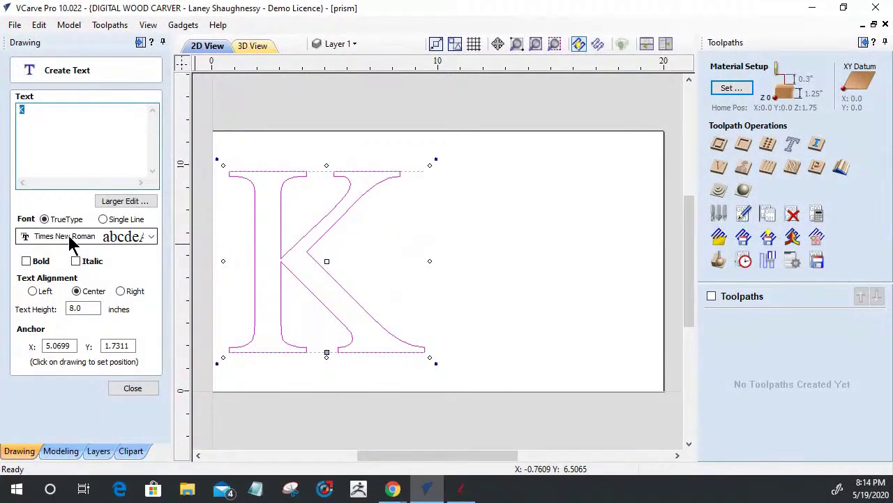
Start a second text object beside the K and anchor it at about X 14.62, Y 2.00 inches.
click(542, 253)
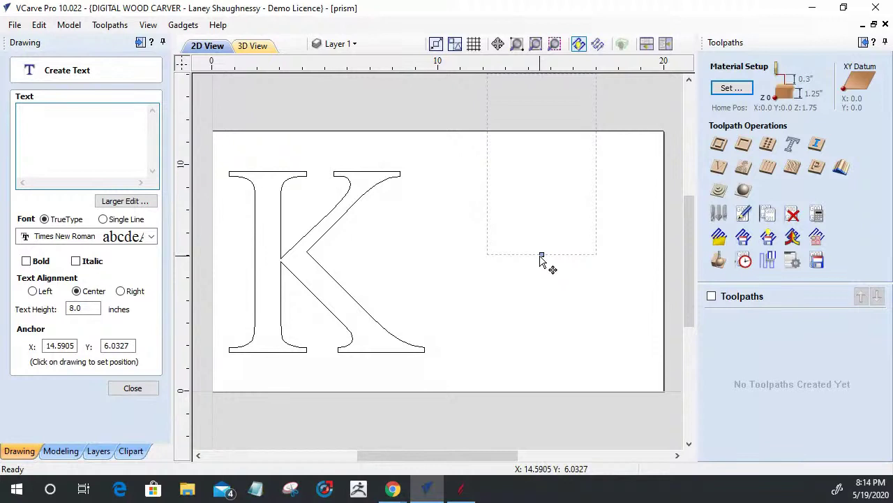
click(544, 260)
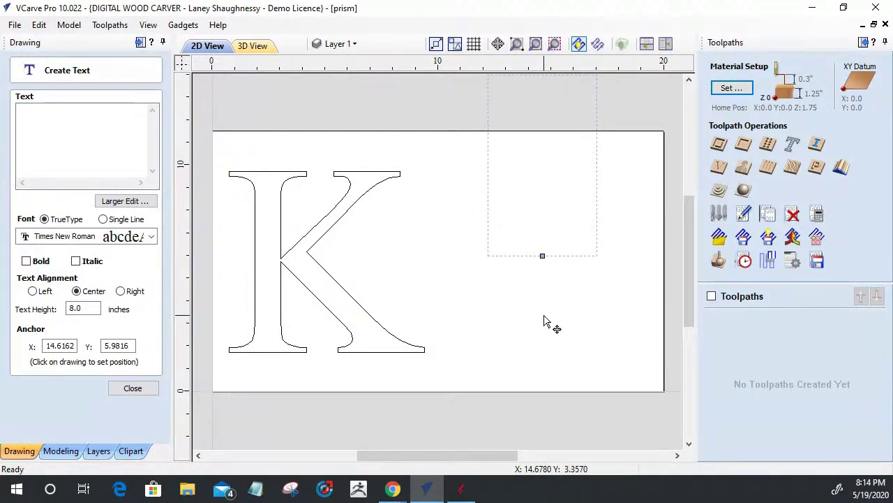
click(544, 338)
drag(544, 340, 542, 349)
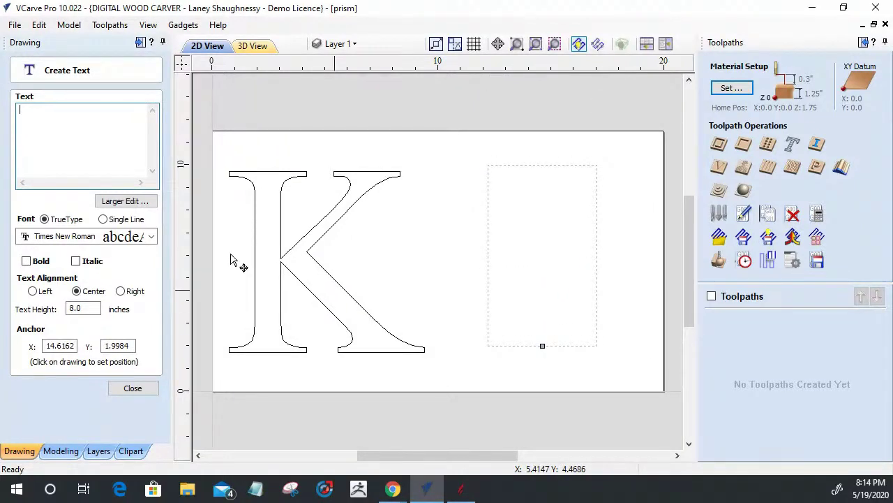
Set the second text object's font to Rockwell Condensed.
click(100, 238)
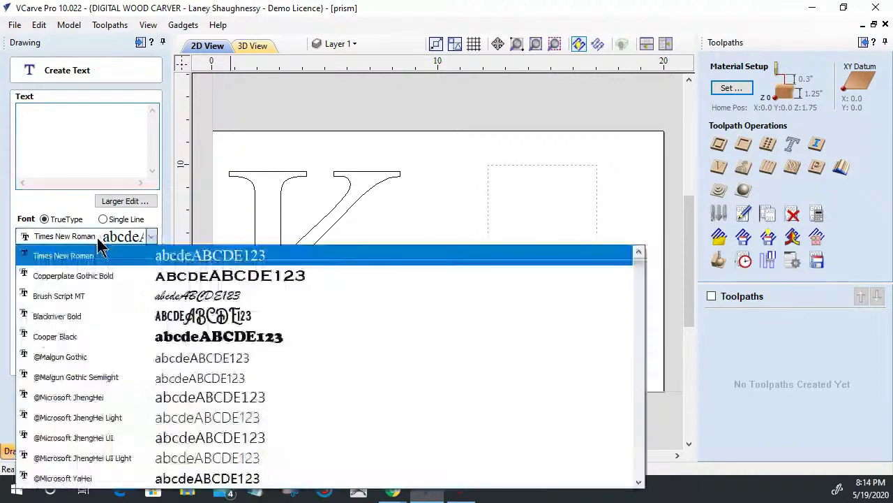
key(r)
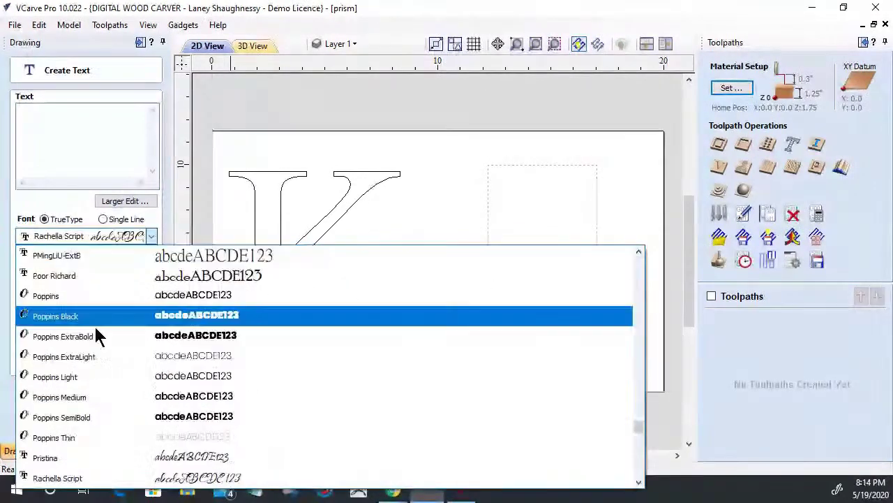
scroll(82, 423, down, 5)
scroll(98, 368, down, 1)
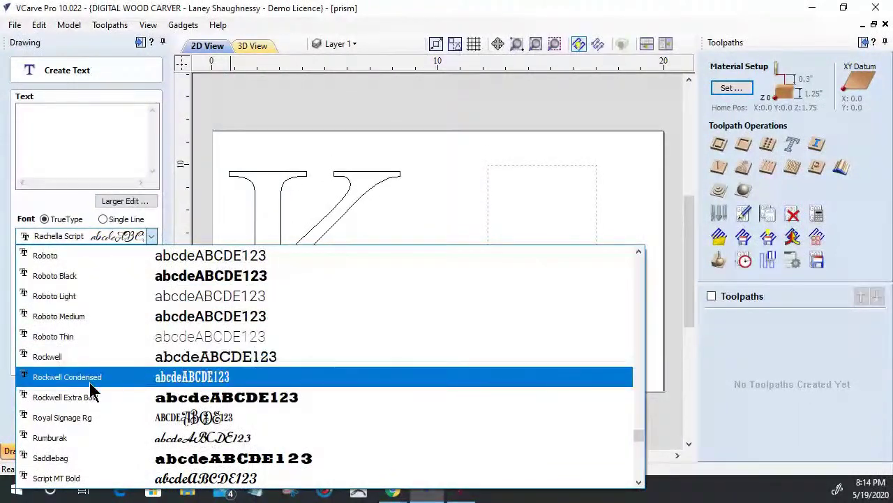
click(89, 382)
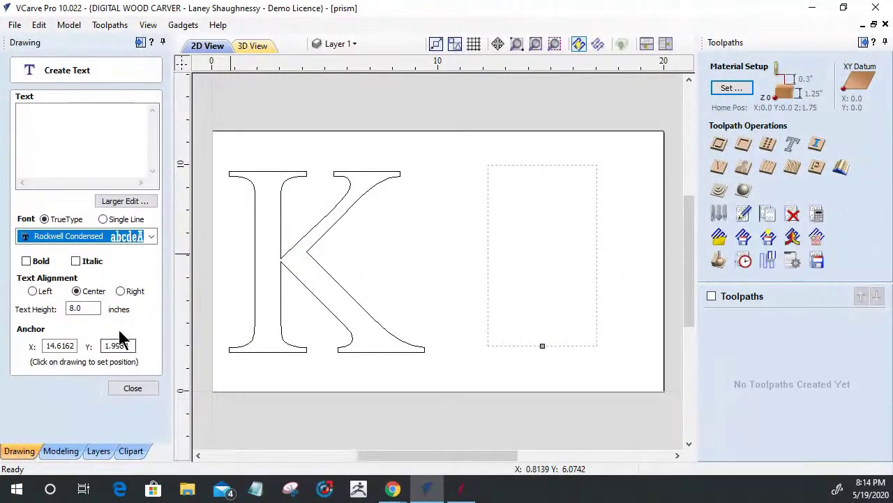
Enter K as the second text and move its anchor to about X 14.14, Y 1.60 inches, finishing the text.
click(54, 142)
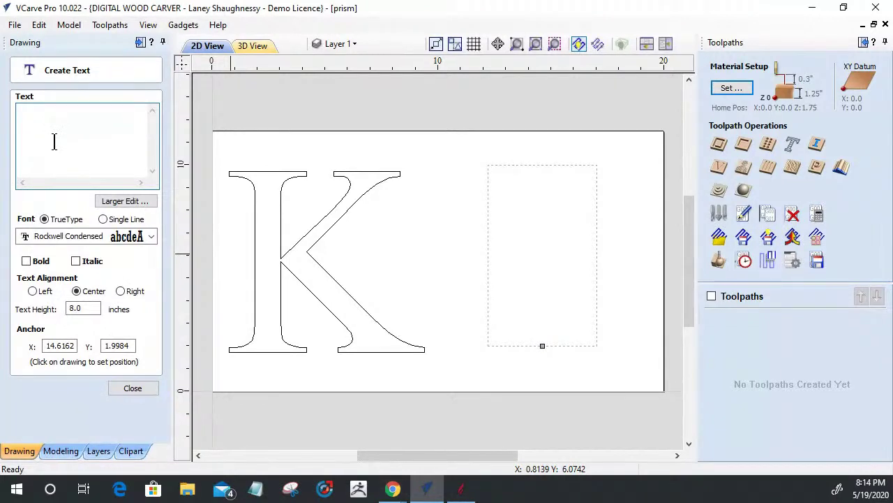
text(K)
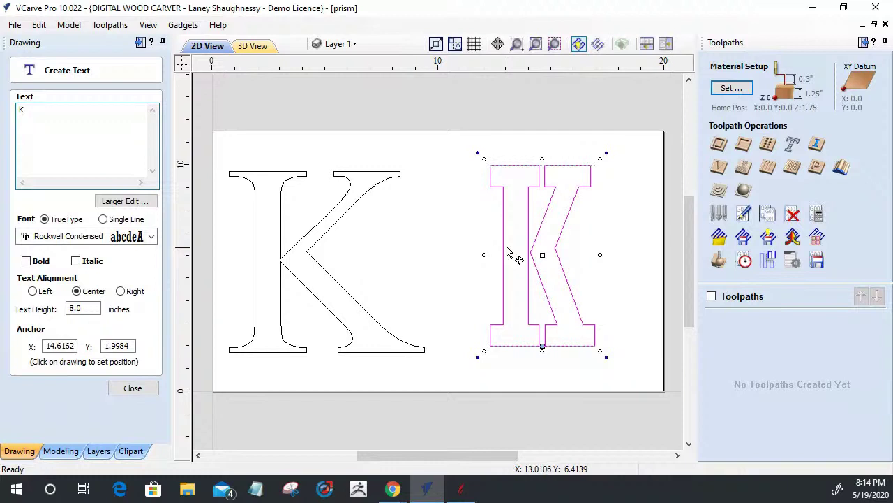
mouse_move(504, 240)
mouse_down()
mouse_move(509, 251)
mouse_move(492, 249)
mouse_up()
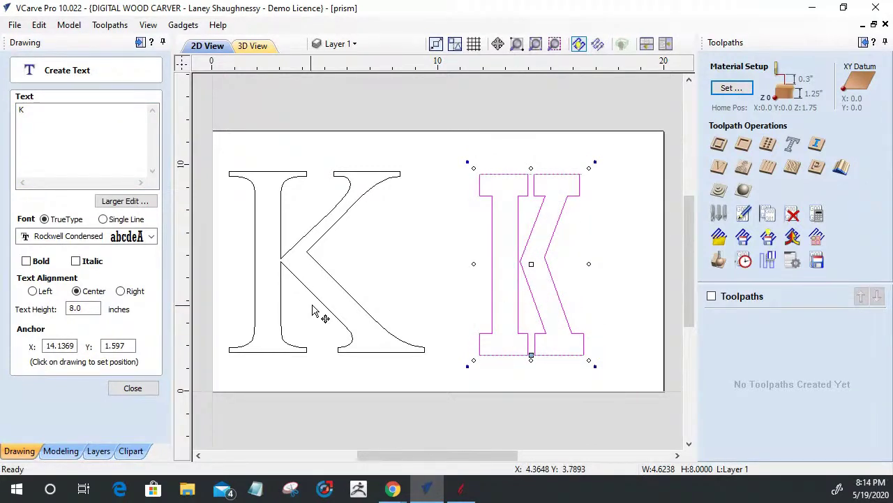
click(134, 389)
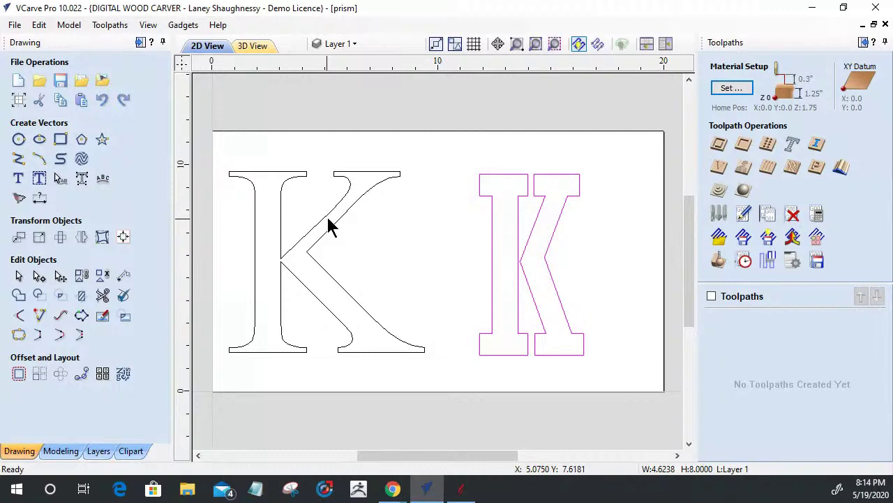
Shift the Times New Roman K slightly toward the board's upper-left corner and move the Rockwell Condensed K closer to it.
drag(226, 155, 435, 384)
click(321, 303)
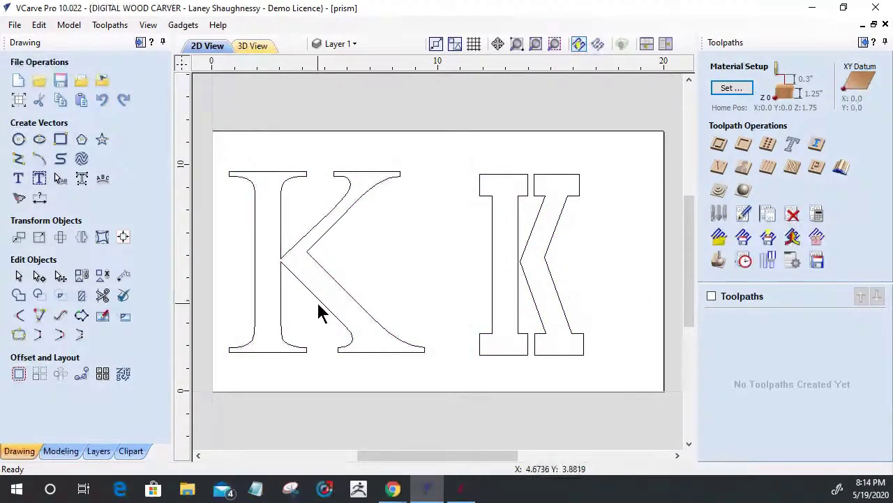
click(323, 307)
click(321, 301)
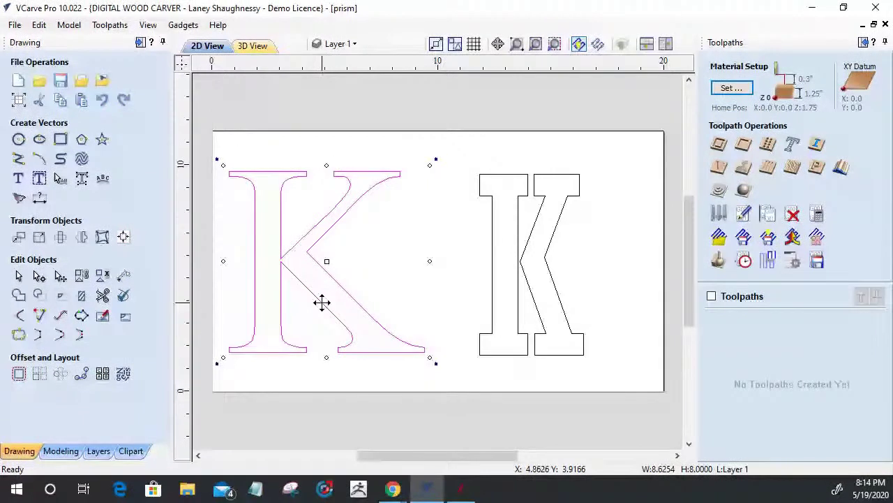
drag(281, 261, 272, 253)
drag(477, 236, 443, 236)
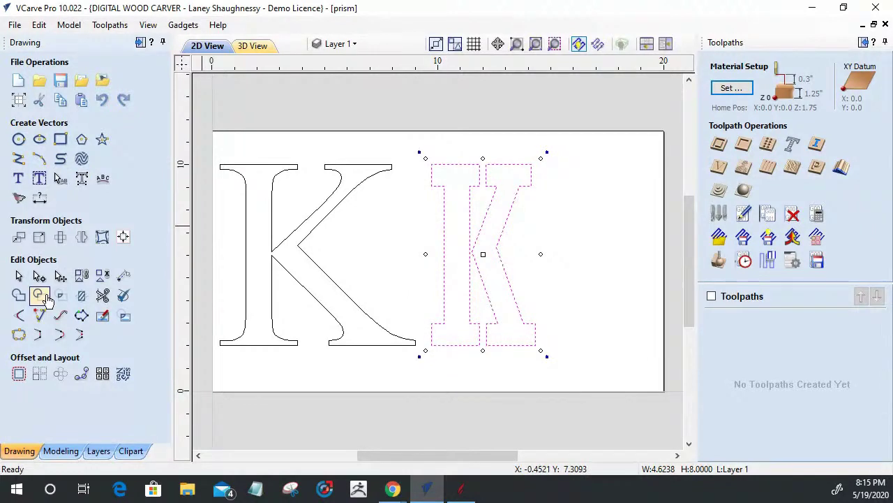
Select the upper and lower serif nodes on the Rockwell K's diagonal arms and move them right to widen the letter.
click(61, 278)
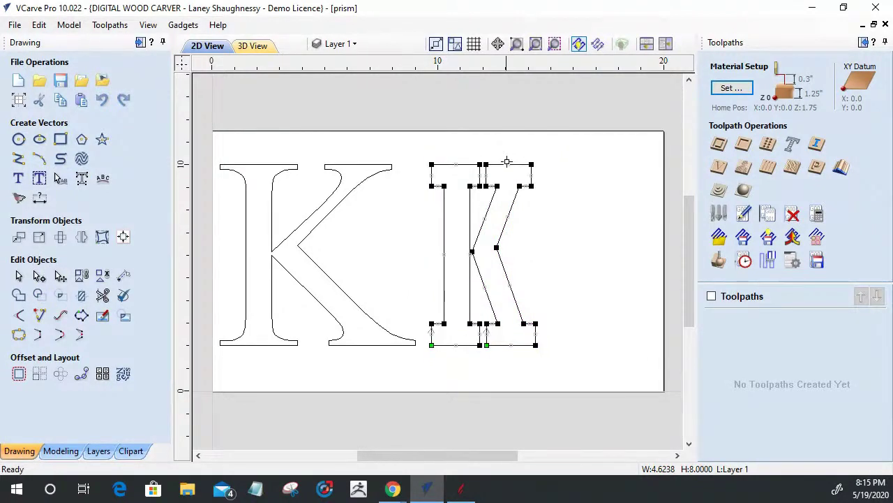
drag(479, 157, 489, 370)
drag(542, 360, 555, 364)
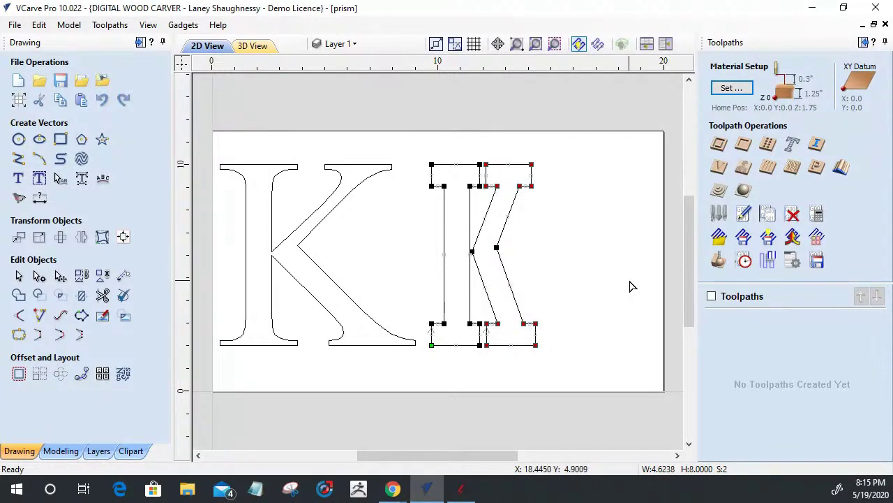
key(Right)
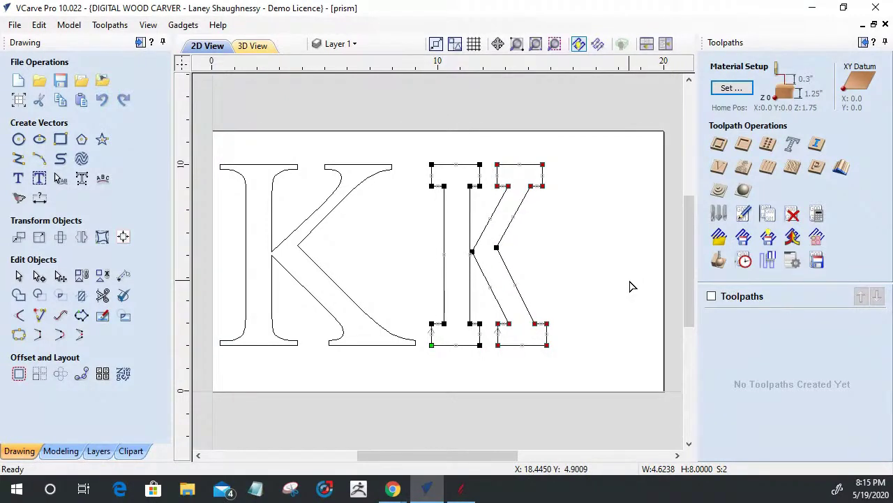
key(Right)
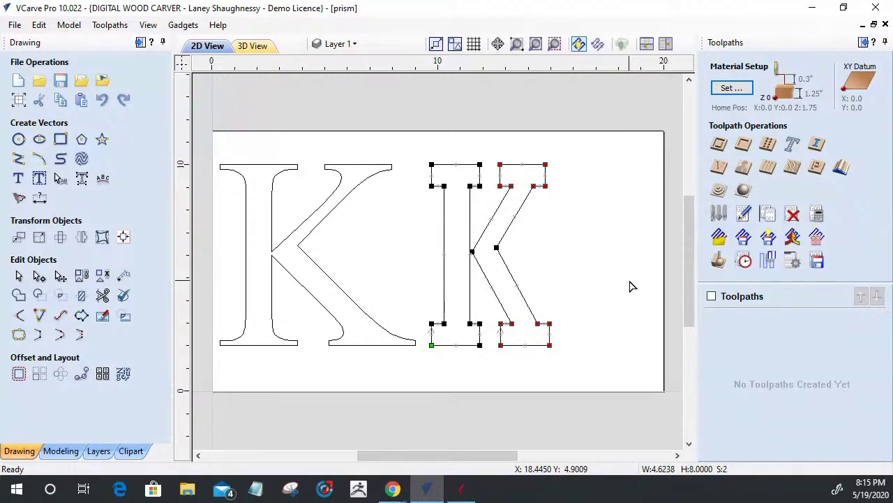
click(604, 284)
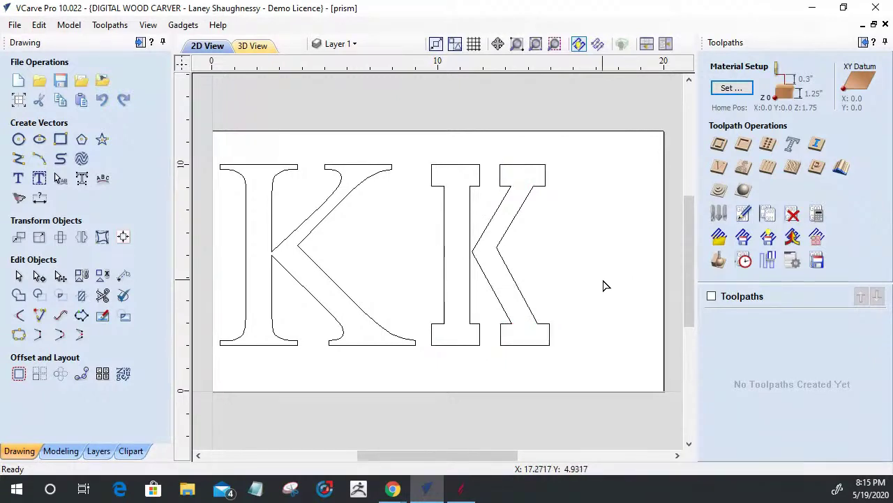
Select the Rockwell K's diagonal-arm shape as a whole and nudge it left until it overlaps the stem.
click(491, 287)
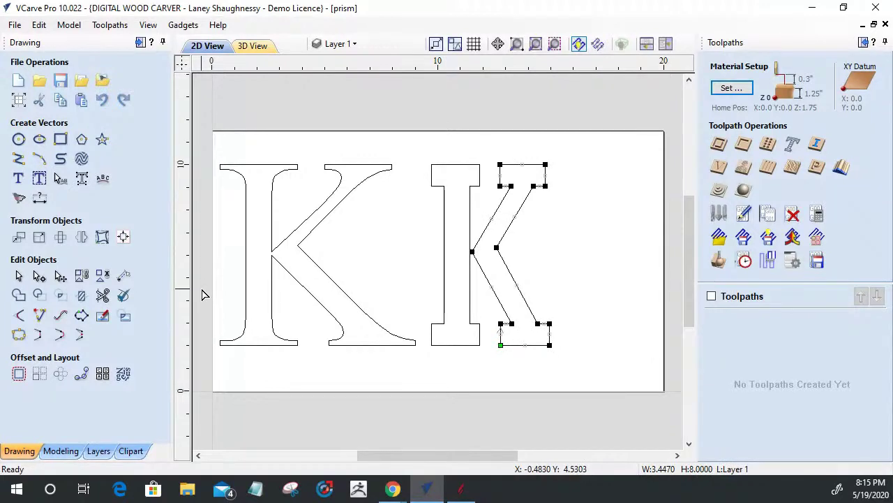
click(19, 277)
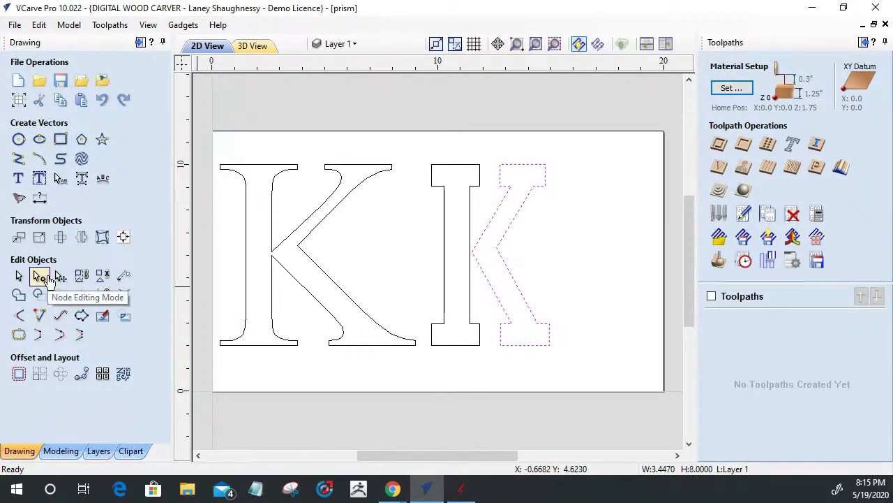
key(Left)
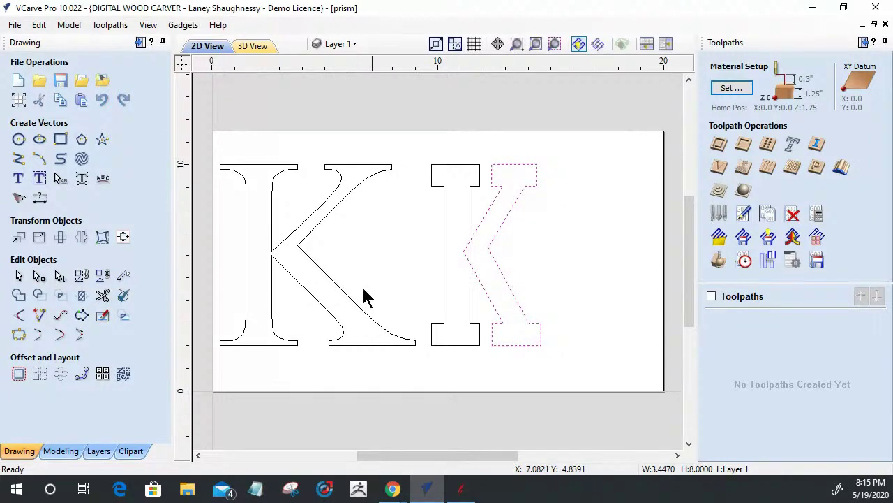
Edit the overlapping arm shape's nodes, moving all its serif nodes farther right while leaving the two middle corner nodes in place.
click(38, 276)
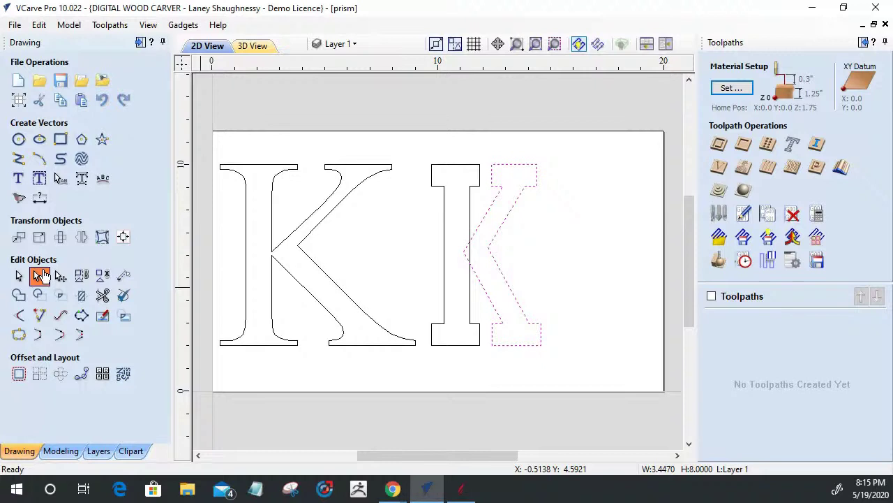
drag(479, 147, 564, 361)
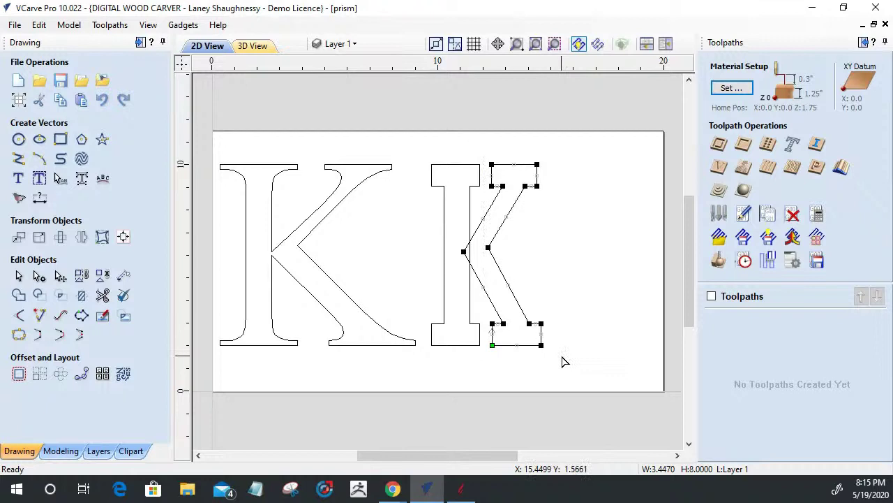
click(487, 247)
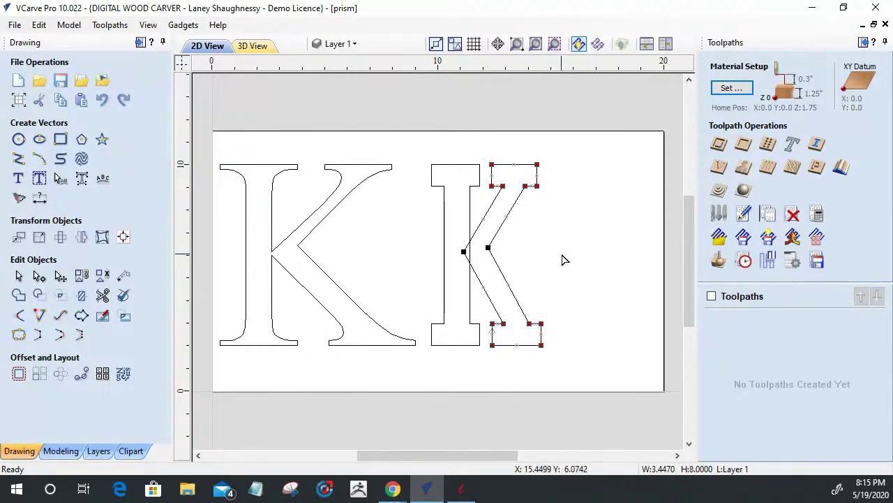
key(Right)
key(Right)
key(Right)
key(Right)
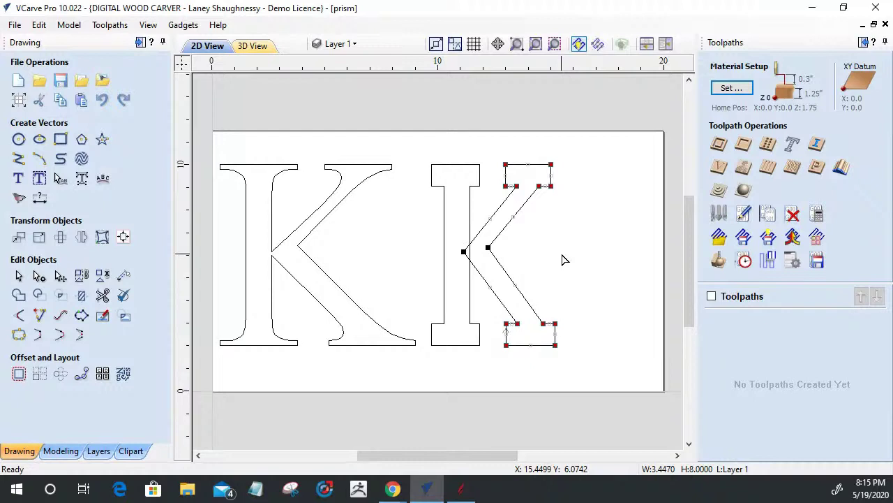
Move the middle node on the right side of the K's arm shape to the right to thicken the junction.
click(487, 248)
key(Right)
key(Right)
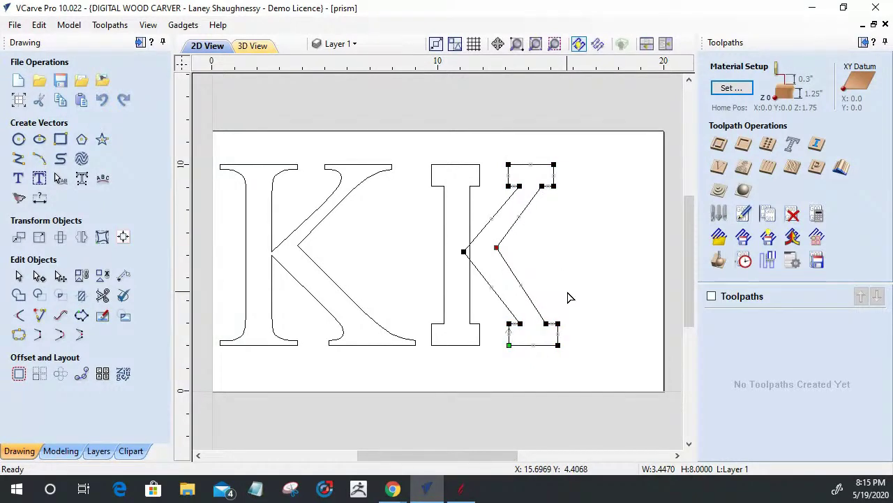
Nudge the arm shape farther left into the stem and weld the two shapes into a single K outline.
click(16, 277)
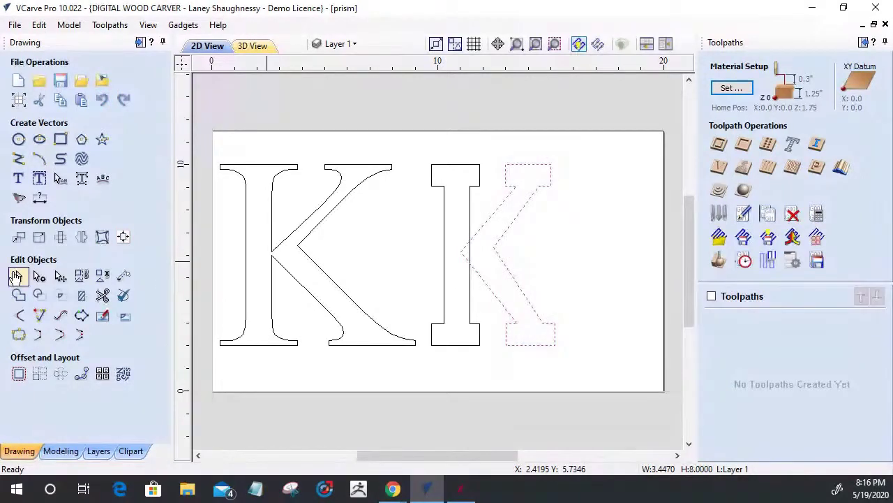
key(Left)
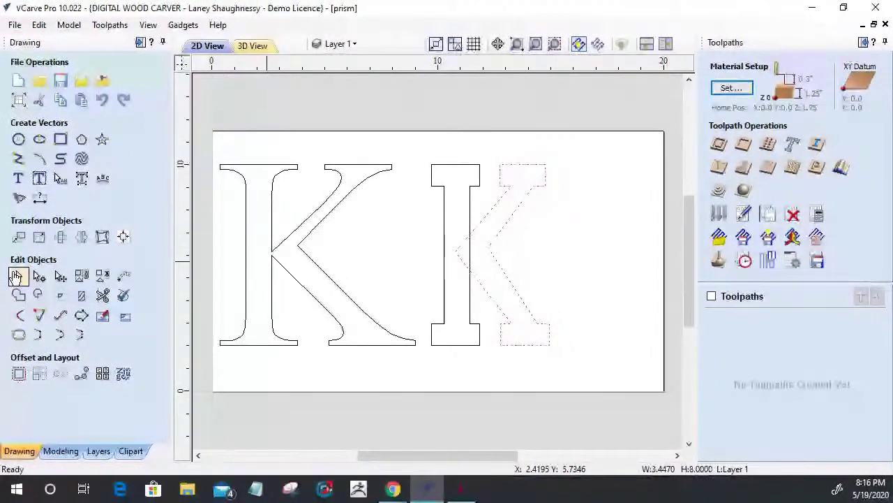
drag(574, 425, 422, 150)
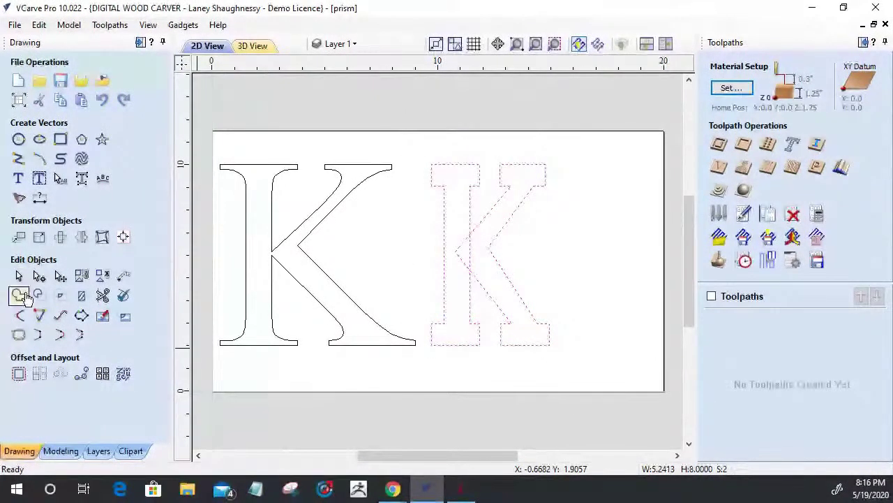
click(20, 295)
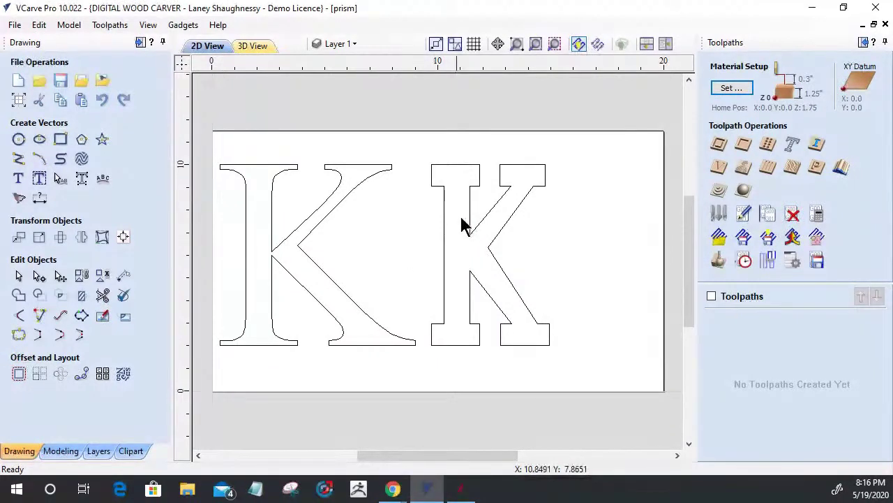
Create an 8-inch Rockwell Condensed letter T, anchored at about X 17.5, Y 4.4 beside the second K.
click(21, 180)
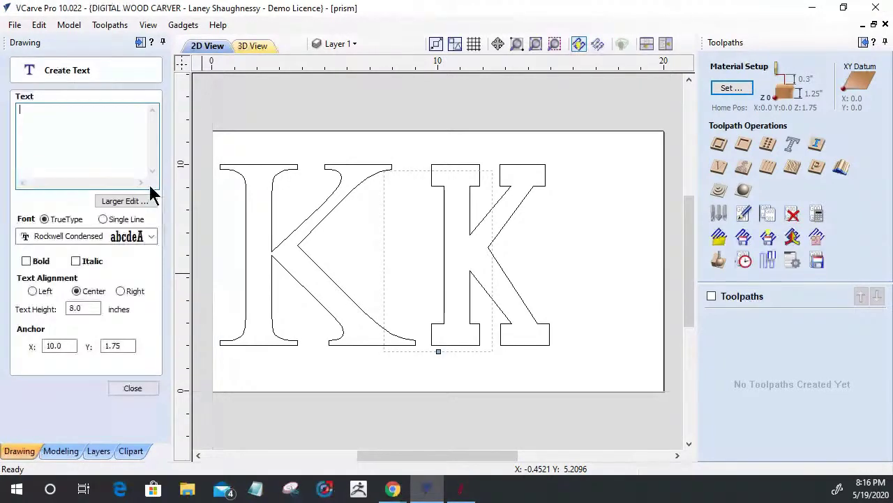
click(440, 357)
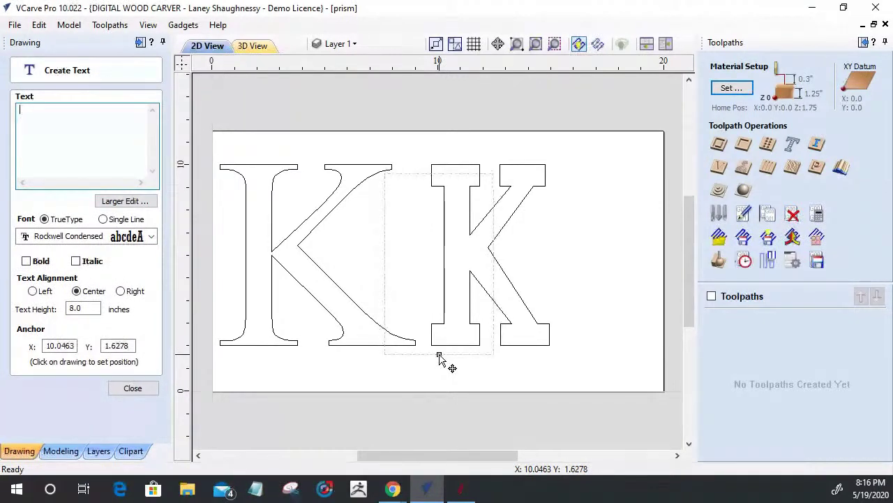
click(556, 307)
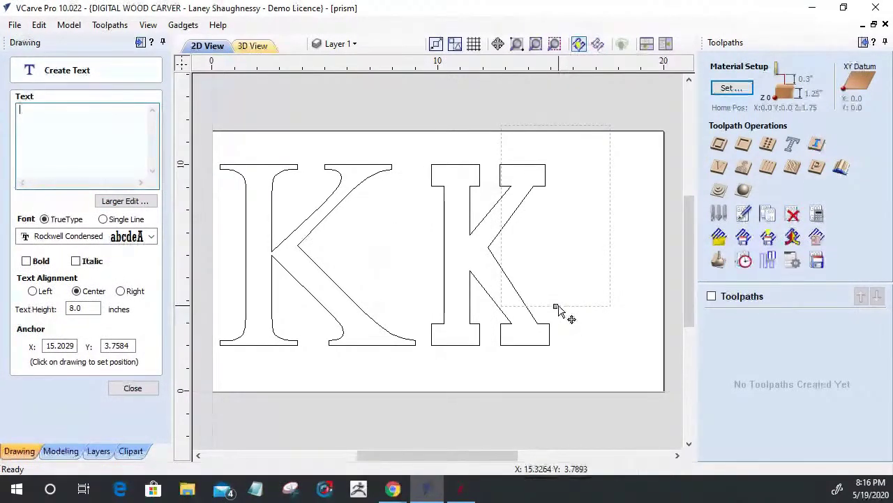
click(591, 282)
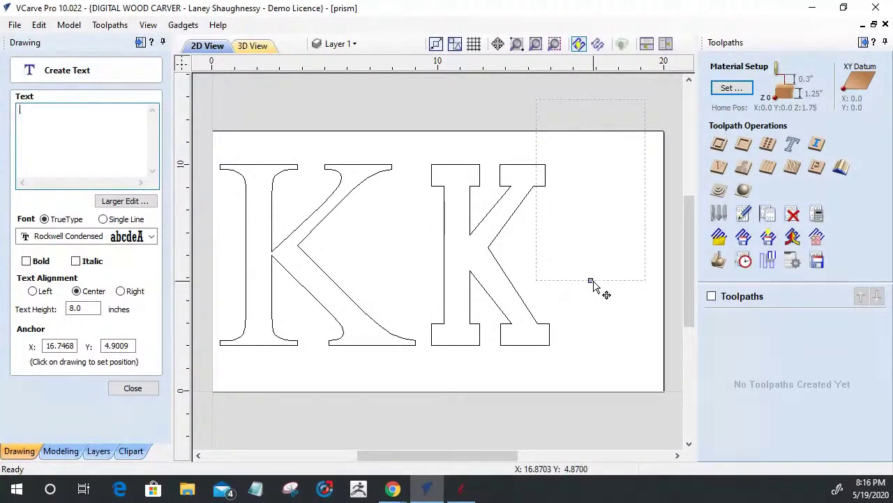
click(597, 282)
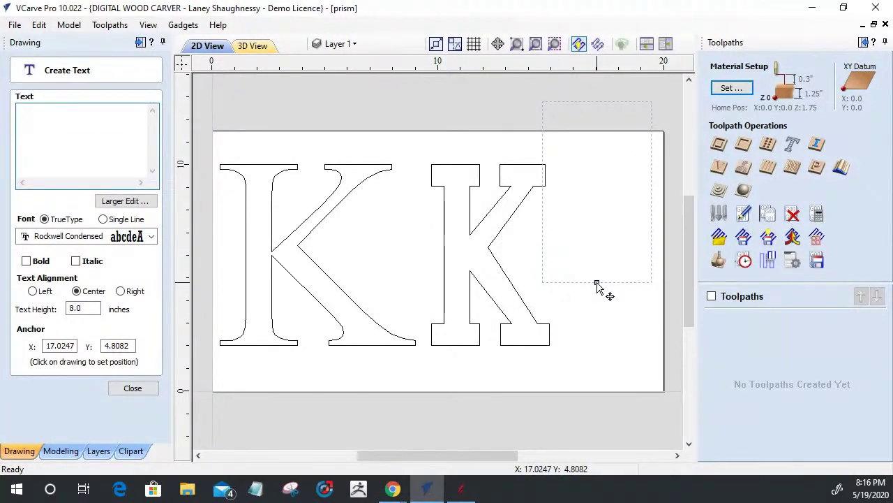
click(608, 292)
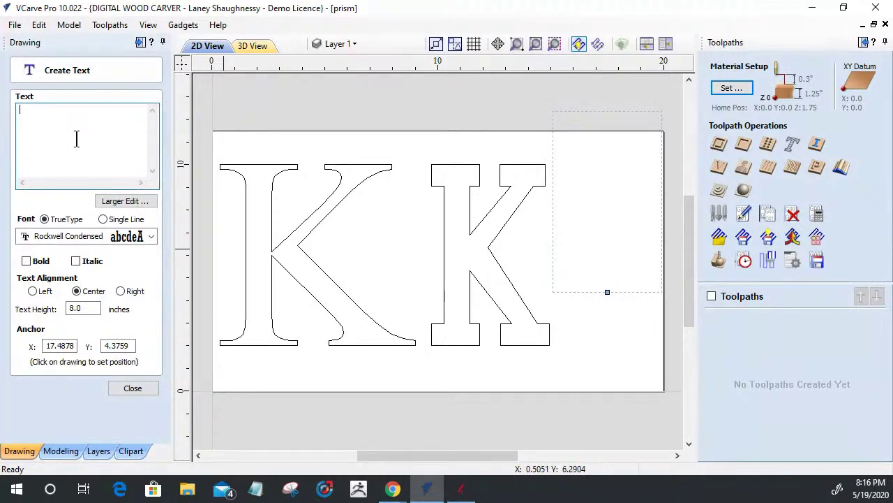
click(53, 133)
text(T)
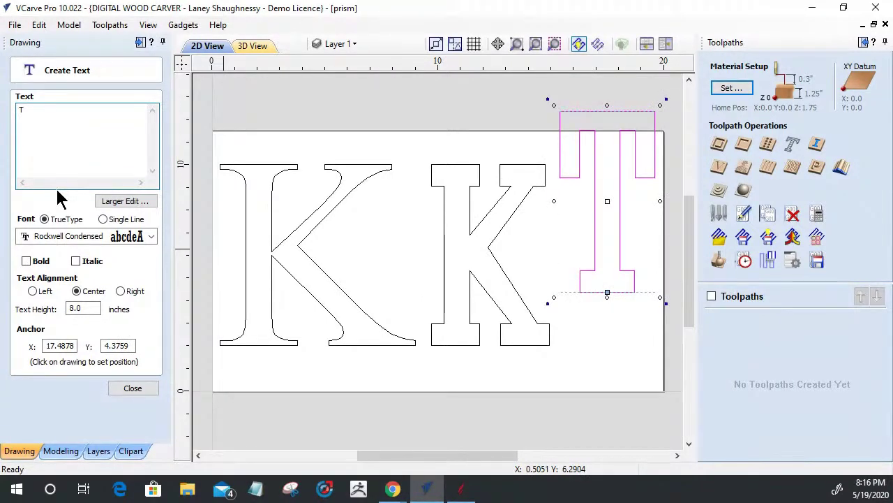
Try Brush Script MT on the T, and set its font to LouisaCP.
click(113, 237)
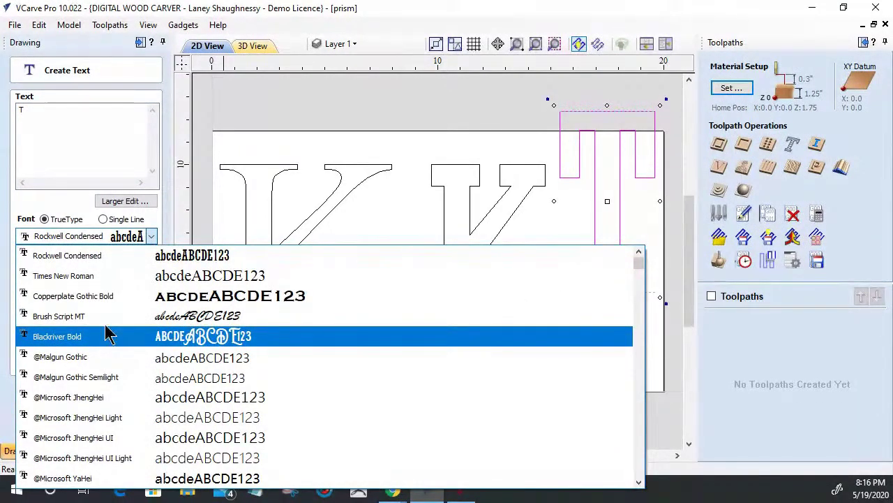
click(108, 327)
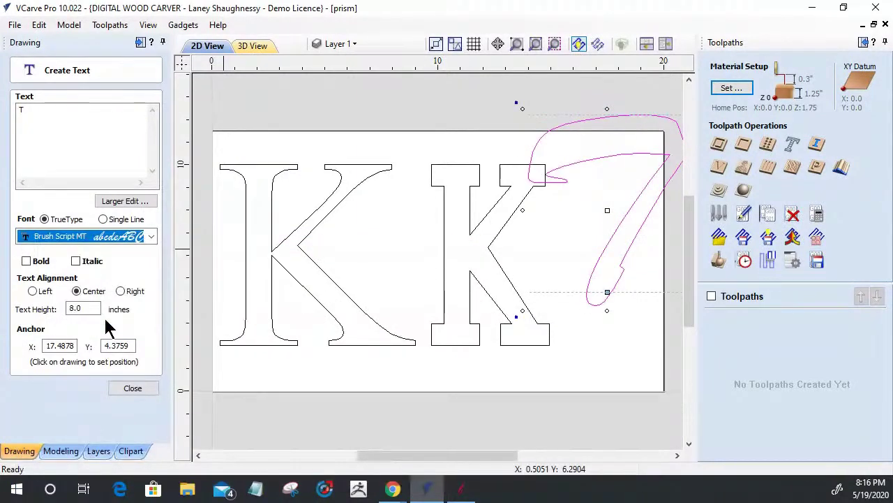
click(121, 233)
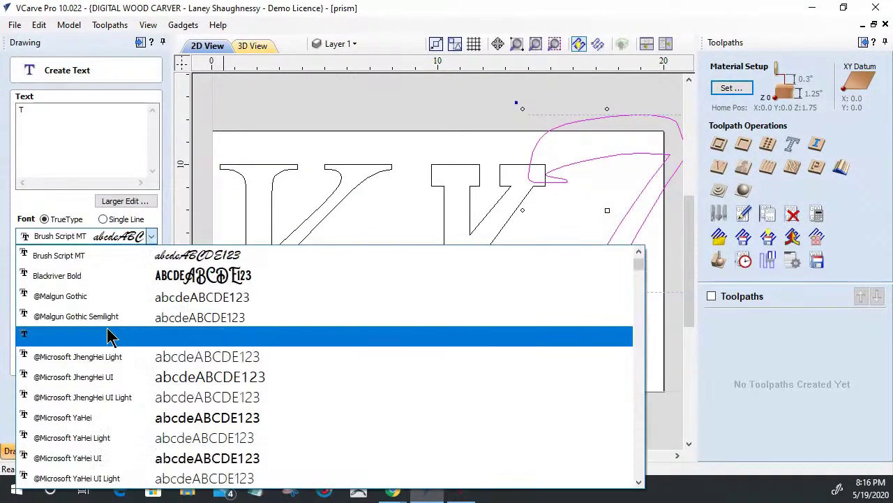
scroll(103, 351, down, 6)
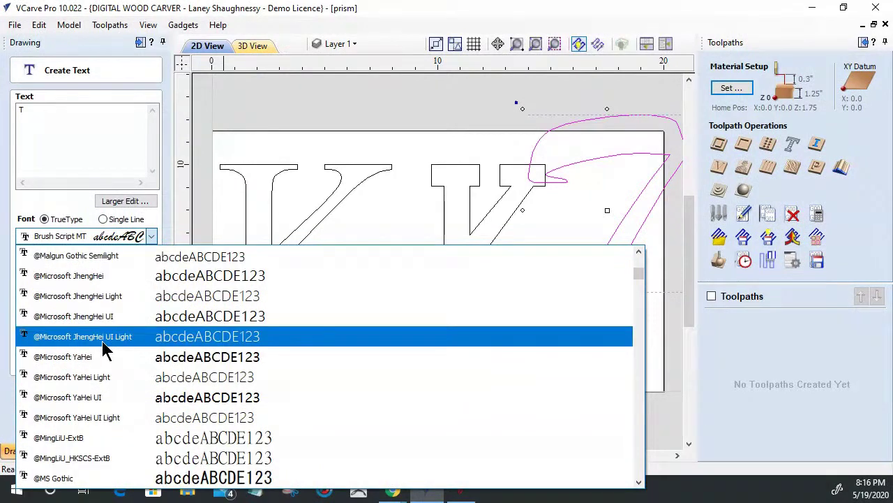
scroll(104, 352, down, 10)
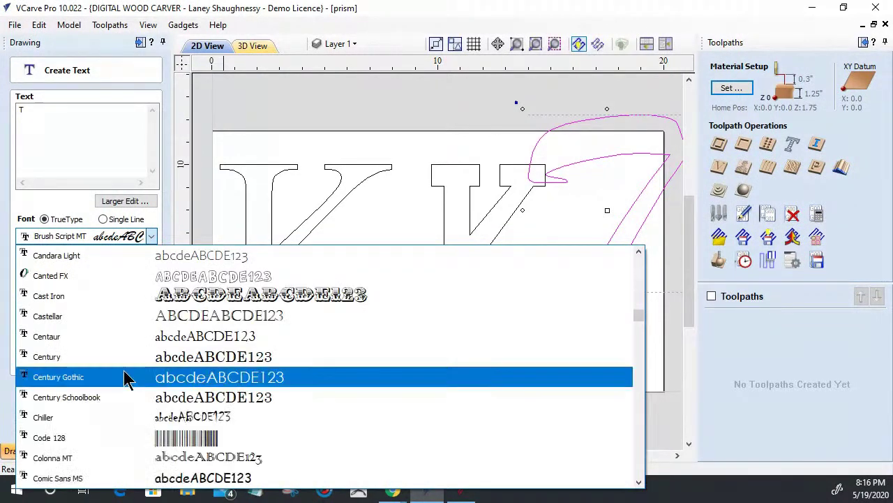
scroll(128, 379, down, 2)
scroll(128, 379, down, 8)
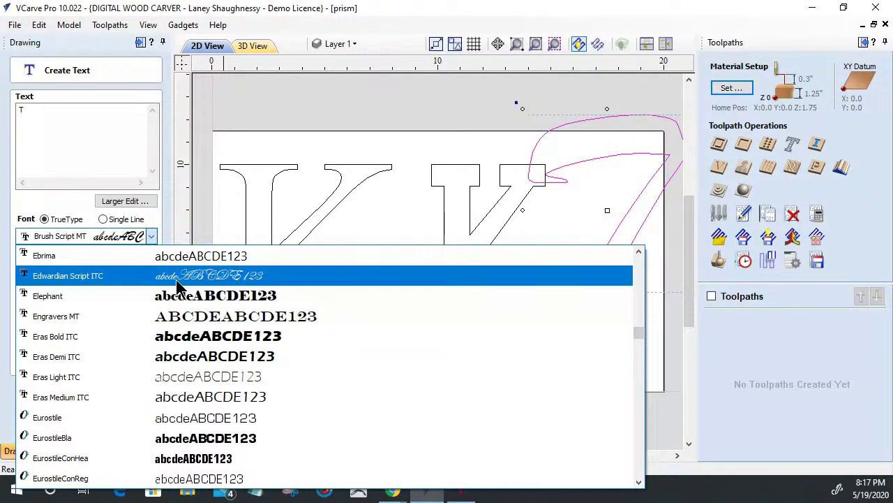
scroll(162, 358, down, 1)
scroll(162, 358, down, 7)
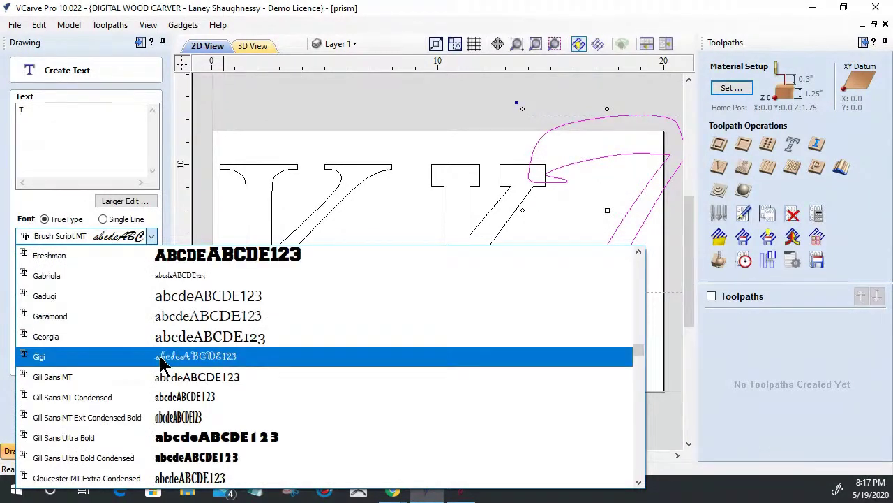
scroll(162, 363, down, 4)
scroll(162, 359, down, 6)
scroll(161, 360, down, 2)
scroll(161, 362, down, 3)
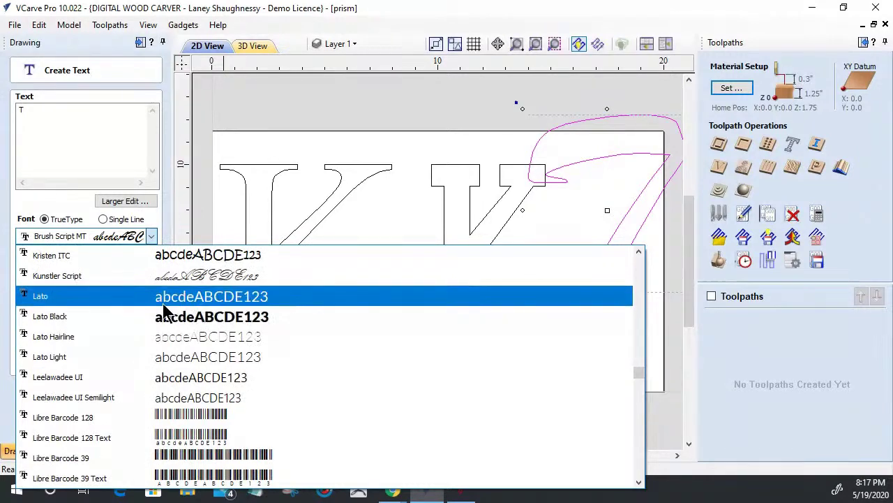
scroll(153, 385, down, 3)
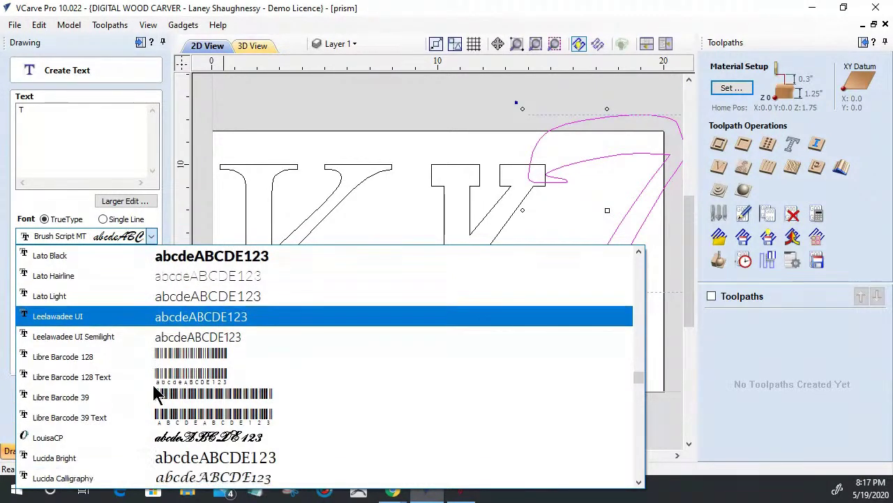
scroll(157, 363, down, 3)
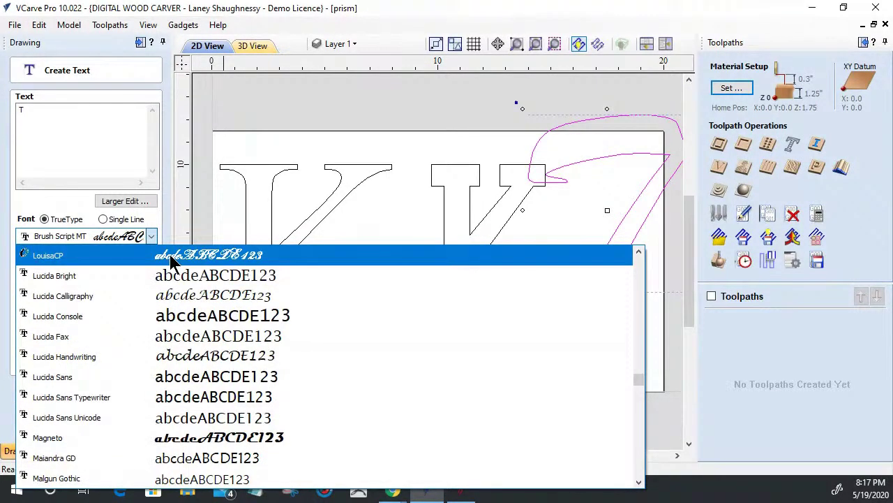
click(173, 261)
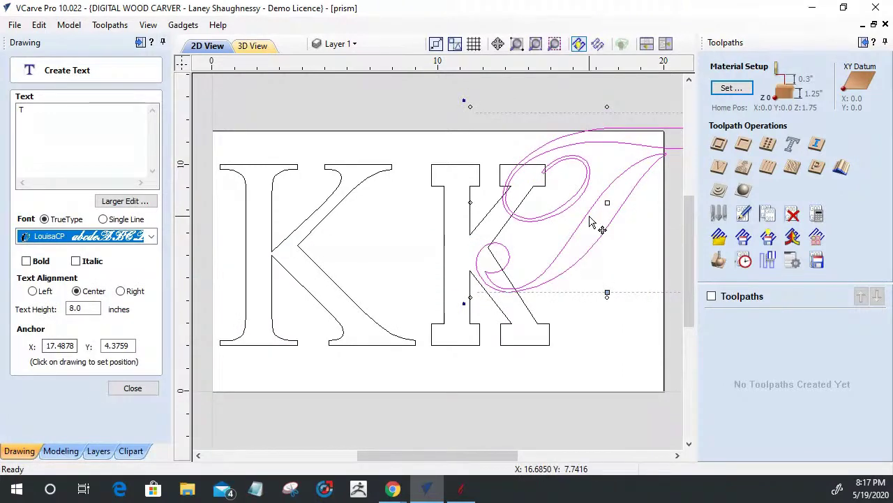
Move the script T over the second K, placing its anchor at about X 10.9, Y 1.8.
click(576, 233)
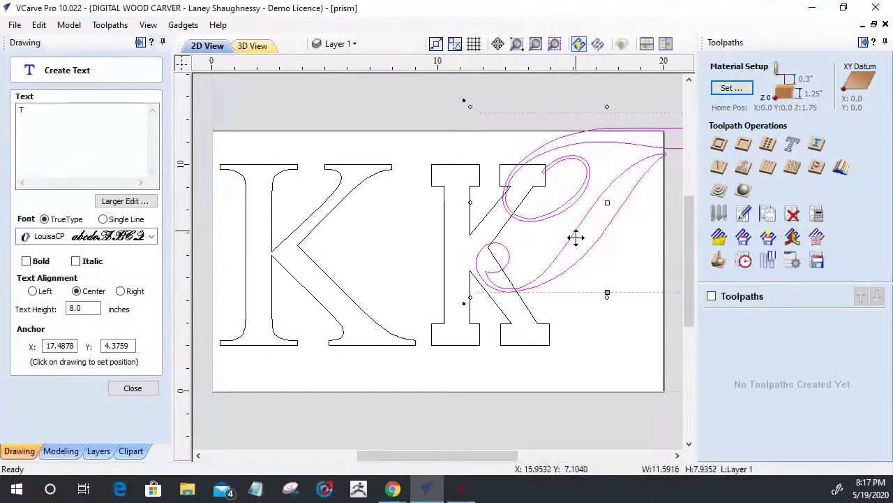
drag(576, 237, 585, 287)
scroll(462, 279, down, 1)
scroll(475, 286, down, 1)
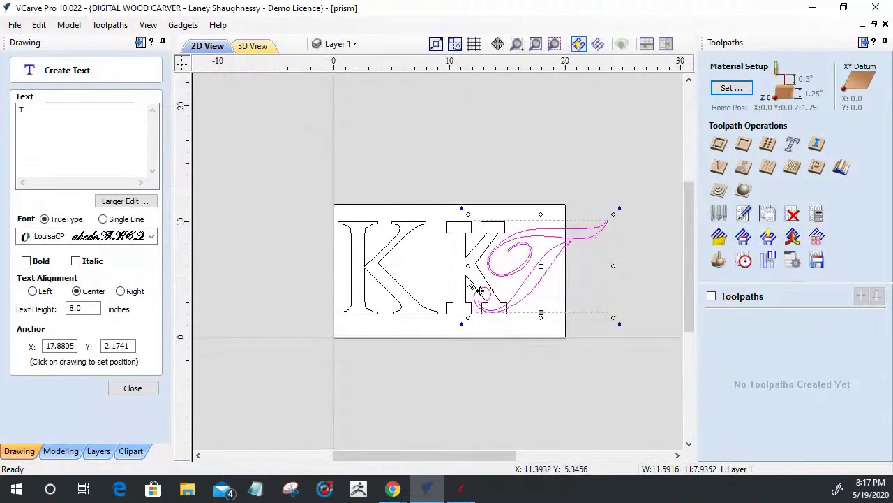
scroll(475, 286, up, 1)
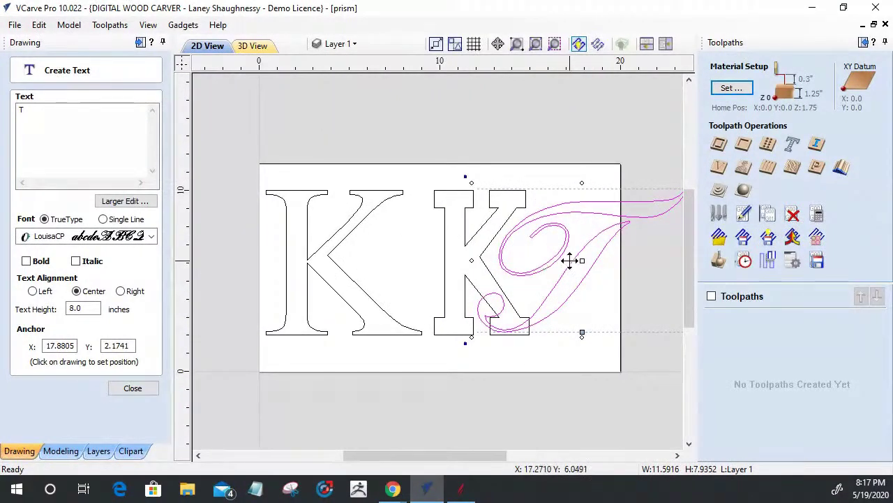
drag(580, 253, 456, 266)
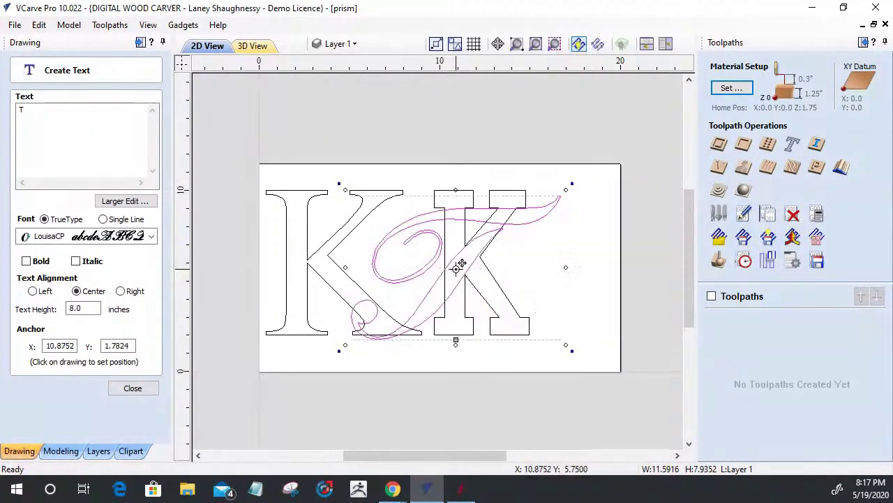
Move the script T to a new layer named Layer 2 with visibility turned off, and finish creating text.
right_click(458, 266)
mouse_move(492, 449)
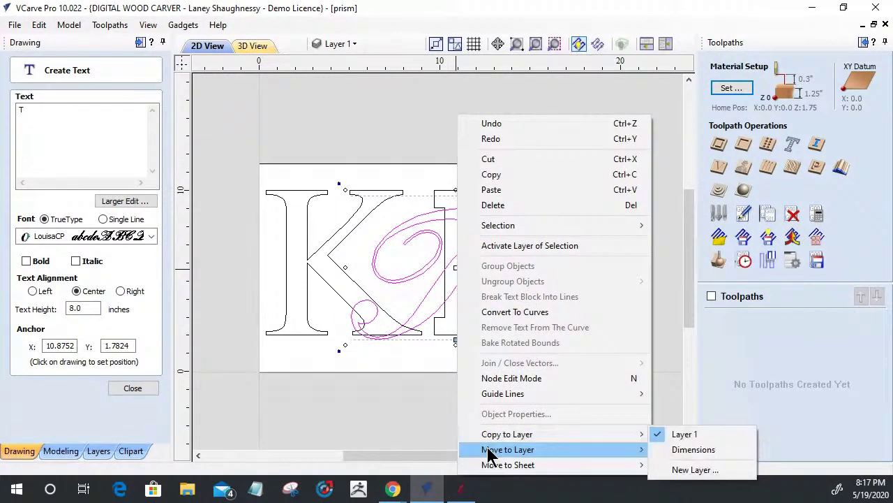
click(680, 487)
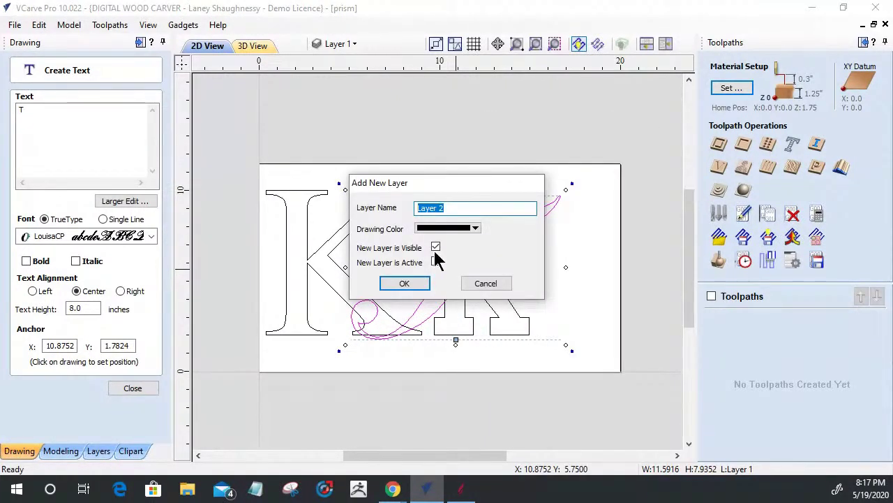
click(436, 247)
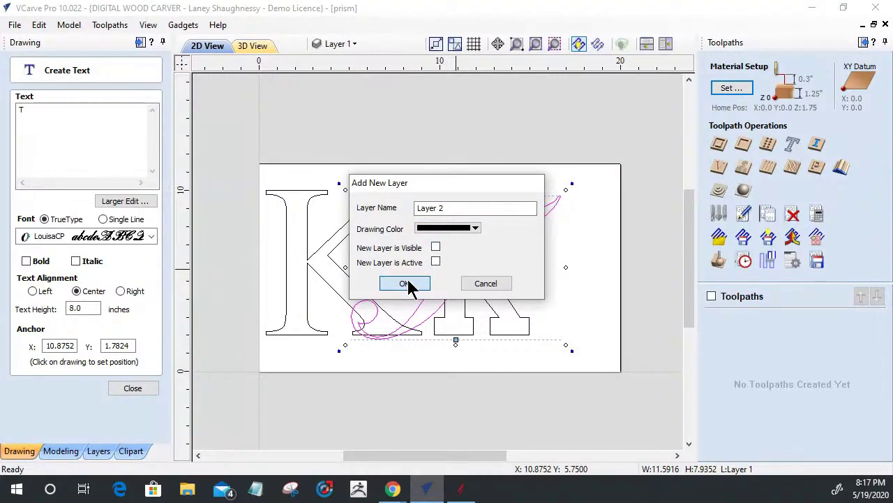
click(406, 285)
click(281, 132)
key(BackSpace)
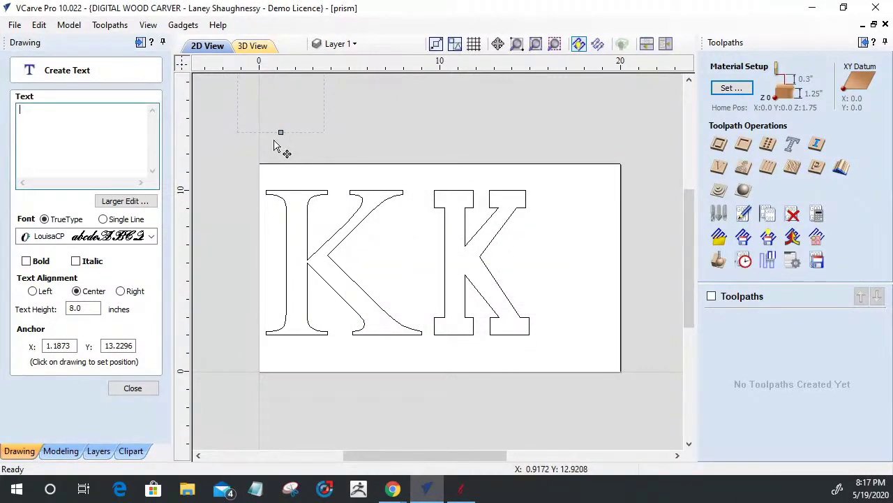
click(132, 388)
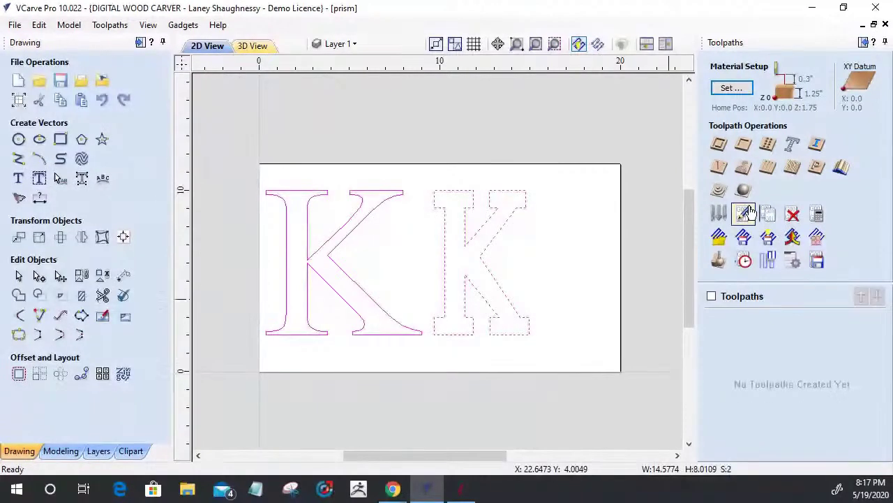
Calculate a Prism Carving toolpath for both K outlines at full prism depth with the 0.5 V-bit, and reset the preview.
click(817, 166)
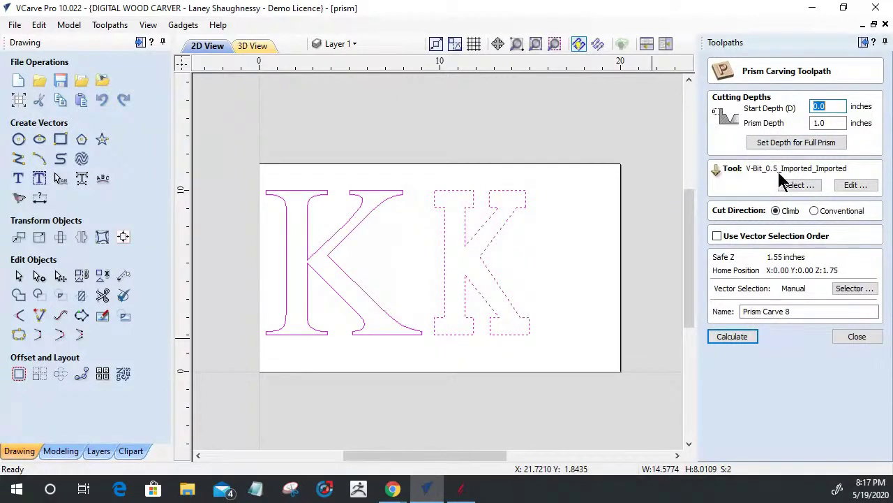
click(776, 141)
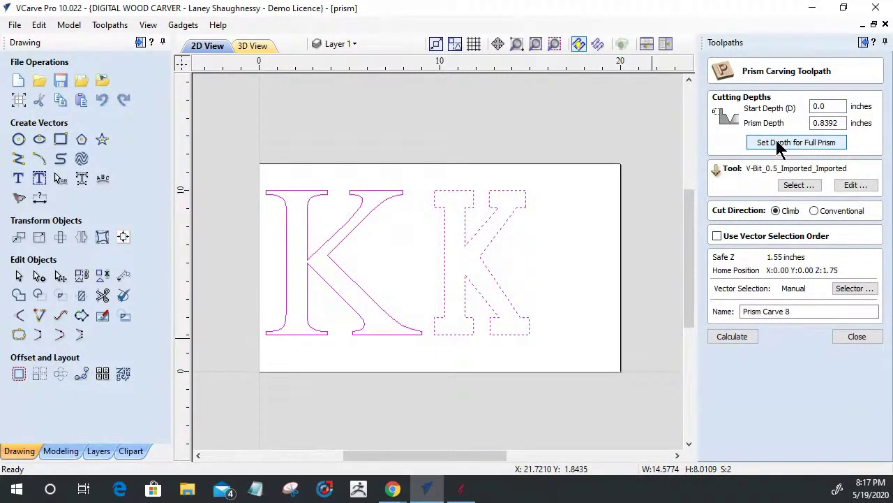
click(719, 335)
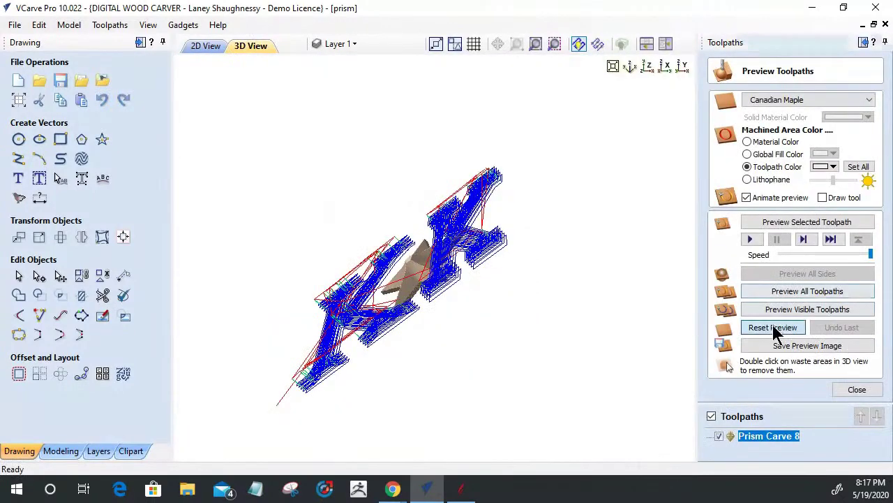
click(754, 328)
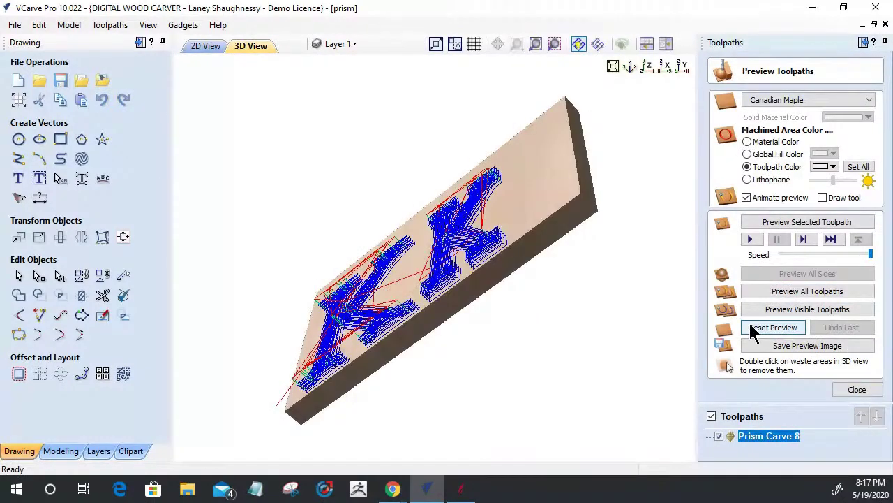
click(857, 390)
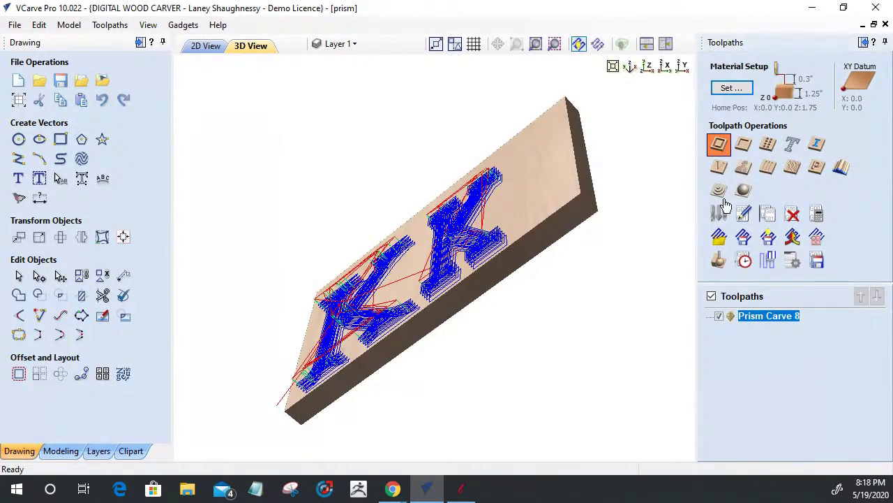
Calculate a Profile toolpath around both K outlines and preview all visible toolpaths on the material.
drag(886, 143, 888, 407)
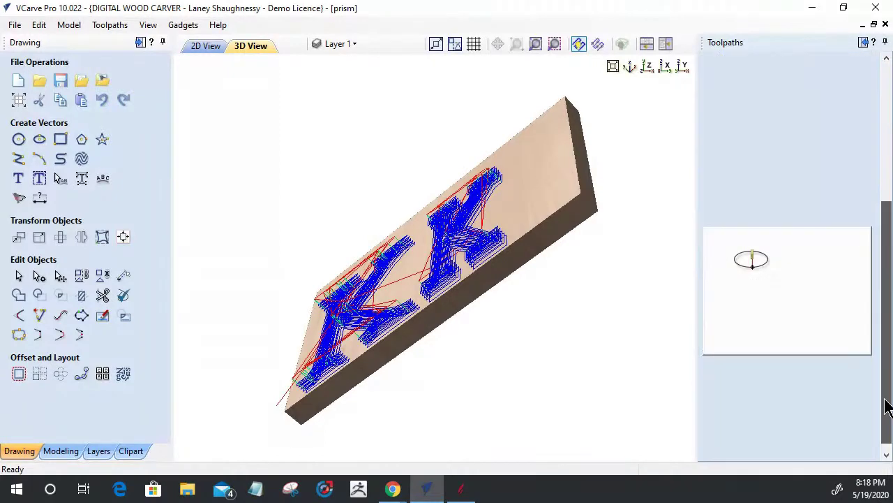
click(708, 449)
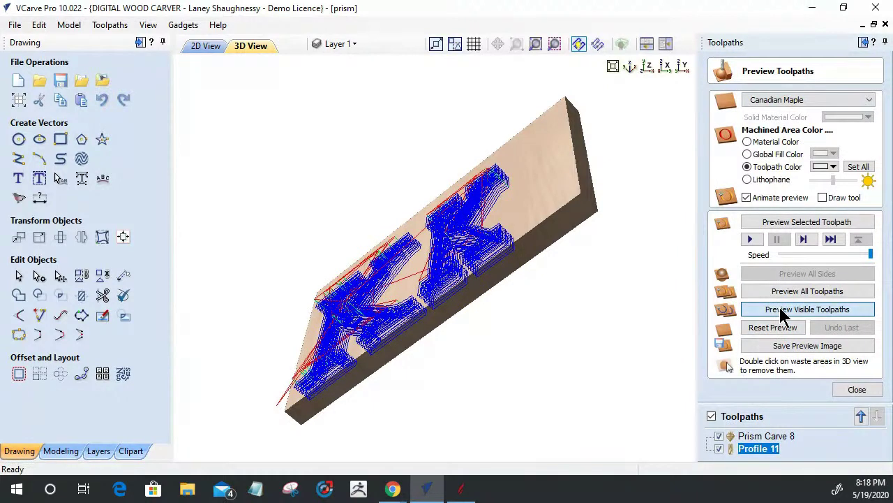
click(783, 311)
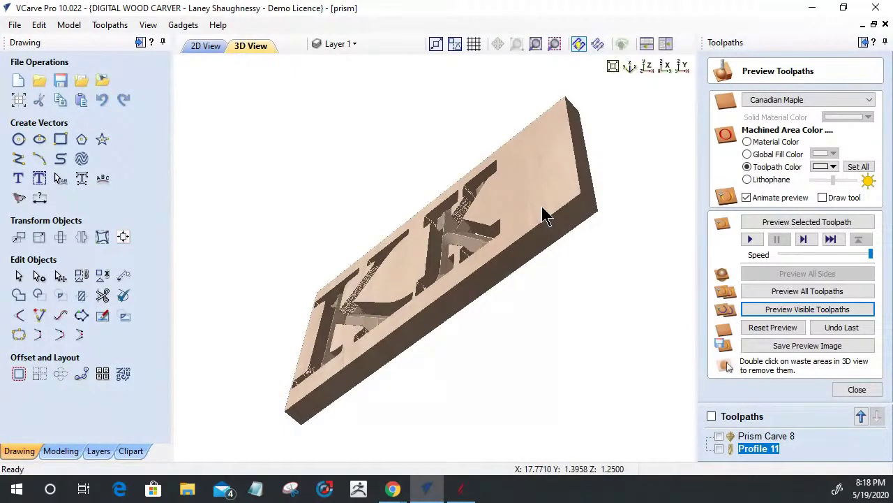
Remove the surrounding waste material from the 3D preview and inspect both carved K letters from several angles.
double_click(541, 206)
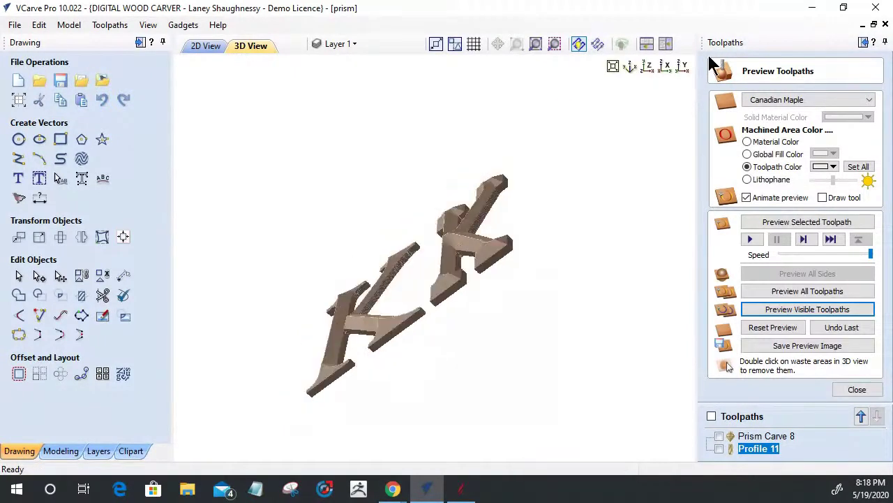
click(648, 67)
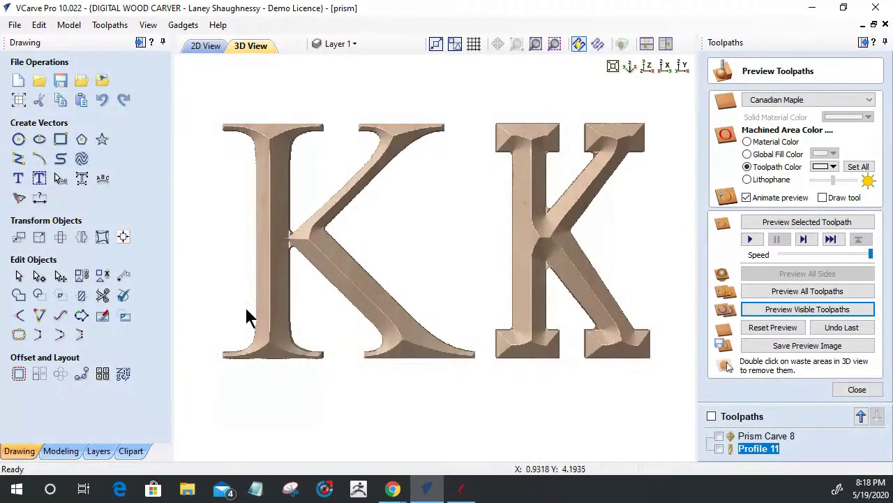
mouse_move(330, 327)
mouse_down()
mouse_move(309, 250)
mouse_move(390, 253)
mouse_move(339, 315)
mouse_move(289, 325)
mouse_move(321, 331)
mouse_up()
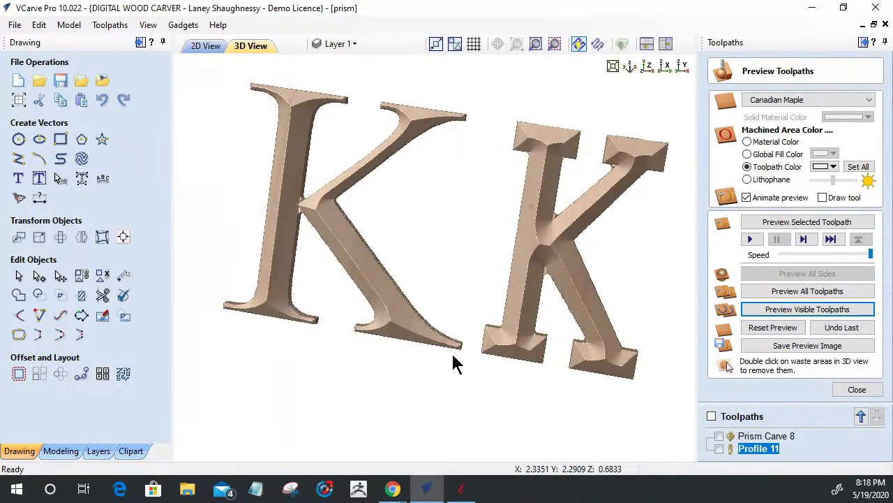
scroll(487, 339, up, 2)
drag(486, 340, 590, 253)
drag(529, 255, 514, 339)
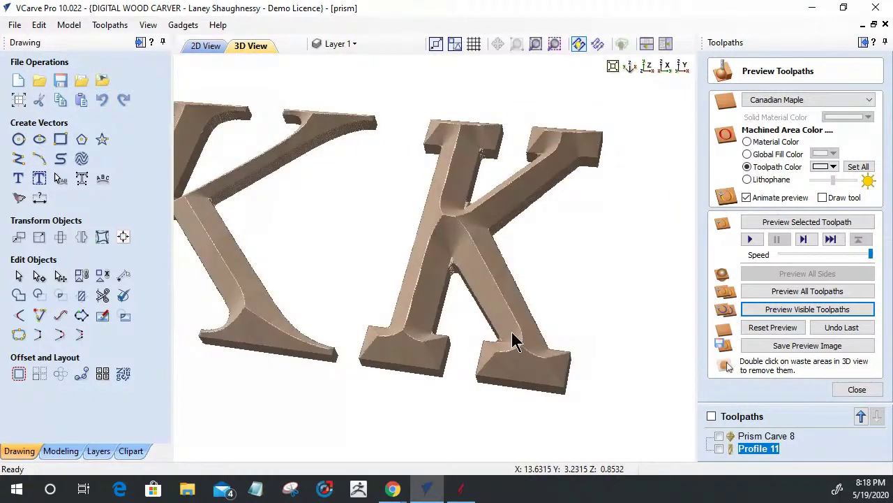
drag(502, 256, 539, 159)
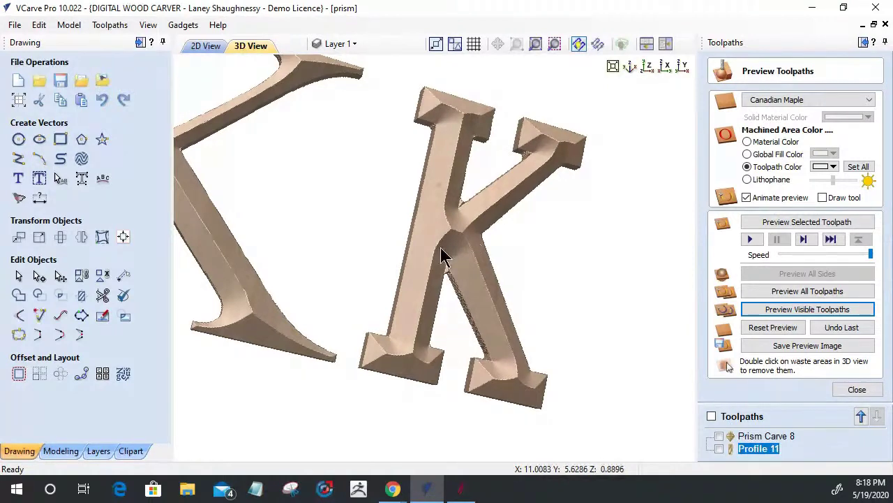
drag(445, 256, 243, 230)
click(652, 67)
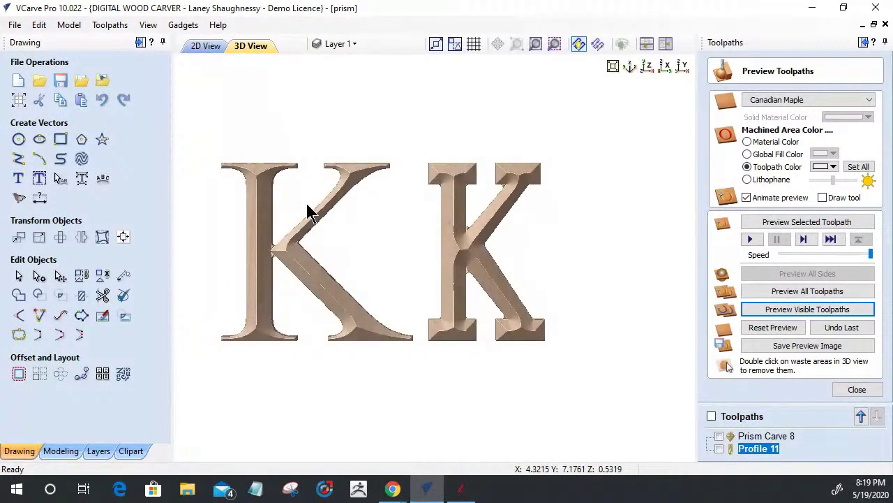
Turn off Layer 1, make Layer 2 visible, and select the script T in the 2D drawing.
click(220, 48)
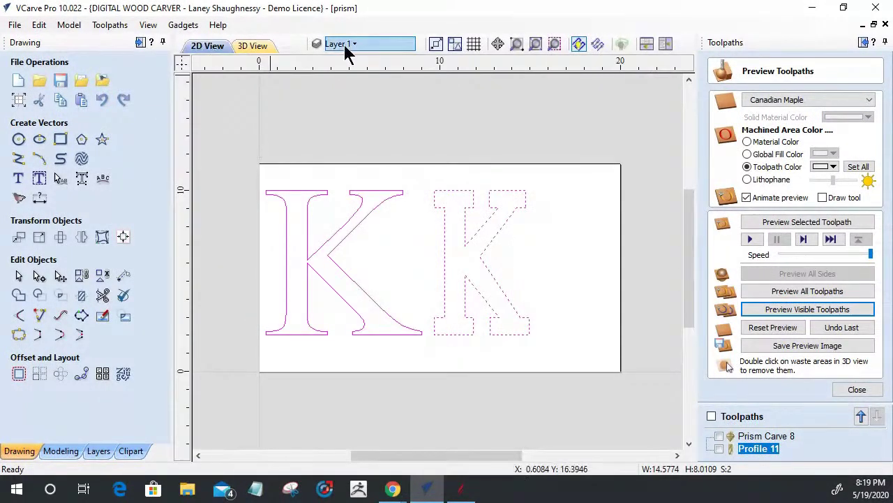
click(342, 46)
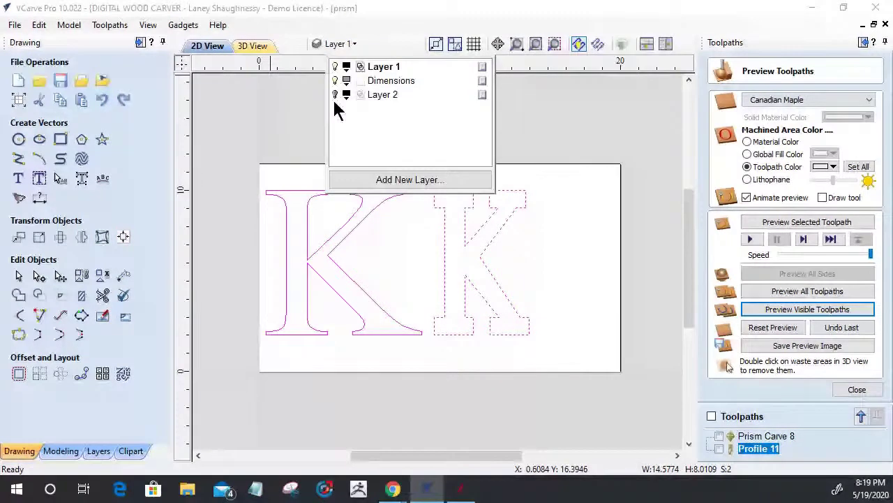
click(336, 67)
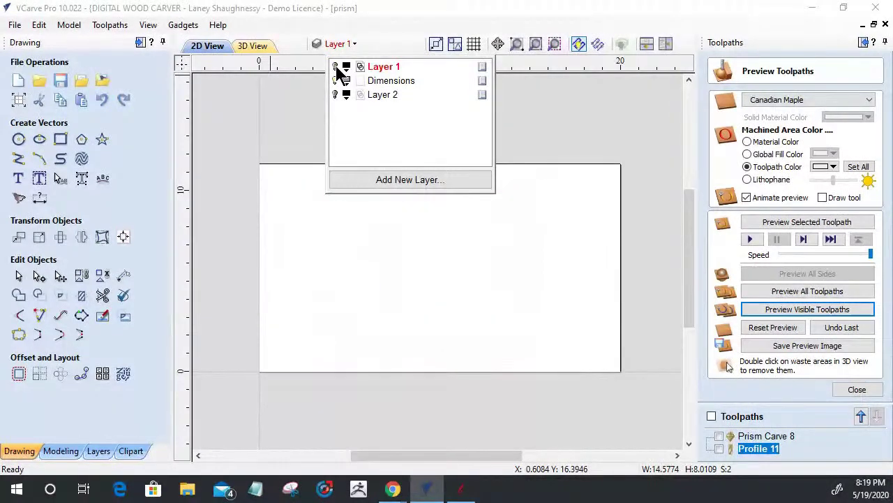
click(335, 94)
click(403, 285)
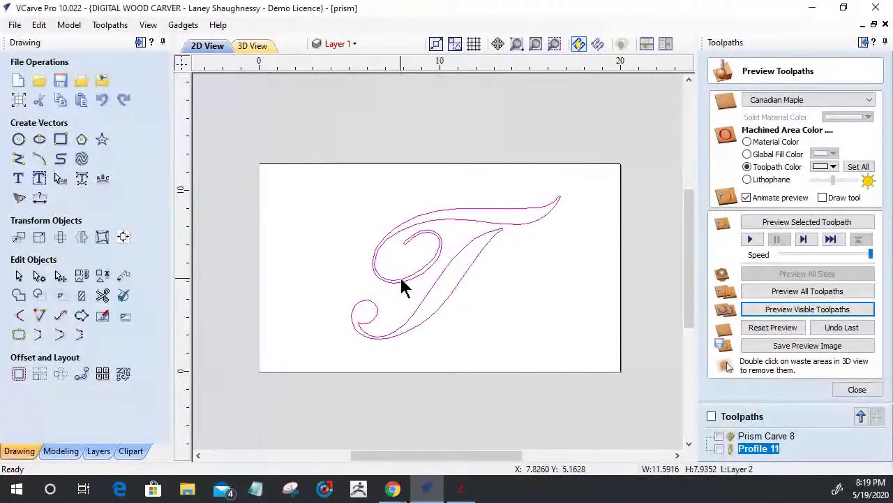
Calculate a Prism Carving toolpath for the script T and reset the material preview.
click(857, 389)
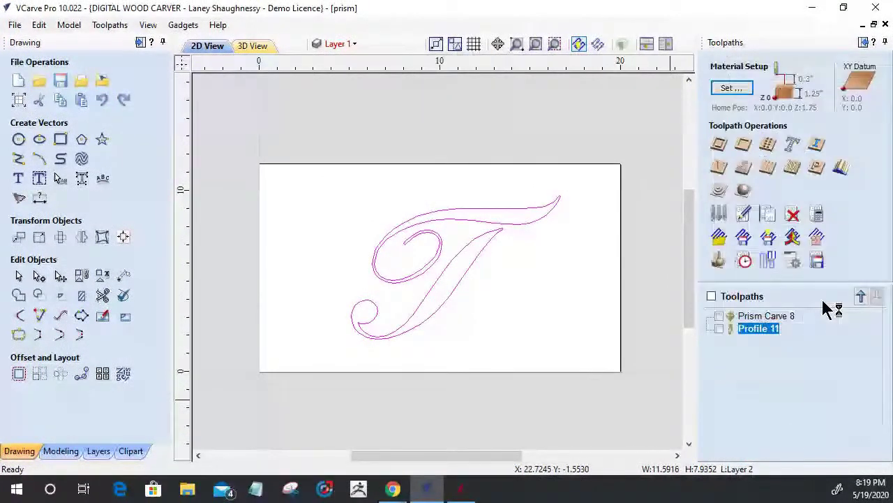
click(821, 169)
click(784, 142)
click(733, 338)
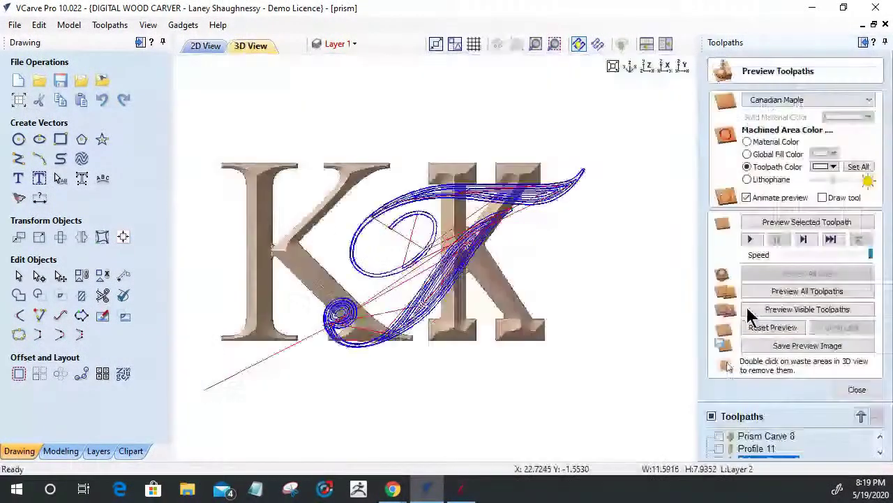
click(761, 326)
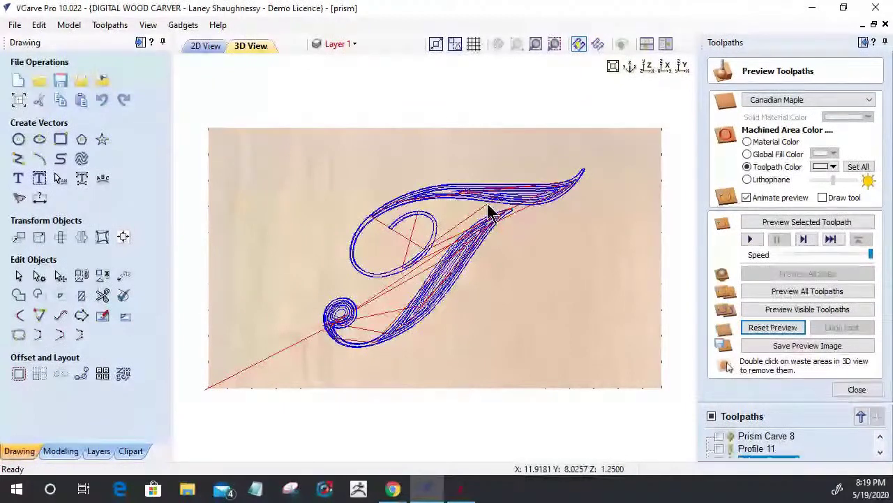
Select the script T in the 2D drawing and convert the text to curves.
click(197, 50)
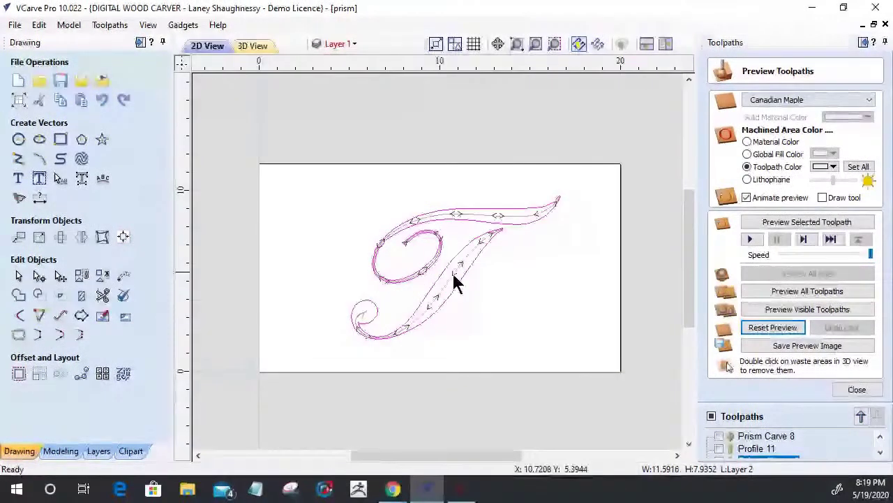
scroll(454, 282, up, 1)
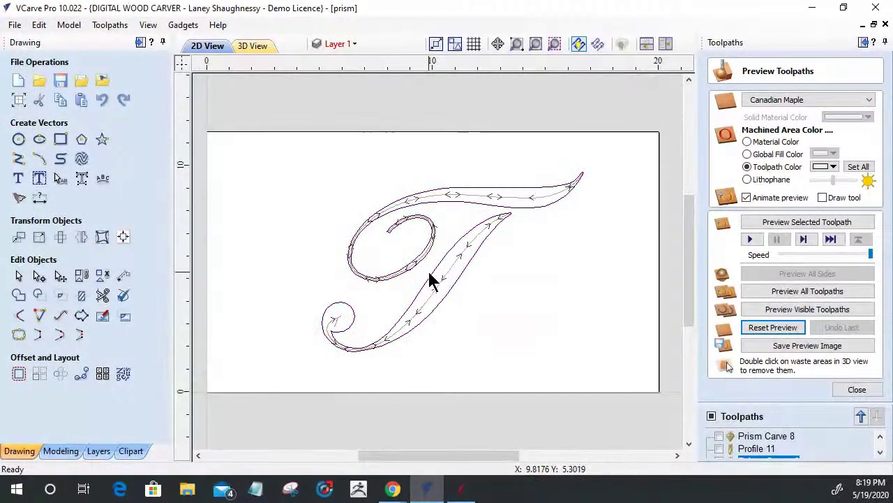
click(430, 282)
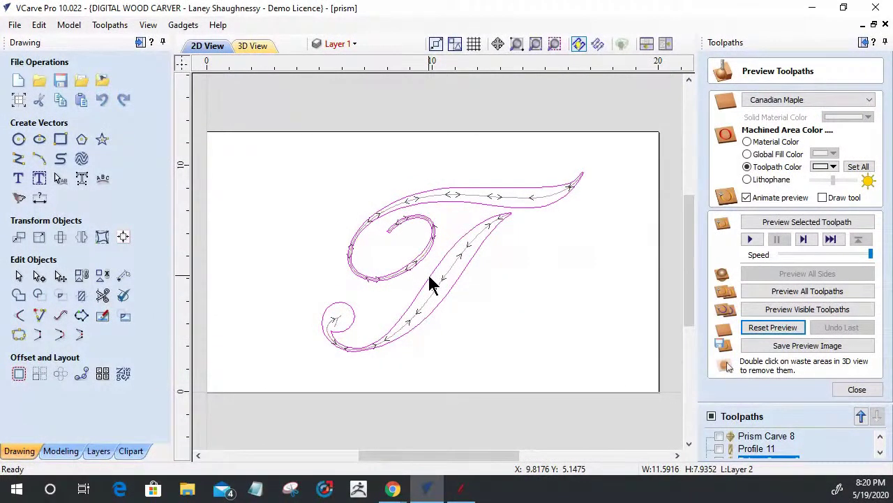
click(429, 277)
click(379, 295)
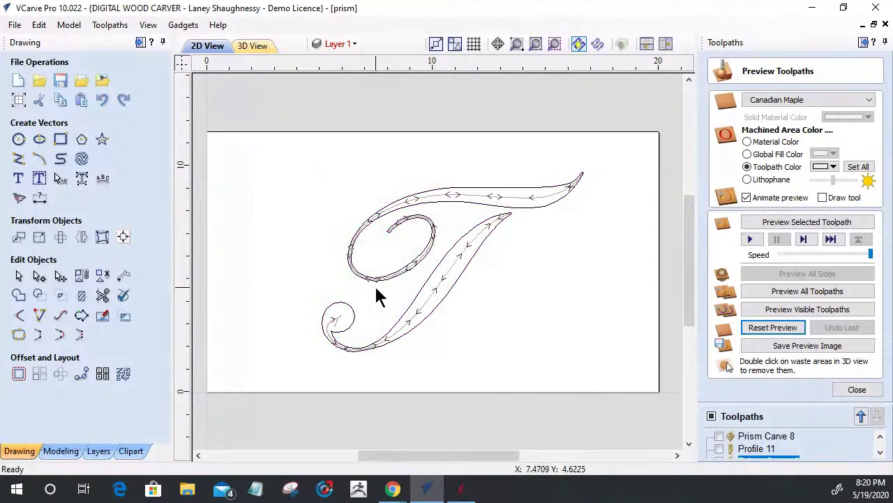
click(420, 301)
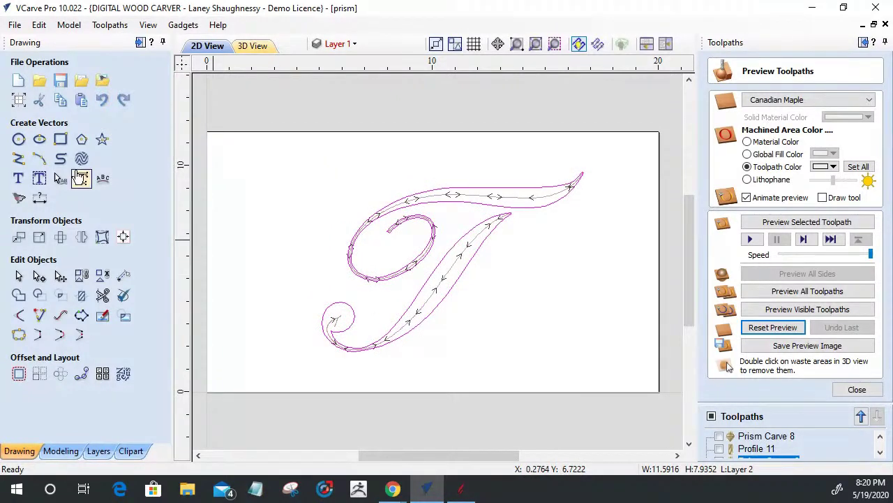
click(81, 178)
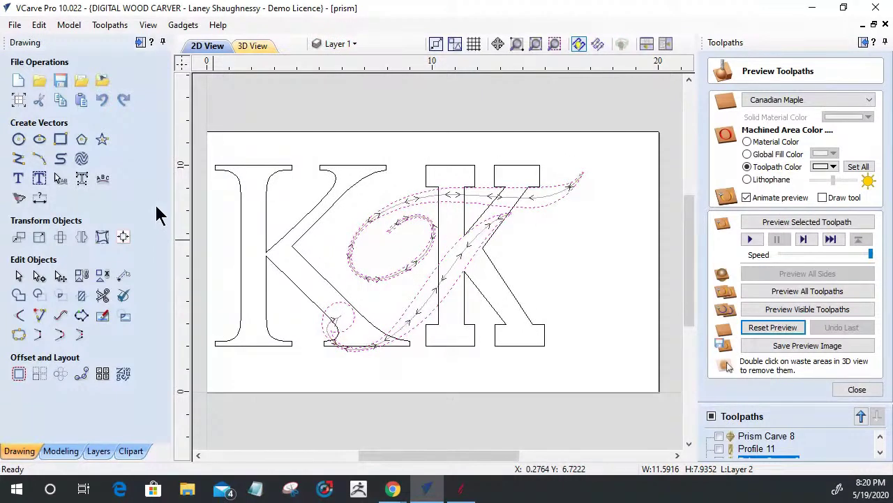
Hide Layer 1 again and make Layer 2 the active layer.
click(338, 43)
click(335, 66)
click(384, 96)
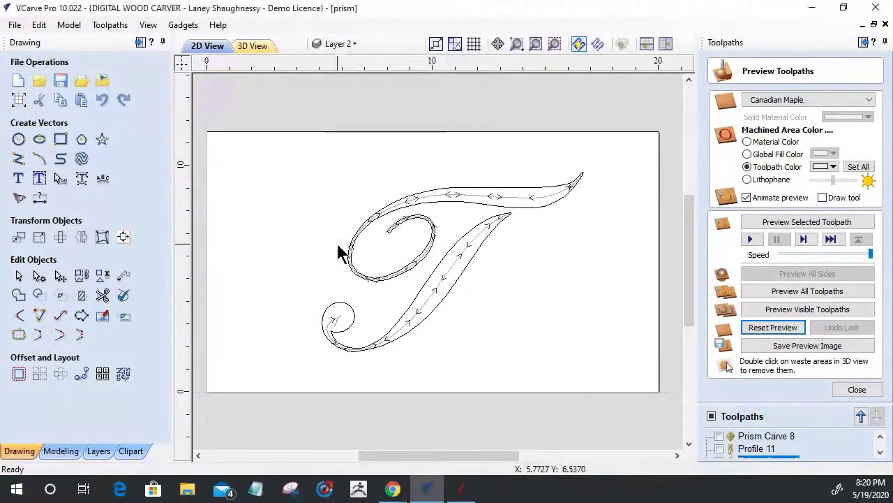
Turn off the display of all toolpaths and select the converted script T.
click(711, 416)
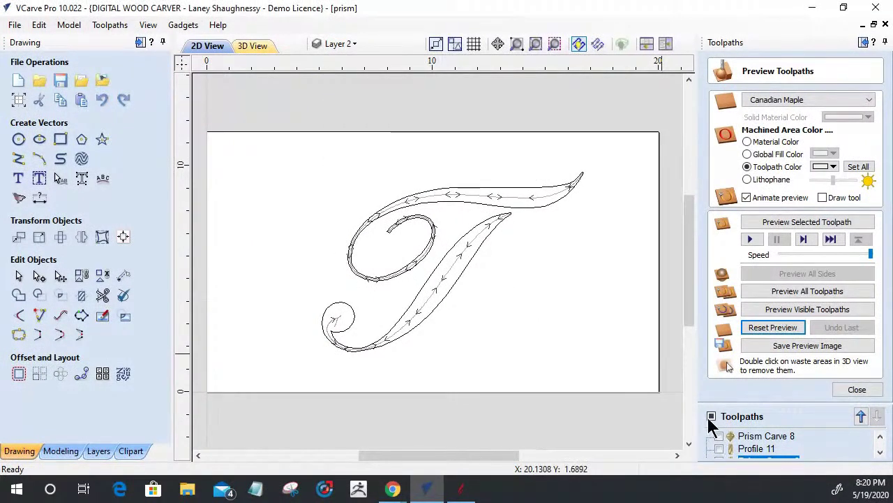
click(478, 256)
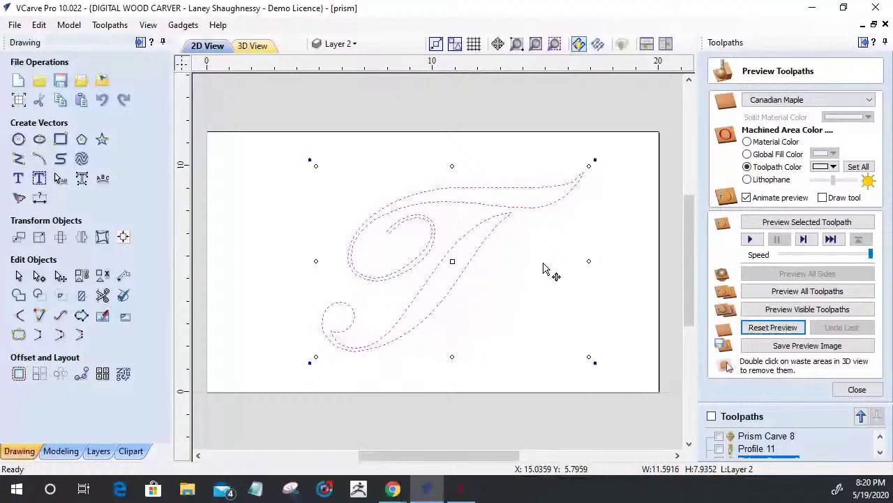
click(465, 270)
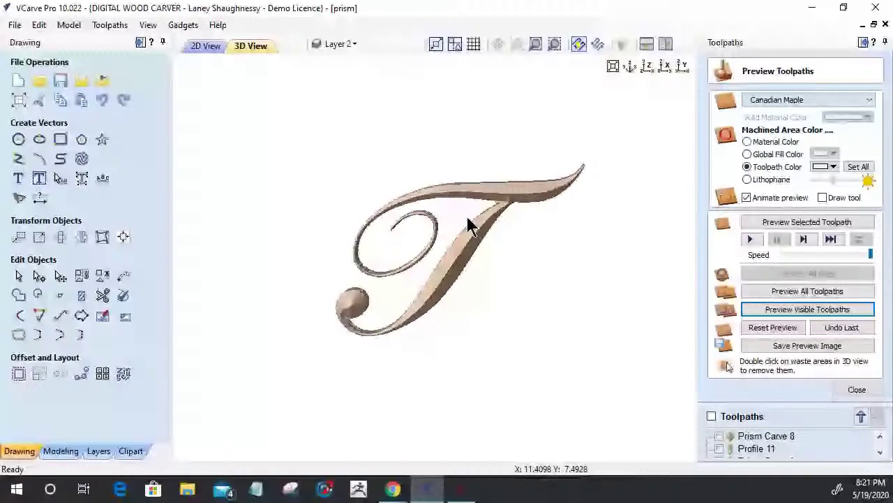
Examine the carved script T in the 3D preview from several angles, including its curl, ball end and stem joint.
drag(467, 216, 264, 191)
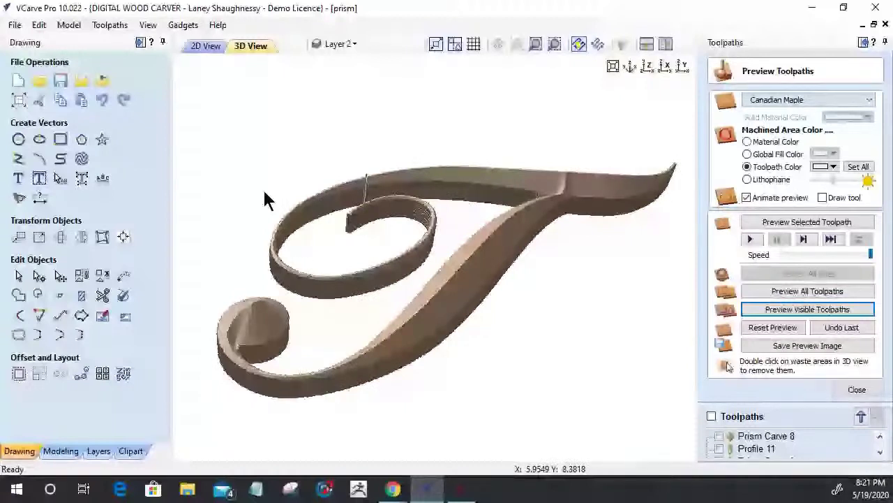
drag(265, 193, 284, 337)
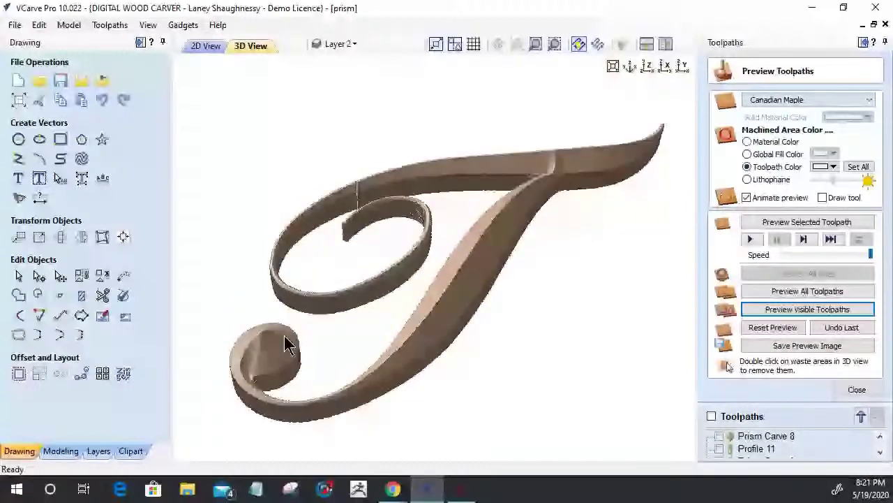
drag(288, 344, 534, 300)
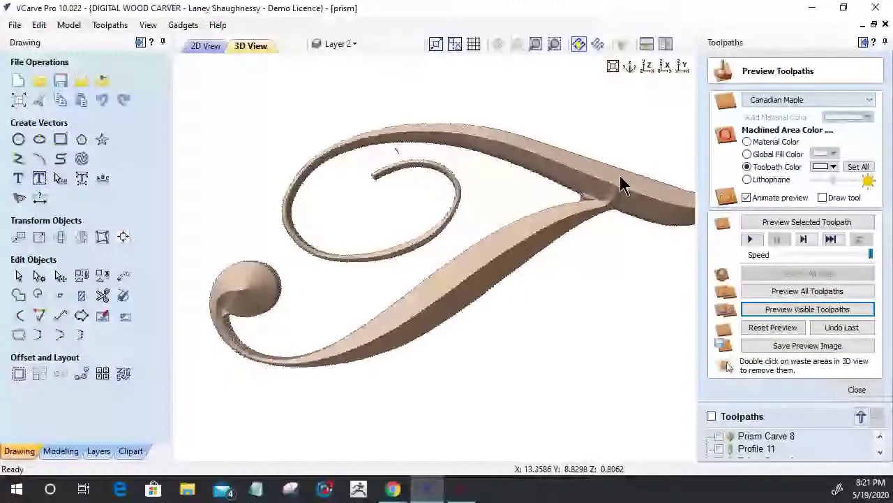
drag(623, 185, 518, 225)
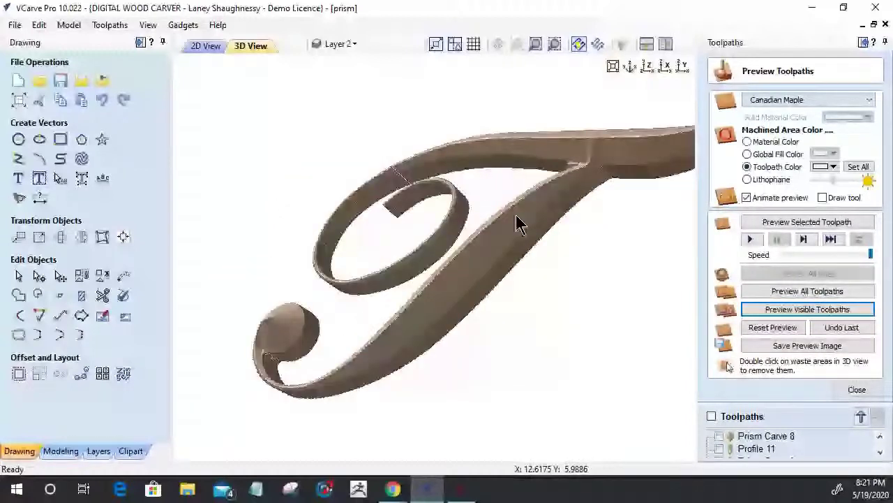
drag(517, 225, 513, 342)
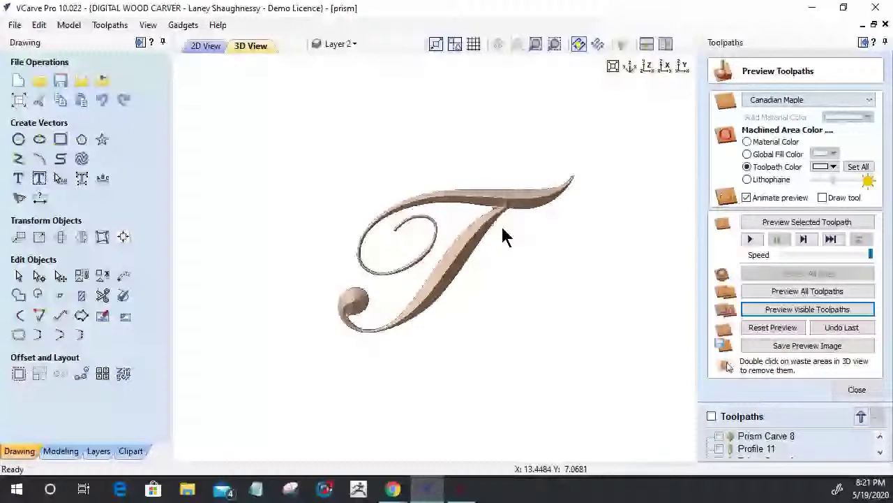
scroll(408, 257, up, 2)
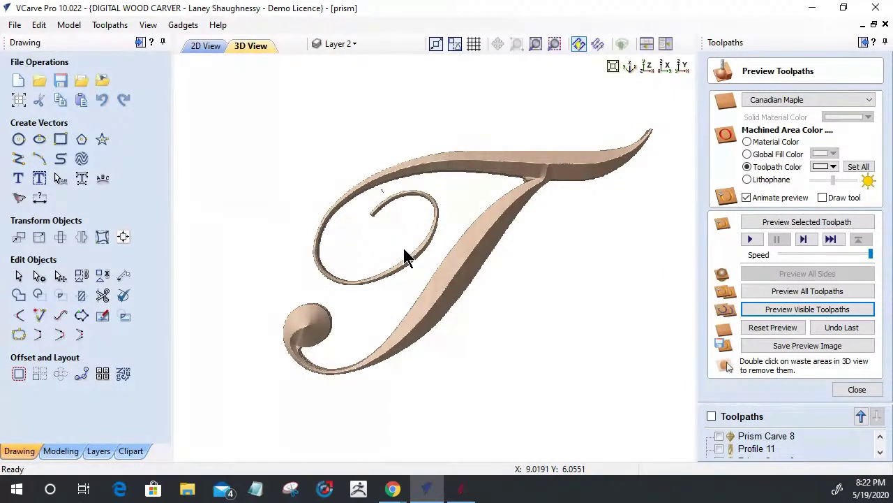
Clear the script T from the 2D drawing.
click(209, 45)
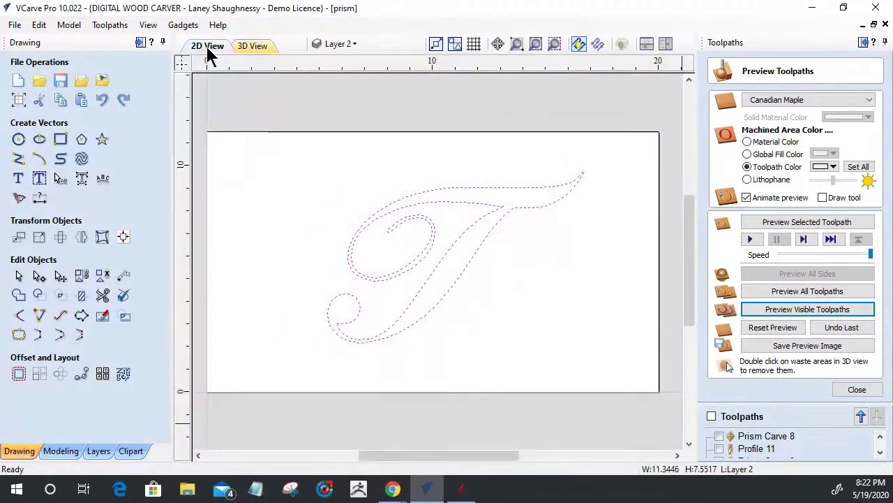
click(311, 110)
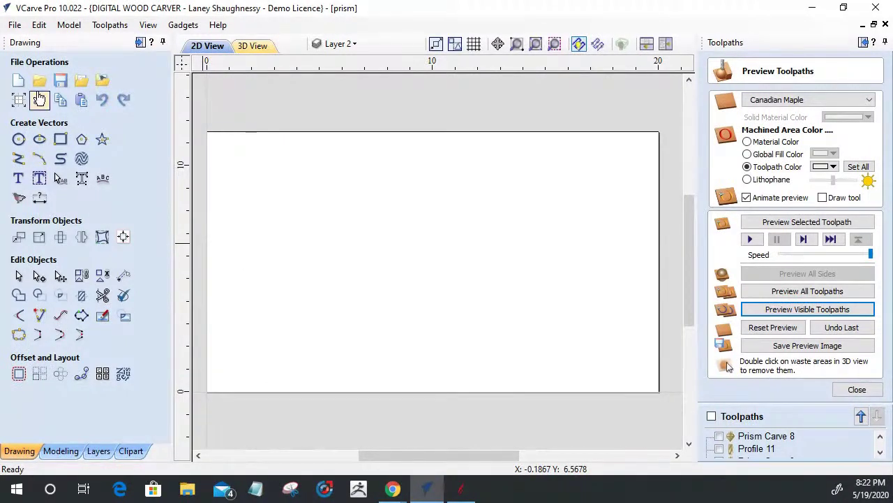
click(103, 79)
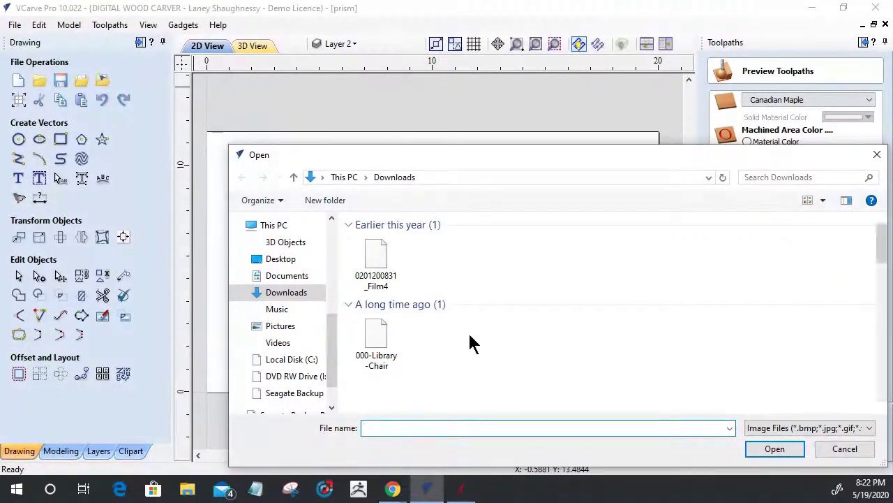
drag(546, 167, 513, 95)
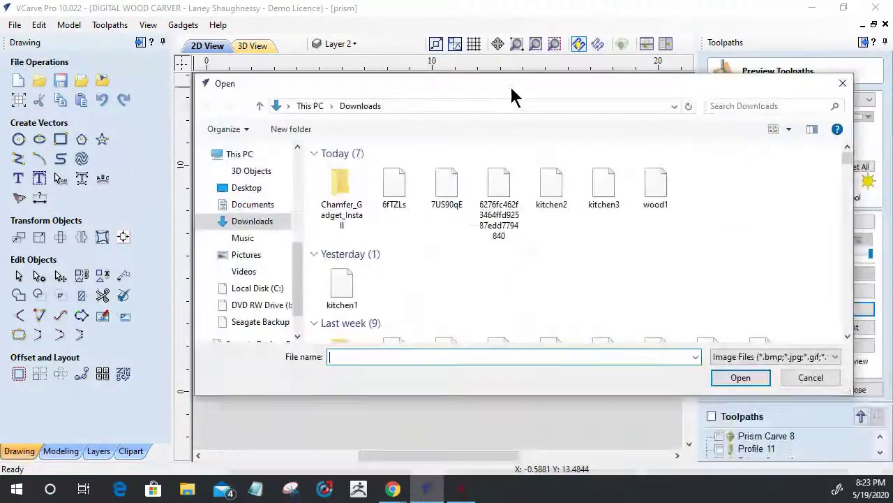
drag(847, 159, 852, 224)
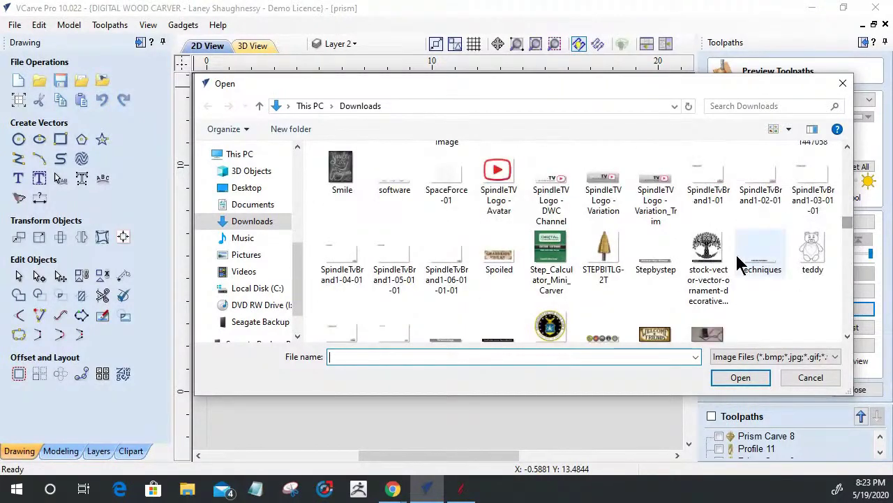
click(816, 379)
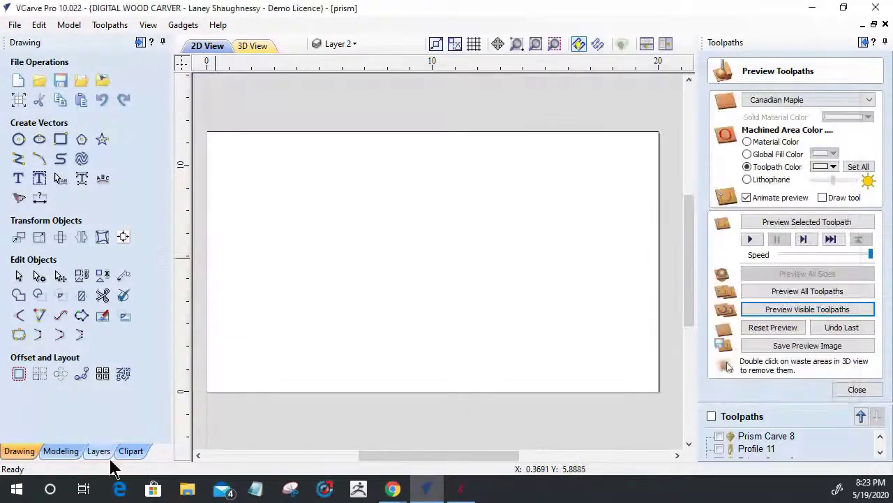
Insert the round Celtic tree clipart from the Custom Image folder into the 2D drawing.
click(130, 451)
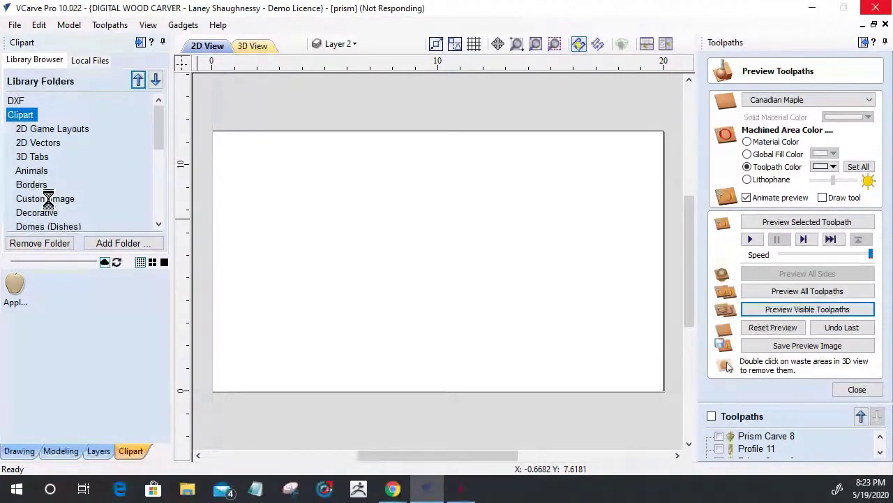
drag(68, 289, 324, 258)
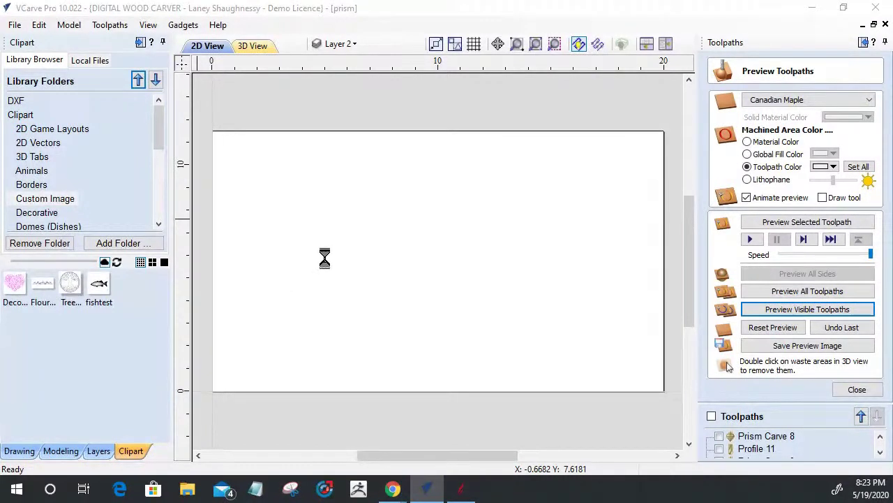
click(410, 254)
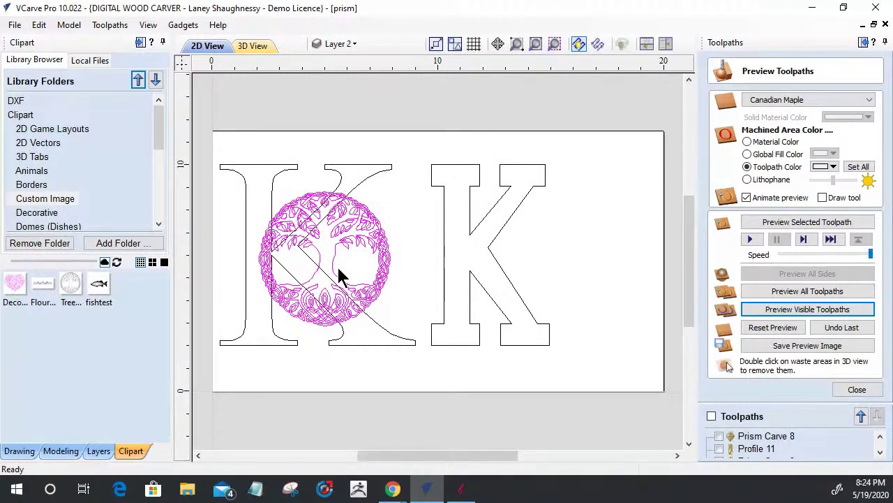
Delete both K outlines from the drawing, keeping only the tree vectors.
key(ctrl+a)
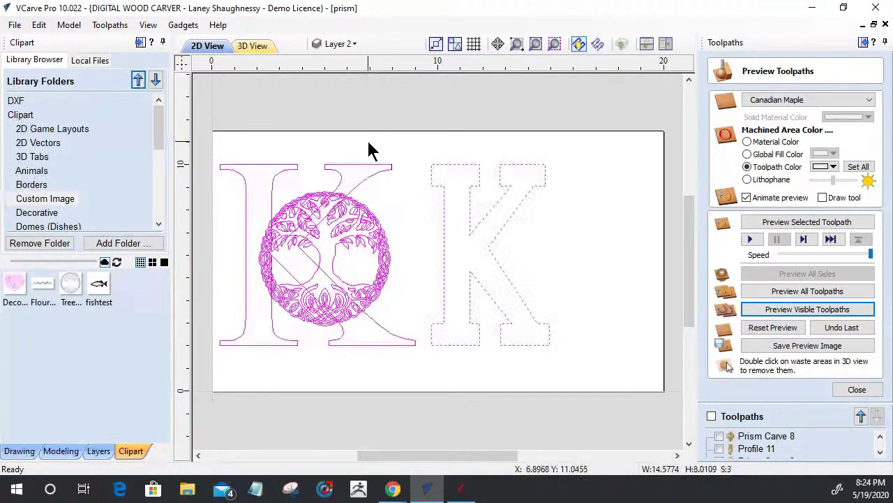
click(369, 145)
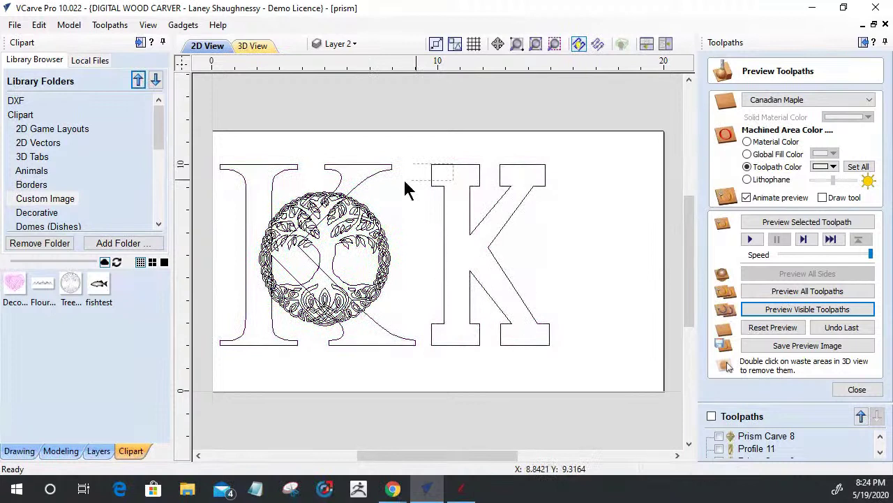
click(351, 183)
key(Delete)
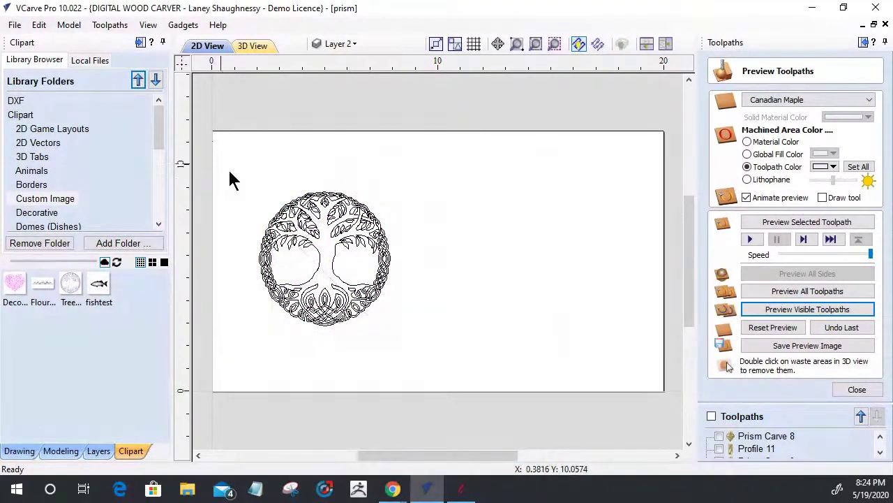
Enlarge the tree artwork proportionally to about 9.67 by 9.85 inches.
drag(228, 174, 443, 392)
click(349, 305)
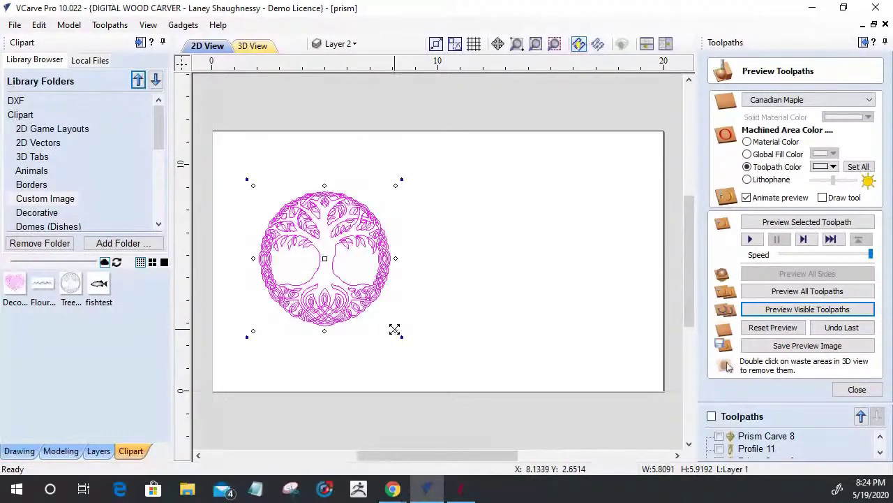
drag(394, 329, 480, 426)
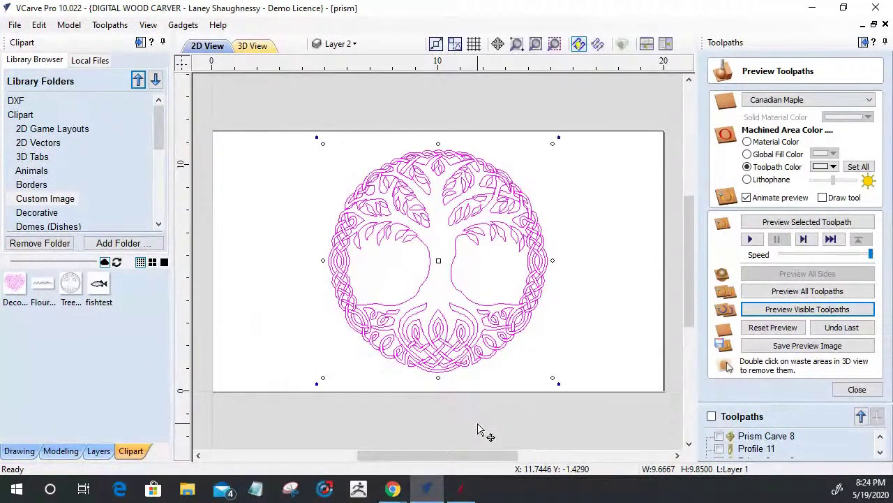
Center the enlarged tree on the material, and nudge it left until it sits near the board's left edge.
key(F9)
key(Left)
key(Left)
key(Left)
key(Left)
key(Left)
key(Left)
key(Left)
key(Left)
key(Left)
key(Left)
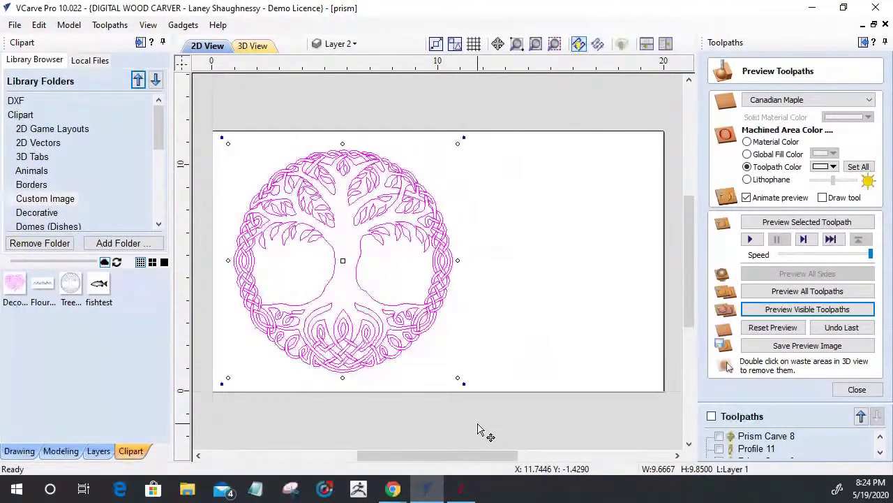
key(Left)
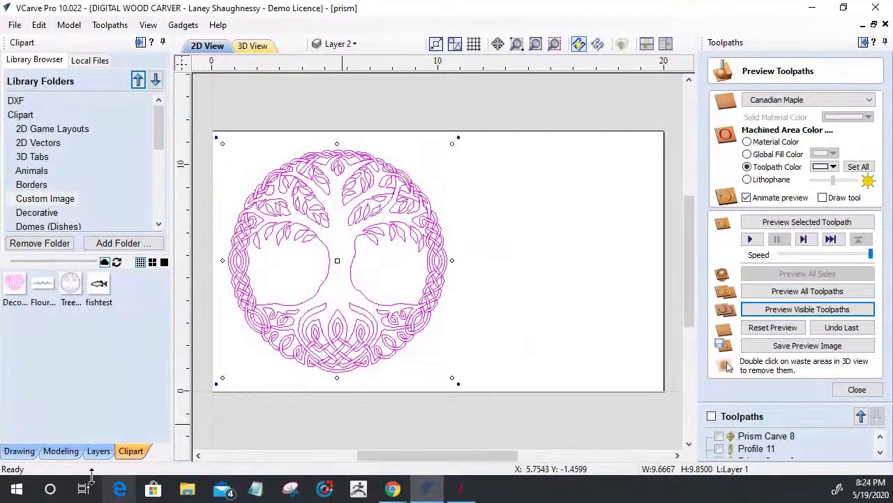
Create a centered three-line text block reading "Tree", "Of", "Life" with a text height of 1.5 inches.
click(14, 451)
click(18, 179)
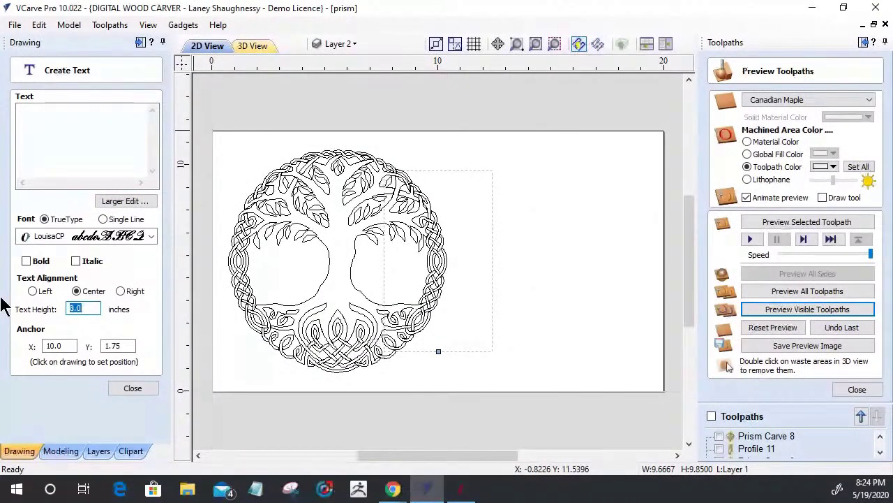
text(1.5)
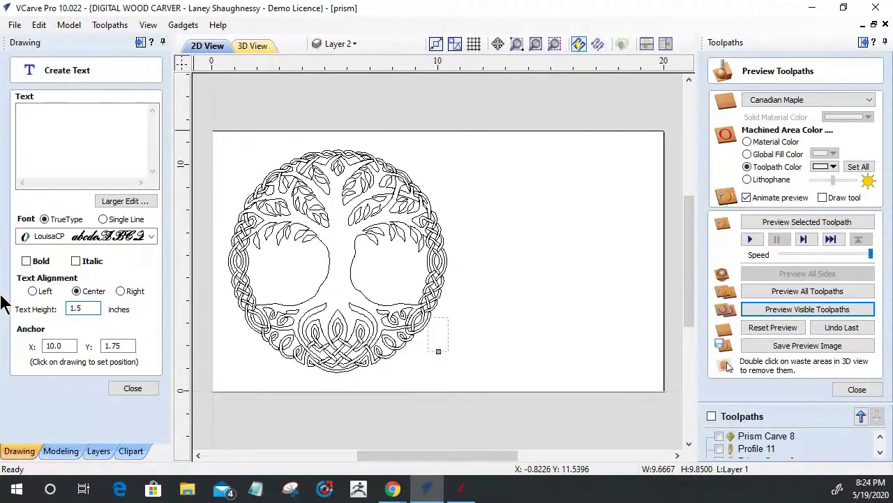
click(75, 143)
text(Tree)
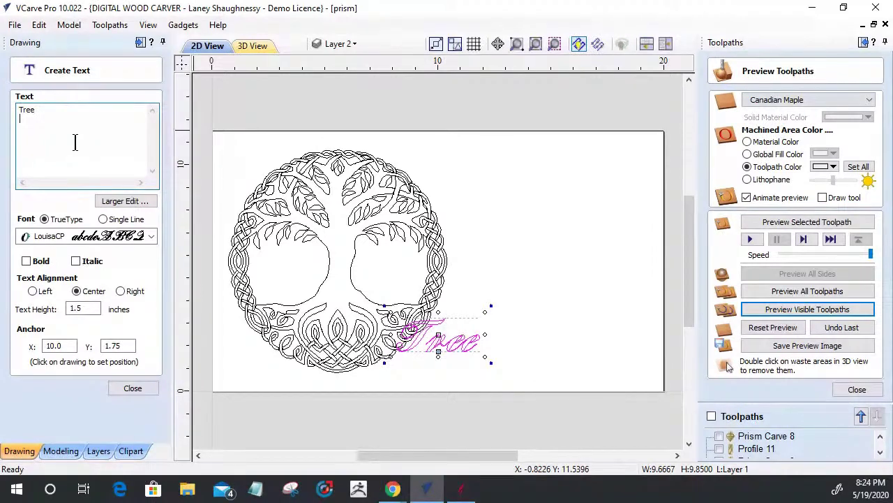
key(Return)
text(Of)
key(Return)
text(Life)
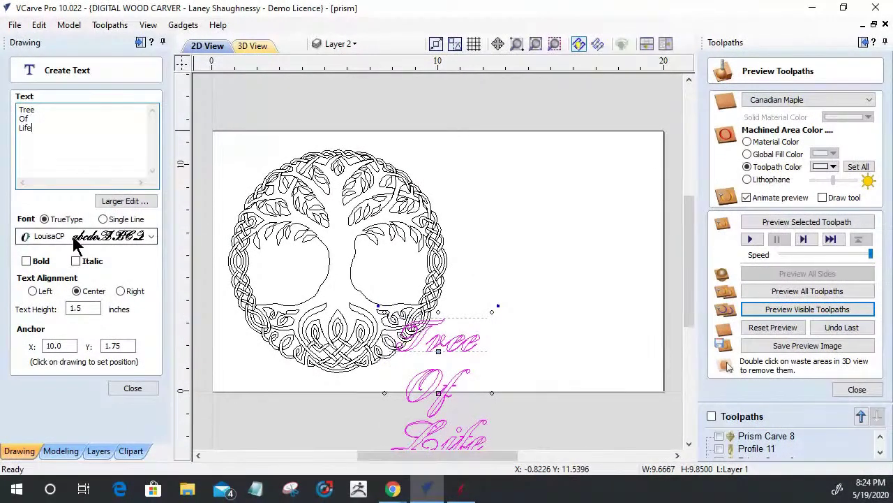
Set the text's font to Copperplate Gothic Bold and place the block in the empty area right of the tree.
click(105, 237)
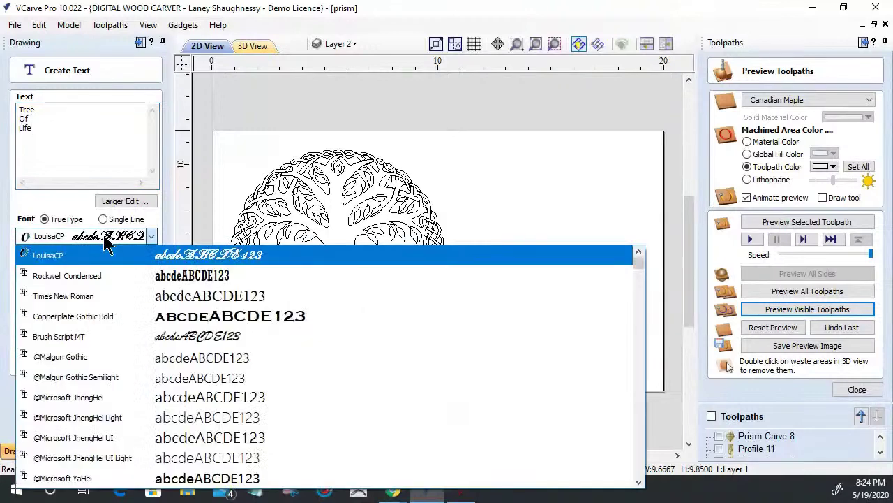
click(108, 316)
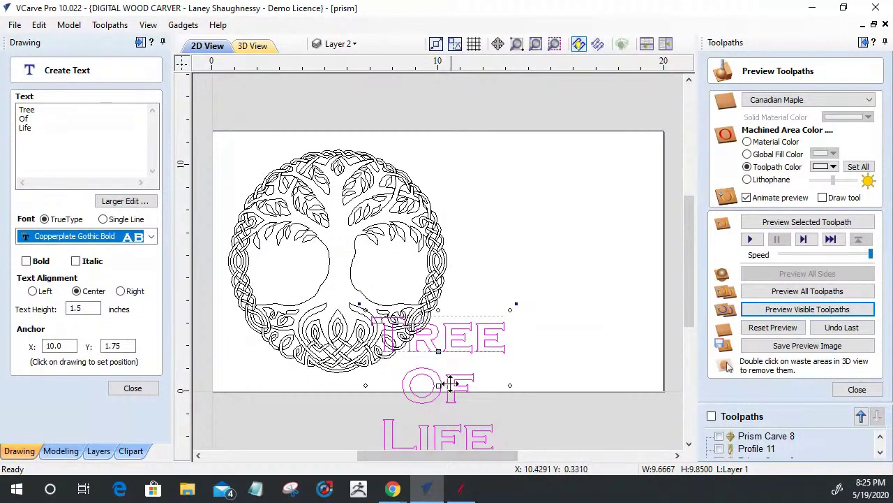
drag(439, 377, 542, 267)
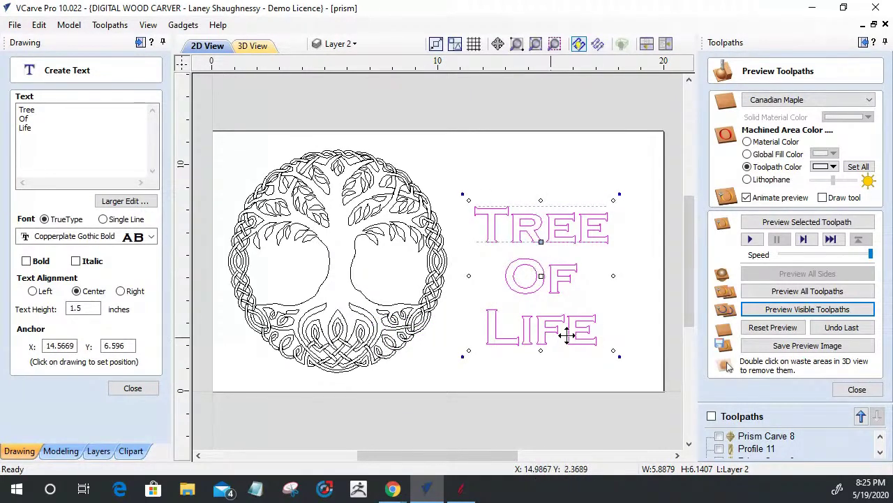
scroll(559, 293, up, 4)
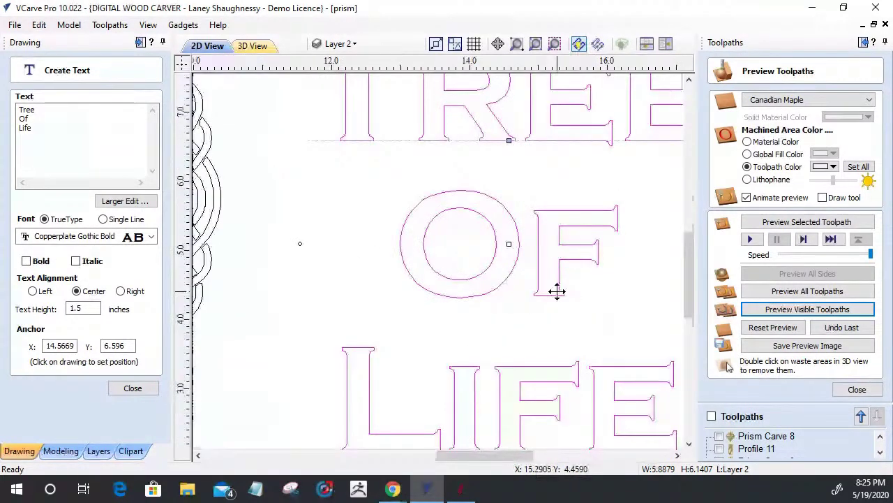
scroll(559, 293, down, 4)
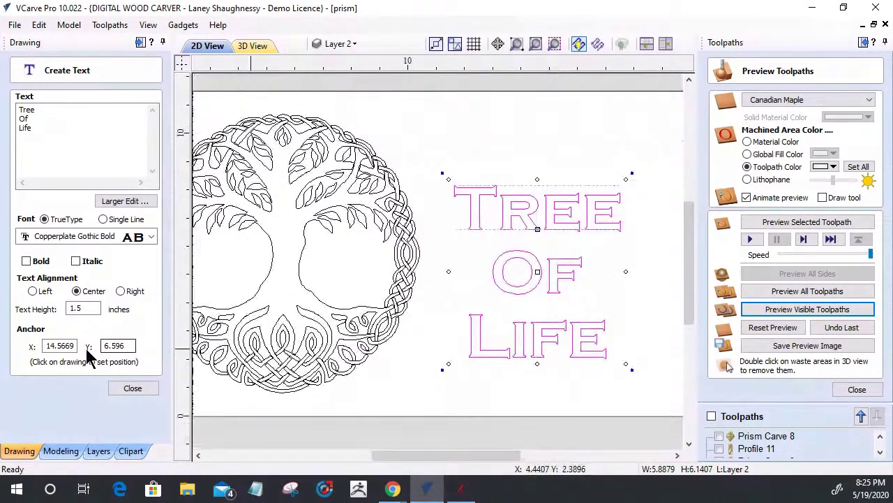
click(125, 388)
scroll(409, 270, down, 2)
scroll(251, 296, up, 1)
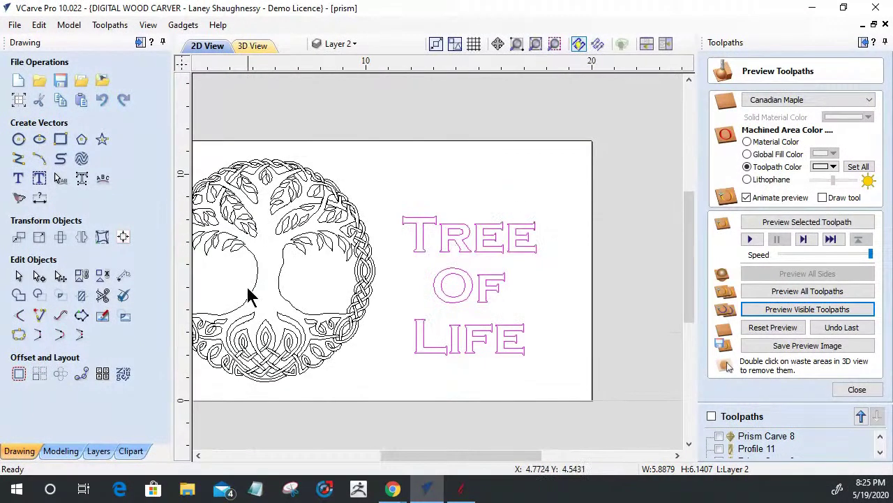
Break the Tree Of Life text block into individual lines.
click(428, 244)
click(391, 351)
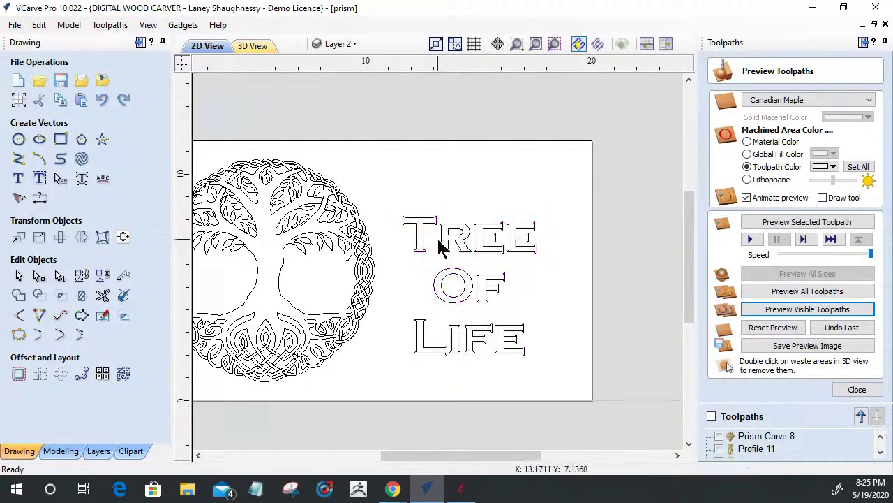
click(441, 252)
right_click(447, 275)
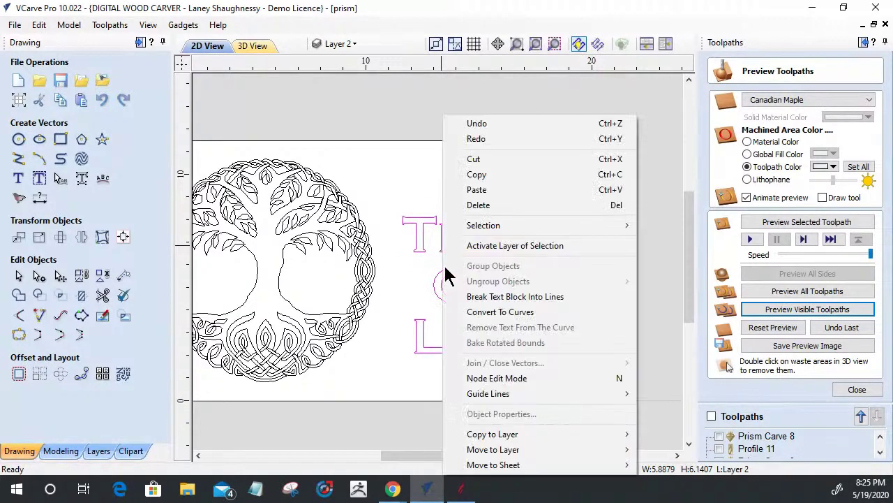
click(448, 296)
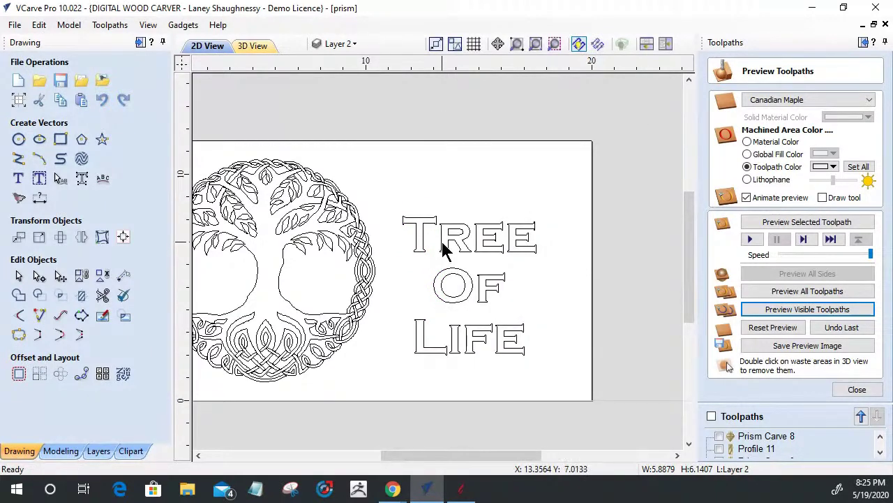
right_click(449, 279)
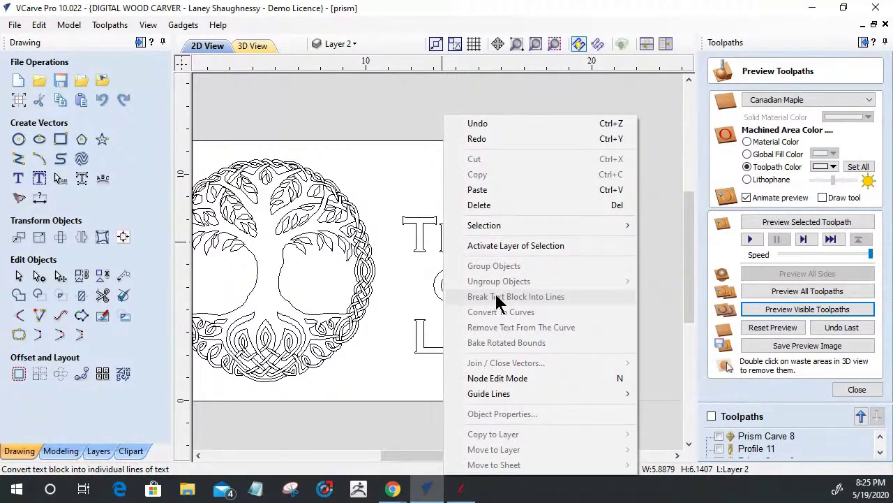
Move the word Tree up and left, enlarge it to about 8.13 by 2.26 inches, and bring Of up beneath it.
click(419, 243)
click(420, 237)
drag(421, 237, 392, 197)
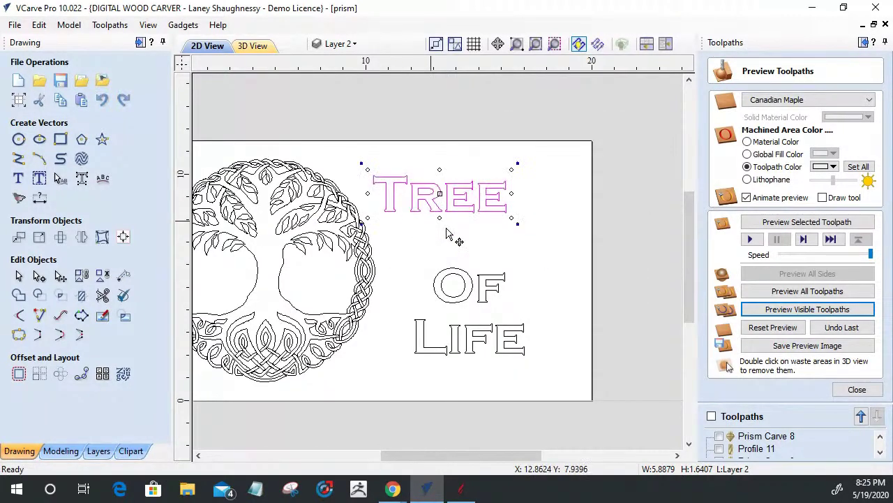
drag(514, 222, 567, 236)
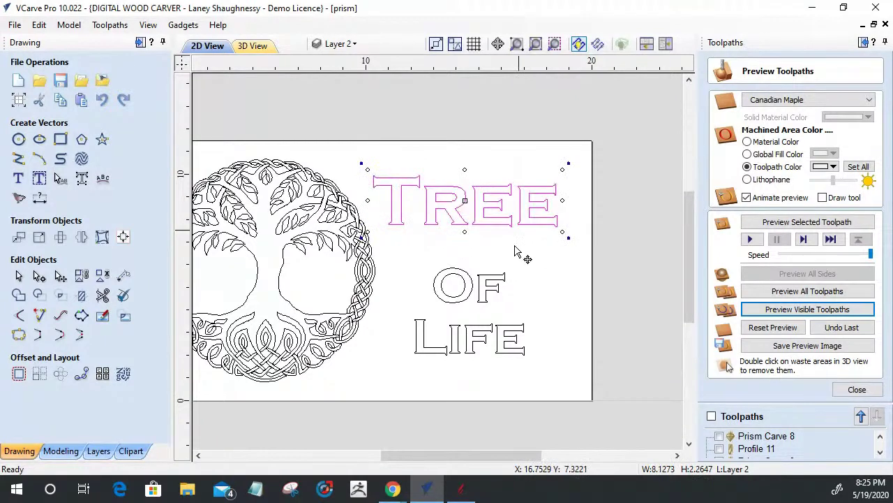
click(470, 279)
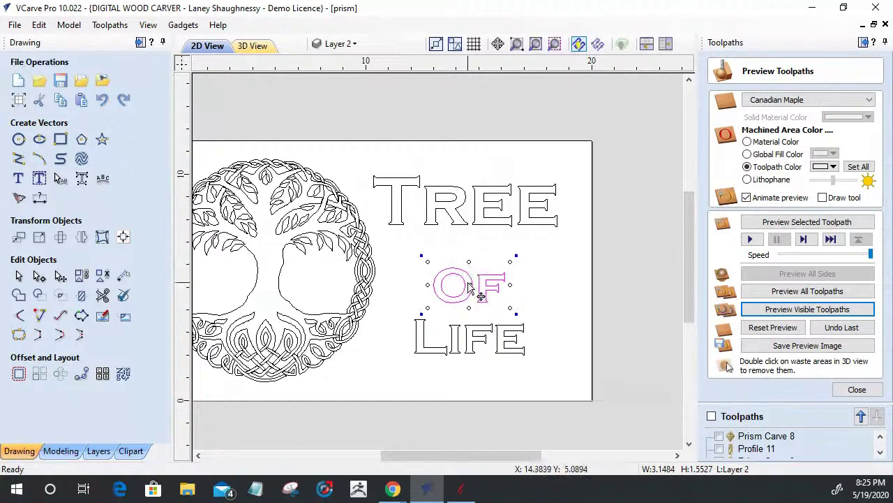
drag(469, 286, 473, 256)
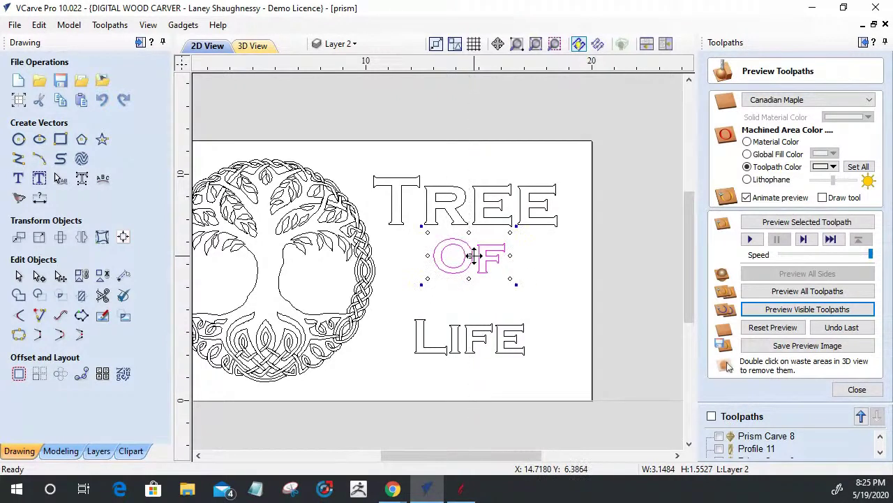
Move the word Life up below Of and enlarge it to about 7.08 by 2.30 inches, roughly centered under Tree.
drag(462, 338, 448, 291)
drag(535, 330, 586, 345)
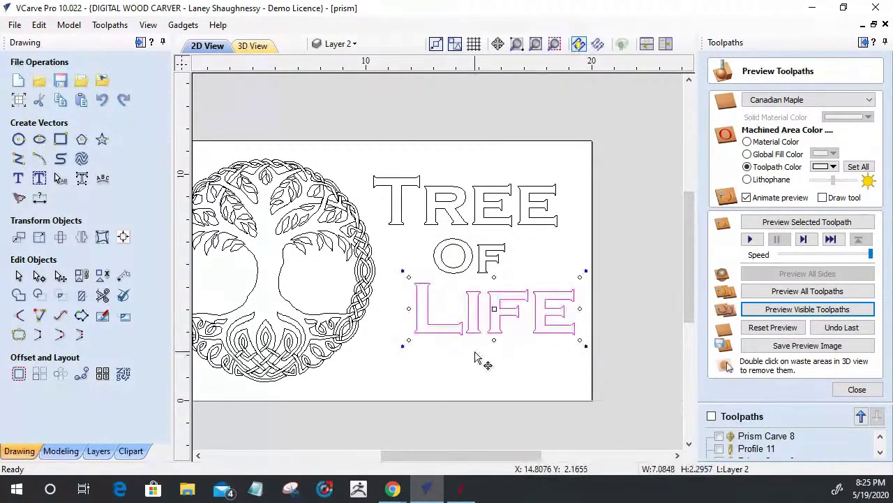
drag(467, 308, 459, 310)
key(Up)
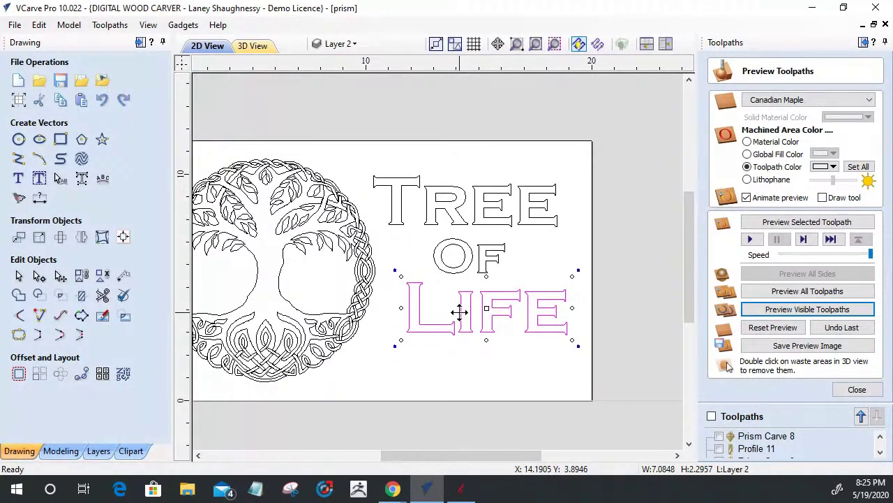
Select the tree and all three words and center them together on the material both horizontally and vertically.
scroll(459, 312, down, 3)
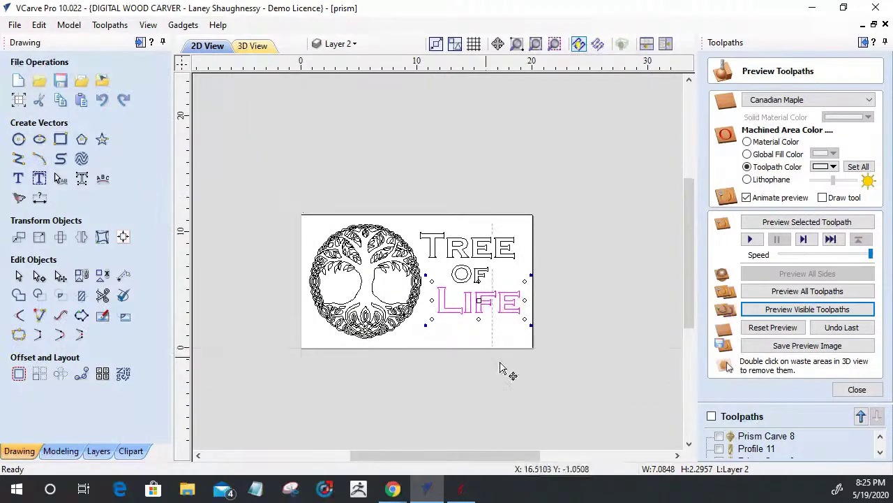
key(ctrl+a)
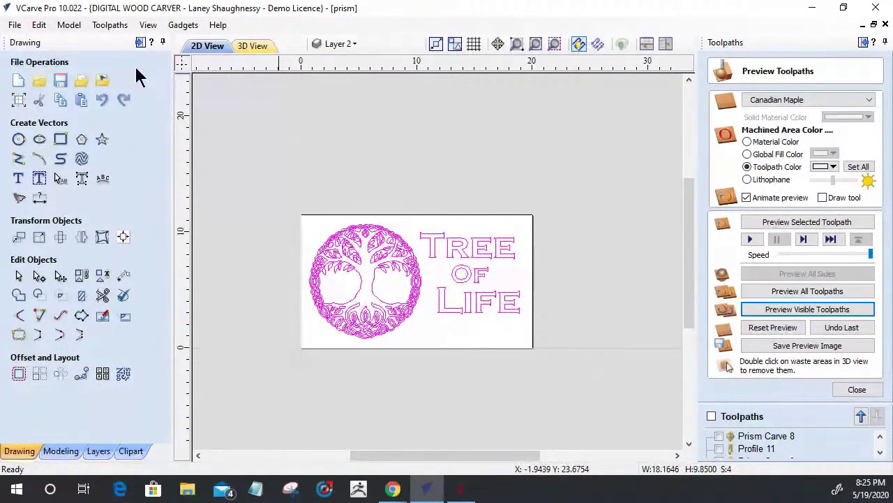
click(122, 239)
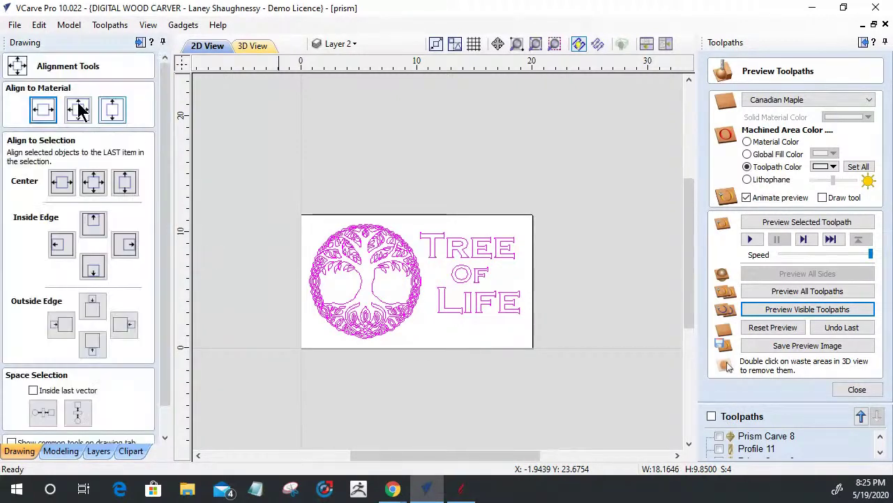
click(78, 109)
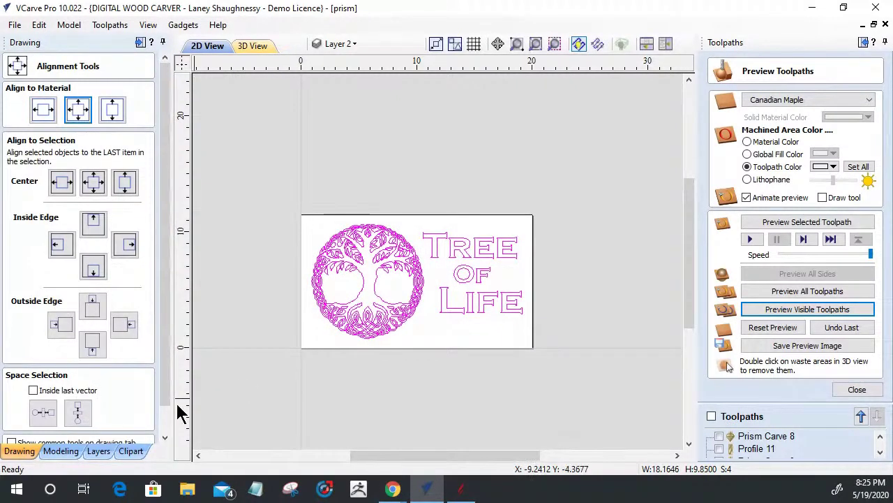
click(328, 261)
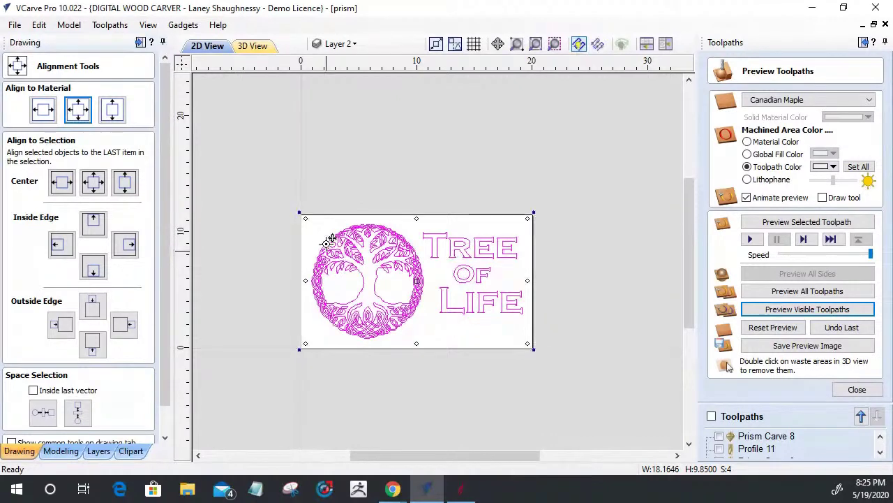
Scale the tree and words down together about their common center until the tree measures about 9.02 by 9.19 inches, and finish aligning.
click(312, 222)
drag(315, 223, 322, 230)
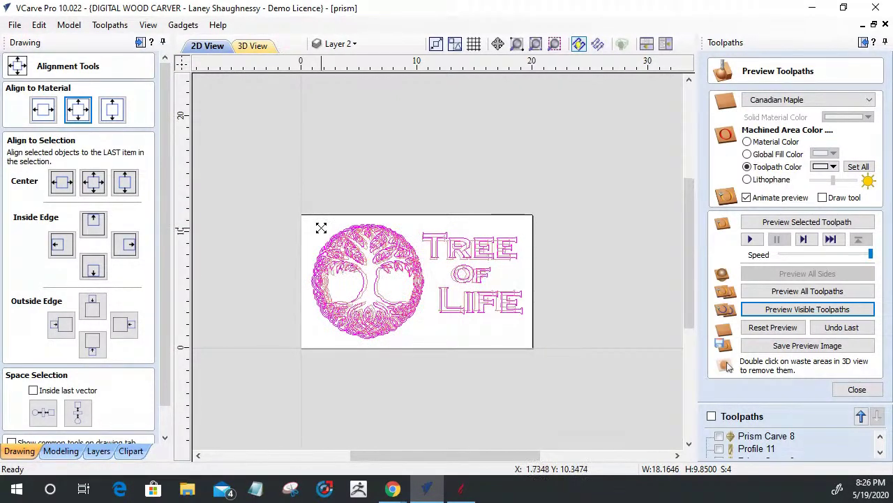
click(220, 349)
scroll(157, 419, down, 2)
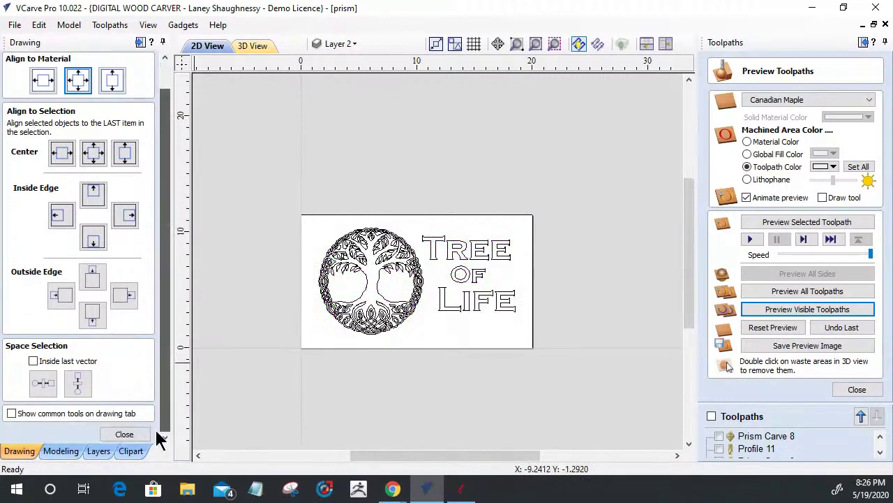
click(99, 433)
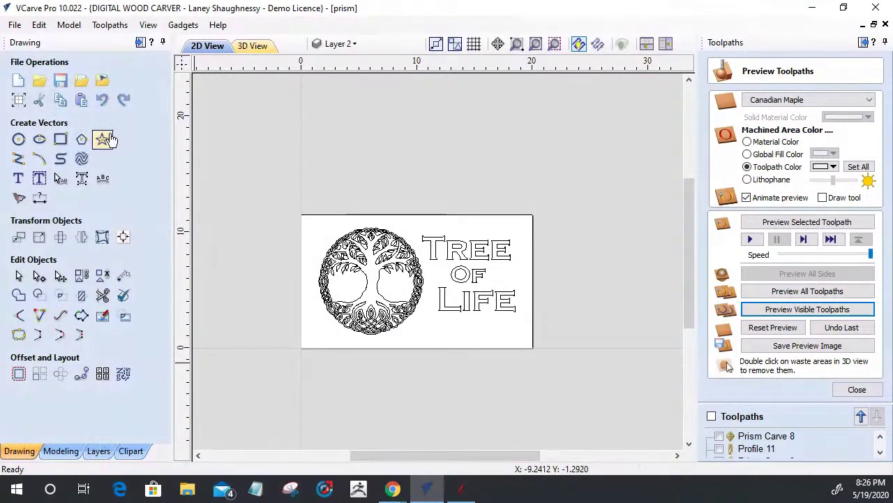
Draw a 20 by 11.5 inch rectangle around the full edge of the material.
click(60, 139)
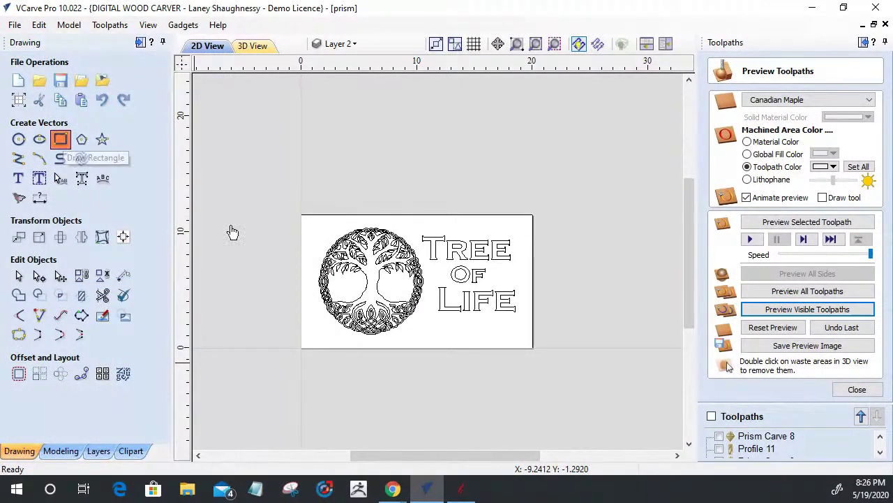
drag(304, 214, 530, 346)
click(133, 363)
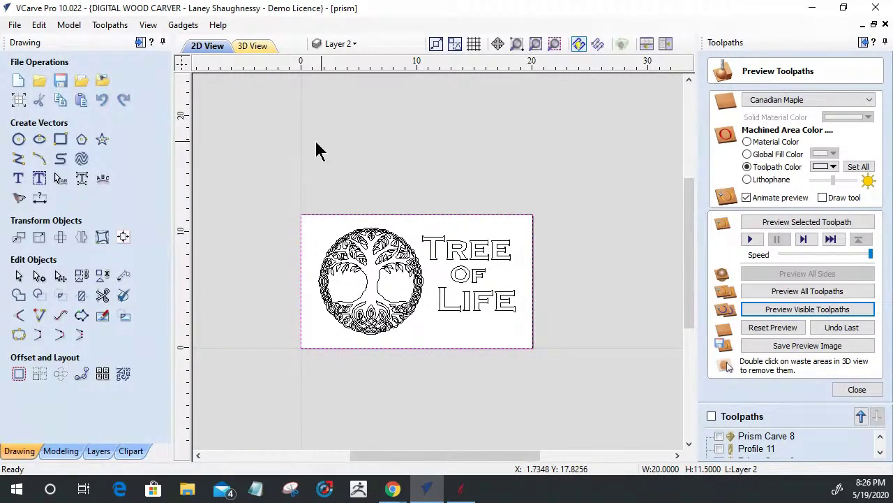
Offset the border rectangle 0.5 inches inwards with sharp offset corners, deleting the original.
click(19, 374)
drag(92, 182, 56, 183)
text(.5)
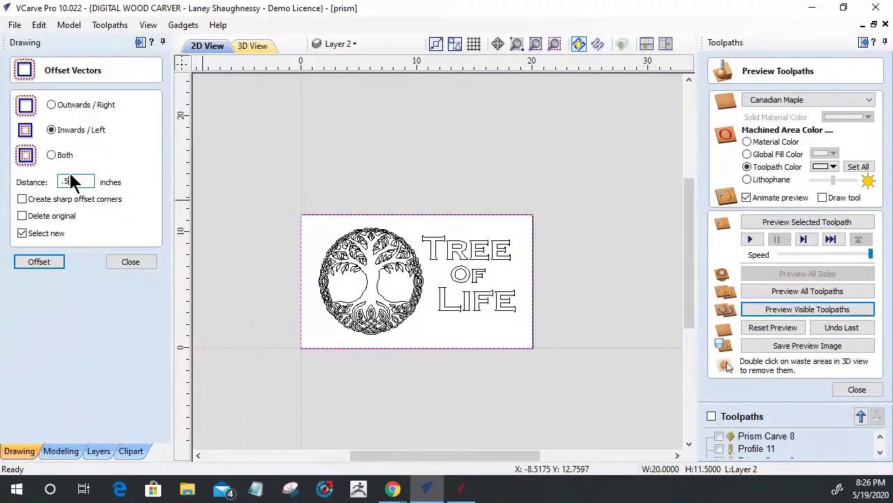
click(28, 263)
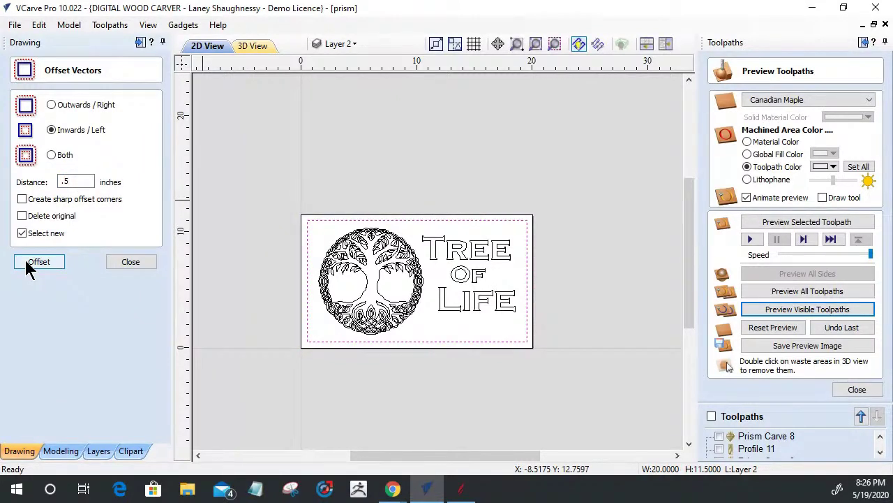
key(ctrl+z)
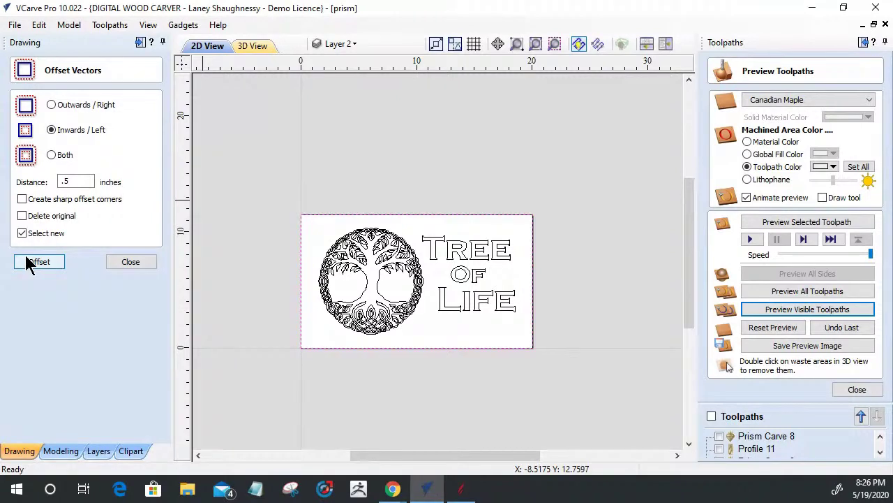
click(22, 199)
click(22, 216)
click(36, 266)
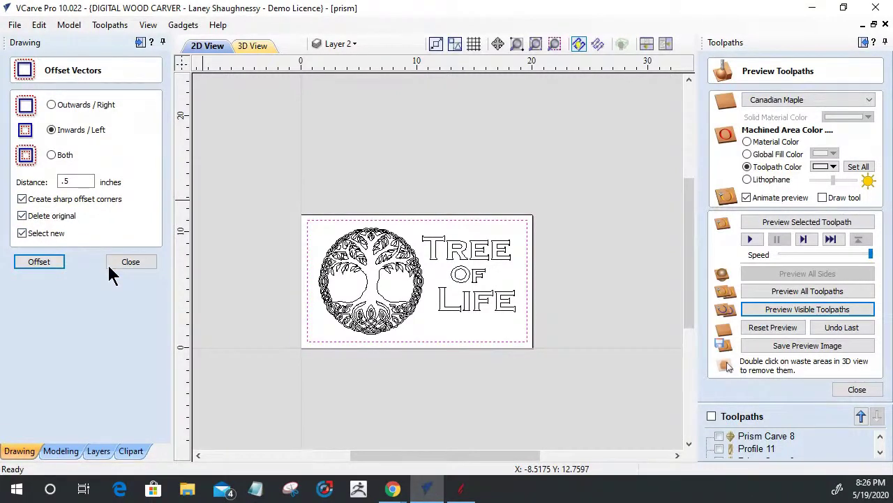
click(130, 262)
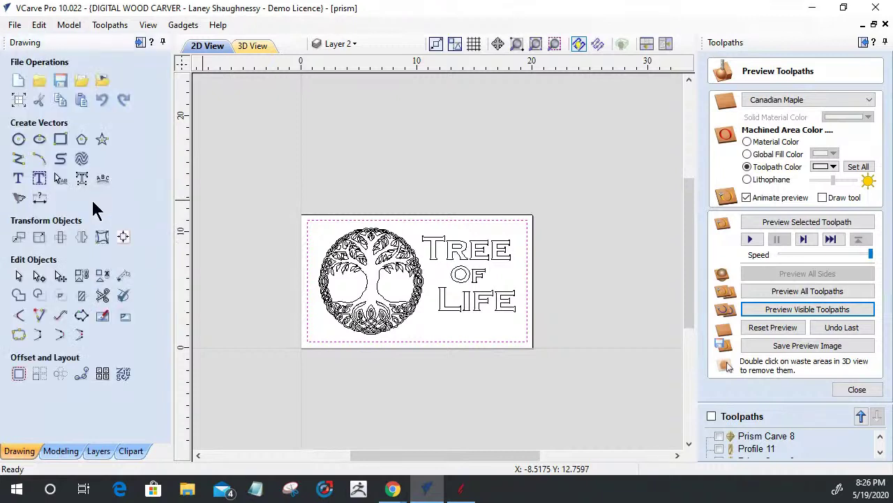
Give the inset border rectangle radiused internal corners, trying a 0.5 inch radius and settling on 1 inch.
click(60, 139)
click(61, 233)
double_click(115, 249)
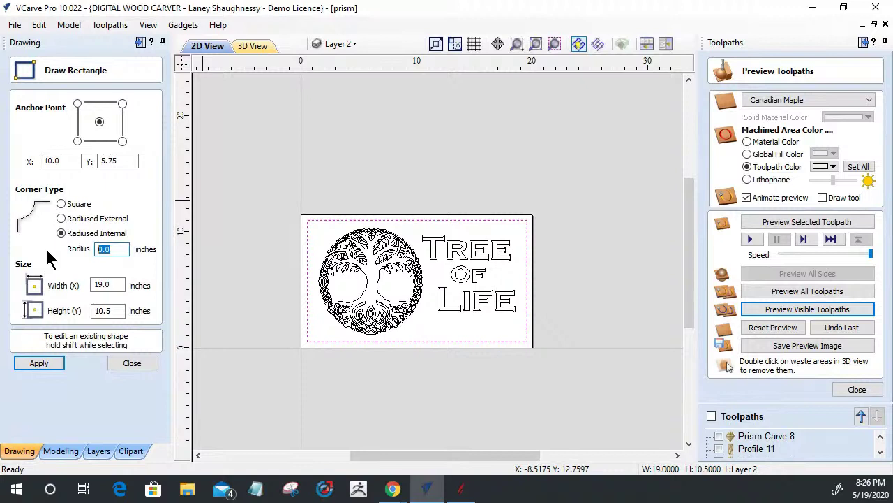
text(.5)
click(22, 364)
double_click(119, 249)
text(1)
click(49, 365)
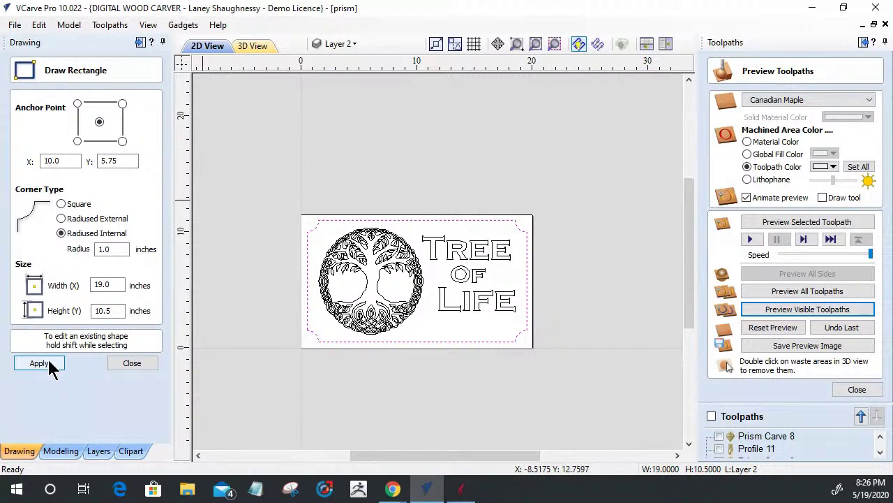
click(259, 319)
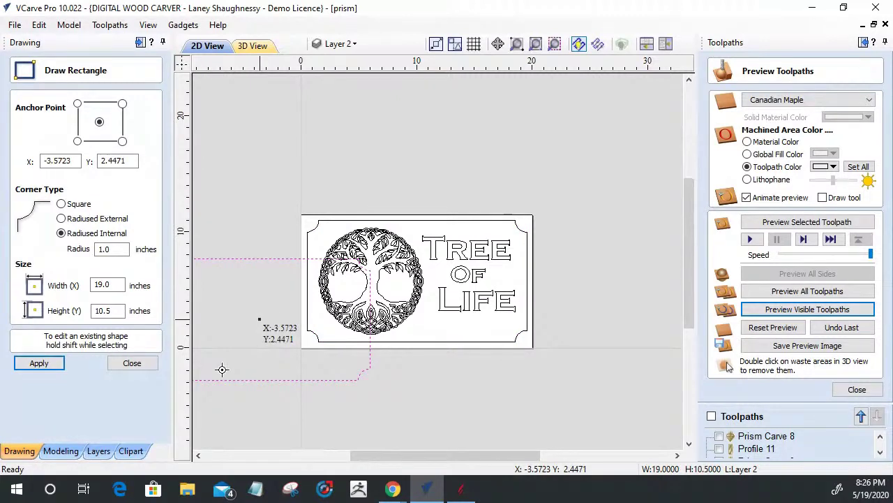
key(Escape)
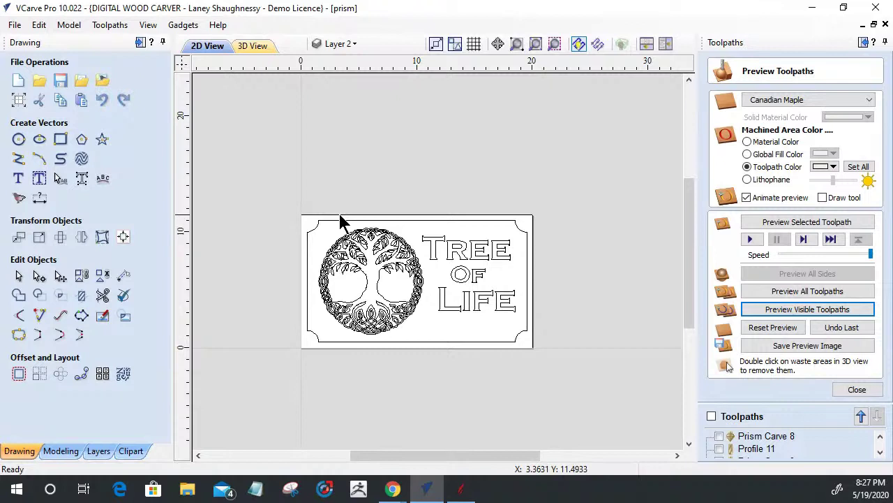
Ungroup the tree artwork into separate vectors and shift them together slightly to the left.
click(342, 250)
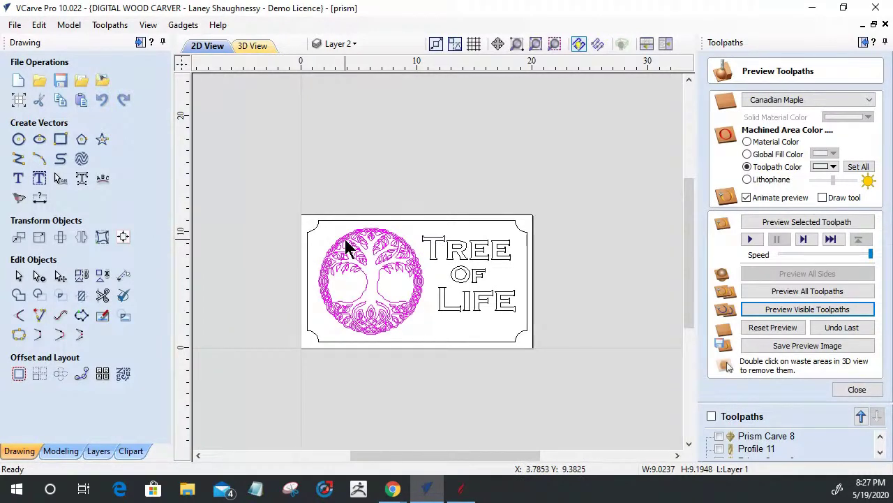
scroll(346, 246, up, 5)
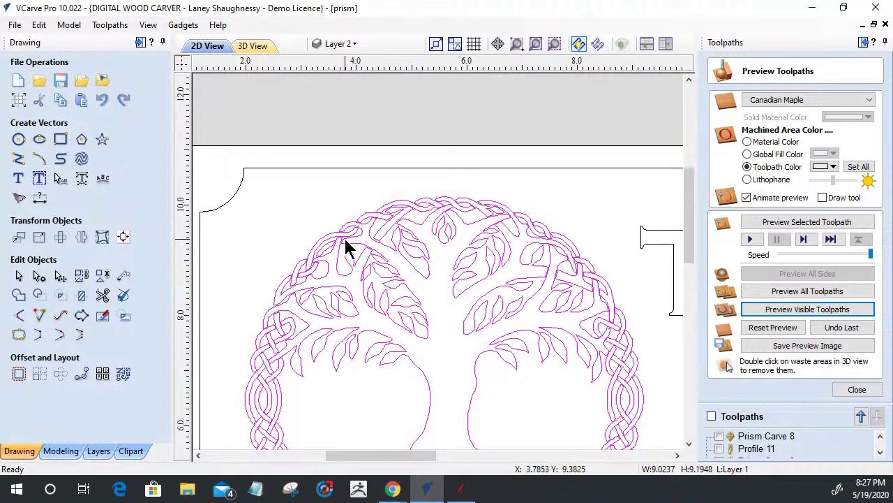
scroll(347, 246, up, 1)
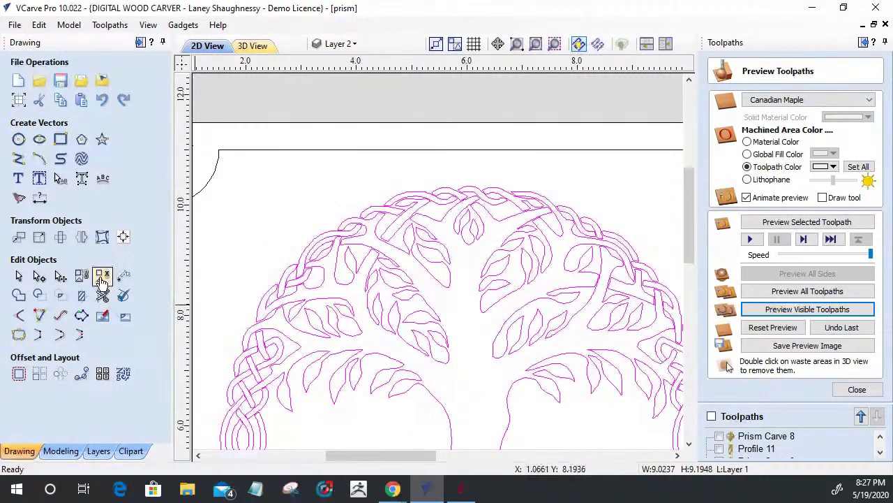
scroll(333, 288, down, 2)
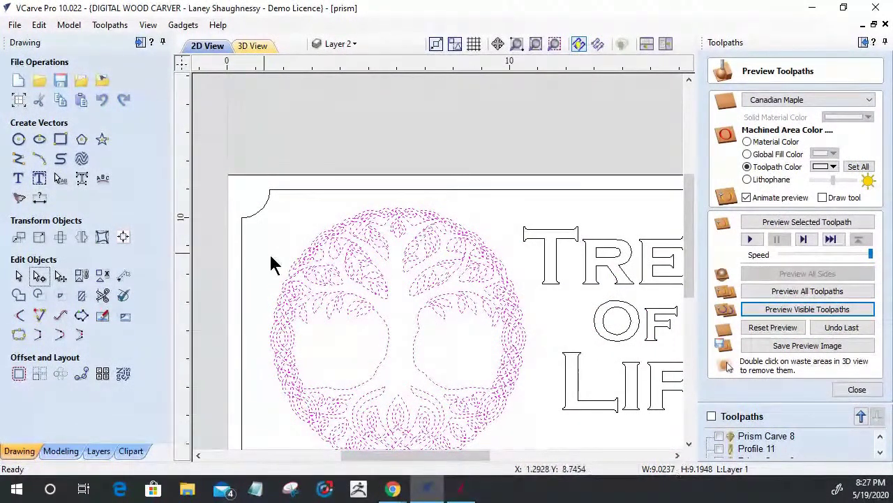
click(329, 276)
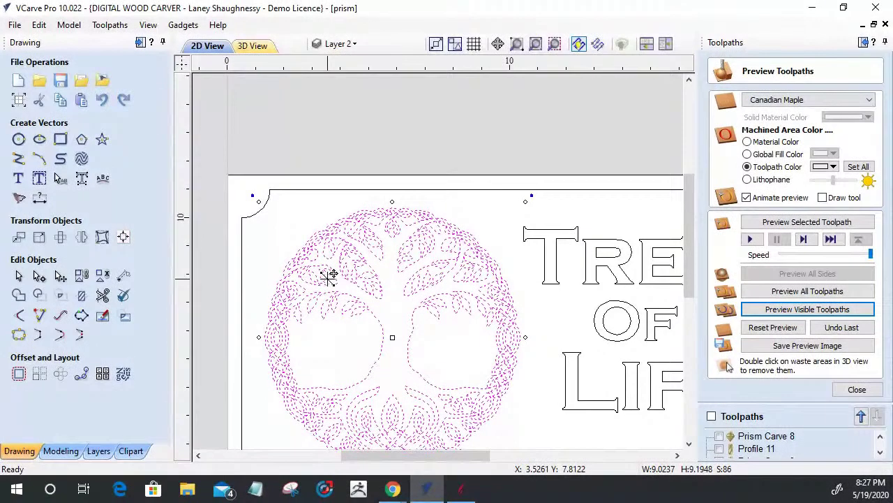
Offset the tree vectors outwards by 0.0625 inches without sharp corners, keeping the originals.
click(19, 373)
click(51, 106)
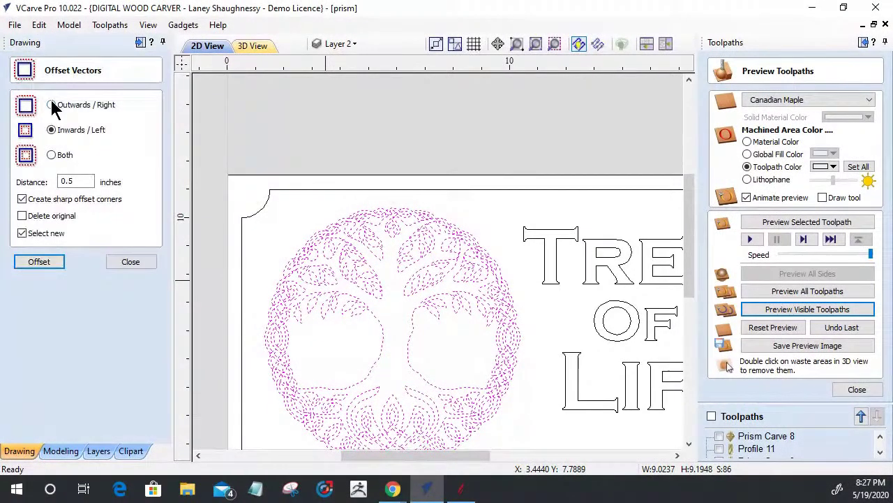
double_click(73, 181)
text(.0625)
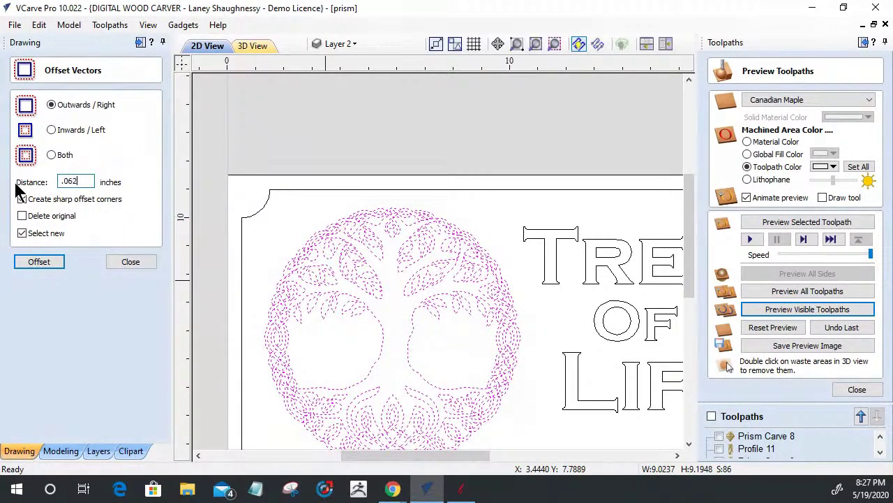
click(21, 199)
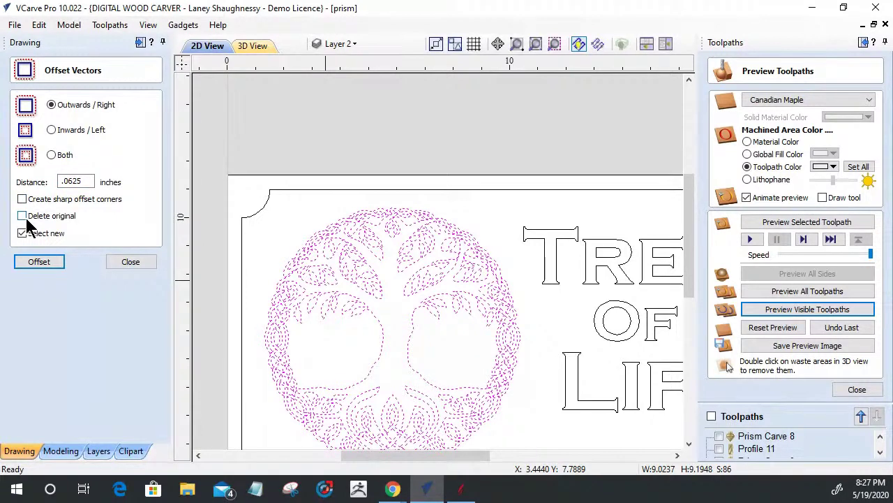
click(37, 264)
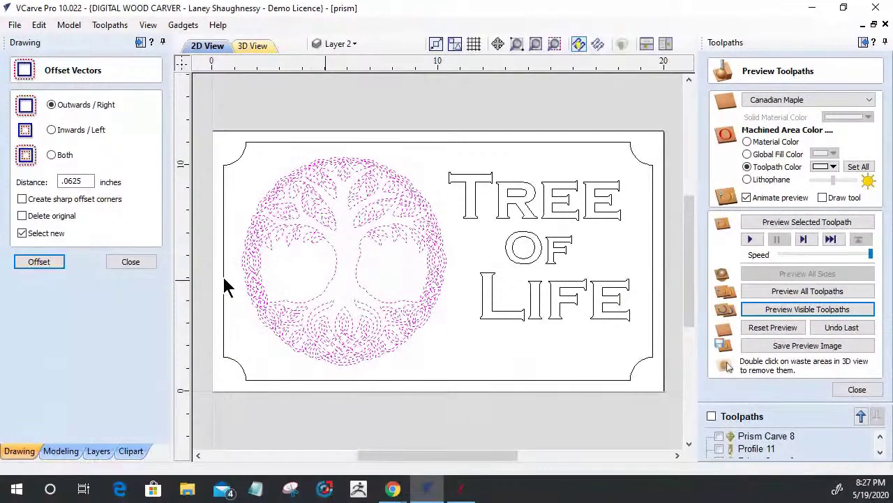
Delete the offset vectors inside the tree, keeping only the offset outline around its outer edge, and finish offsetting.
scroll(245, 168, up, 2)
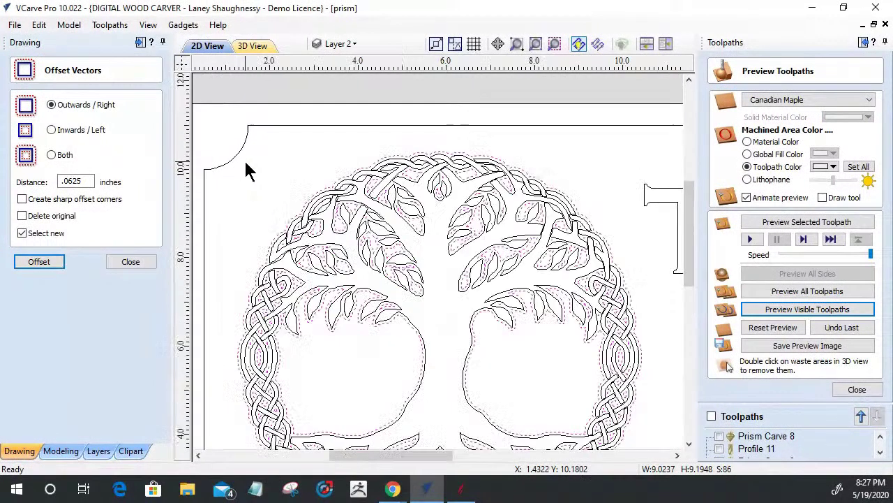
click(289, 231)
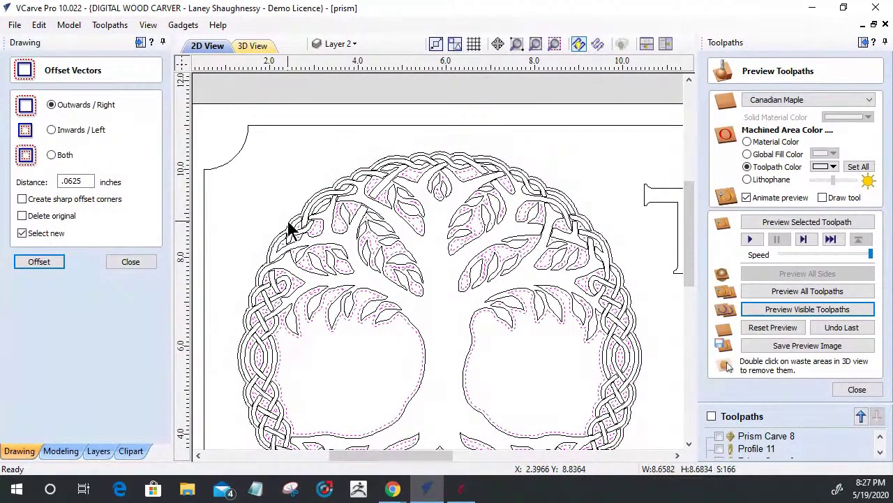
key(Escape)
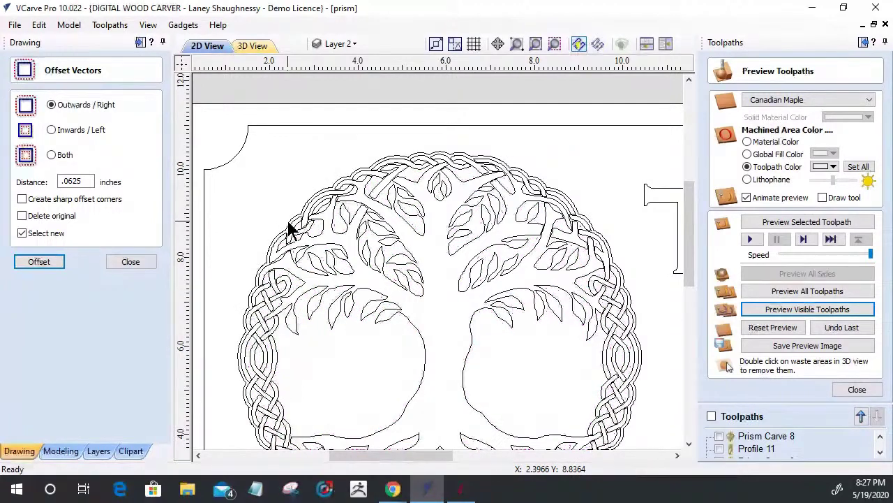
click(290, 231)
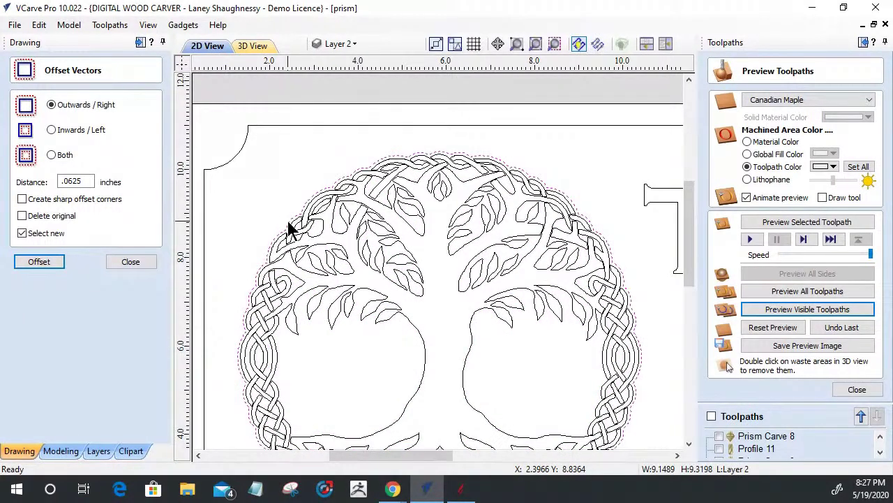
scroll(330, 379, down, 4)
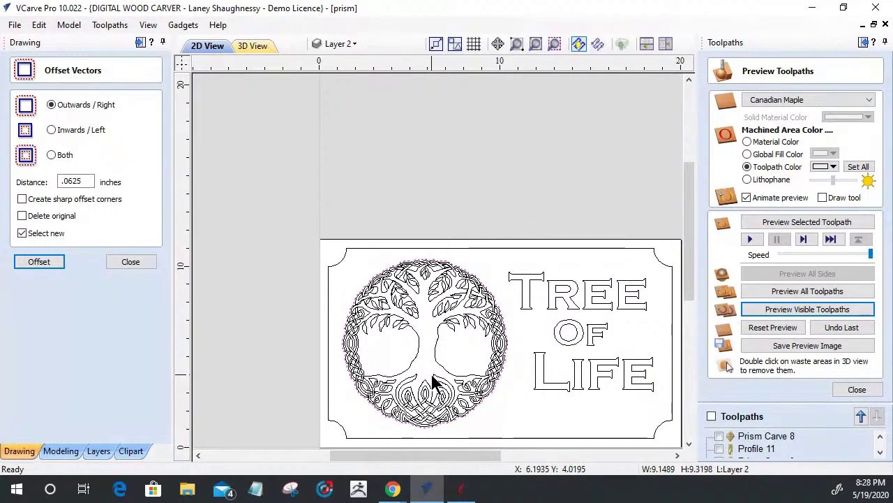
scroll(279, 335, down, 1)
key(Return)
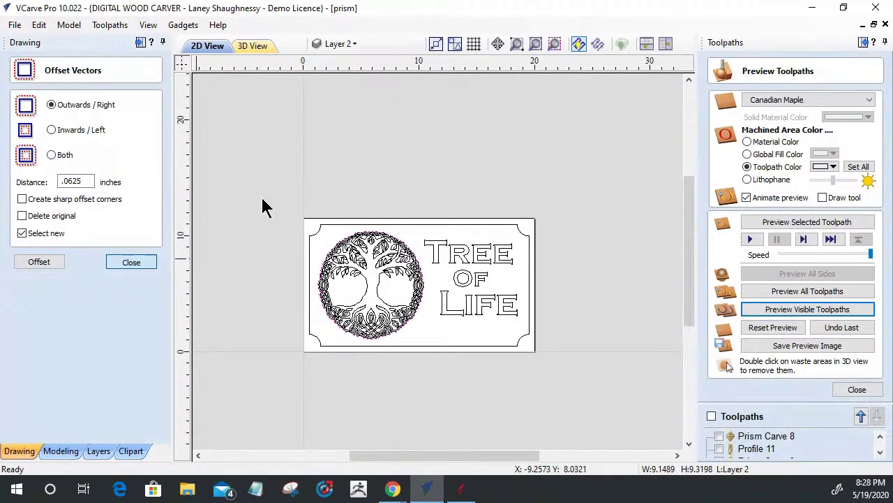
key(Return)
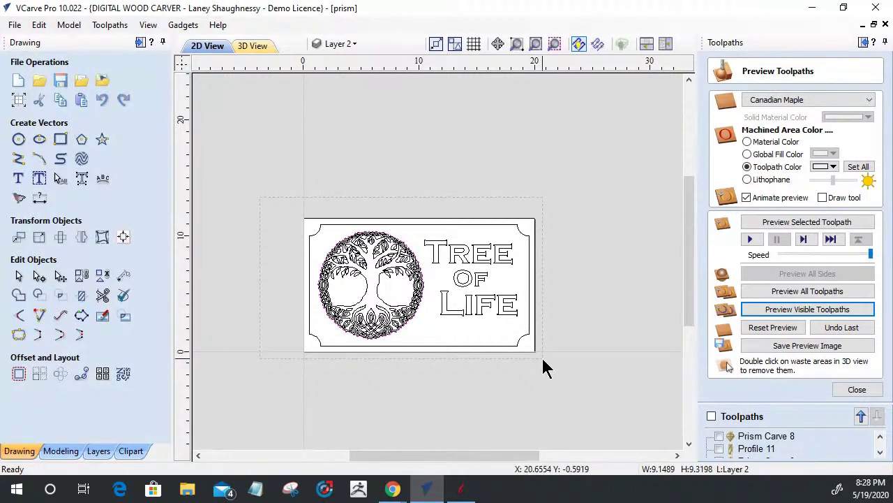
Select the three "Tree of Life" text lines and compute the Prism Carving full-prism depth for them with the 0.5 inch V-bit.
key(ctrl+a)
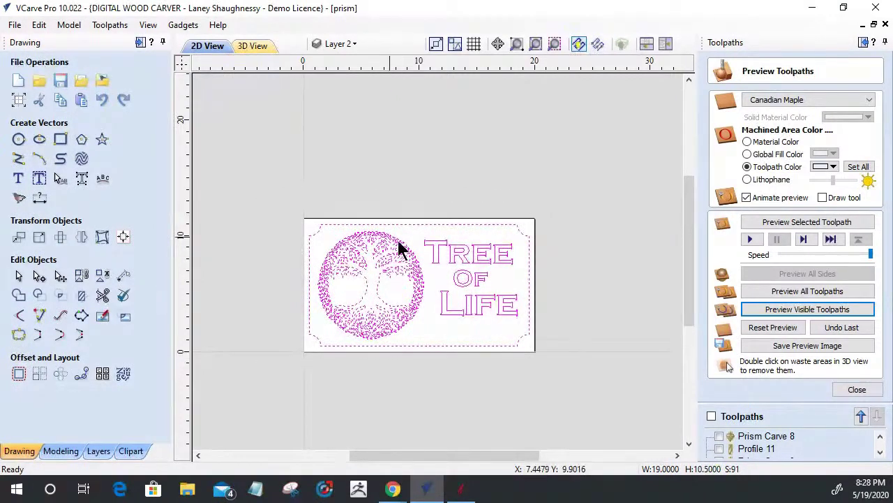
scroll(427, 245, up, 2)
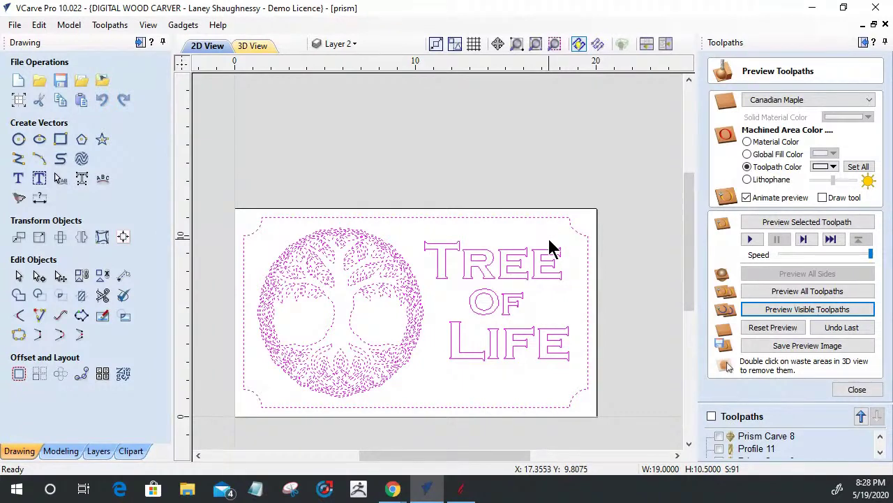
click(856, 390)
click(571, 297)
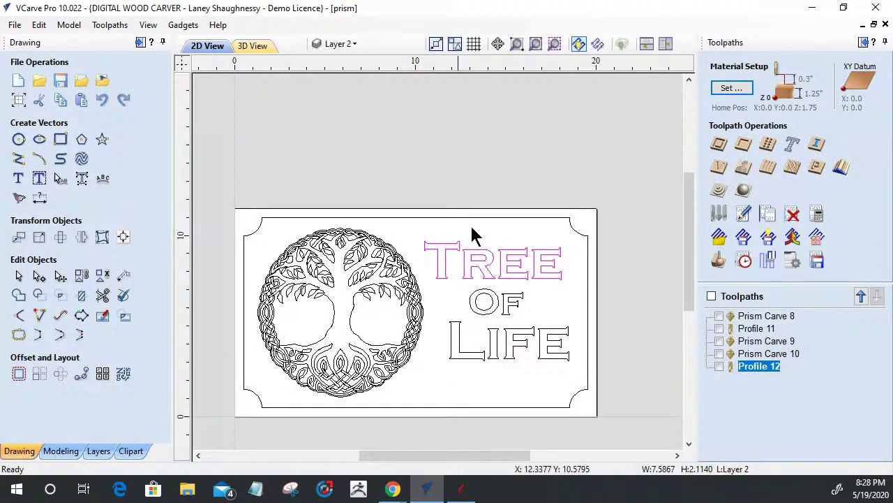
drag(535, 353, 471, 249)
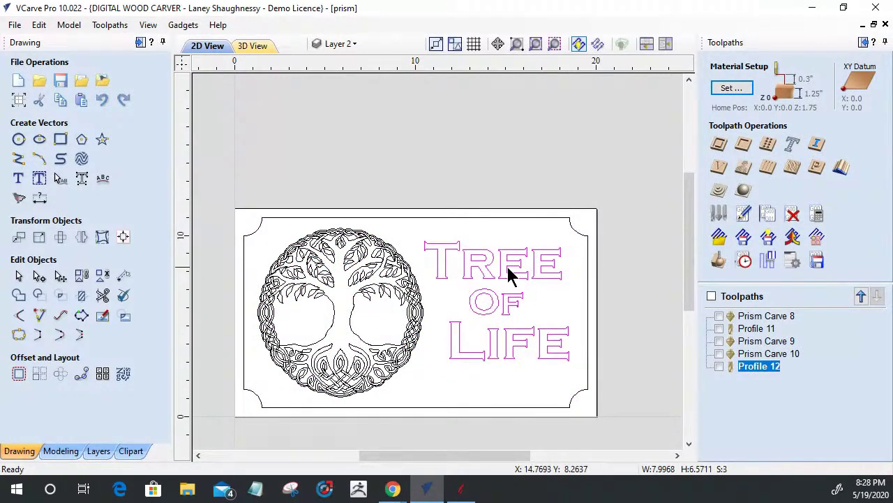
click(822, 169)
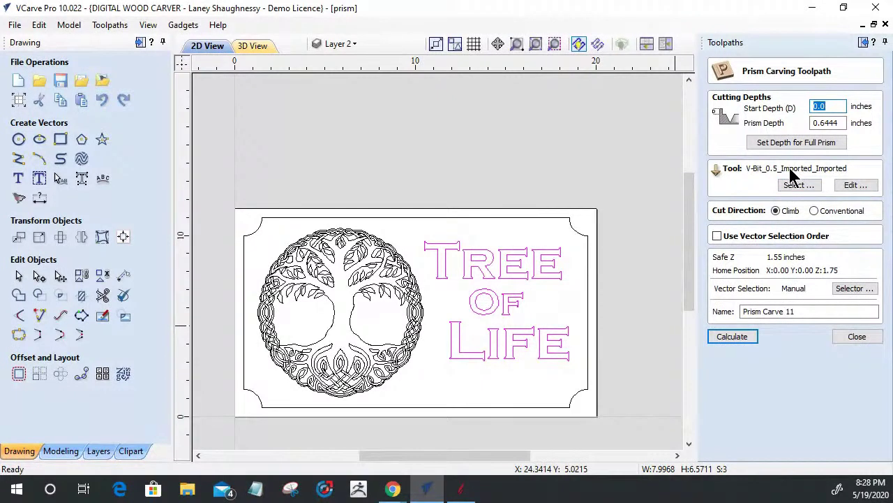
click(779, 142)
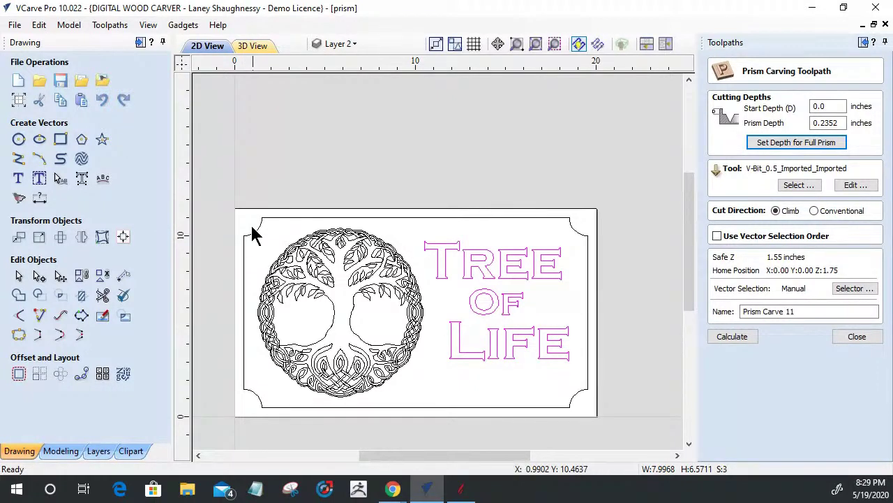
Leave Prism Carving and start a V-Carve toolpath on all the sign's vectors with a flat depth of 0.25 inches.
drag(358, 251, 597, 421)
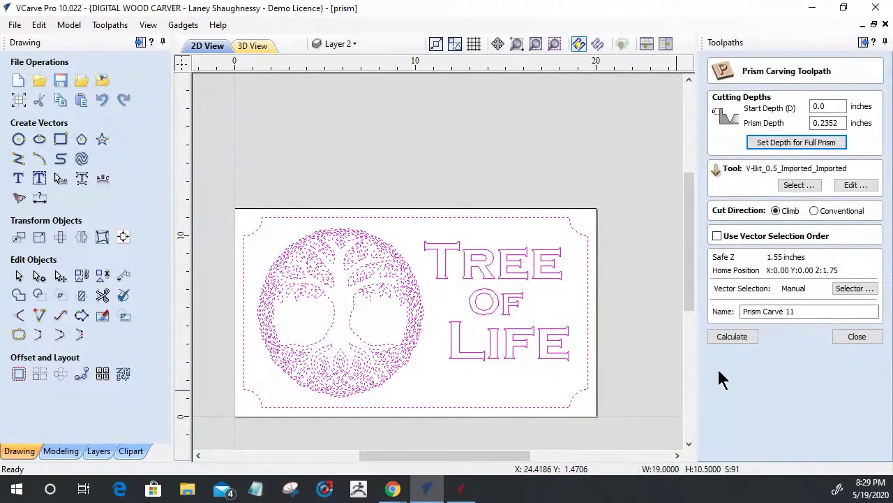
click(857, 336)
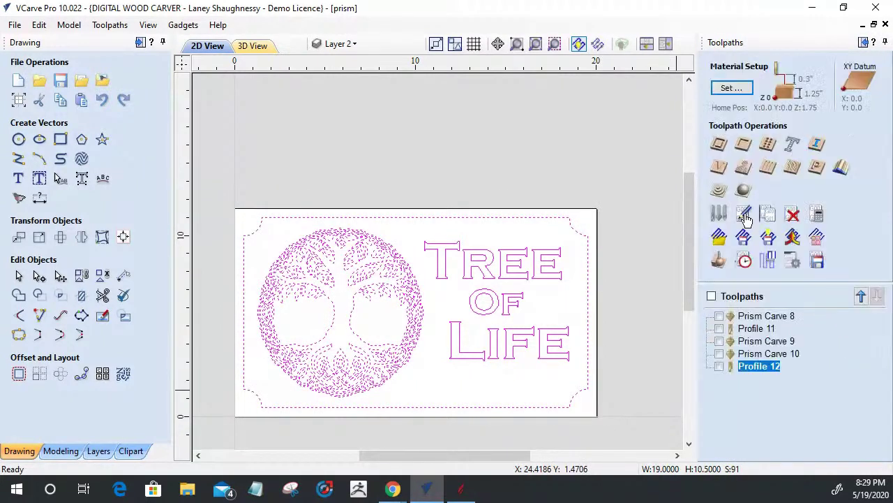
click(719, 170)
drag(830, 115, 797, 117)
text(.)
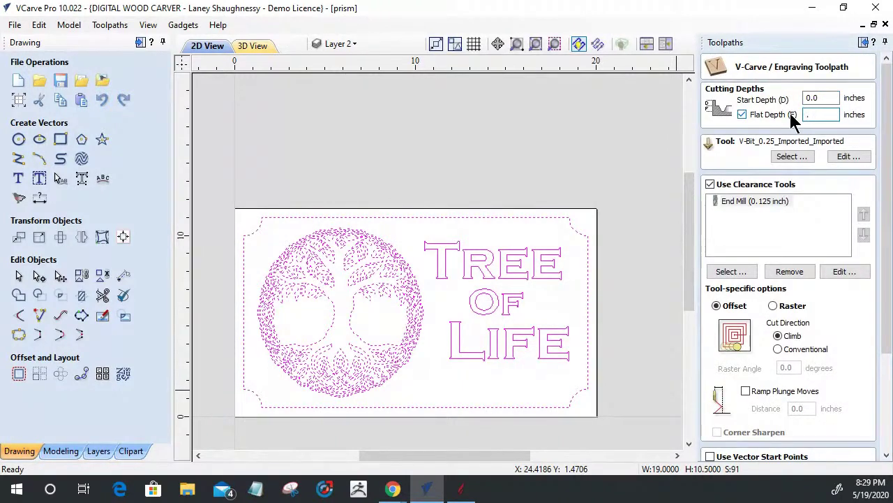
text(25)
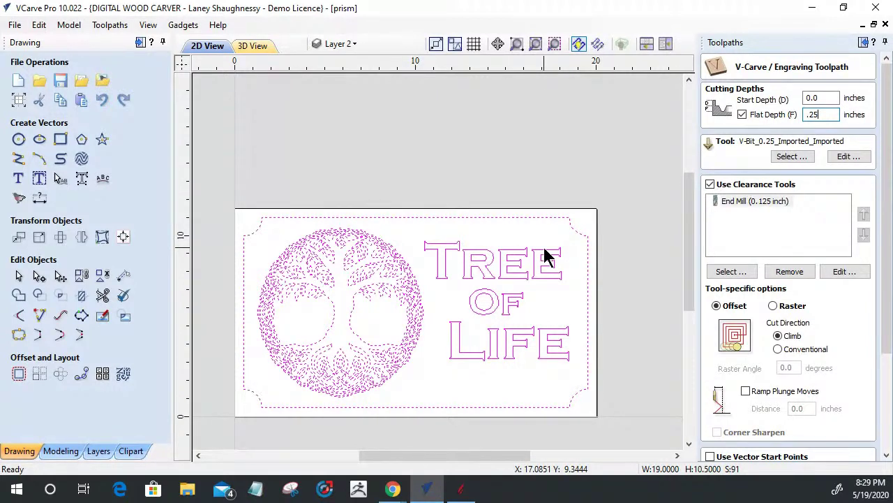
Choose the 0.5 inch V-bit and raster clearance with the 0.125 inch end mill, and calculate the V-Carve toolpath.
click(790, 155)
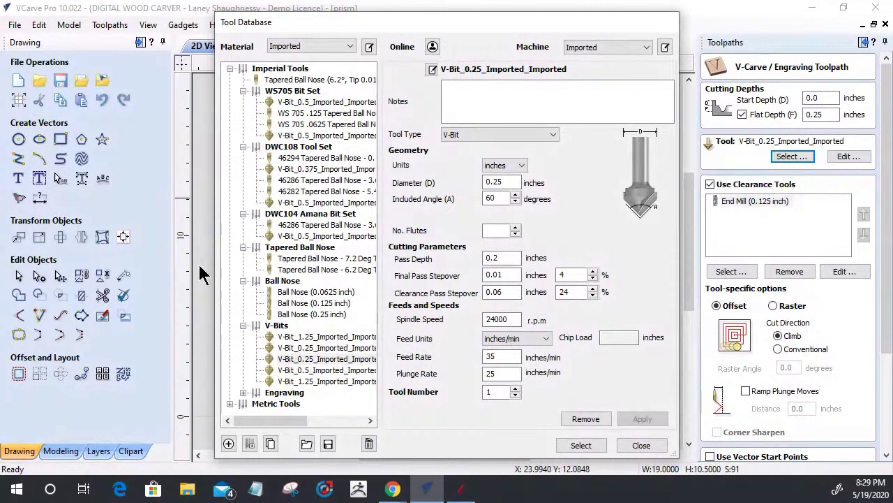
click(311, 370)
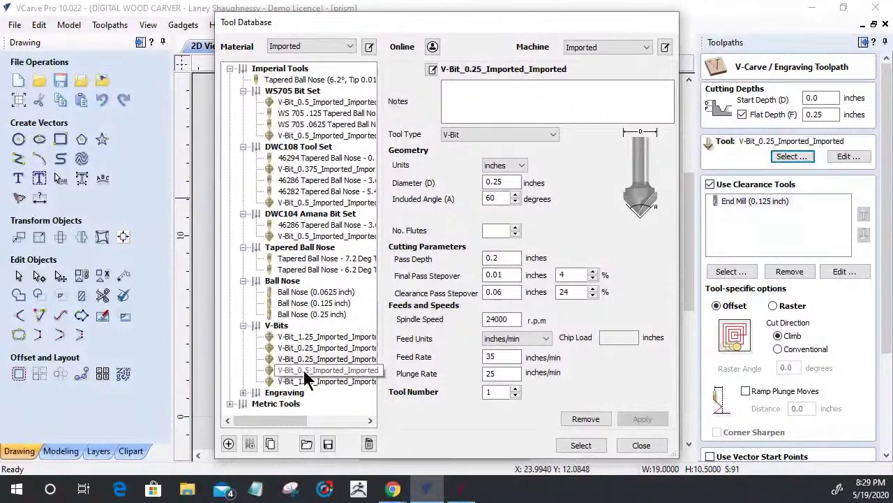
click(581, 444)
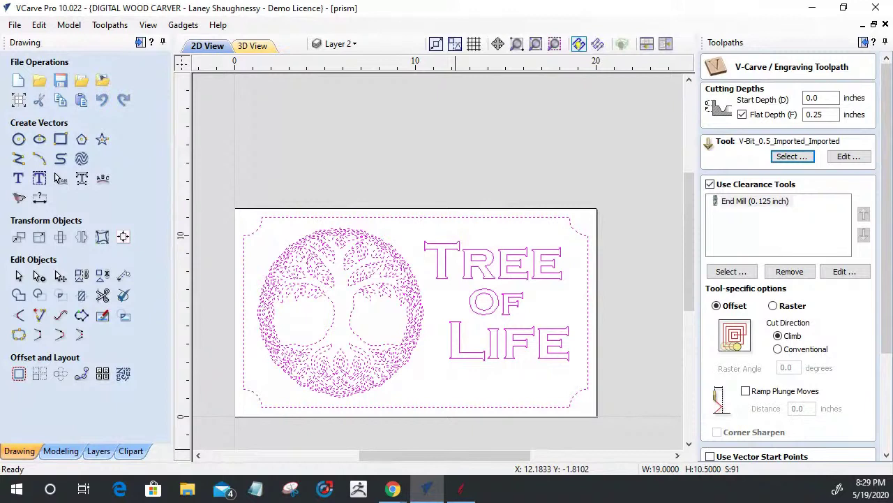
drag(886, 309, 879, 401)
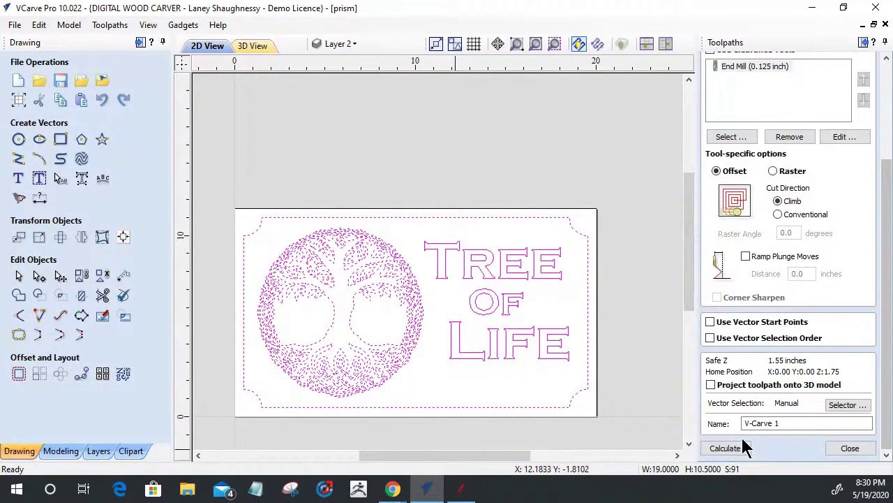
click(773, 171)
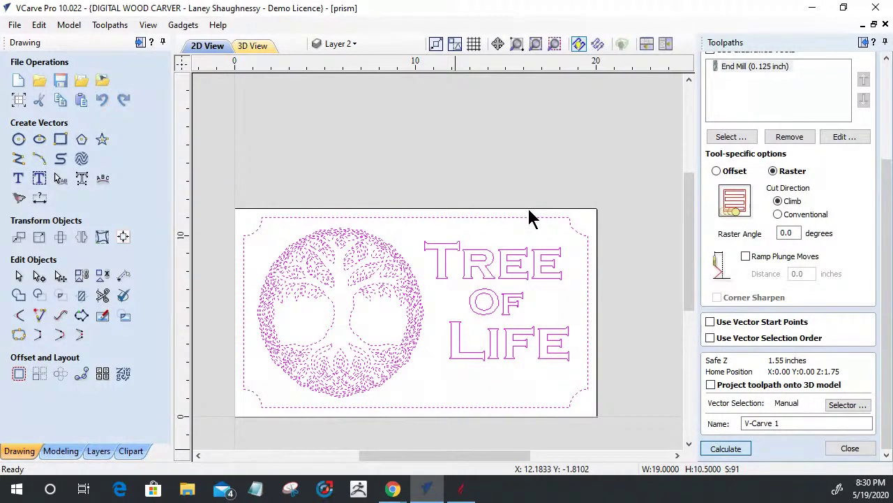
click(723, 448)
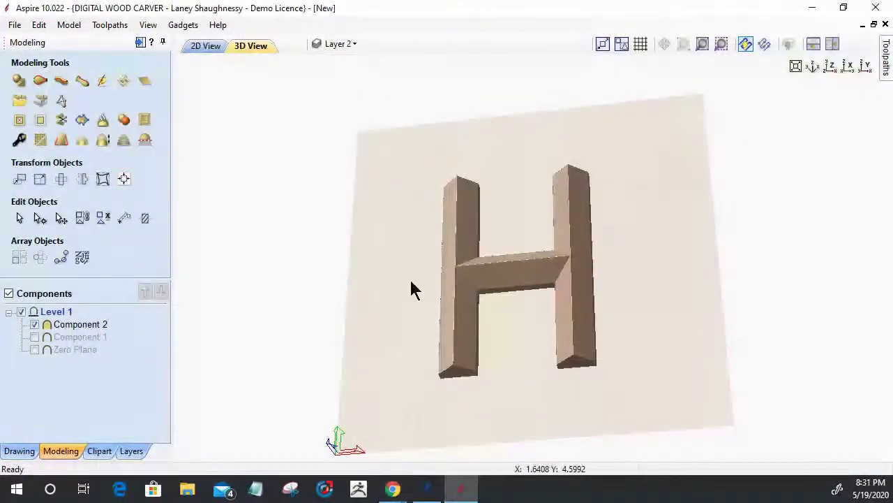
In Aspire, delete the H component and all vectors from the 2D drawing.
click(196, 46)
scroll(546, 325, down, 2)
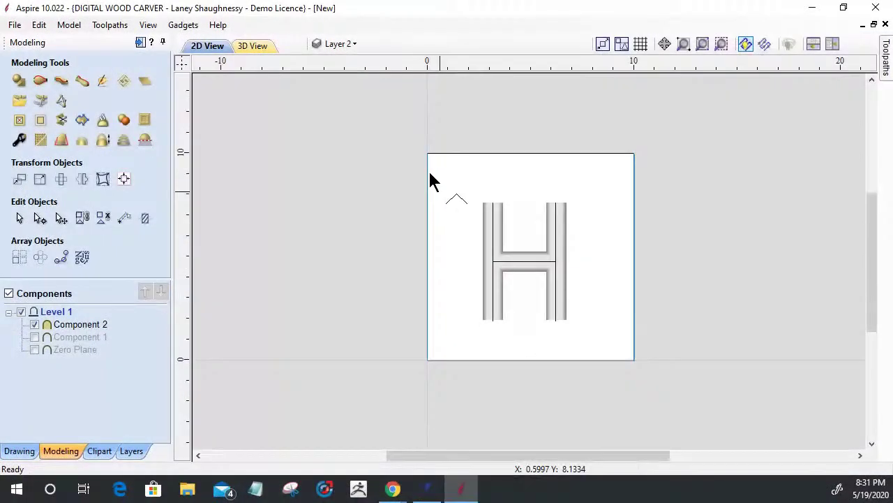
key(ctrl+a)
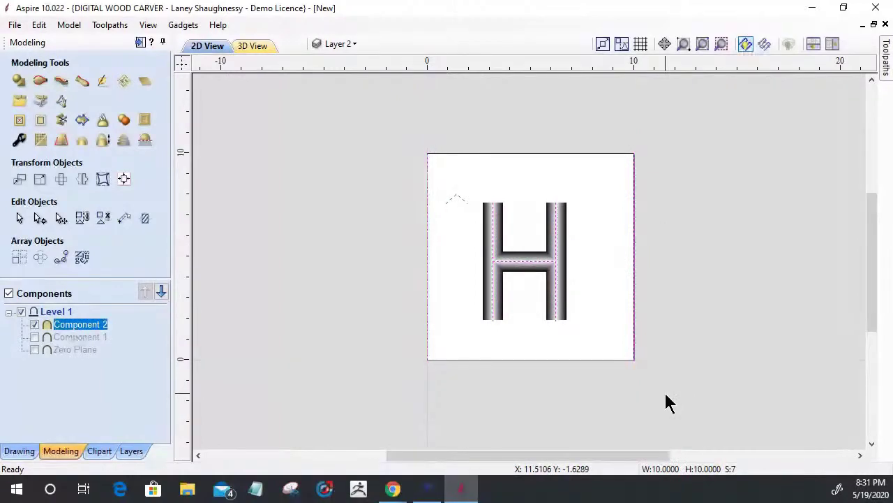
key(Delete)
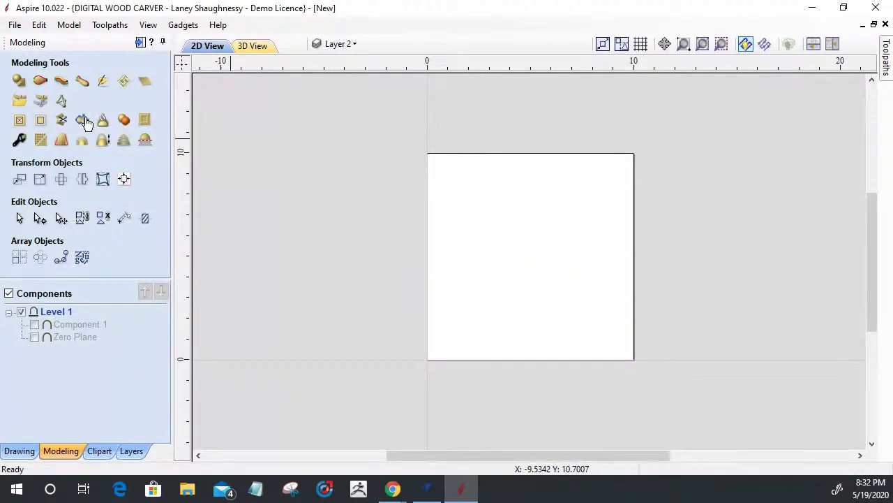
Draw two circles 3 inches in diameter, one above the other, and a smaller circle overlapping the lower one.
click(15, 451)
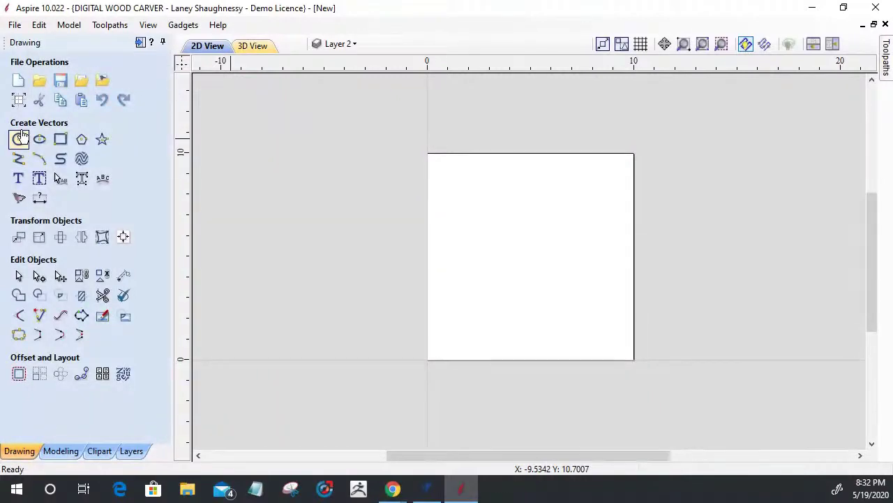
click(18, 139)
click(543, 217)
click(552, 247)
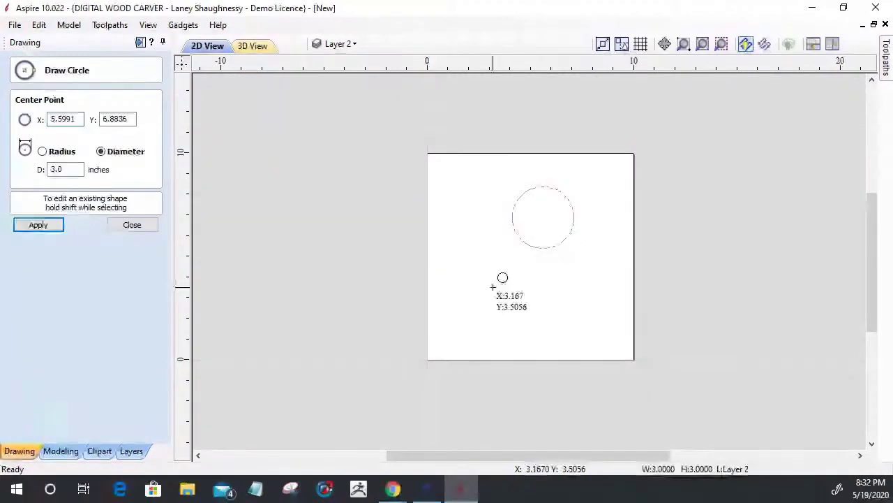
click(493, 287)
key(Escape)
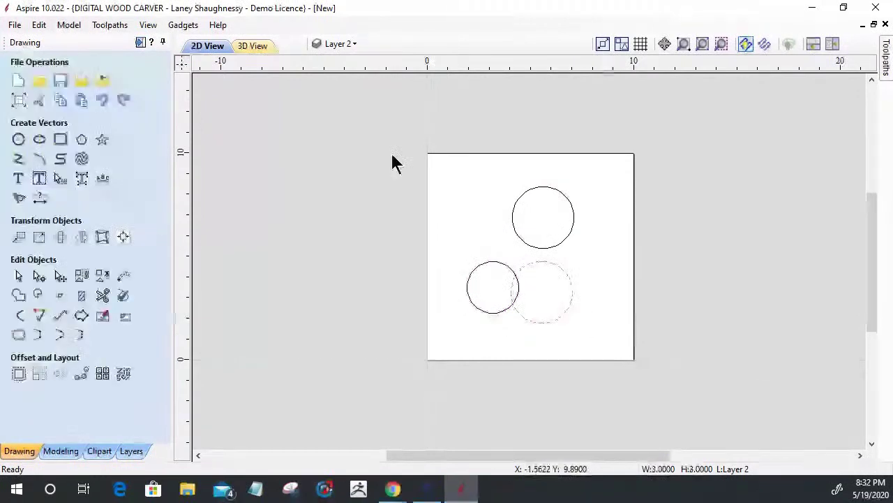
Compare enclosing and crossing window selection on the three circles by sweeping selection boxes in both directions.
drag(652, 360, 409, 229)
click(436, 205)
drag(432, 163, 579, 306)
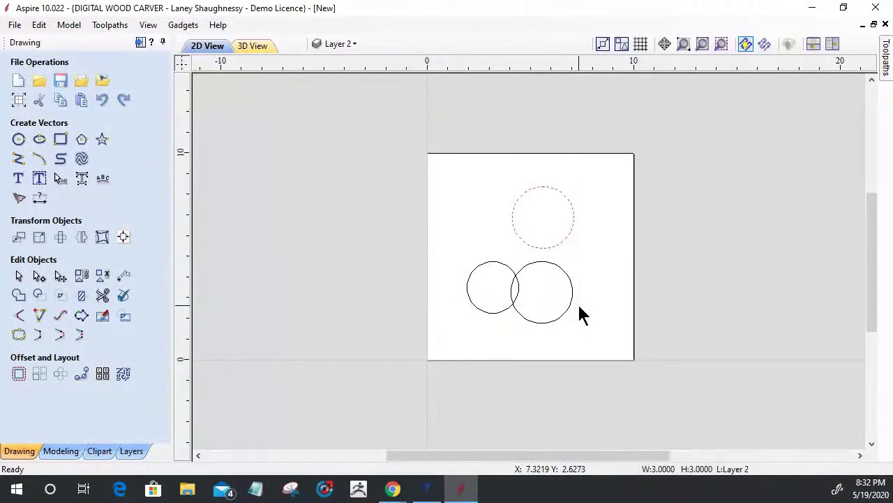
drag(602, 348, 513, 246)
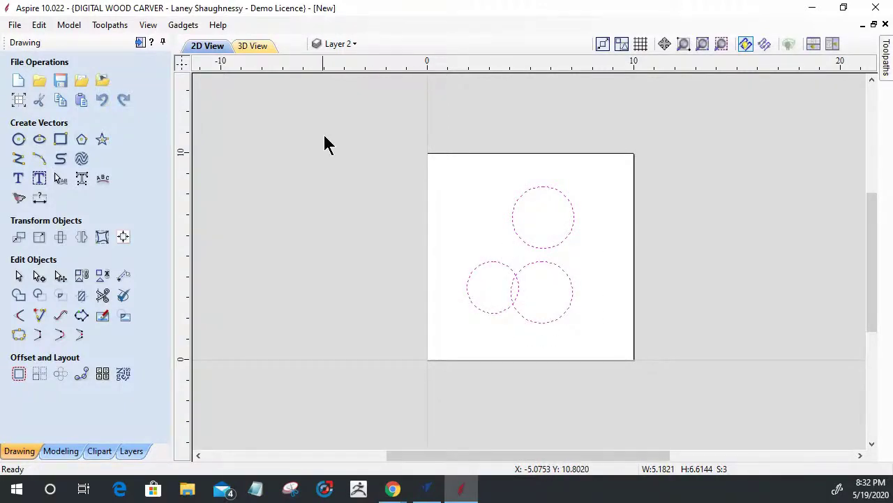
click(577, 342)
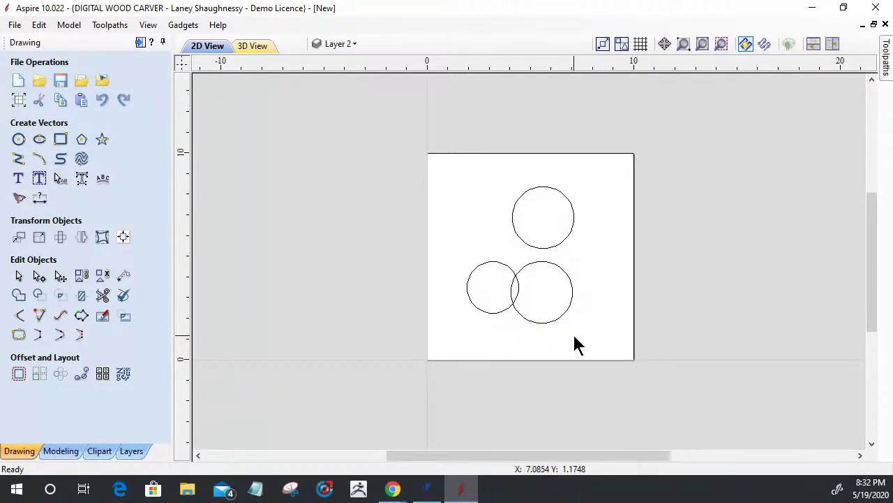
key(ctrl+a)
drag(584, 356, 511, 222)
click(606, 323)
drag(600, 325, 574, 197)
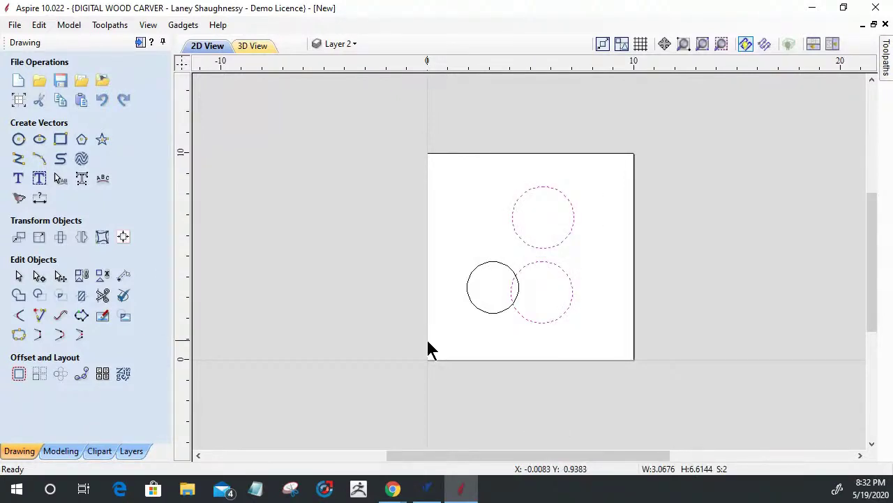
drag(420, 146, 629, 372)
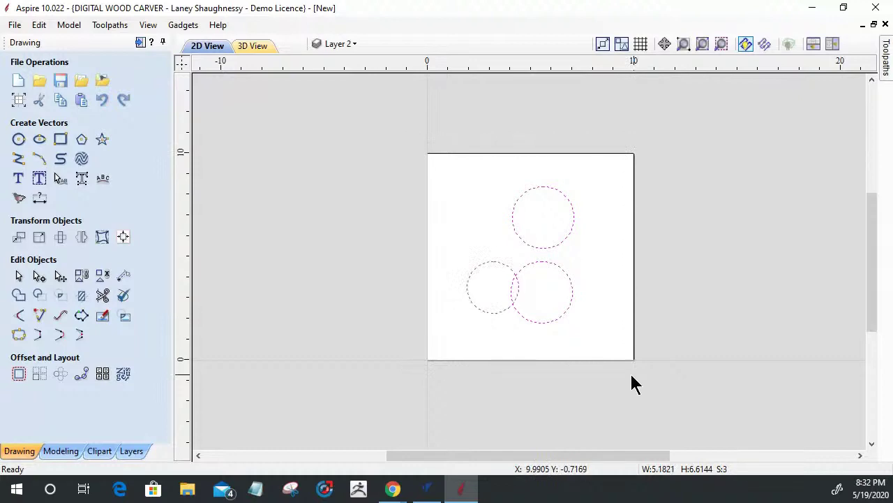
Switch to VCarve Pro, reset the toolpath preview and simulate the visible toolpaths on the Tree of Life sign.
click(422, 492)
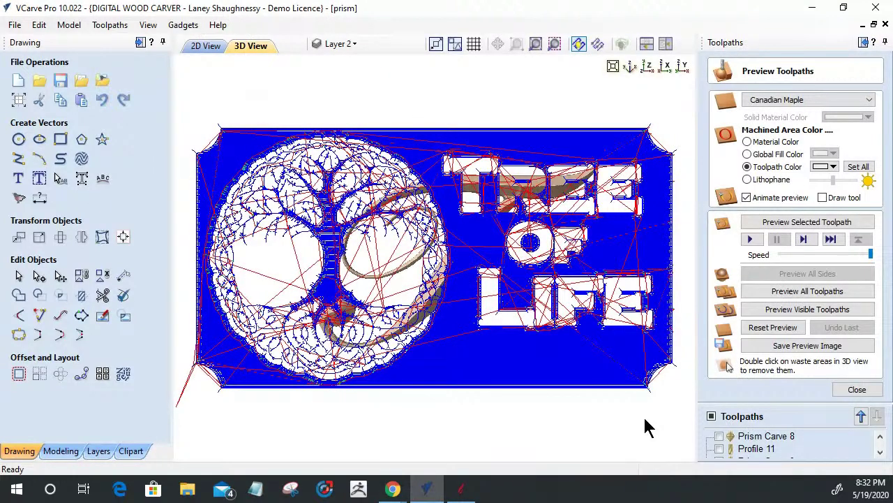
click(758, 328)
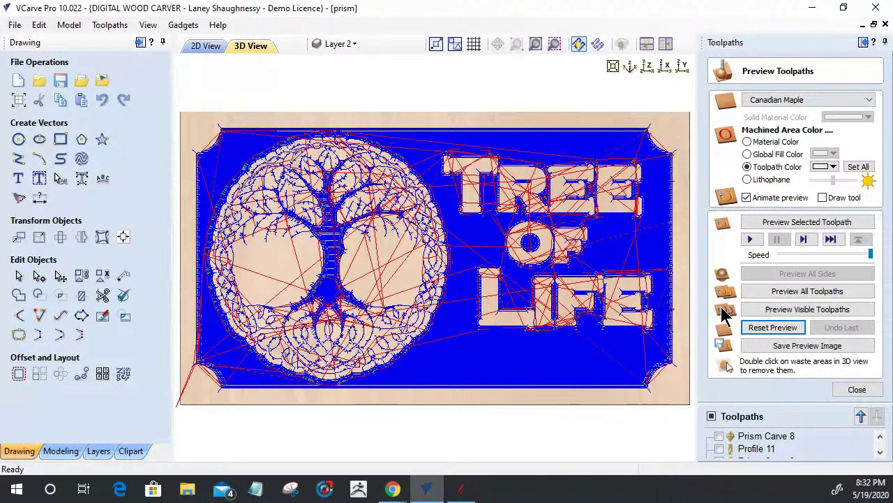
click(785, 312)
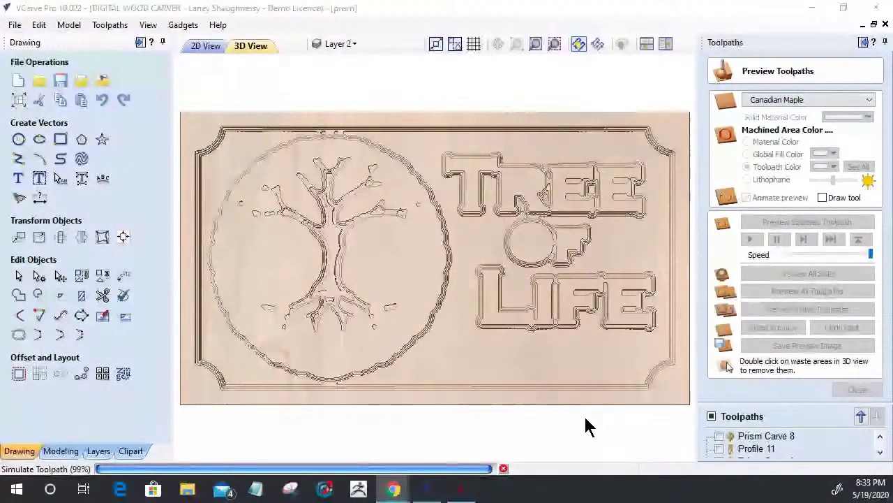
key(Return)
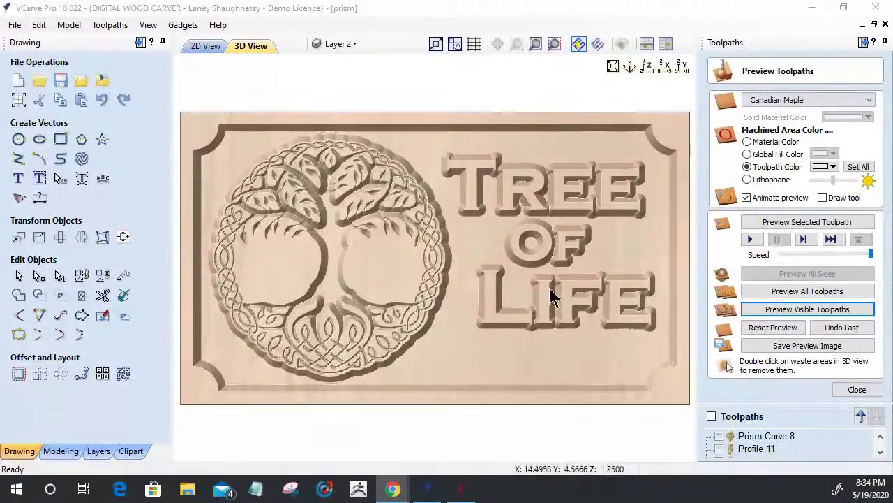
Examine the simulated tree, lettering and border from angled 3D views, and close the preview with the 2D layout showing.
drag(550, 294, 419, 351)
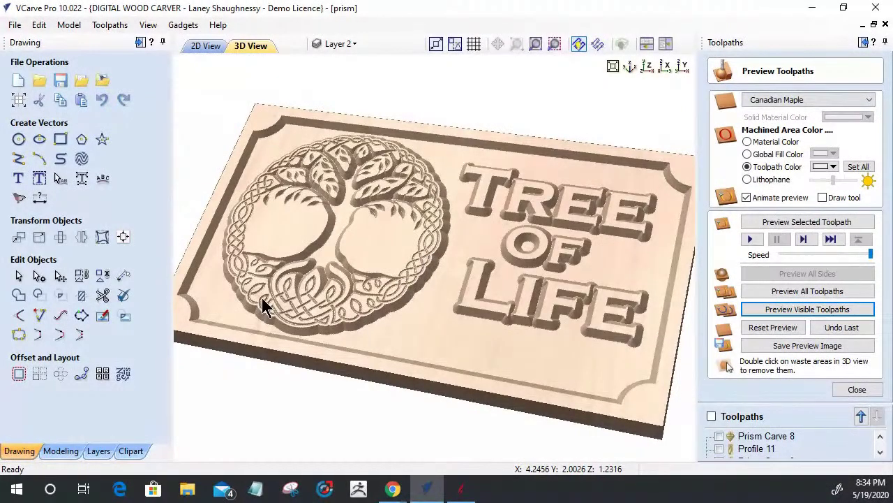
drag(522, 249, 497, 180)
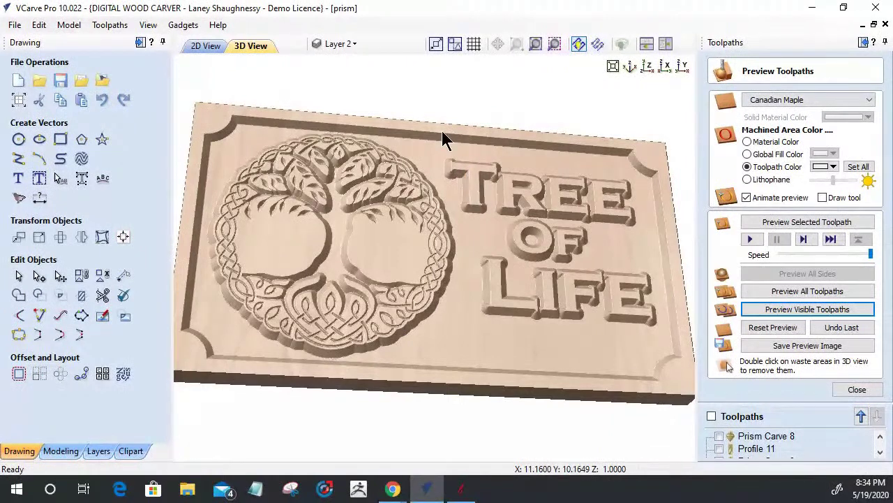
click(221, 48)
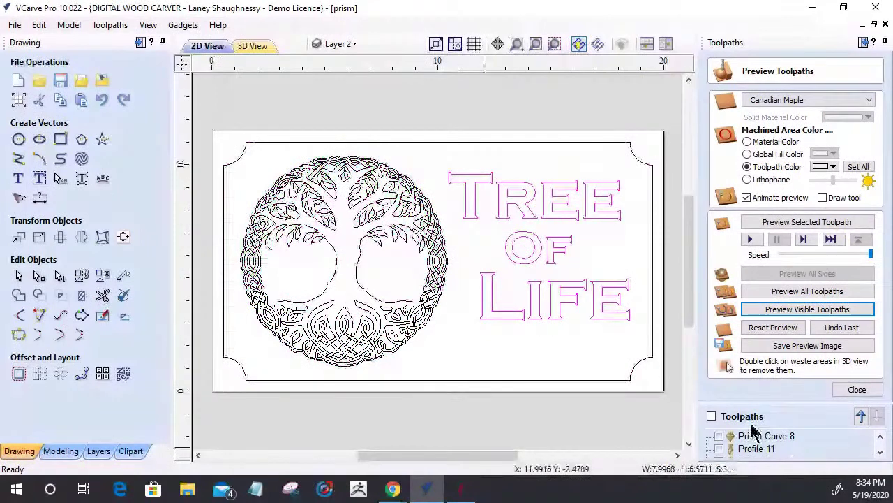
click(857, 389)
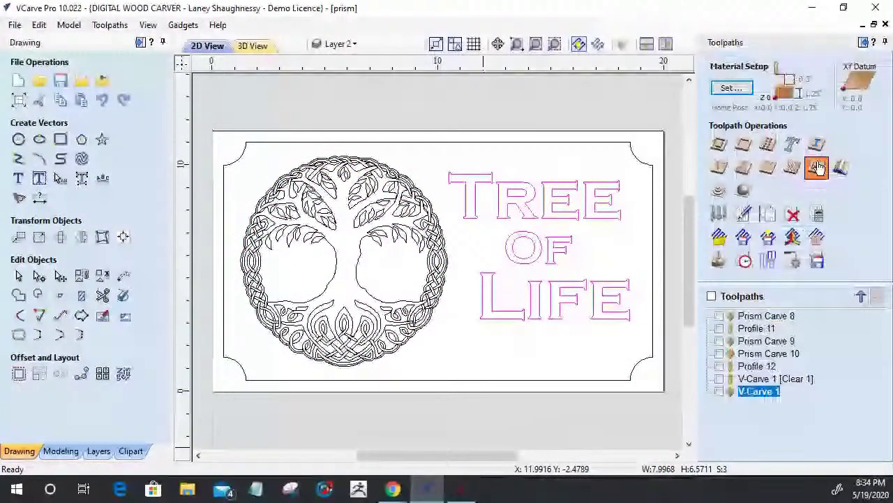
Calculate a prism carving toolpath for the Tree of Life lettering and simulate the visible toolpaths.
click(817, 167)
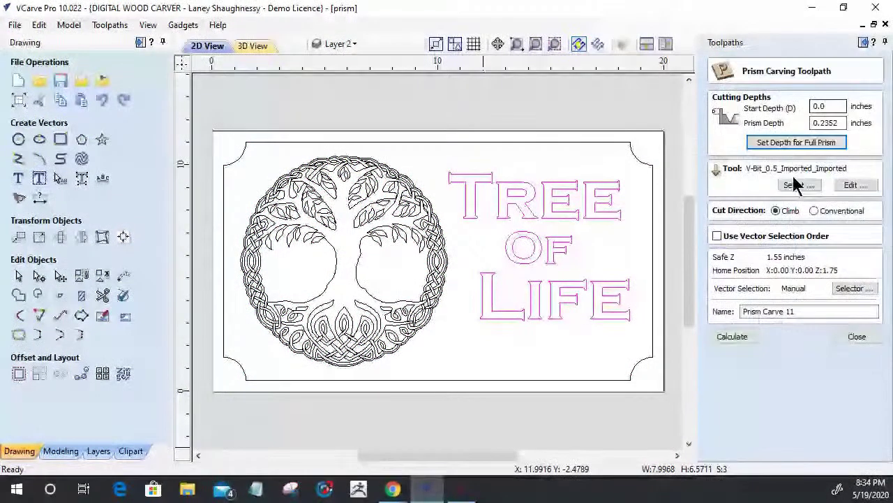
click(724, 340)
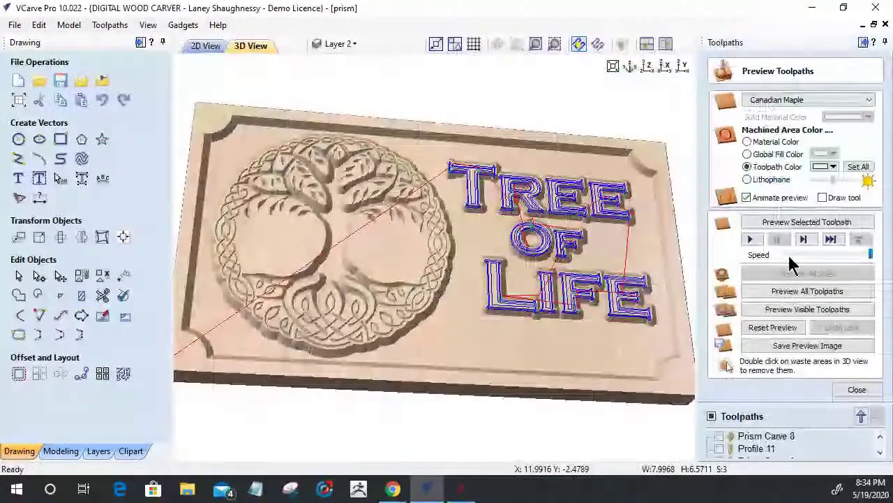
click(793, 310)
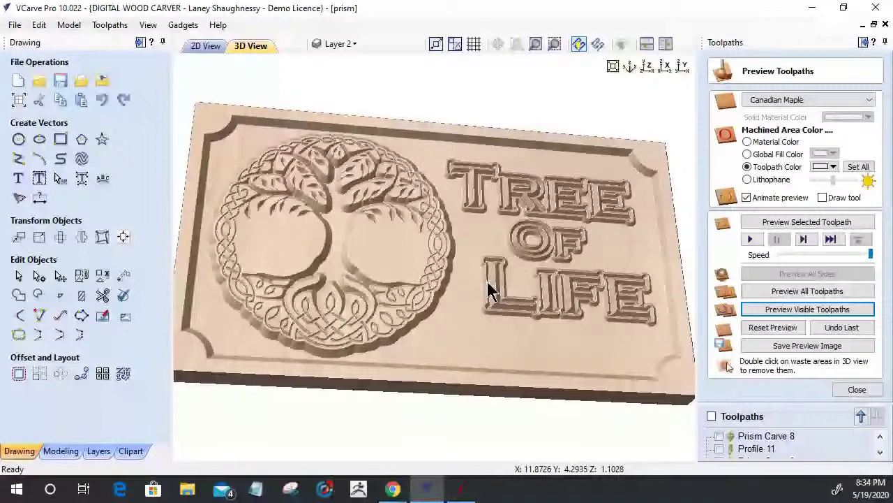
Examine the simulated prism-carved lettering up close from several 3D angles and return to the 2D layout.
scroll(552, 321, up, 3)
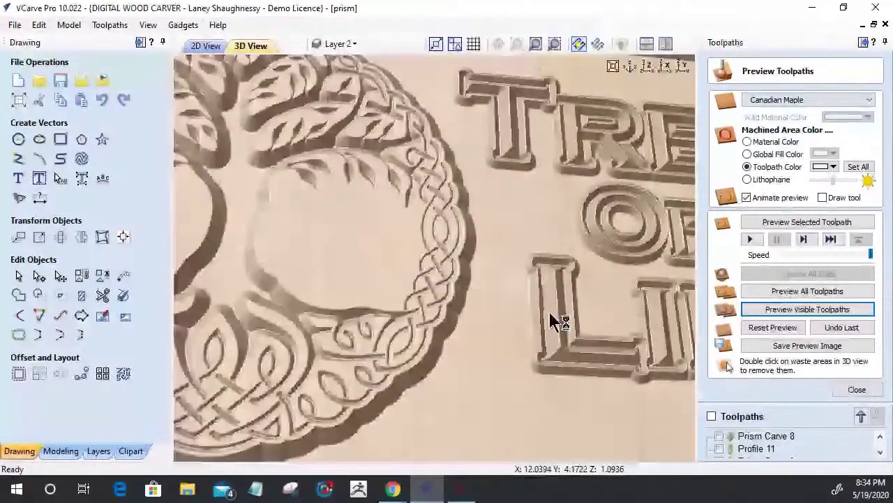
drag(551, 321, 528, 291)
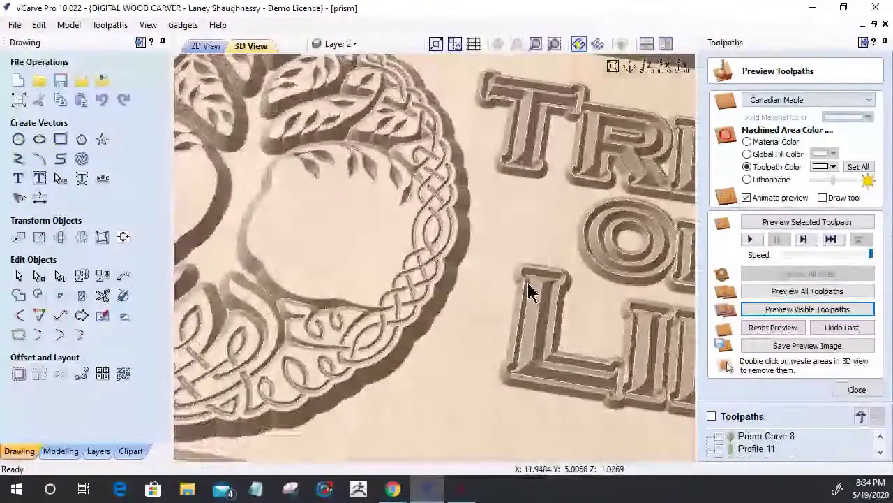
mouse_move(537, 267)
mouse_down()
mouse_move(577, 283)
mouse_move(508, 321)
mouse_up()
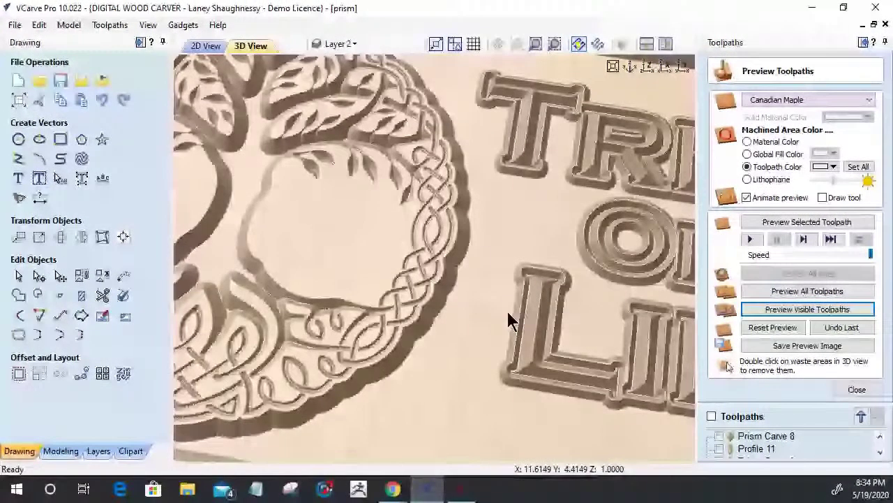
mouse_move(508, 313)
mouse_down()
mouse_move(513, 290)
mouse_move(508, 362)
mouse_up()
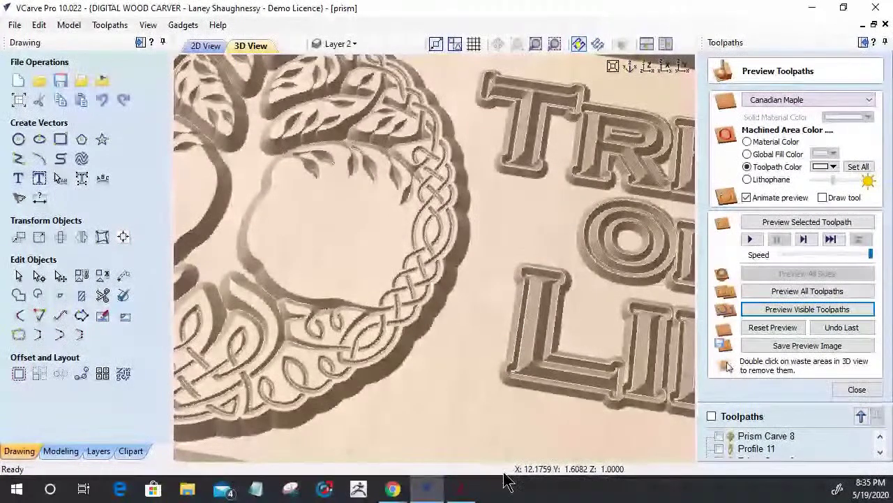
drag(506, 213, 305, 70)
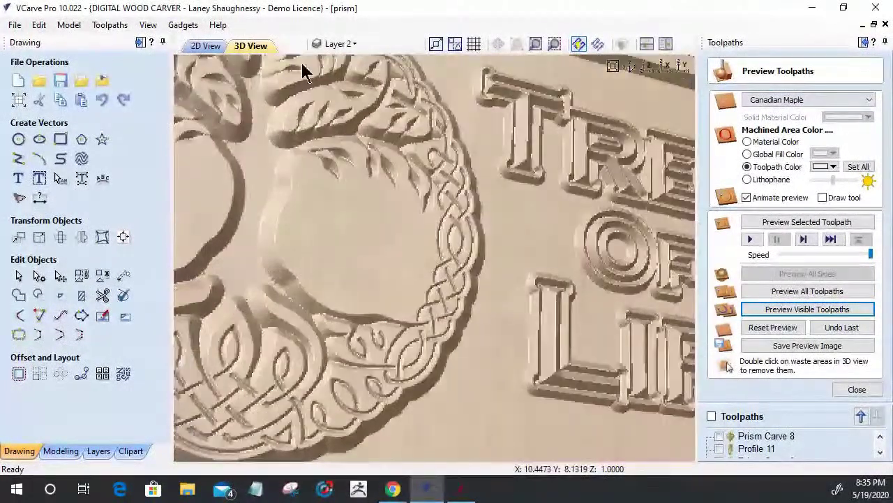
click(206, 47)
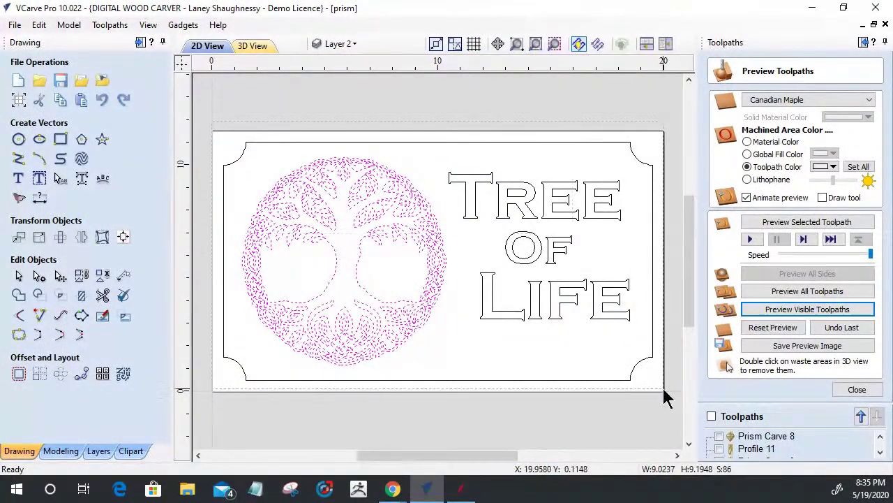
Try selecting the border, the lettering and an outer strand of the tree's woven rim as pocket vectors.
drag(667, 402, 667, 401)
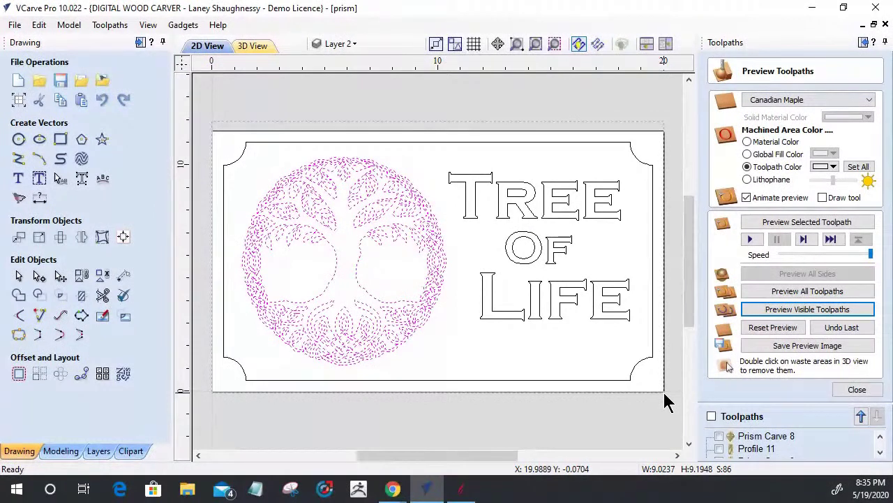
click(448, 255)
click(589, 354)
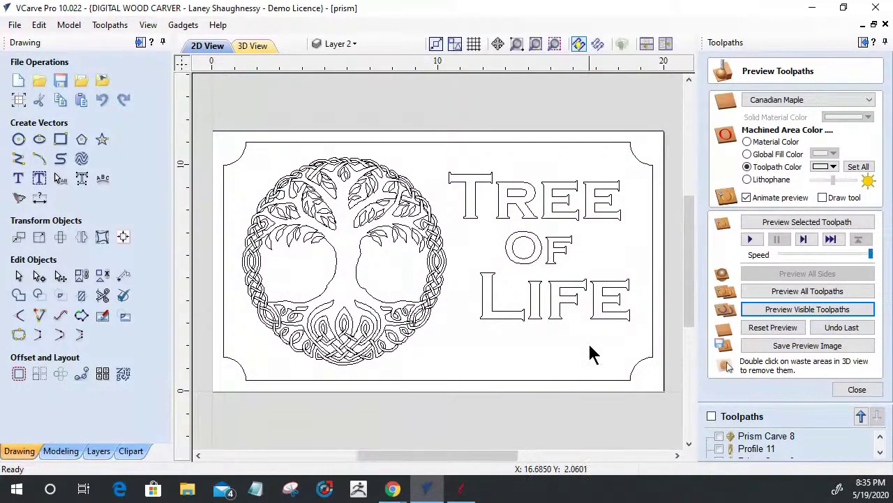
click(478, 142)
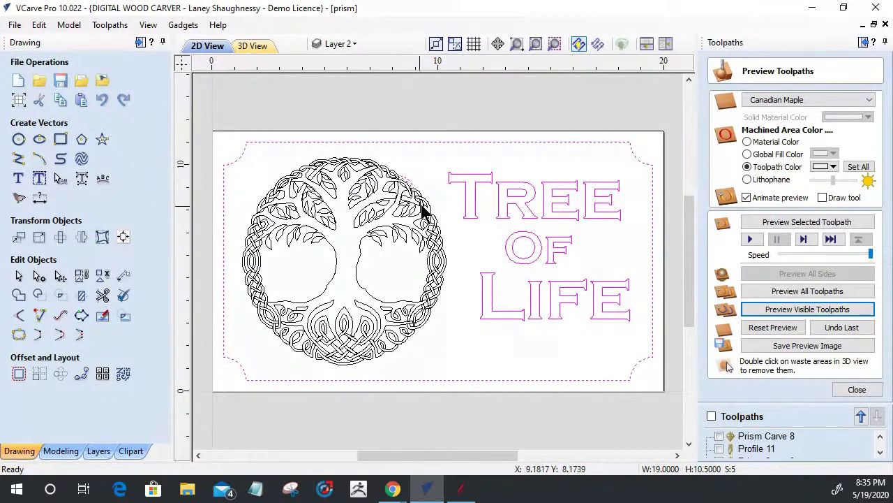
scroll(422, 192, up, 2)
scroll(422, 191, up, 2)
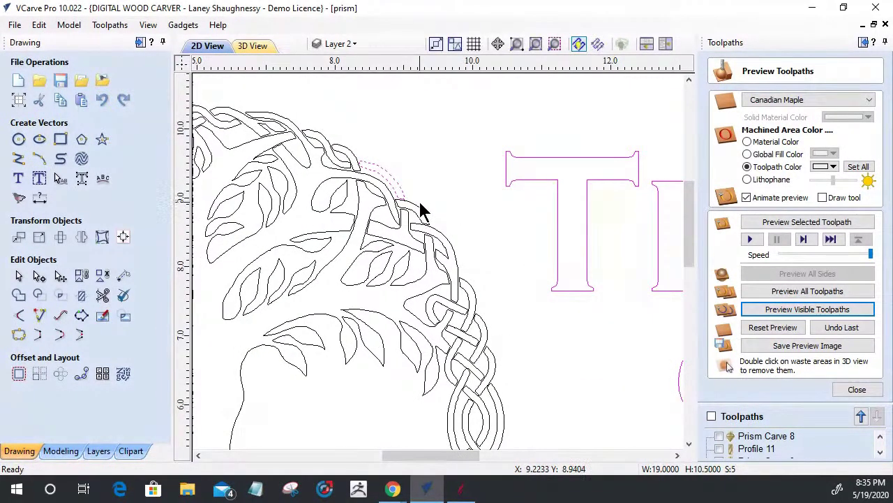
key(Right)
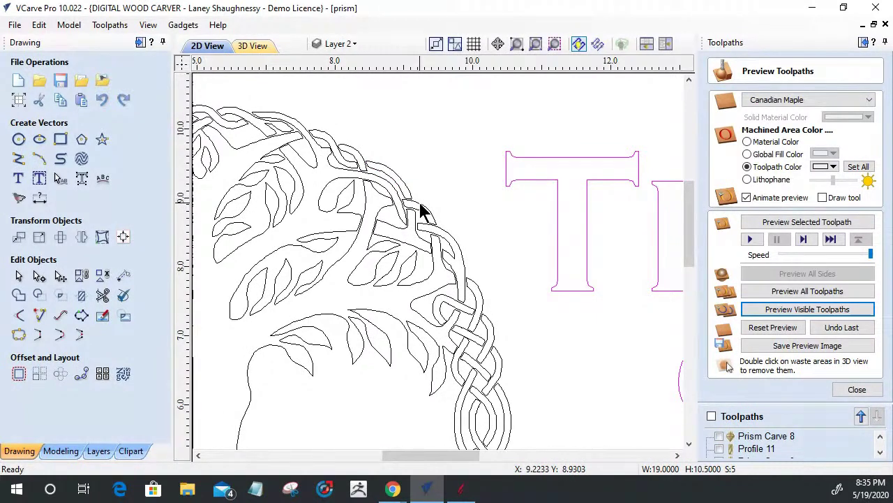
Select the lettering, the decorative border and the outline surrounding the tree together.
scroll(488, 219, down, 3)
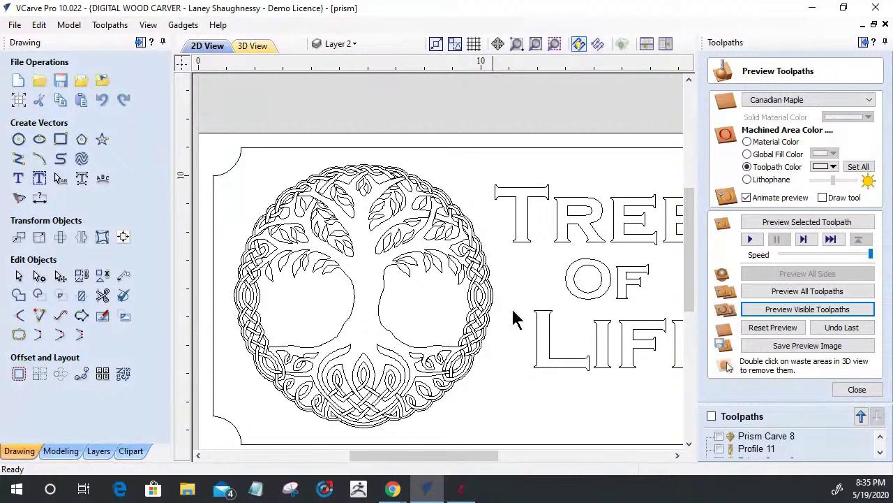
click(522, 220)
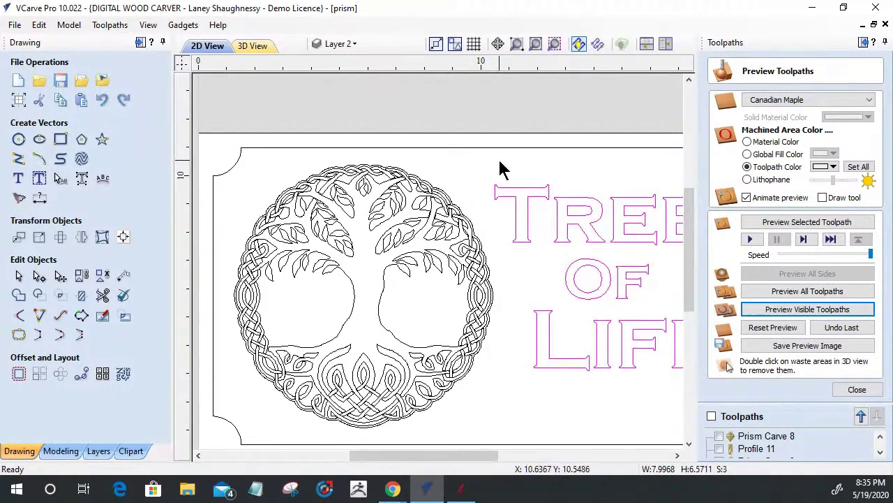
shift+click(504, 148)
shift+click(450, 200)
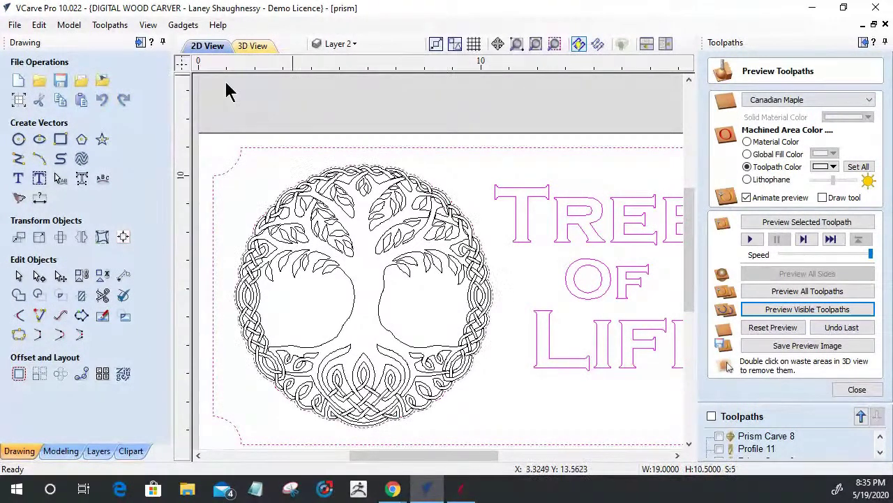
Close the preview and start a pocket toolpath for the selected vectors with a cut depth of .25 inches.
click(855, 391)
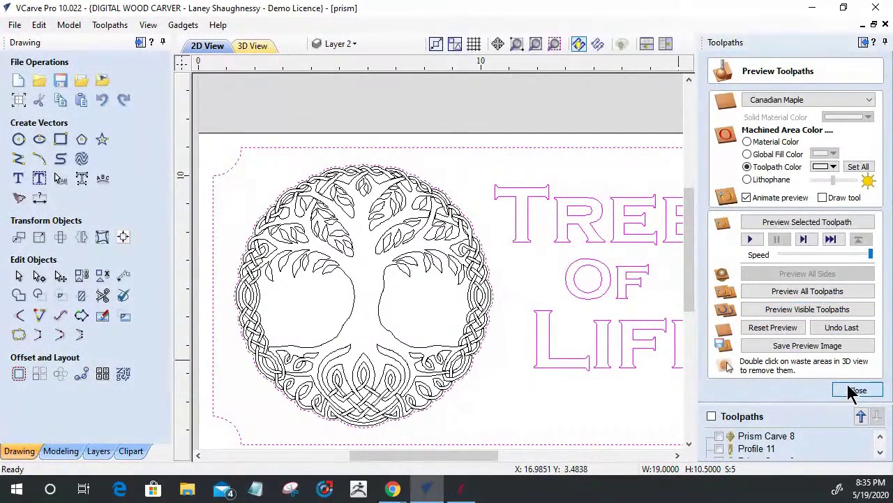
click(743, 145)
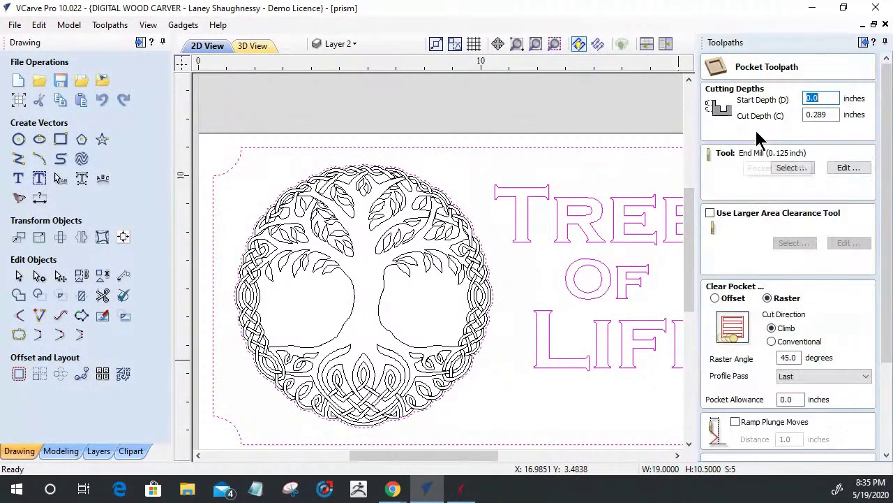
key(Tab)
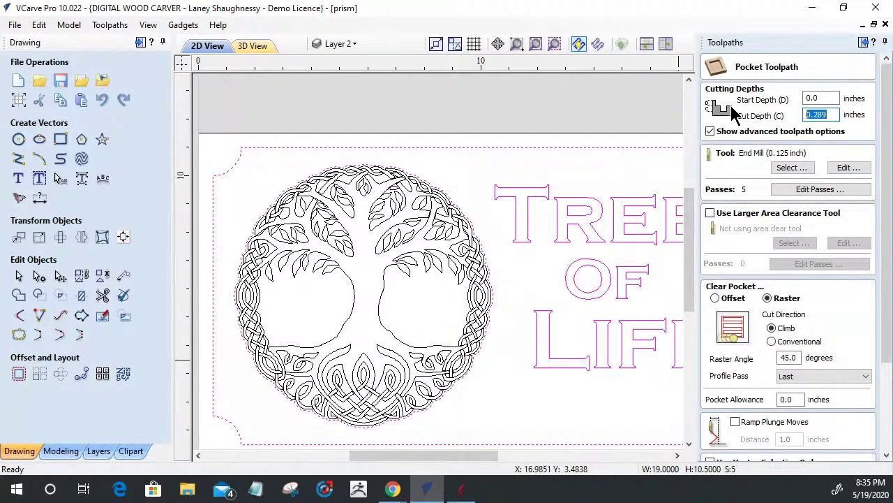
text(.25)
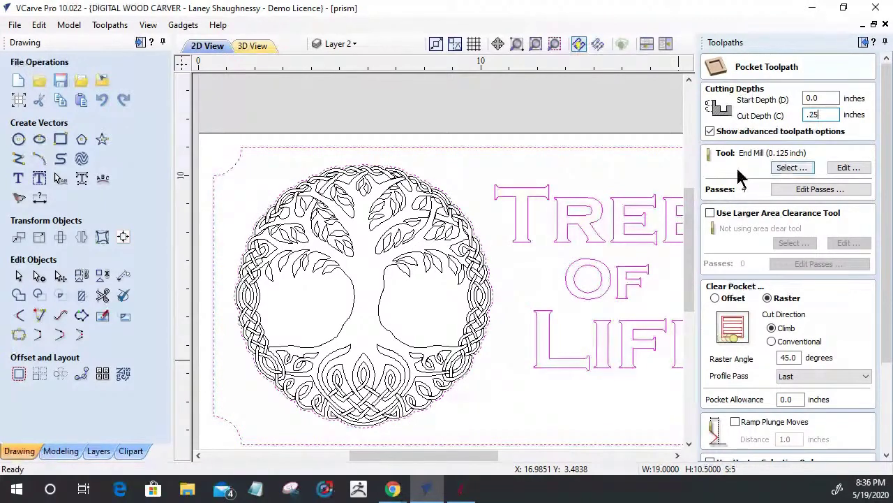
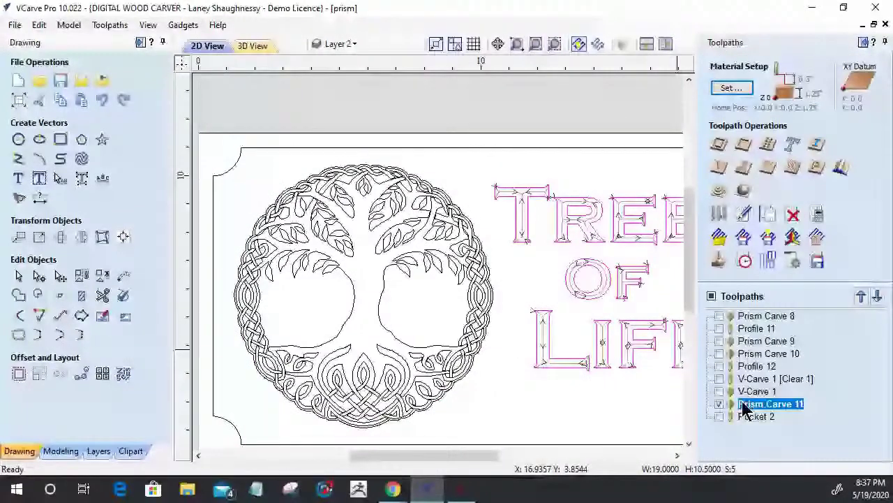
Examine the simulated lettering, tree outline and recessed border from several 3D angles and zoom levels.
key(F3)
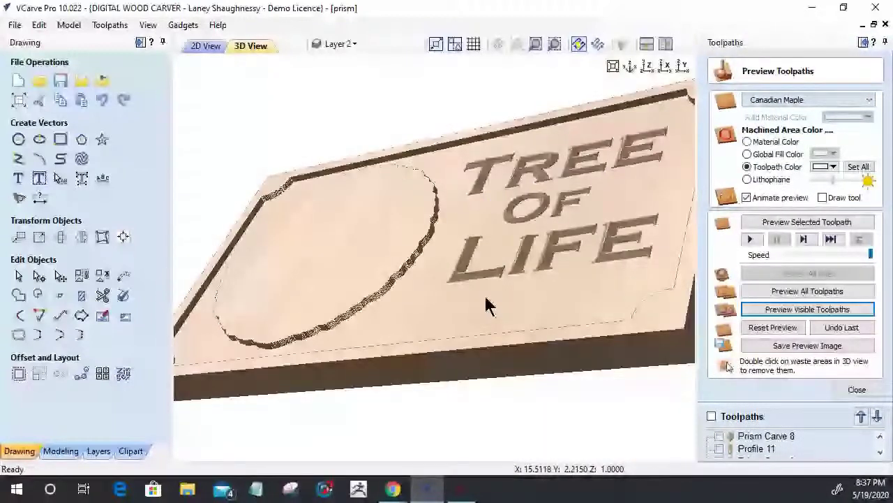
drag(486, 306, 604, 263)
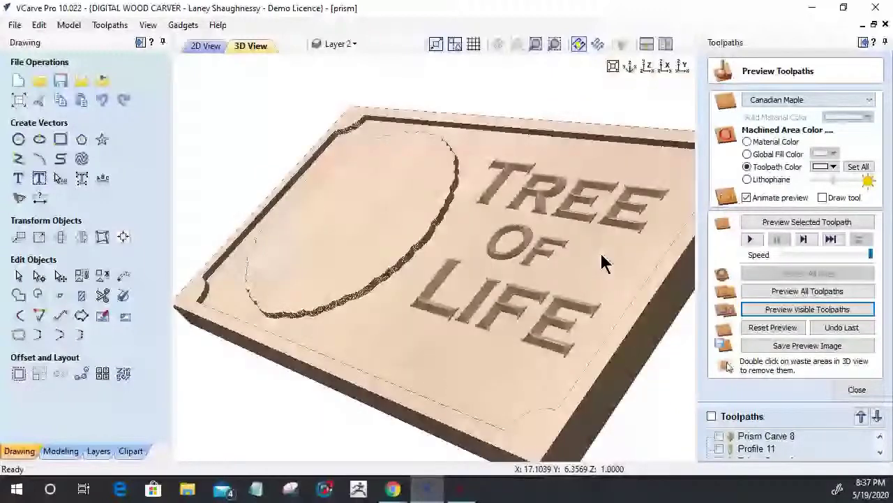
scroll(566, 265, up, 3)
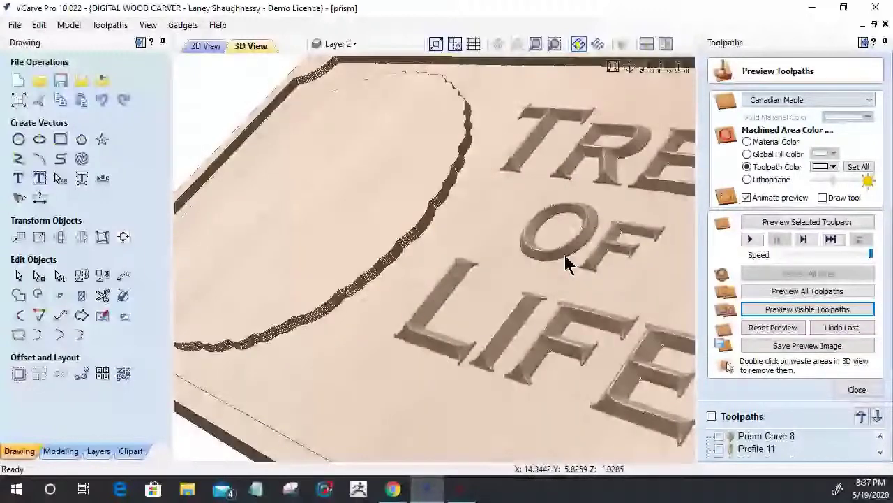
drag(566, 265, 595, 245)
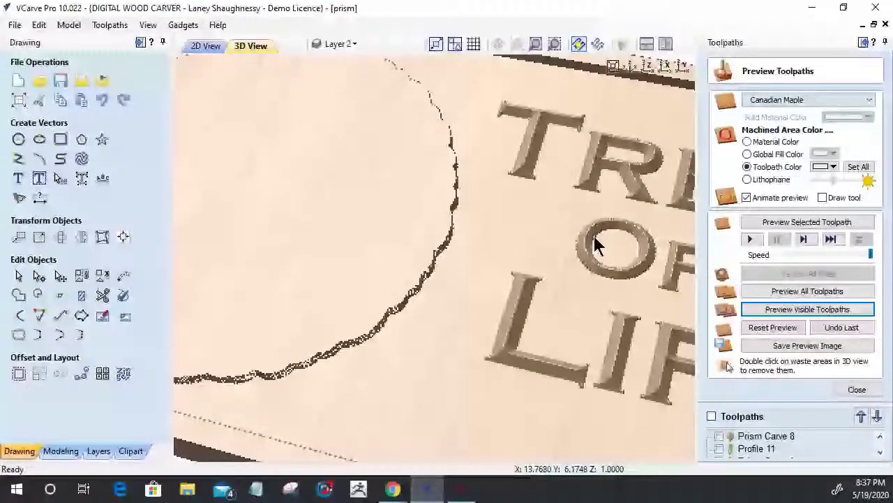
scroll(594, 244, down, 2)
click(124, 28)
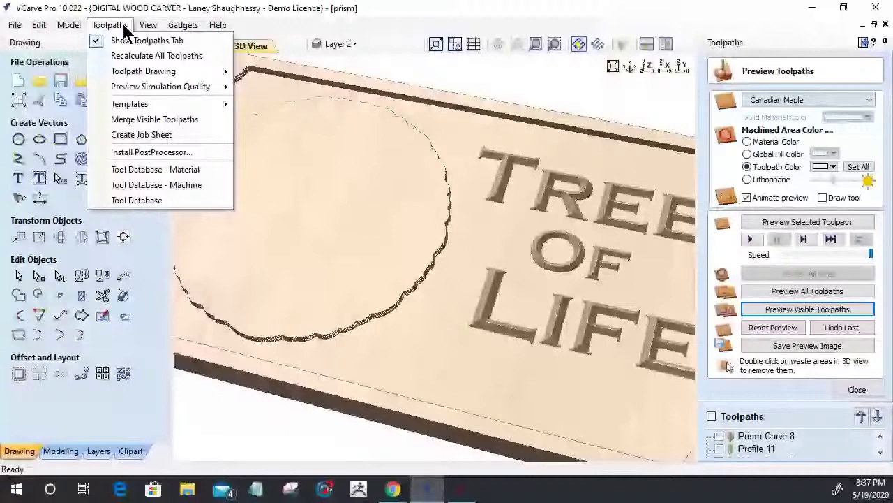
key(Escape)
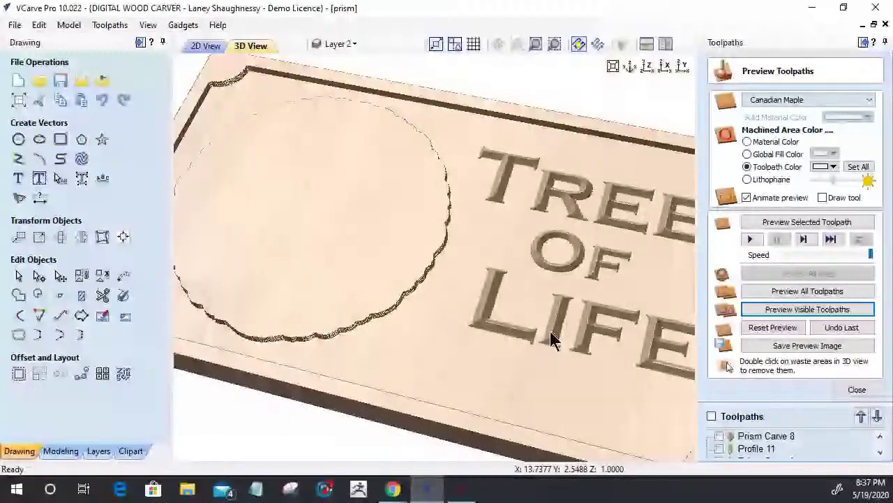
drag(551, 338, 603, 339)
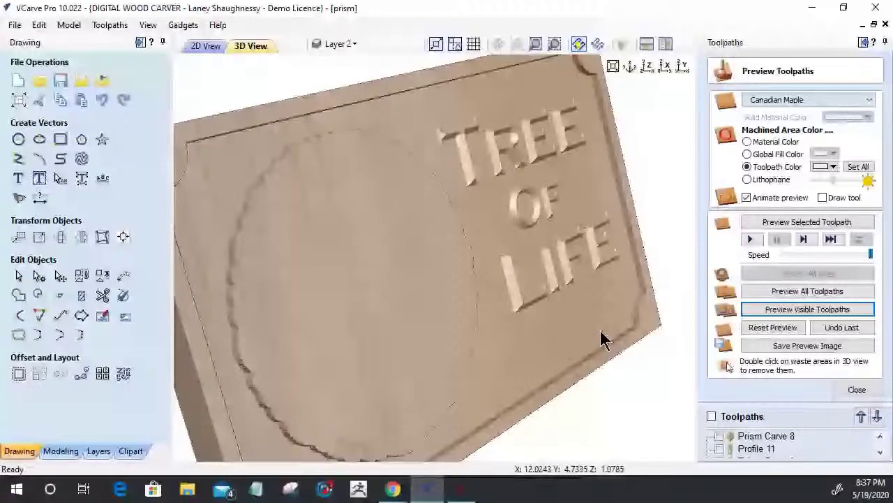
Calculate a V-carve toolpath for the tree artwork using the 0.25-inch V-bit and view its toolpath lines in 3D.
key(F2)
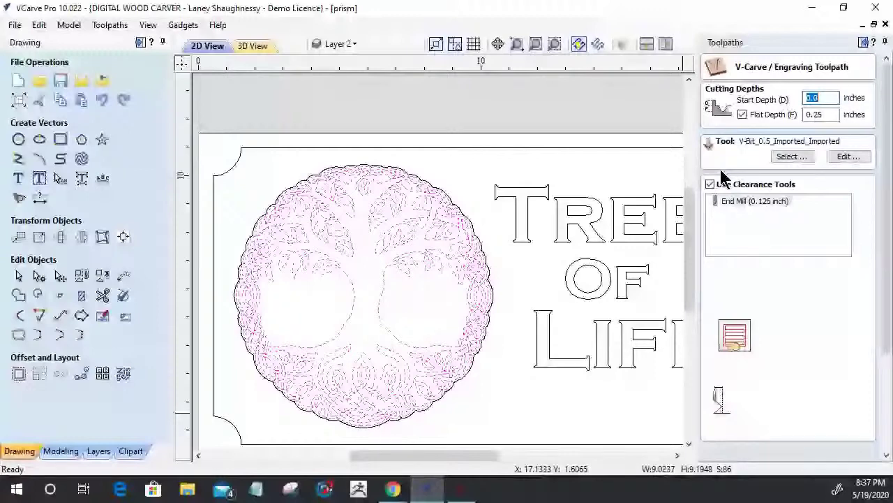
click(792, 156)
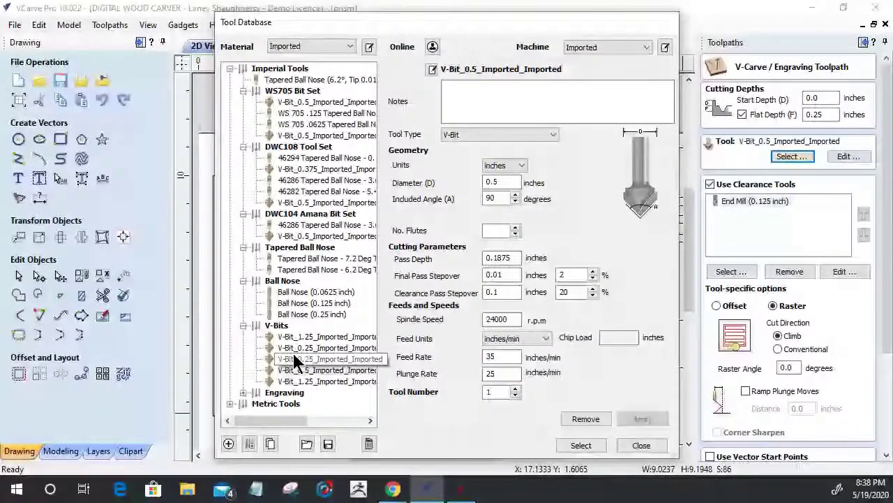
double_click(293, 358)
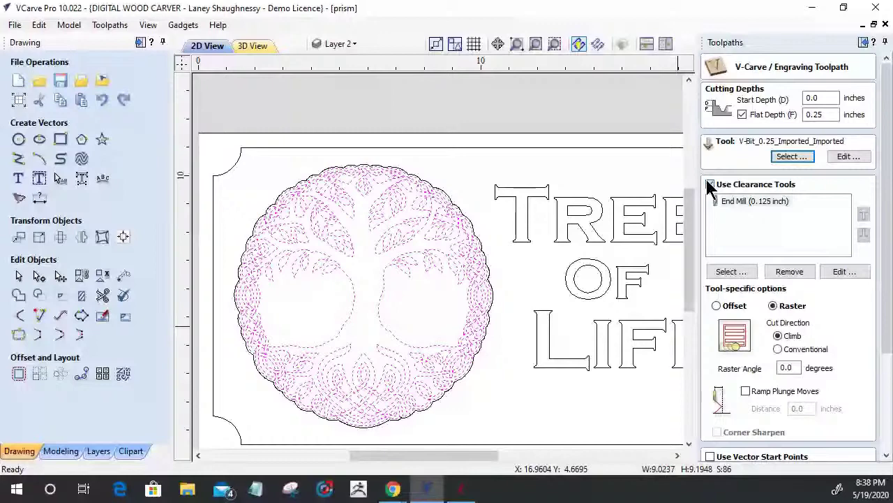
click(709, 185)
drag(880, 269, 880, 393)
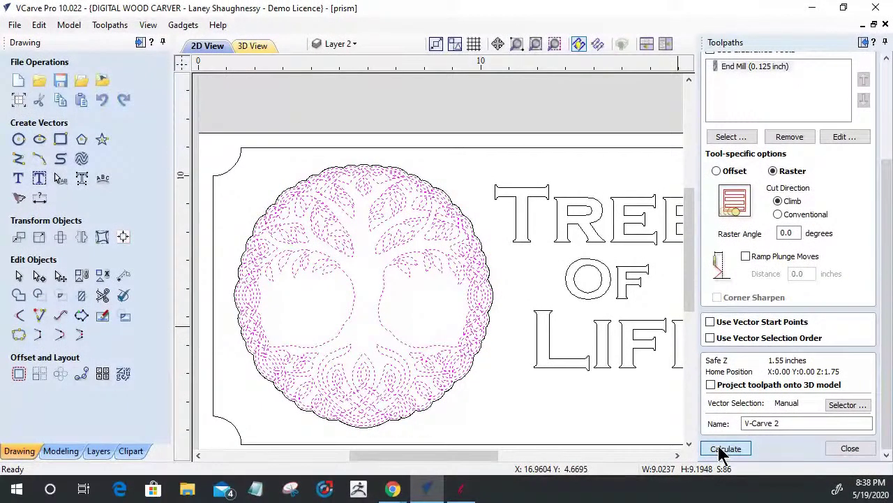
click(723, 451)
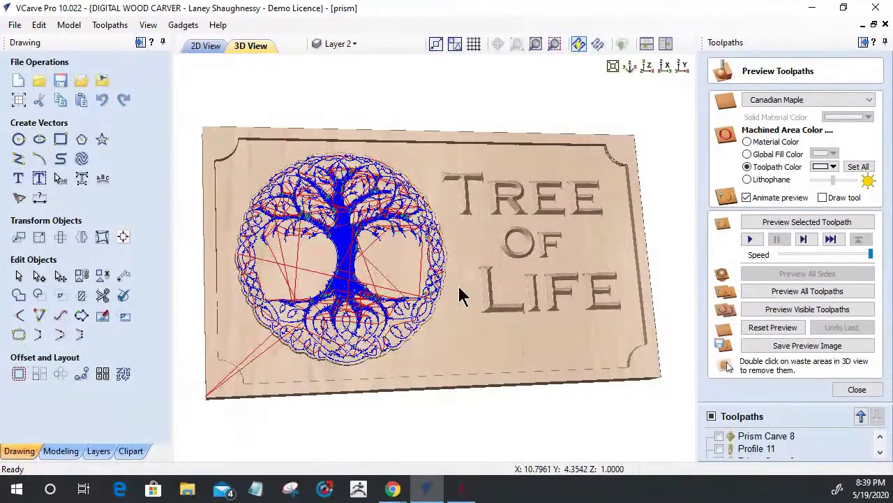
drag(460, 295, 524, 253)
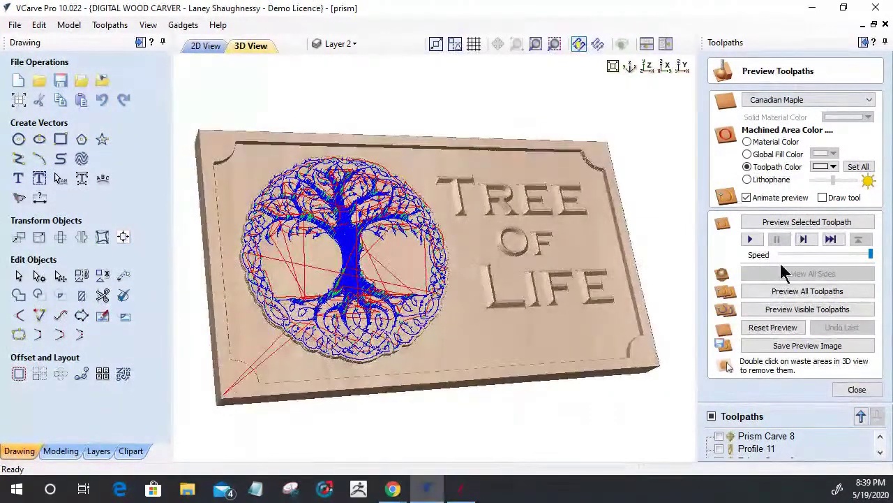
Simulate the visible tree V-carve toolpaths, close the preview and view the carved sign from several 3D angles.
click(791, 310)
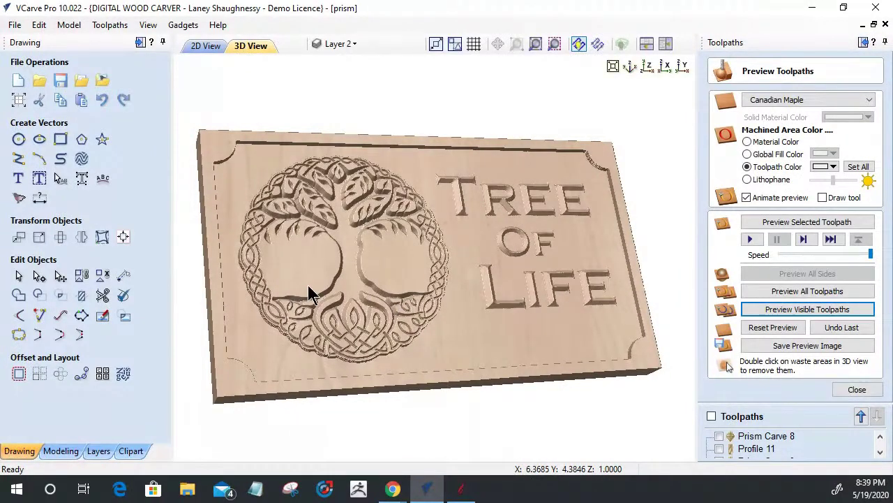
key(1)
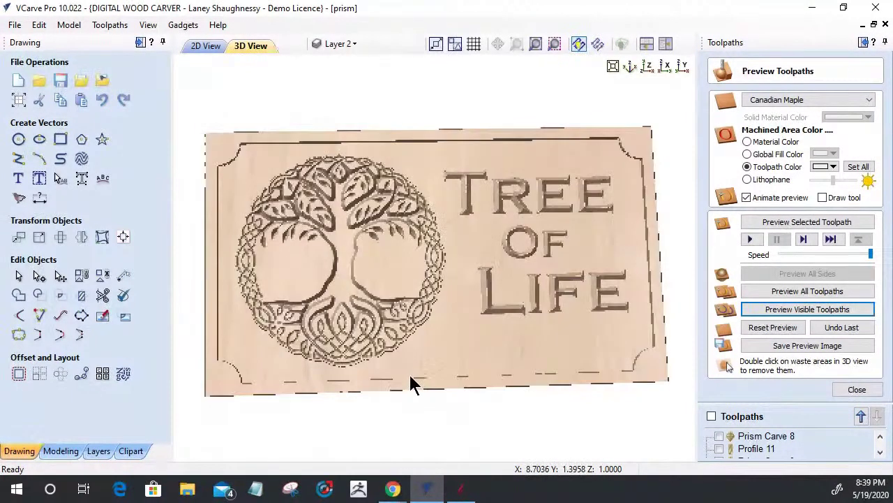
click(852, 391)
key(0)
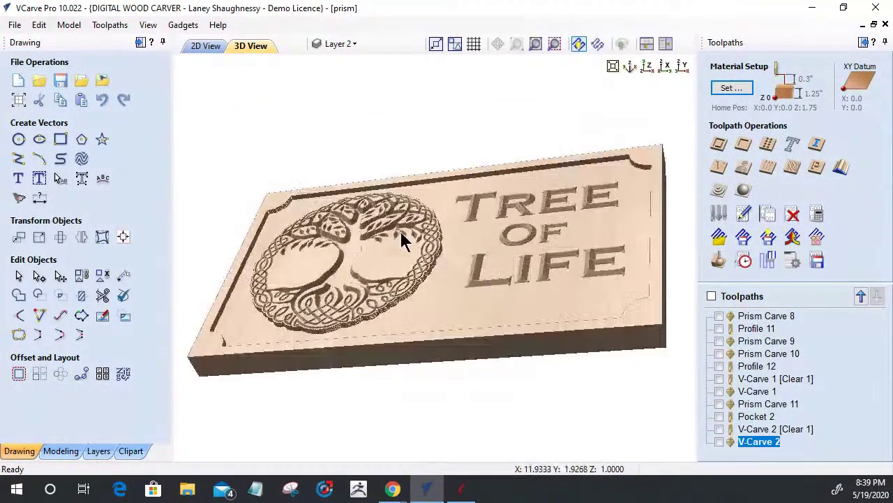
drag(429, 239, 482, 309)
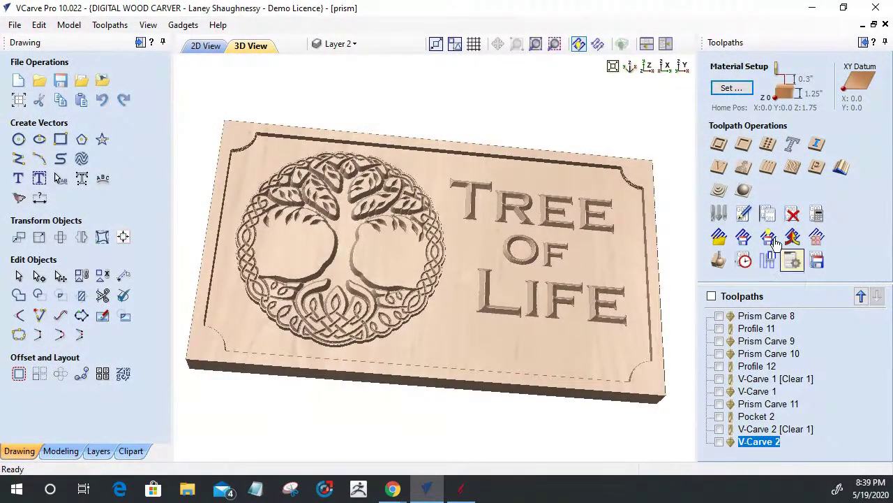
Open the toolpath preview with toolpath management for Prism Carve 11 and set its machined area colour to gold.
click(718, 260)
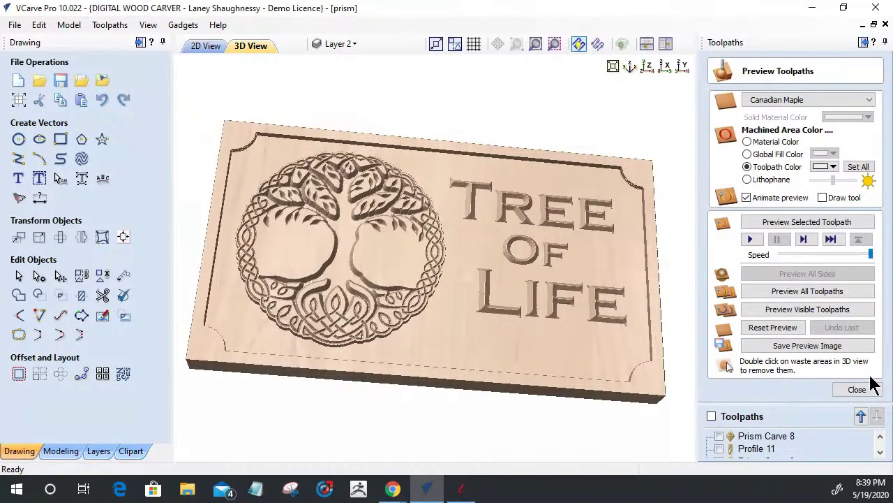
click(853, 389)
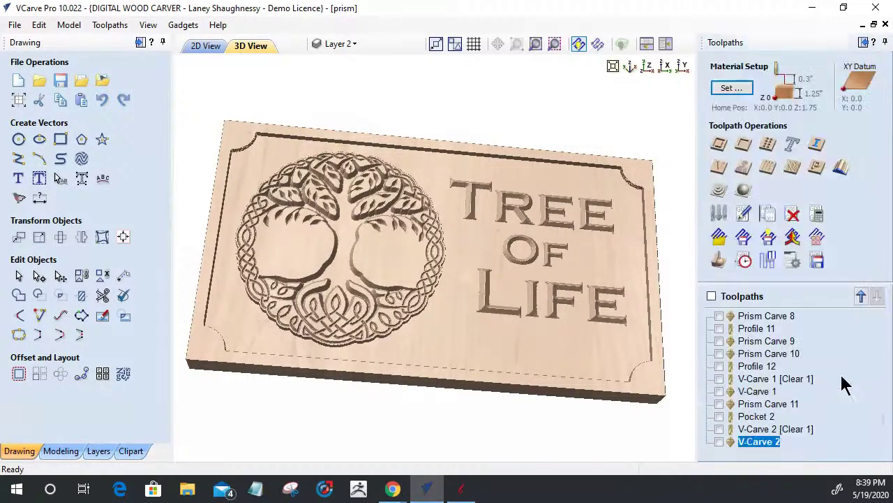
click(742, 404)
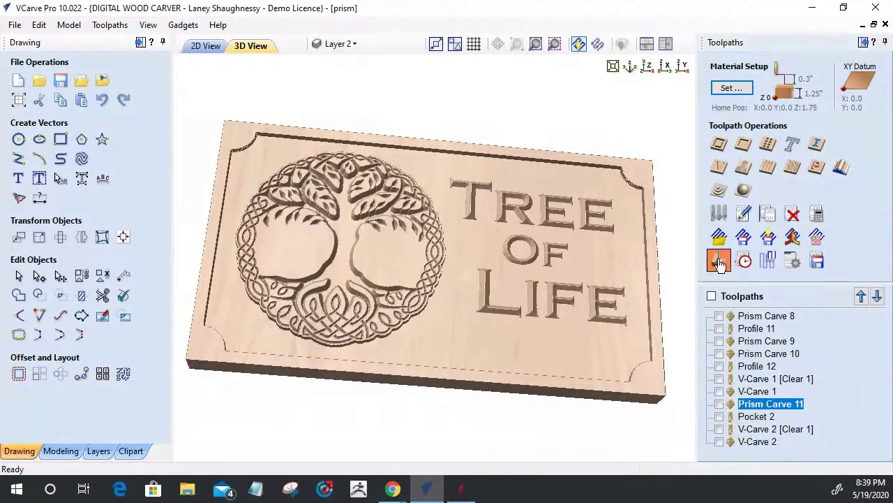
click(718, 259)
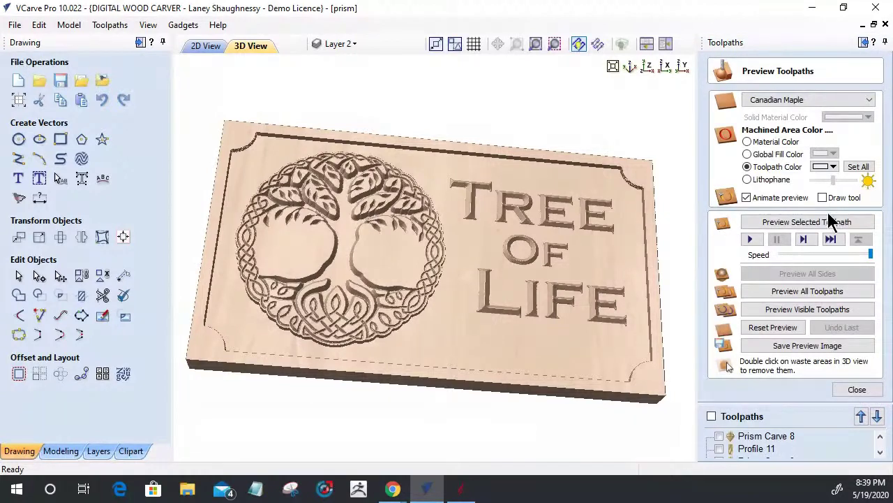
click(743, 416)
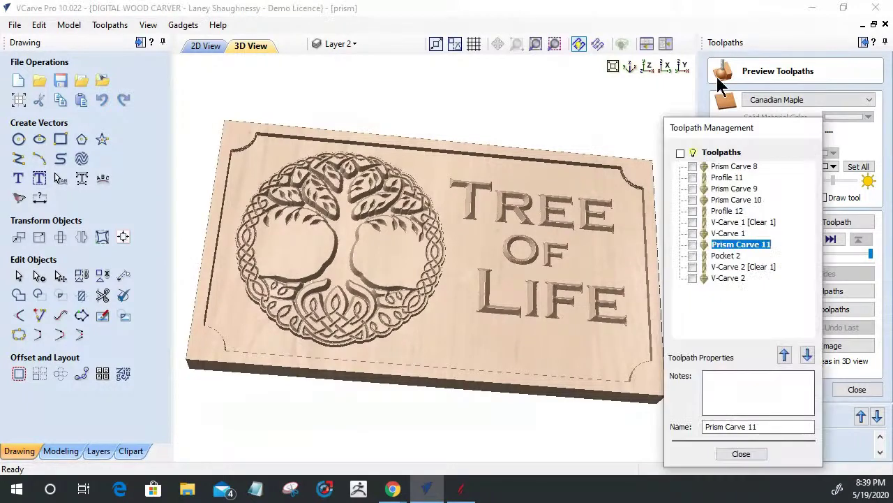
drag(724, 122, 571, 26)
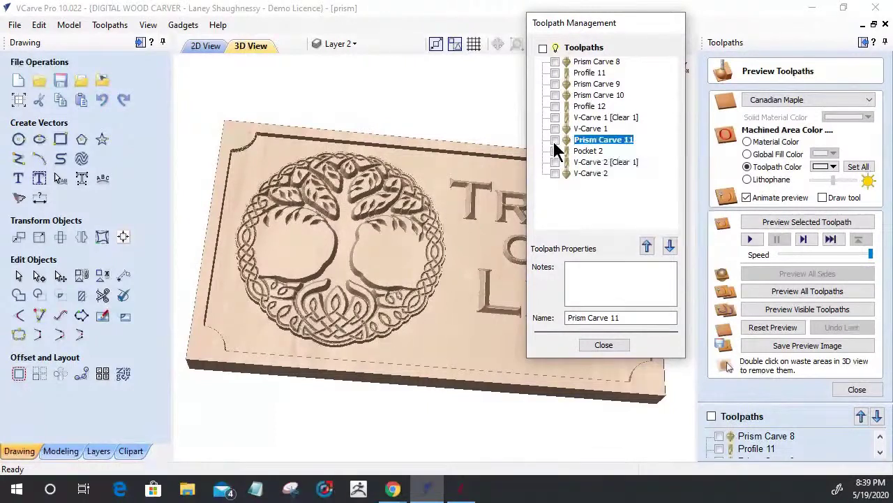
click(829, 169)
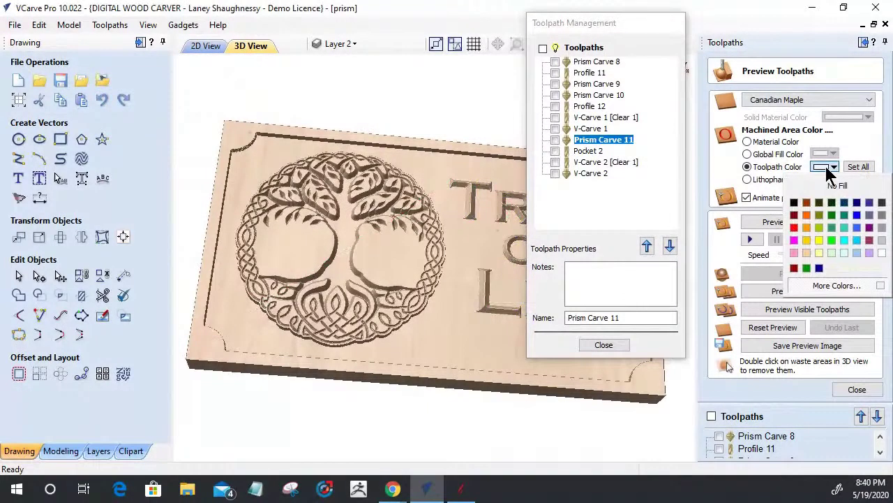
click(804, 239)
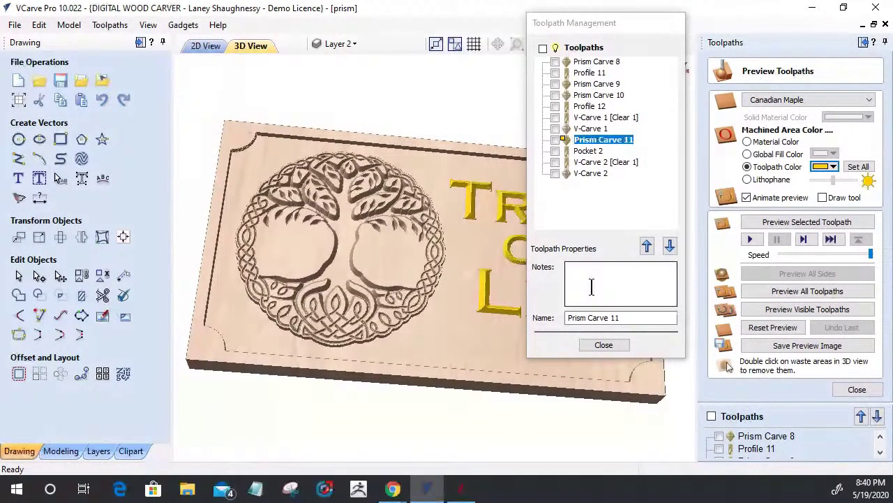
Show both V-Carve 2 toolpaths and try to colour their machined areas black.
click(554, 162)
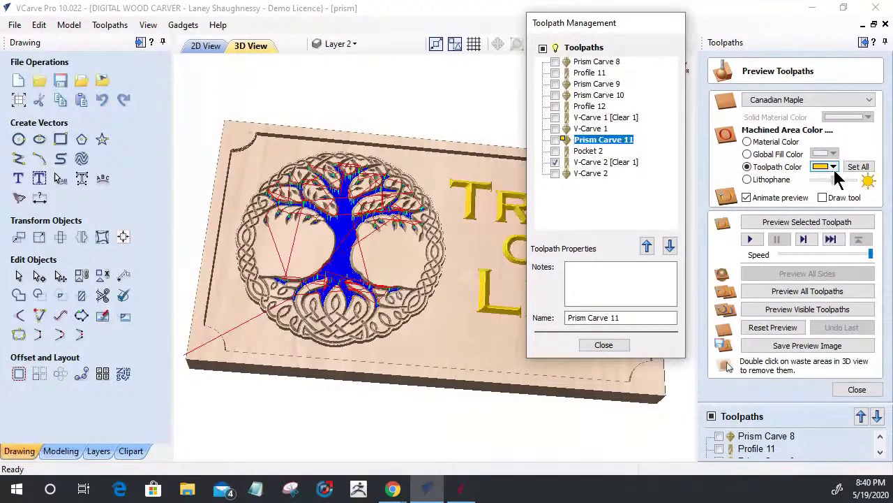
click(834, 168)
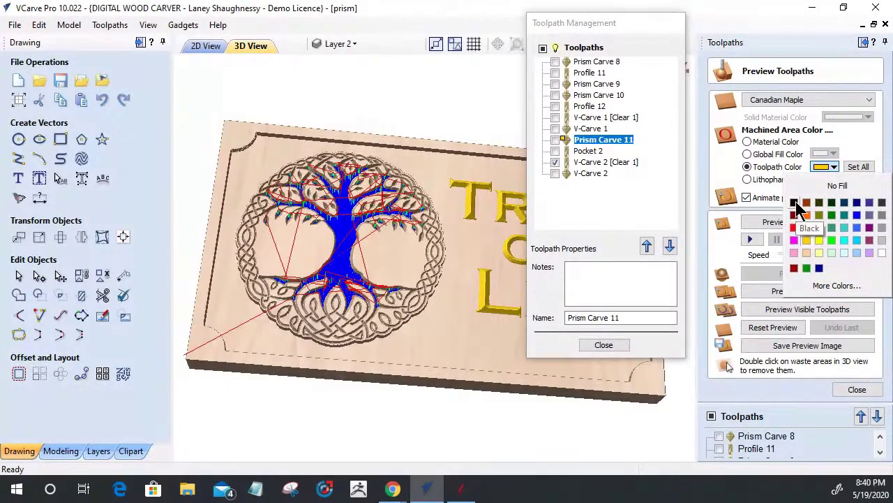
click(796, 203)
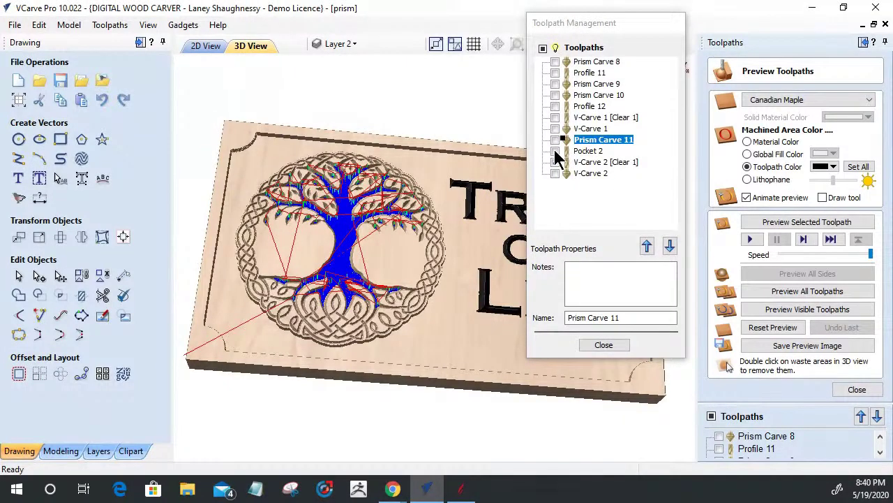
click(555, 174)
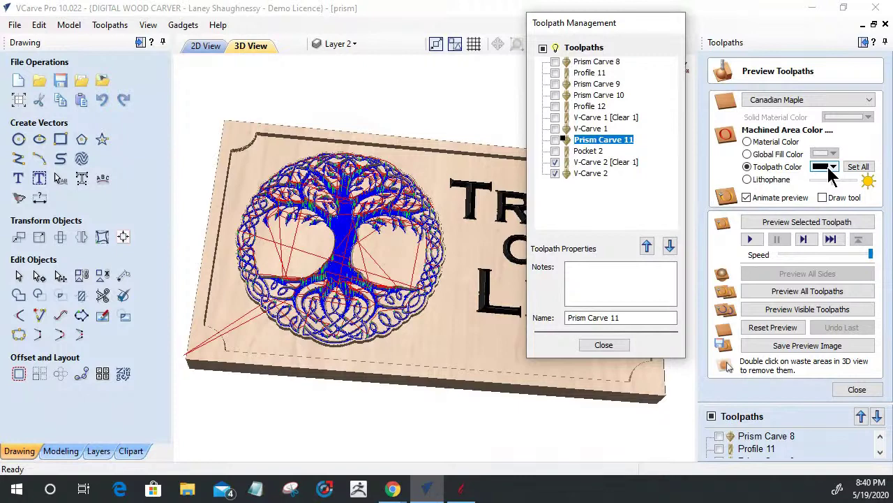
click(834, 168)
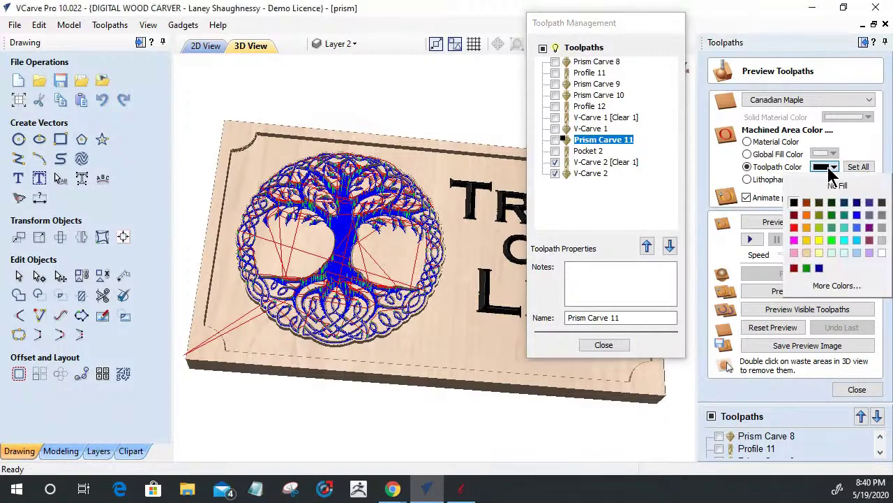
click(794, 202)
Set the toolpath colour of V-Carve 2 and V-Carve 2 [Clear 1] to black.
click(590, 174)
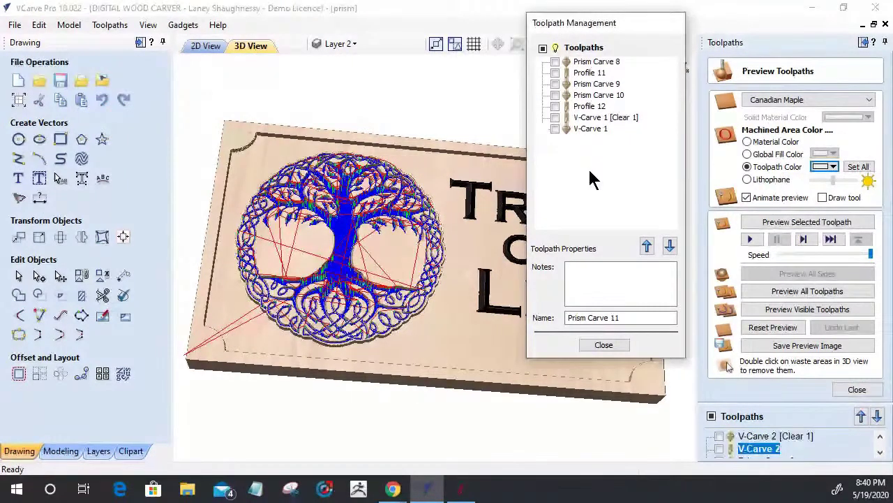
click(746, 197)
click(833, 166)
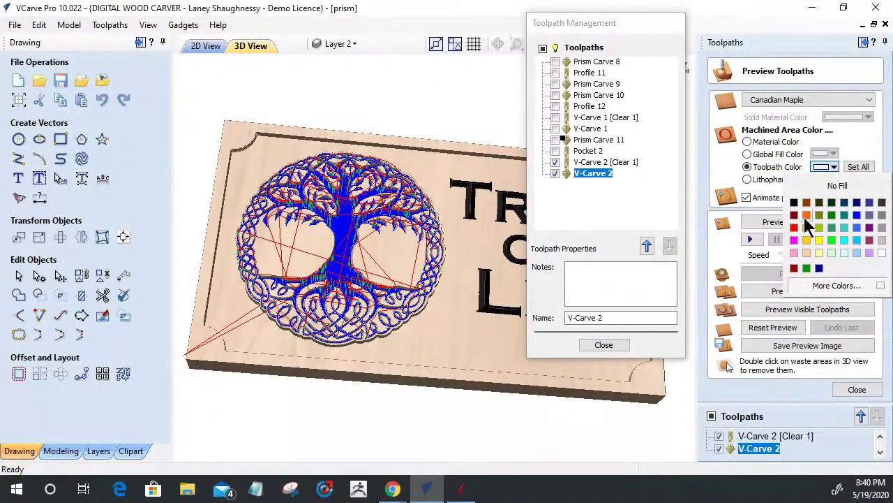
click(794, 202)
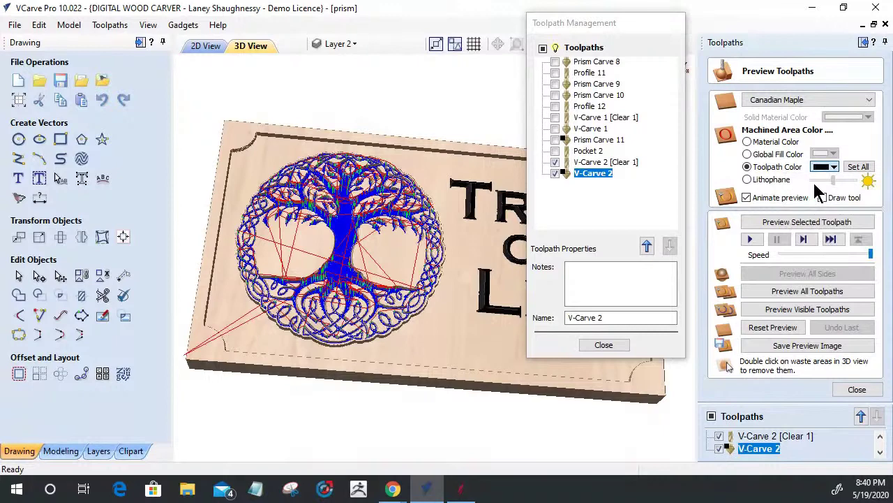
click(621, 162)
click(832, 167)
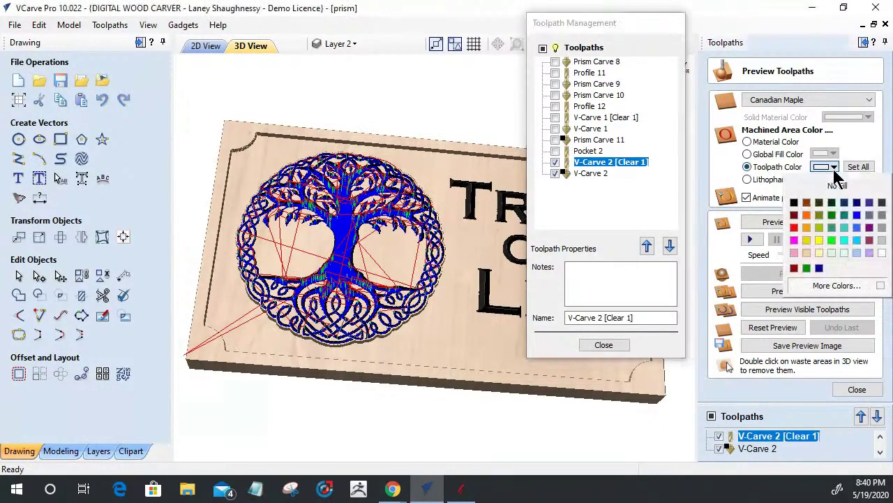
click(794, 203)
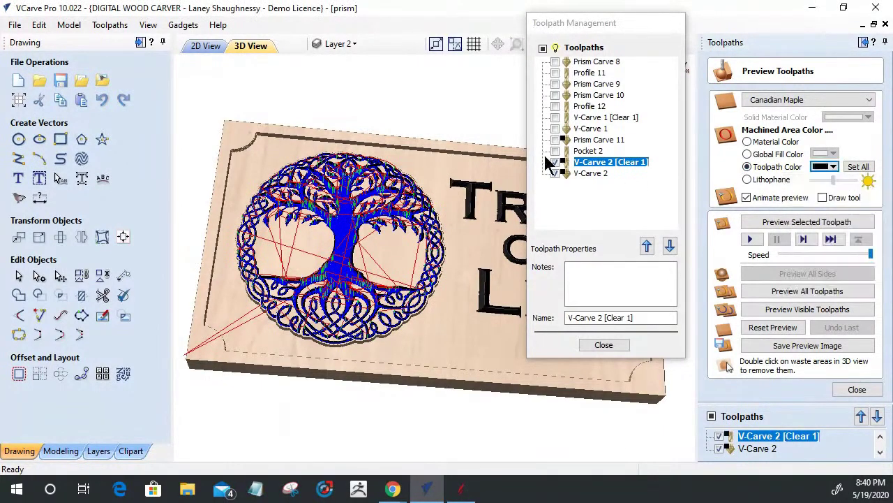
Set the Prism Carve 11 lettering toolpath colour back to gold.
click(603, 139)
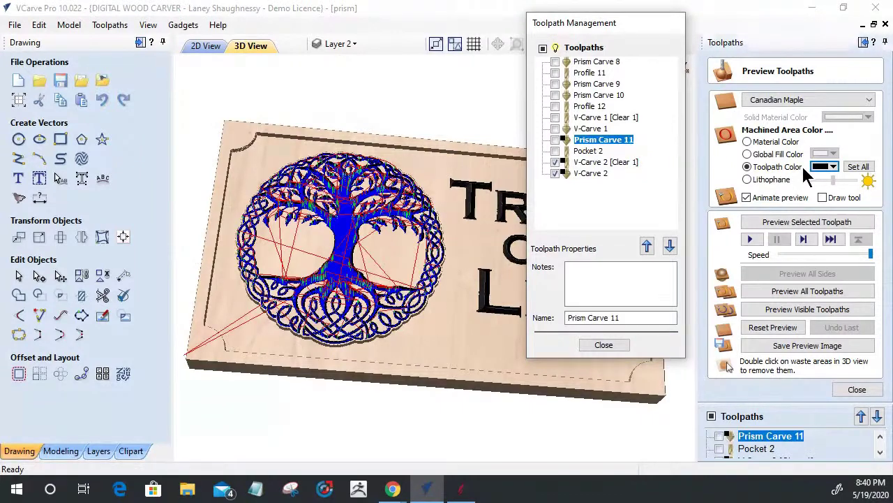
click(827, 167)
click(804, 236)
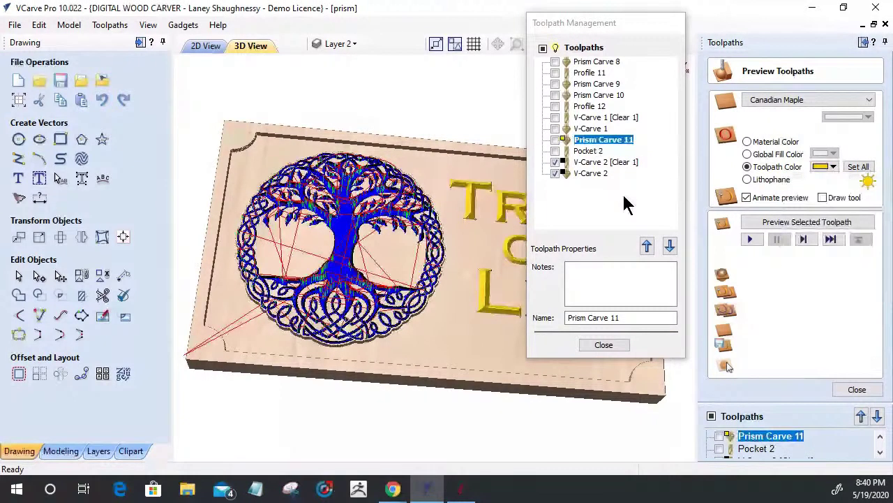
Try black and brown for the Pocket 2 background, and settle on dark gray as its toolpath colour.
click(571, 151)
click(555, 152)
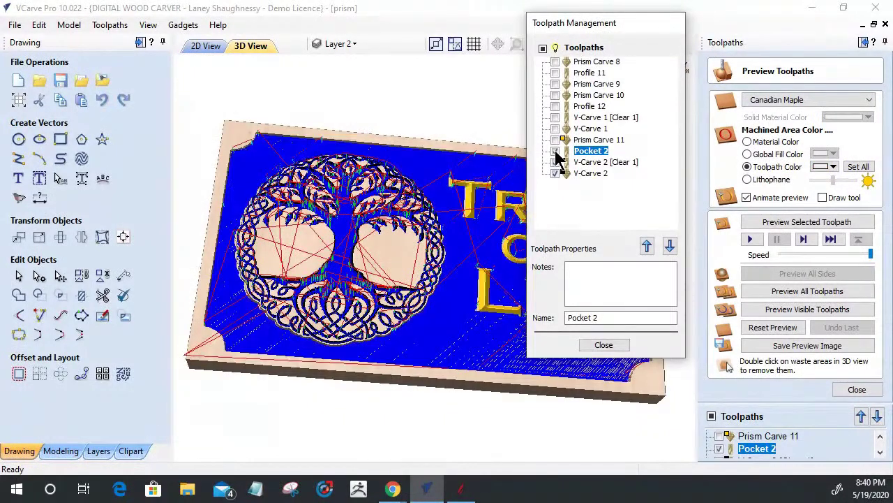
click(555, 151)
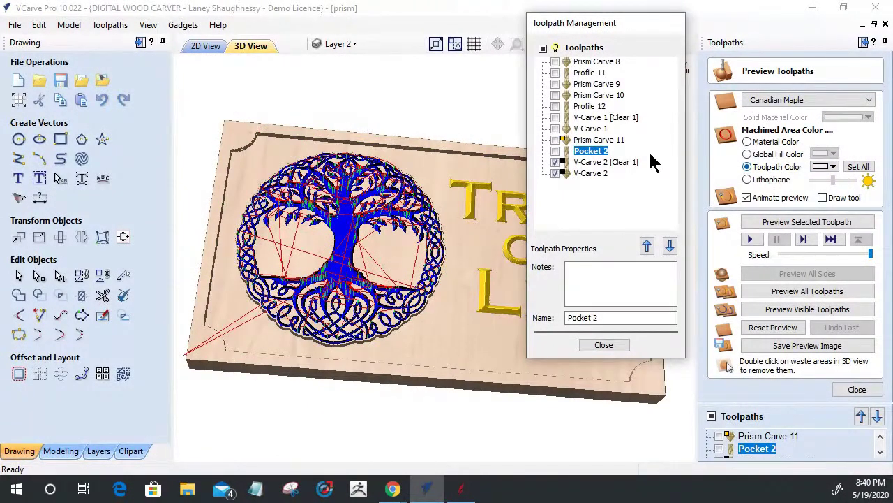
click(834, 167)
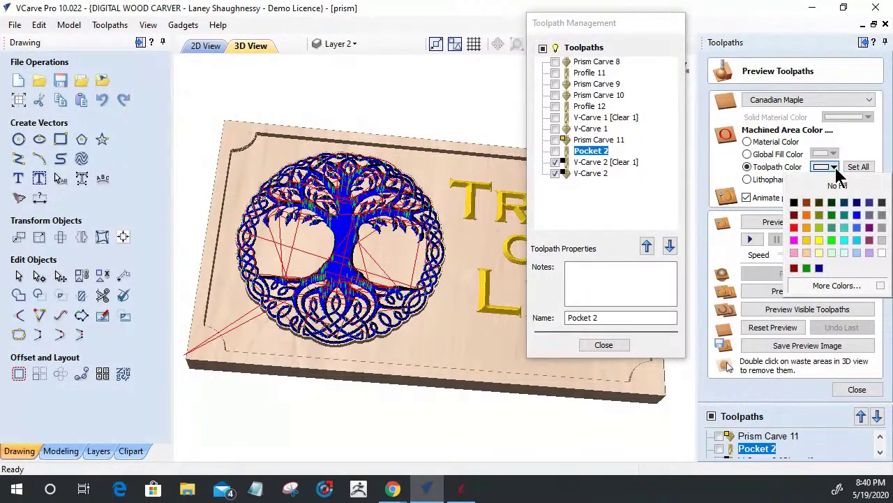
click(795, 204)
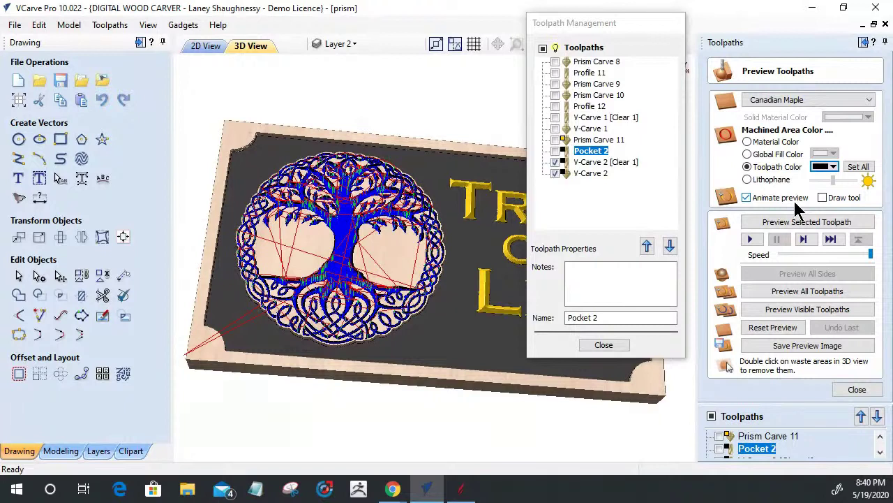
click(834, 166)
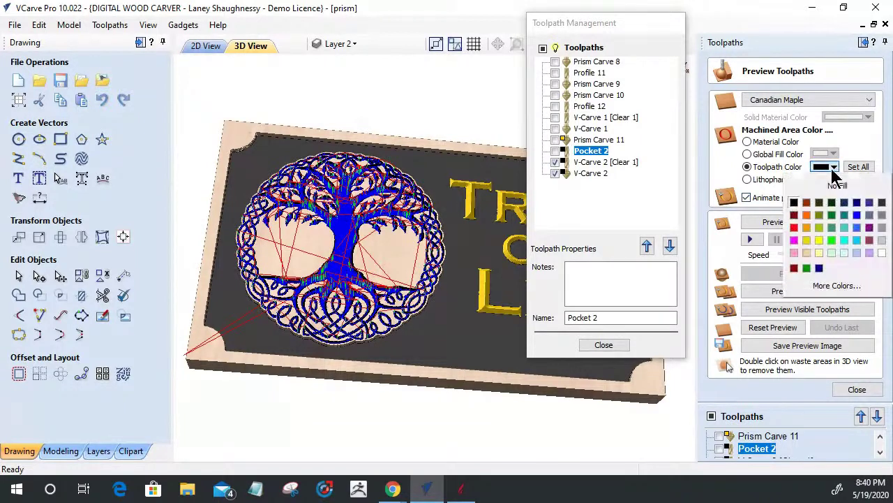
click(808, 203)
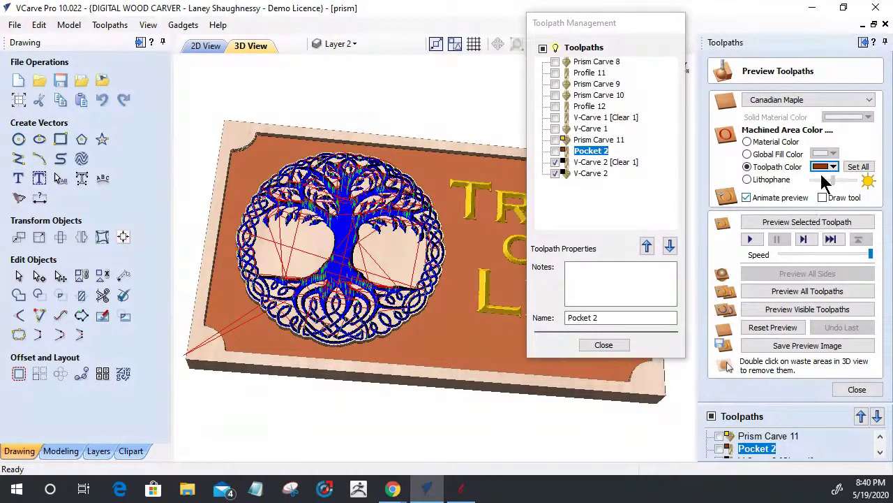
click(824, 167)
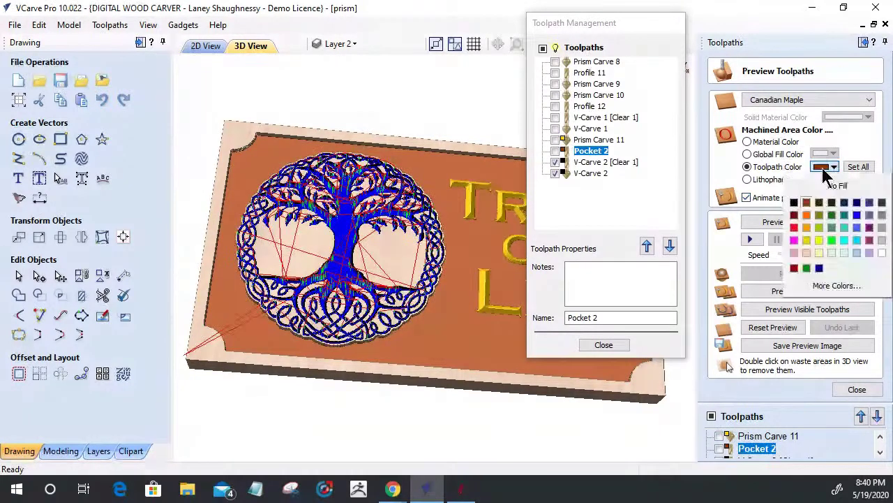
click(882, 203)
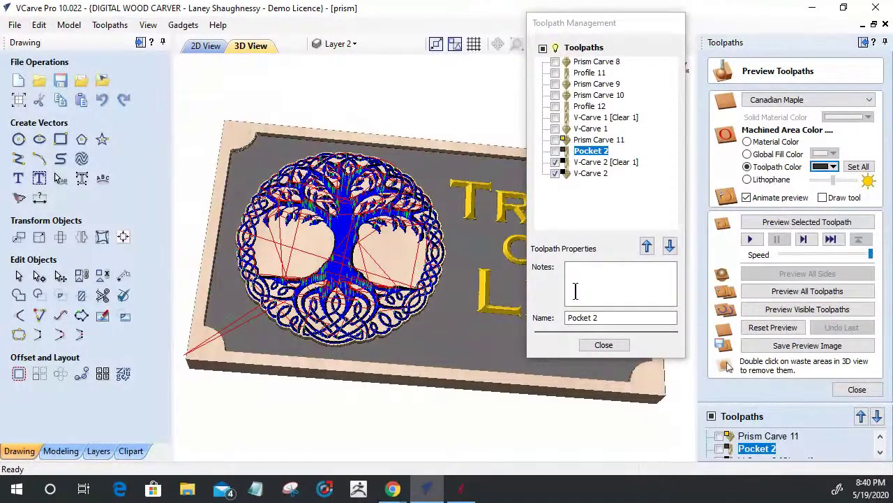
Close toolpath management, hide all toolpath lines and examine the coloured sign up close in 3D.
click(593, 346)
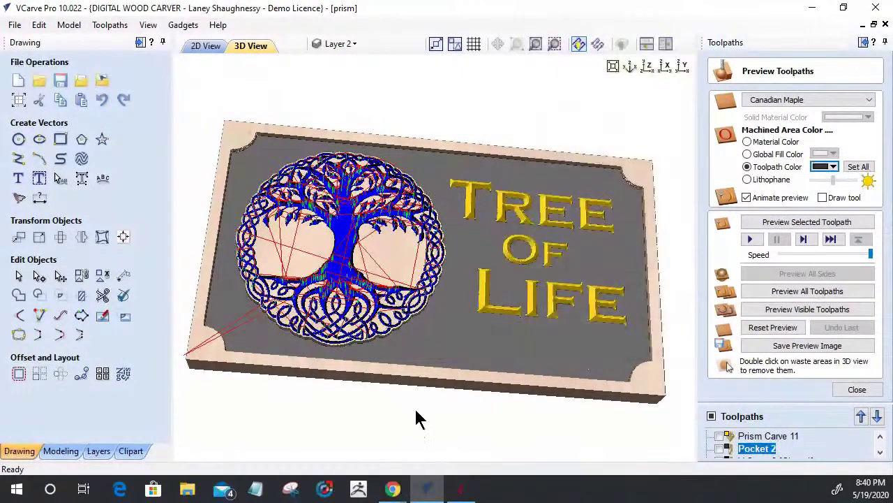
click(712, 417)
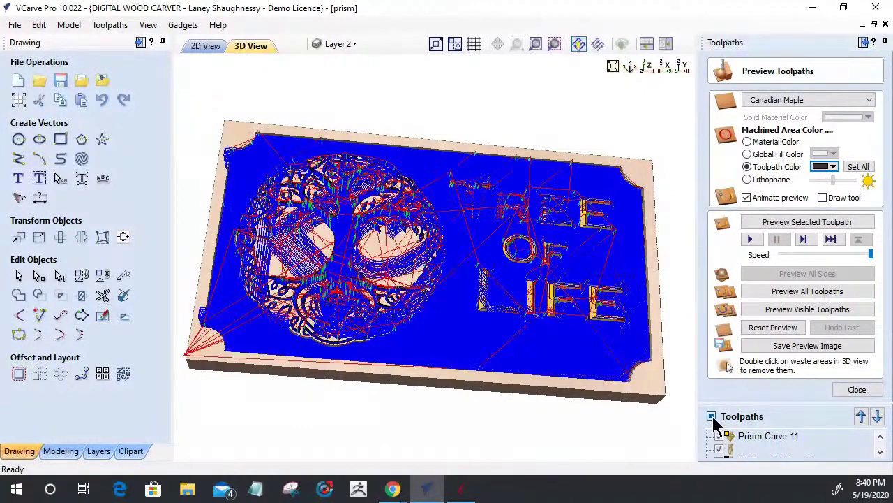
click(712, 417)
drag(337, 334, 410, 331)
scroll(568, 304, up, 5)
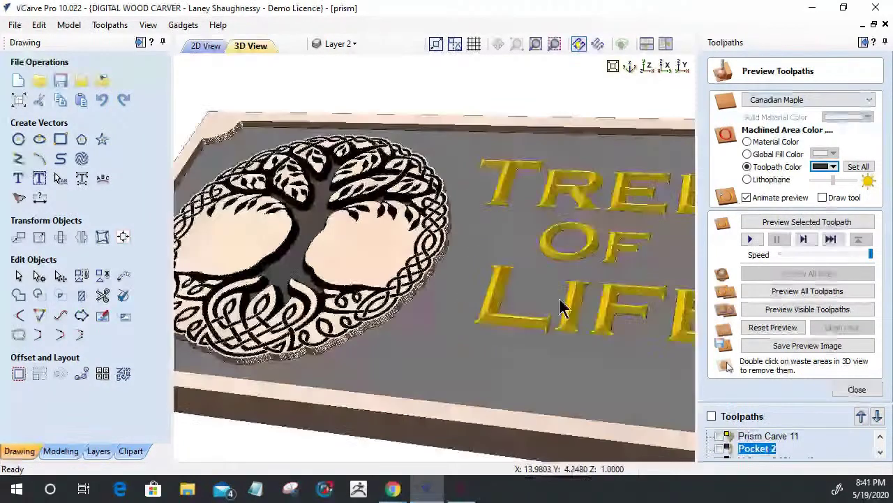
Examine the coloured Tree of Life sign in 3D from several angles, close up on the raised lettering and as a whole.
drag(477, 405, 458, 281)
scroll(459, 281, up, 2)
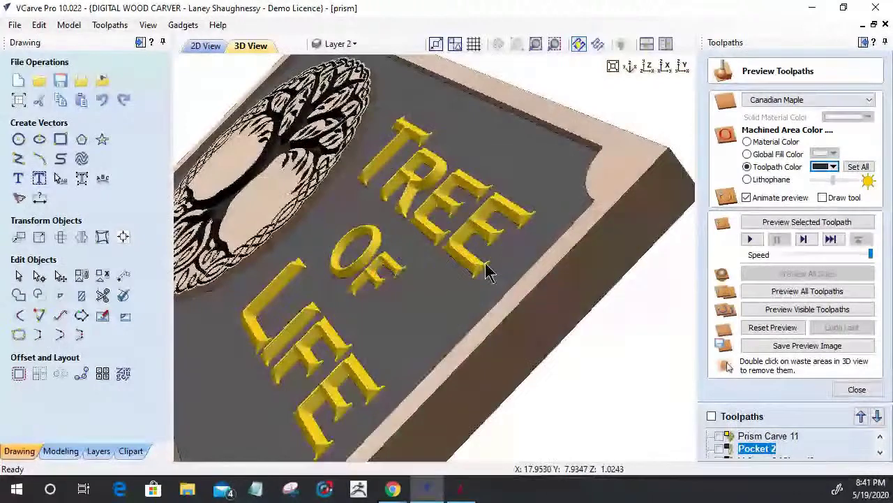
drag(356, 237, 370, 258)
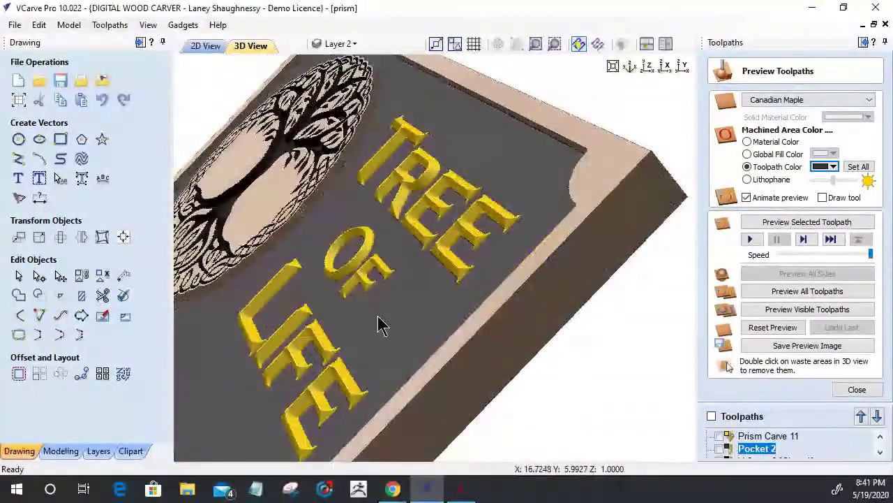
drag(380, 326, 478, 318)
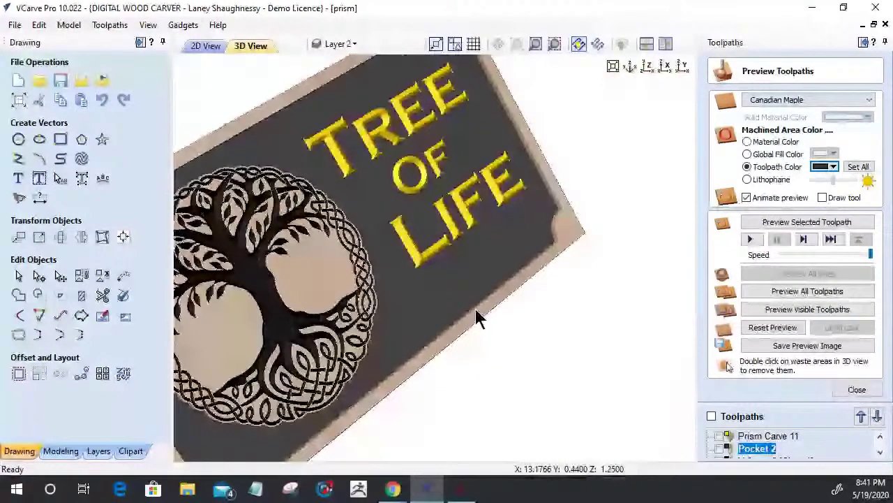
drag(478, 318, 265, 244)
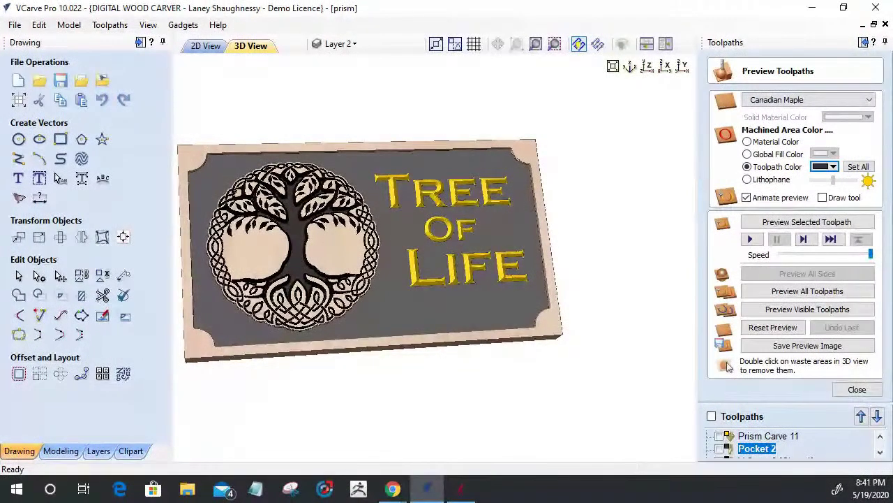
scroll(524, 325, up, 1)
scroll(442, 259, up, 7)
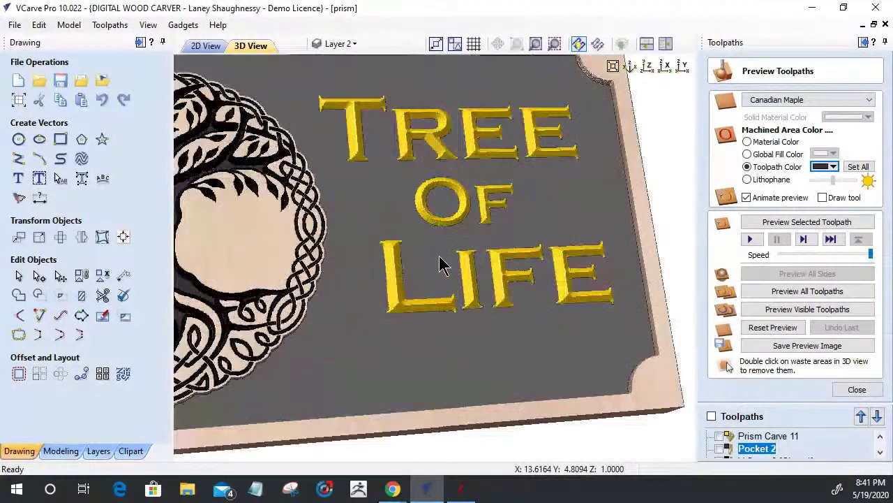
scroll(432, 391, down, 3)
drag(421, 412, 417, 323)
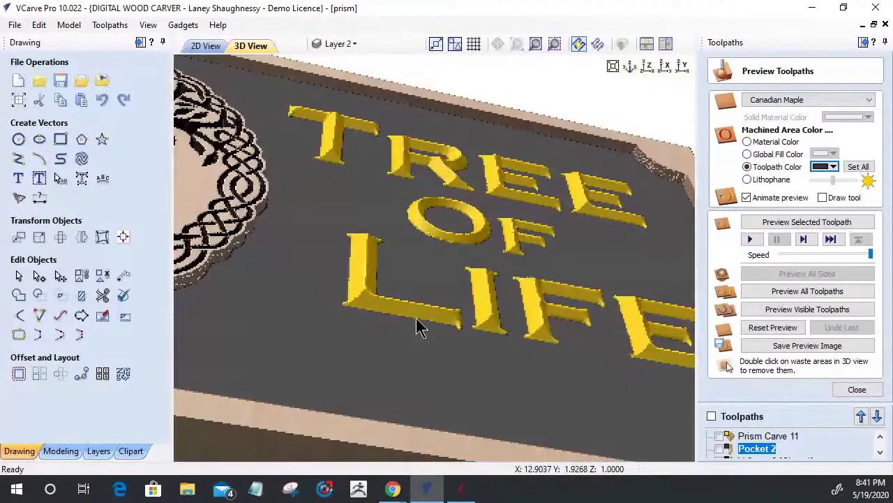
scroll(419, 317, up, 2)
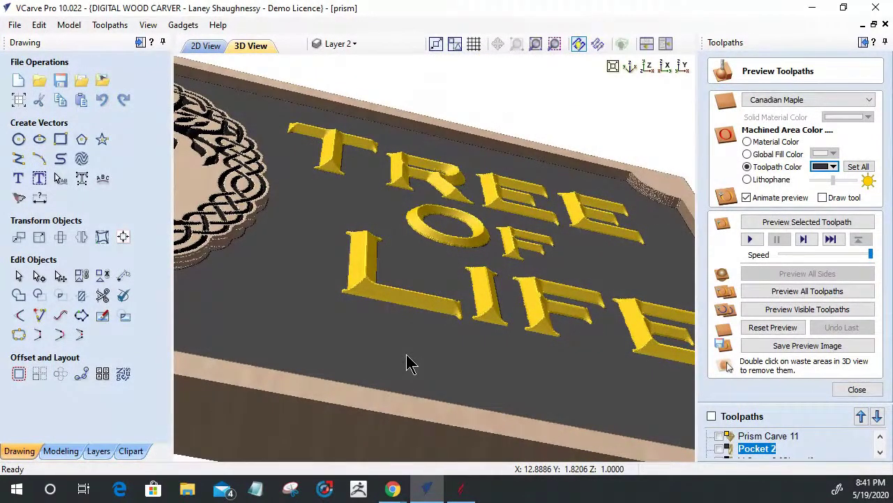
drag(331, 368, 567, 358)
scroll(446, 340, down, 5)
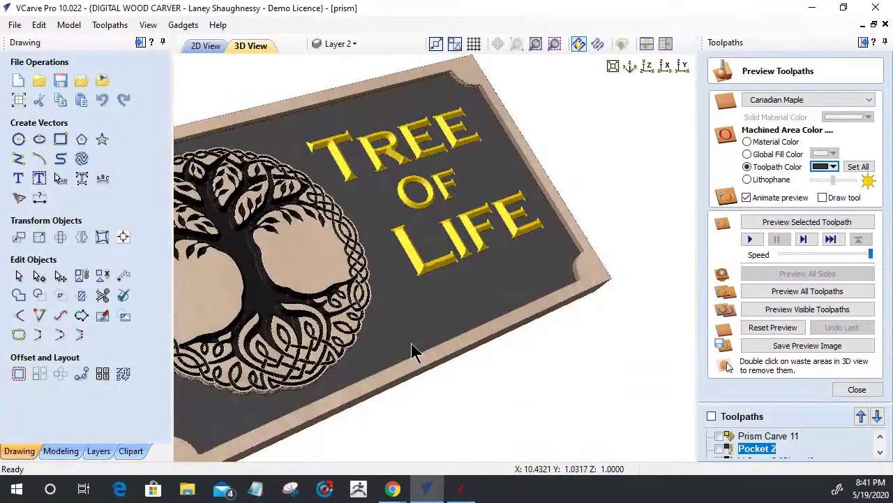
drag(411, 342, 314, 353)
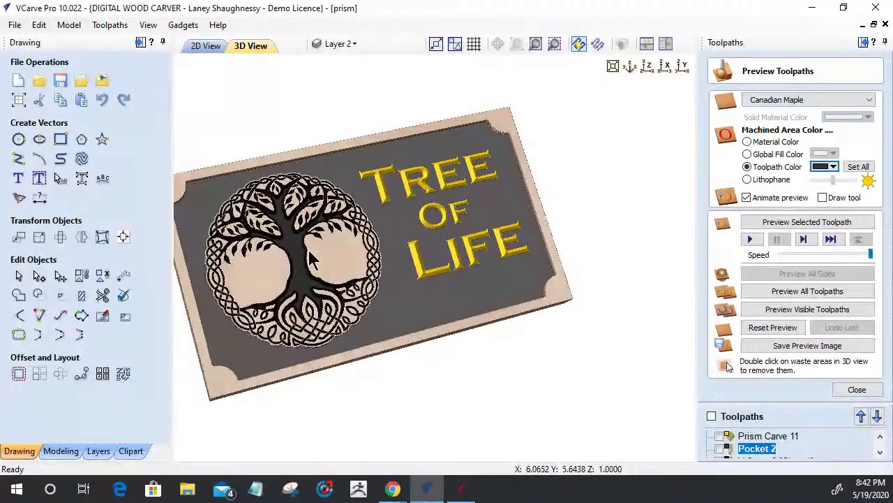
Delete the selected tree vectors from the 2D layout, leaving the lettering and border.
click(206, 47)
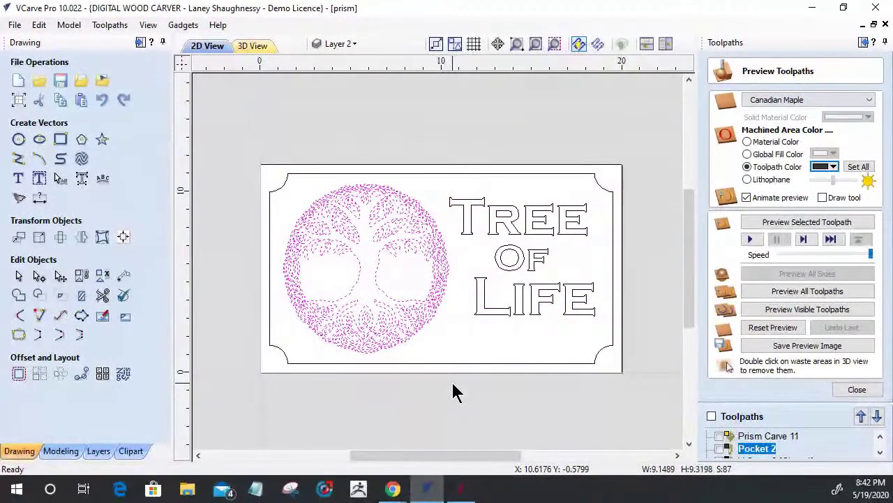
key(Delete)
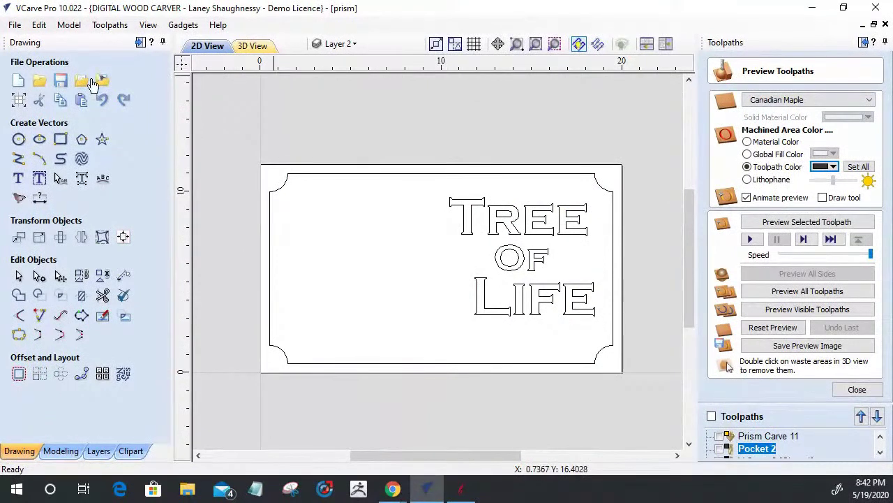
Import the 3D file Tree_Of_Life_Model from the 3-2020 folder inside Documents > SpindleTV_Files.
click(61, 450)
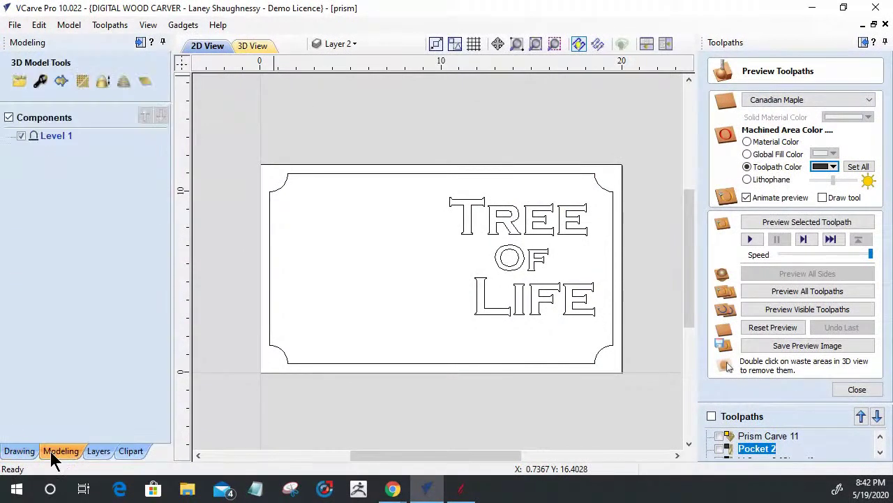
click(20, 88)
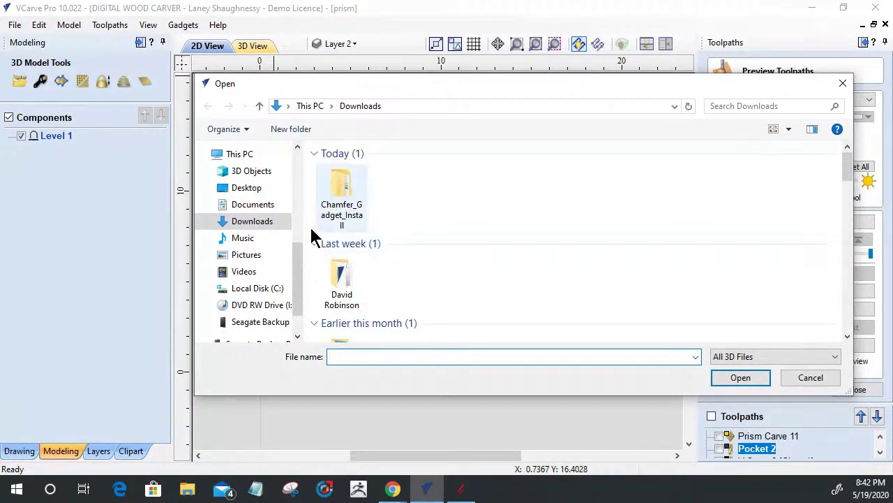
click(240, 208)
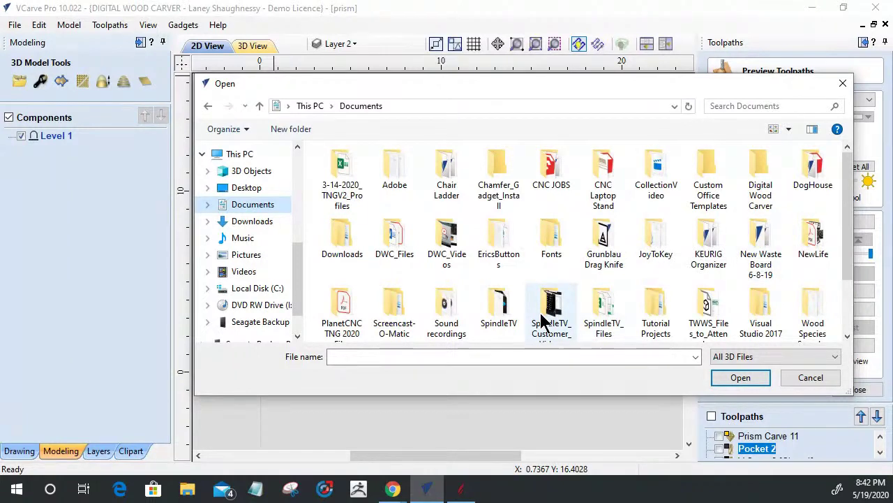
double_click(497, 313)
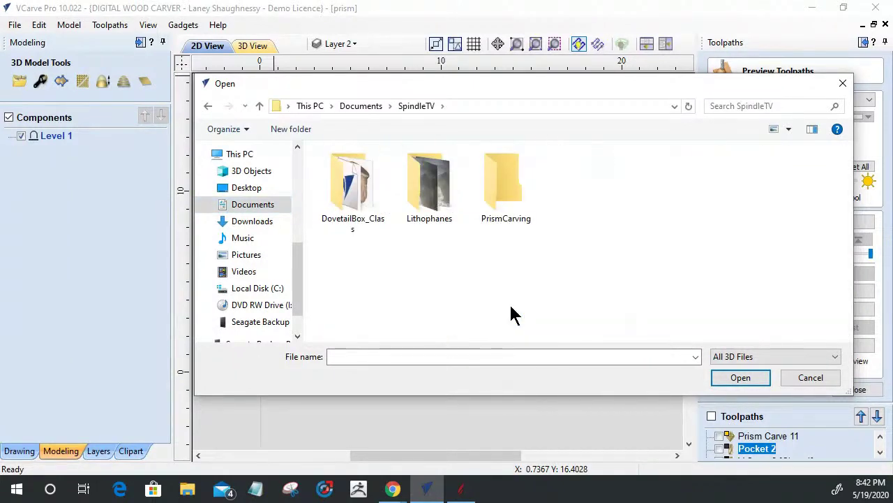
click(259, 105)
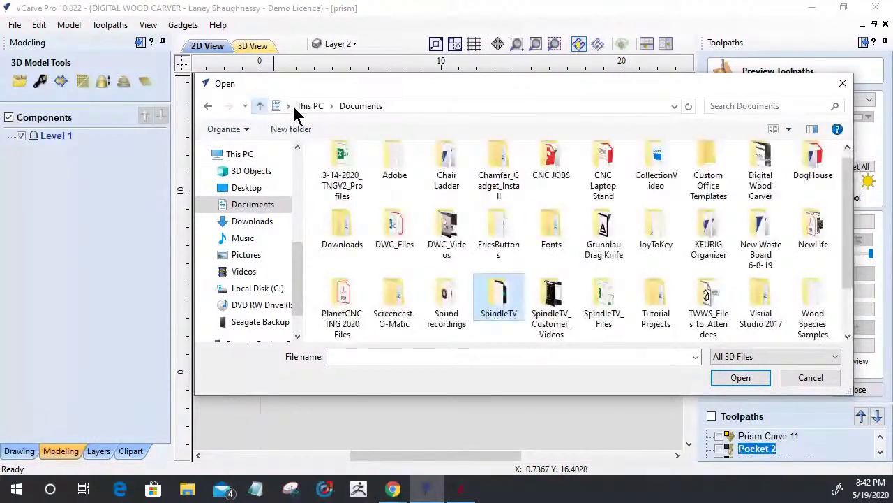
double_click(611, 302)
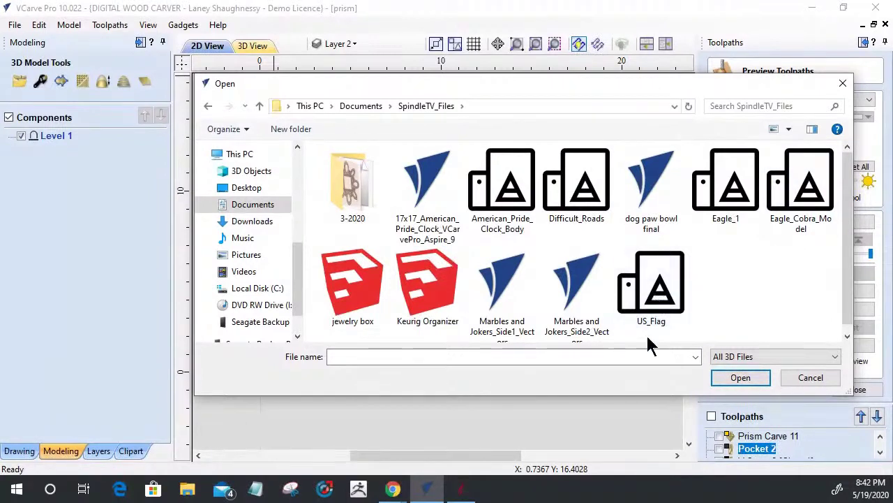
double_click(353, 183)
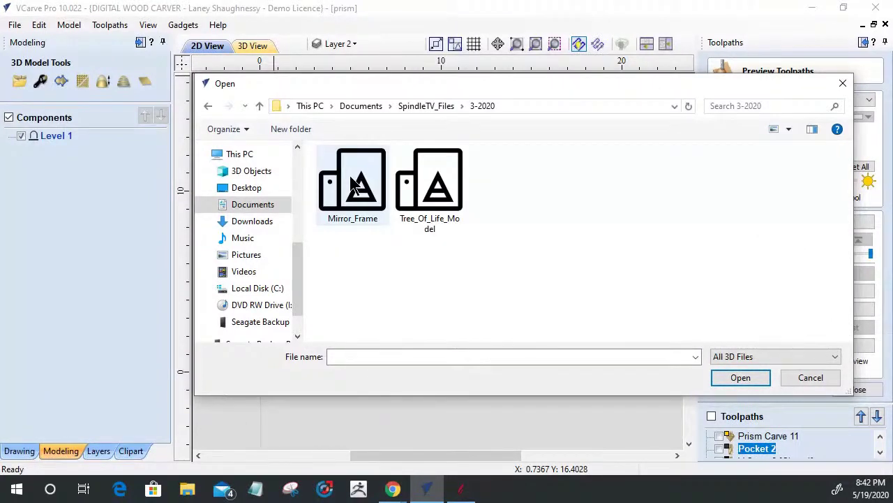
click(447, 189)
double_click(446, 189)
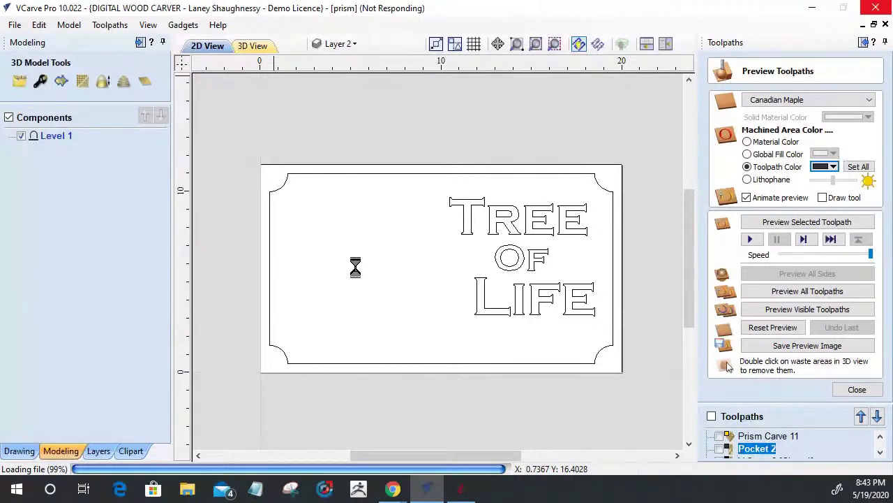
Close the other open program, Aspire, without saving the changes to its new file.
mouse_move(462, 497)
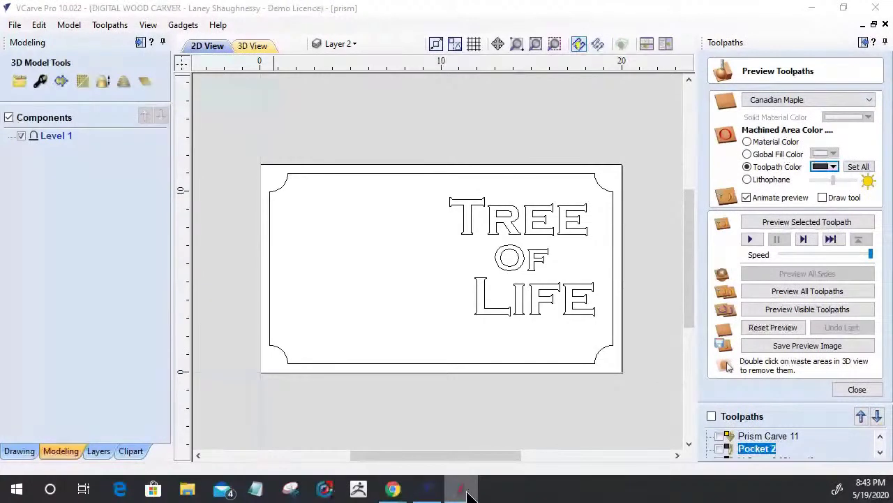
right_click(468, 493)
click(427, 459)
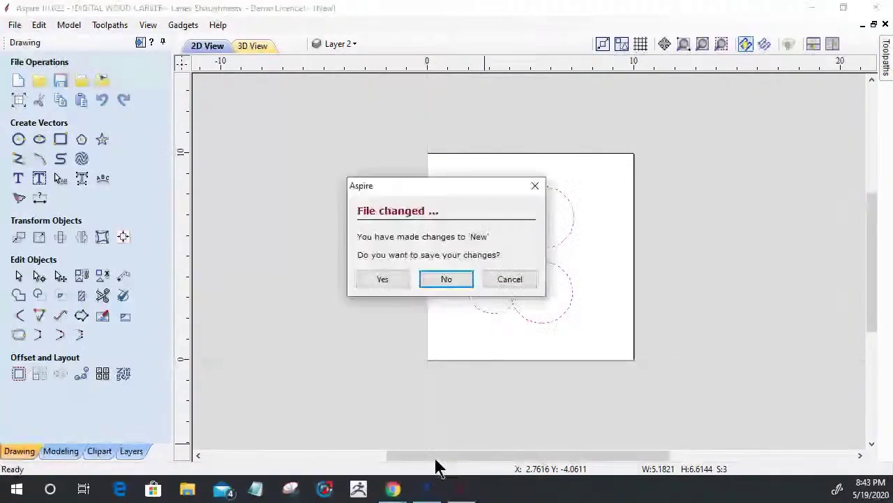
click(457, 284)
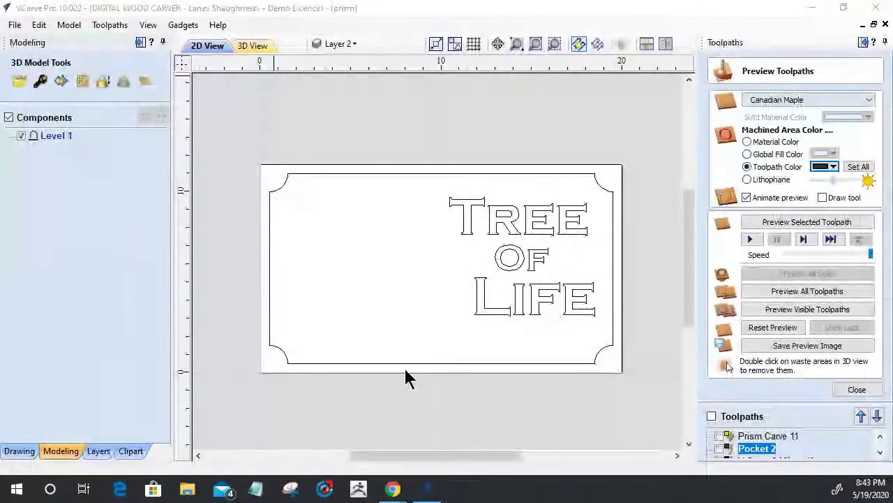
Scale the imported model to 6 inches in X with the XYZ ratio locked, and center it in the material.
key(F3)
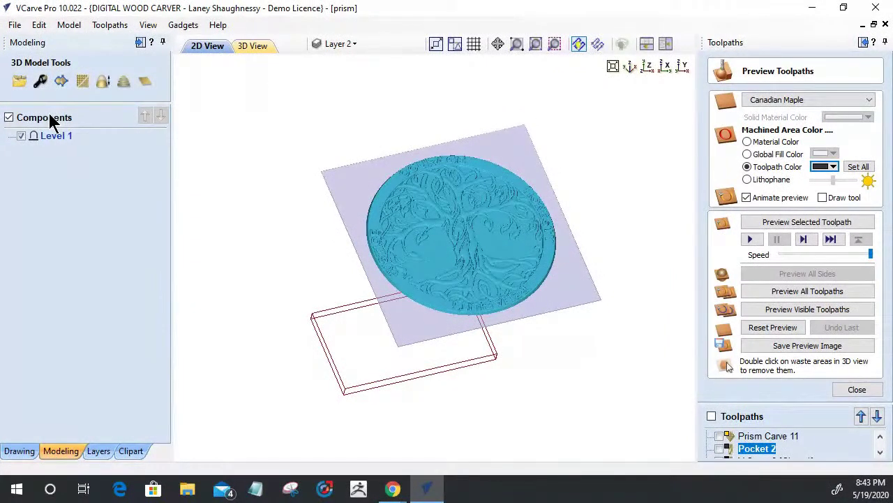
click(61, 81)
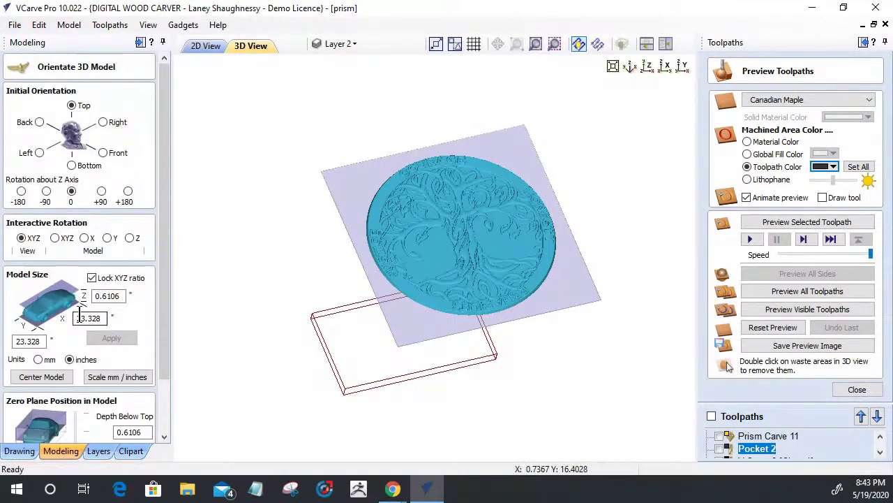
click(121, 296)
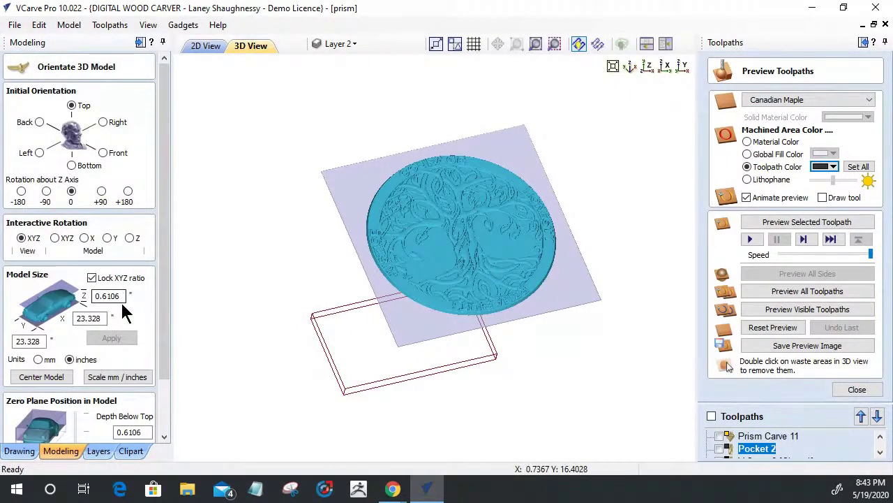
double_click(75, 319)
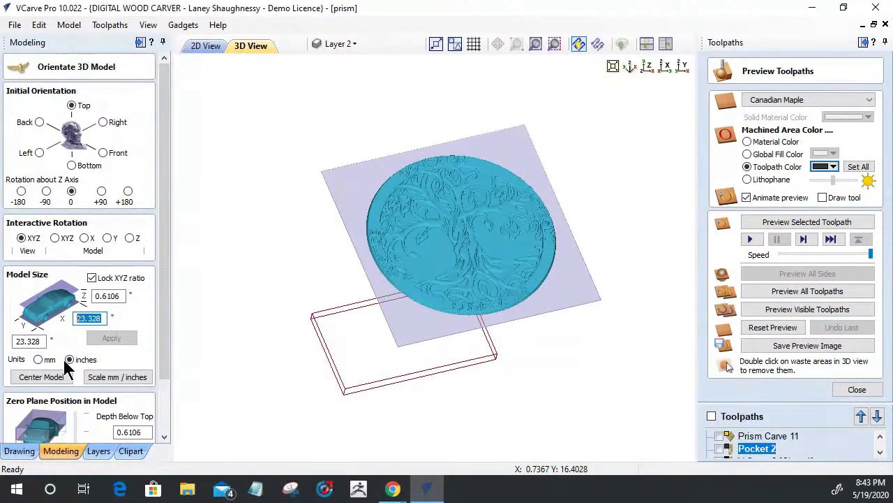
text(6)
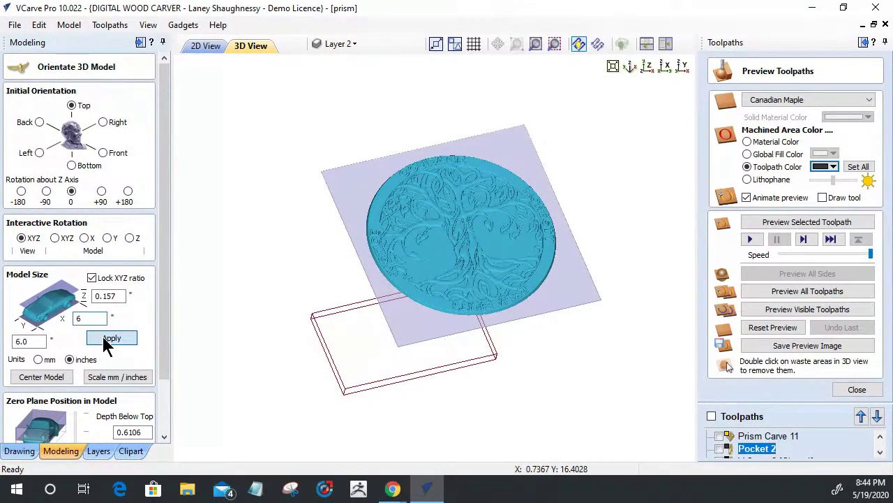
click(108, 338)
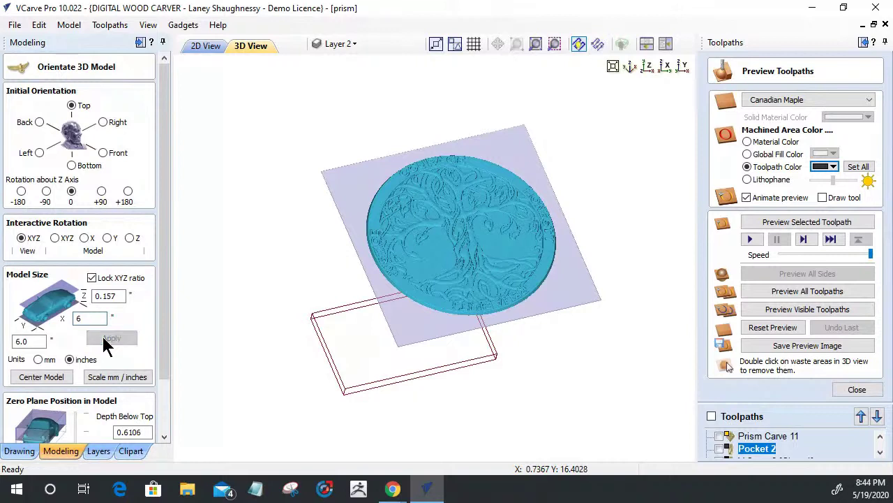
click(54, 381)
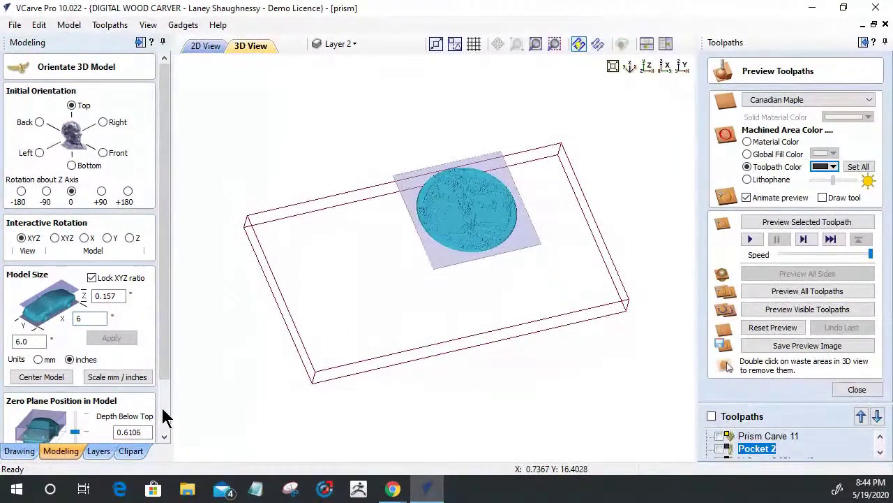
Lower the model's zero plane to 0.157 inches below the top and accept the model orientation.
scroll(163, 370, down, 3)
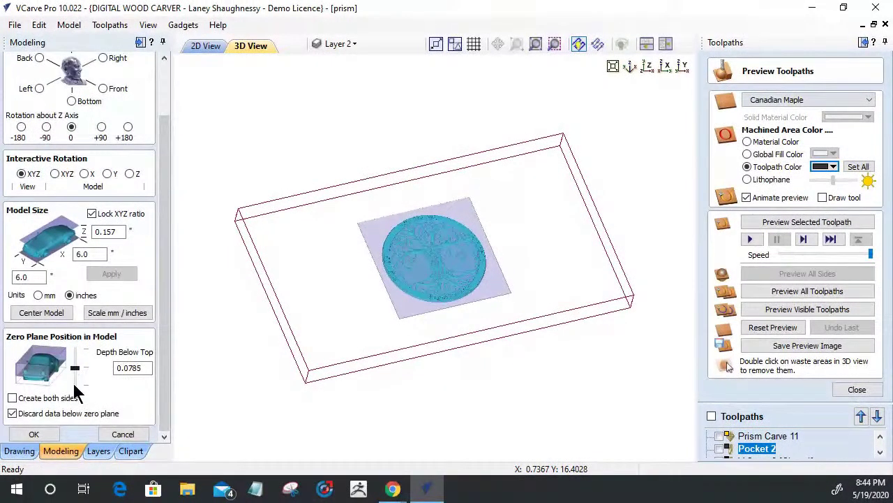
click(75, 393)
click(33, 433)
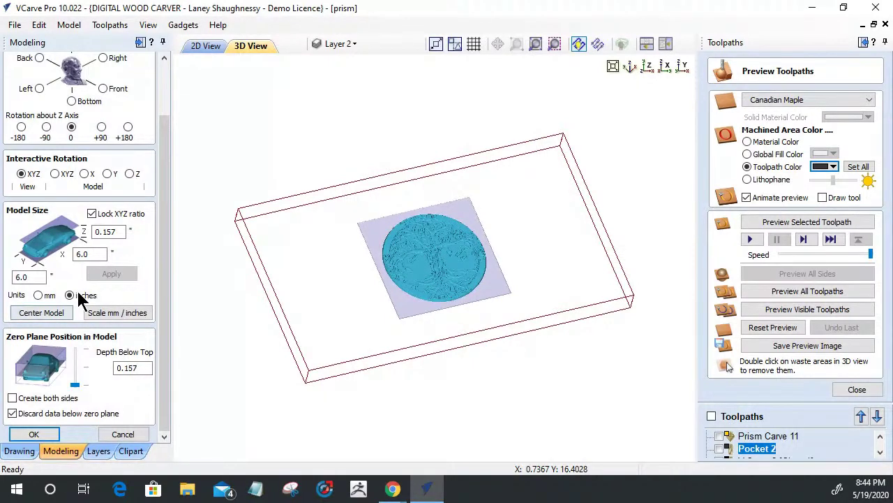
click(35, 435)
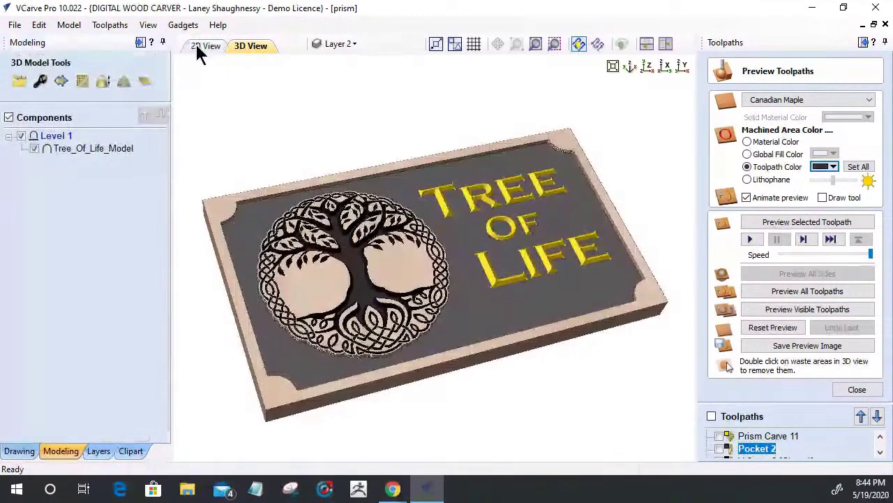
Close the toolpath preview and examine the imported tree relief up close in 3D.
click(870, 391)
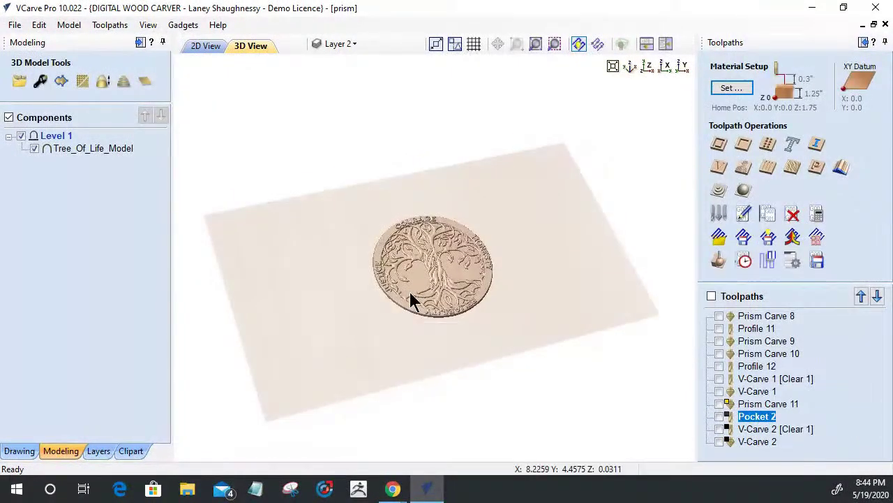
scroll(461, 299, up, 2)
scroll(508, 308, up, 4)
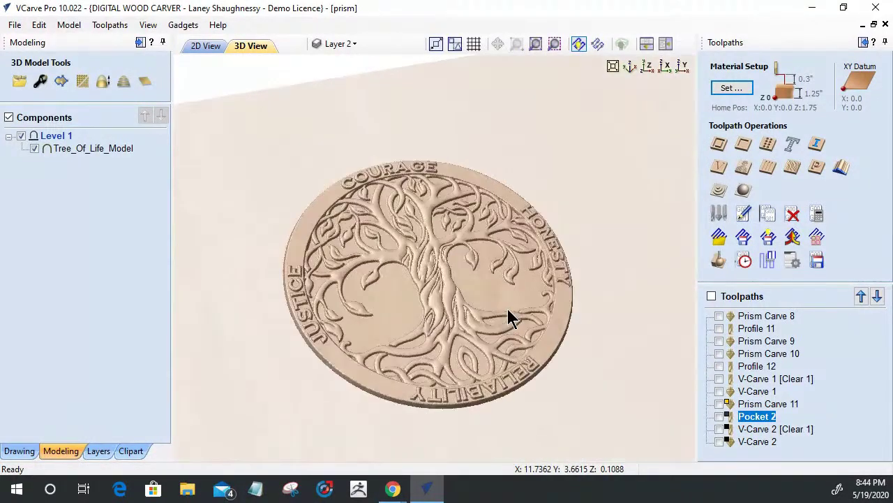
Move the tree relief in the 2D layout to the empty area left of the lettering and enlarge it proportionally.
click(187, 51)
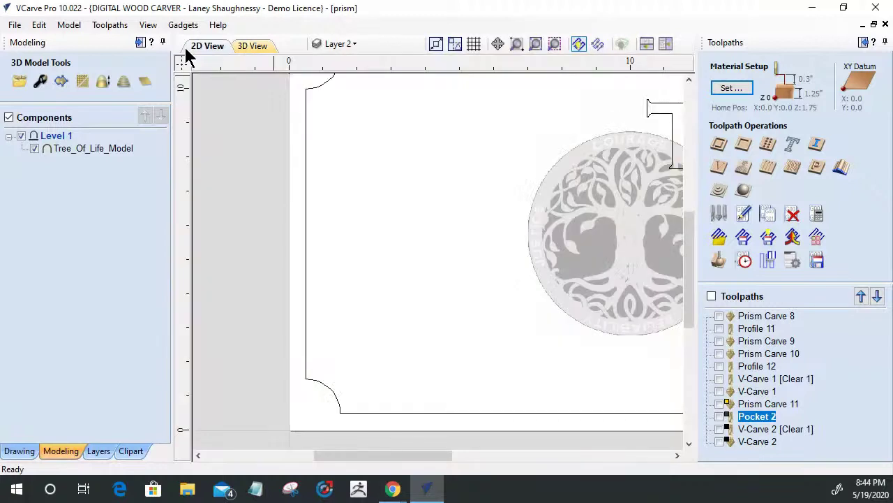
click(641, 233)
ctrl+drag(637, 232, 461, 204)
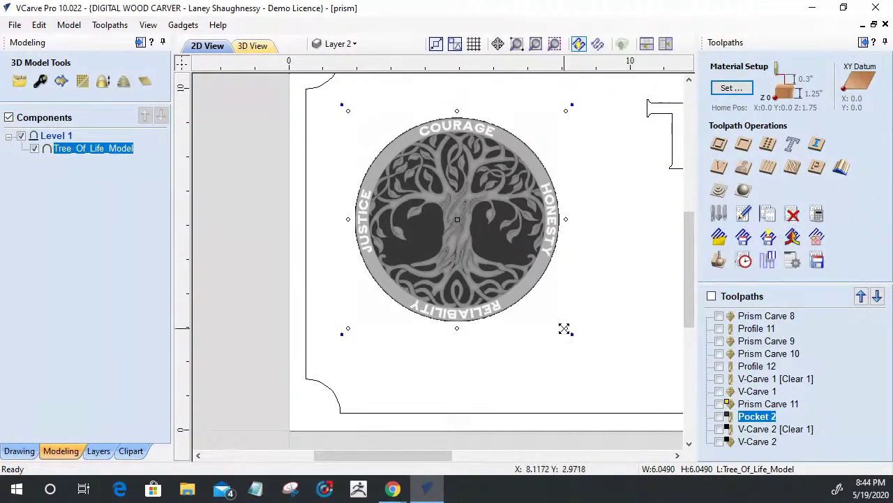
click(589, 372)
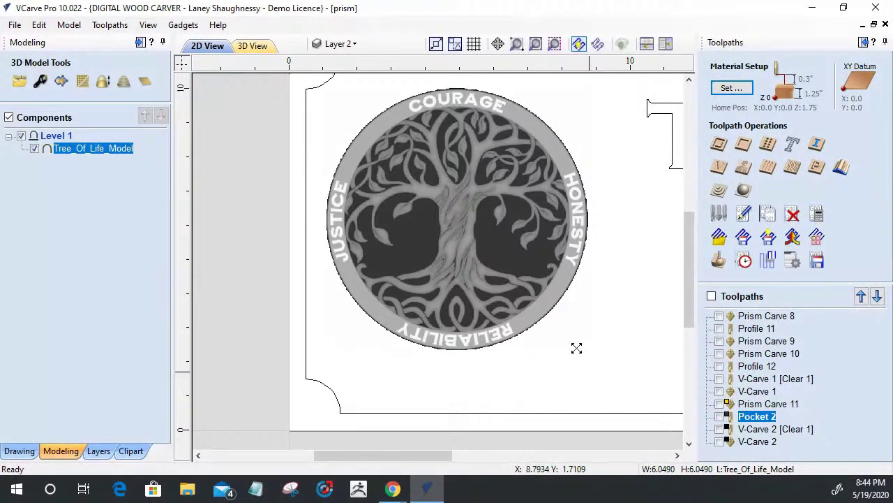
Enlarge the Tree_Of_Life_Model medallion to about 9.6 inches across and move it inside the left half of the sign border.
click(444, 232)
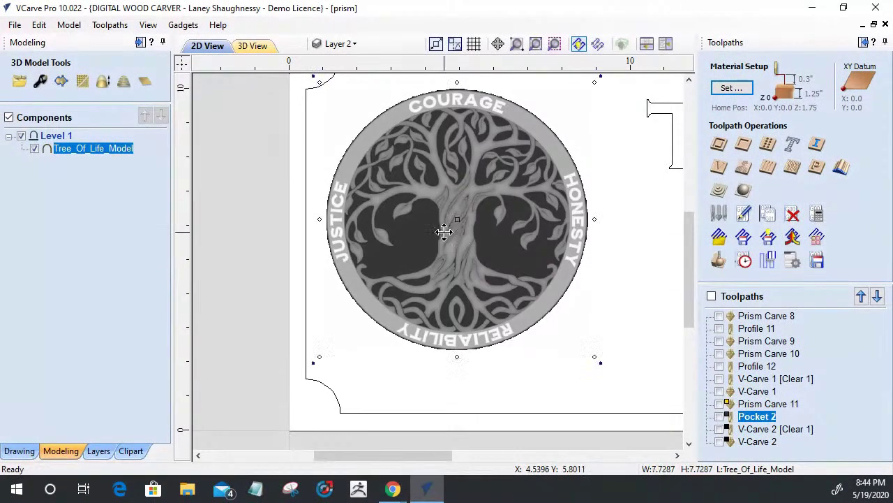
drag(594, 356, 623, 386)
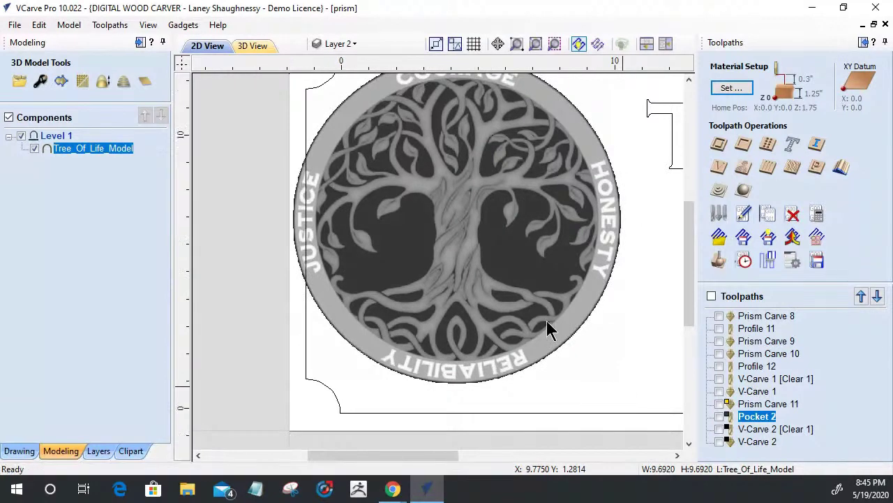
scroll(546, 321, down, 2)
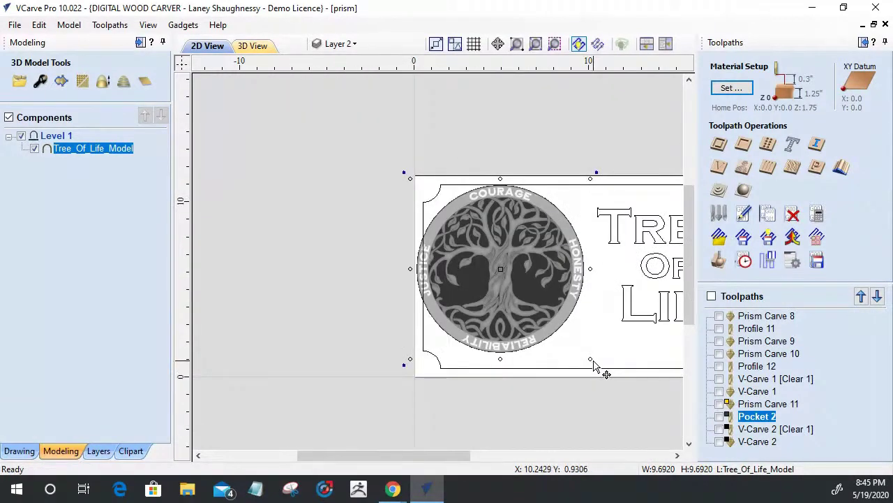
drag(589, 359, 584, 354)
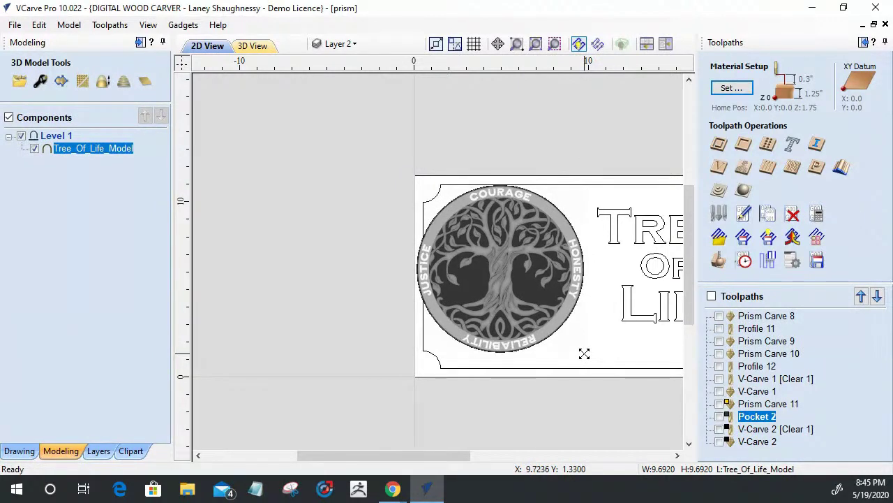
drag(503, 267, 518, 277)
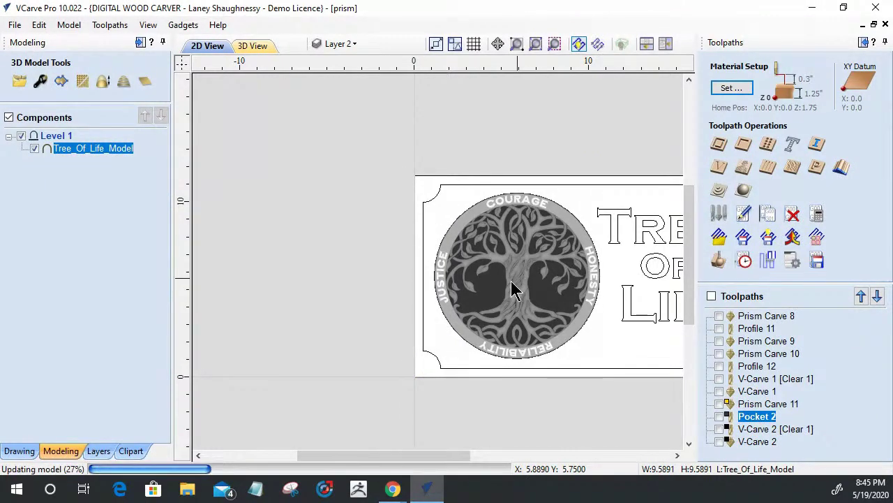
Examine the enlarged tree medallion in the 3D view and return to the 2D layout.
click(254, 47)
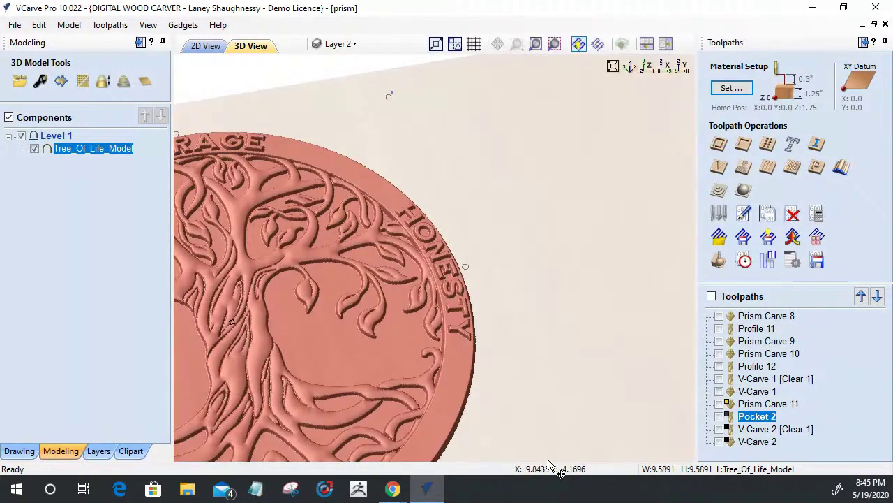
scroll(603, 313, down, 2)
scroll(185, 272, up, 2)
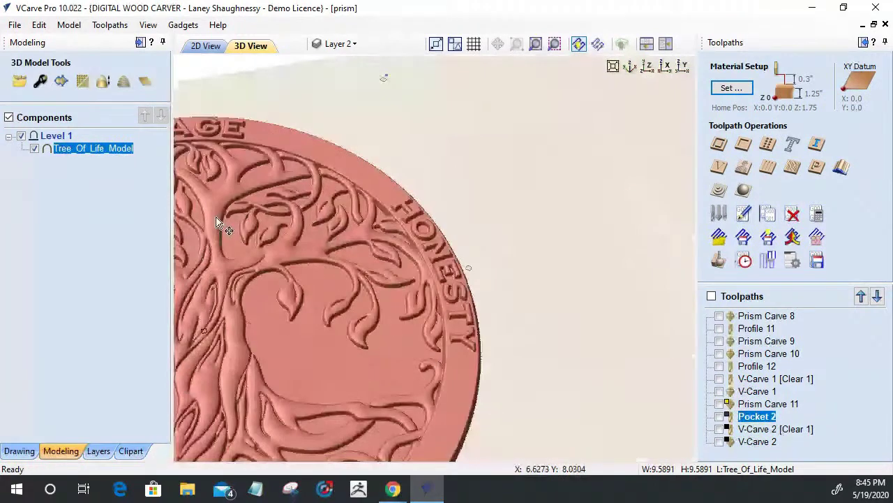
scroll(189, 74, down, 1)
click(206, 46)
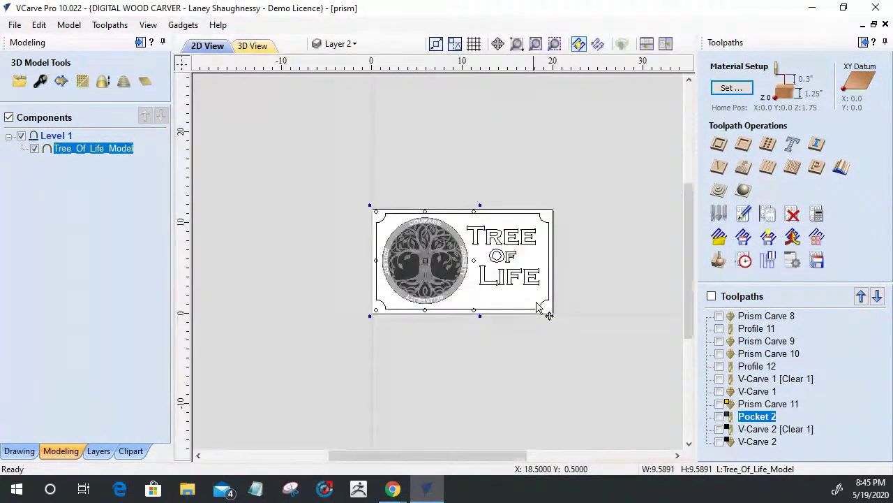
Replace the wording of the "Tree" text object with "Smith".
click(15, 452)
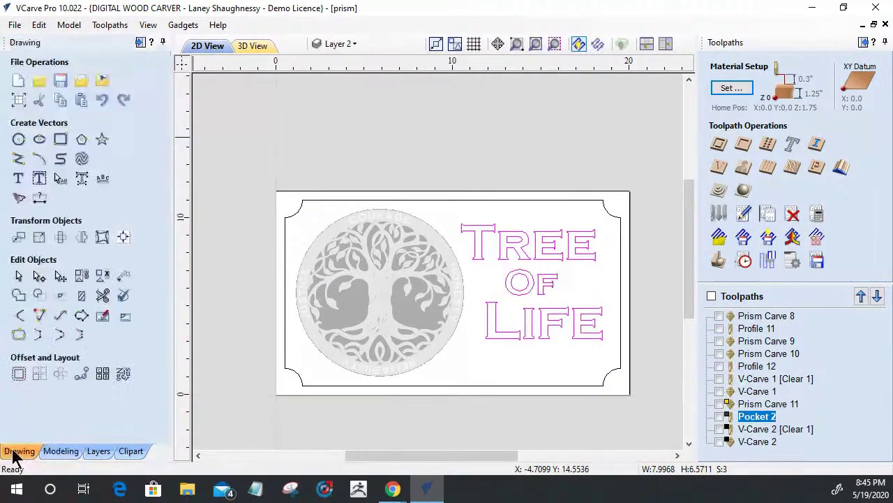
click(17, 140)
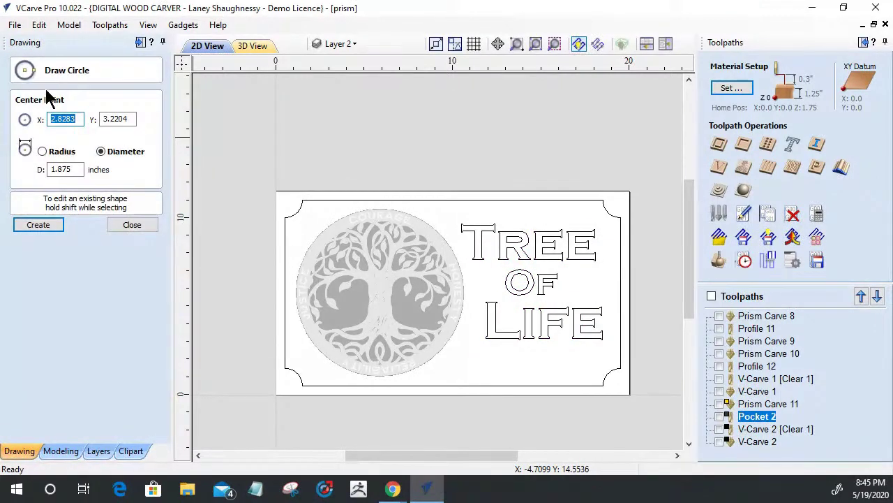
click(117, 233)
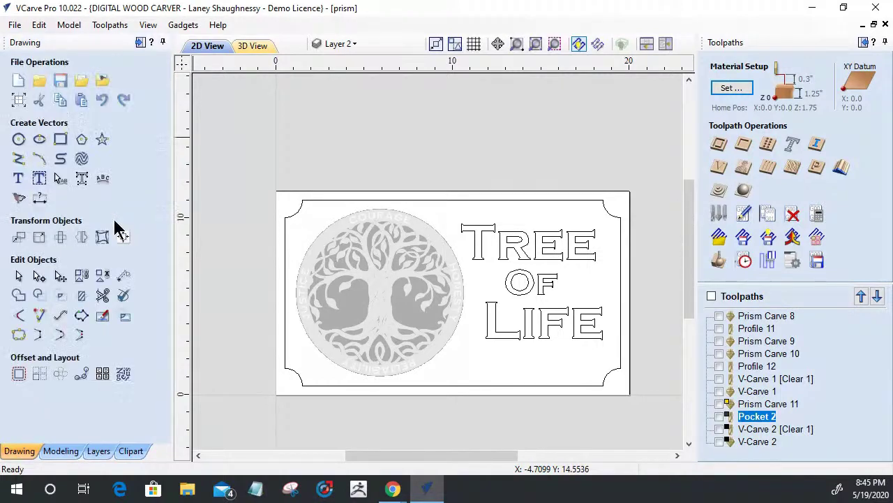
click(18, 188)
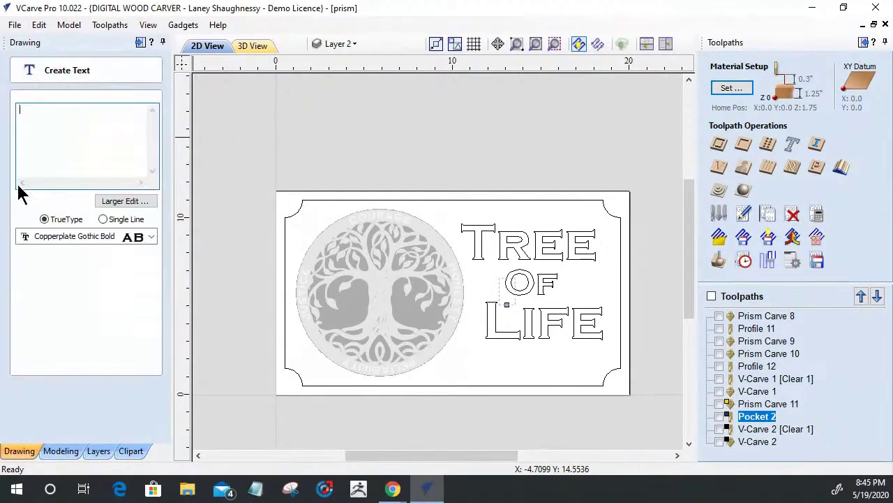
click(502, 254)
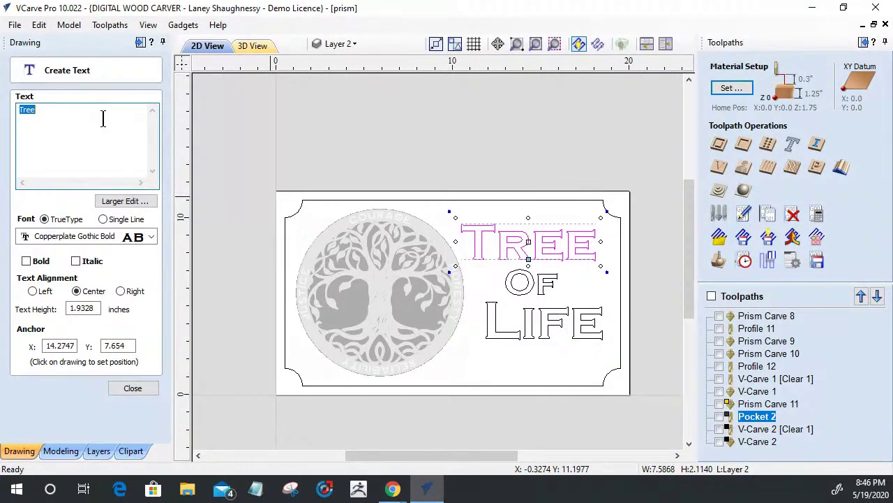
text(Wo)
key(BackSpace)
key(BackSpace)
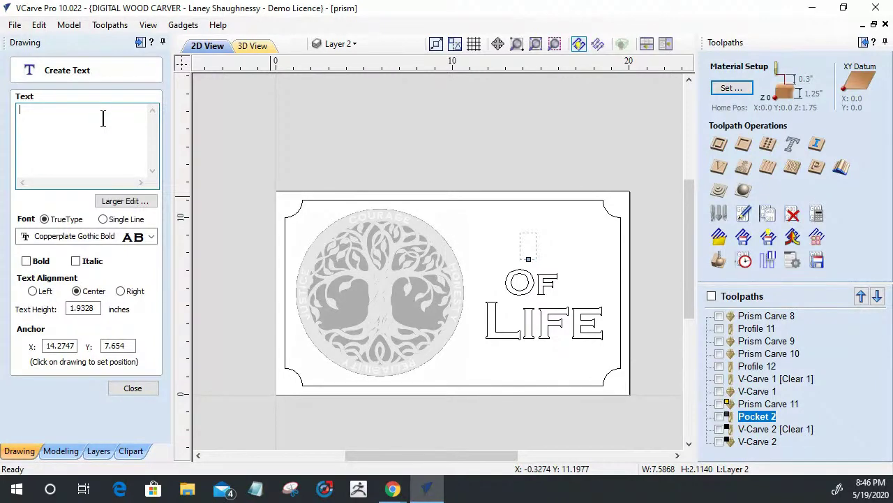
text(Smith)
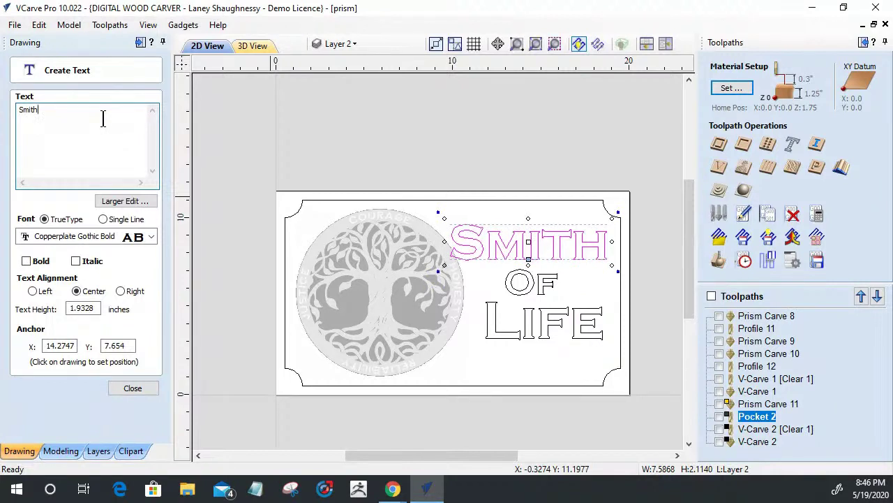
Add a second line reading "Contruction" beneath "Smith" in the same text object and finish the text edit.
key(Return)
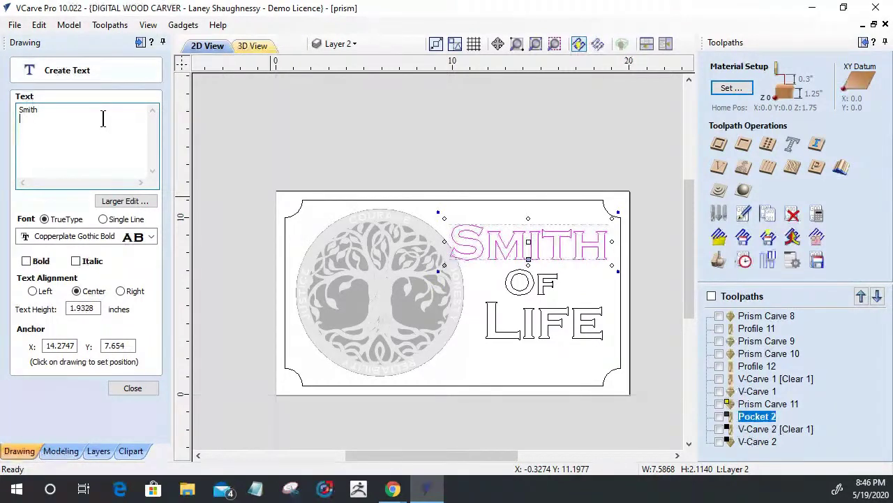
text(Con)
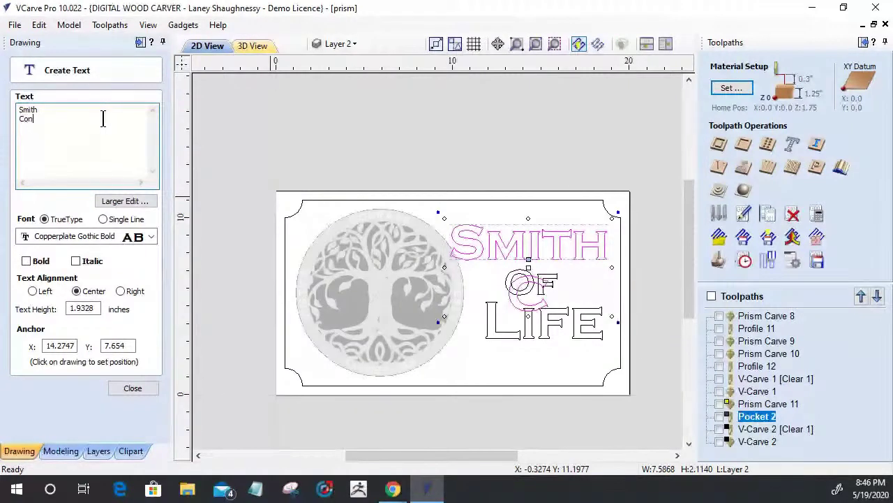
text(trus)
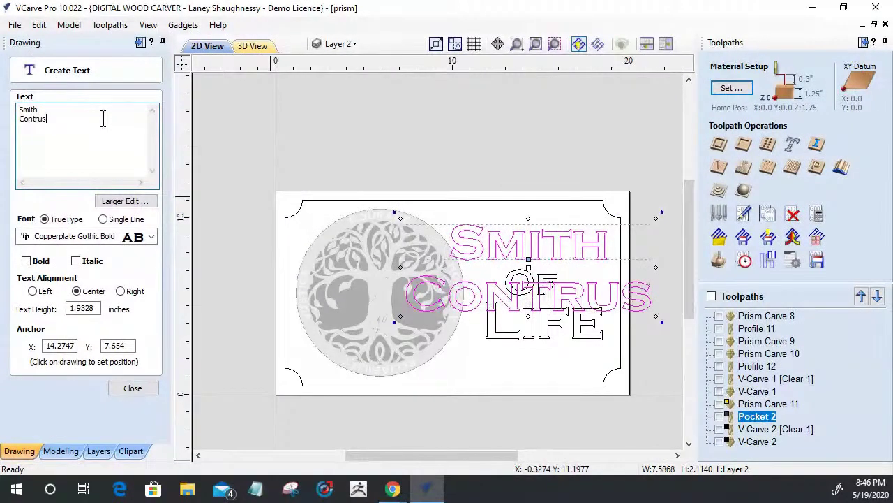
key(BackSpace)
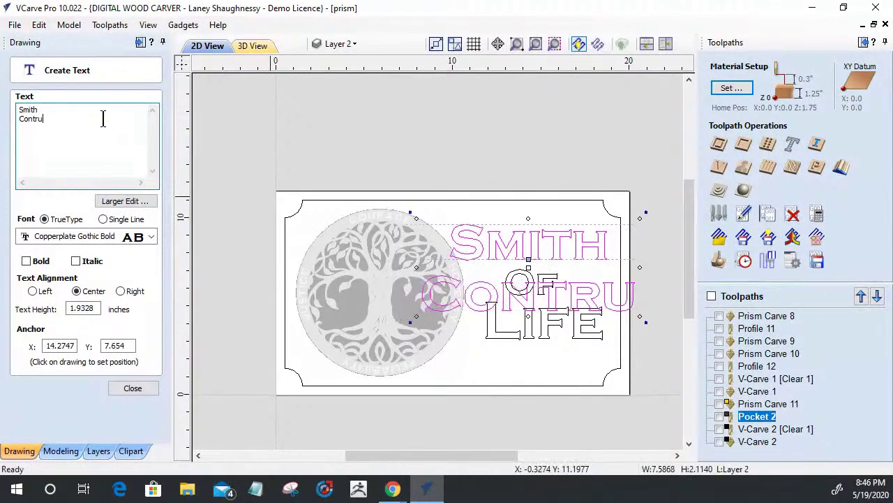
text(ction)
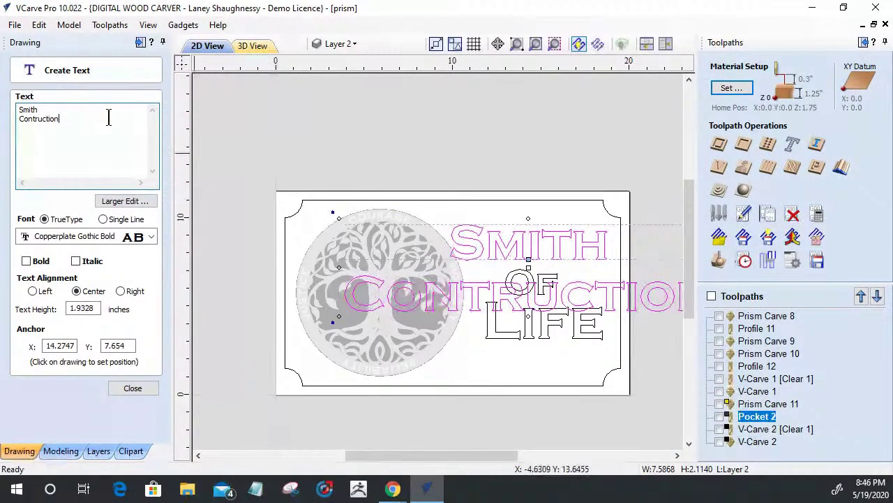
click(140, 389)
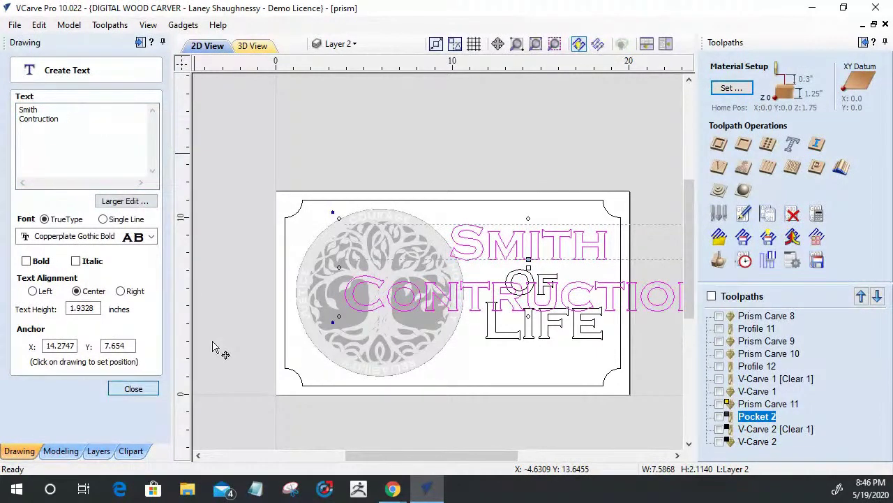
Delete the words "Of" and "Life" from the sign.
click(517, 279)
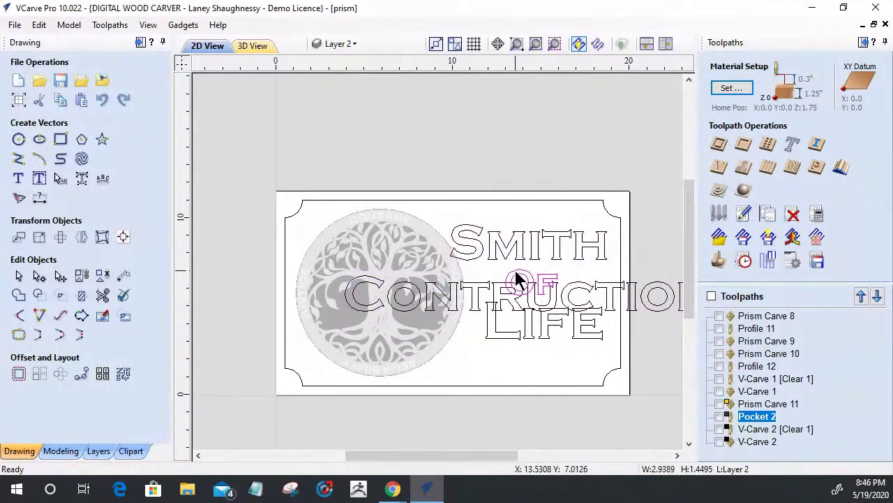
key(Delete)
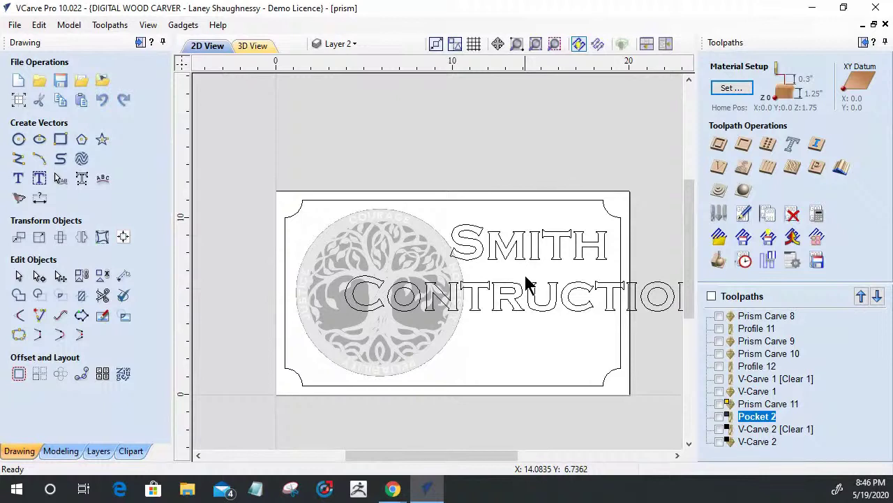
Move the "Contruction" line on its own to the sign's lower edge and scale it to about 15.1 inches wide.
click(528, 297)
right_click(528, 297)
click(530, 296)
drag(528, 297, 458, 352)
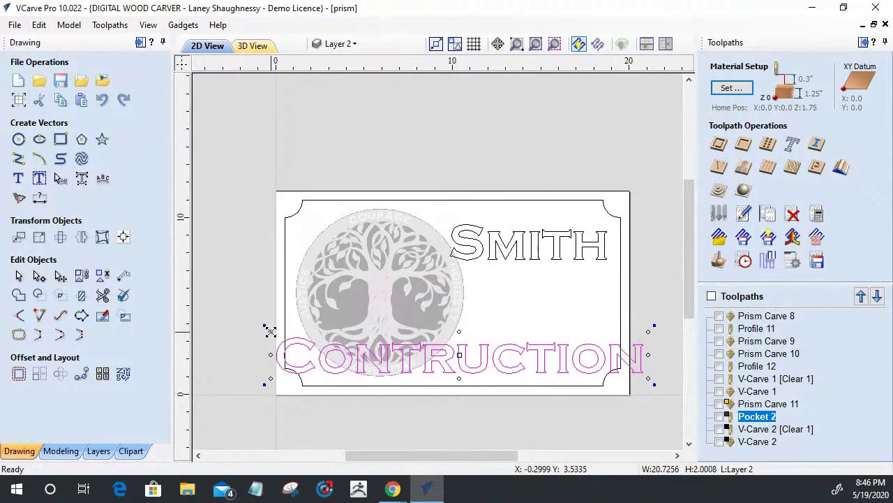
drag(270, 331, 302, 349)
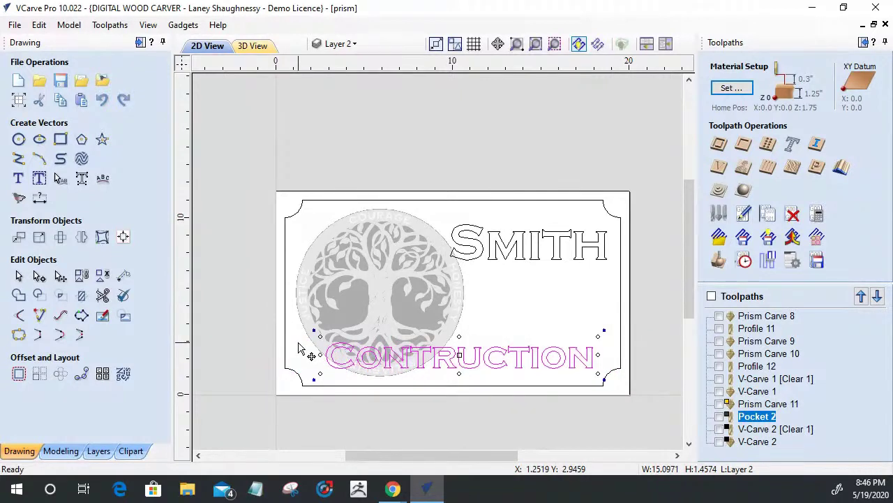
Nudge the "Smith" text up slightly and extend it with two more lines reading "&" and "Son's".
click(495, 260)
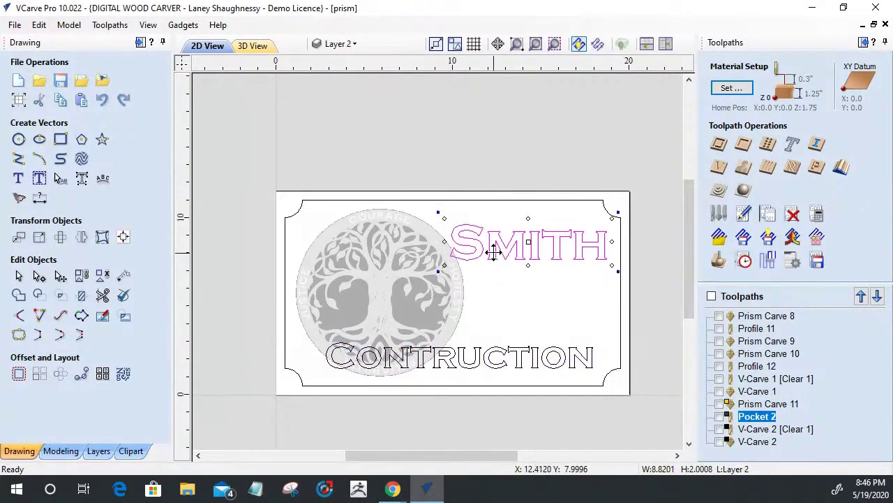
mouse_move(528, 241)
mouse_down()
mouse_move(540, 279)
mouse_move(527, 294)
mouse_move(521, 244)
mouse_move(529, 242)
mouse_up()
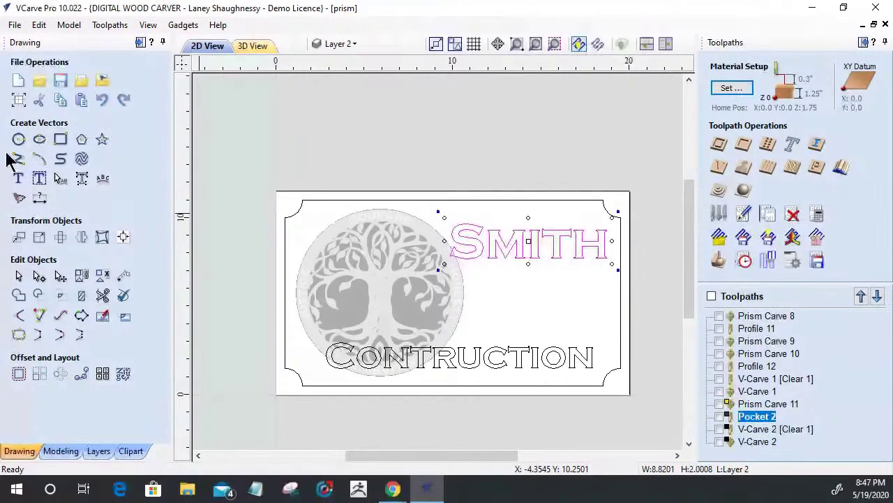
click(18, 178)
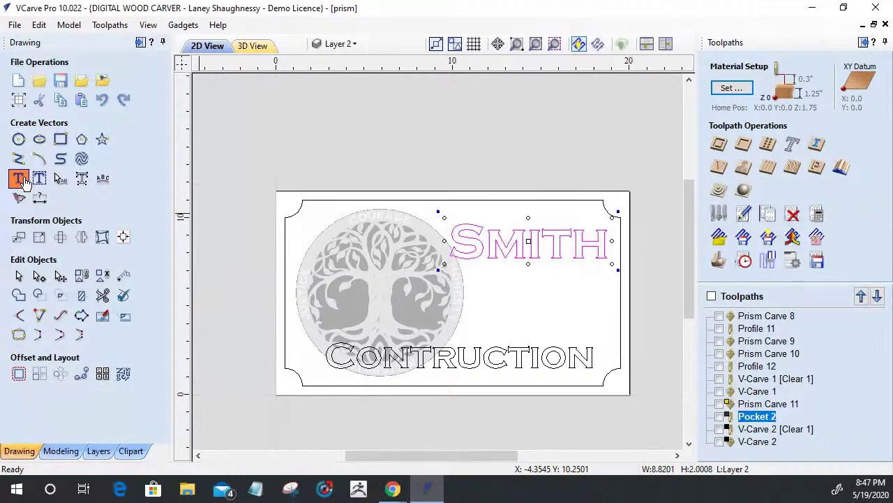
click(20, 179)
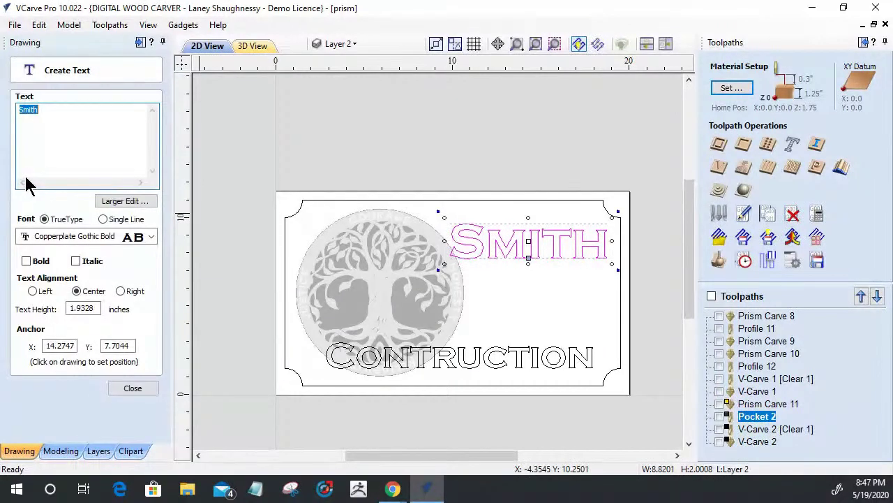
click(53, 126)
text(&)
key(Return)
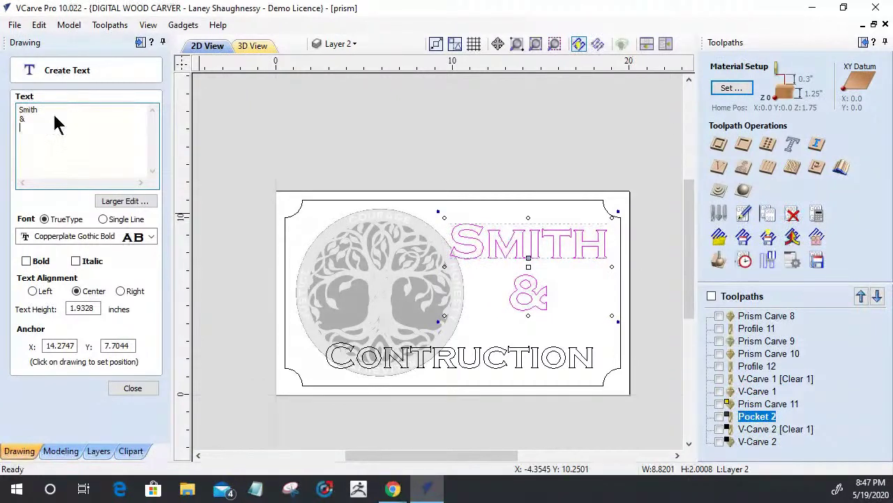
text(Son's)
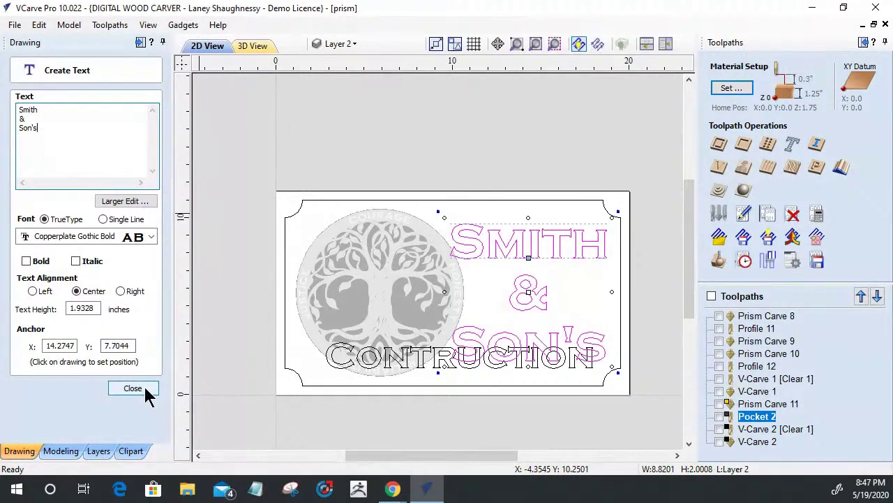
click(133, 388)
Scale the three-line "Smith & Son's" text to about 7.6 inches wide beside the medallion, and shift "Contruction" slightly down below it.
click(538, 300)
drag(613, 368, 591, 348)
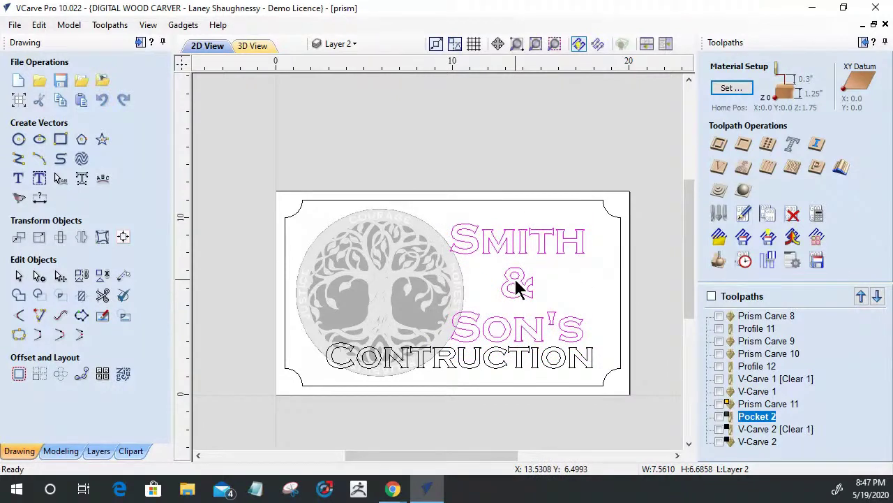
click(522, 277)
drag(522, 277, 539, 271)
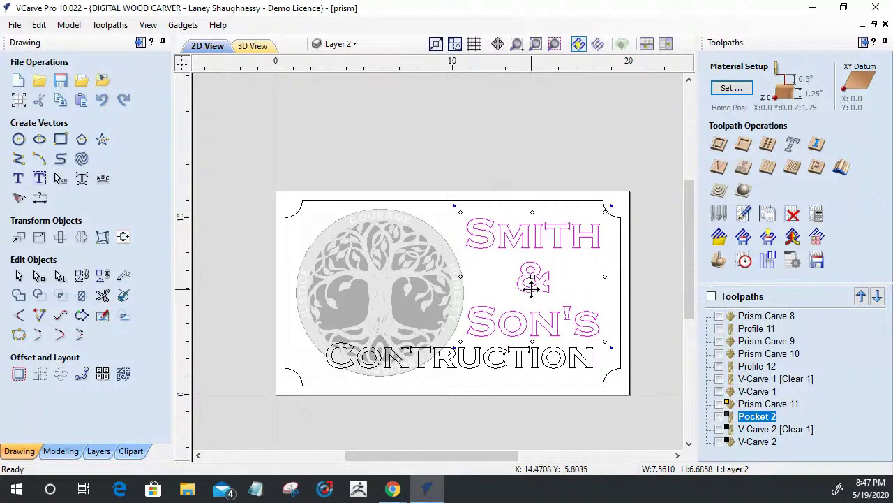
click(508, 361)
drag(508, 361, 498, 359)
Shrink the tree medallion to about half its size, keeping it in the upper left of the sign.
click(405, 289)
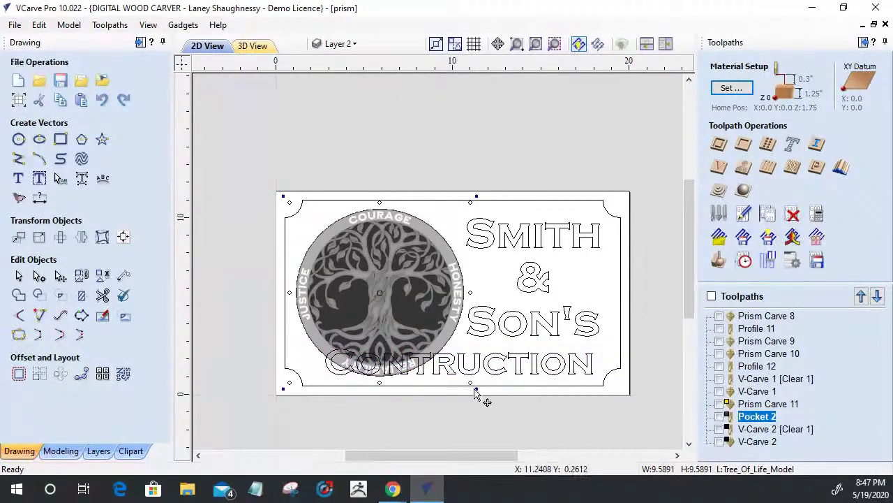
drag(475, 390, 380, 294)
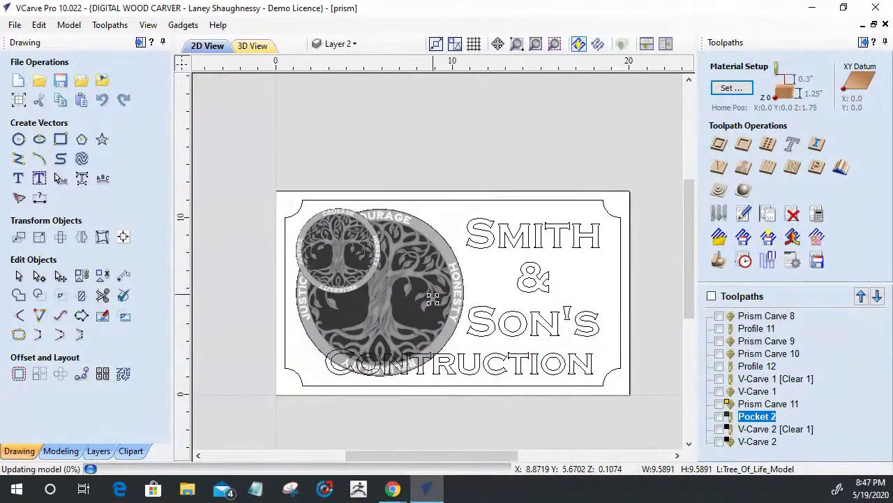
Enlarge the tree medallion to about 7.6 inches across and shift it slightly toward the "Smith & Son's" text.
click(356, 258)
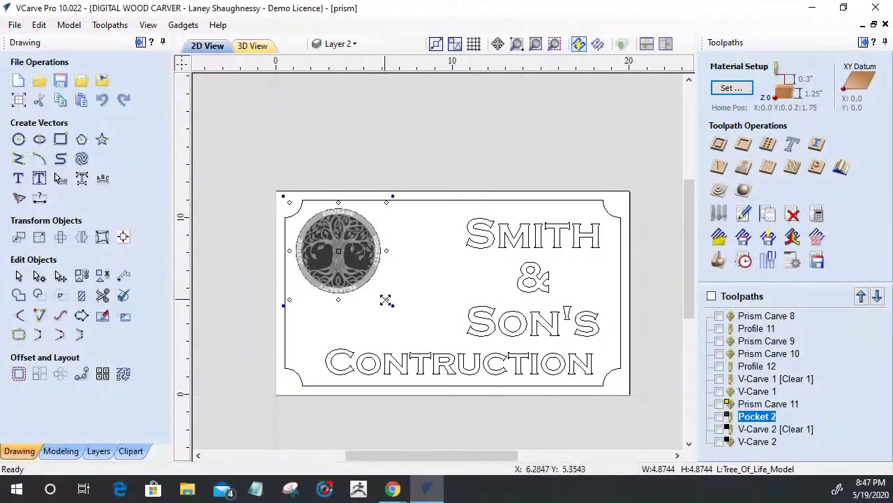
click(410, 325)
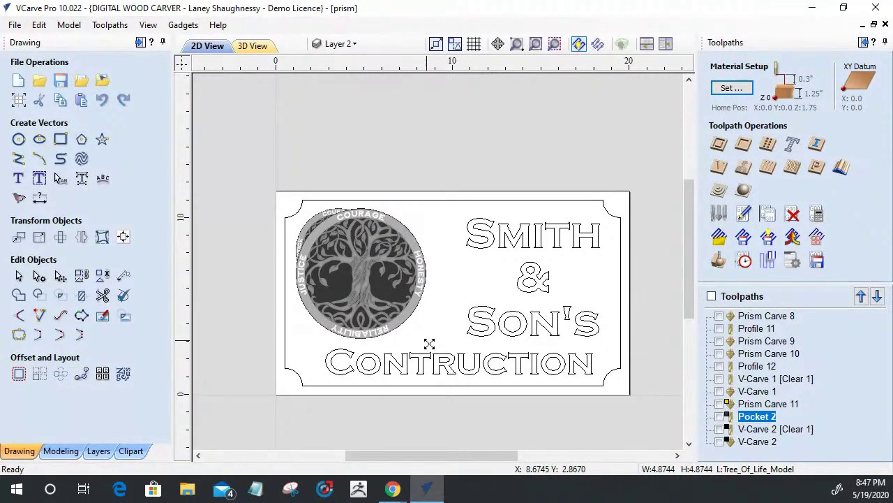
click(362, 271)
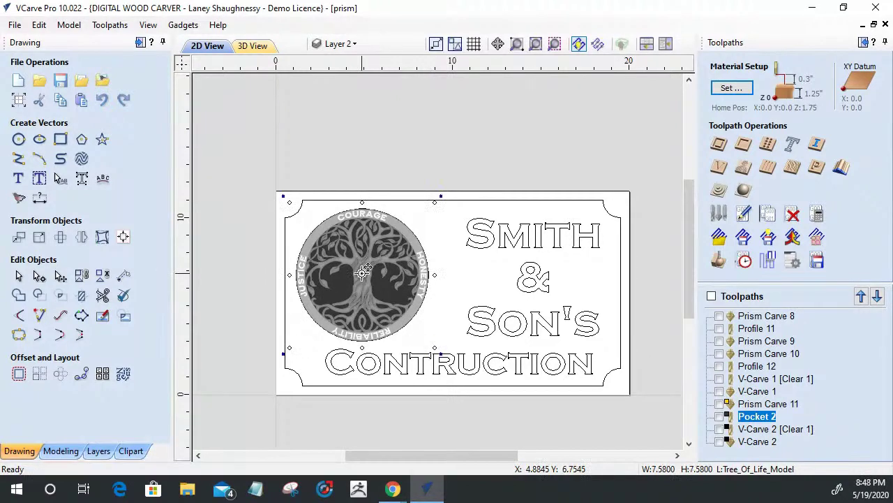
drag(363, 271, 383, 276)
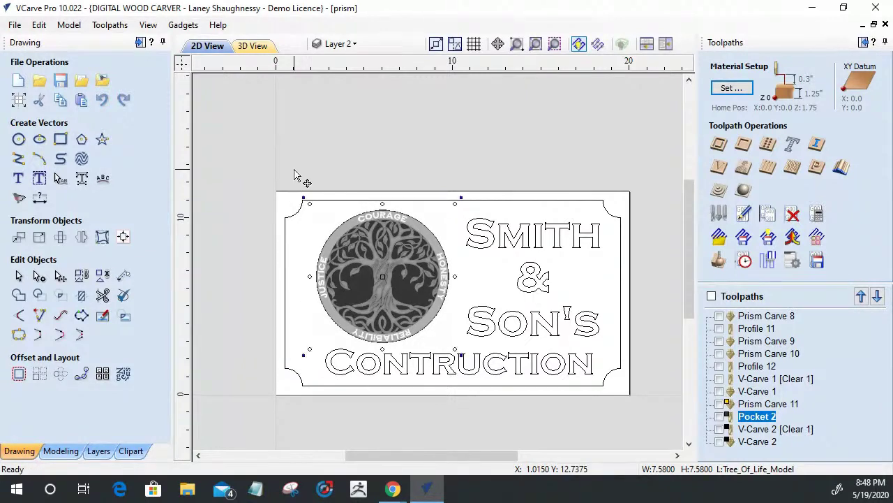
Center the medallion and both text blocks together on the material, both horizontally and vertically.
drag(288, 147, 552, 422)
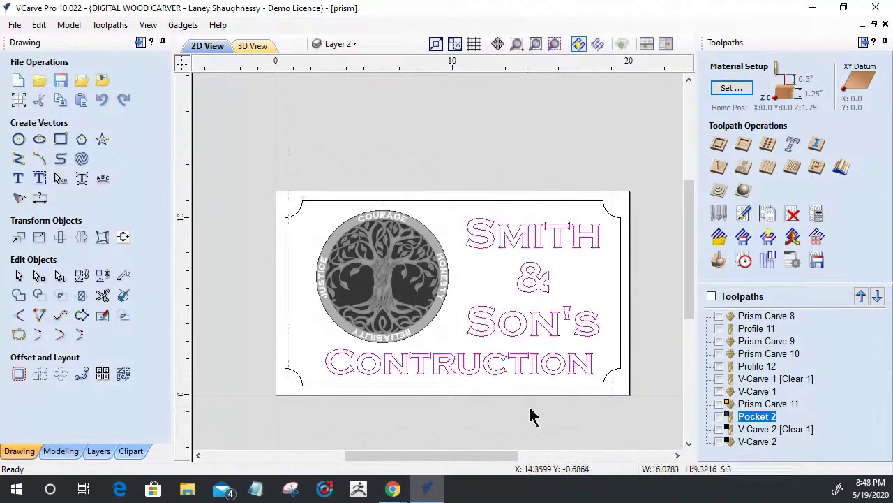
ctrl+click(381, 321)
shift+click(380, 321)
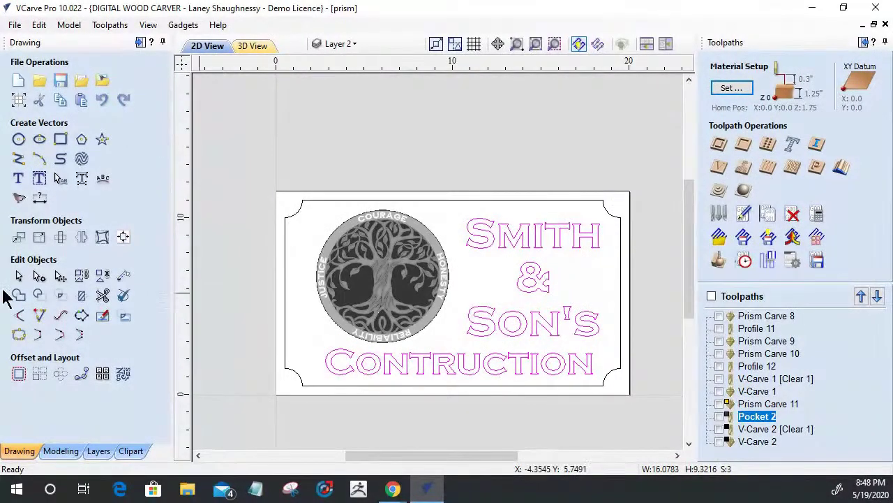
click(123, 237)
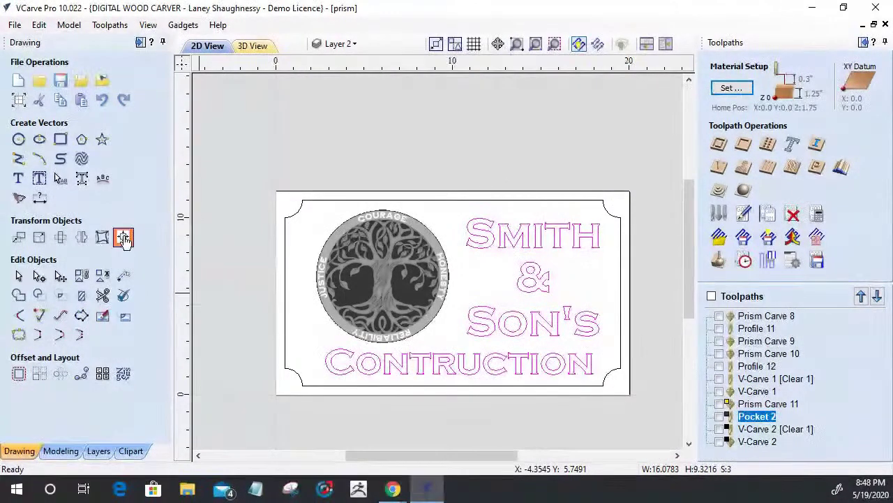
click(78, 109)
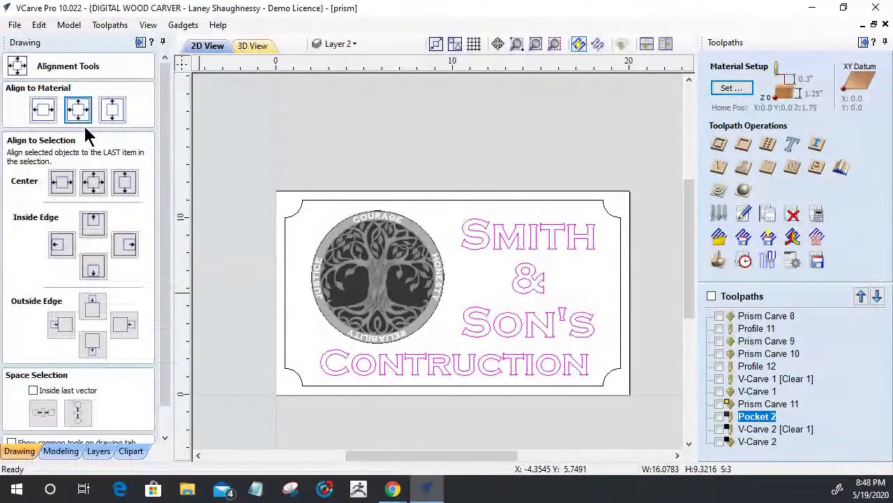
click(242, 117)
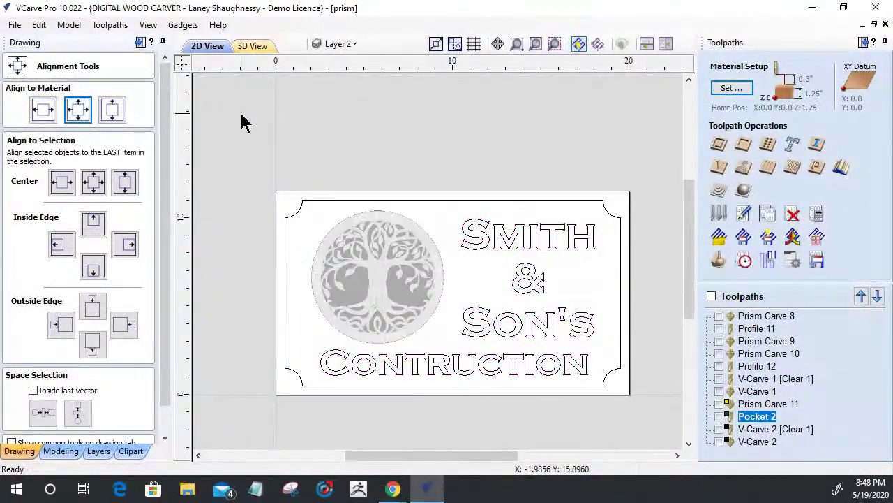
click(376, 261)
drag(160, 398, 159, 450)
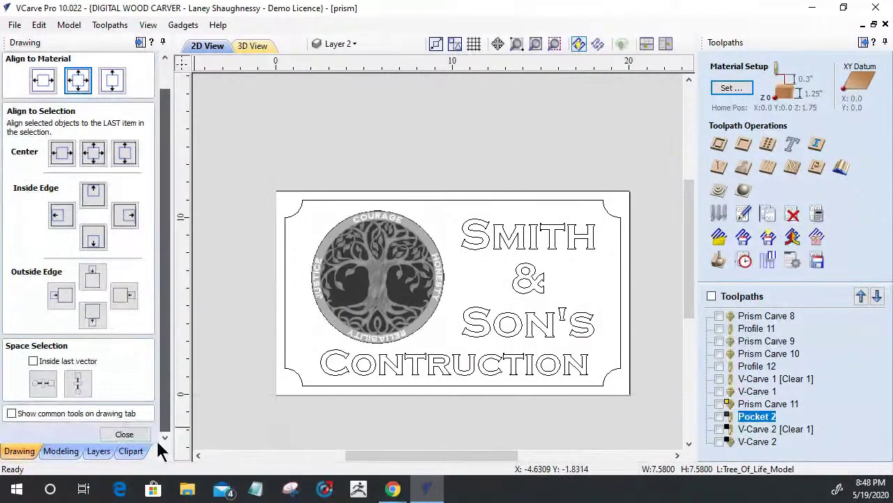
Set the gap above the model to .25-.1967 inches in the material setup.
click(739, 89)
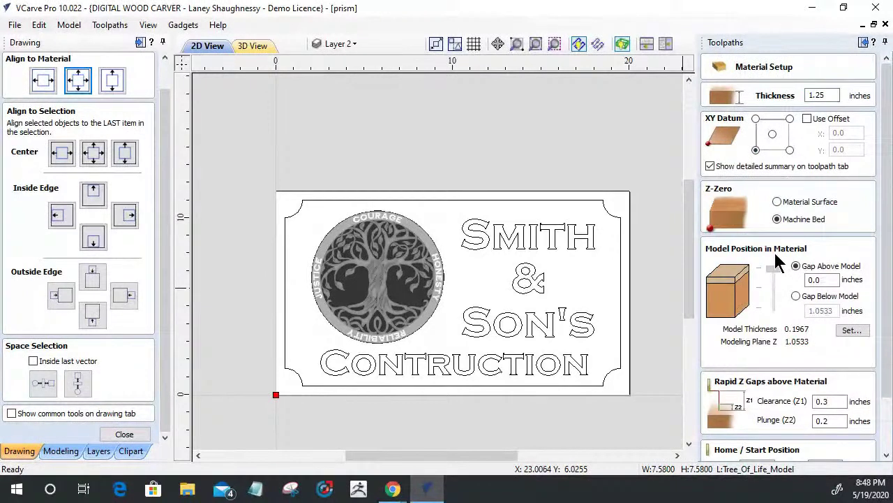
click(773, 269)
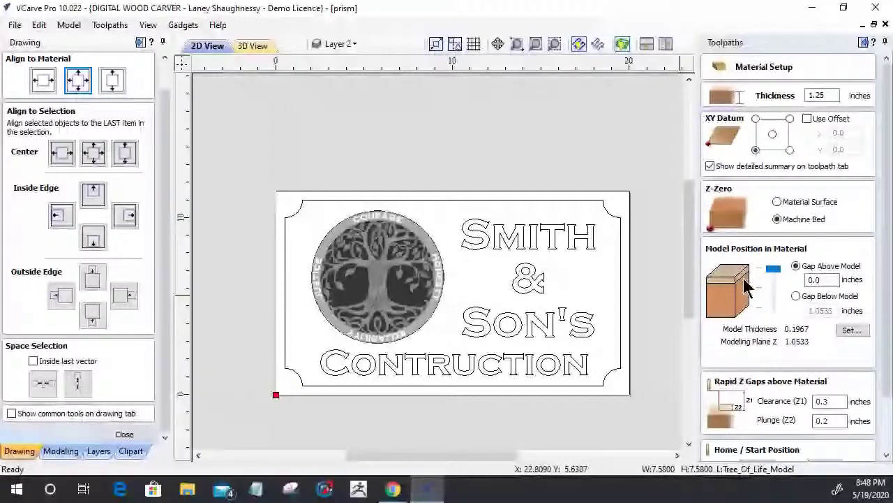
drag(774, 269, 773, 274)
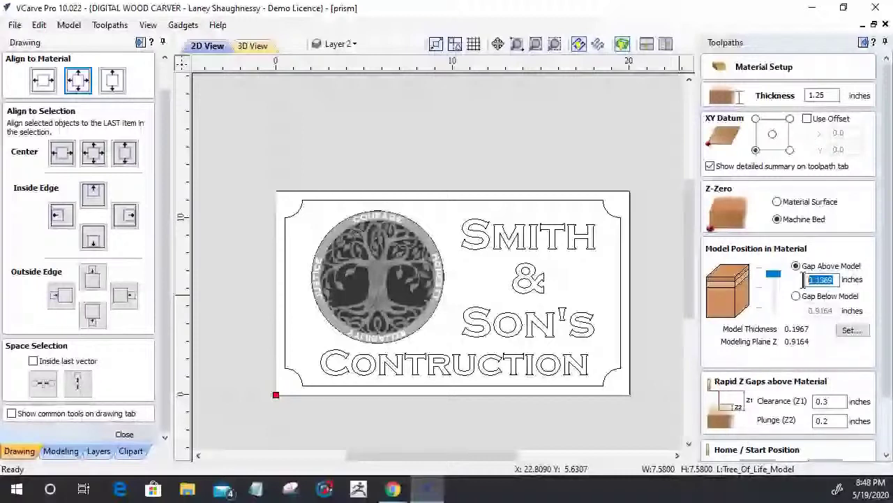
text(.25)
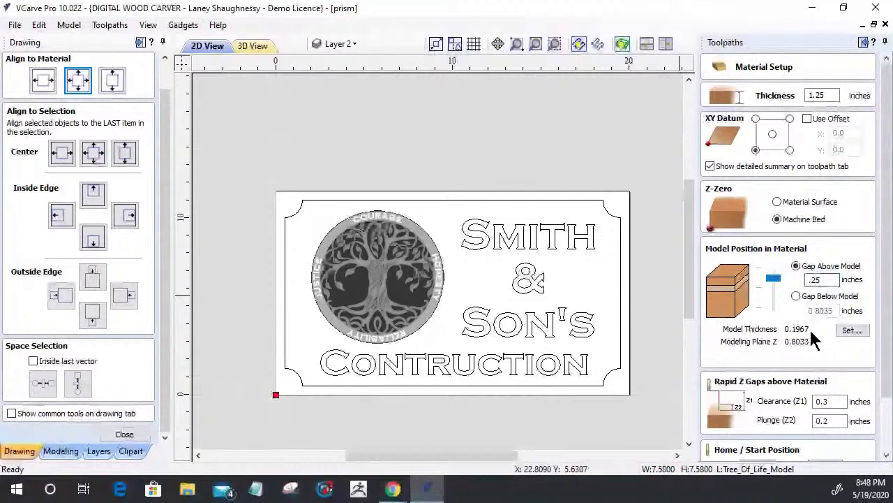
text(-.1)
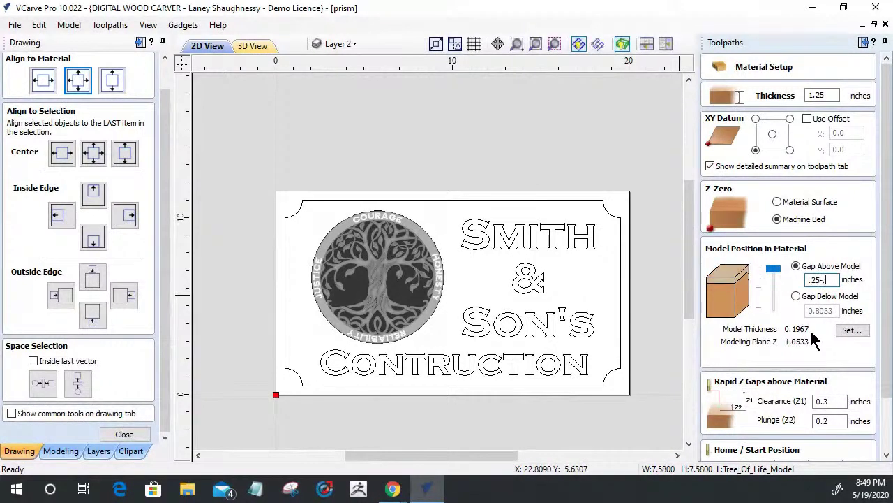
text(967)
key(Return)
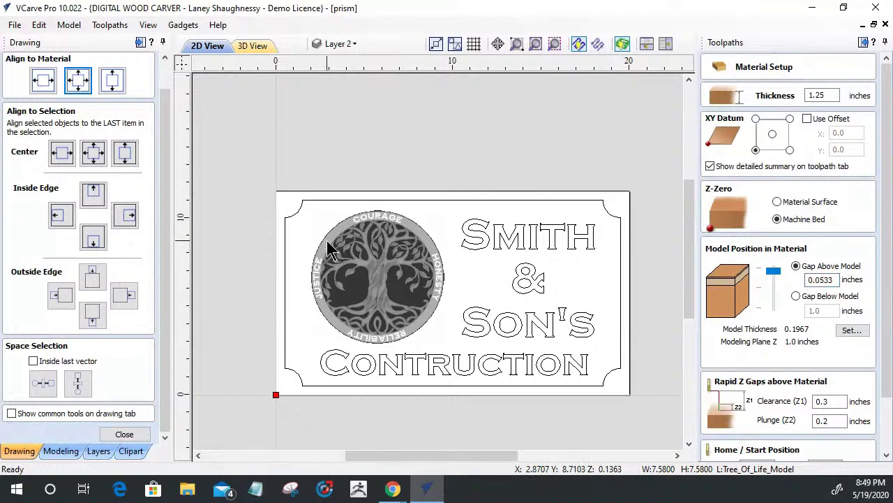
Close the alignment tools, create a vector boundary around the tree medallion and select that boundary.
click(123, 435)
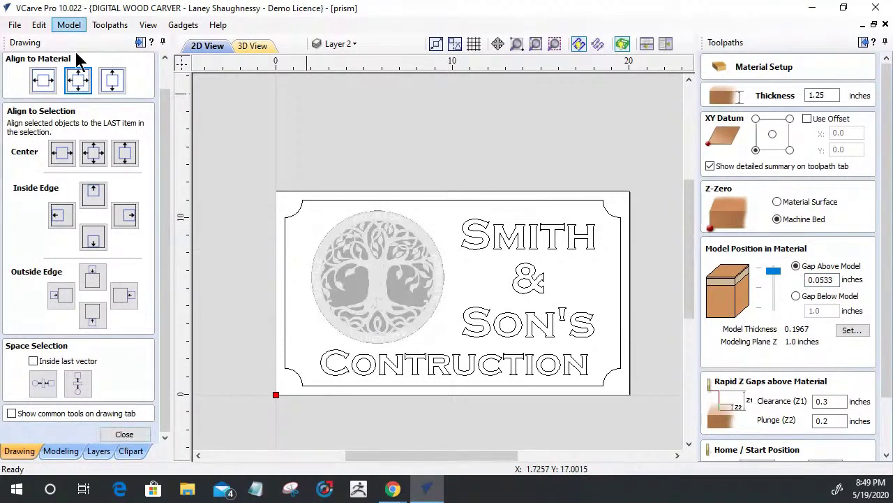
click(63, 450)
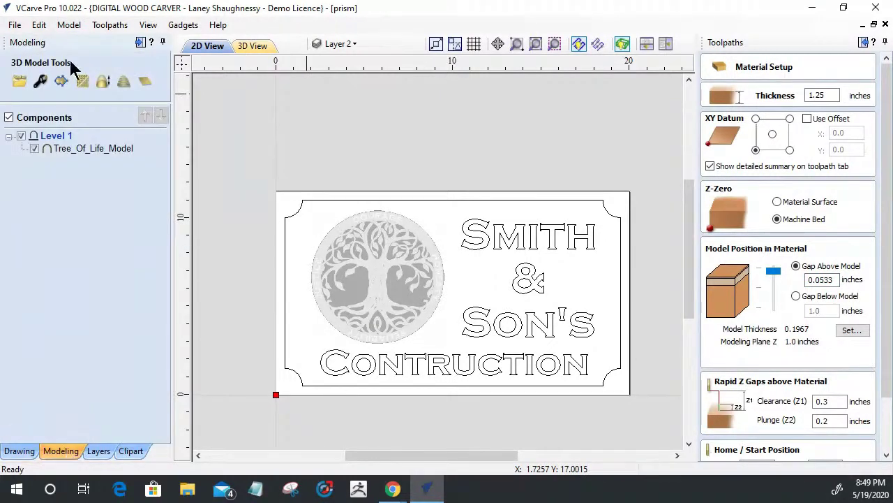
click(370, 272)
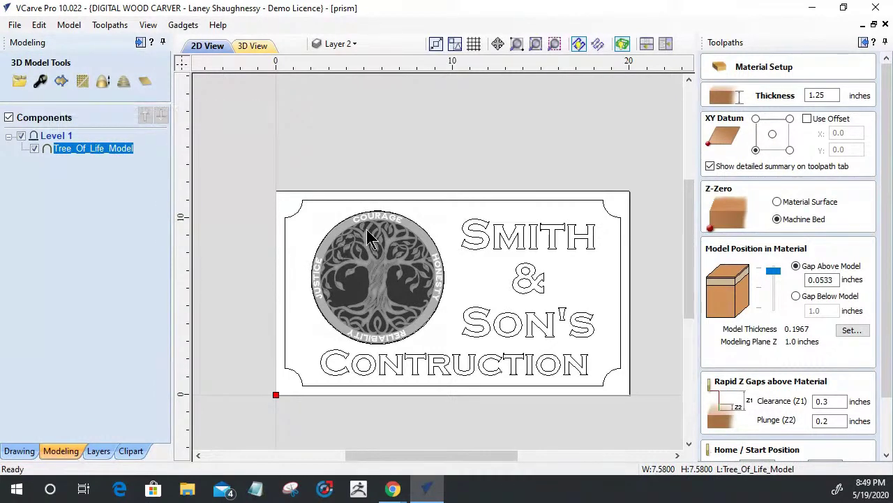
click(408, 225)
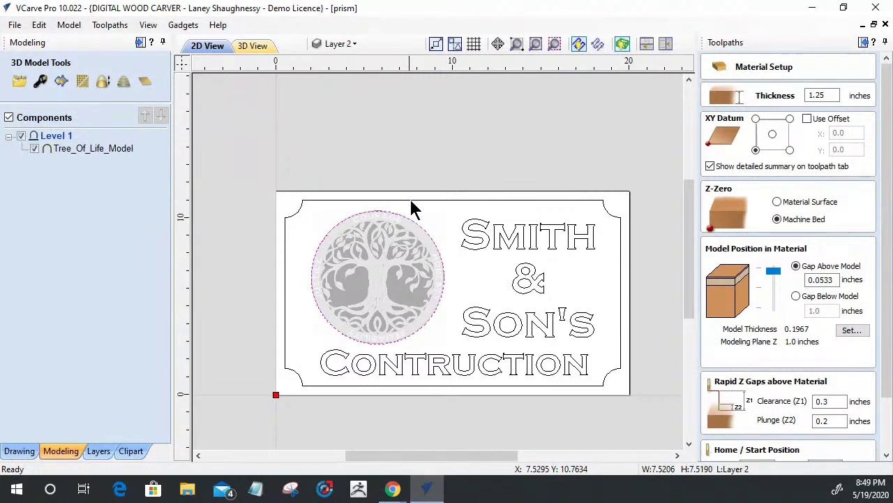
Add the sign border and both text blocks to the selected medallion boundary, and cancel the material setup.
shift+click(416, 201)
shift+click(517, 229)
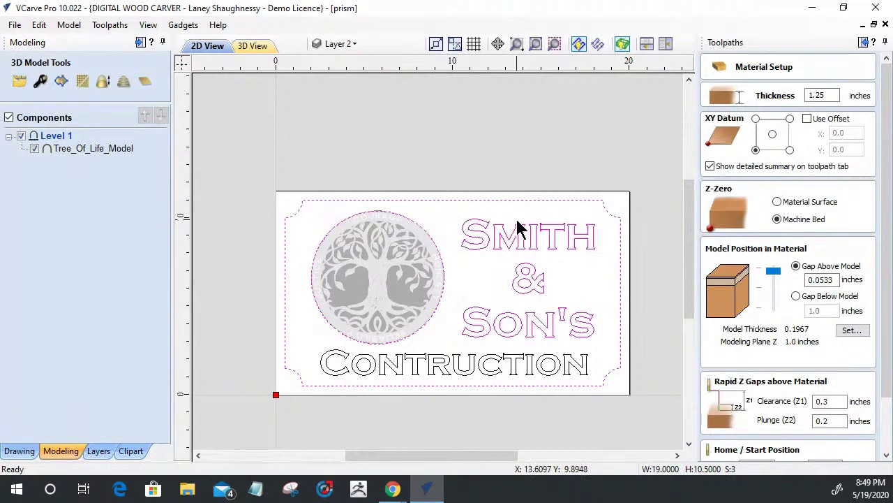
shift+click(520, 365)
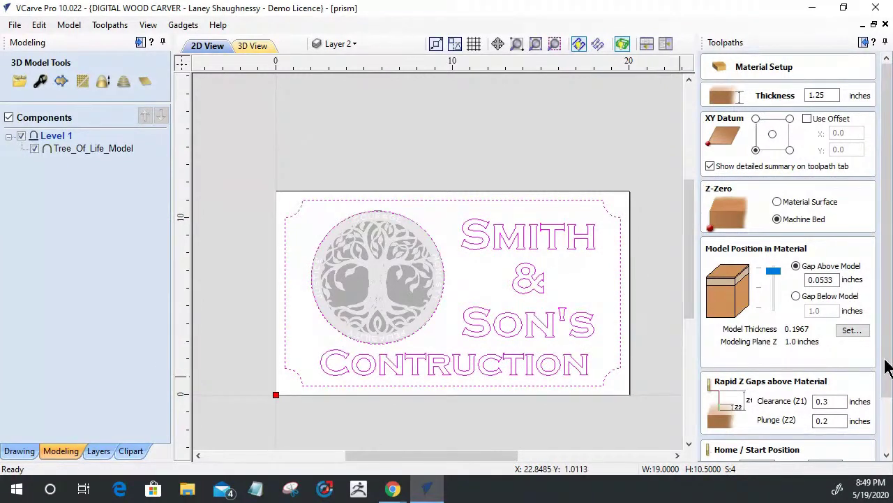
click(887, 409)
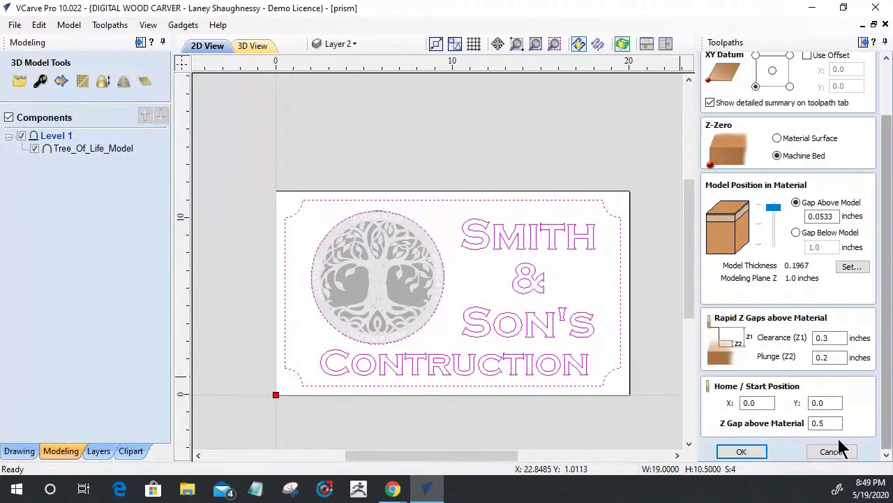
click(840, 450)
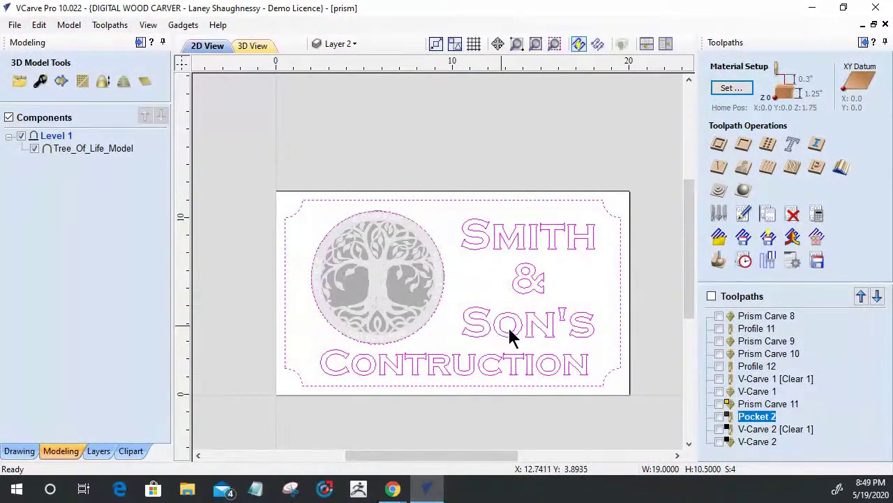
Select only the two text blocks and work out their full prism depth in a Prism Carving toolpath.
click(575, 270)
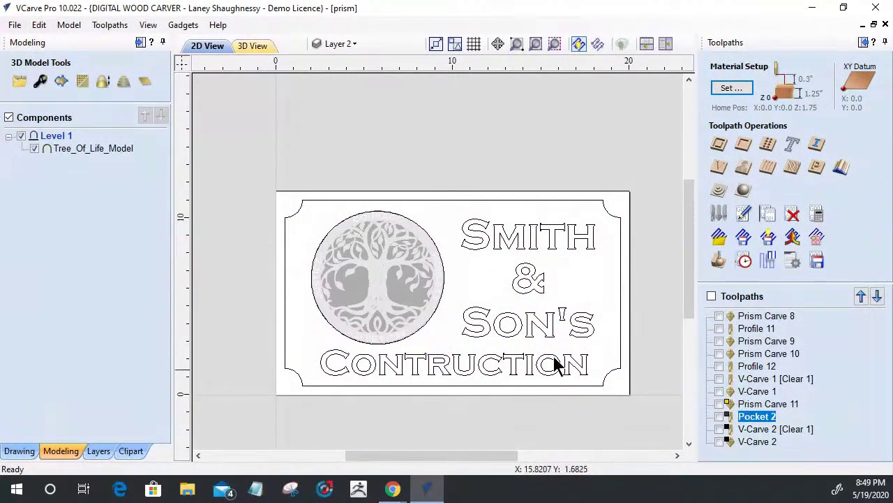
click(514, 245)
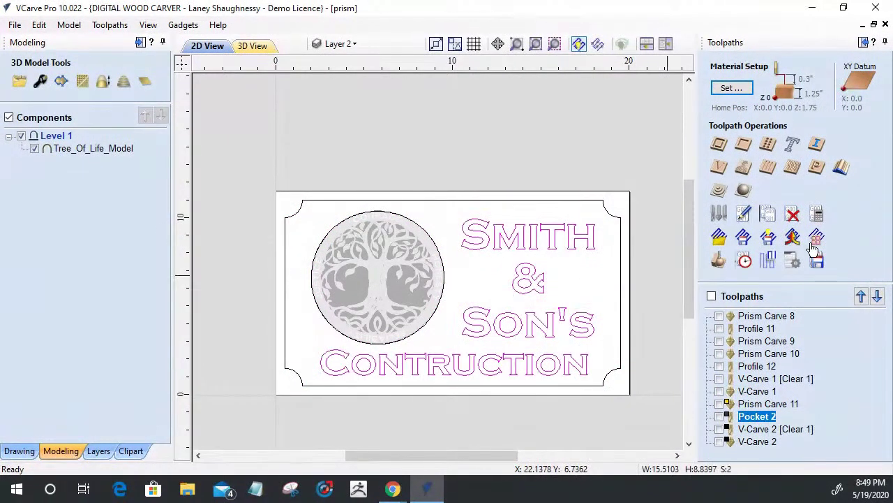
click(816, 167)
click(803, 140)
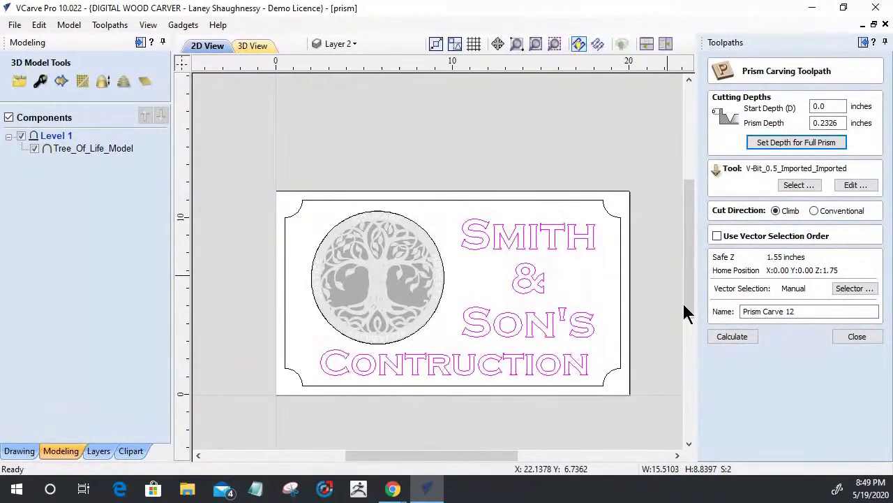
Add the border and medallion boundary to the selected text and calculate a 0.25-inch-deep raster pocket toolpath with the 0.125-inch end mill.
shift+click(602, 383)
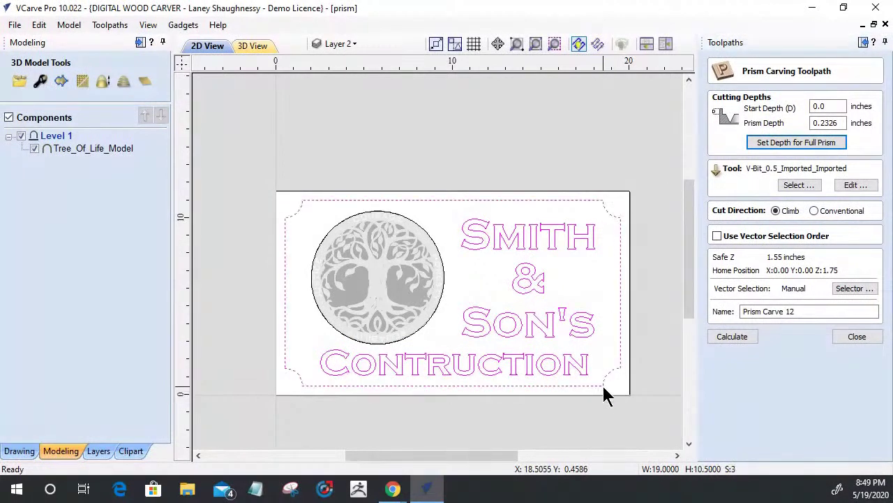
shift+click(442, 261)
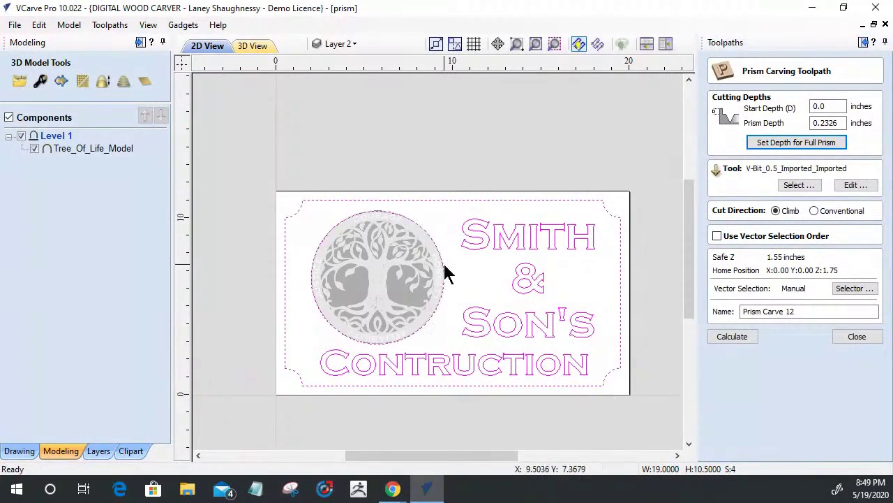
click(856, 336)
click(741, 145)
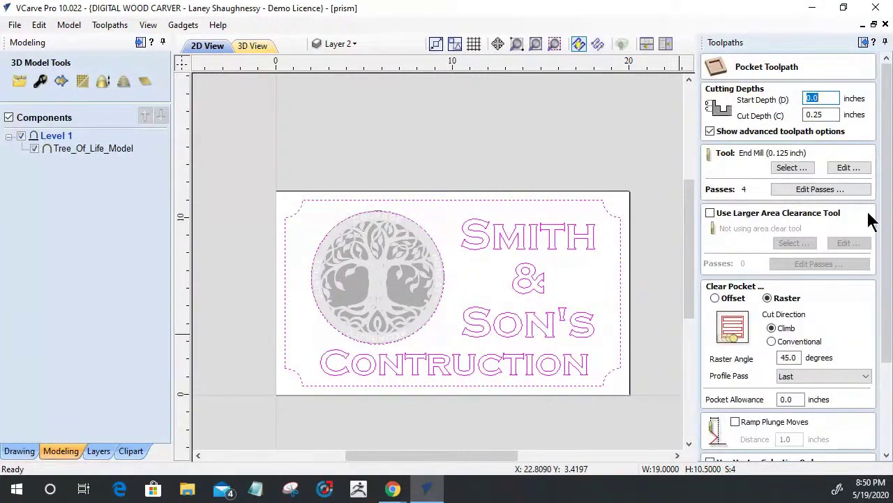
drag(886, 230, 887, 348)
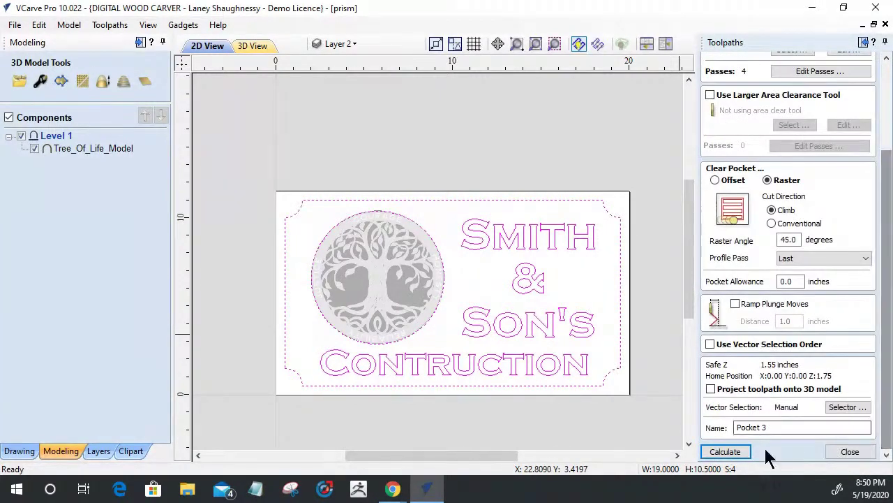
click(724, 452)
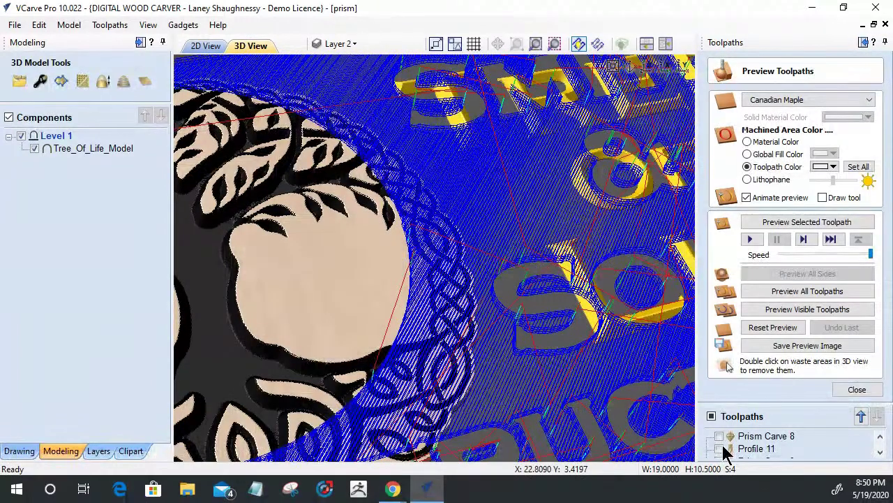
Reset the toolpath preview, simulate the visible pocket toolpath on the sign and close the preview.
click(790, 331)
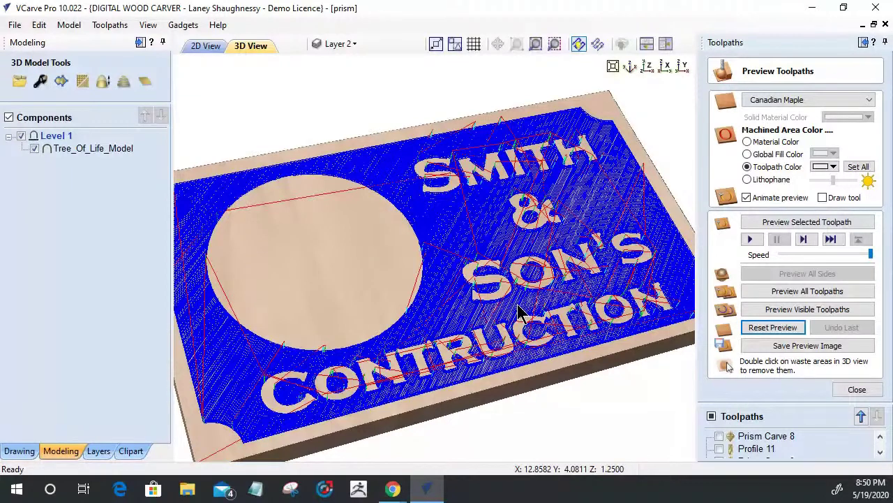
click(785, 312)
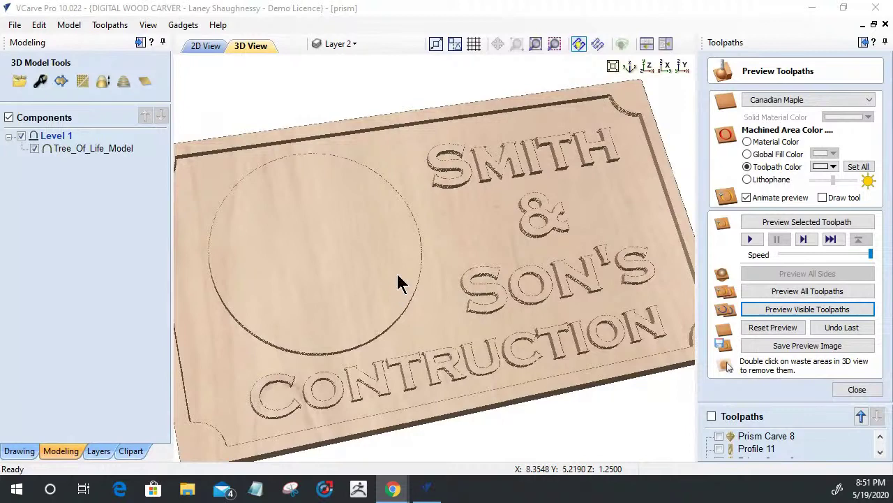
click(855, 389)
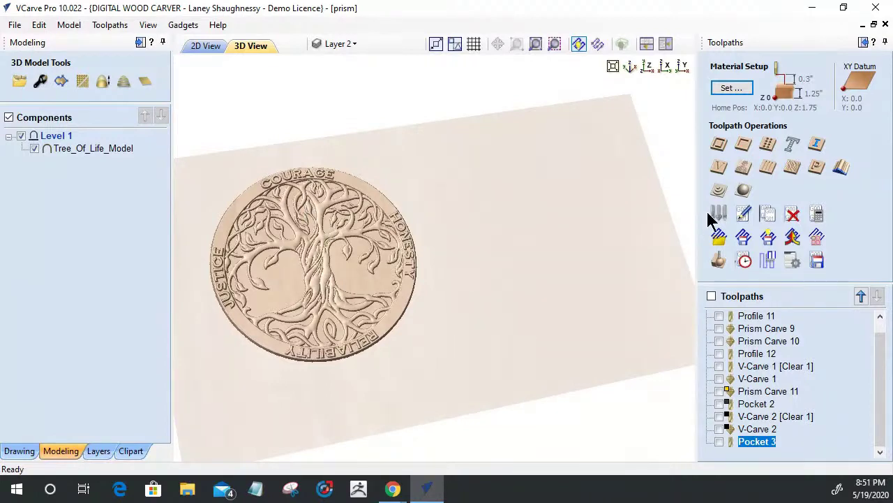
Start a 3D finish machining toolpath limited to only the medallion's circular boundary, with a boundary offset of 0.0625 inches.
click(744, 193)
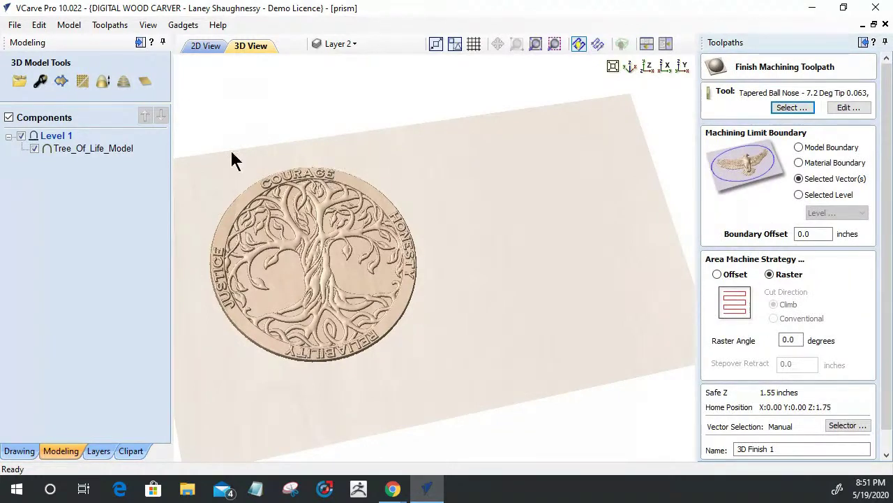
click(206, 46)
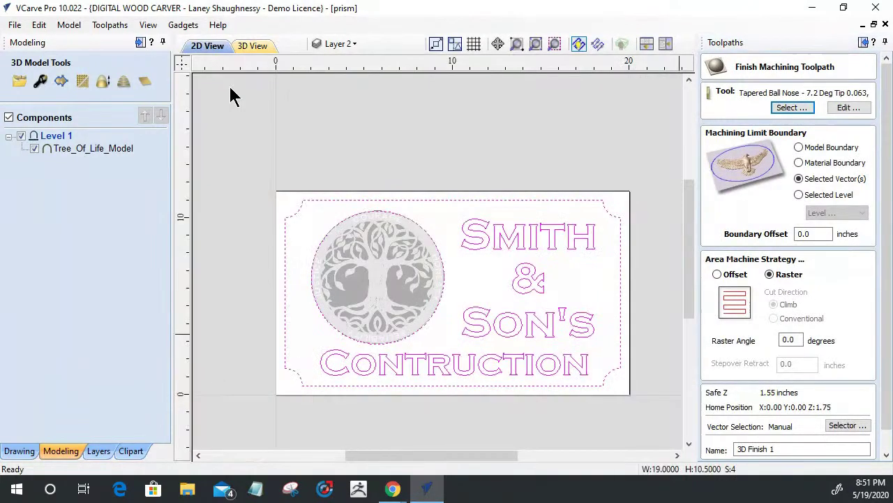
click(443, 240)
click(436, 251)
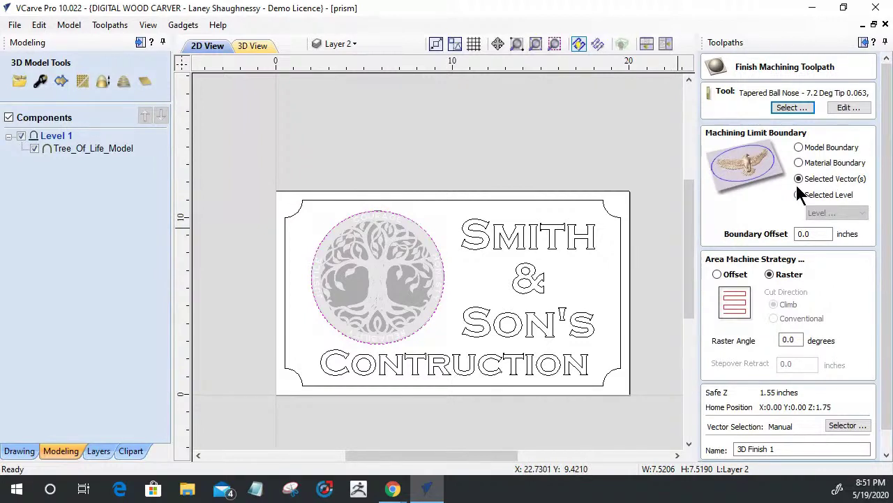
double_click(796, 235)
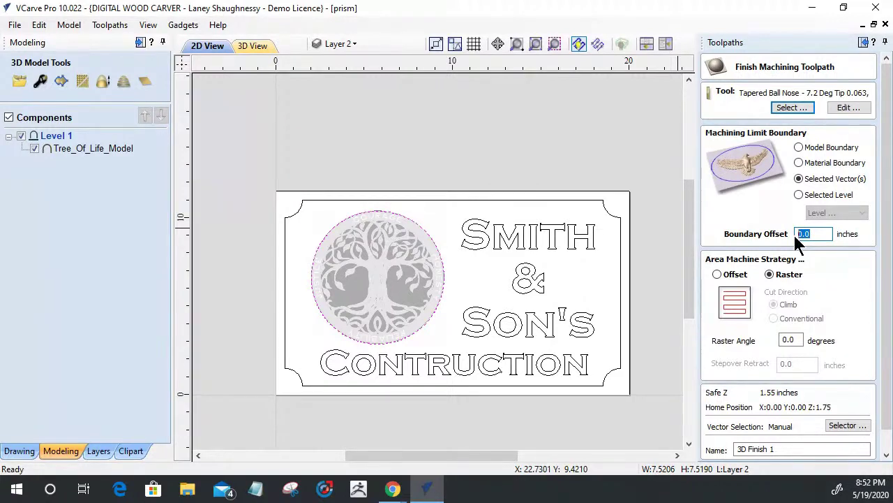
key(BackSpace)
text(.0625)
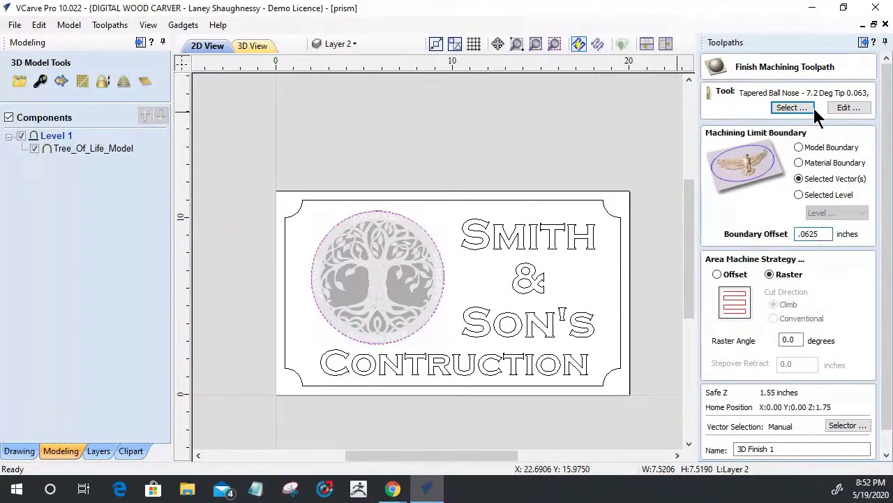
Choose the 7.2-degree tapered ball nose with 0.25-inch diameter from the tool database and calculate the raster finish toolpath.
click(794, 108)
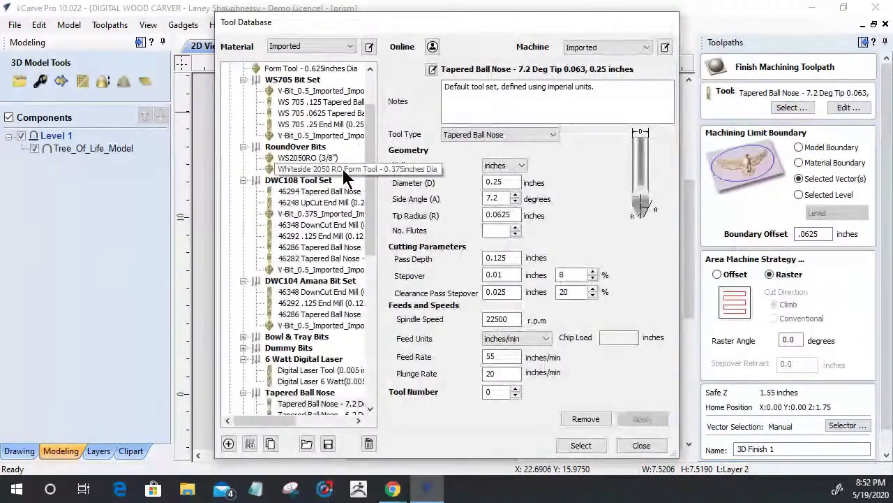
click(582, 445)
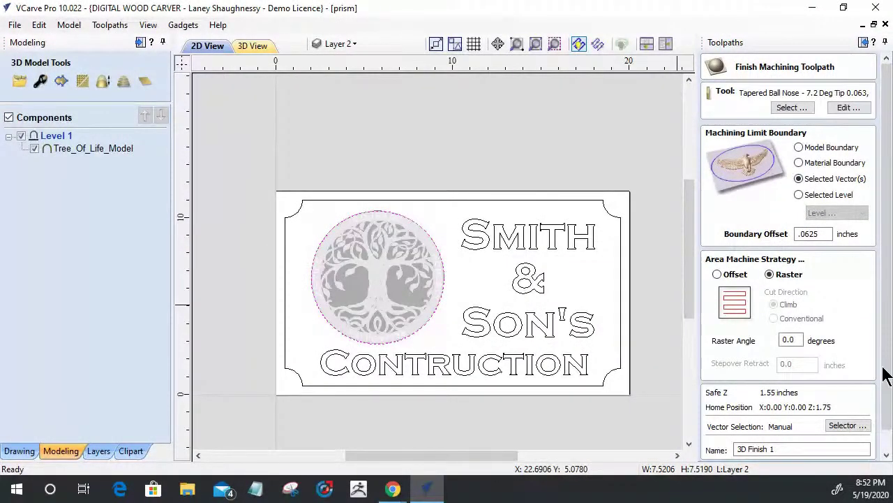
drag(884, 375, 885, 422)
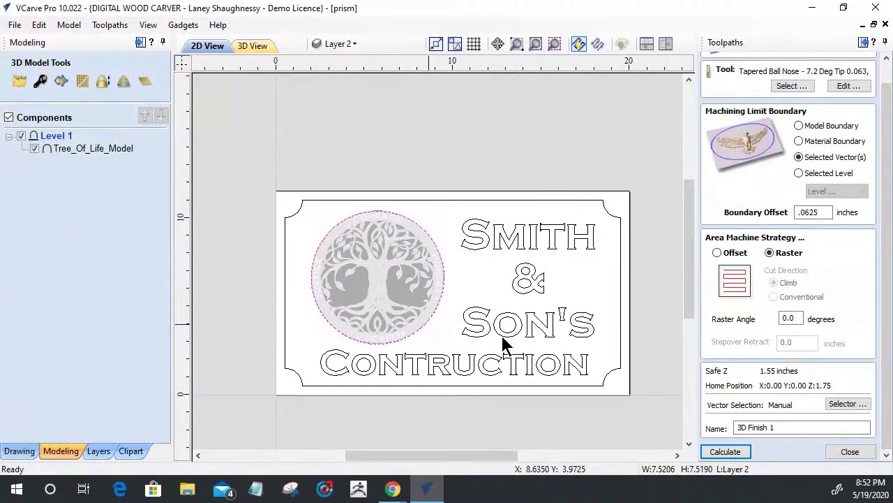
click(726, 452)
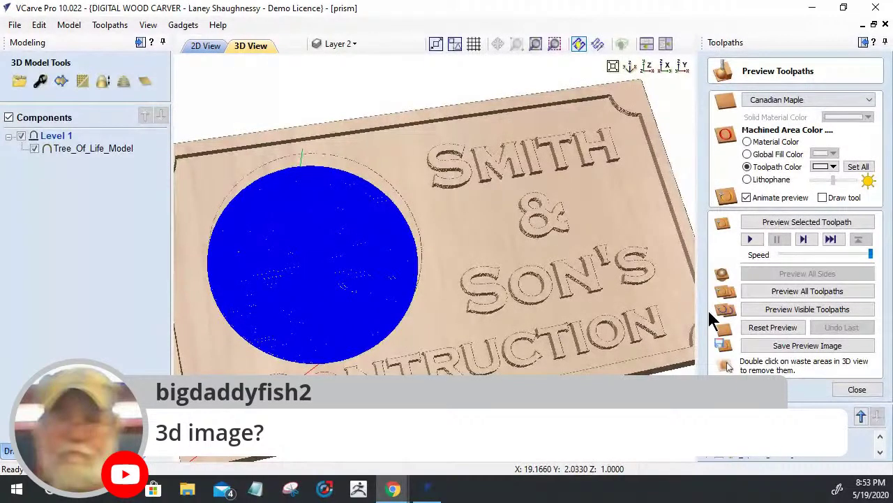
Check the medallion boundary selection, simulate the visible finish toolpath on the sign partway, stop it and close the preview.
click(199, 47)
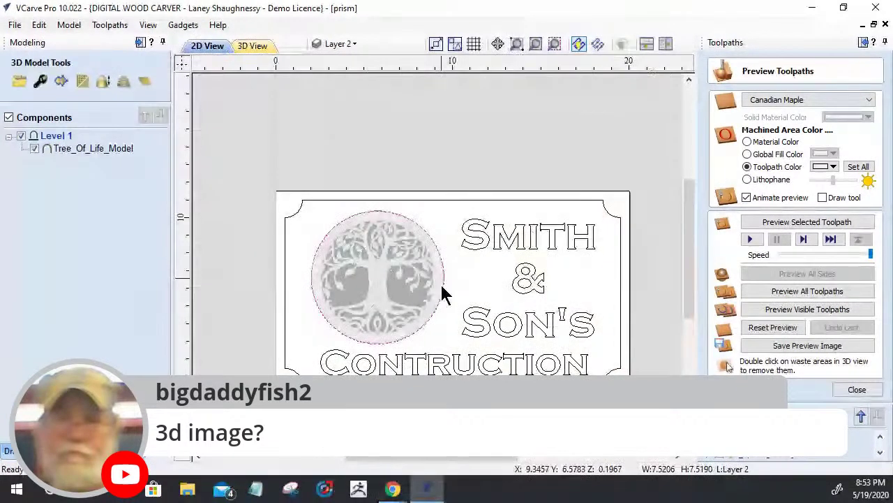
click(314, 290)
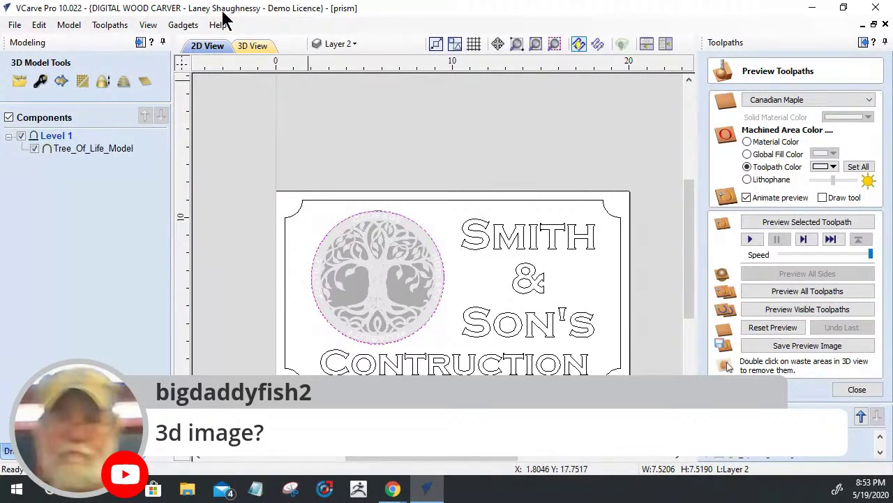
click(264, 52)
click(797, 224)
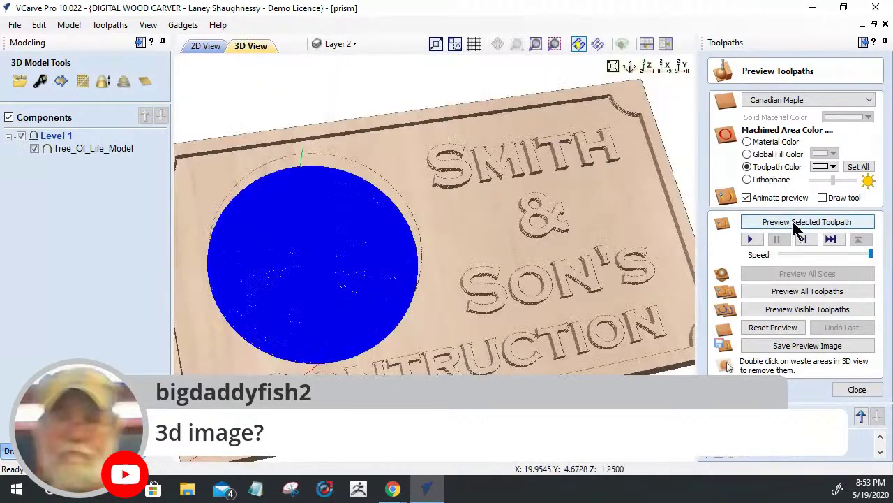
click(791, 307)
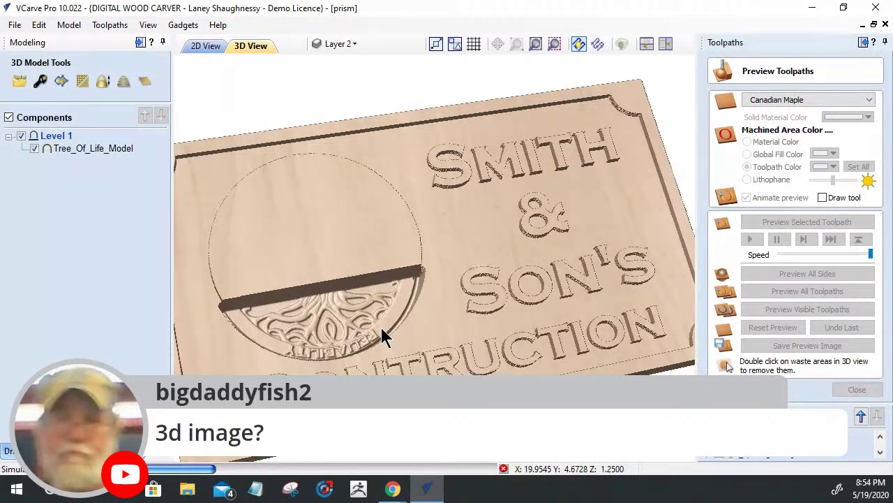
click(503, 469)
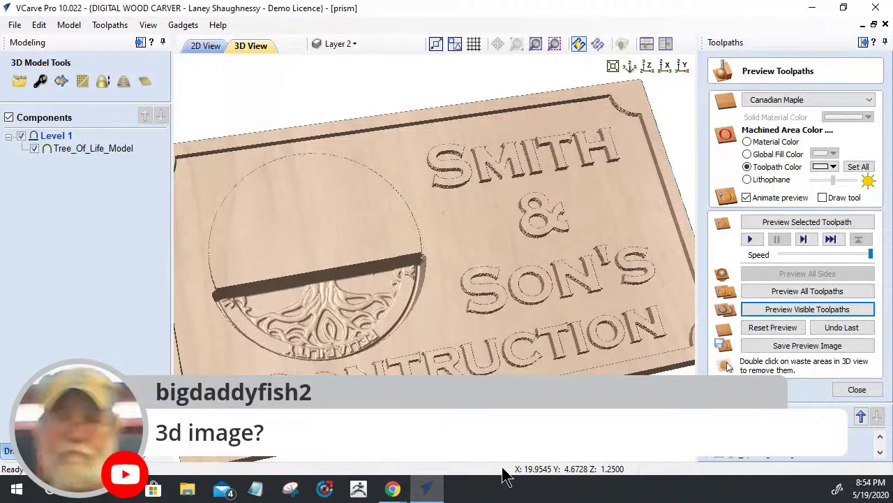
click(849, 395)
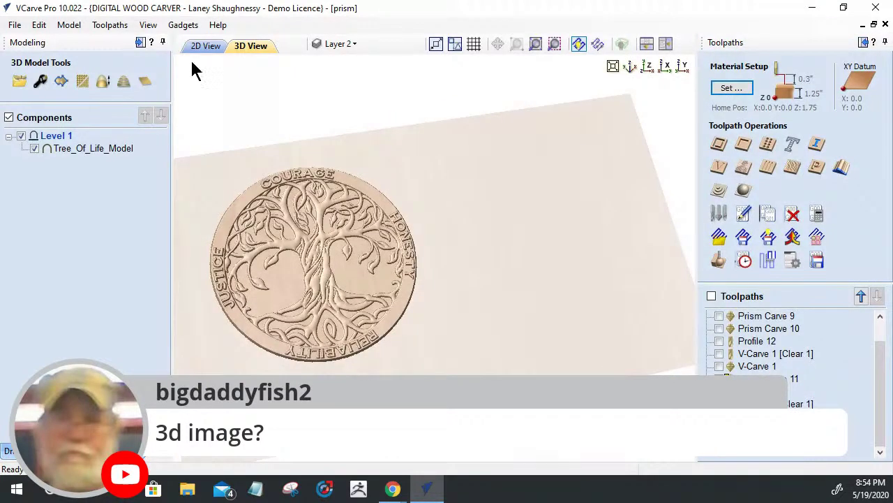
Set the gap above the model to .25-.1967 inches in the material setup and decline recalculating all toolpaths.
click(724, 89)
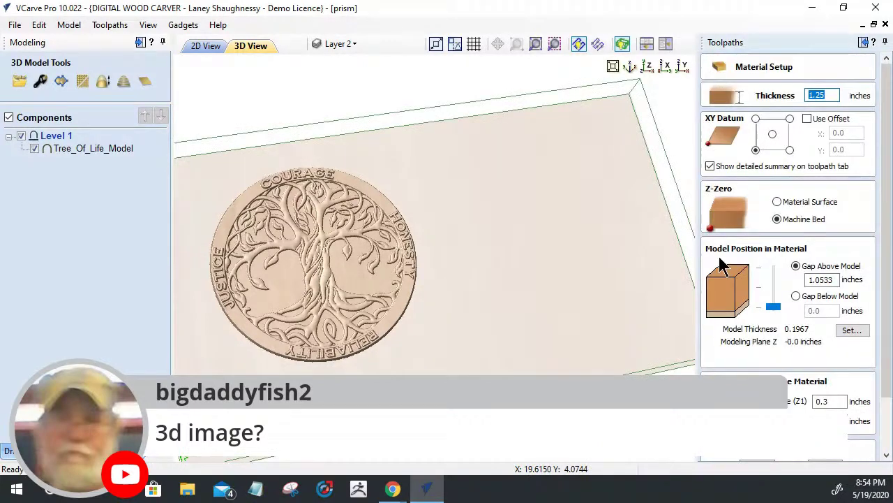
click(773, 285)
drag(773, 285, 827, 280)
click(814, 279)
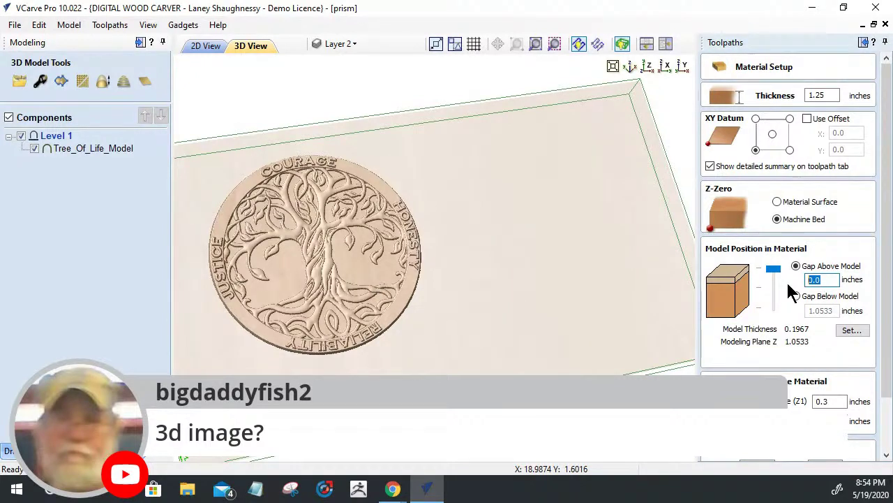
text(.25)
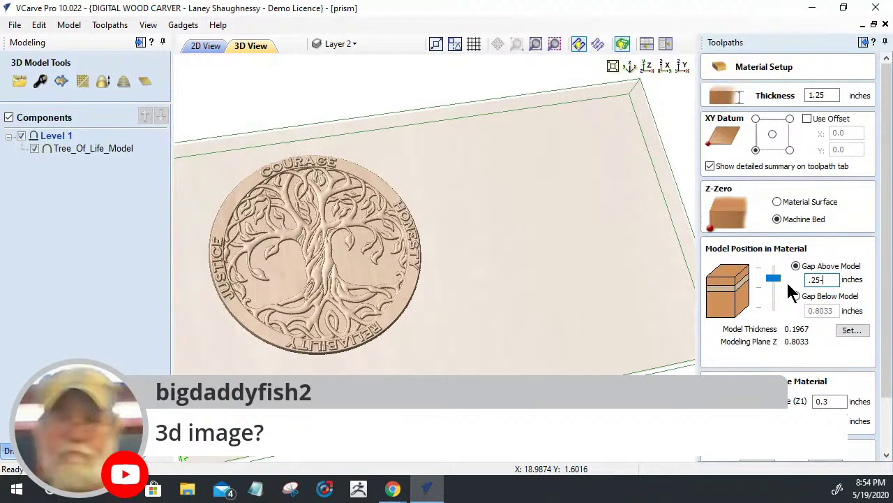
text(-.19)
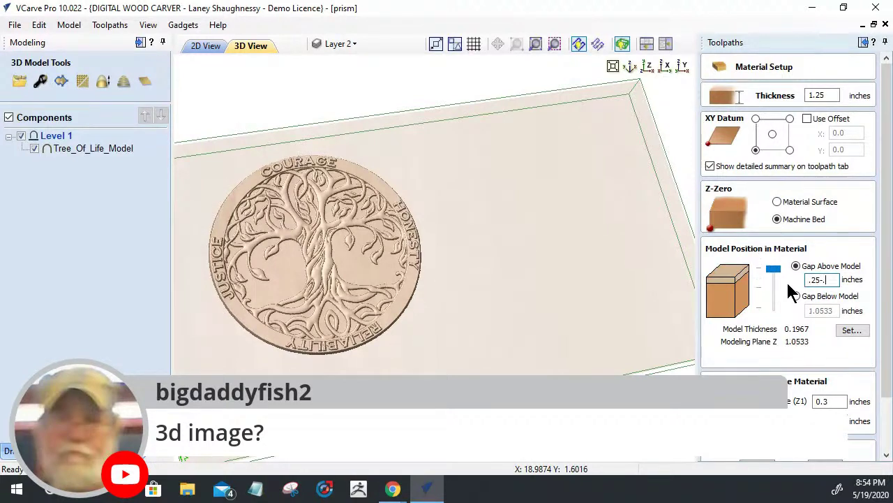
text(67)
key(Return)
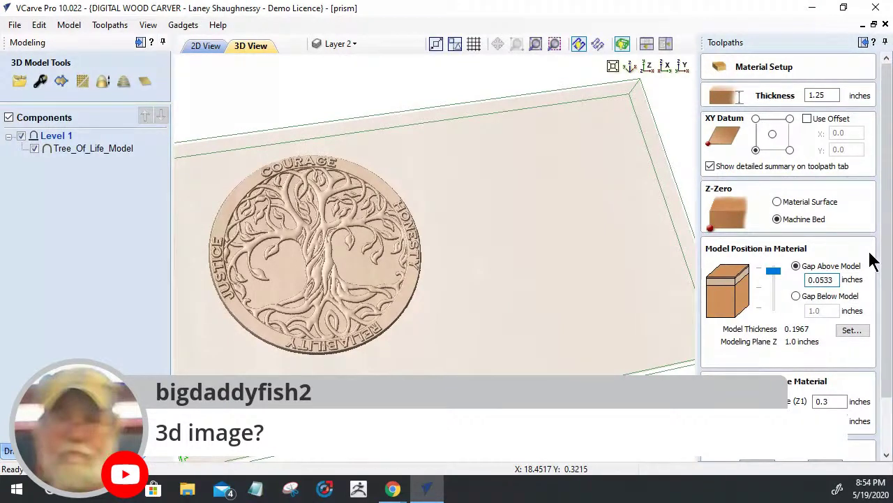
scroll(881, 314, down, 2)
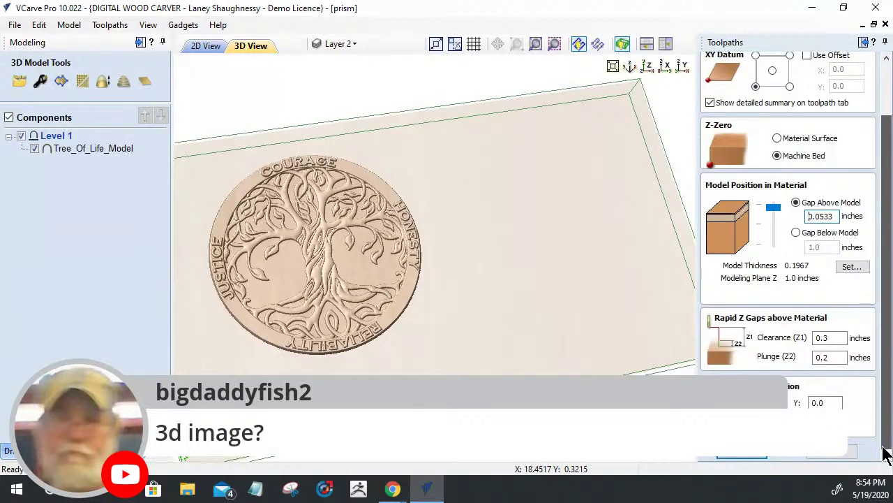
click(754, 456)
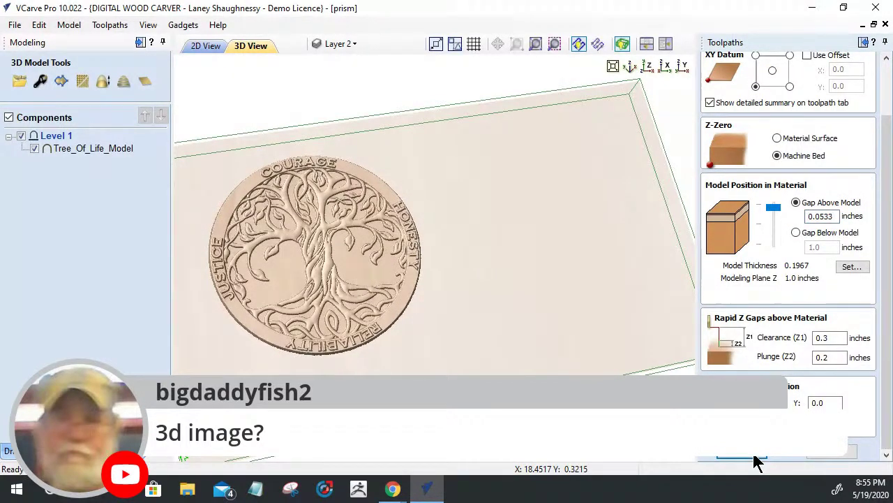
click(745, 461)
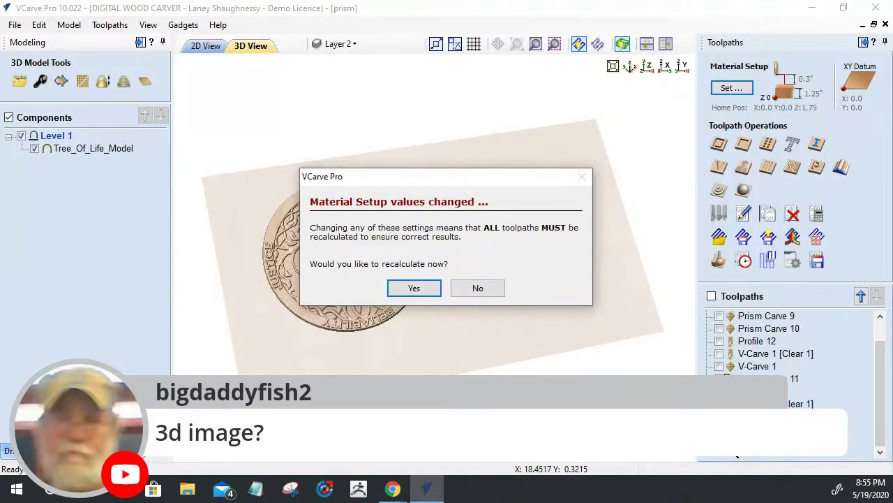
click(479, 288)
Recalculate only the 3D Finish 1 toolpath for the medallion.
right_click(762, 455)
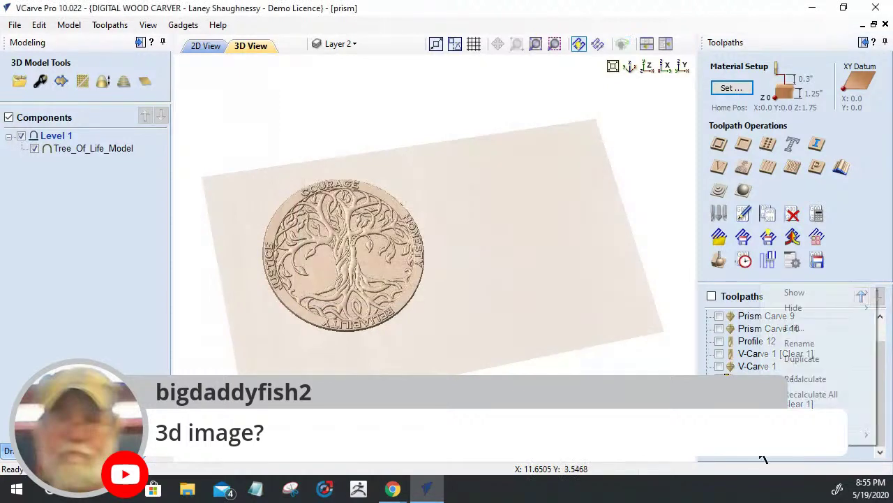
click(804, 380)
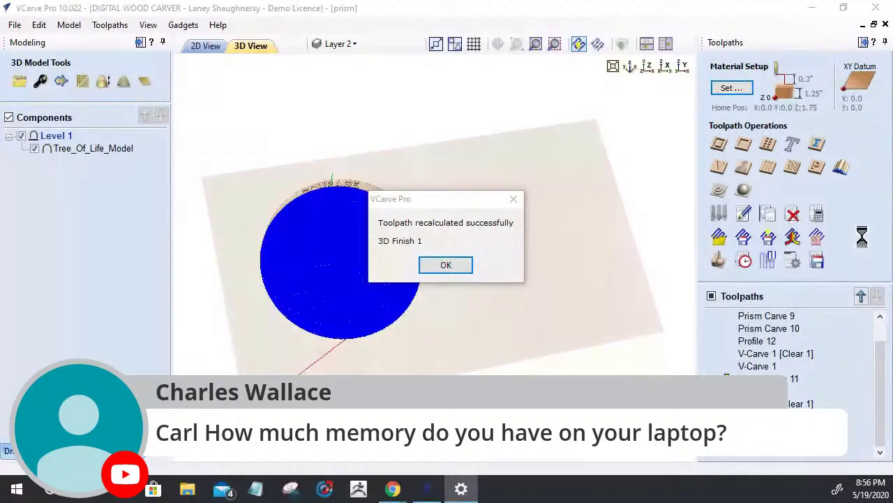
key(Return)
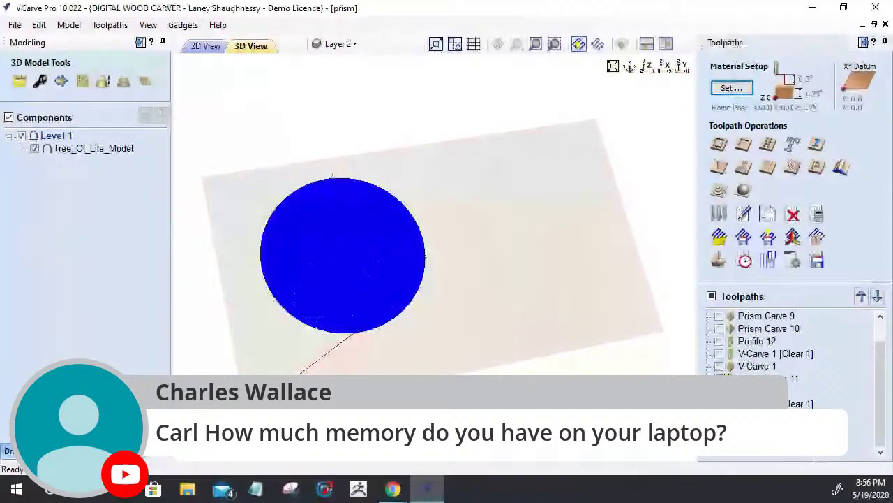
Reset the toolpath preview to uncut material and make the Pocket 3 toolpath visible along with 3D Finish 1.
right_click(782, 411)
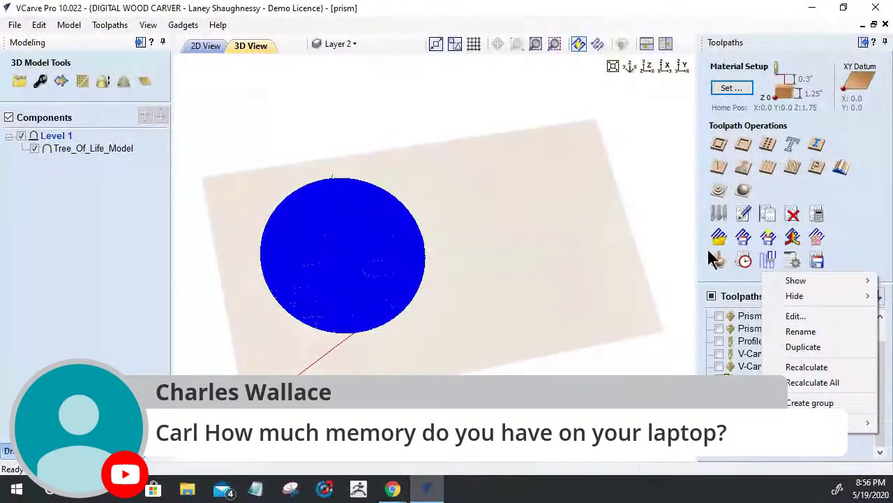
click(722, 272)
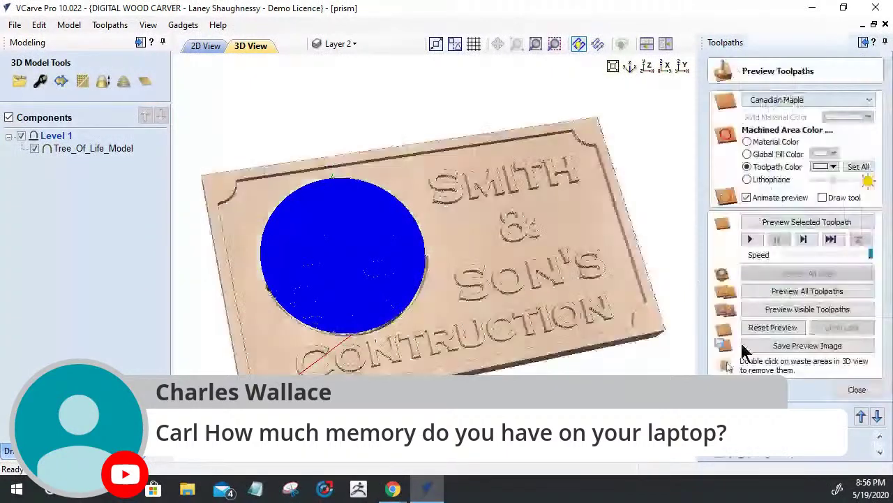
click(772, 327)
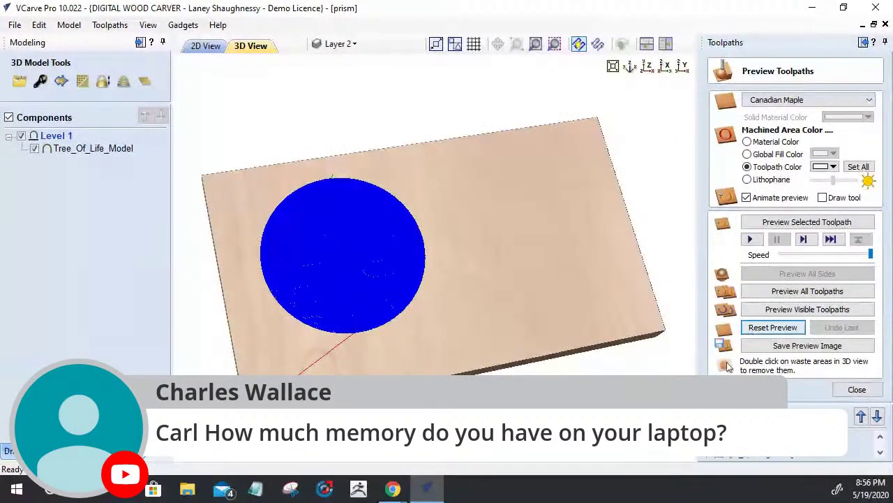
click(878, 418)
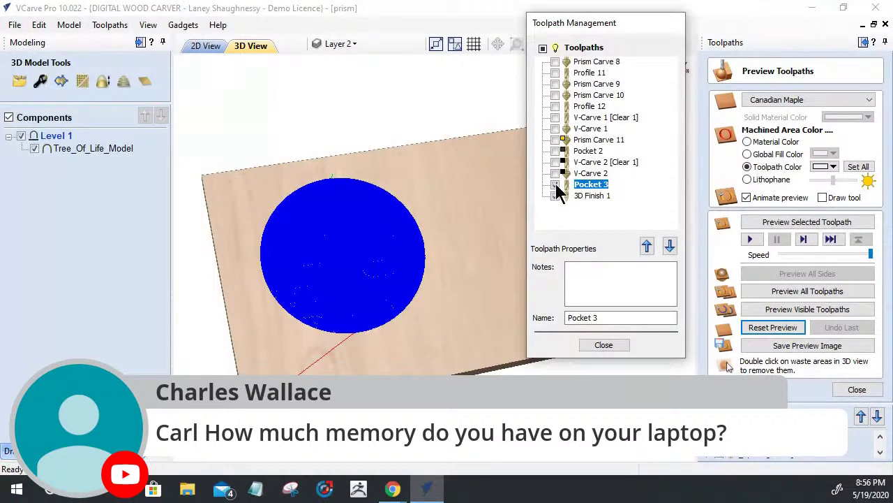
click(556, 184)
click(605, 344)
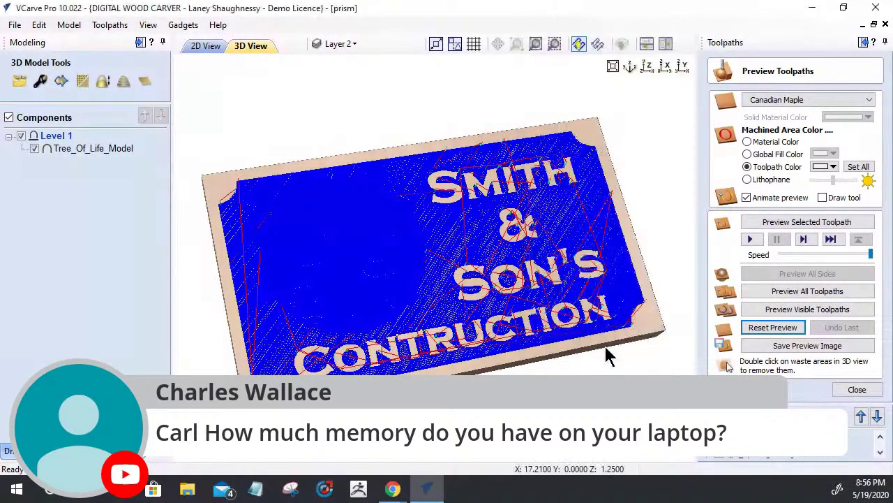
Simulate the visible pocket and medallion finish toolpaths on the whole sign and close the preview.
click(843, 391)
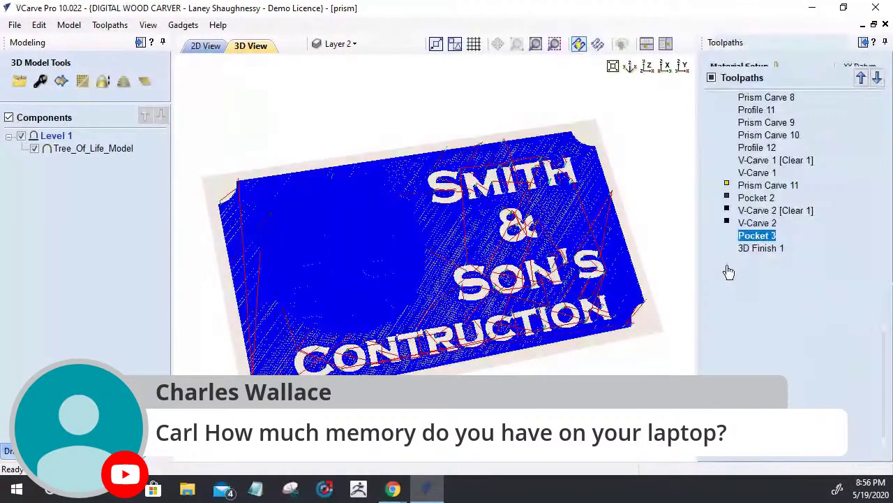
click(732, 262)
click(783, 312)
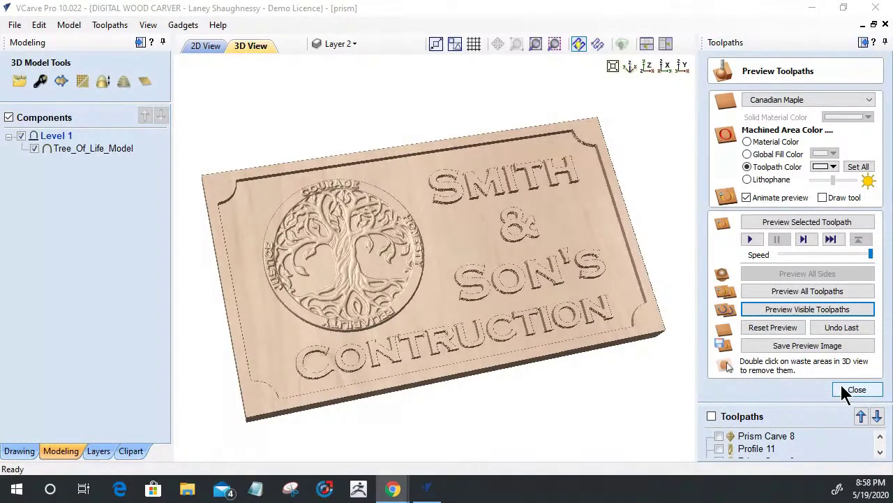
click(845, 390)
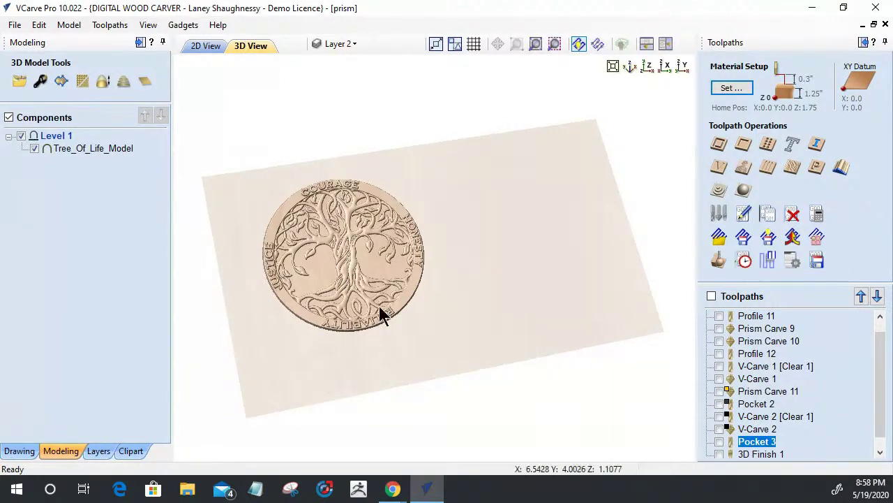
Set up a prism carving toolpath for all the sign text at full prism depth with the 0.25-inch 60-degree V-bit.
click(817, 167)
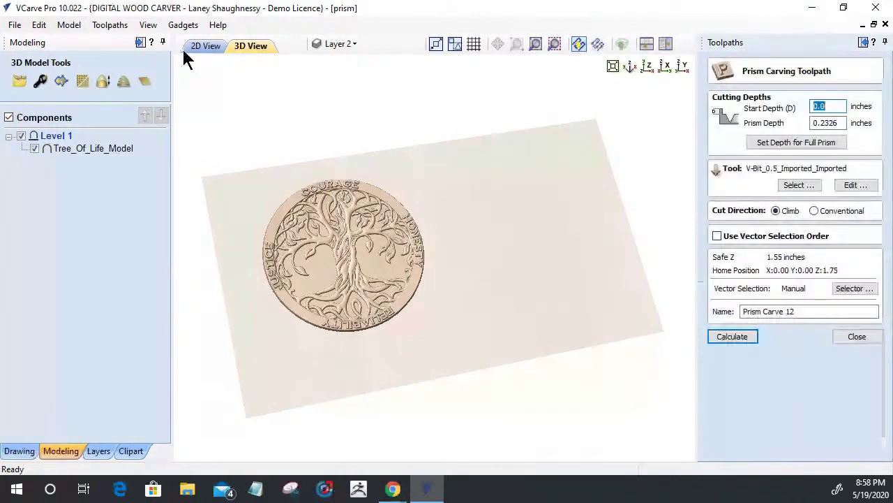
click(188, 47)
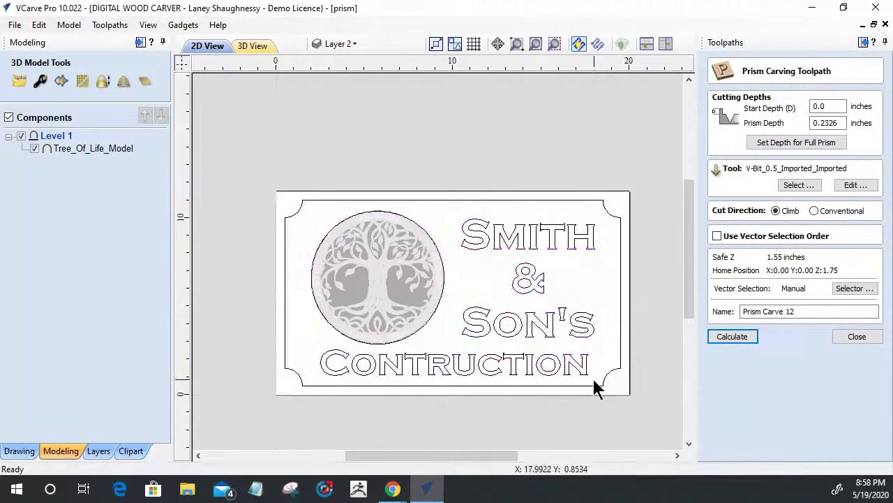
click(786, 142)
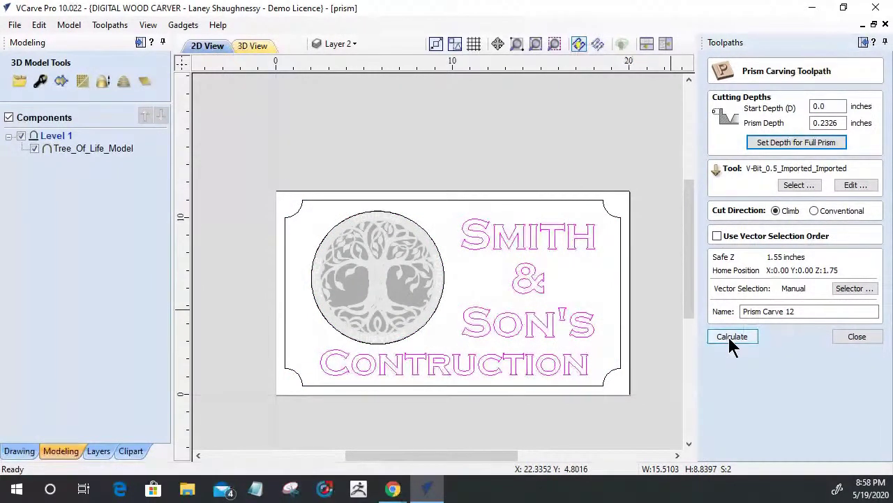
click(809, 190)
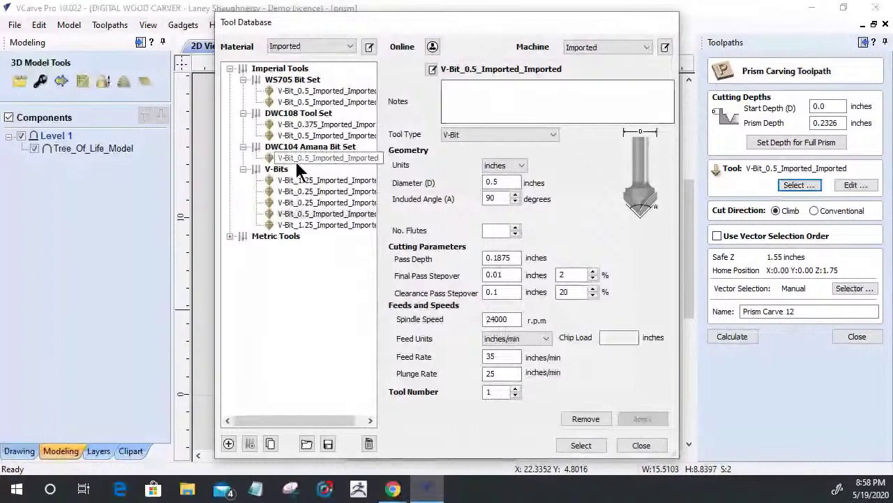
double_click(307, 202)
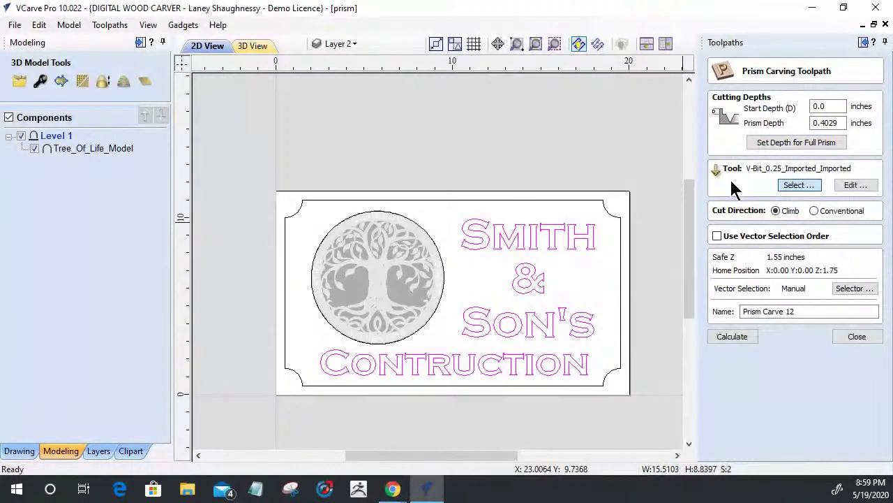
Switch the text prism toolpath to the 0.5-inch 90-degree V-bit, set its depth for a full prism and calculate it.
click(799, 185)
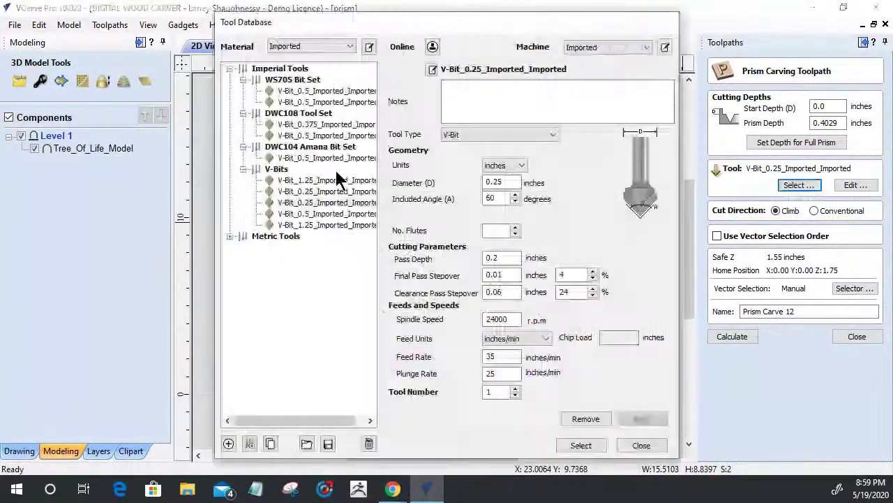
click(291, 213)
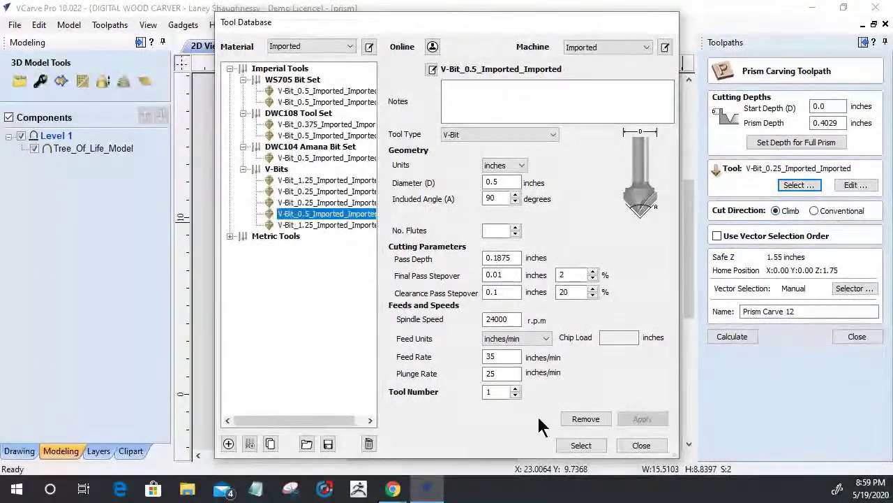
click(574, 444)
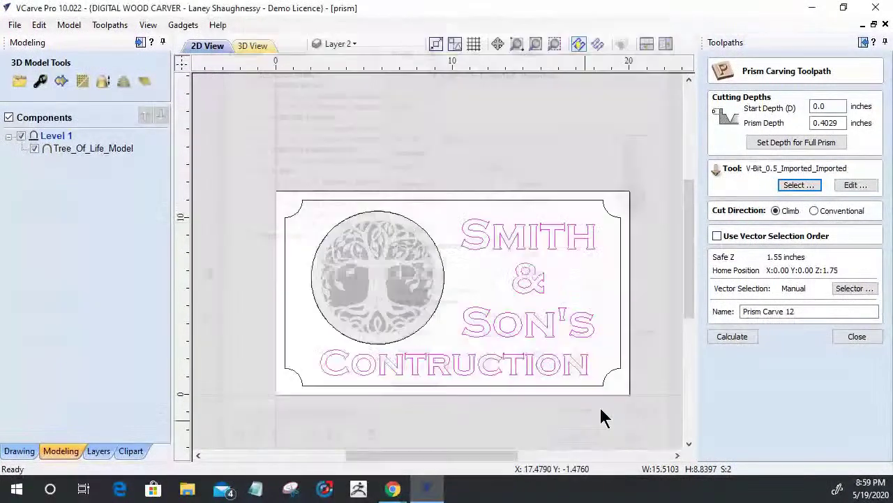
click(795, 141)
click(733, 336)
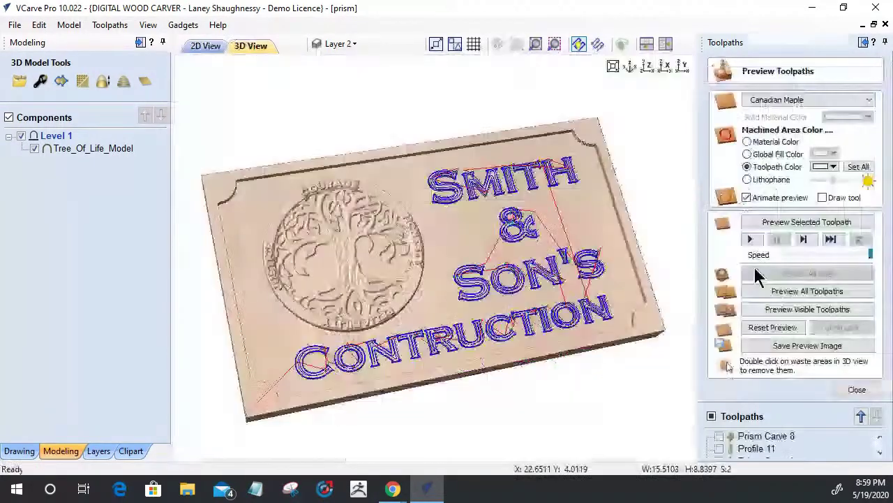
Simulate the visible toolpaths on the sign, inspect the raised lettering and medallion, and close the preview.
click(780, 314)
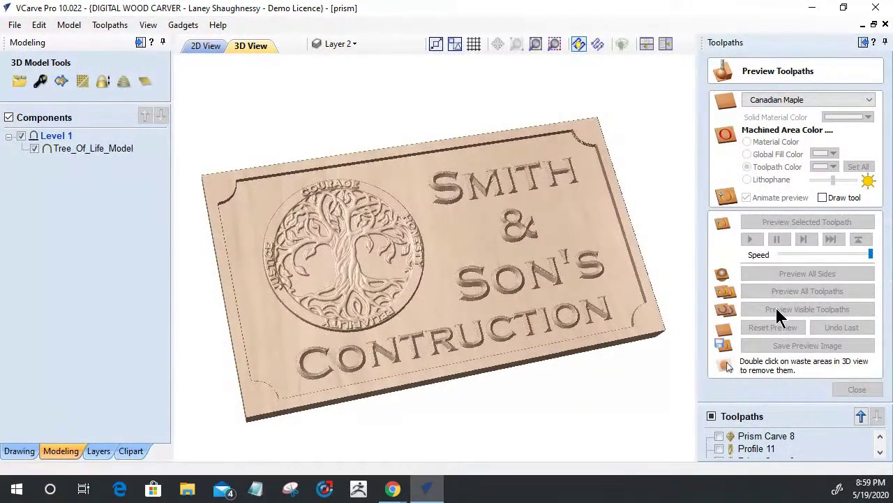
drag(483, 293, 433, 284)
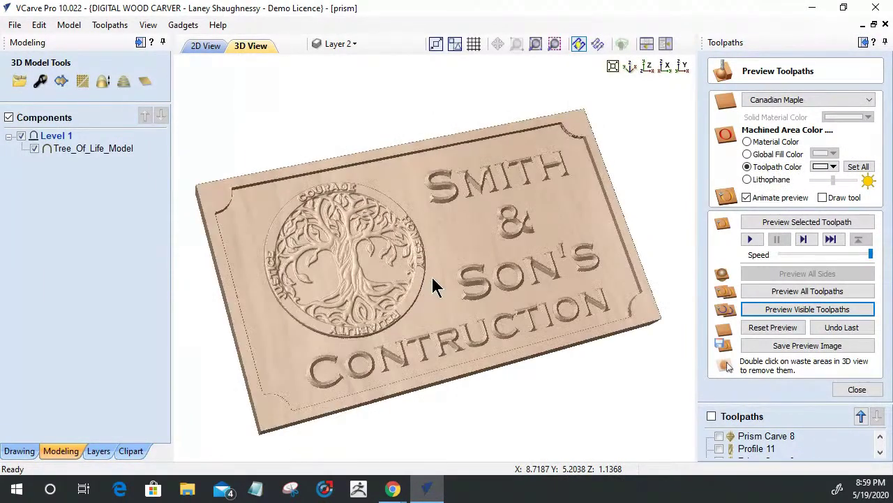
scroll(436, 328, up, 2)
drag(433, 342, 417, 351)
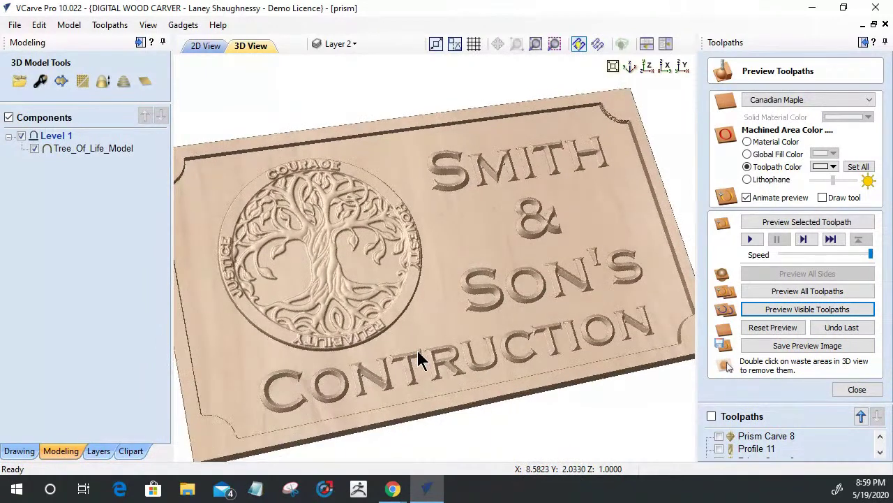
drag(684, 390, 647, 352)
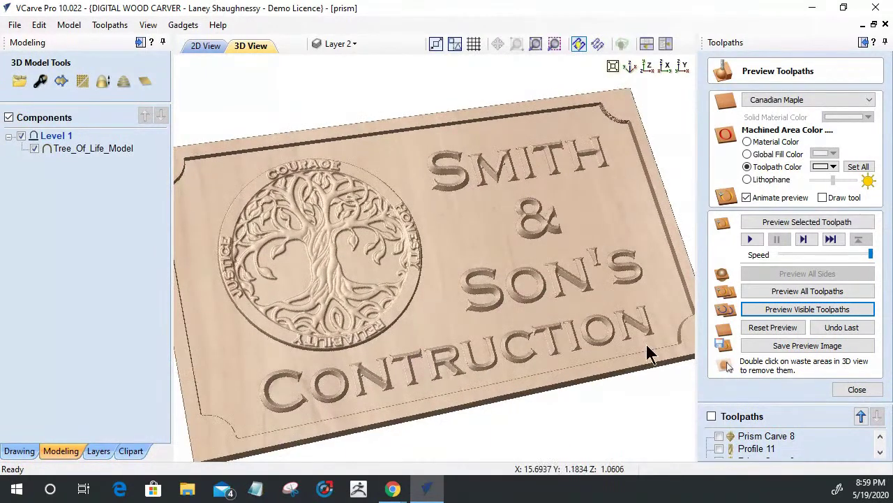
click(845, 388)
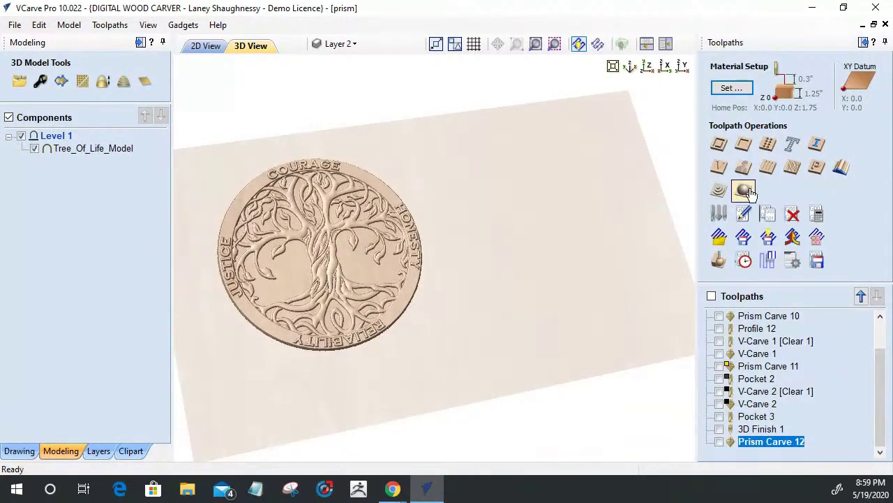
Open the toolpath manager alongside the preview and set the Pocket 3 toolpath color to black.
click(738, 296)
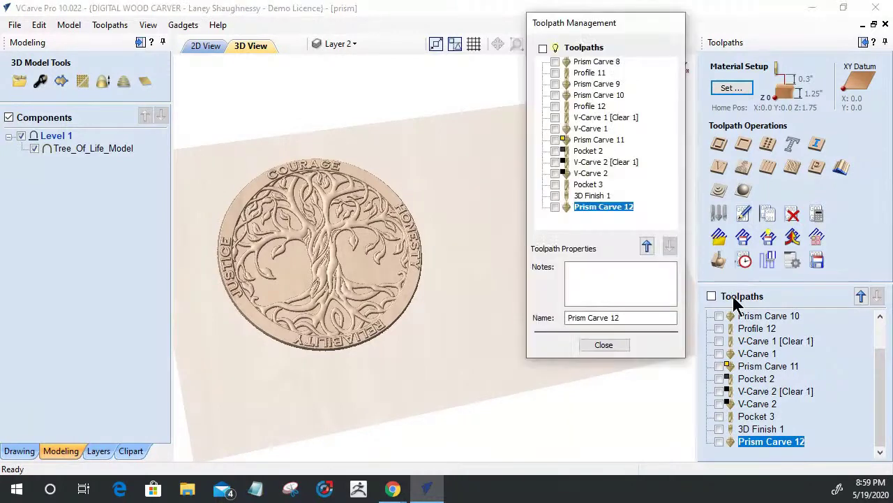
click(585, 185)
click(719, 263)
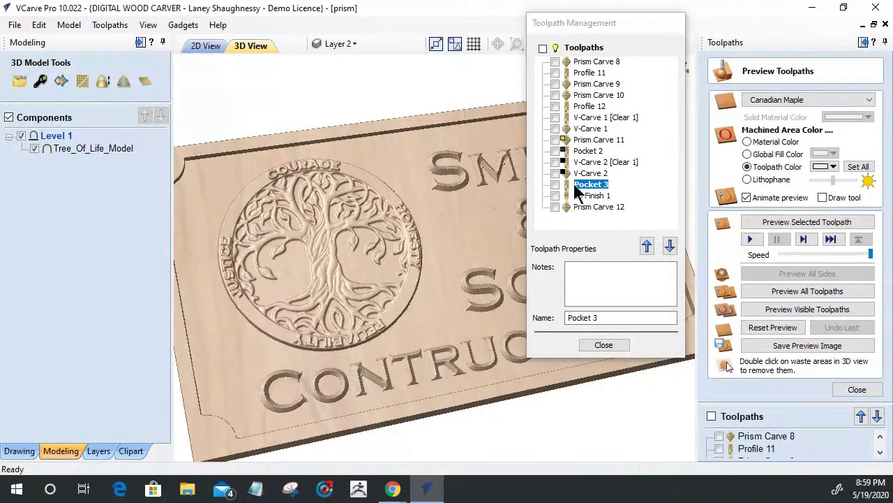
click(833, 168)
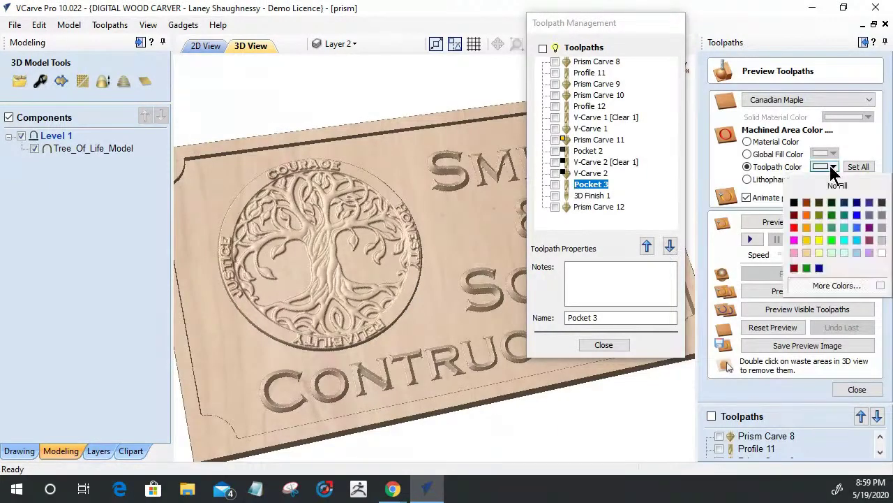
click(796, 204)
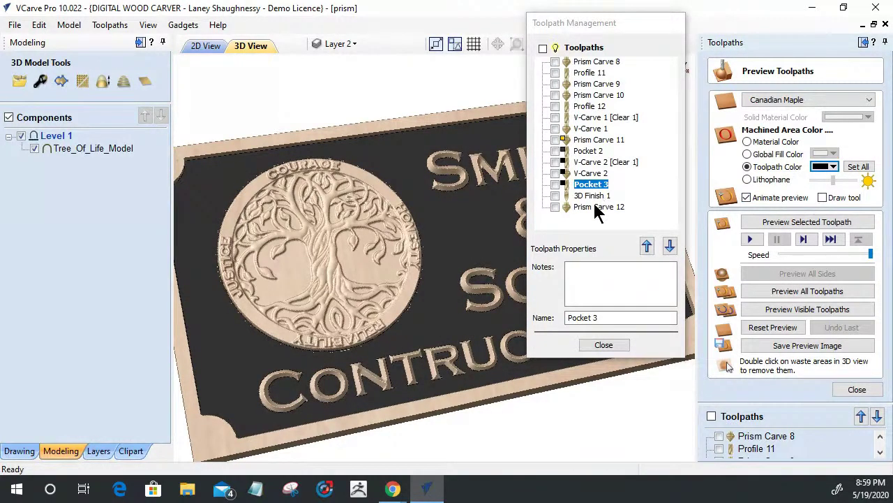
Set the toolpath color of Prism Carve 12, the sign lettering, to gold.
click(594, 205)
click(830, 168)
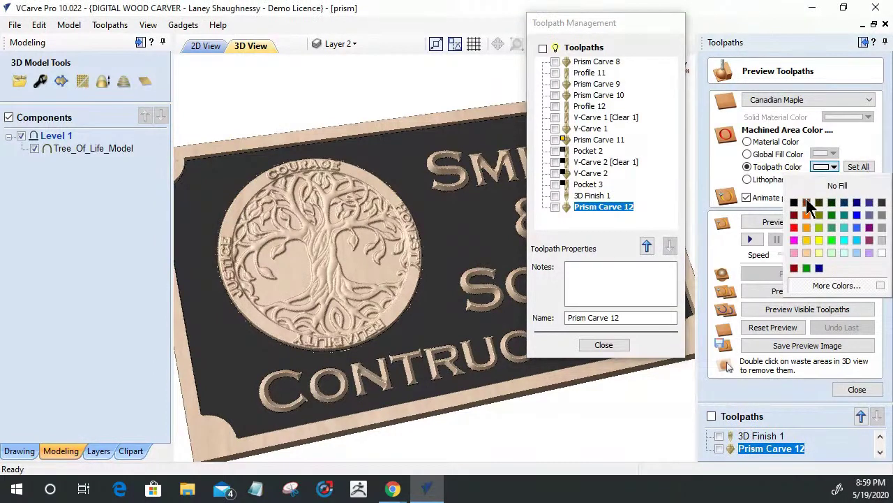
click(806, 239)
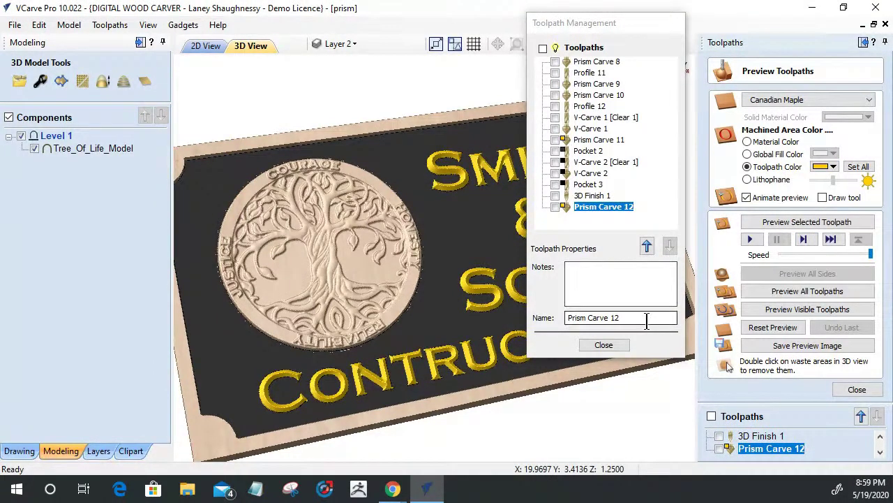
Set the 3D Finish 1 medallion toolpath color to gold and close the toolpath manager.
click(592, 185)
click(595, 196)
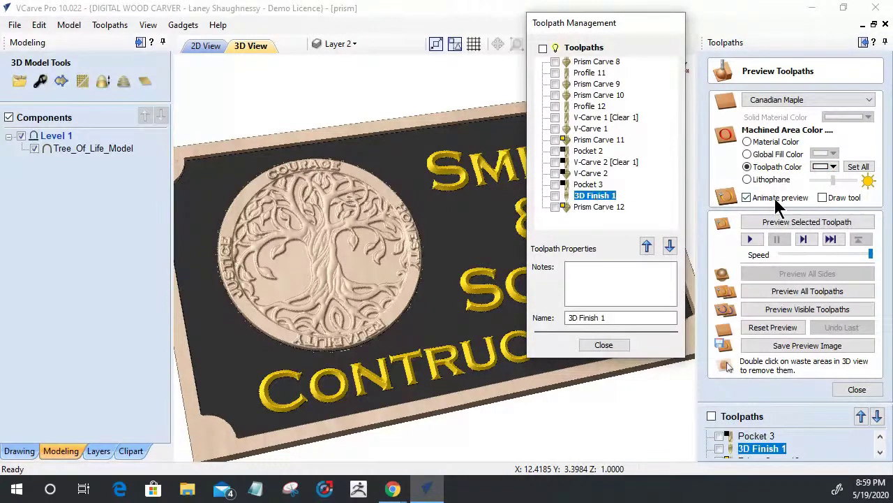
click(825, 166)
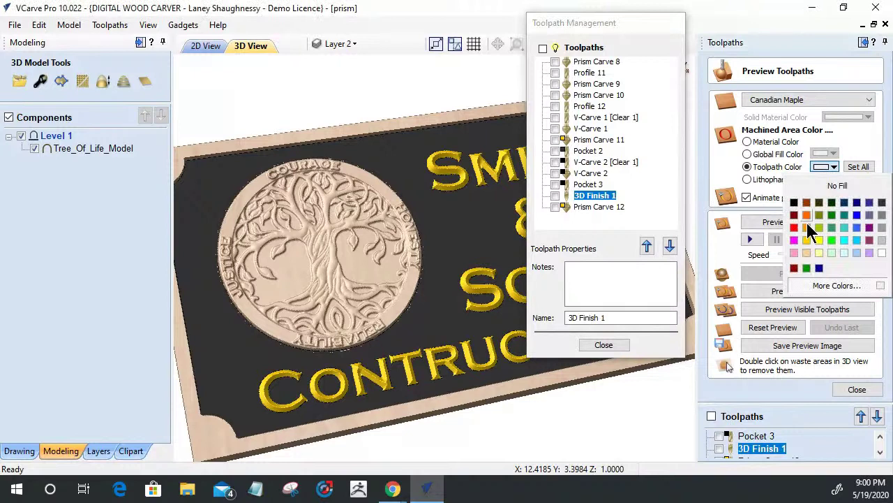
click(807, 239)
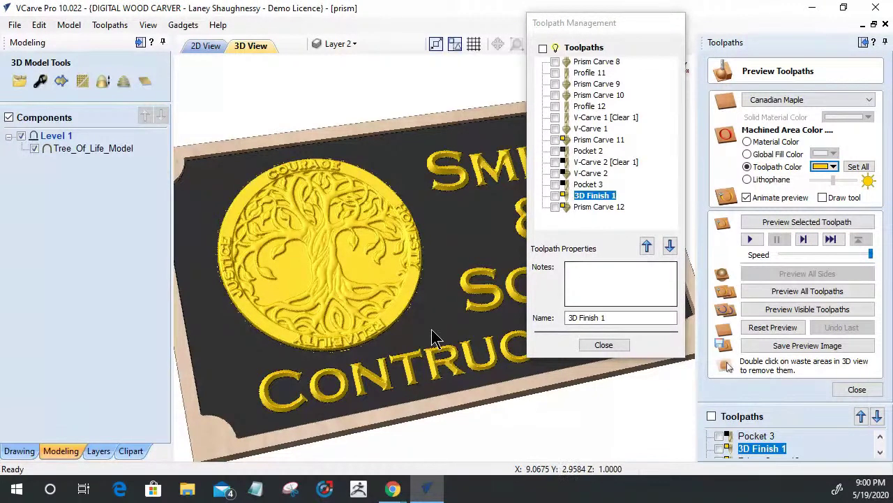
click(592, 343)
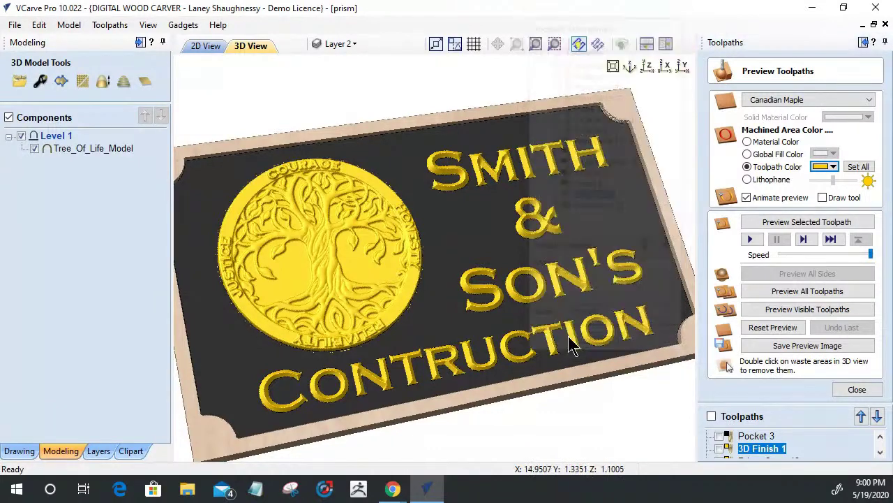
Examine the colored 3D preview of the sign from above, tilted and close up, and return to the 2D layout.
scroll(461, 293, down, 5)
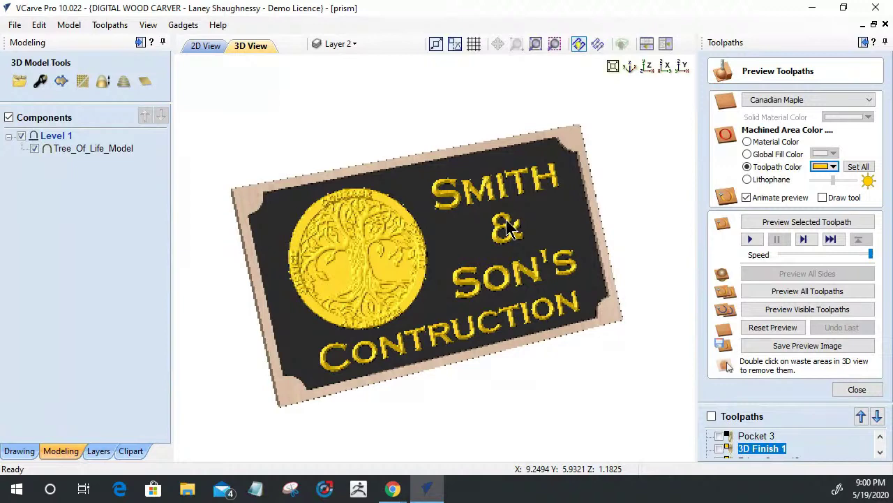
drag(509, 226, 504, 238)
scroll(505, 239, up, 5)
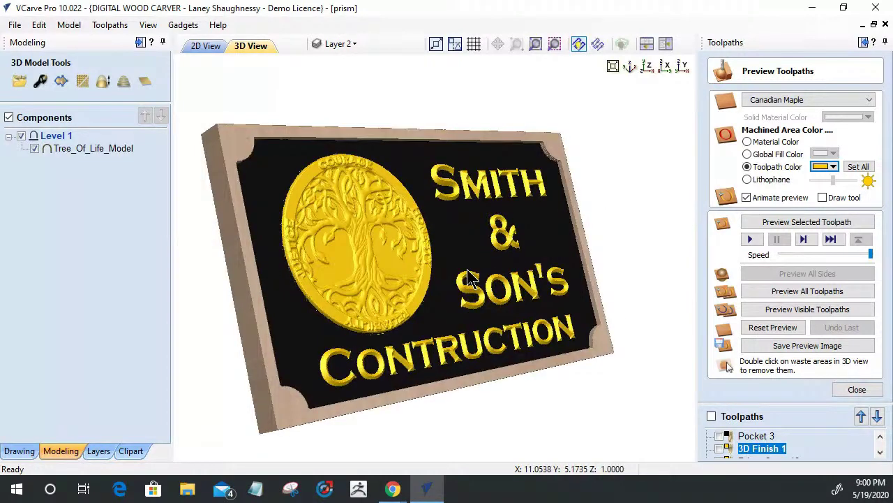
drag(454, 241, 535, 342)
scroll(535, 343, down, 3)
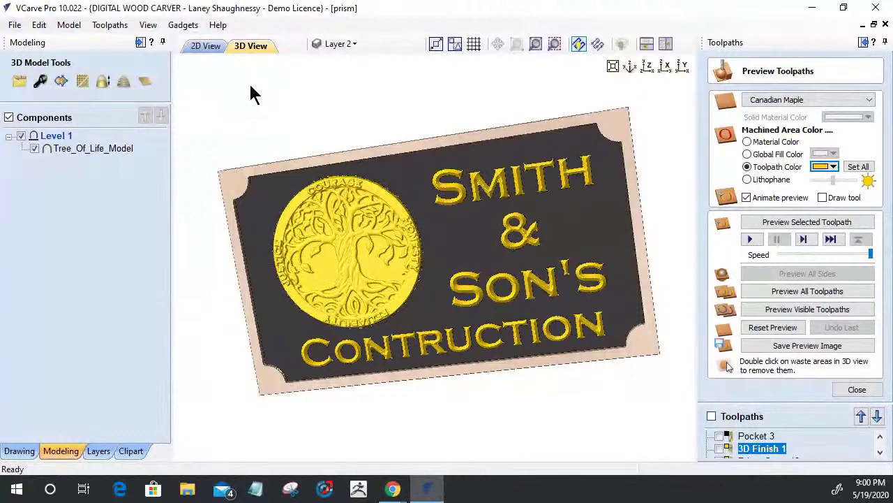
click(647, 67)
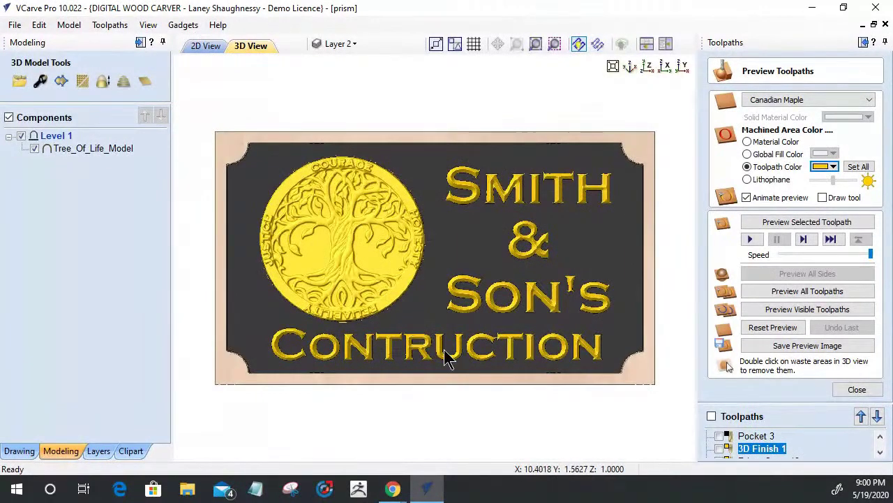
drag(457, 391, 497, 307)
scroll(496, 304, up, 1)
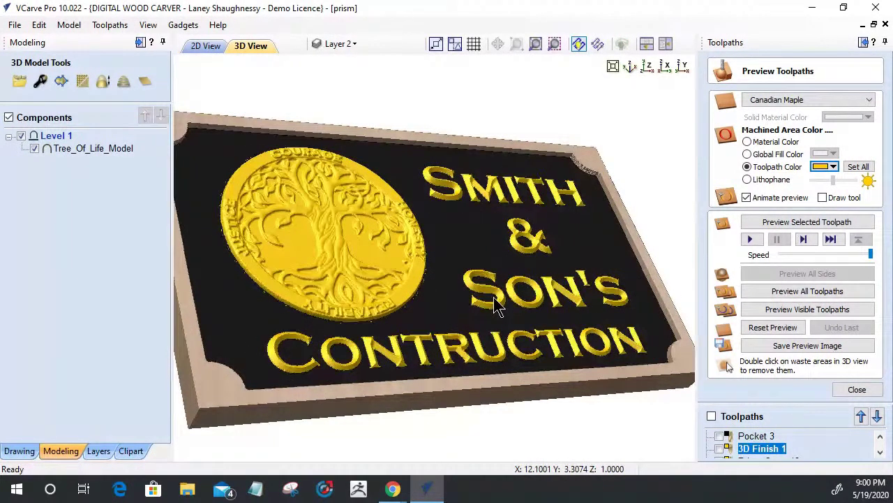
scroll(494, 301, up, 1)
drag(496, 308, 398, 309)
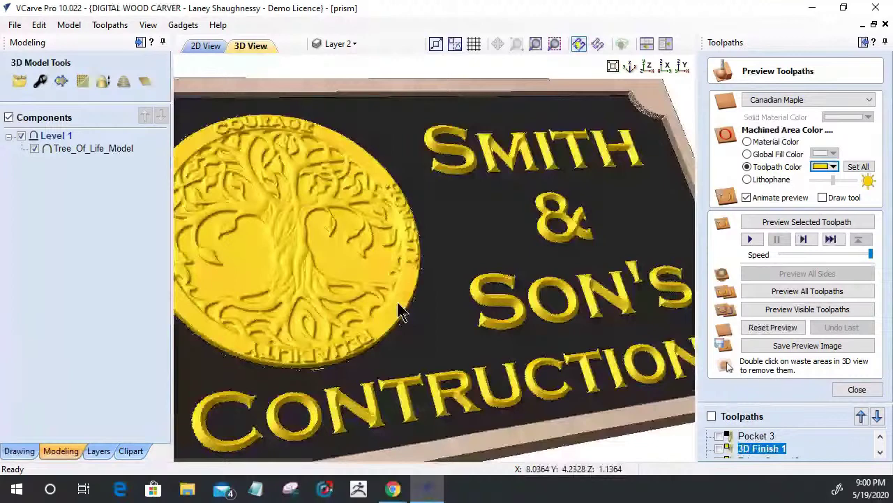
scroll(399, 308, down, 3)
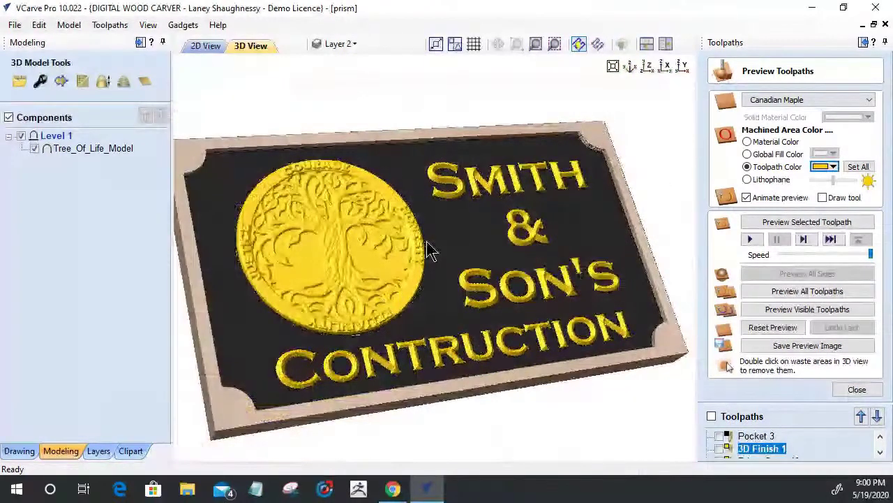
drag(430, 250, 479, 249)
click(647, 65)
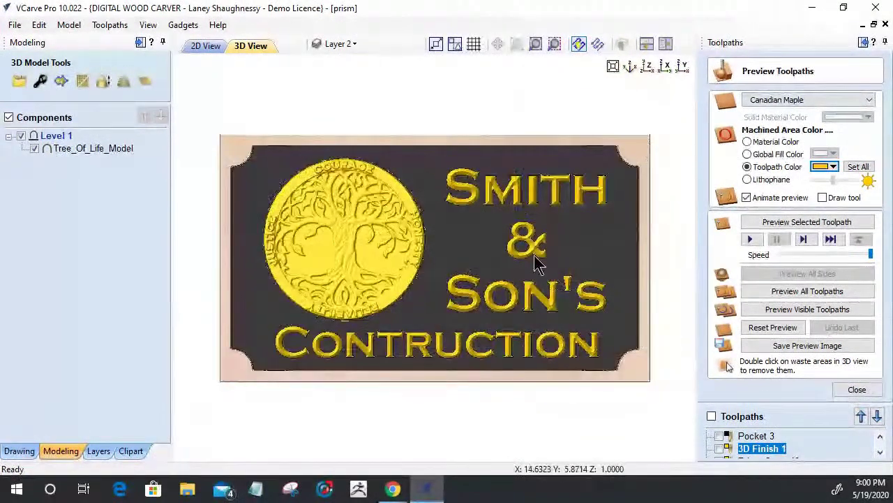
drag(522, 295, 353, 271)
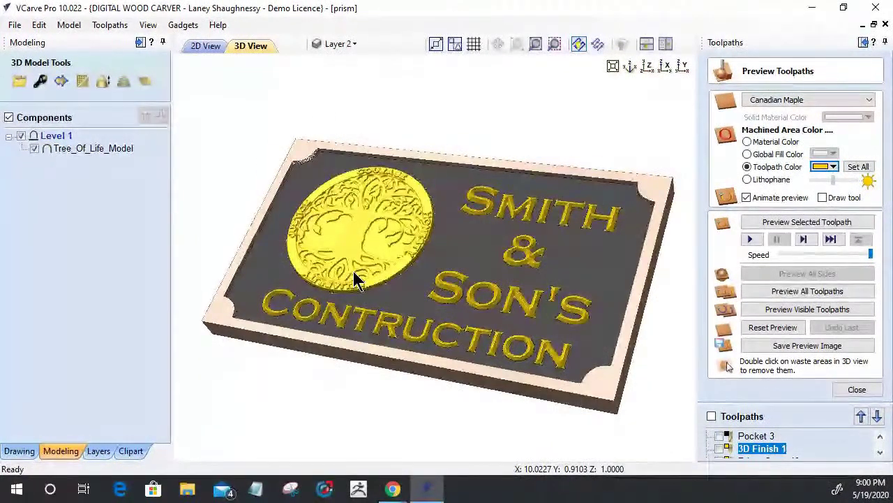
scroll(479, 318, up, 3)
drag(480, 295, 469, 90)
click(197, 47)
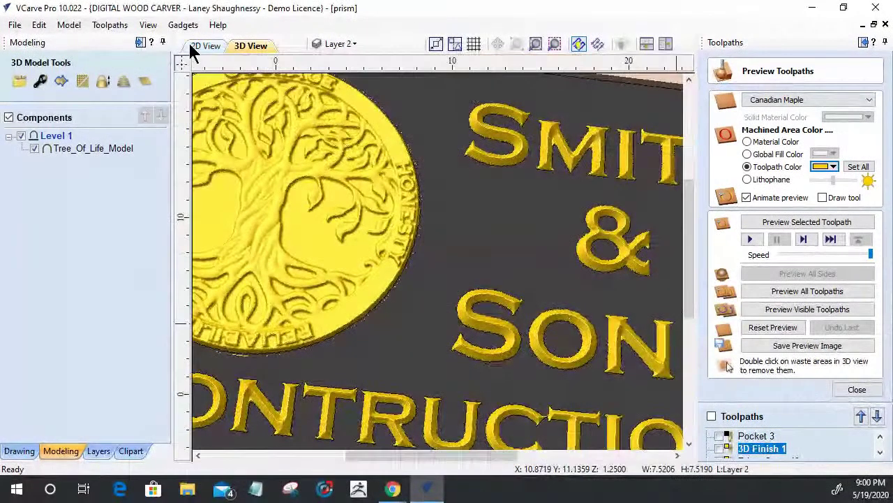
scroll(458, 233, down, 2)
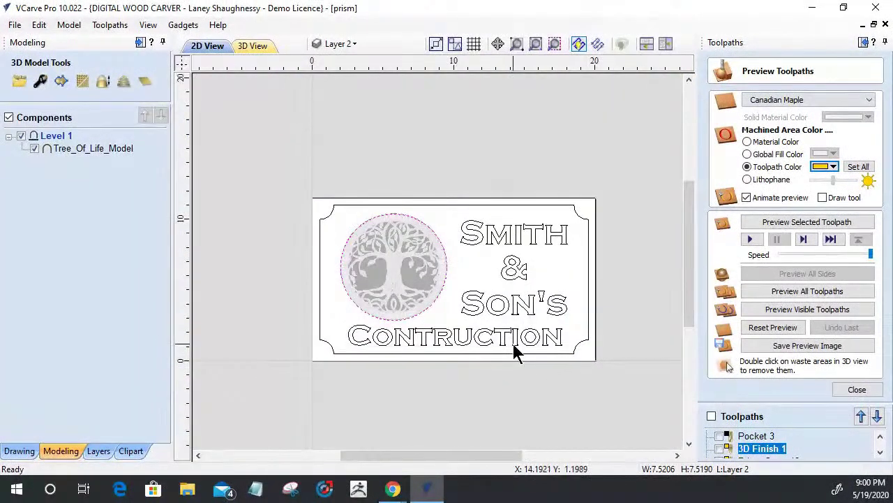
Calculate a V-Carve toolpath for the border, lettering and medallion circle with the V-Bit_0.25_Imported_Imported tool and the 0.125 inch end mill clearance tool.
click(471, 205)
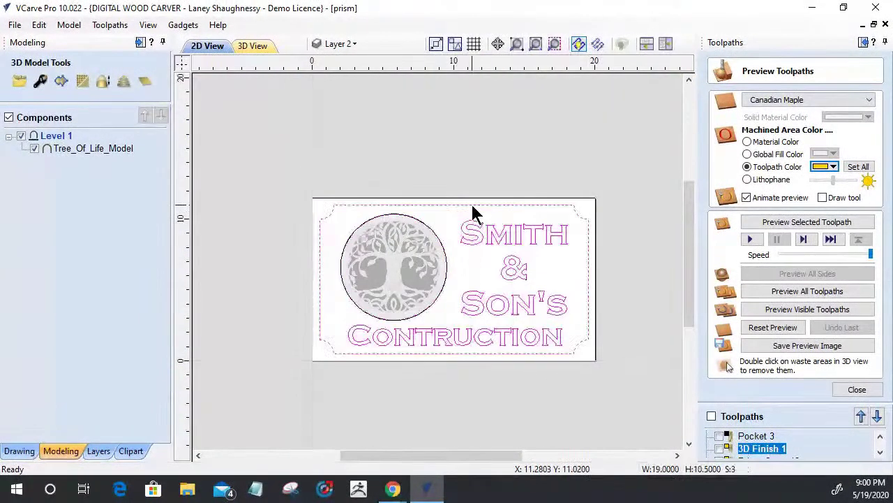
shift+click(447, 269)
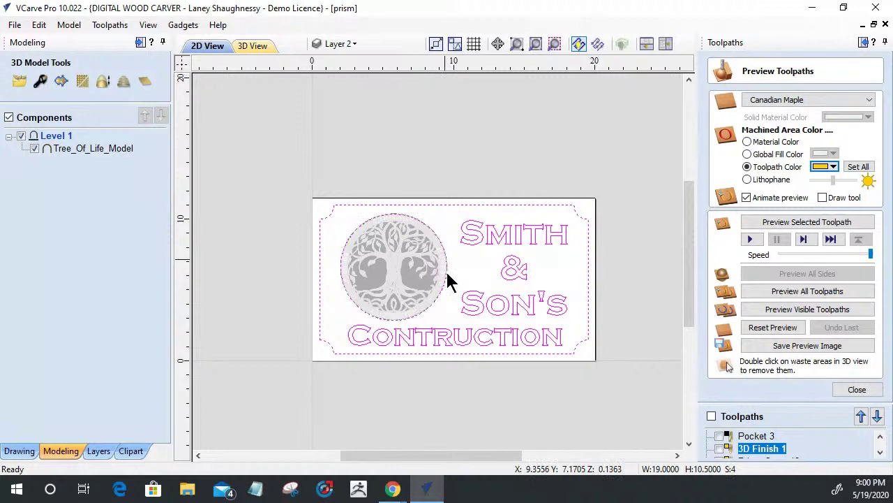
click(852, 390)
click(720, 169)
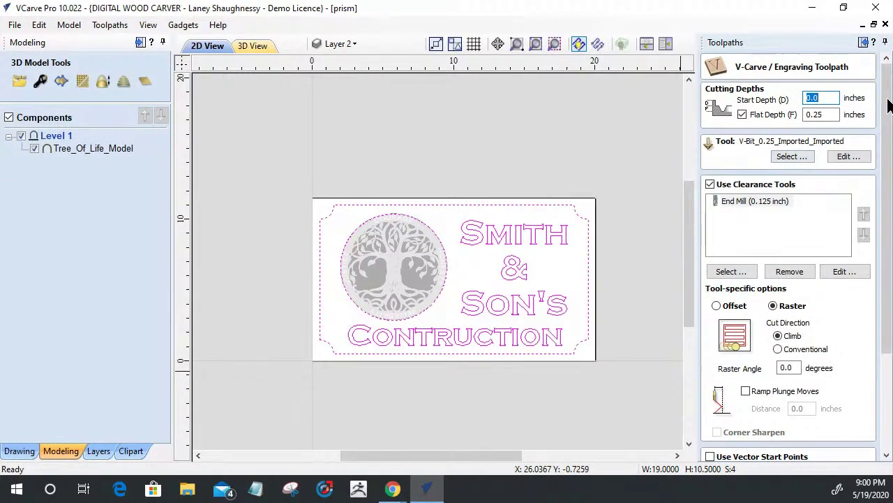
click(782, 156)
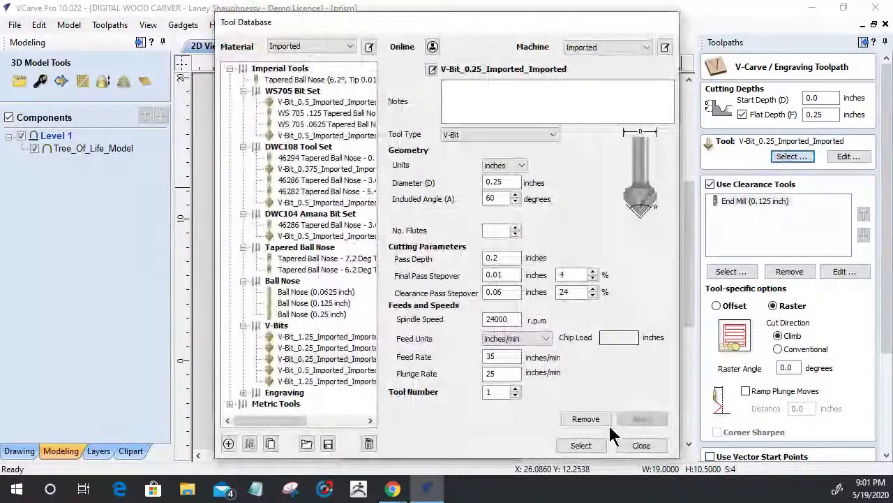
click(583, 442)
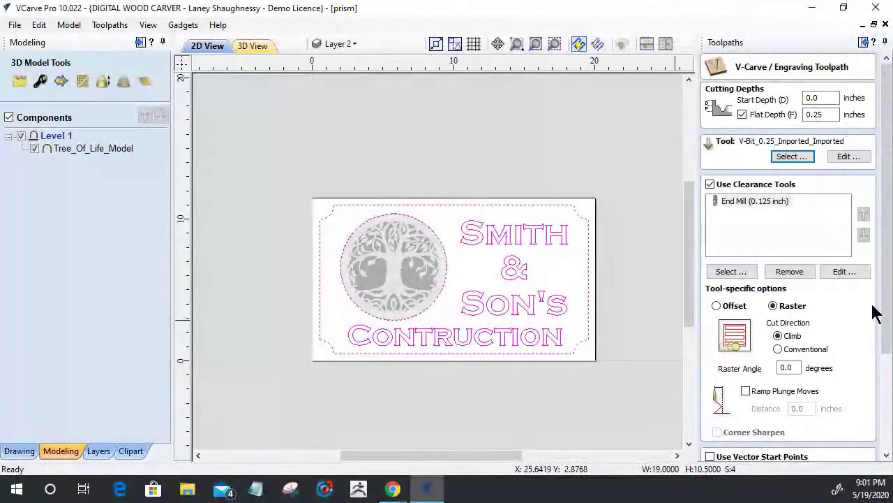
drag(884, 259, 857, 370)
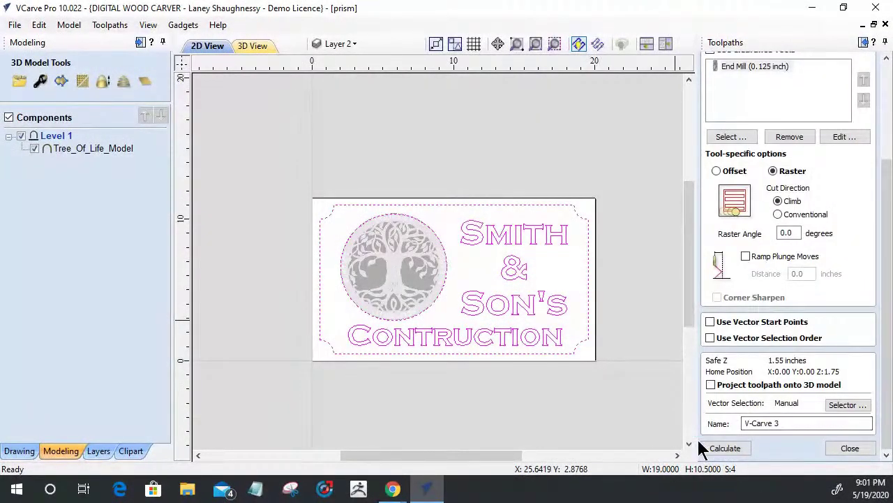
click(715, 453)
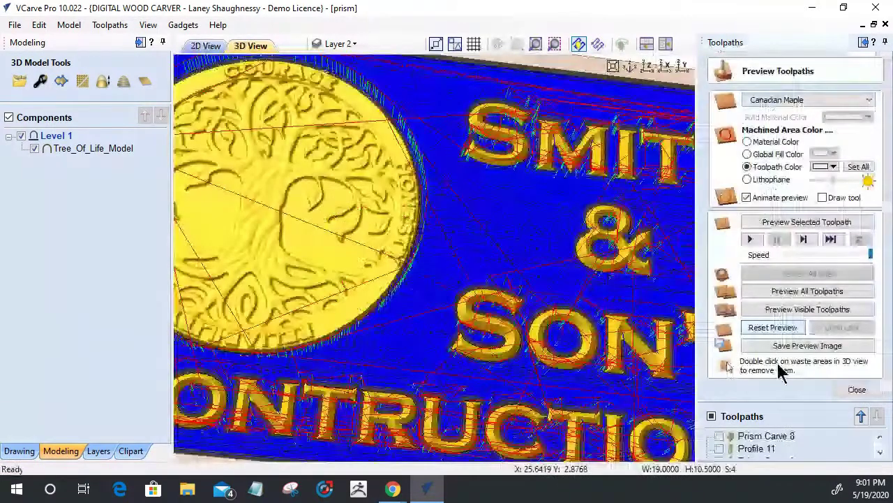
Hide all toolpath lines and examine the gold and black 3D preview of the sign from several tilted angles.
click(707, 418)
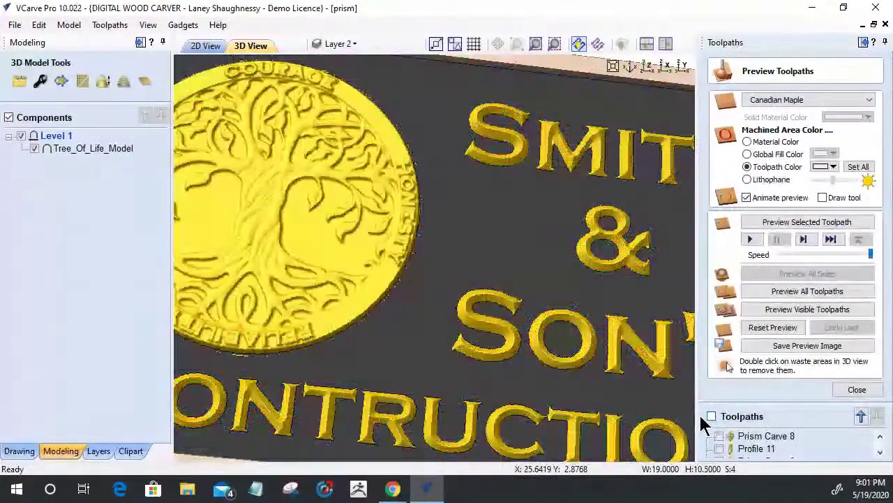
scroll(450, 268, down, 5)
drag(455, 358, 431, 417)
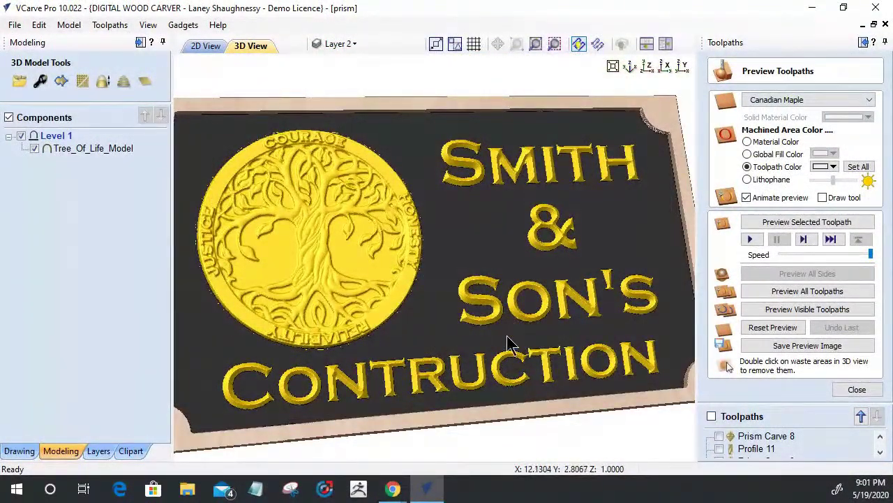
scroll(506, 335, up, 2)
scroll(511, 275, down, 3)
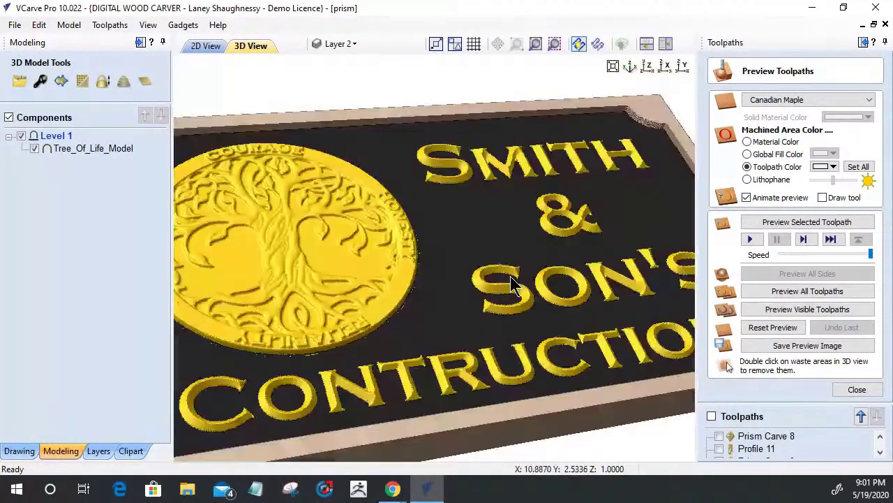
drag(511, 275, 358, 412)
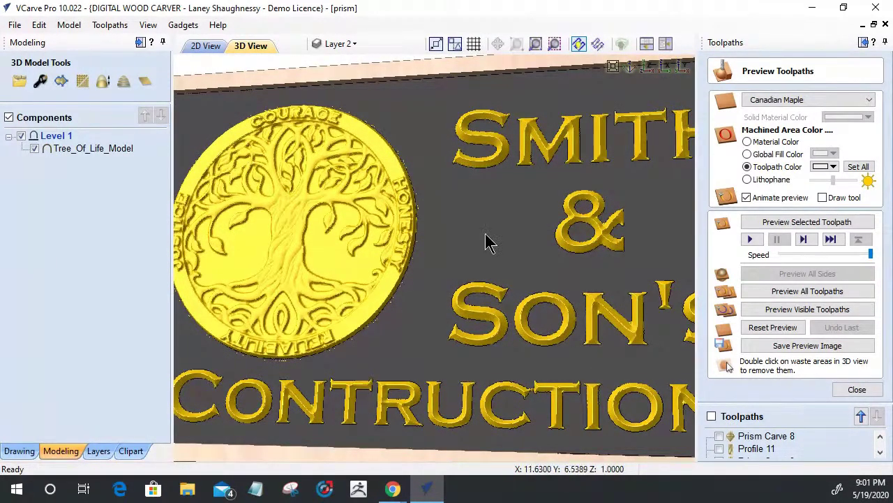
drag(473, 265, 468, 281)
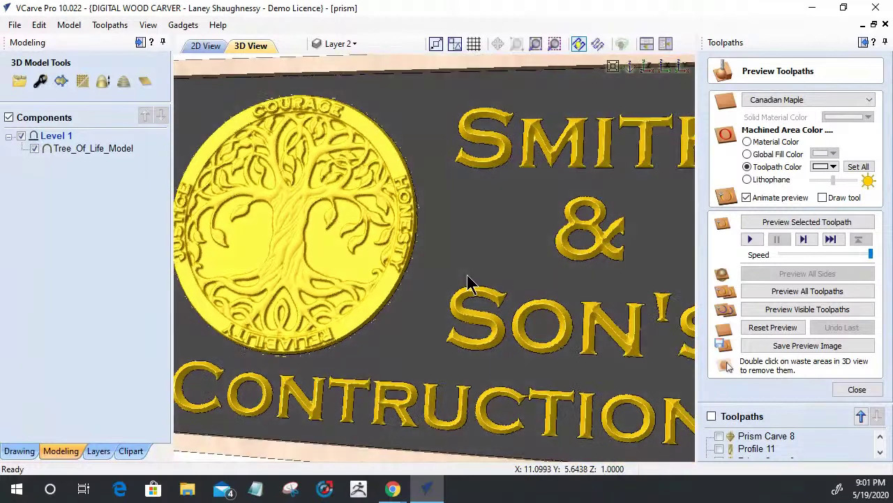
Reset the preview and simulate only the V-Carve 3 [Clear 1], V-Carve 3 and 3D Finish 1 toolpaths on the blank board.
click(754, 332)
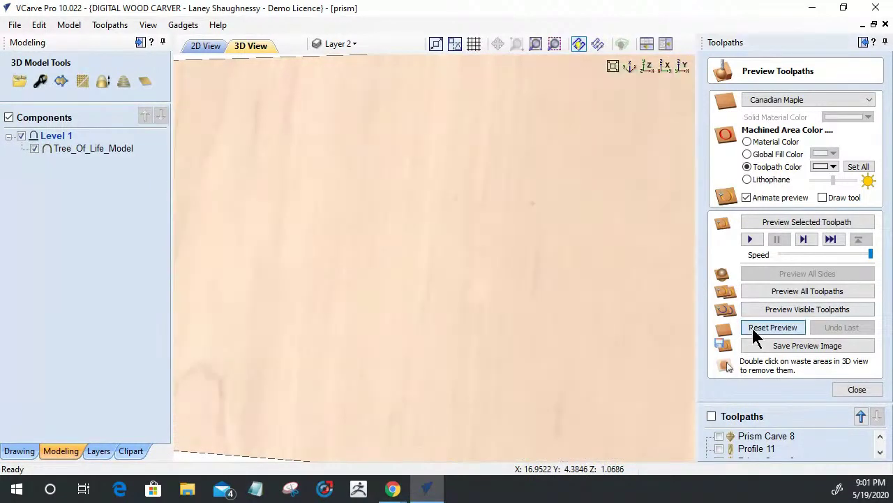
double_click(749, 419)
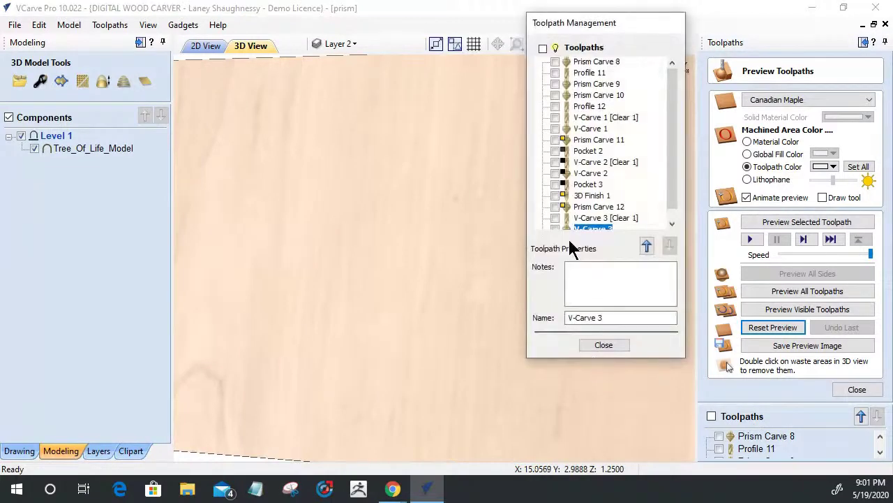
click(556, 218)
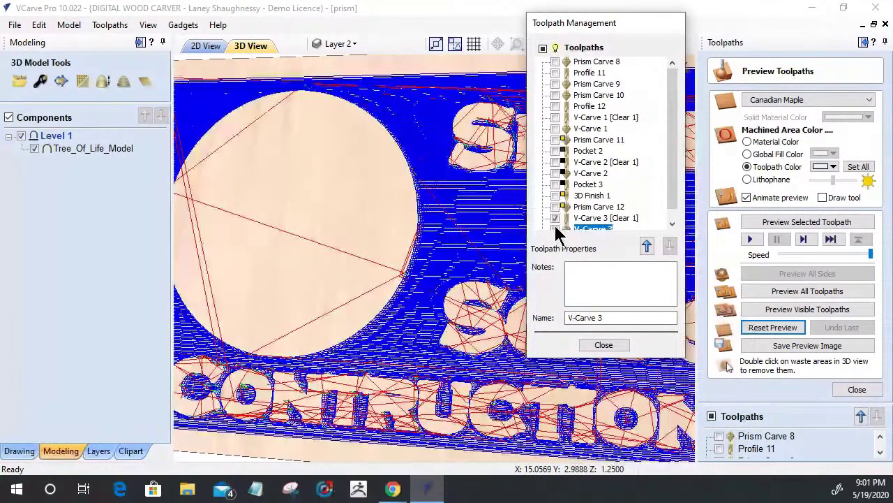
click(556, 218)
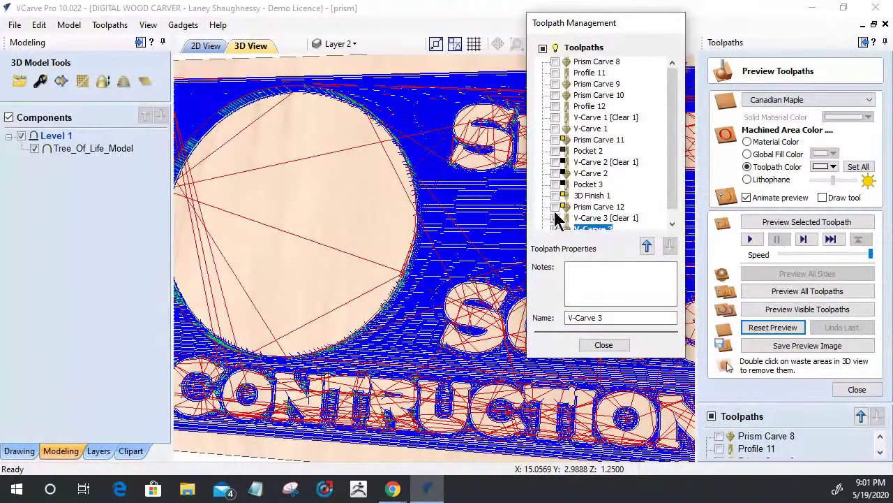
click(556, 218)
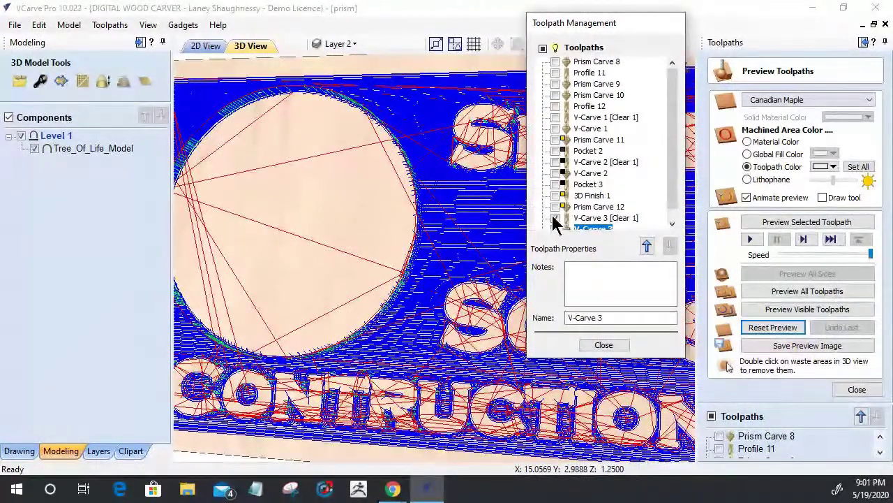
scroll(555, 218, down, 1)
click(555, 218)
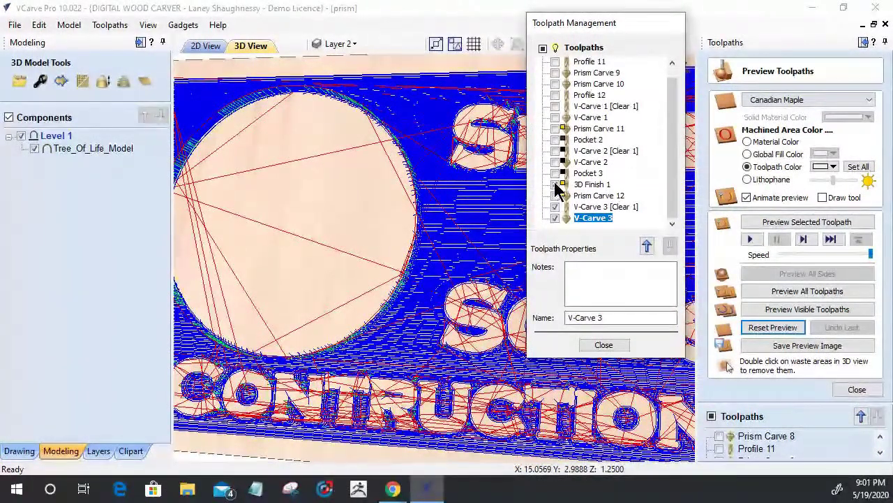
click(604, 345)
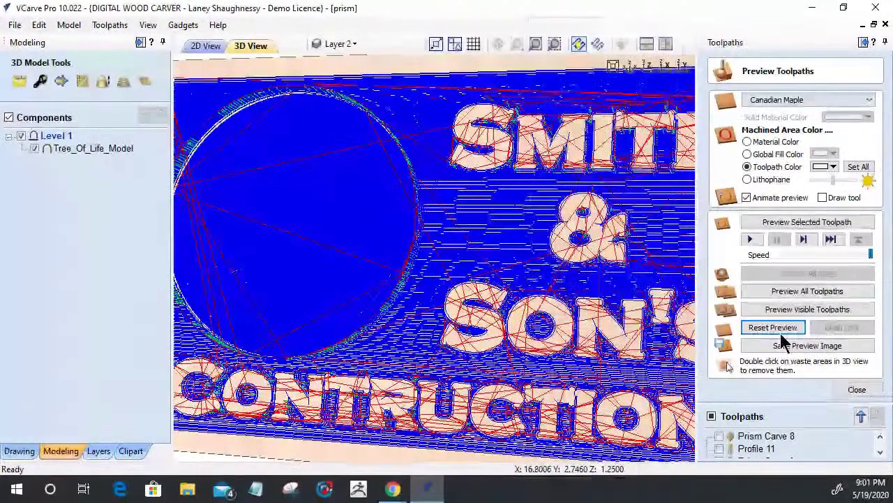
click(787, 311)
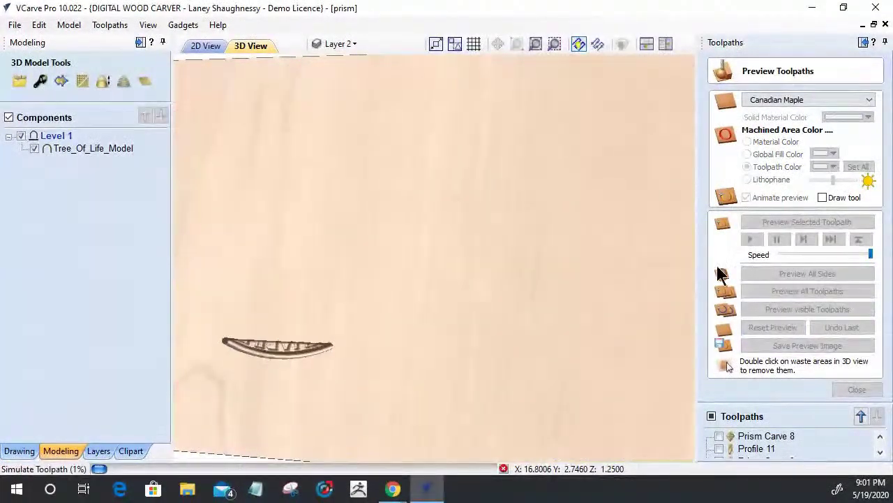
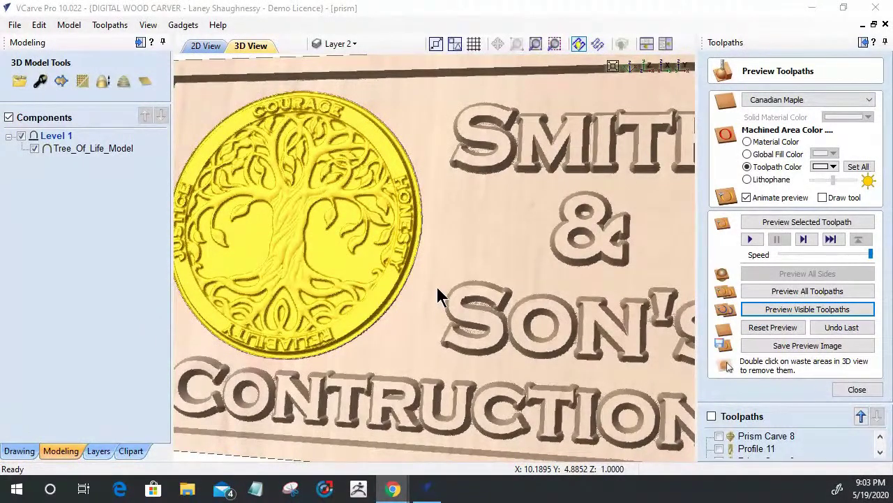
drag(435, 193, 467, 263)
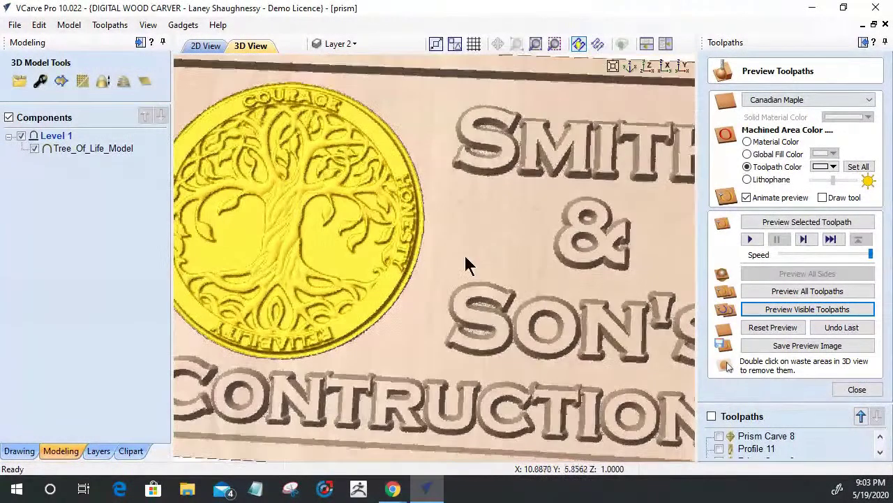
scroll(467, 290, down, 4)
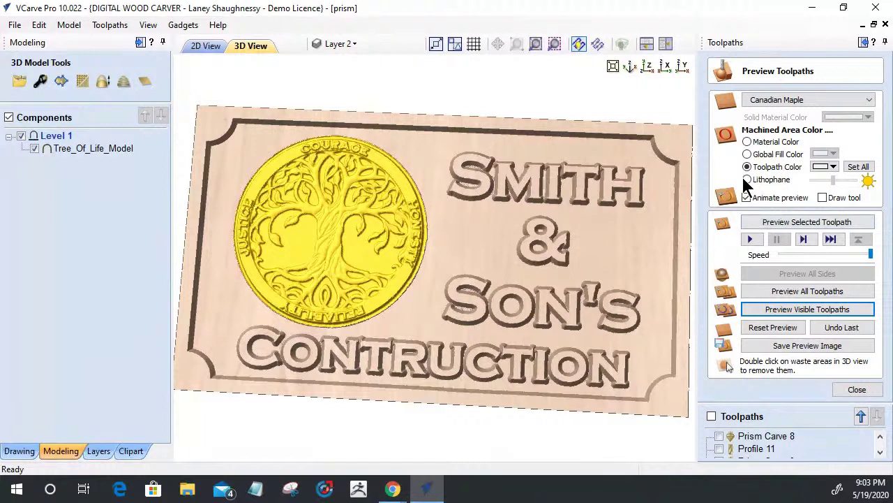
Clear the simulated carving and rerun the preview with 3D Finish 1, V-Carve 3 [Clear 1] and V-Carve 3 visible.
click(772, 330)
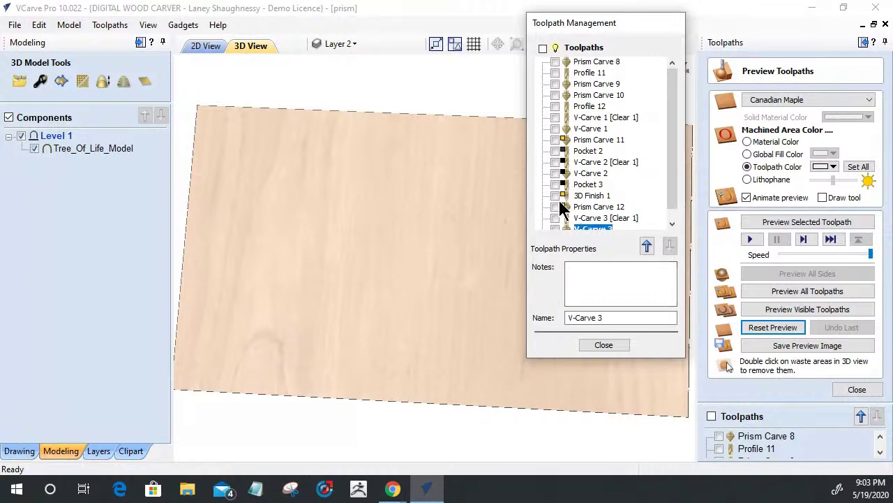
click(555, 185)
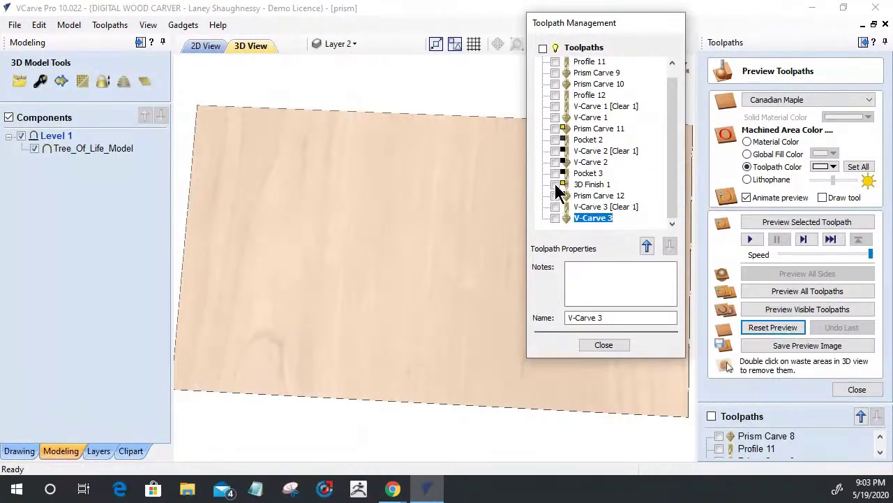
click(556, 207)
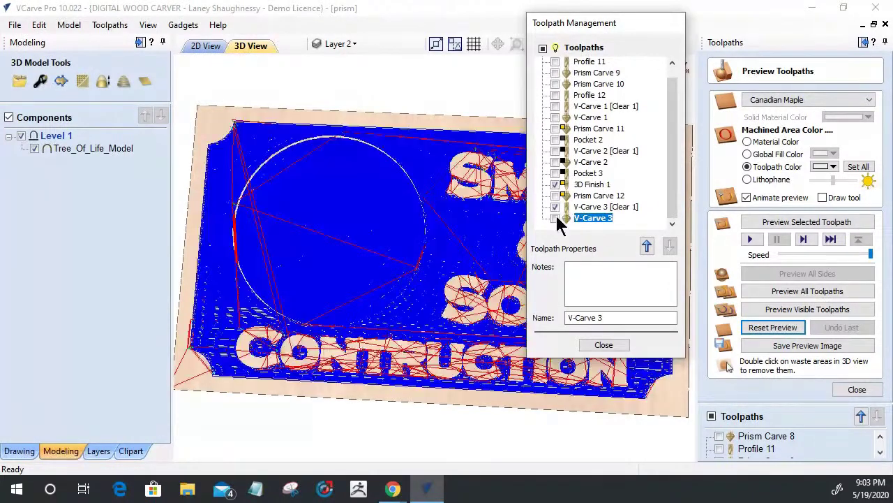
click(556, 218)
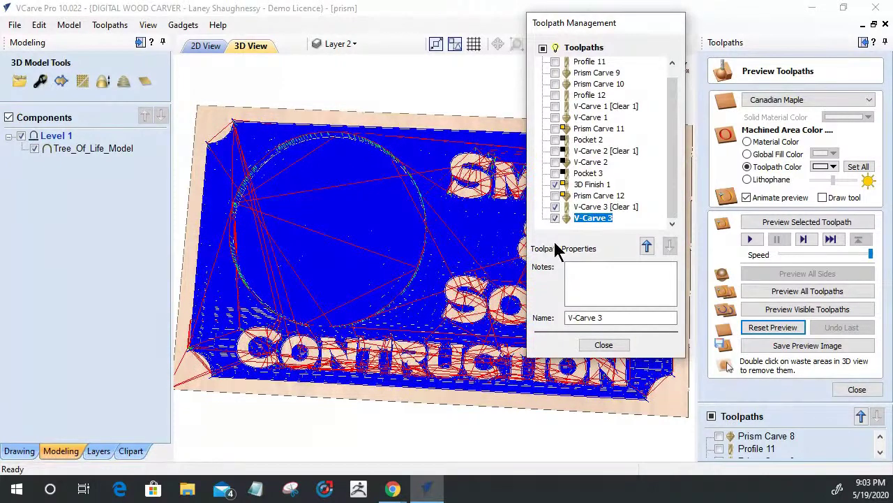
click(604, 345)
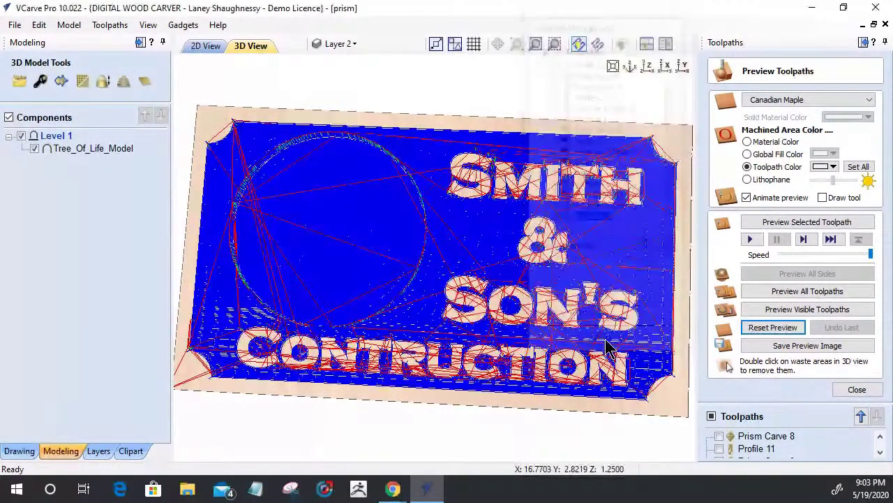
click(778, 312)
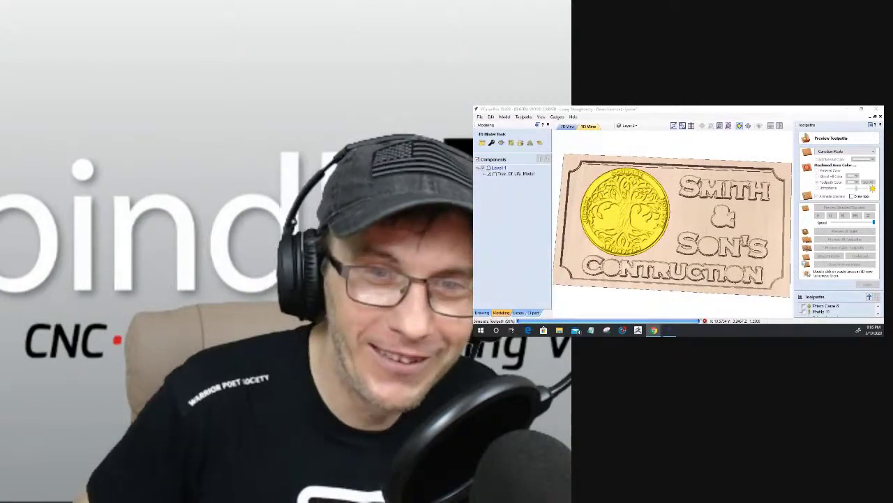
click(850, 248)
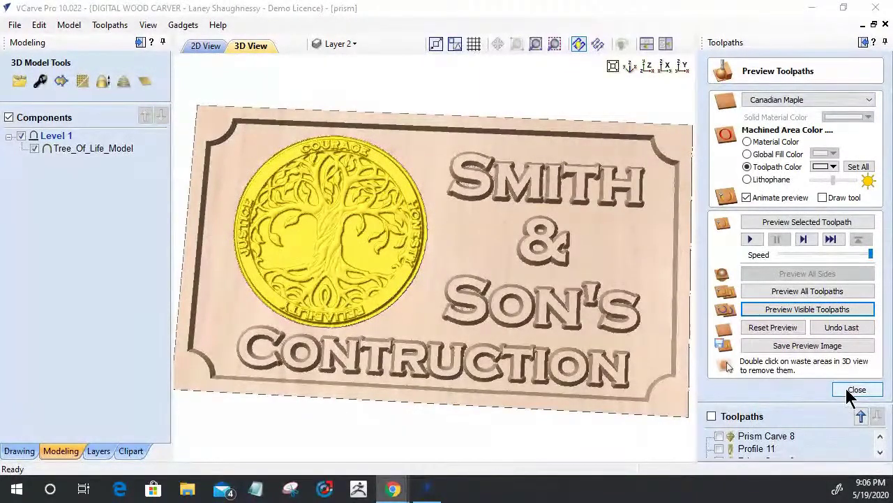
Open the toolpath manager and set the V-Carve 3 [Clear 1] toolpath color to black.
click(746, 416)
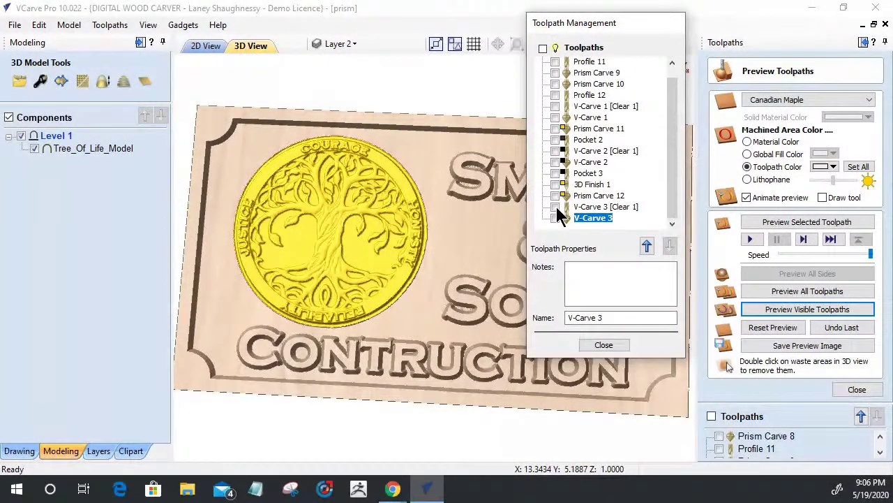
click(576, 208)
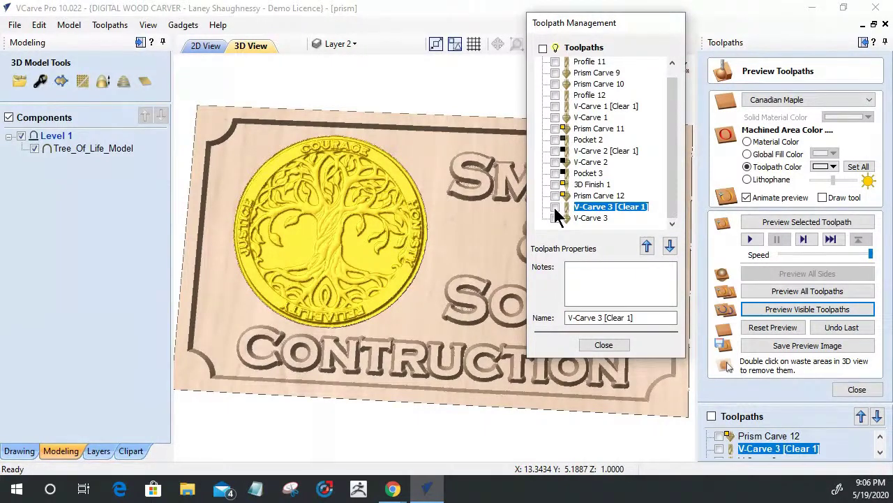
click(555, 206)
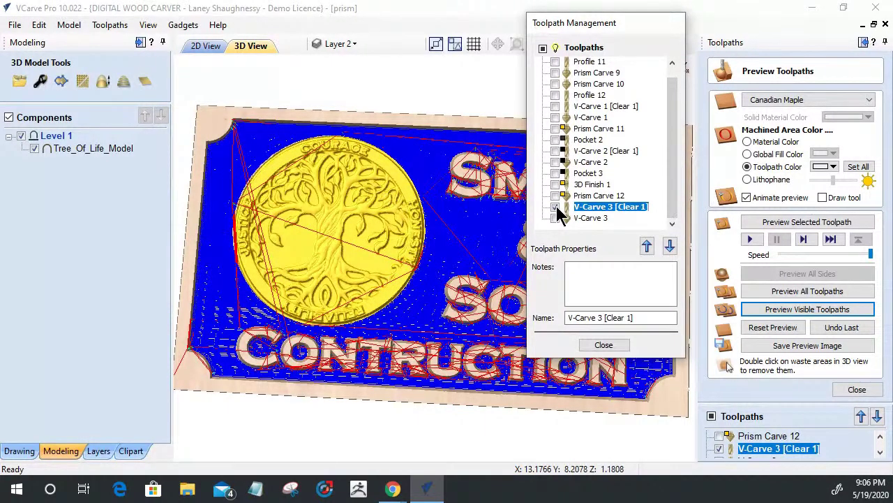
click(555, 207)
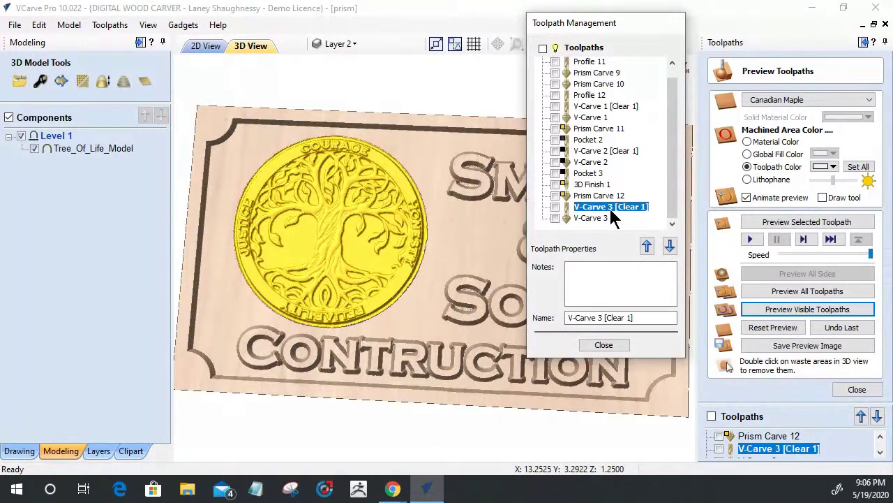
click(832, 167)
click(796, 205)
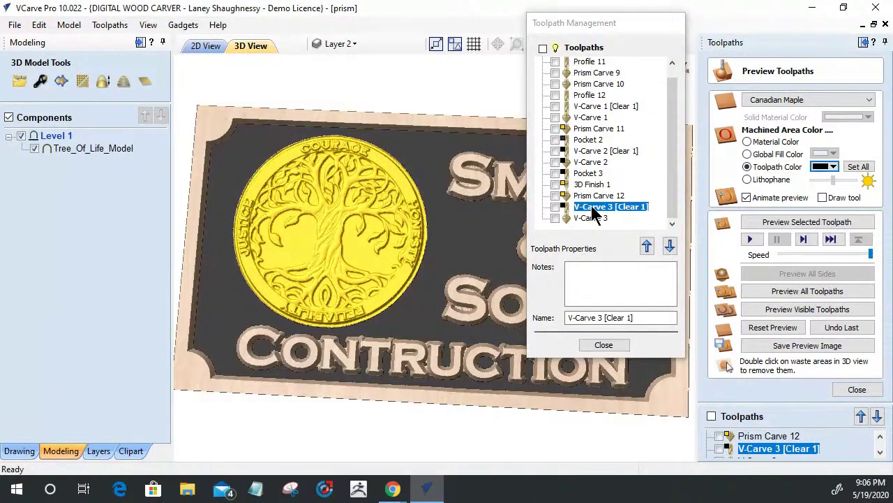
Set the V-Carve 3 toolpath color to black.
click(591, 218)
click(827, 167)
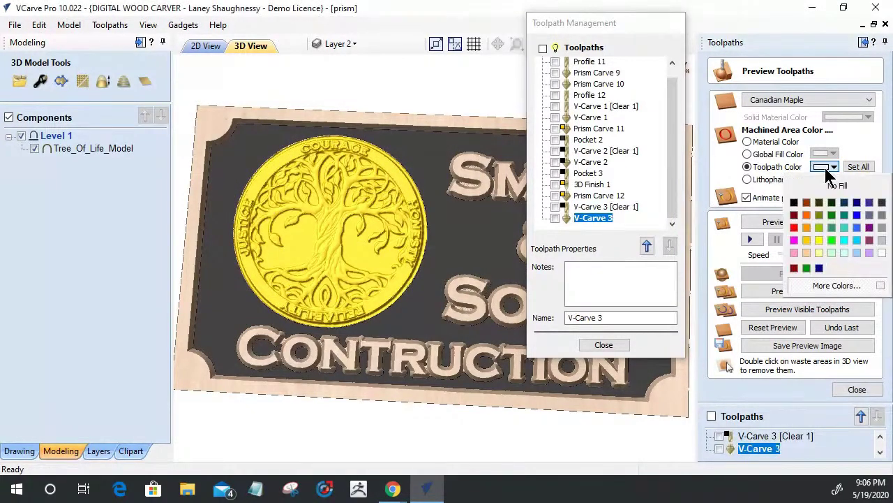
click(793, 202)
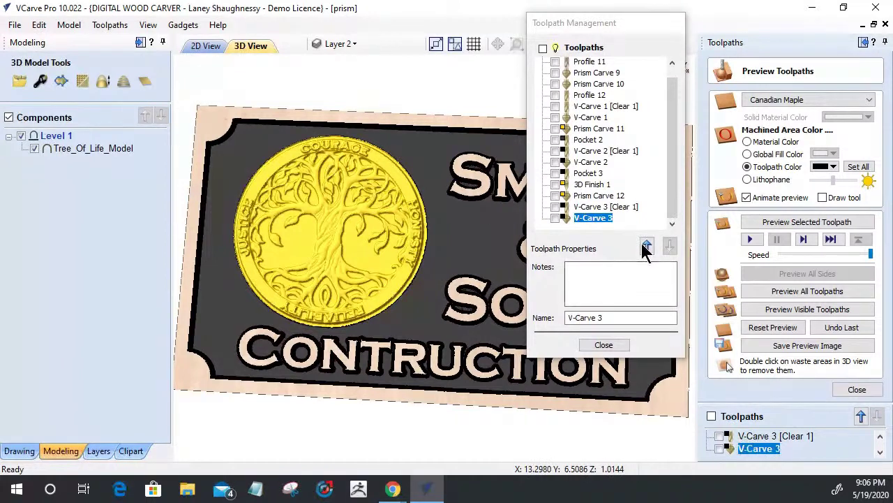
Set the Prism Carve 12 and 3D Finish 1 toolpath colors to No Fill and close the toolpath manager.
click(590, 196)
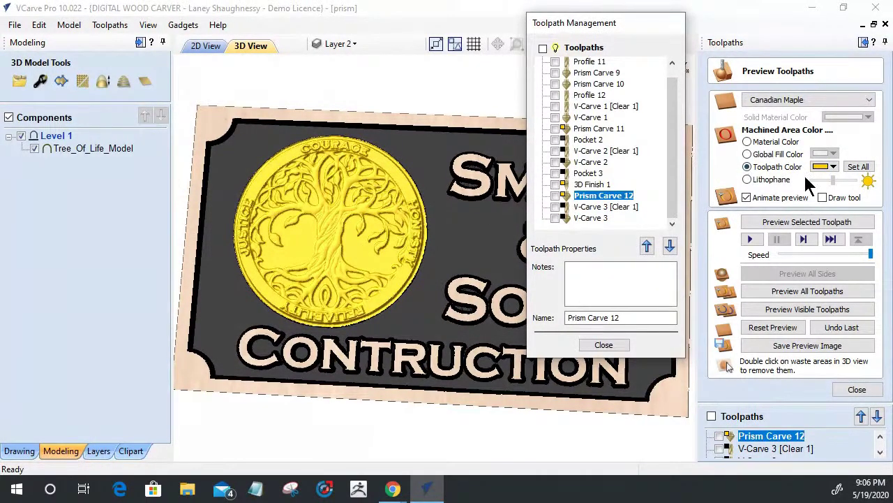
click(833, 166)
click(840, 184)
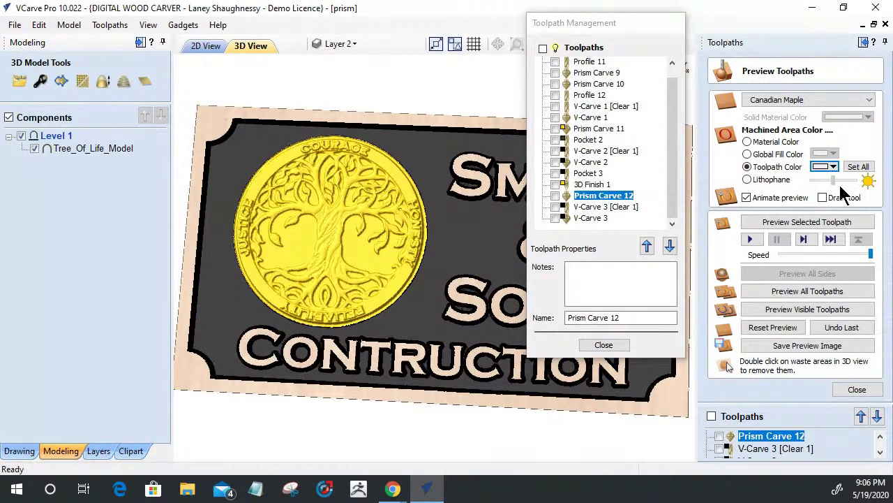
click(584, 193)
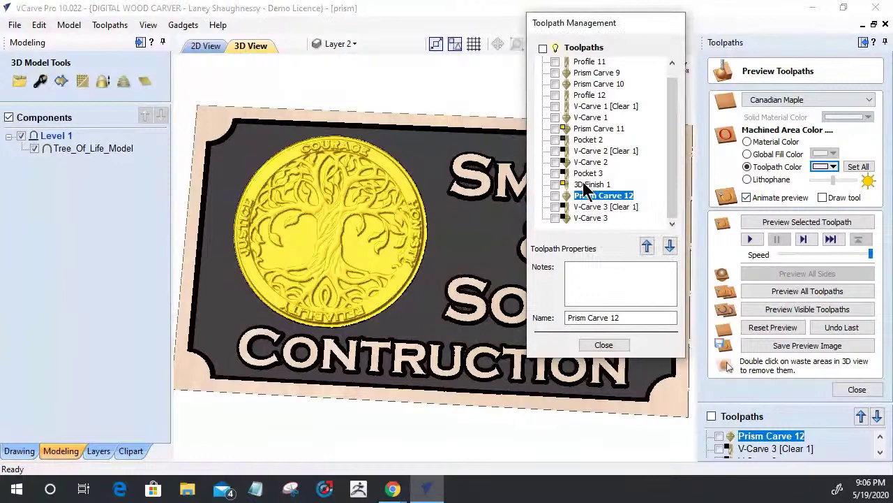
click(587, 184)
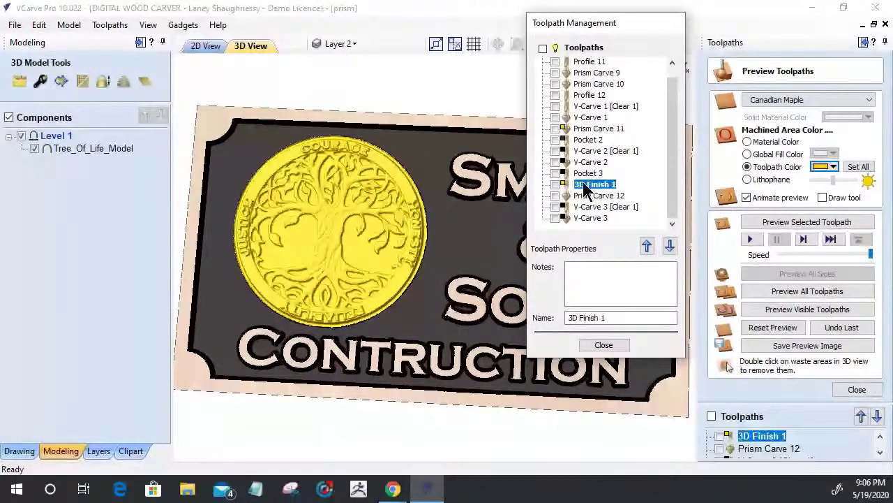
click(833, 167)
click(824, 186)
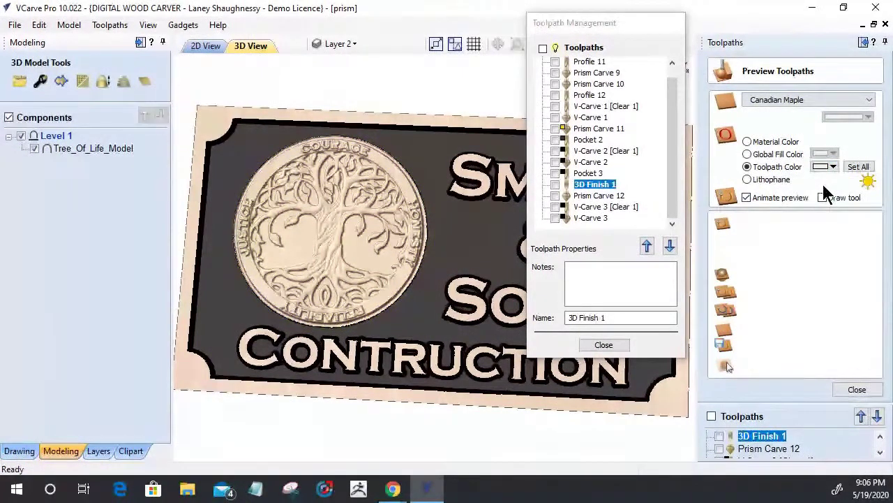
click(601, 344)
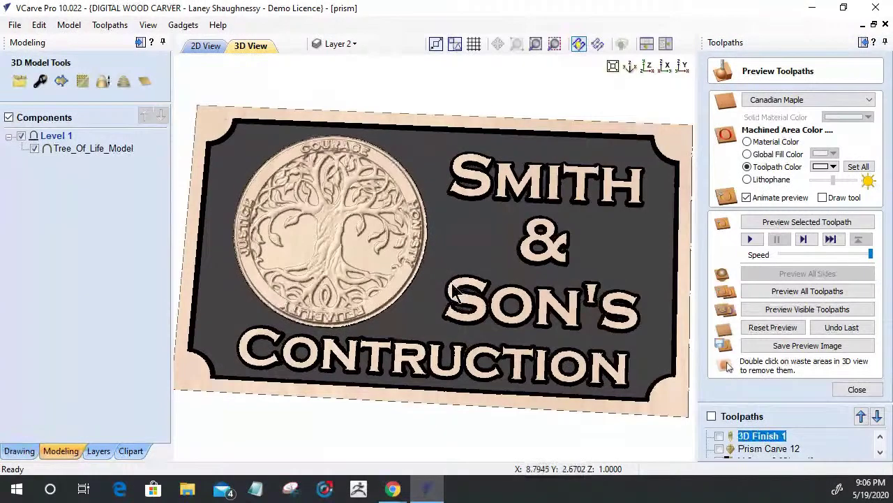
Show the machined areas in the material color and examine the V-carved sign from several tilted angles.
drag(454, 292, 455, 339)
scroll(456, 339, up, 3)
drag(468, 273, 482, 174)
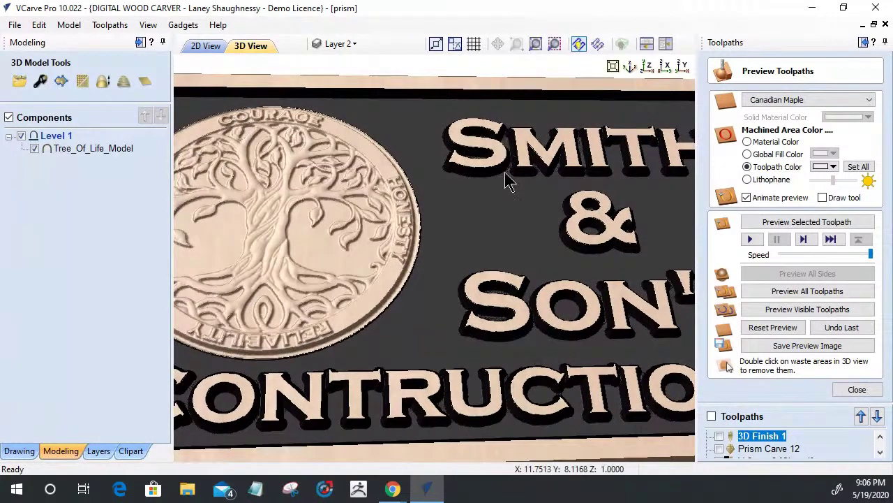
drag(509, 255, 466, 281)
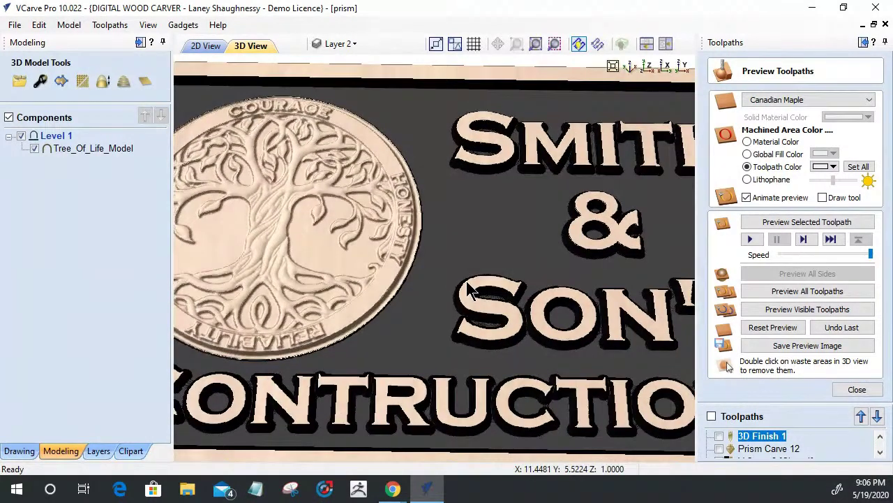
click(747, 141)
drag(511, 236, 383, 269)
scroll(383, 273, down, 3)
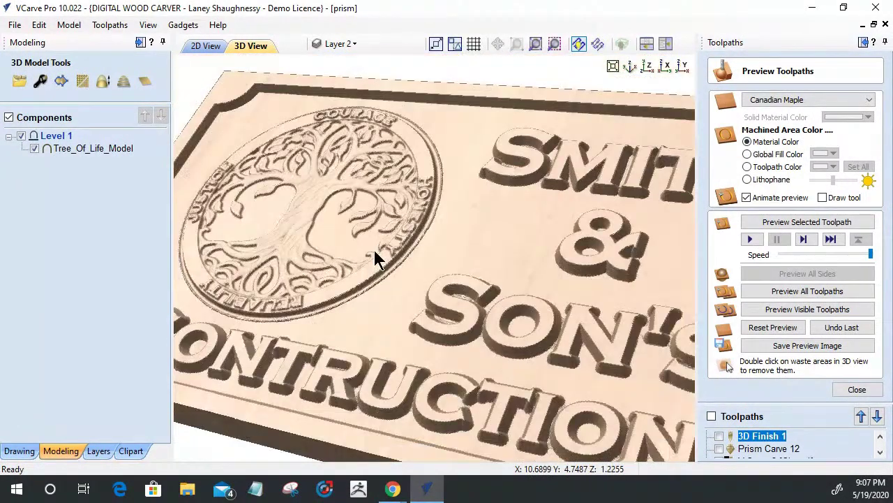
scroll(433, 234, up, 3)
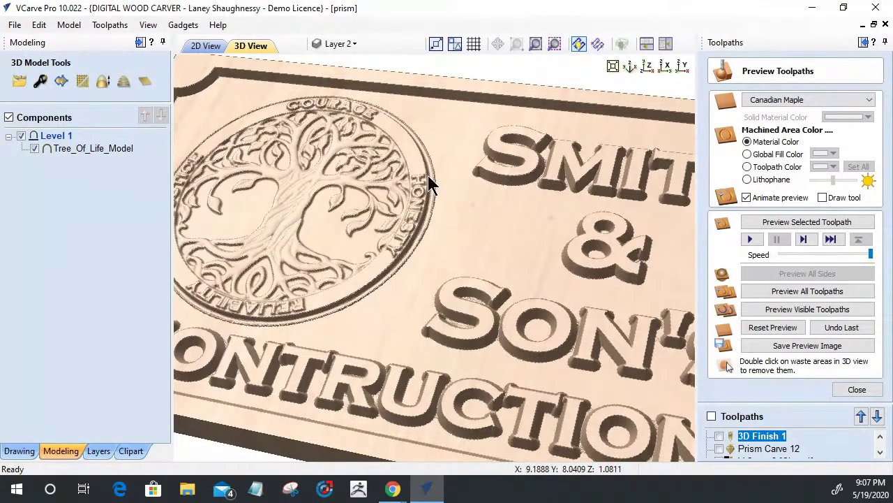
drag(457, 227, 405, 174)
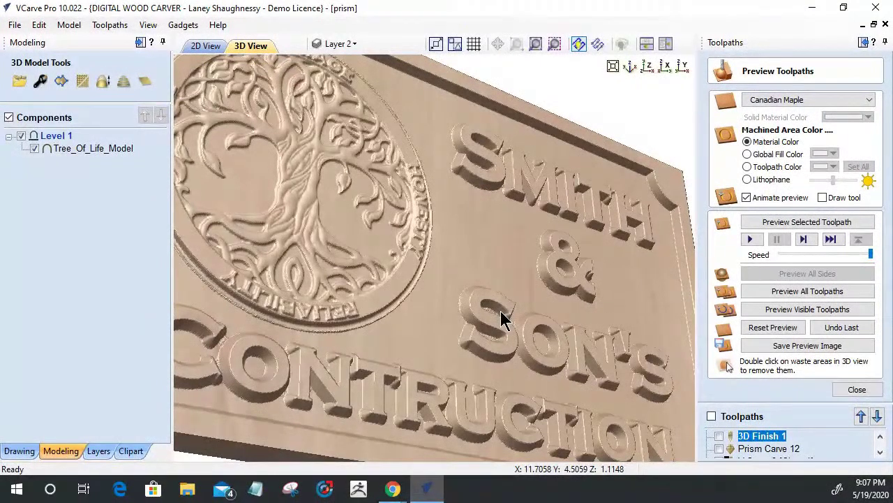
scroll(499, 314, down, 5)
drag(352, 322, 320, 379)
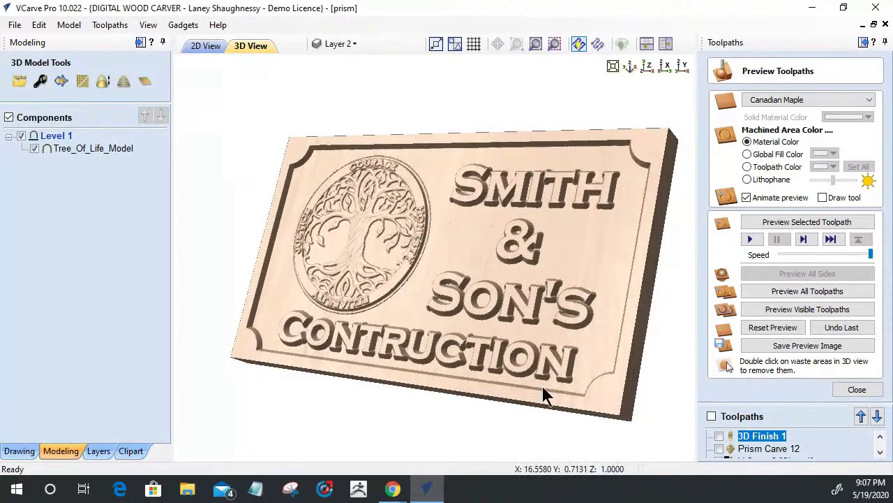
drag(642, 394, 387, 239)
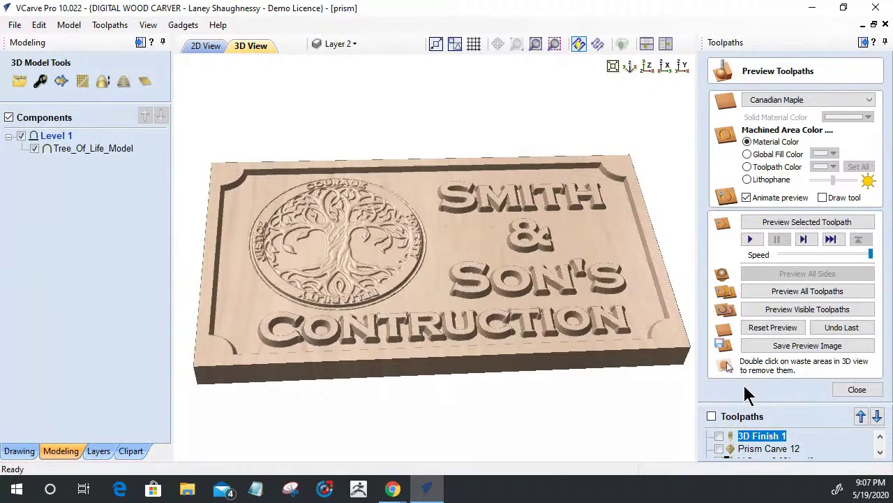
Reset the preview and simulate only the Pocket 3, 3D Finish 1 and Prism Carve 12 toolpaths.
click(771, 326)
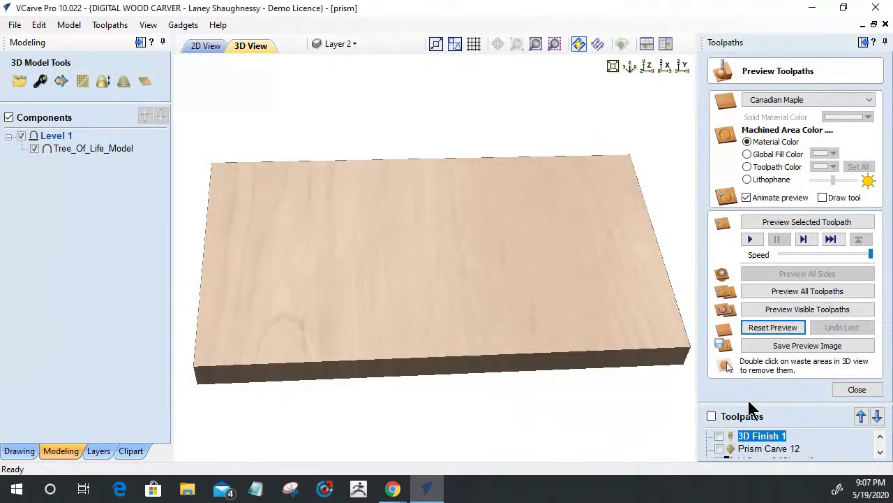
click(743, 415)
click(555, 206)
click(555, 185)
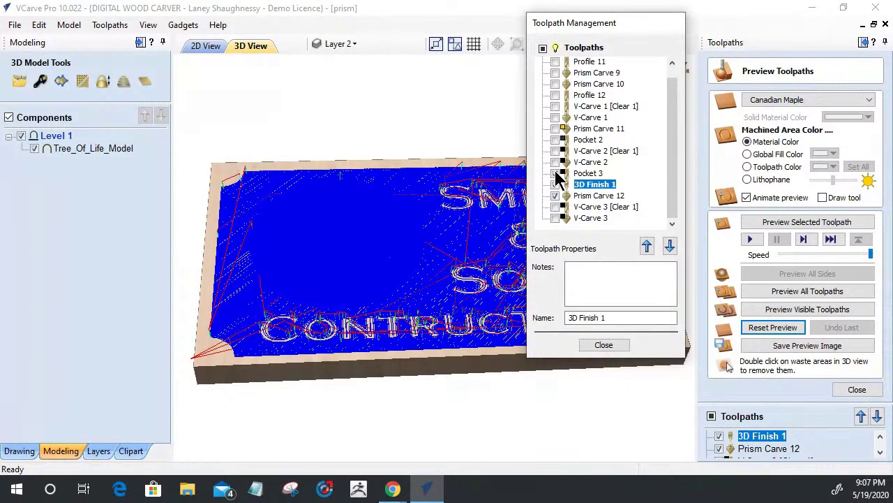
click(555, 173)
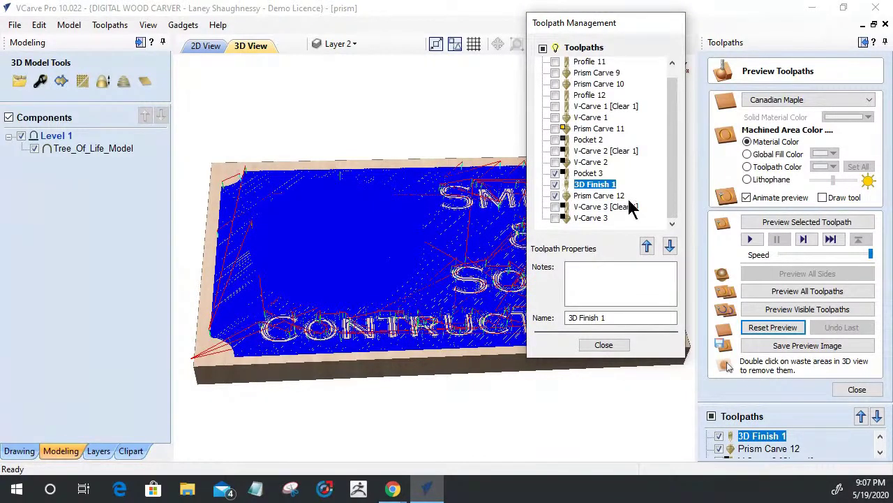
click(604, 345)
click(779, 311)
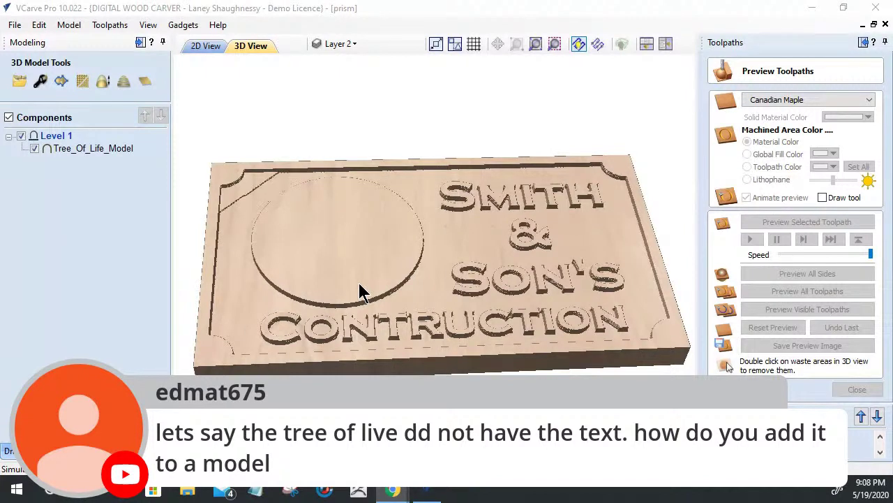
click(807, 308)
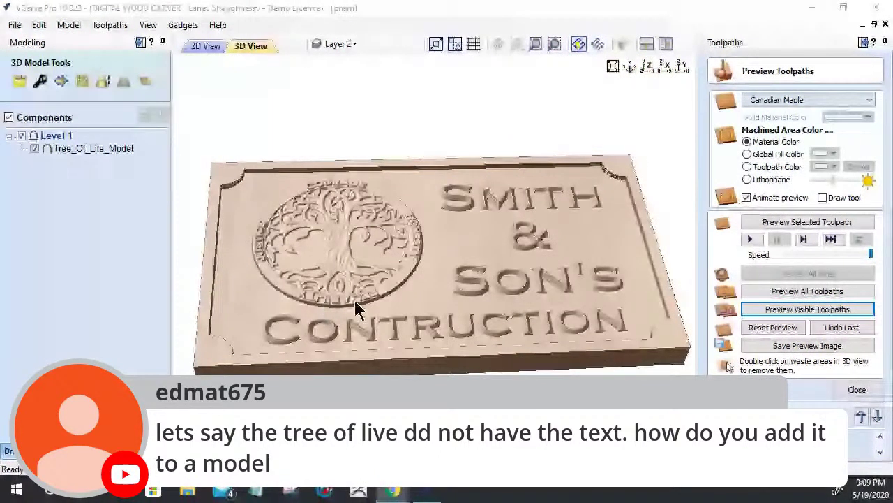
Examine the prism-carved lettering up close, hide all toolpaths and close the toolpath preview.
scroll(356, 307, down, 3)
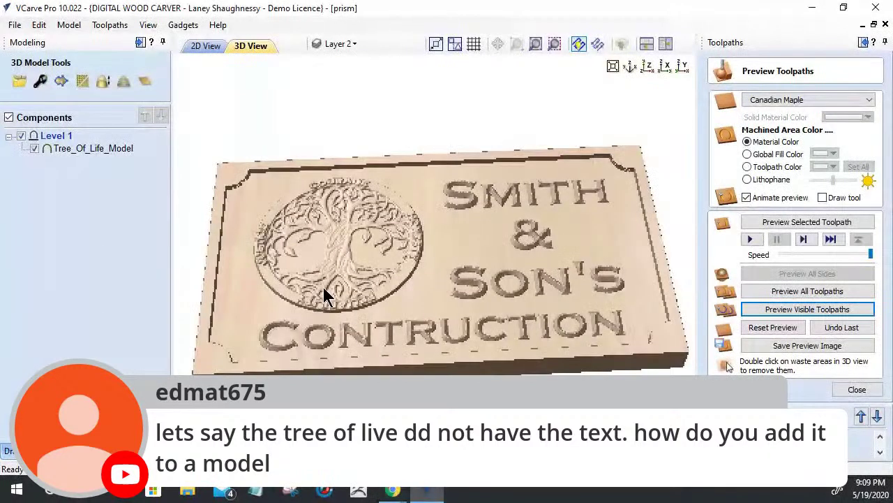
drag(444, 337, 474, 285)
scroll(475, 293, up, 4)
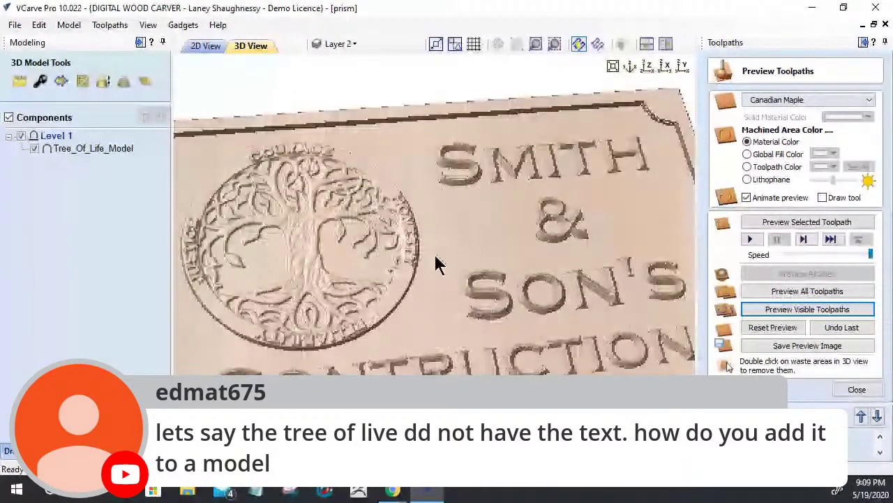
drag(414, 293, 352, 285)
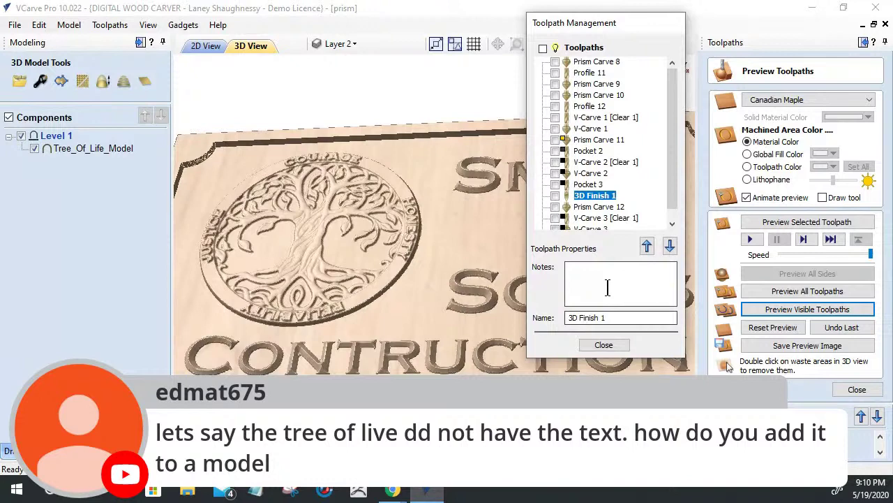
click(603, 344)
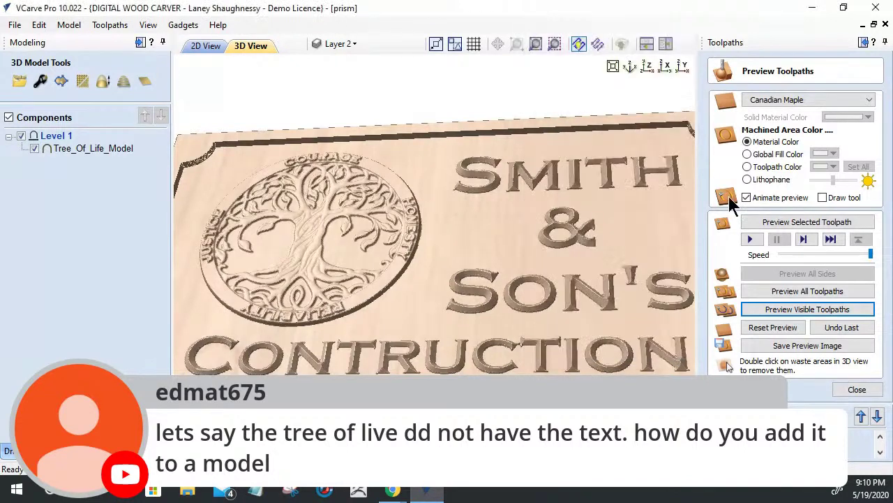
click(857, 390)
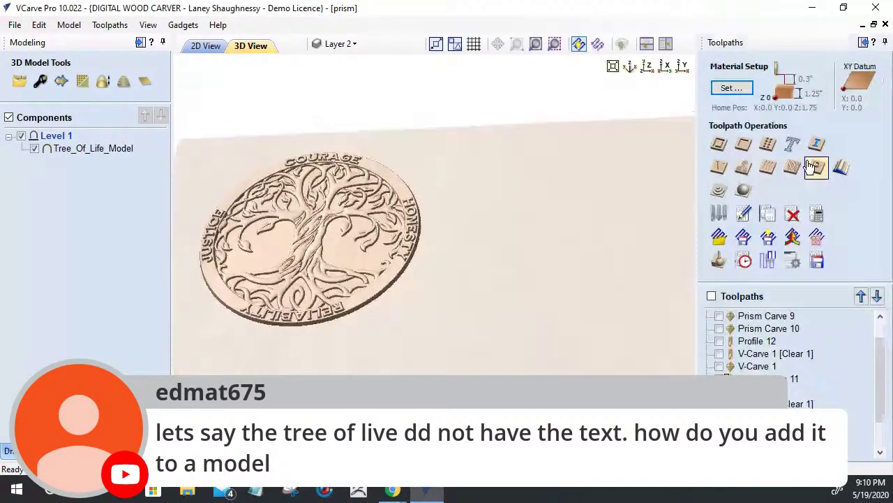
Check the full prism depth for the selected circle in a Prism Carving toolpath setup and close it without calculating.
click(817, 168)
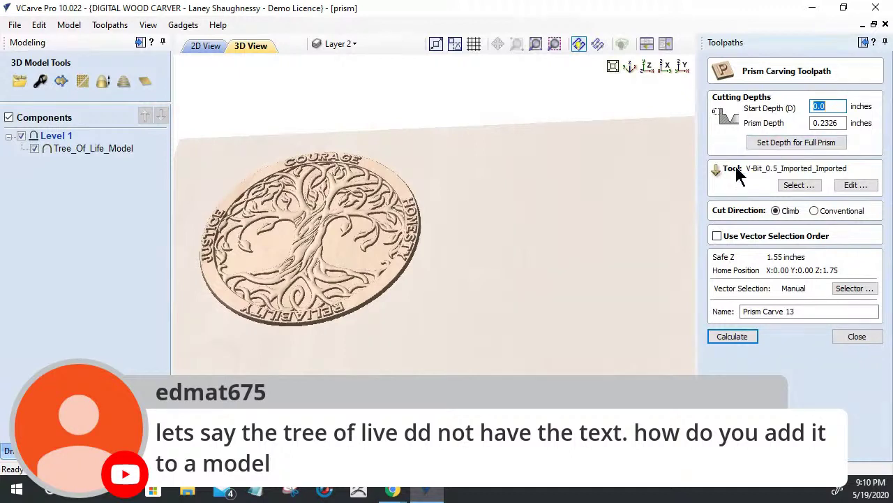
click(791, 140)
click(790, 137)
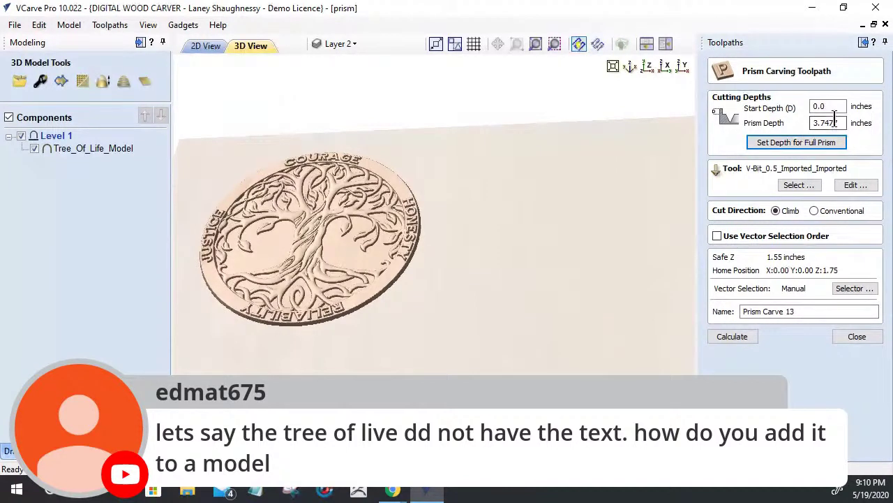
click(808, 142)
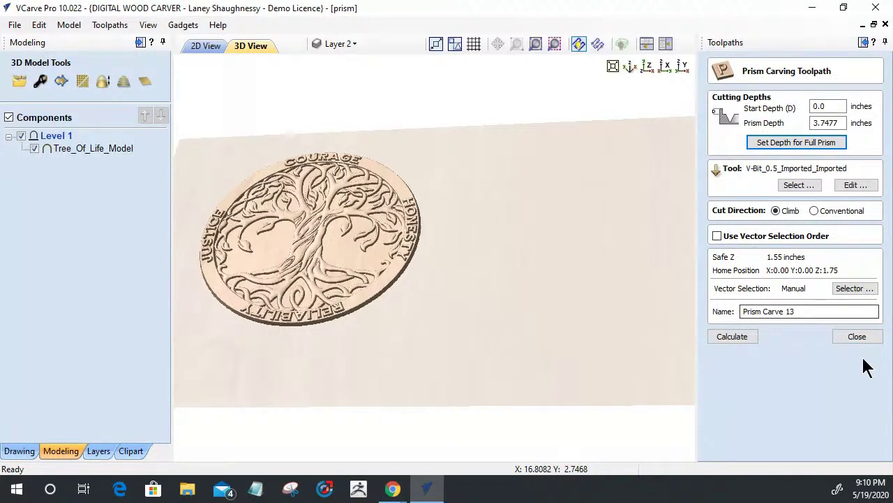
click(856, 337)
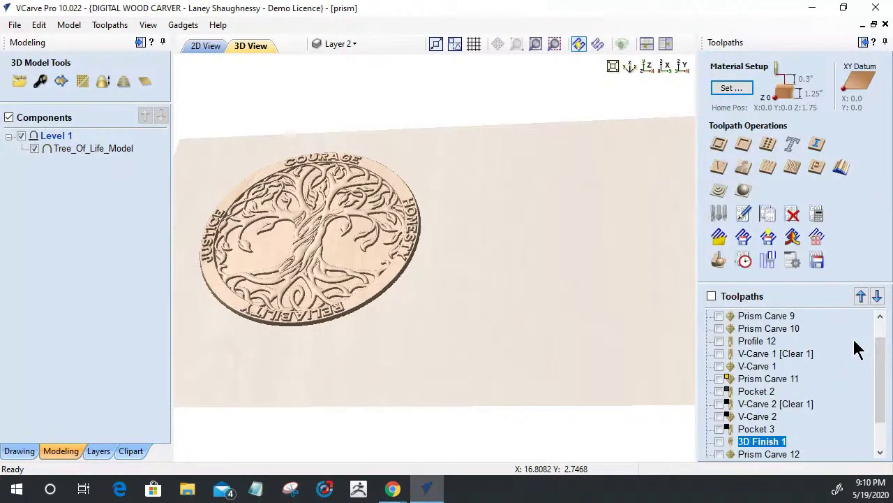
Select the three-line company name text and the Contruction text together in the 2D view.
click(204, 47)
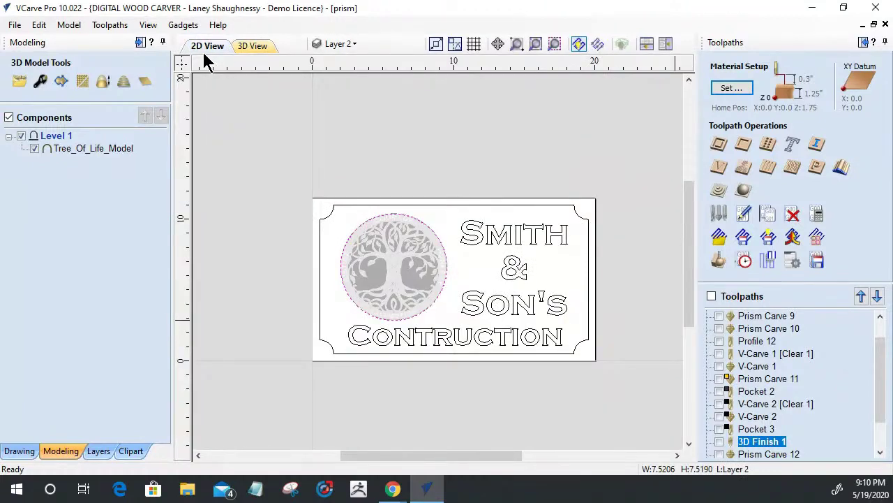
scroll(514, 243, up, 3)
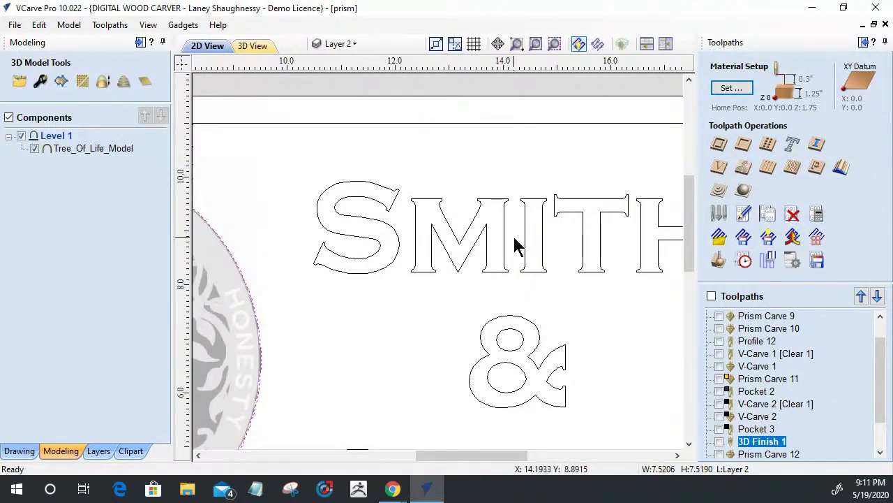
scroll(515, 244, down, 1)
click(189, 29)
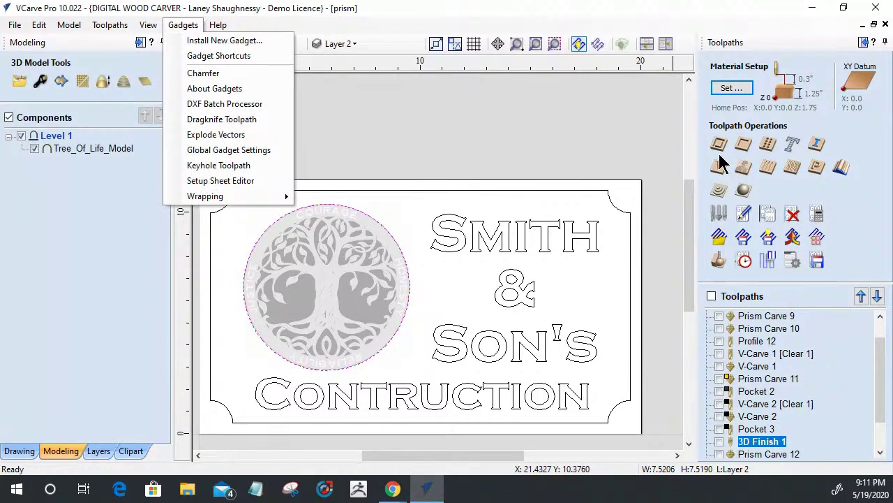
click(455, 240)
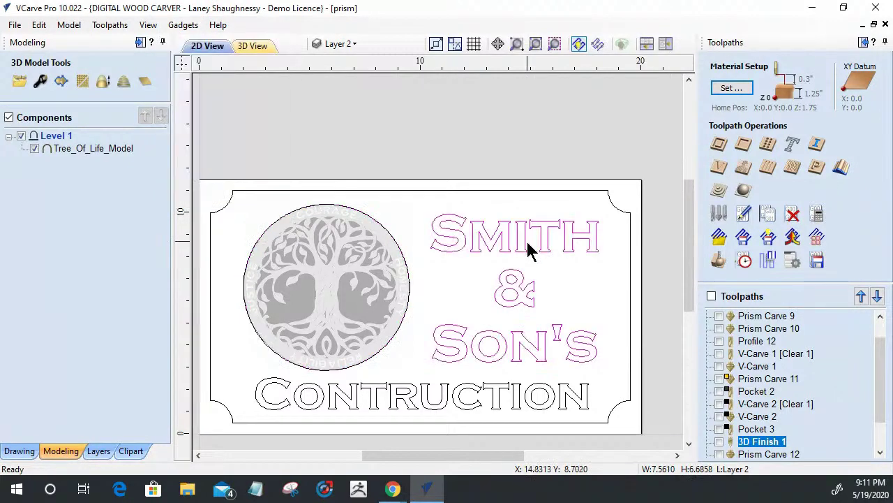
shift+click(508, 395)
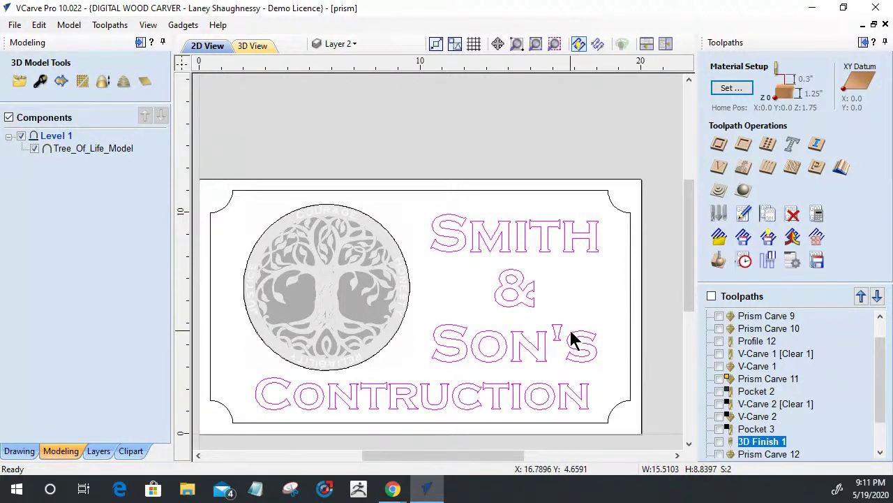
scroll(564, 253, up, 2)
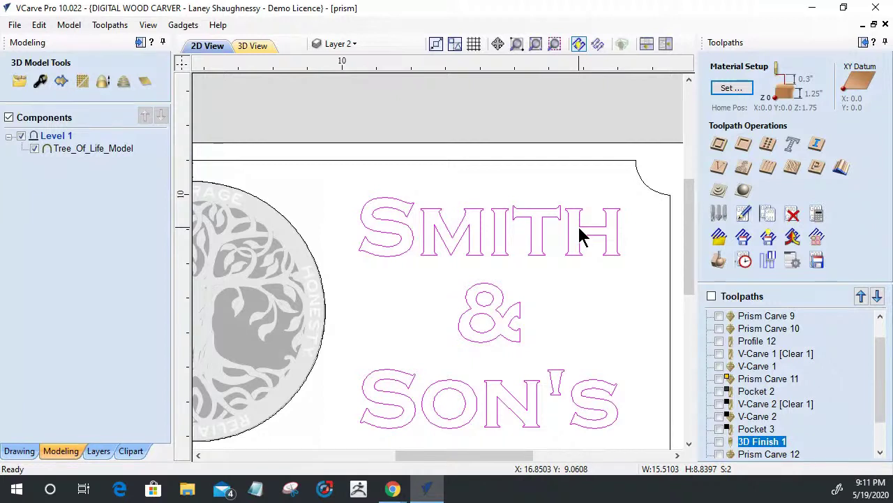
Start an outside 2D profile toolpath for the selected lettering with a .25 inch cut depth and the V-Bit_0.5_Imported_Imported tool.
click(719, 145)
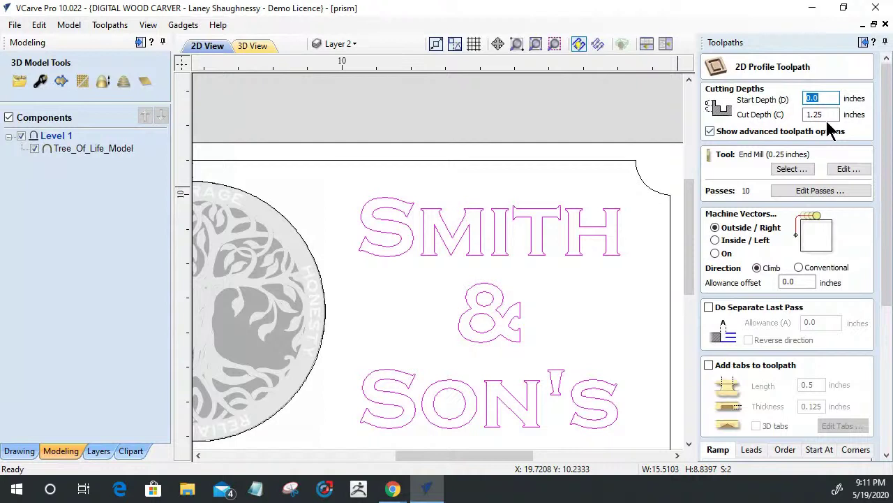
key(Tab)
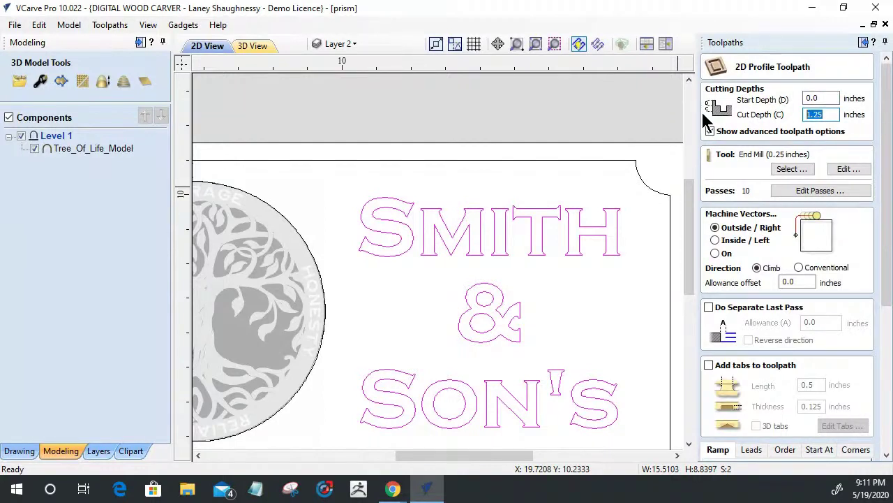
text(.25)
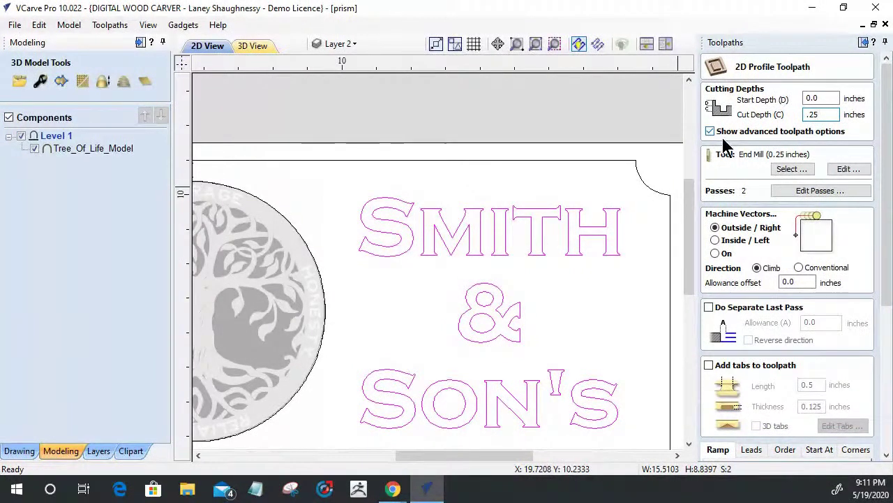
click(784, 173)
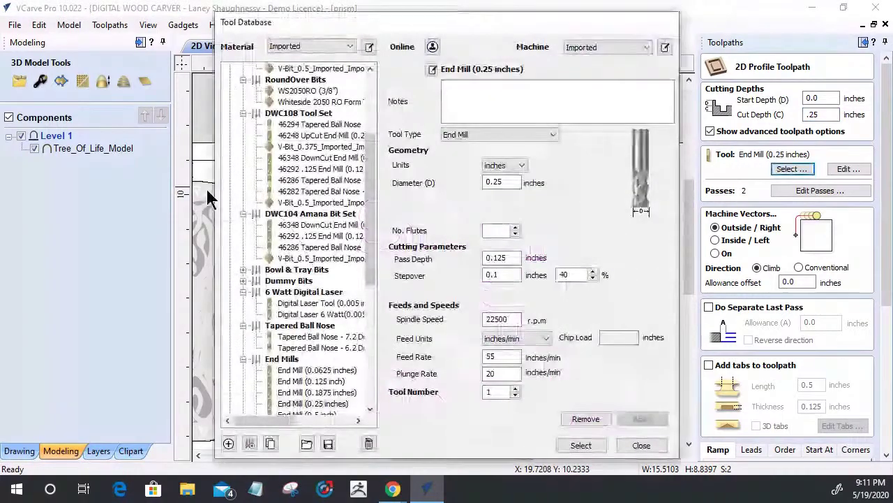
scroll(328, 350, down, 6)
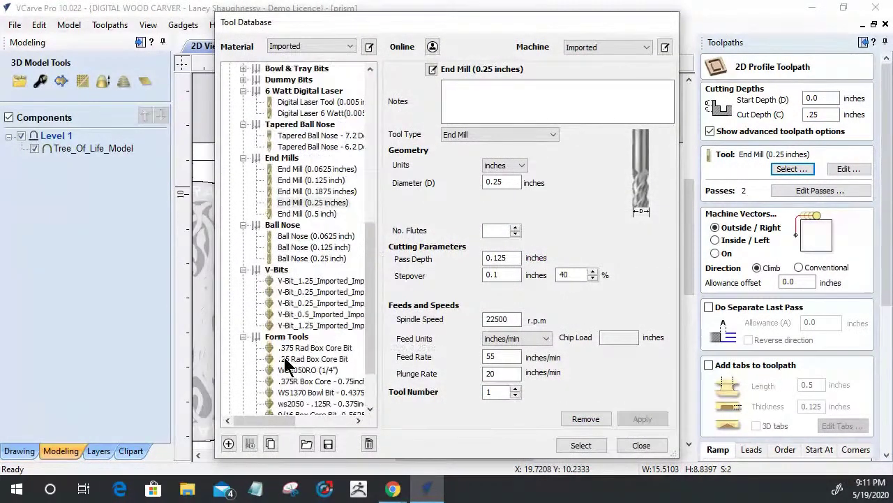
click(291, 314)
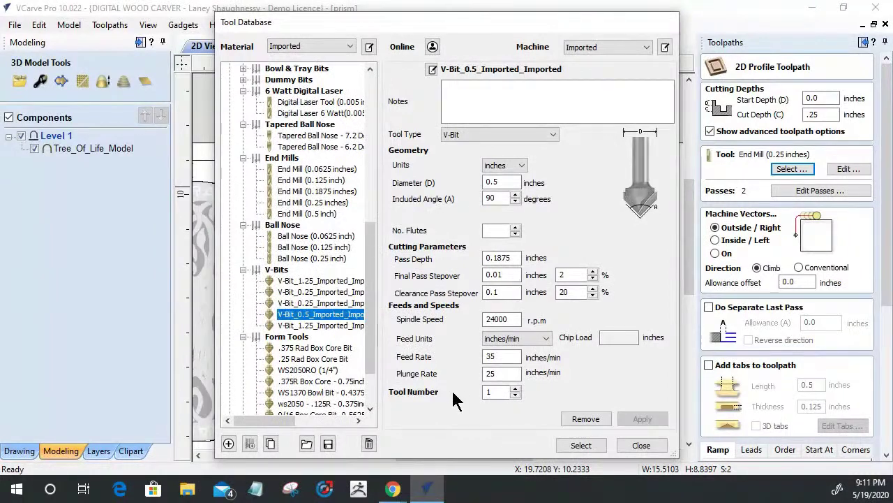
click(567, 446)
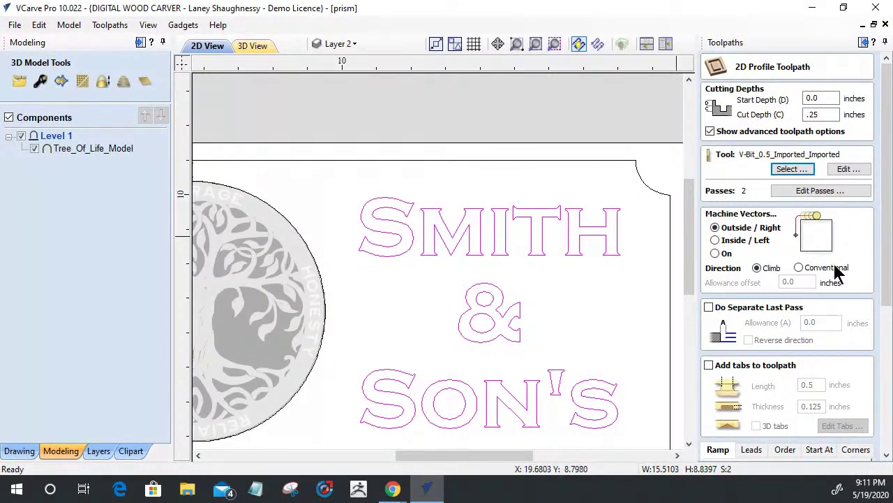
Set the lettering profile toolpath's cut depth to .125 inches.
drag(883, 279, 885, 297)
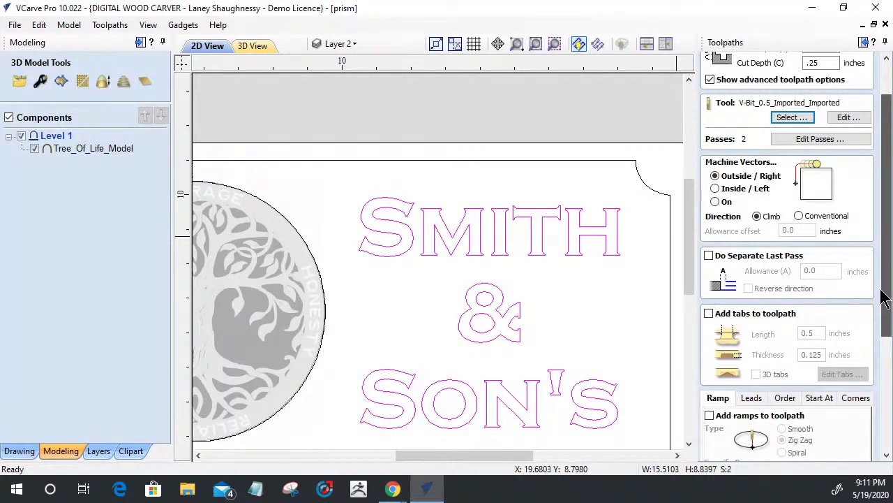
drag(885, 297, 881, 269)
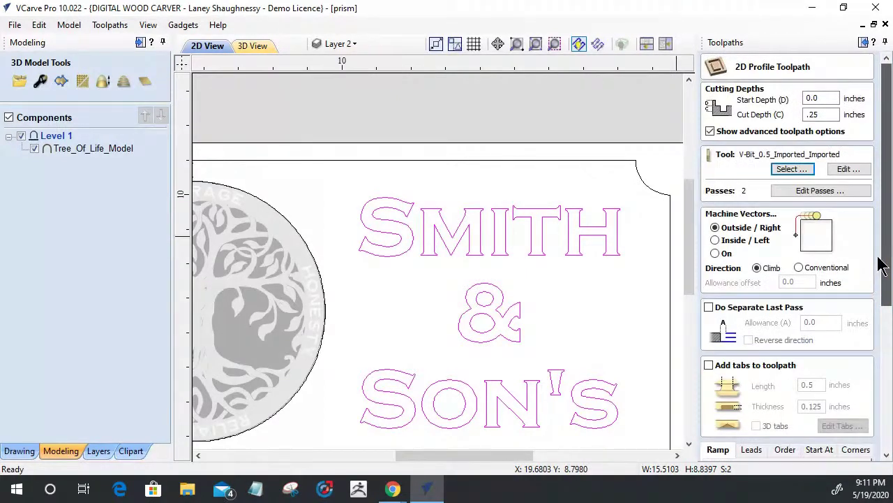
drag(881, 266, 880, 300)
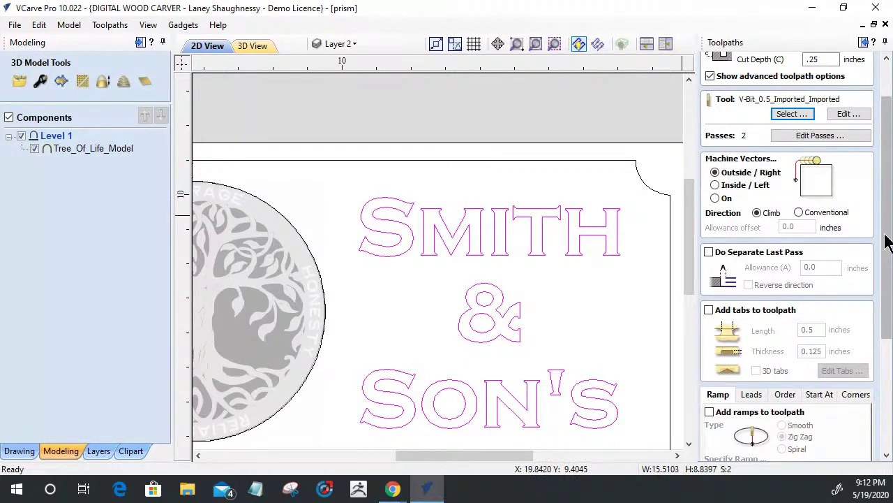
drag(886, 244, 886, 265)
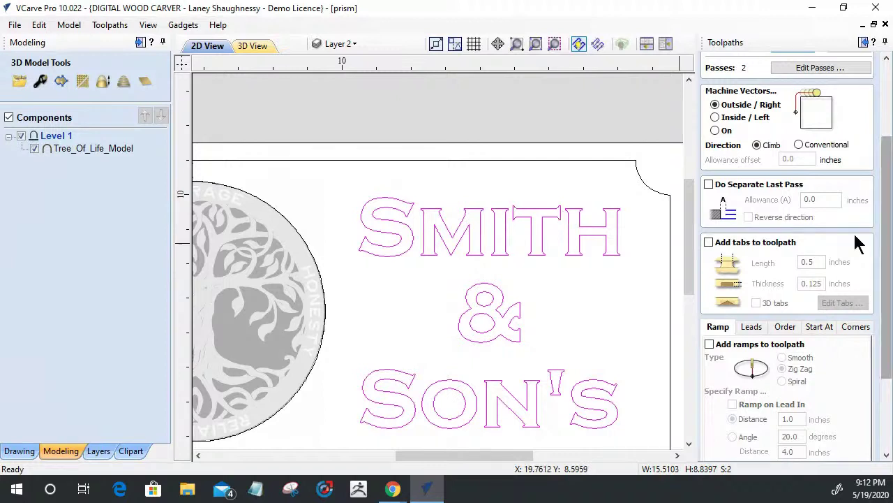
drag(886, 262, 887, 208)
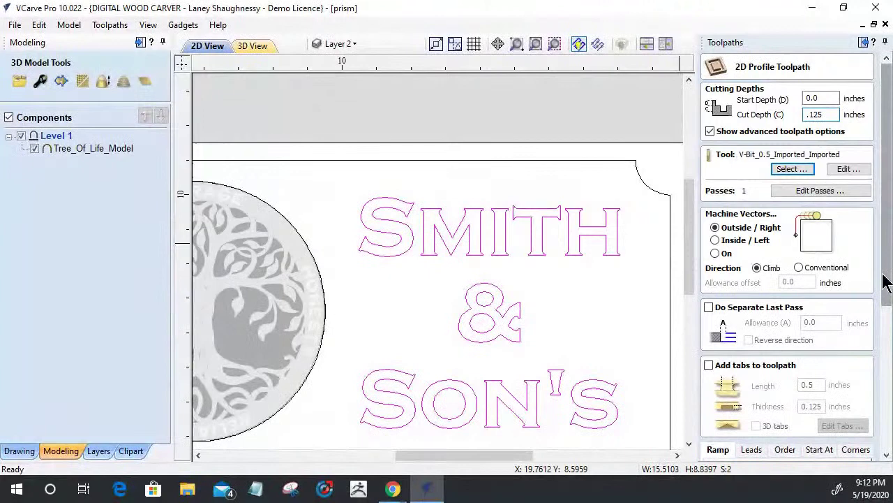
Check the profile toolpath's sharp corner options and cut-out tool allowance, and calculate the toolpath.
drag(885, 279, 885, 376)
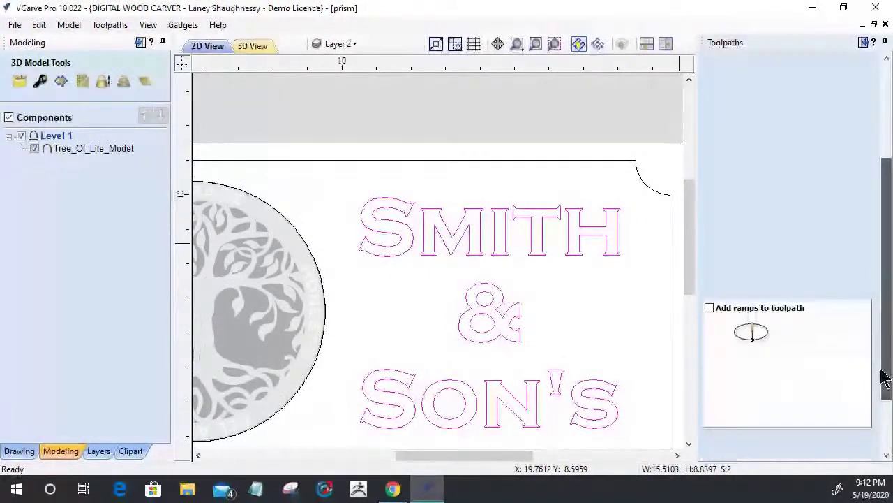
drag(881, 379, 884, 410)
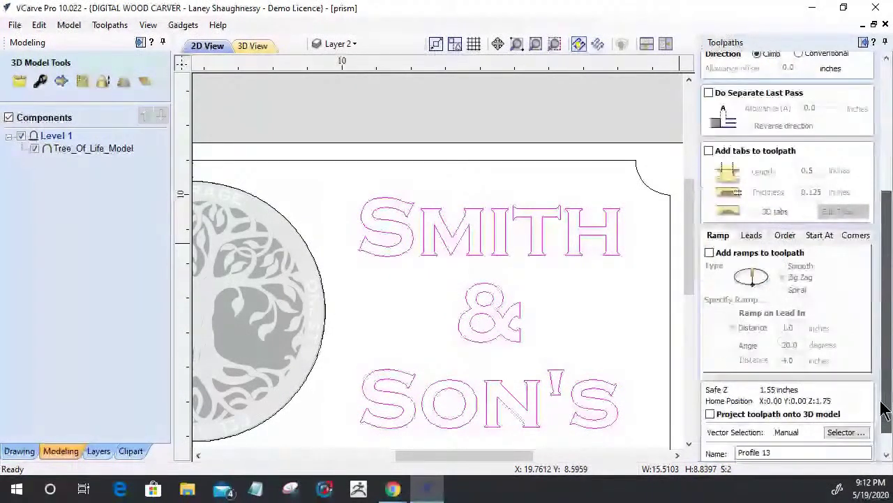
click(856, 236)
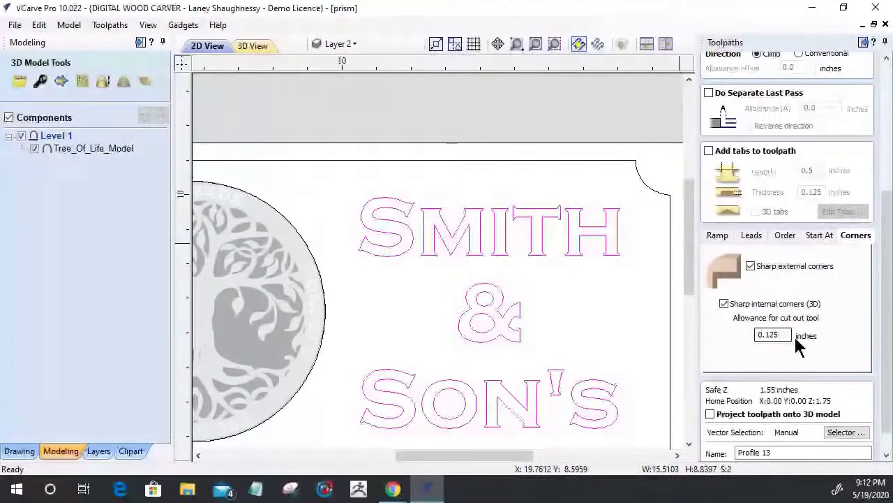
double_click(773, 334)
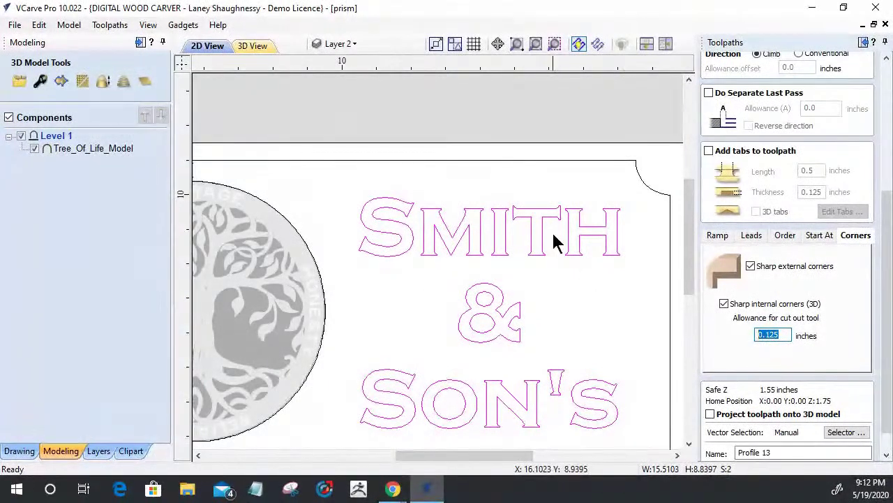
drag(885, 339, 827, 356)
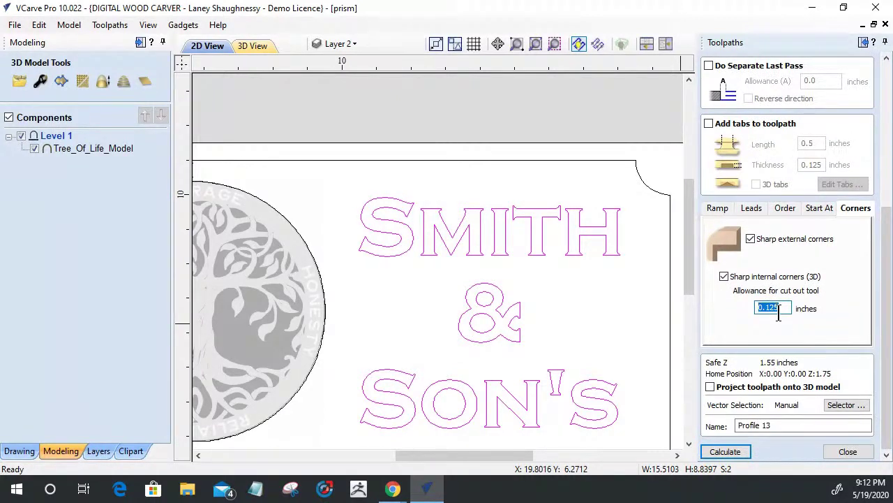
click(724, 452)
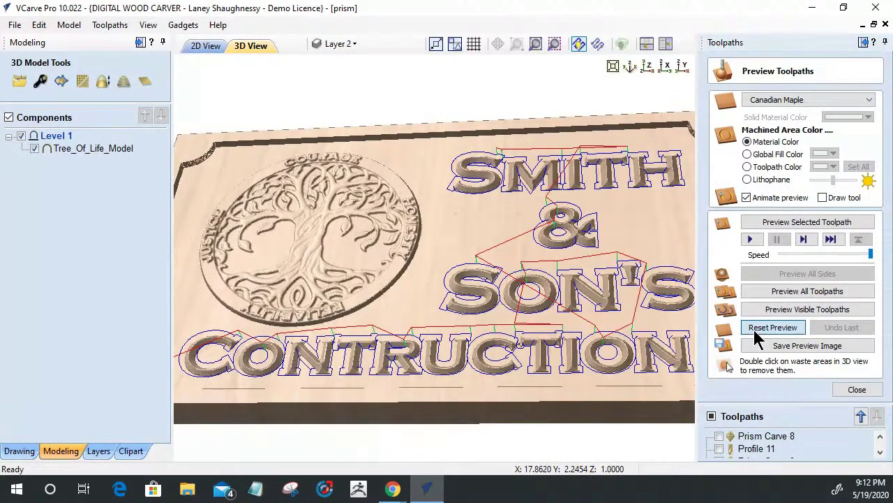
Reset the preview, simulate only the visible lettering profile toolpath, and close the preview in the 2D view.
click(756, 331)
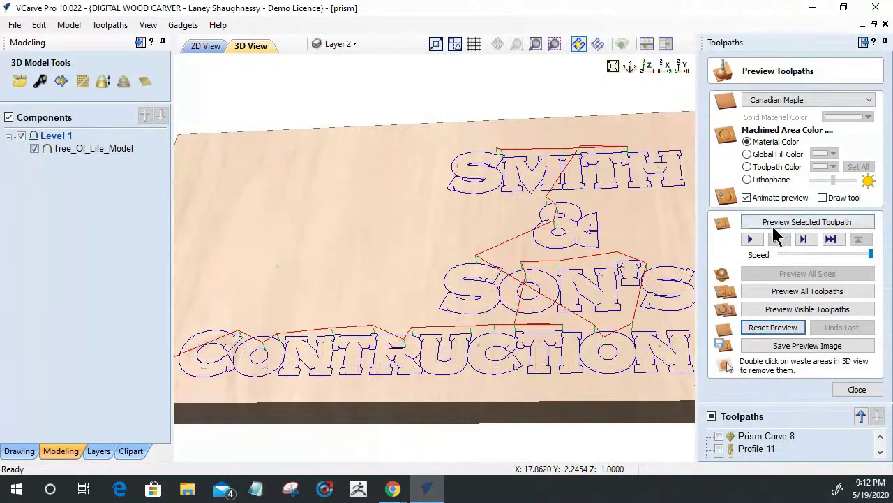
click(787, 310)
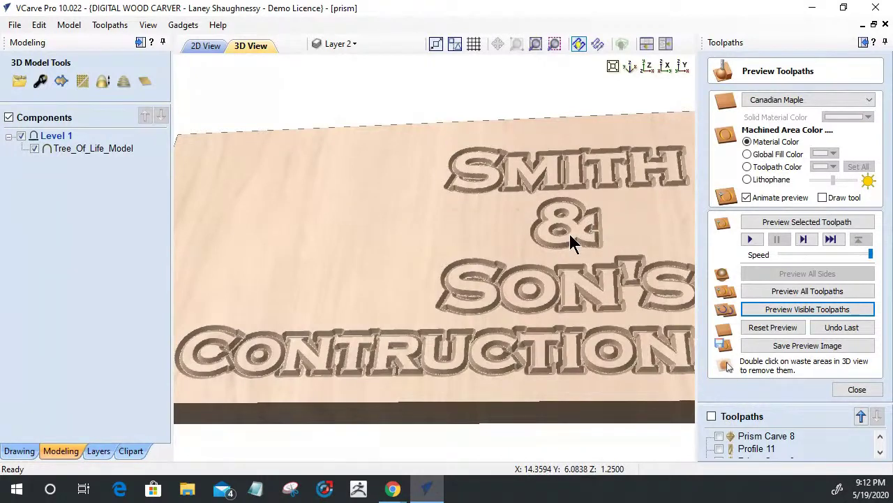
click(207, 46)
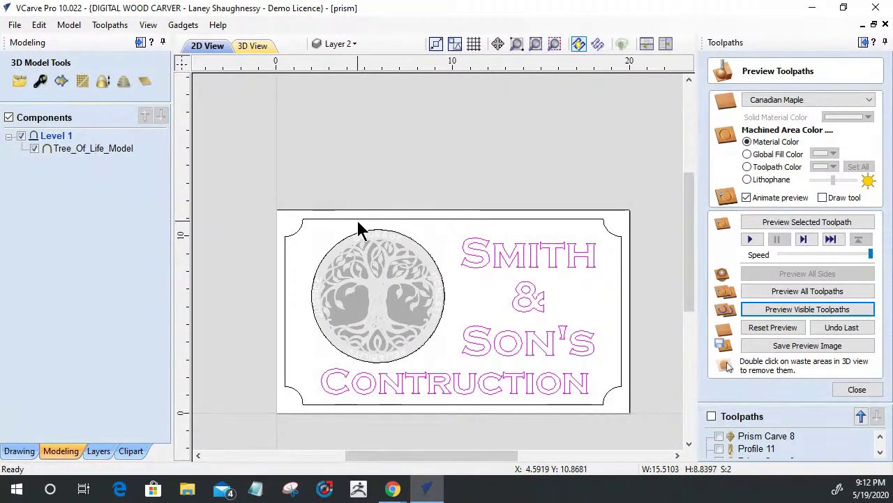
click(860, 392)
click(719, 171)
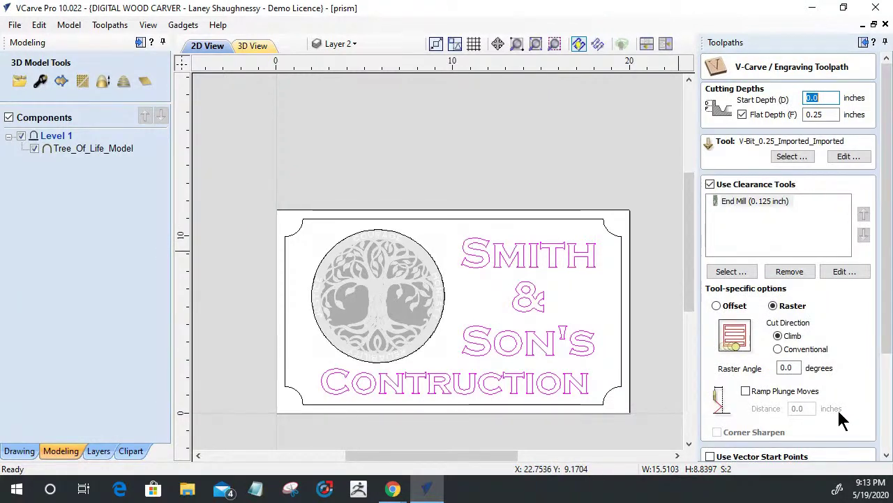
drag(887, 328, 883, 475)
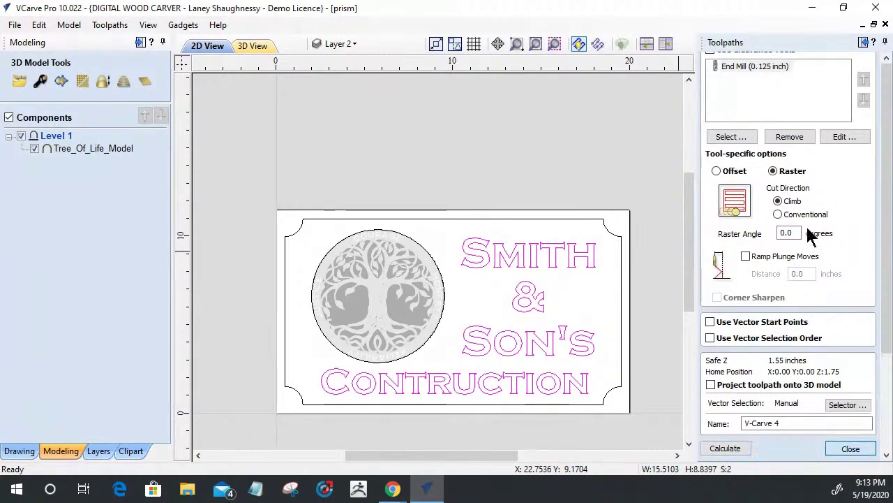
key(Escape)
Calculate a 0.25 inch deep raster pocket toolpath for the lettering with a 0 degree raster angle and .125 inch pocket allowance.
click(743, 146)
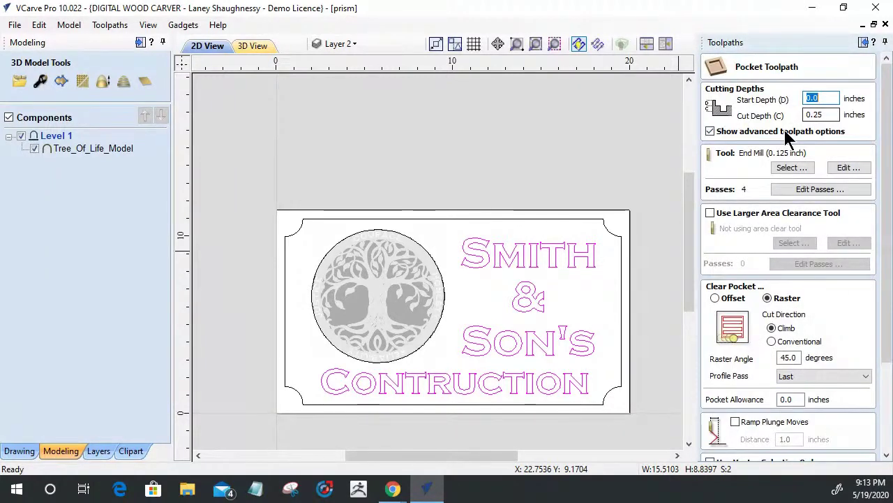
click(810, 115)
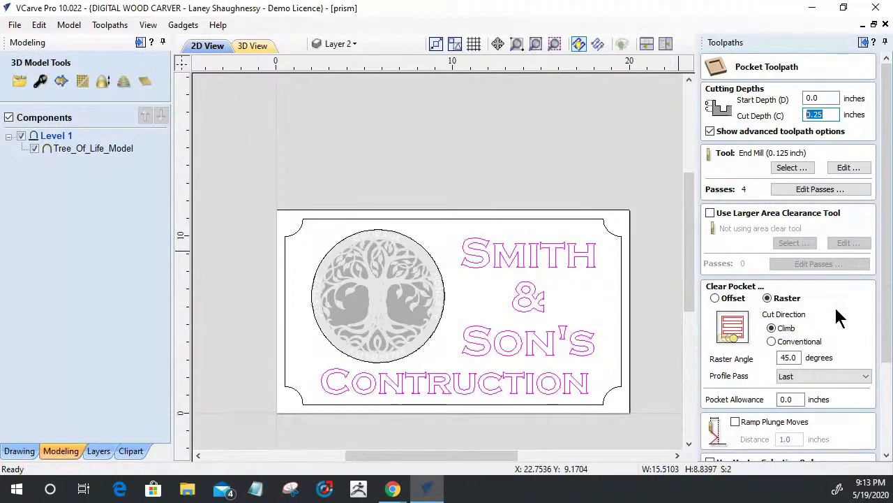
double_click(787, 357)
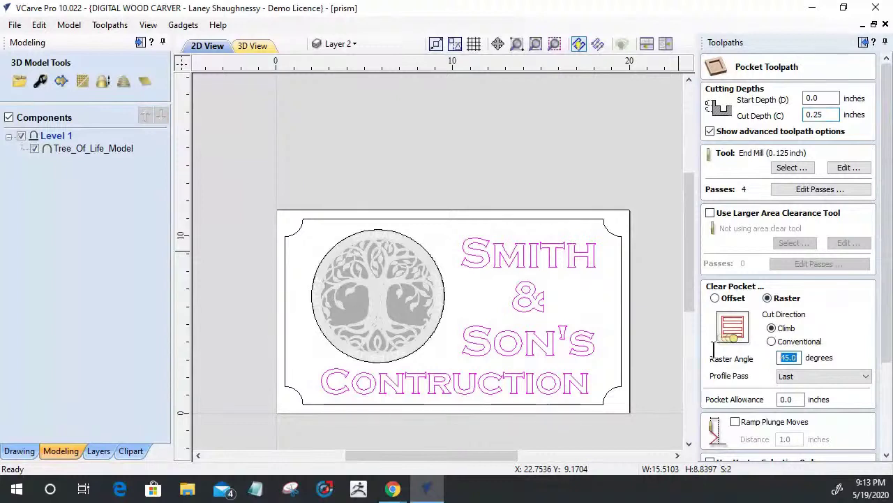
text(0)
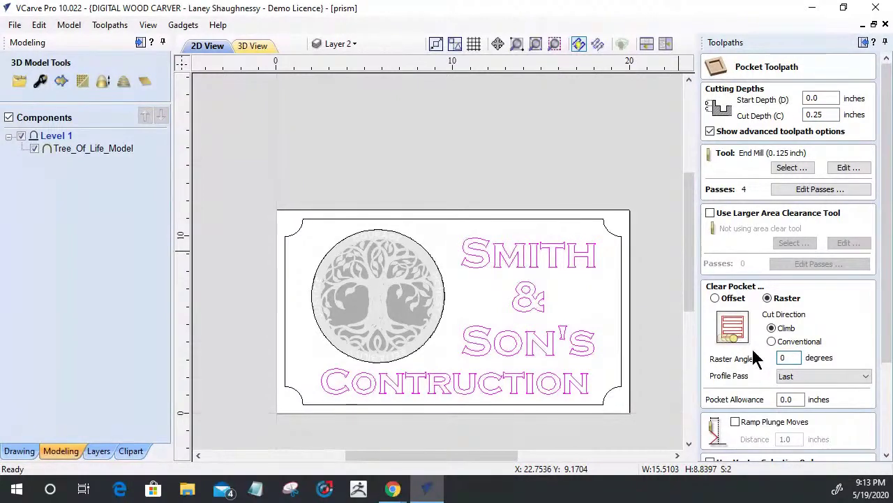
key(Tab)
key(Tab)
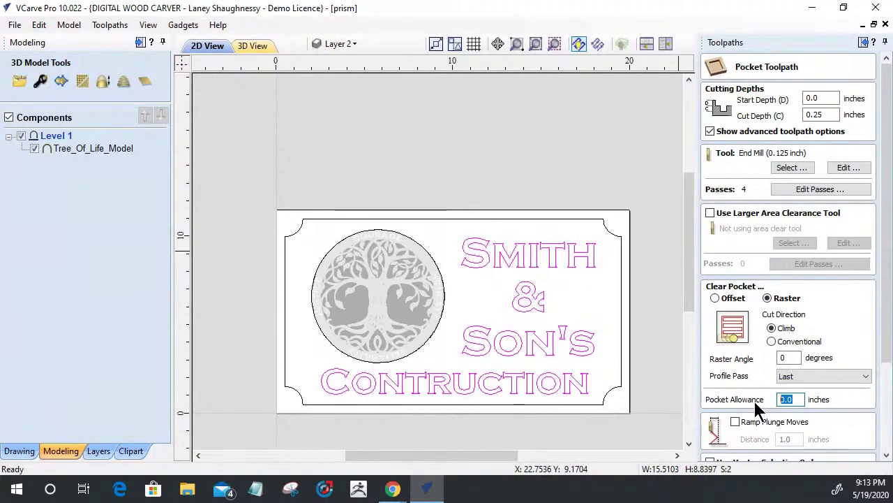
text(.125)
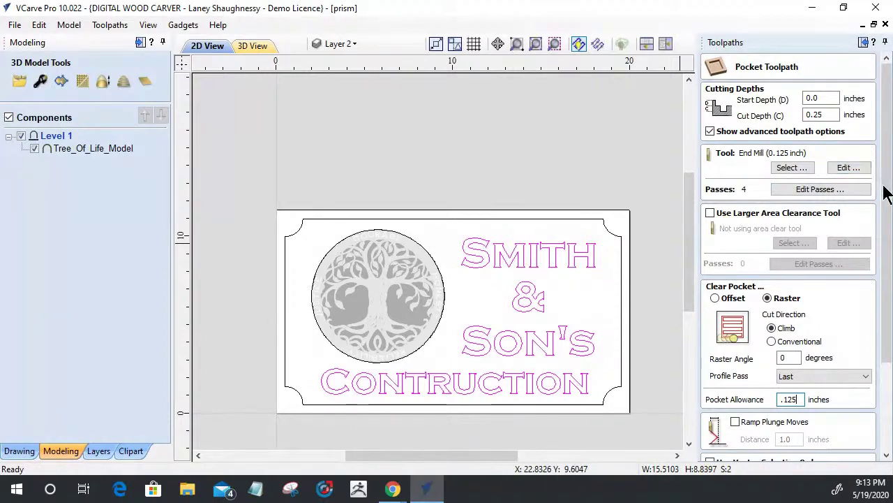
scroll(872, 279, down, 5)
click(723, 451)
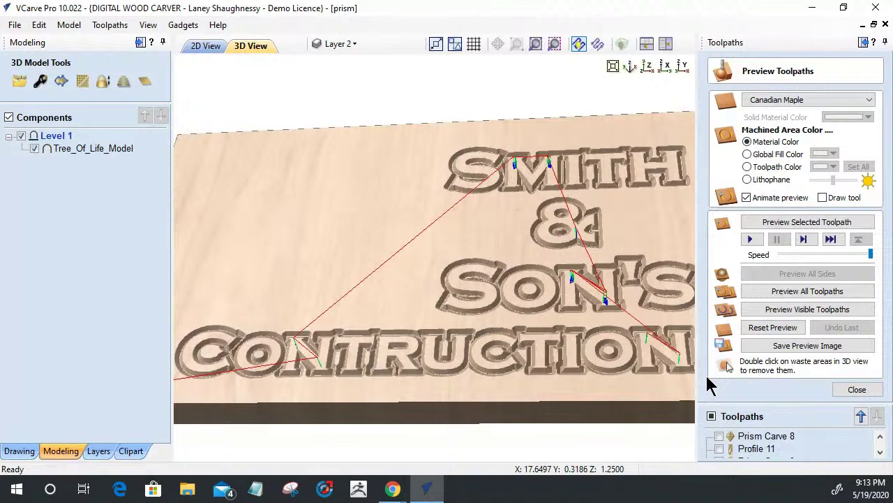
Reopen the lettering pocket toolpath, review its depth, tool and clearing settings in the 2D view, and close it.
click(200, 48)
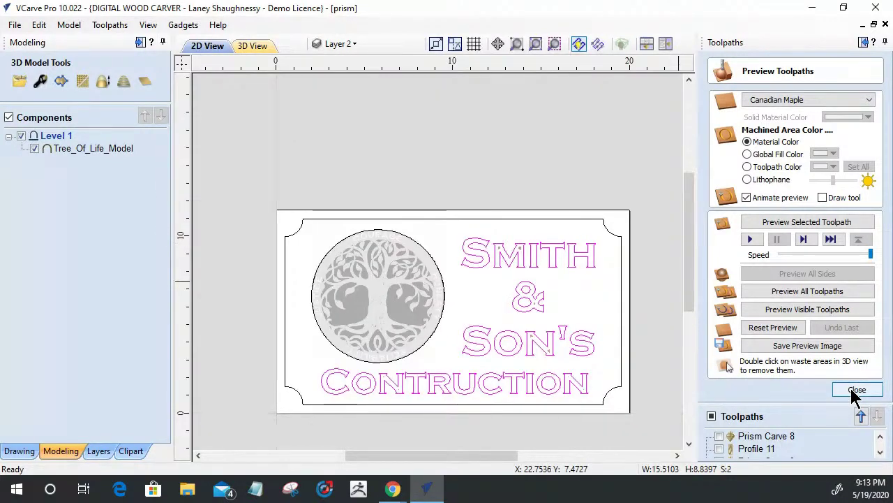
click(270, 46)
scroll(472, 187, down, 1)
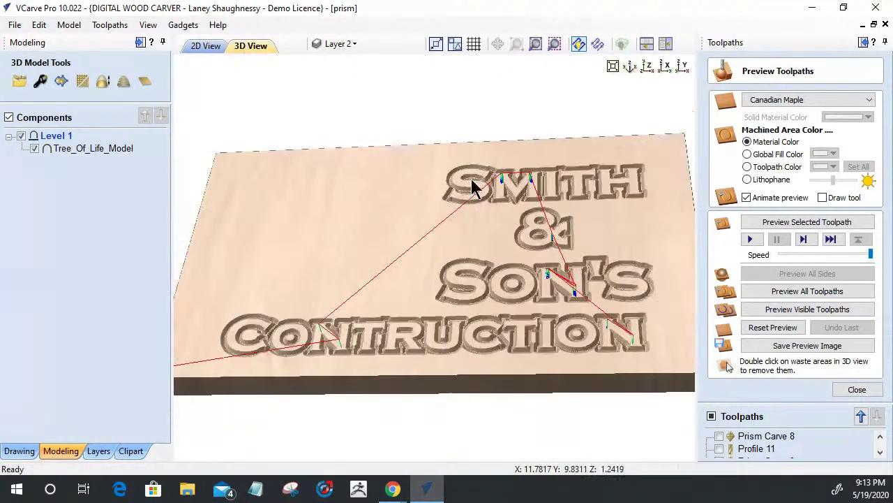
scroll(472, 187, down, 2)
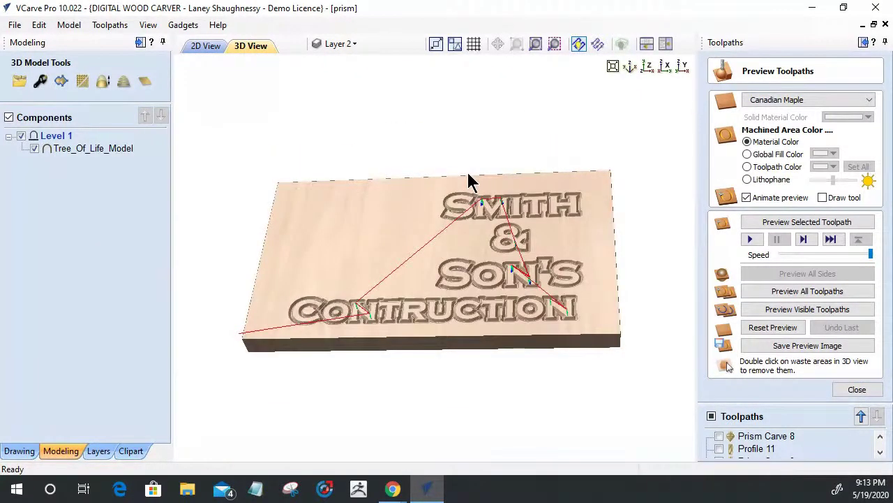
drag(468, 176, 481, 286)
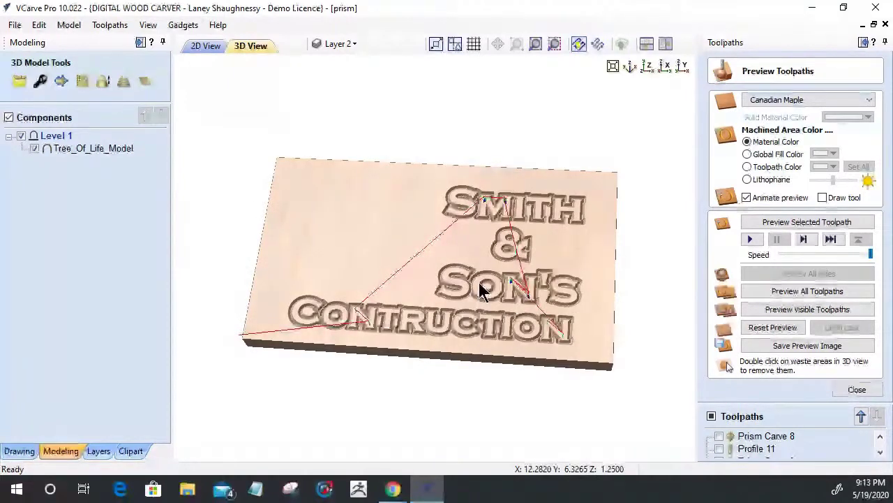
double_click(753, 446)
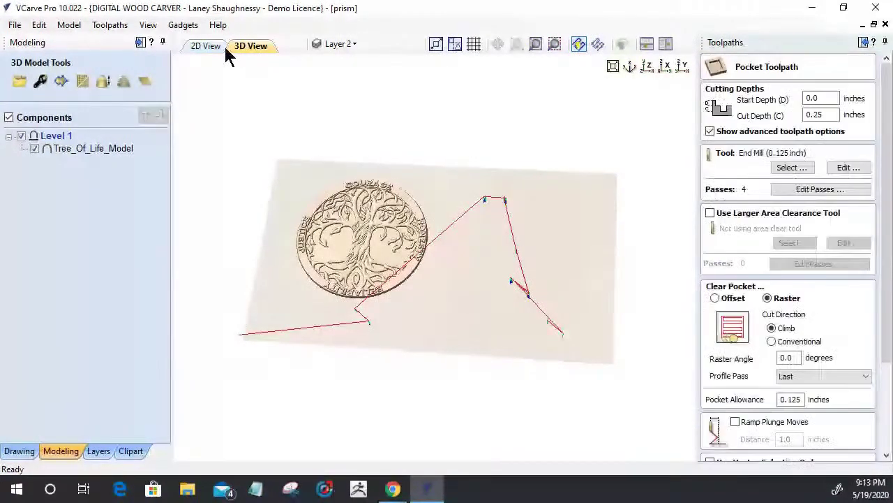
click(217, 49)
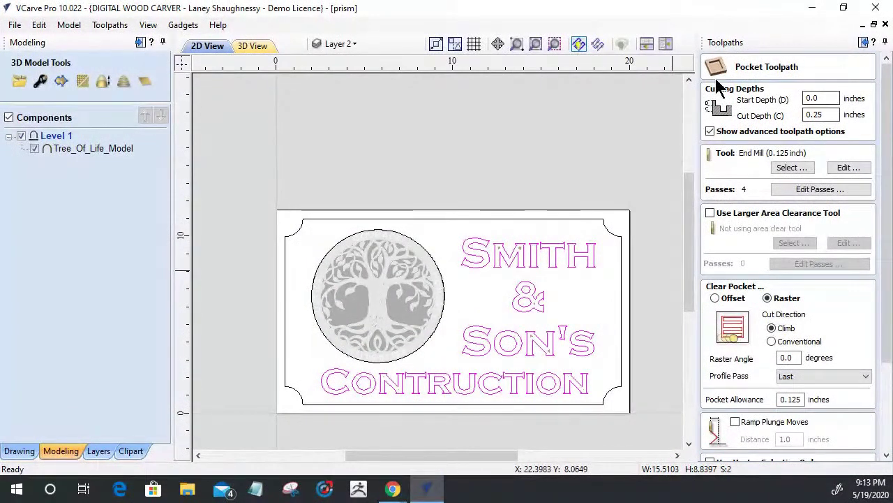
scroll(884, 254, down, 5)
scroll(883, 253, up, 5)
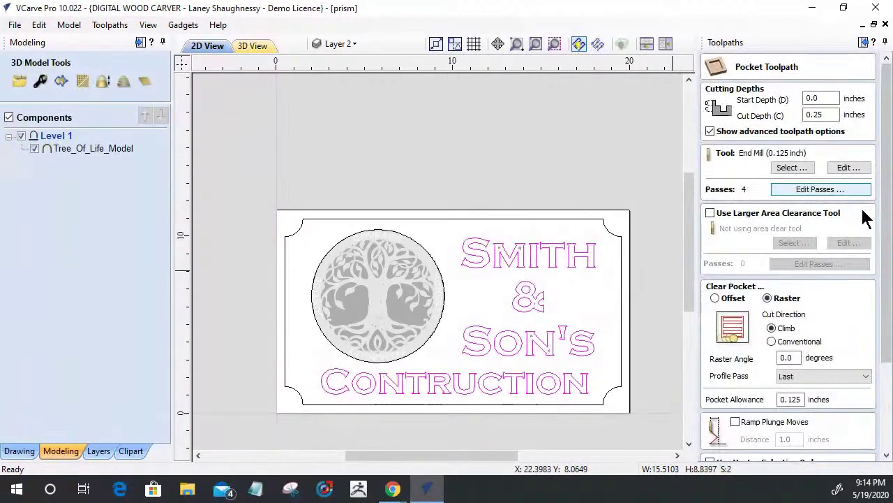
drag(889, 323, 883, 461)
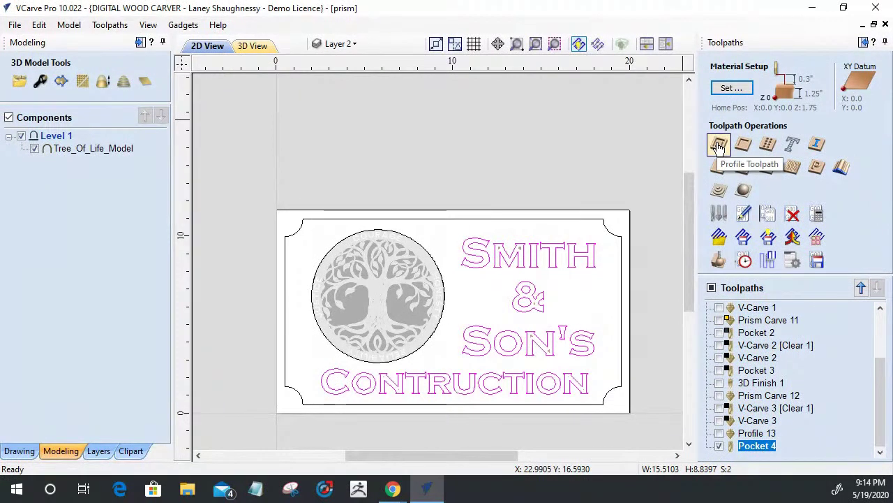
Add the border and tree circle to the lettering selection and calculate a 0.25 inch deep raster pocket toolpath with .125 inch pocket allowance.
shift+click(528, 221)
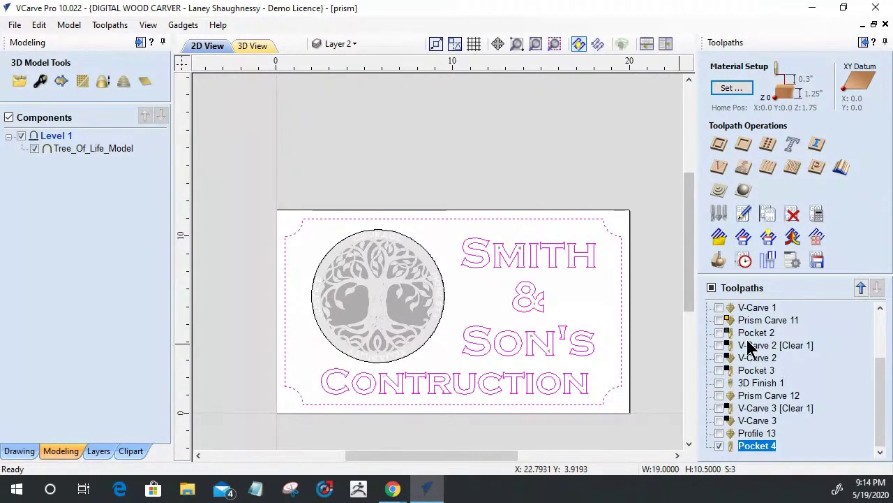
click(743, 143)
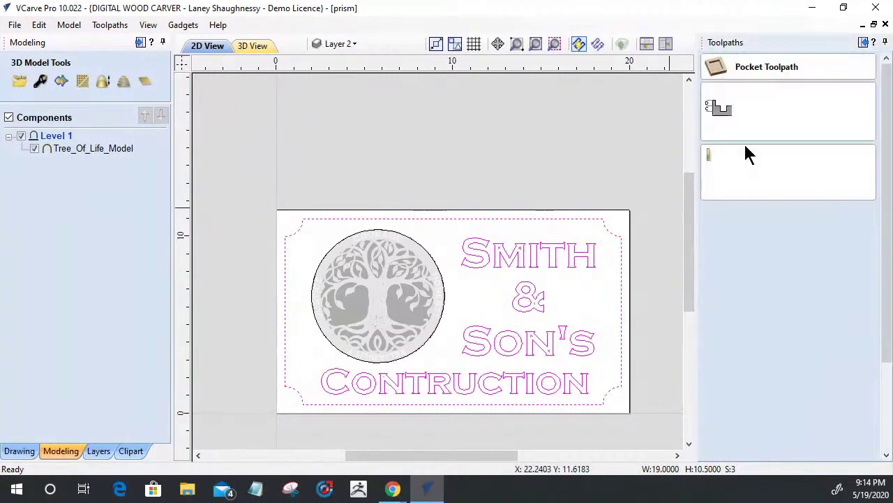
shift+click(438, 273)
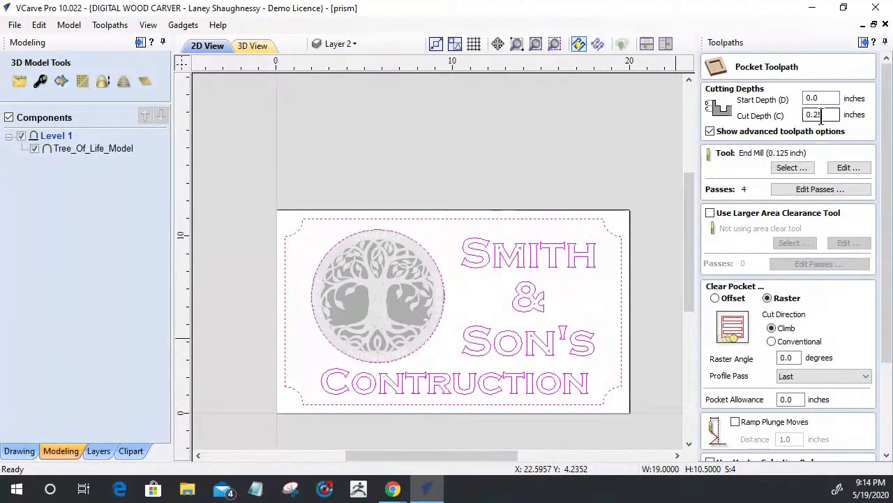
click(787, 399)
text(.125)
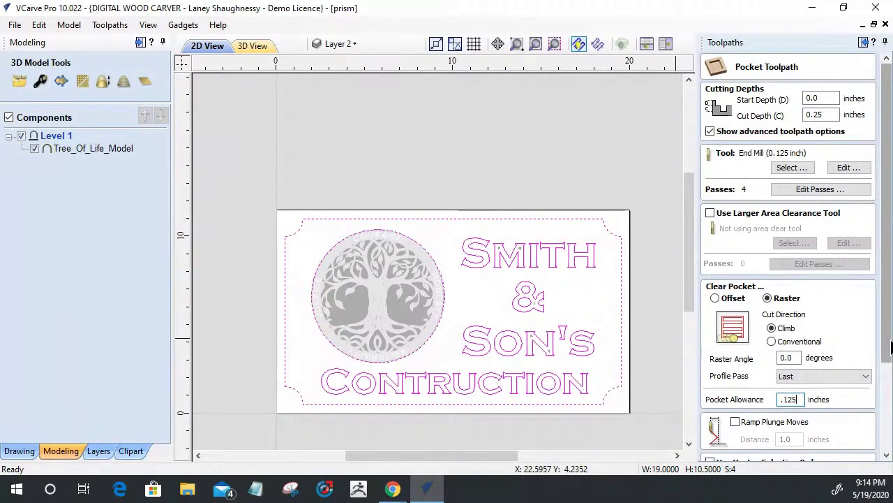
scroll(885, 279, down, 3)
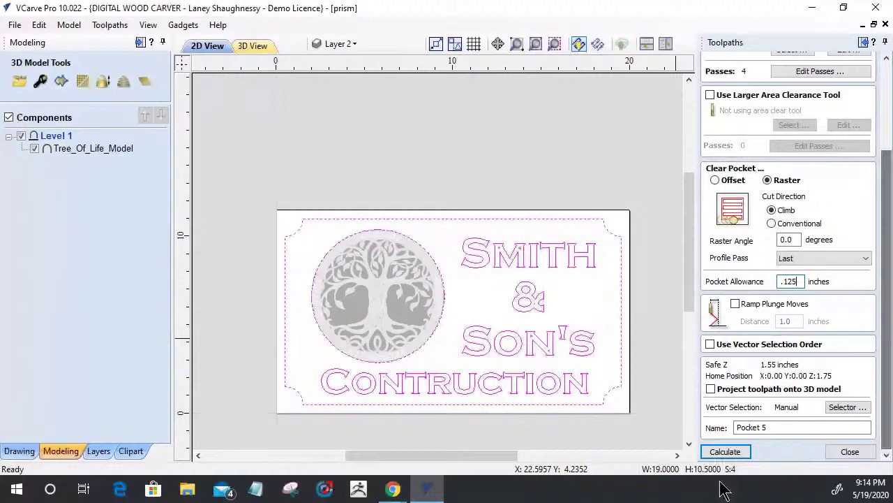
click(725, 451)
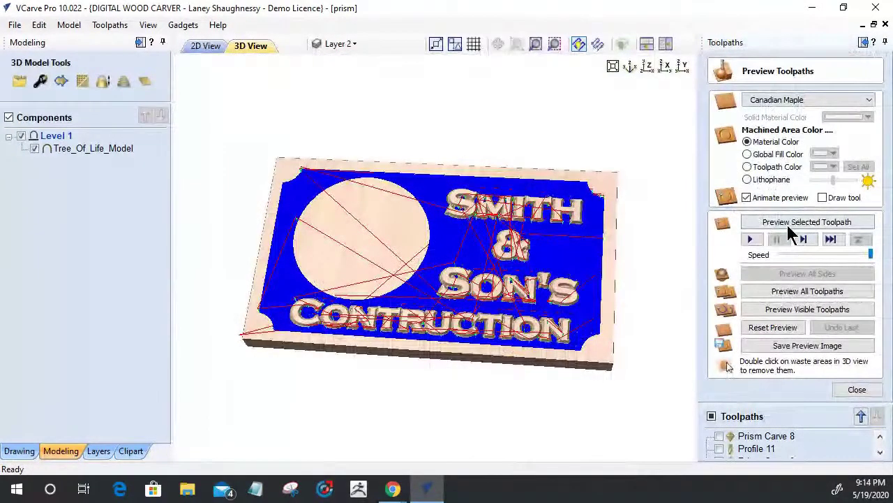
Simulate the visible background pocket toolpath, examine the raised lettering in 3D, and close the preview.
click(793, 312)
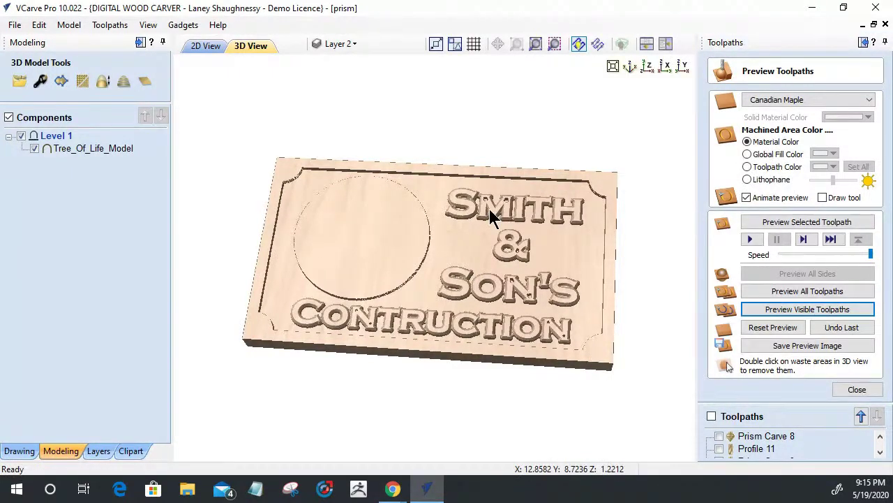
drag(529, 307, 435, 330)
scroll(513, 335, up, 5)
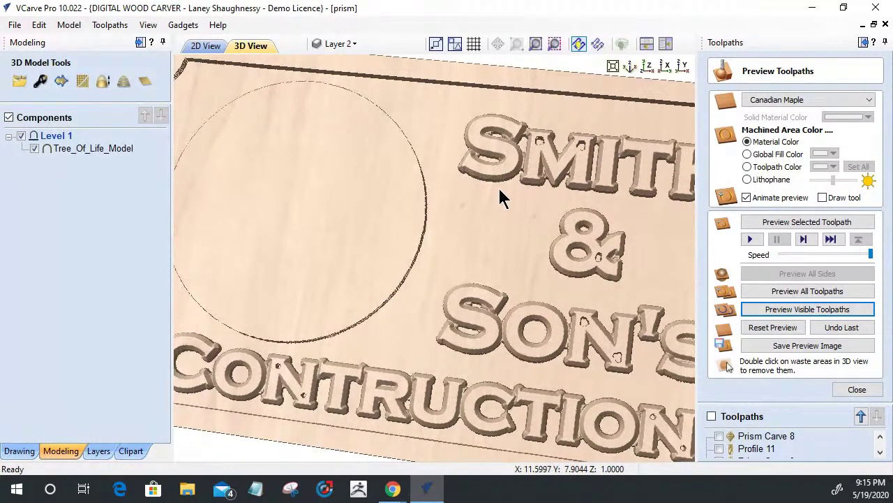
mouse_move(493, 204)
mouse_down()
mouse_move(520, 152)
mouse_move(487, 213)
mouse_up()
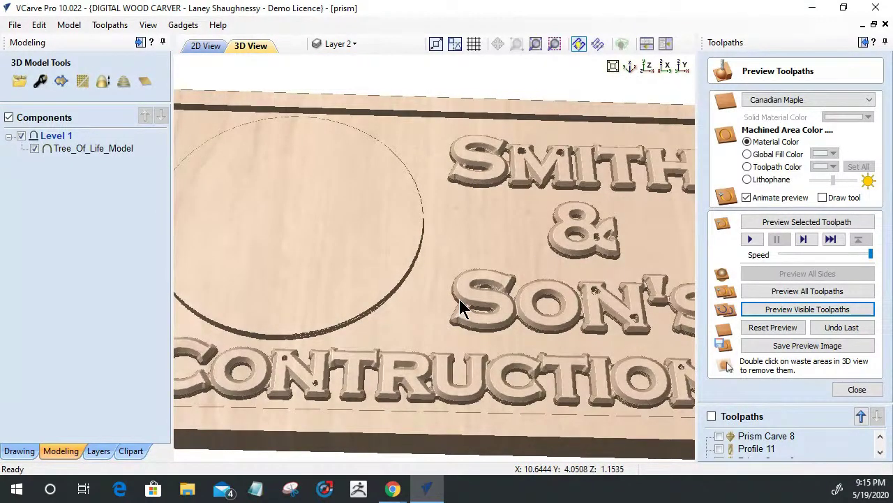
drag(457, 337, 374, 313)
scroll(473, 344, down, 5)
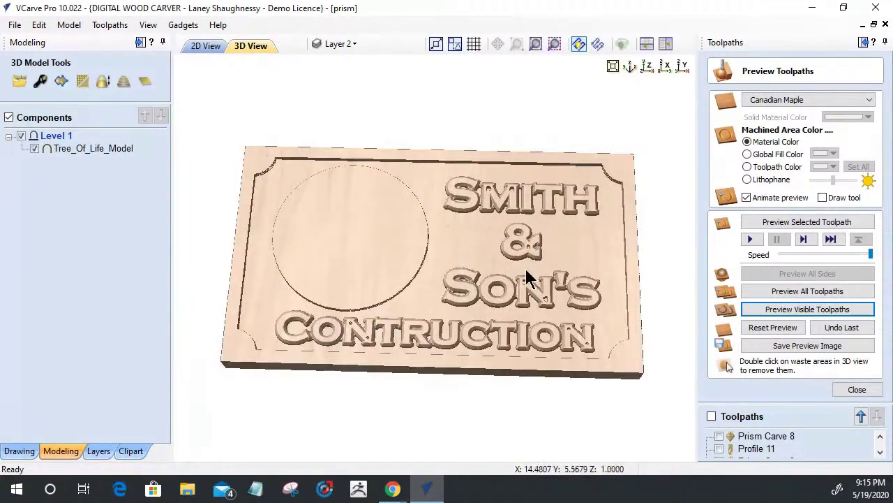
click(862, 390)
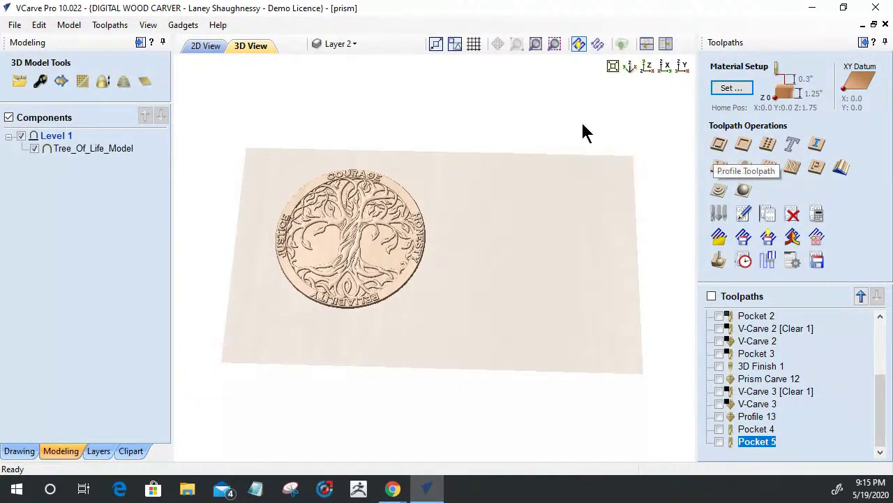
click(183, 26)
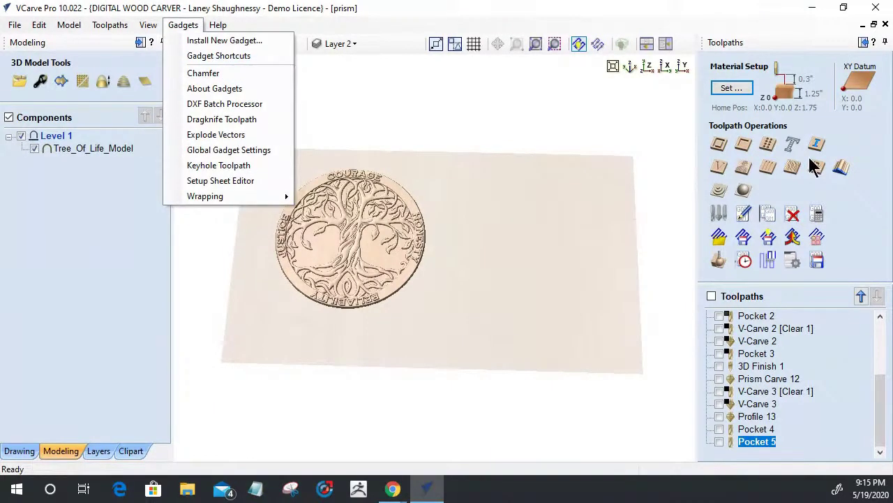
click(818, 171)
click(819, 172)
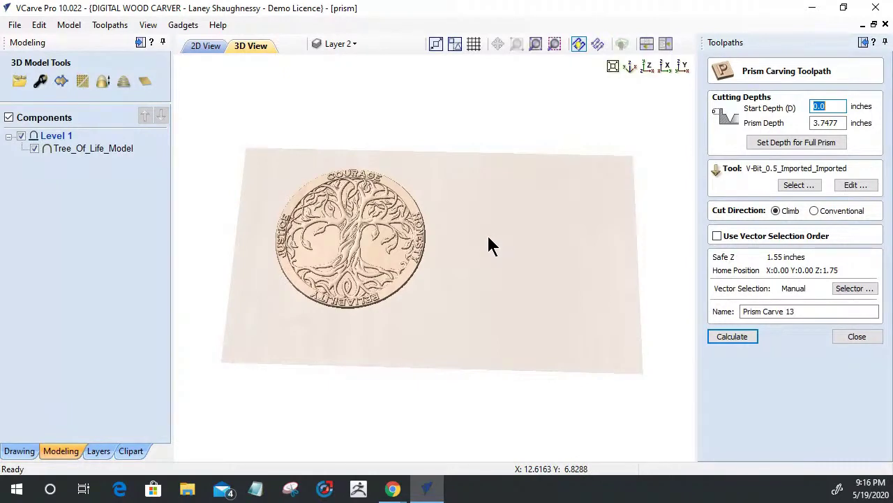
click(871, 352)
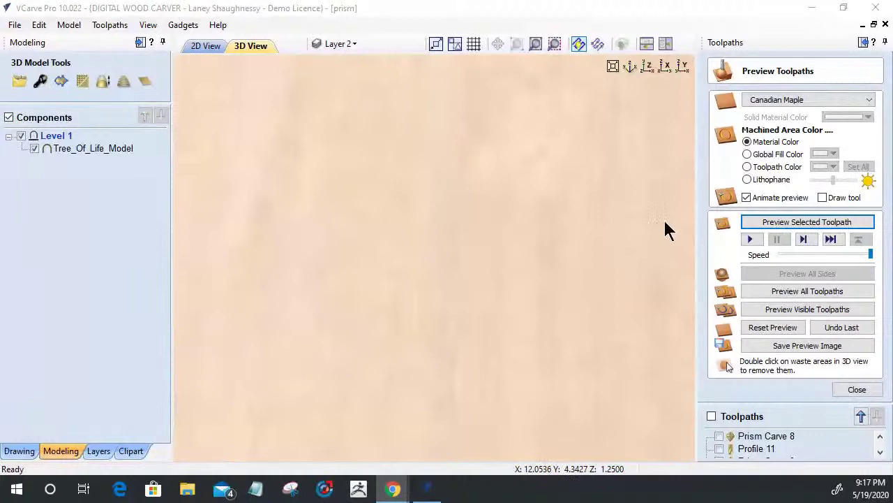
Calculate a .125 inch deep profile toolpath on the selected Smith & Son's lettering vectors with the V-bit.
click(857, 389)
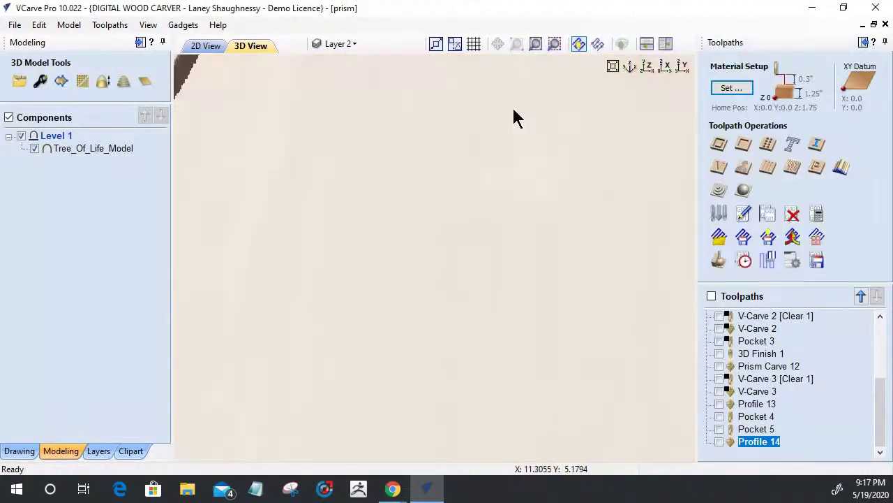
click(201, 45)
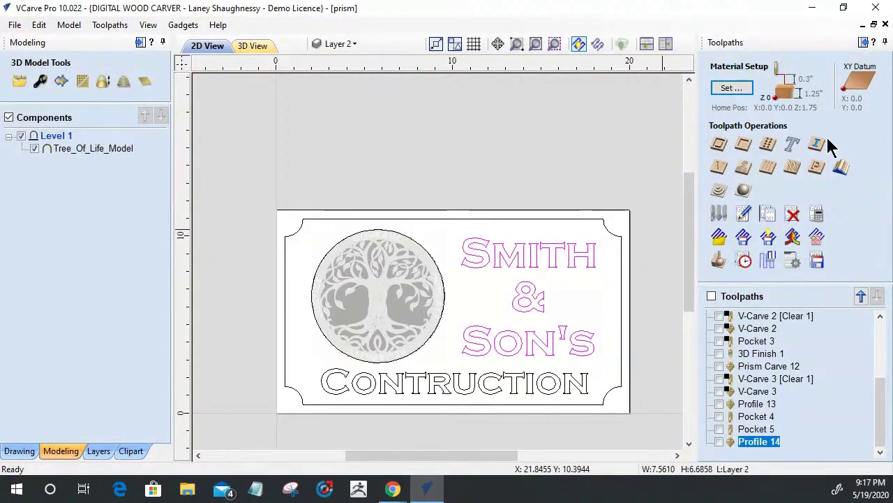
click(721, 144)
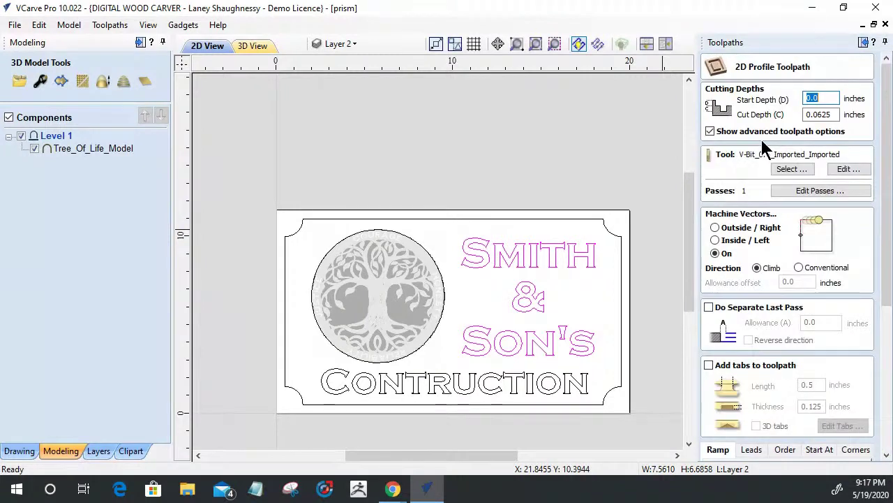
double_click(831, 115)
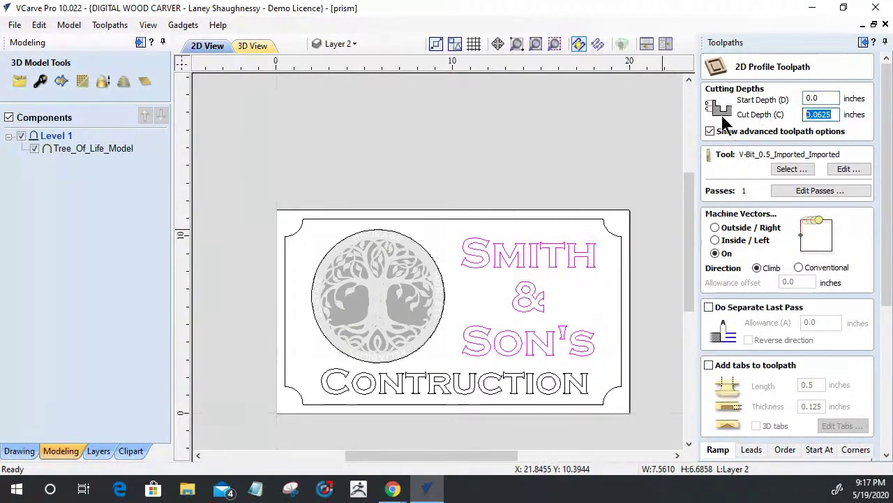
text(.125)
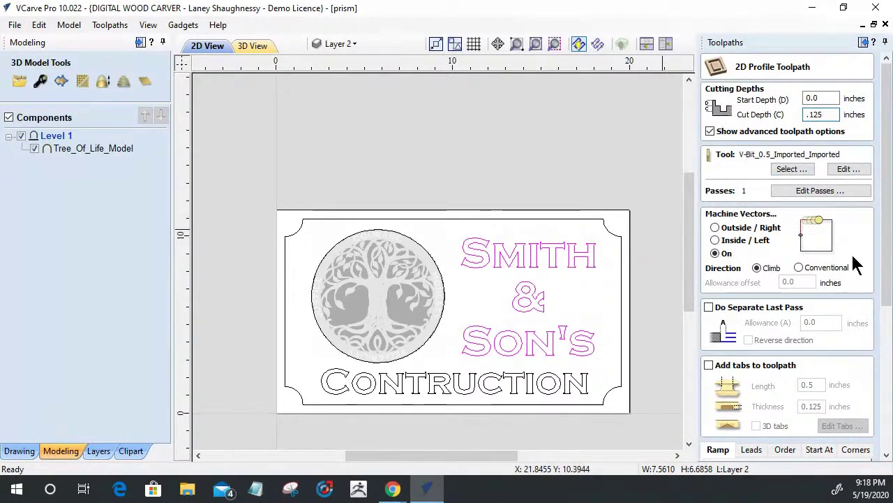
drag(887, 279, 888, 426)
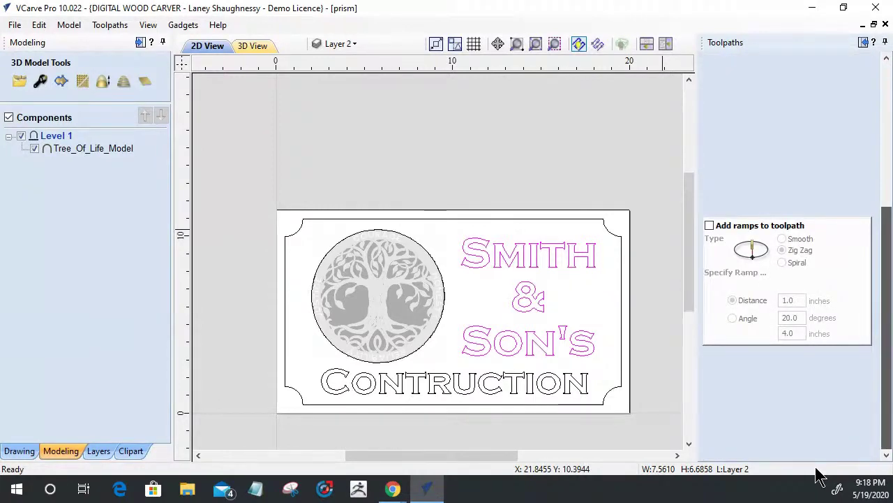
click(723, 451)
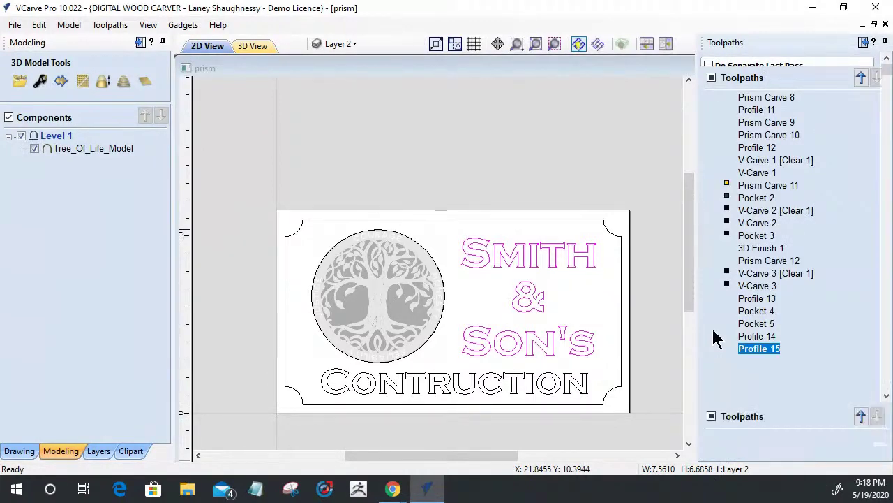
scroll(517, 222, down, 3)
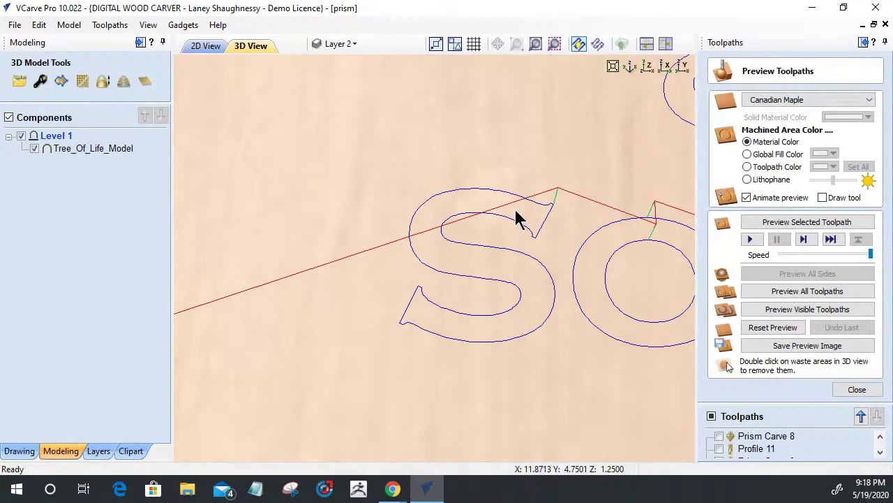
scroll(517, 220, down, 2)
scroll(513, 214, down, 2)
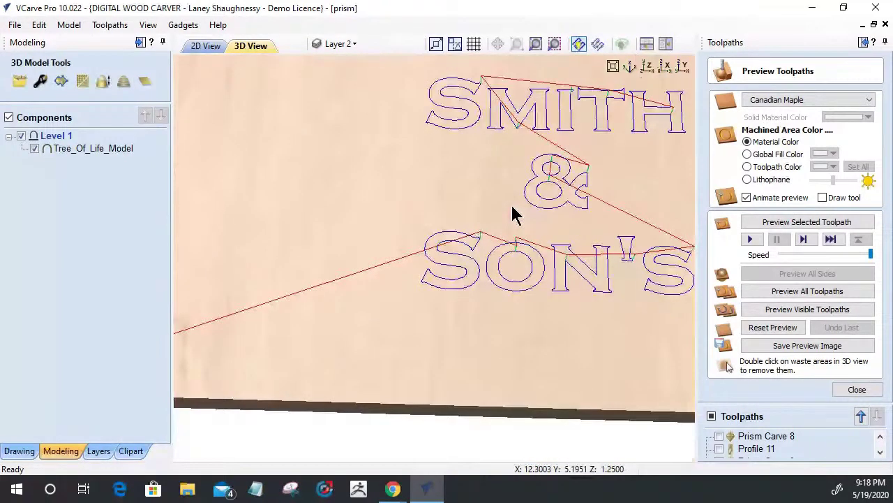
scroll(594, 150, down, 3)
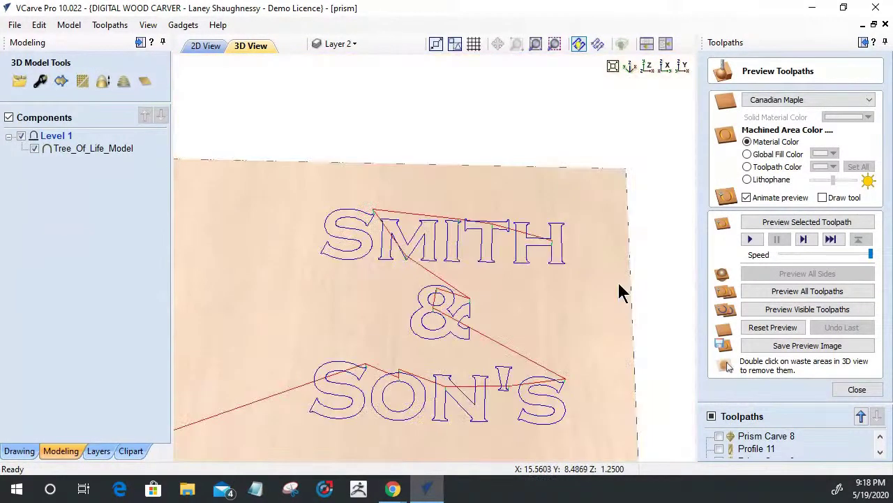
click(784, 312)
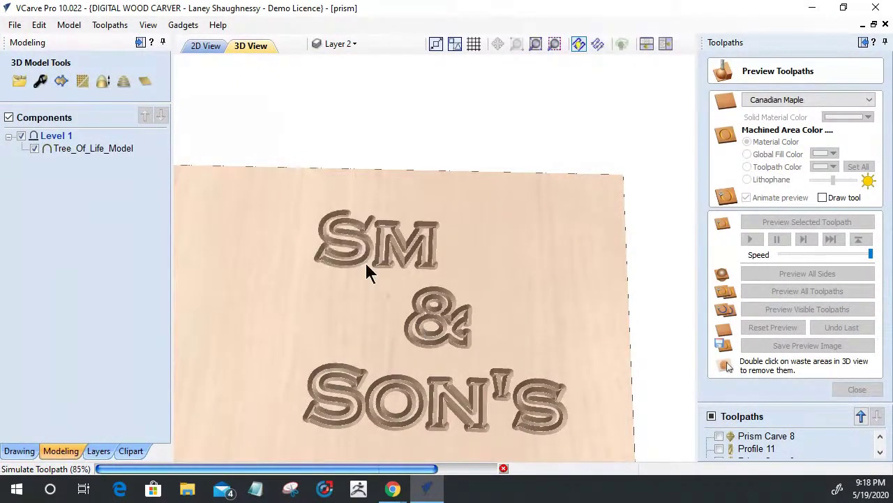
scroll(426, 247, up, 5)
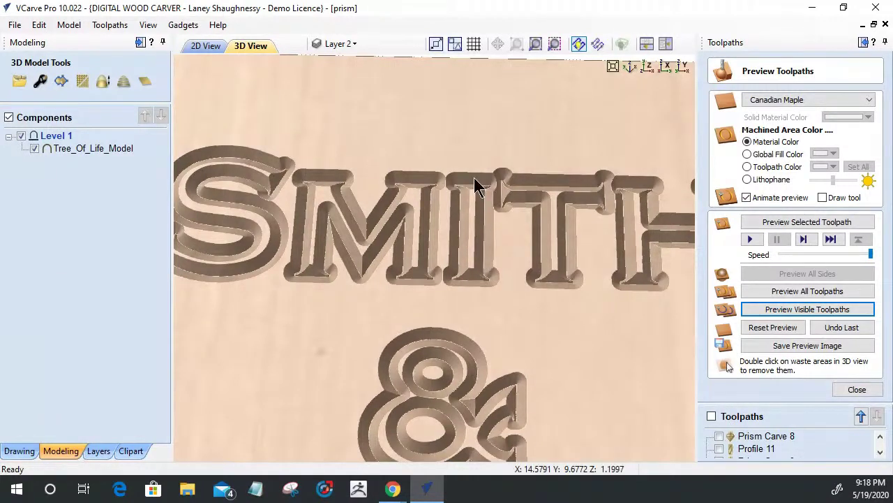
scroll(473, 225, up, 3)
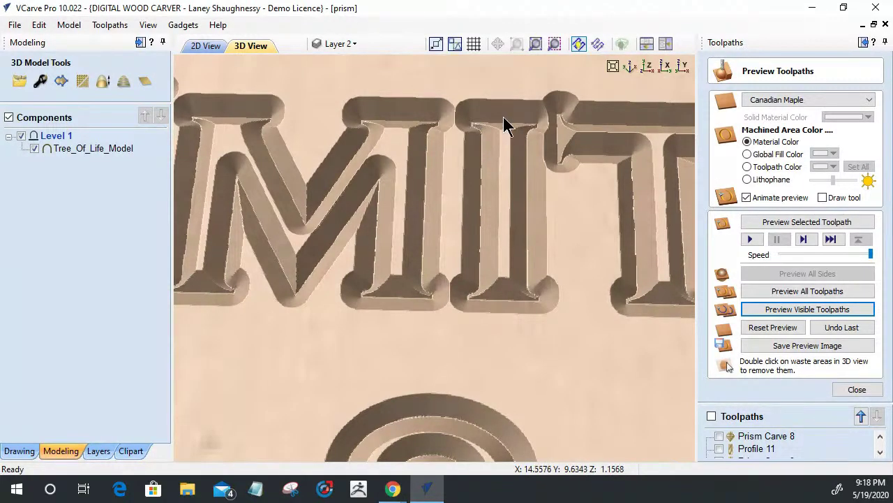
Color the machined areas of the preview with a brown global fill color.
drag(266, 285, 389, 250)
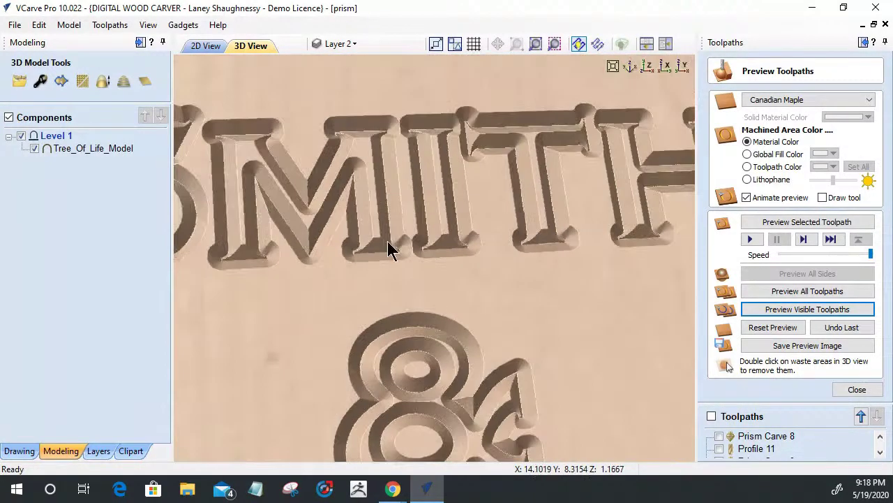
drag(289, 305, 290, 213)
drag(359, 388, 345, 349)
drag(423, 429, 389, 323)
scroll(500, 367, up, 2)
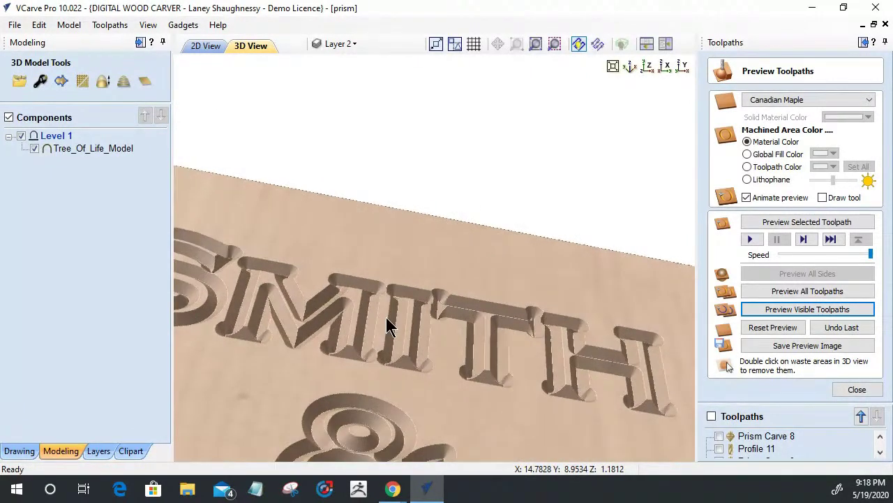
click(803, 167)
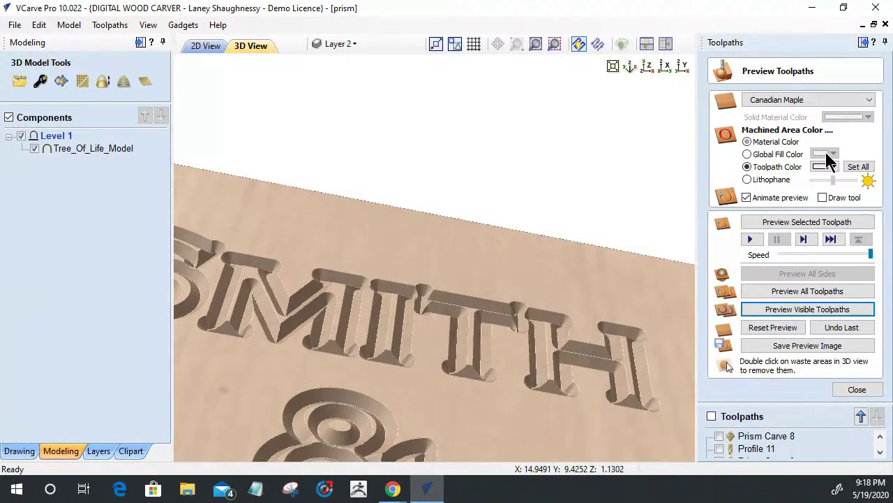
click(747, 154)
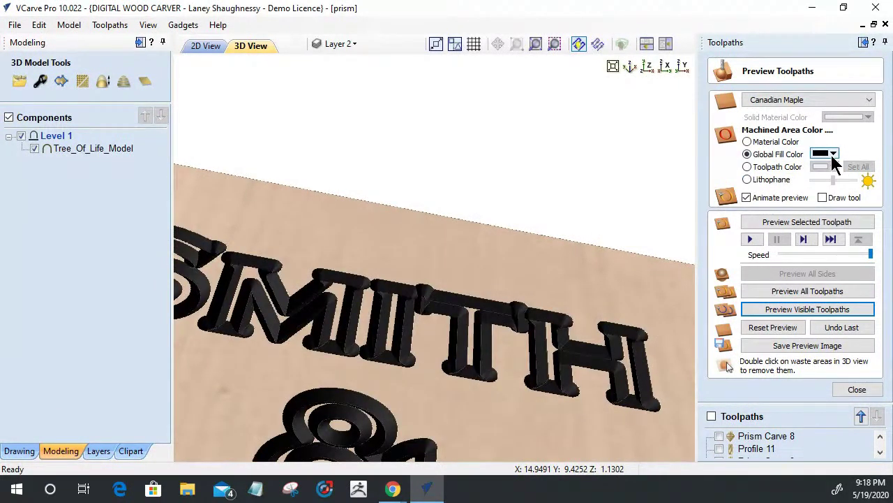
click(833, 155)
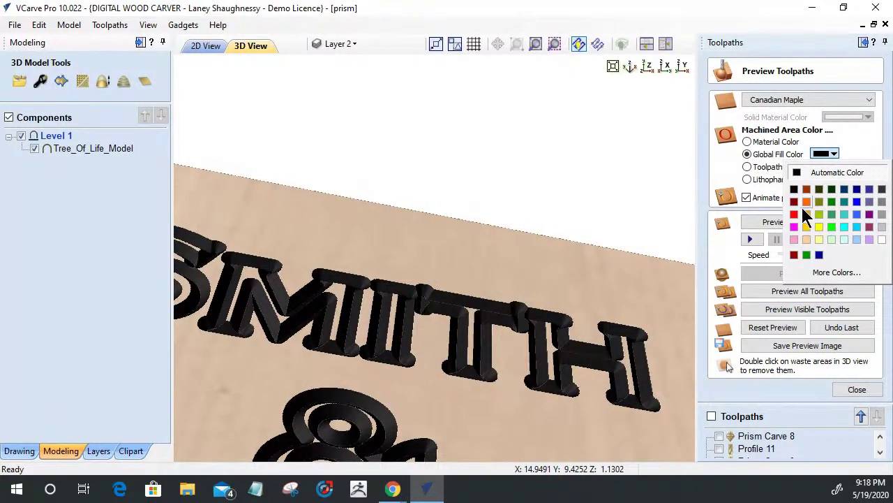
click(803, 188)
Examine the brown-filled beveled lettering in 3D, checking letter edges and corners up close and the overall layout.
scroll(495, 286, down, 3)
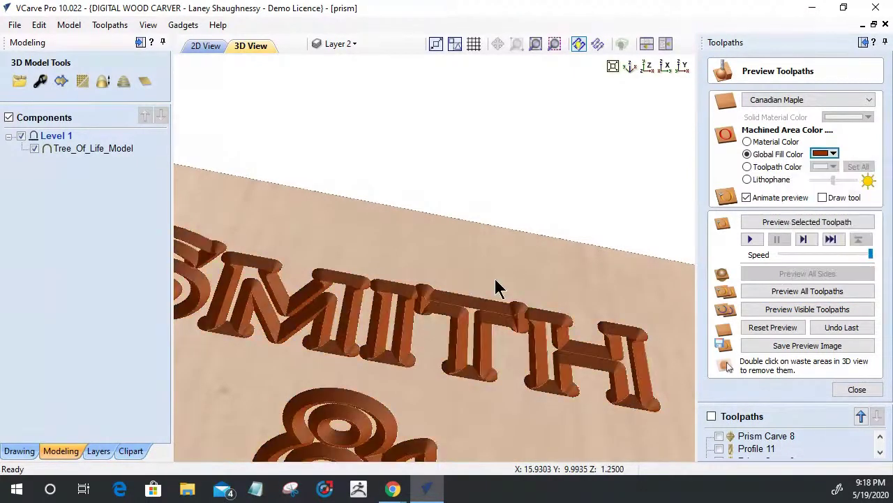
scroll(335, 314, up, 6)
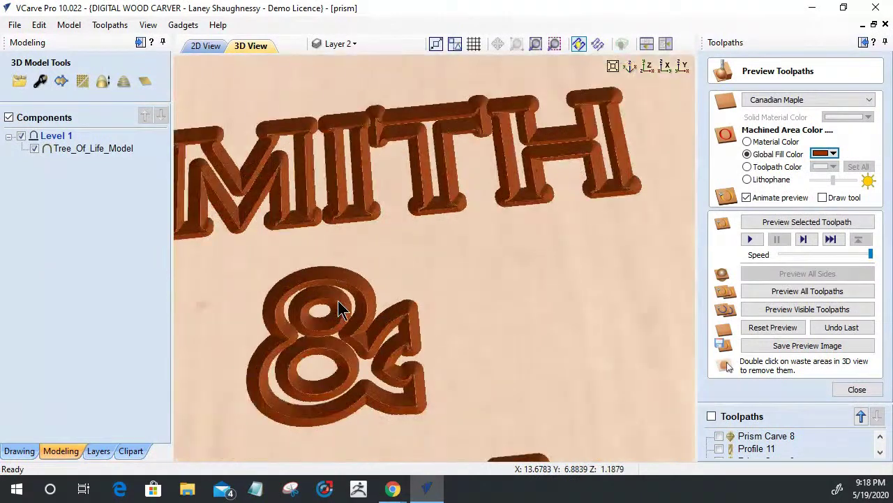
scroll(413, 300, down, 2)
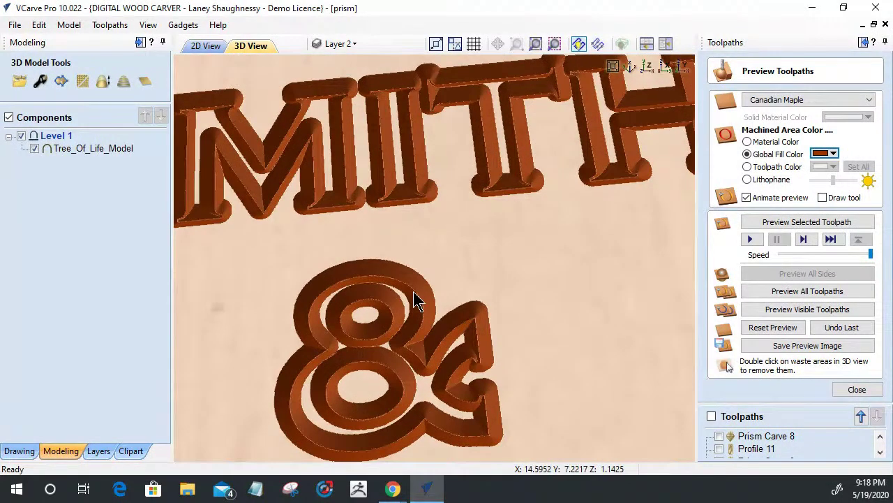
scroll(474, 328, up, 2)
drag(490, 325, 305, 321)
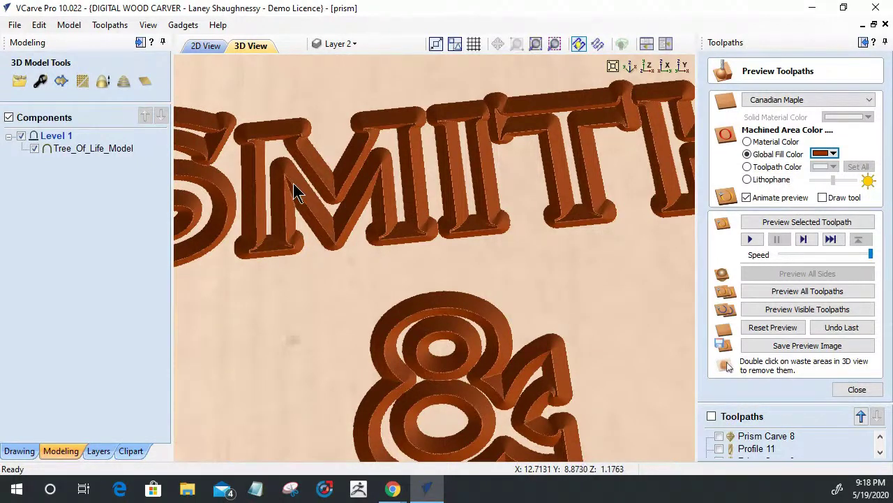
drag(395, 261, 382, 386)
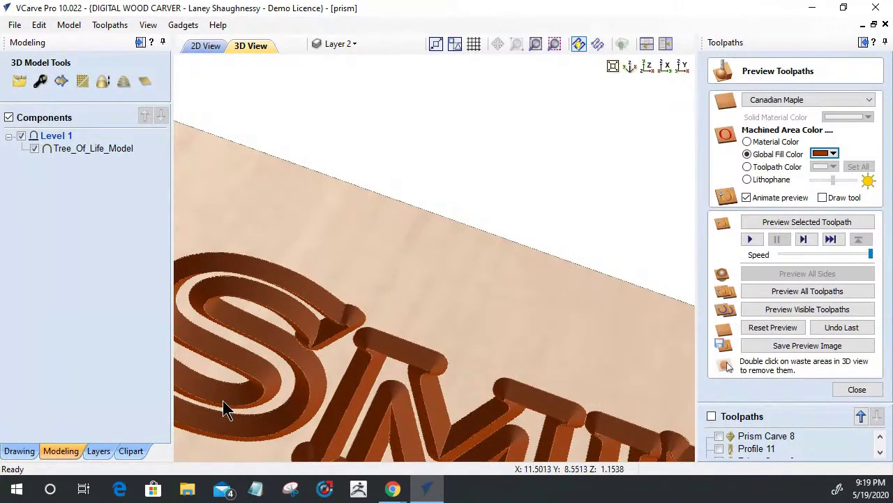
scroll(306, 201, down, 6)
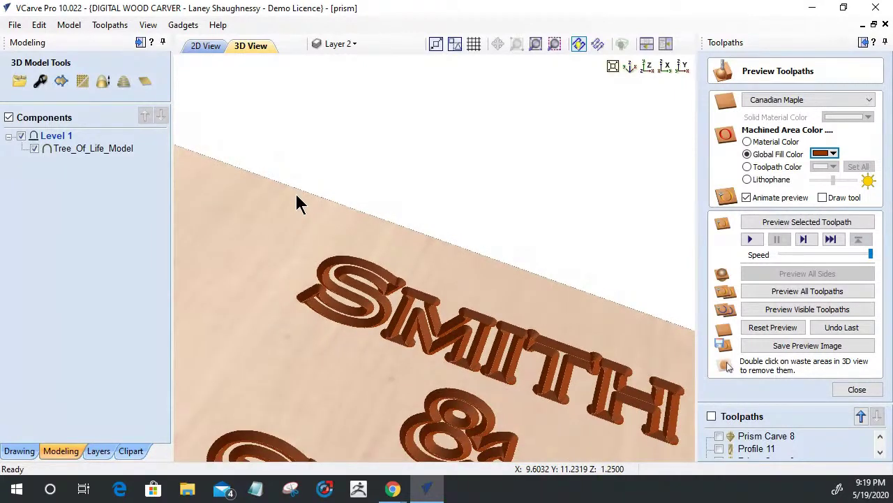
scroll(296, 202, down, 2)
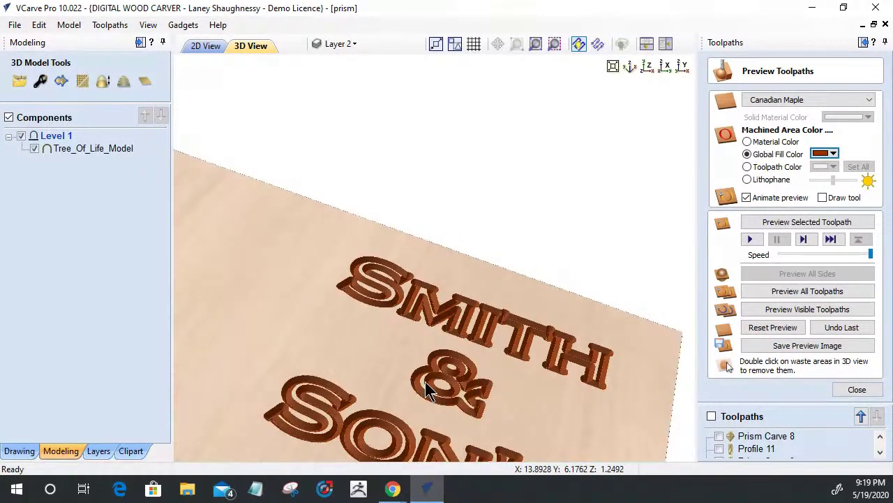
drag(428, 391, 418, 353)
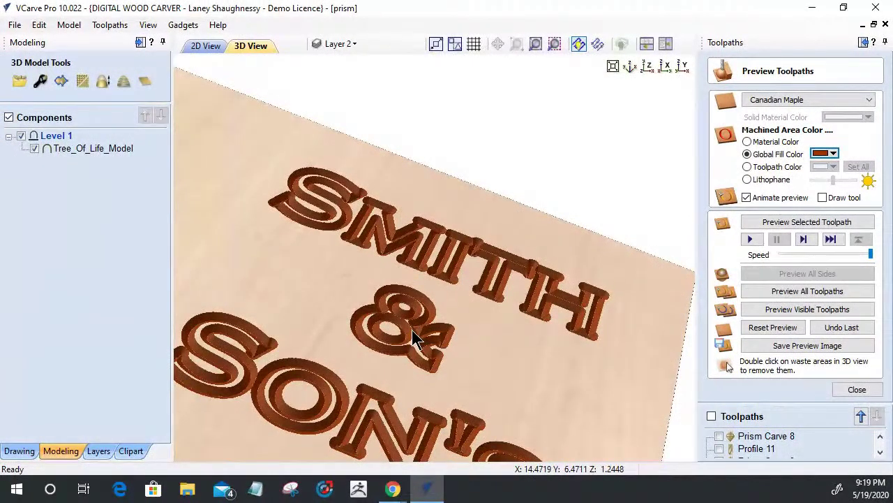
scroll(412, 330, up, 2)
scroll(410, 339, up, 3)
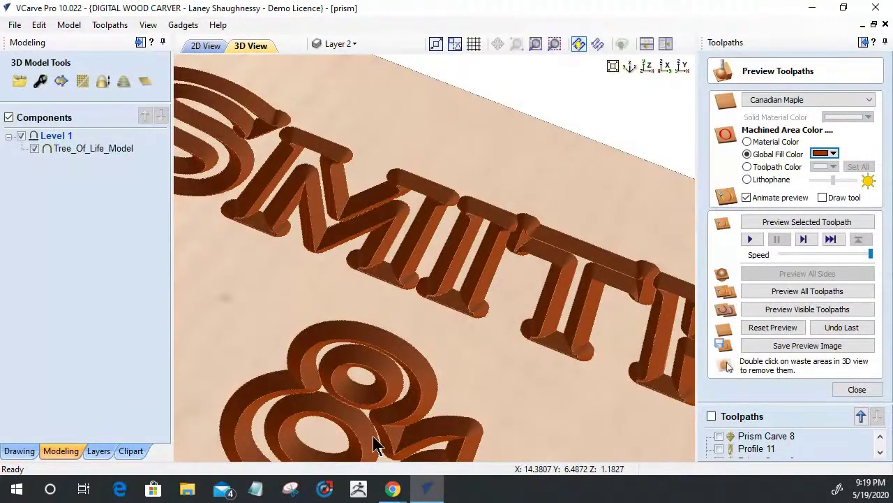
scroll(419, 279, down, 5)
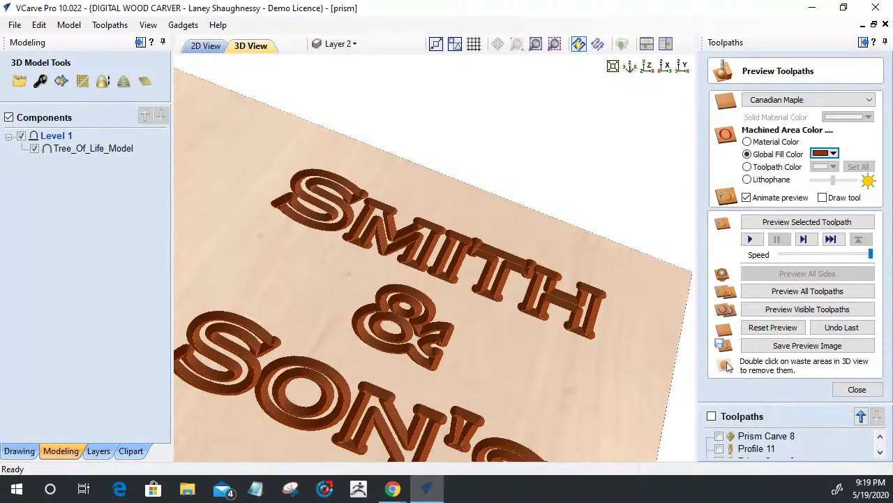
Reset the toolpath preview, close it and return to the 2D layout of the sign.
click(792, 333)
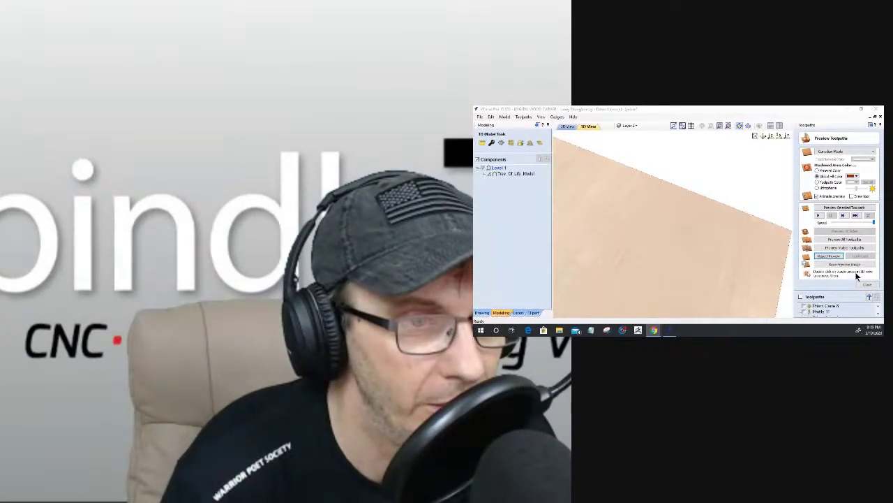
click(867, 284)
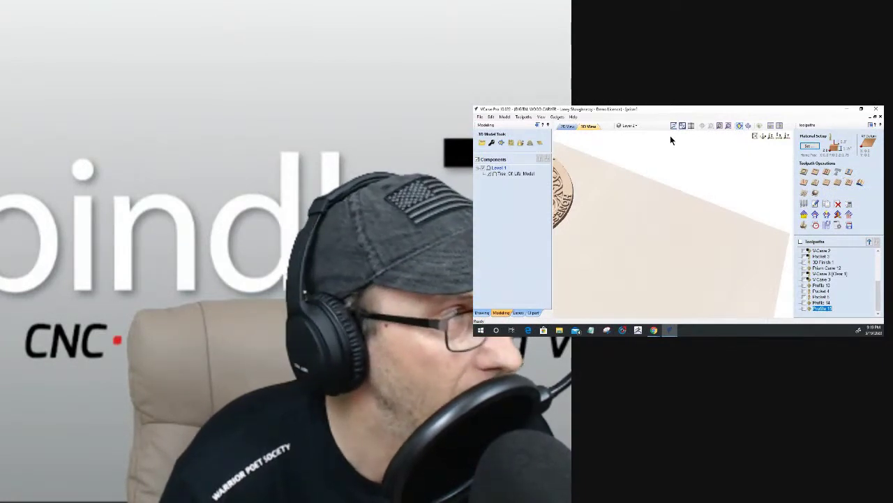
click(569, 127)
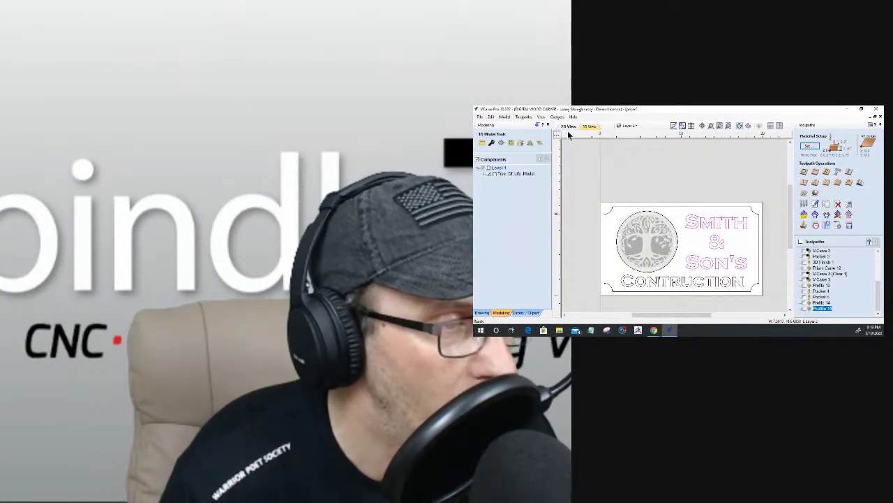
scroll(705, 293, up, 2)
scroll(698, 265, down, 1)
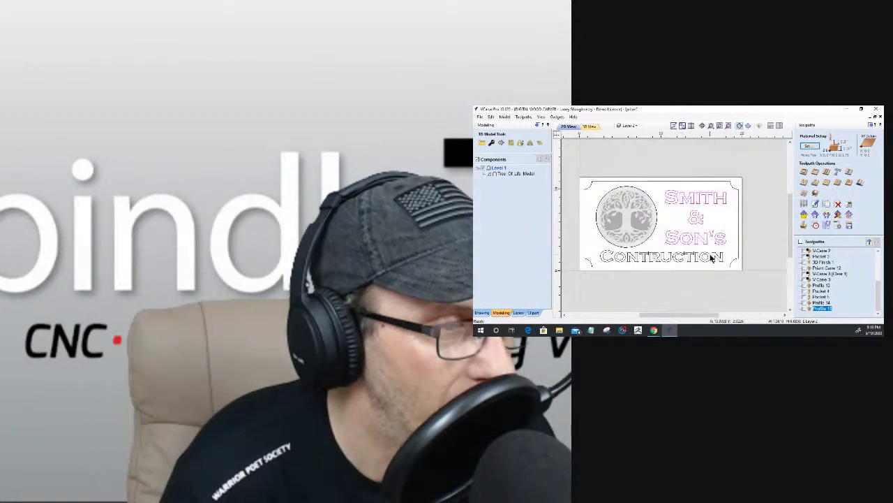
click(687, 218)
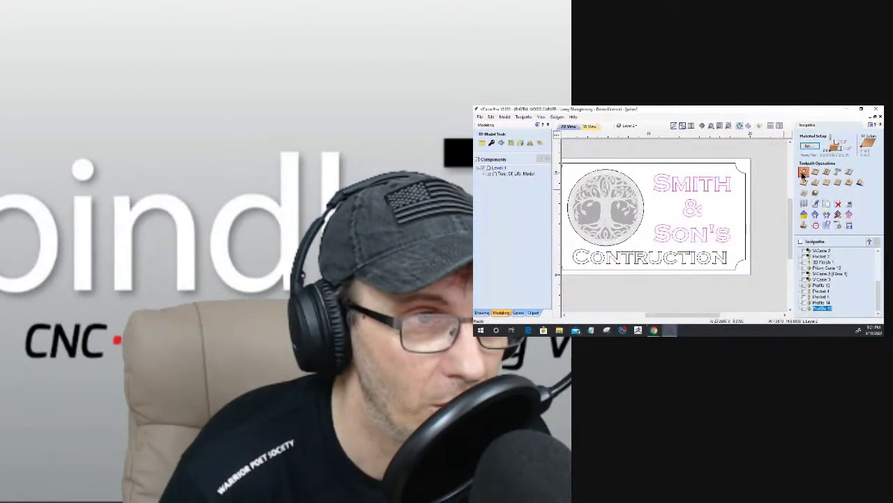
Calculate a new 2D profile toolpath on the selected Smith & Son's lettering vectors, using the engraving bit and machining on the vectors.
double_click(822, 308)
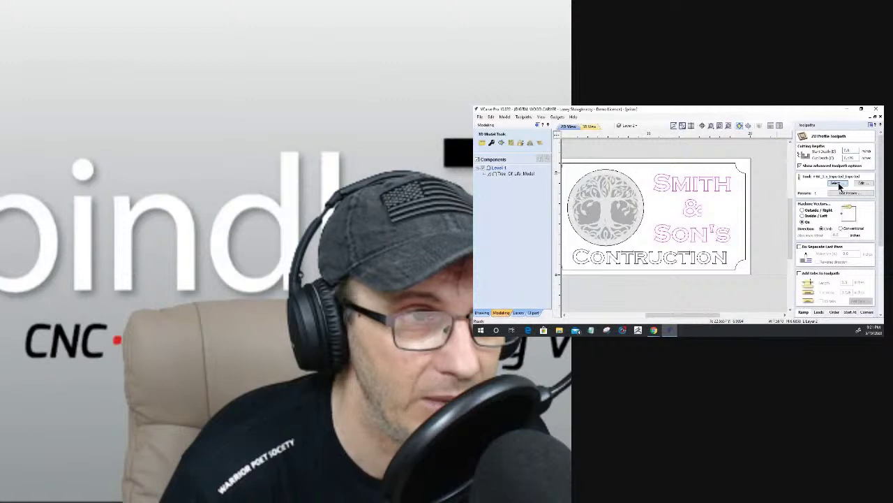
click(839, 184)
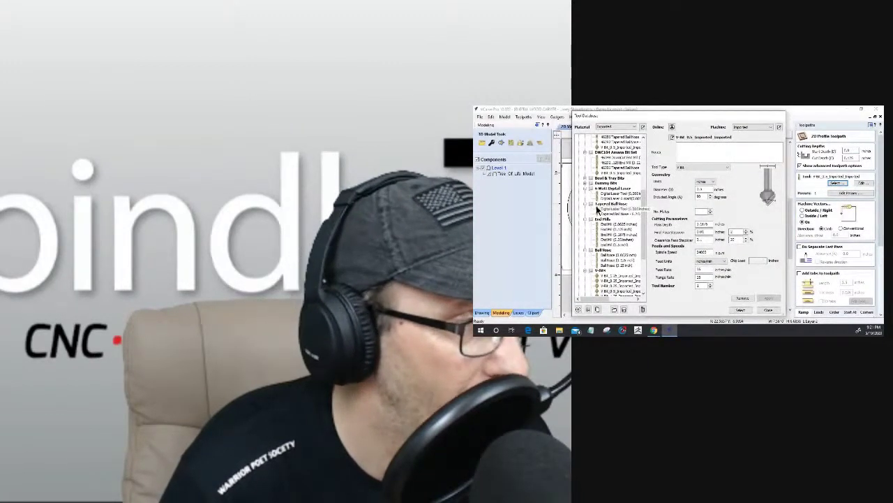
scroll(607, 286, down, 3)
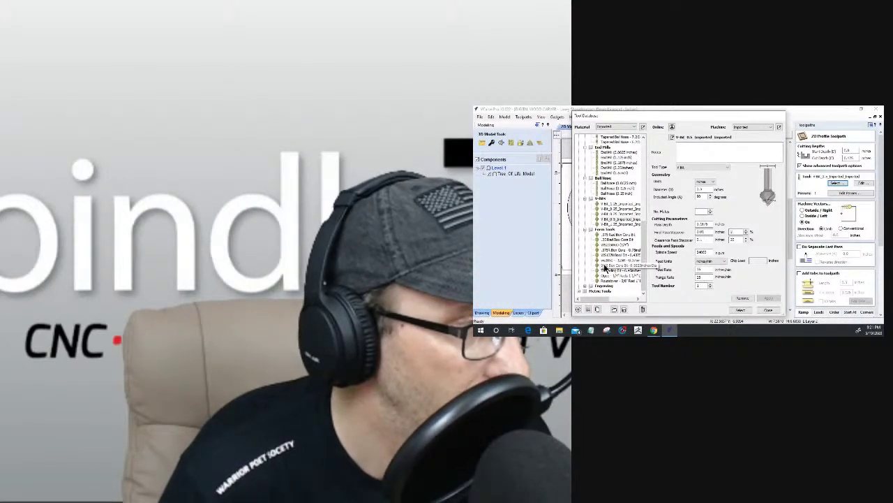
click(585, 287)
click(613, 291)
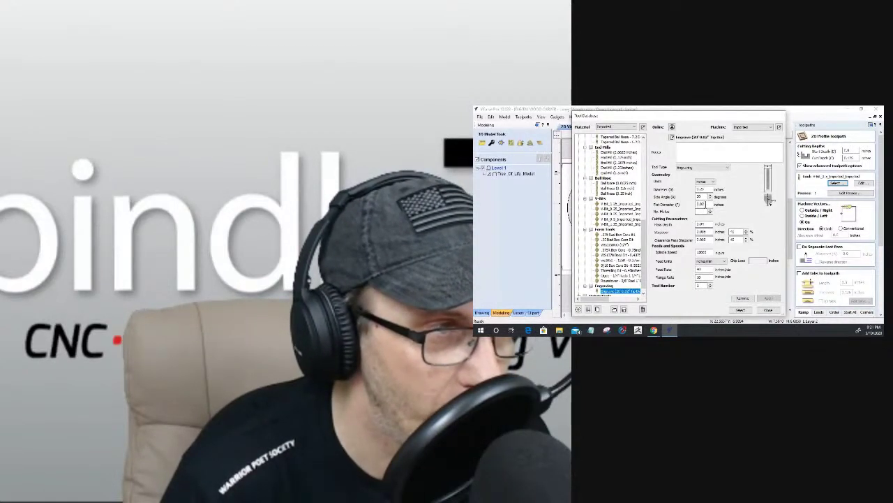
click(740, 309)
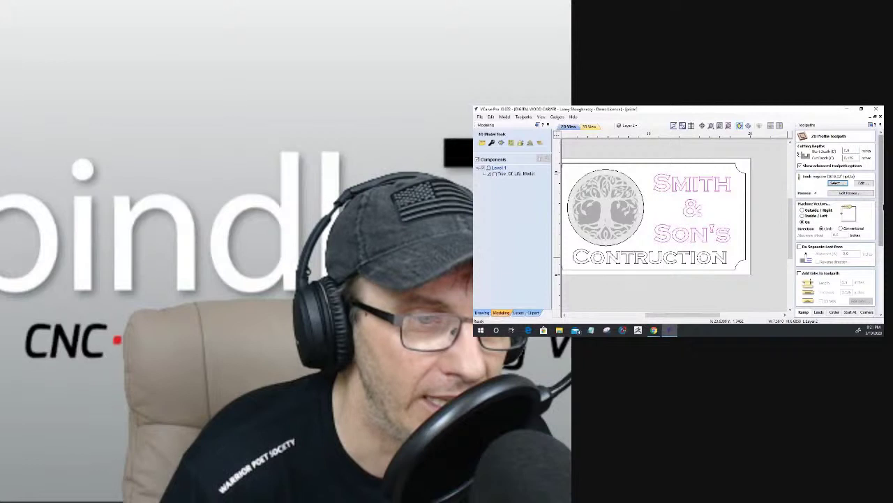
scroll(838, 244, down, 5)
click(814, 314)
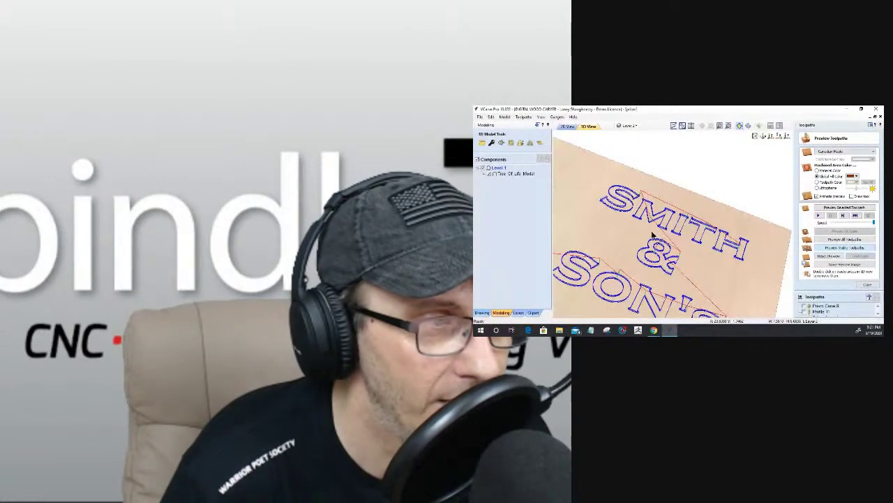
Simulate the visible engraving-bit profile toolpath and examine the outlined Smith & Son's lettering in 3D.
click(838, 239)
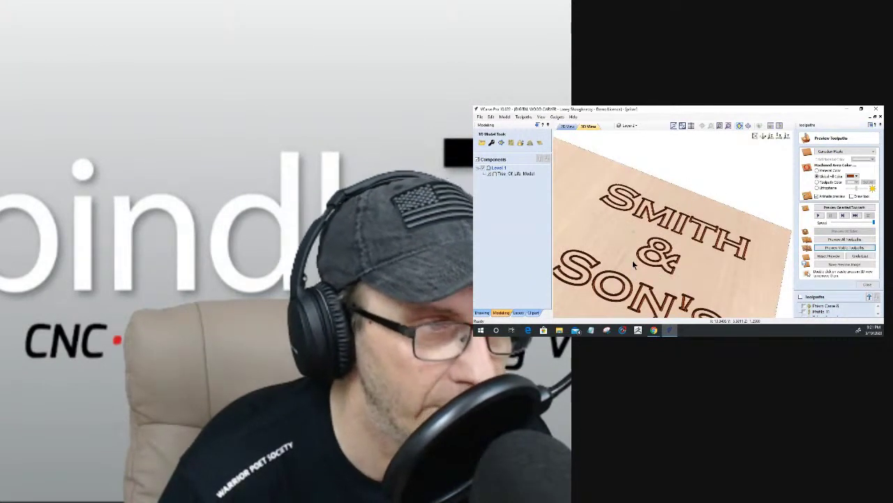
drag(674, 261, 653, 272)
scroll(656, 259, up, 3)
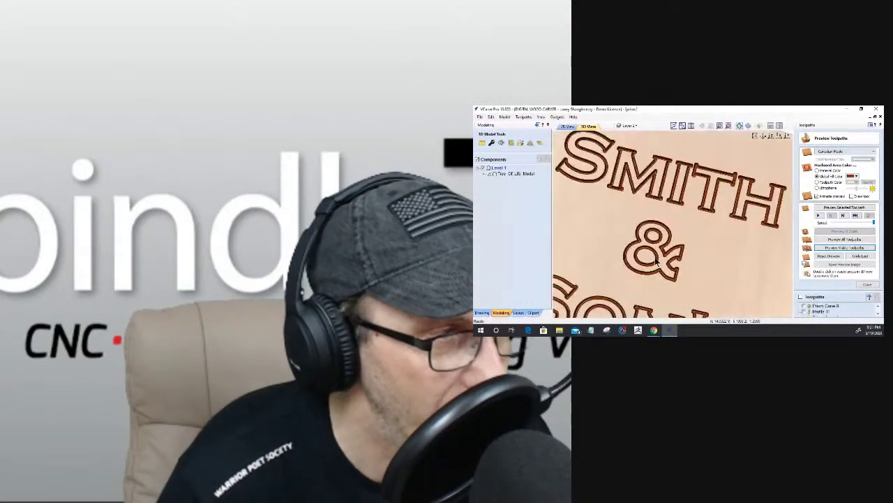
scroll(655, 273, up, 3)
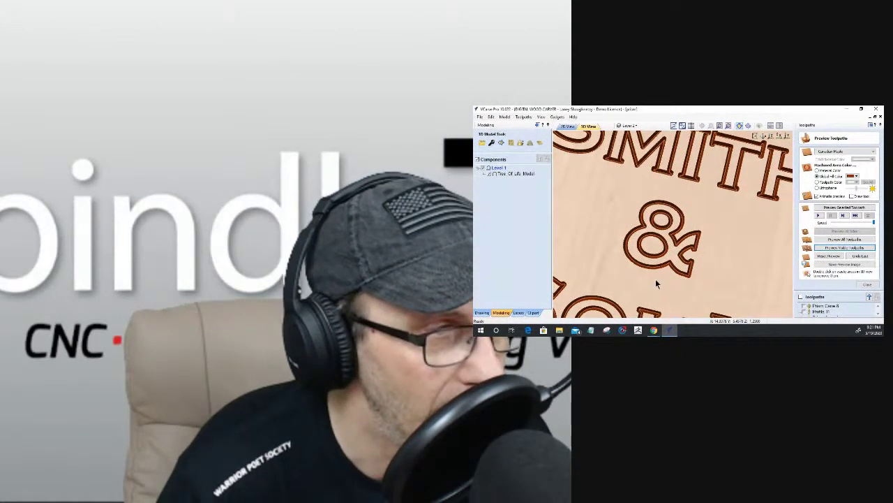
drag(655, 278, 677, 247)
mouse_move(677, 251)
mouse_down()
mouse_move(651, 239)
mouse_move(676, 235)
mouse_up()
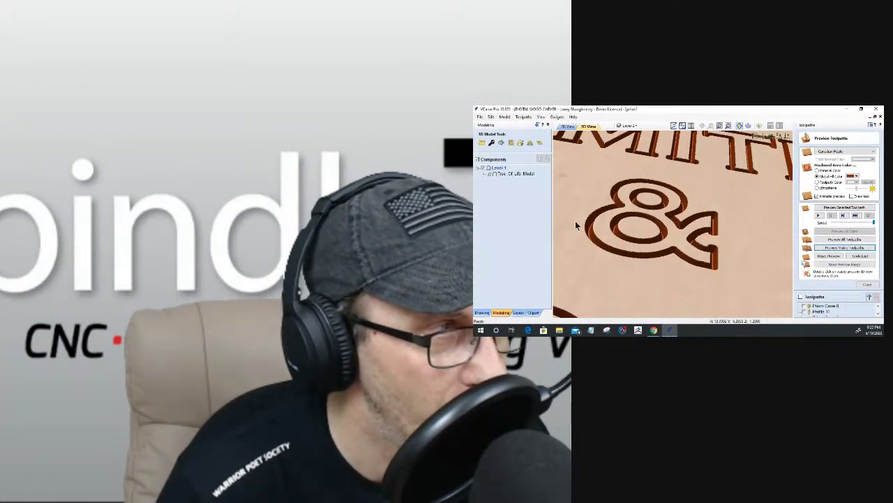
drag(575, 224, 651, 231)
scroll(650, 231, down, 3)
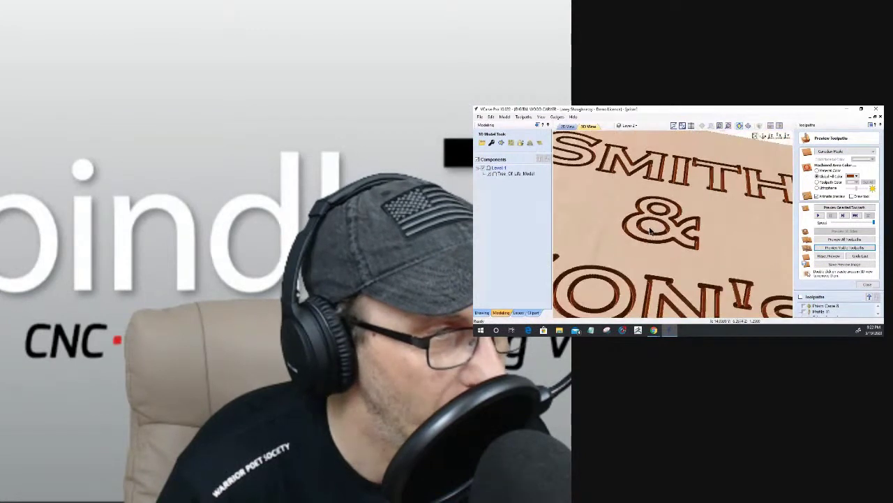
drag(650, 231, 587, 153)
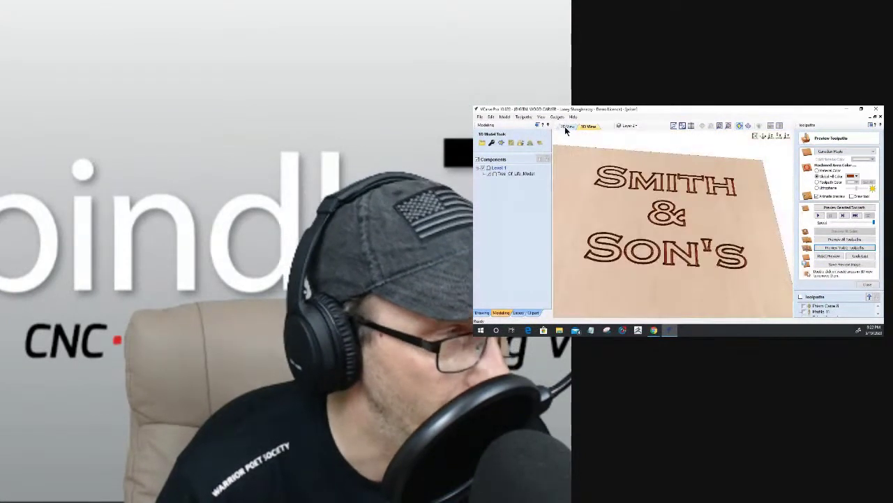
Add the sign's border to the lettering selection in the 2D layout and close the toolpath preview.
click(566, 127)
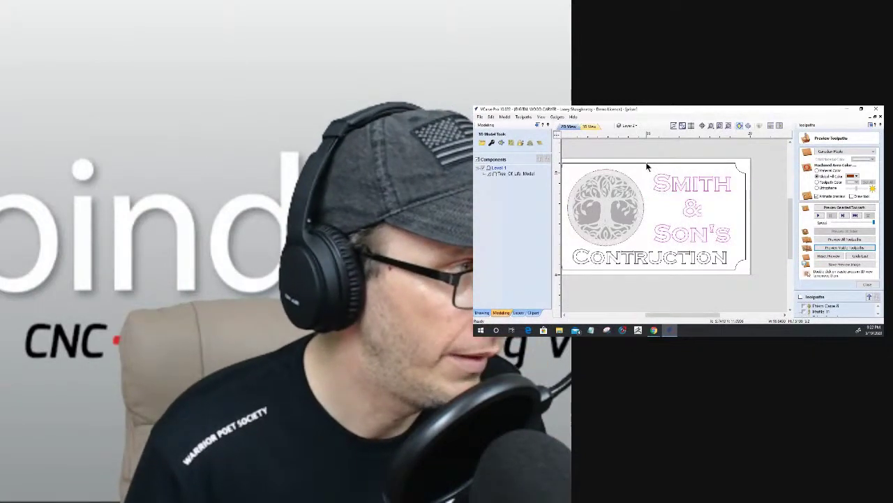
click(647, 165)
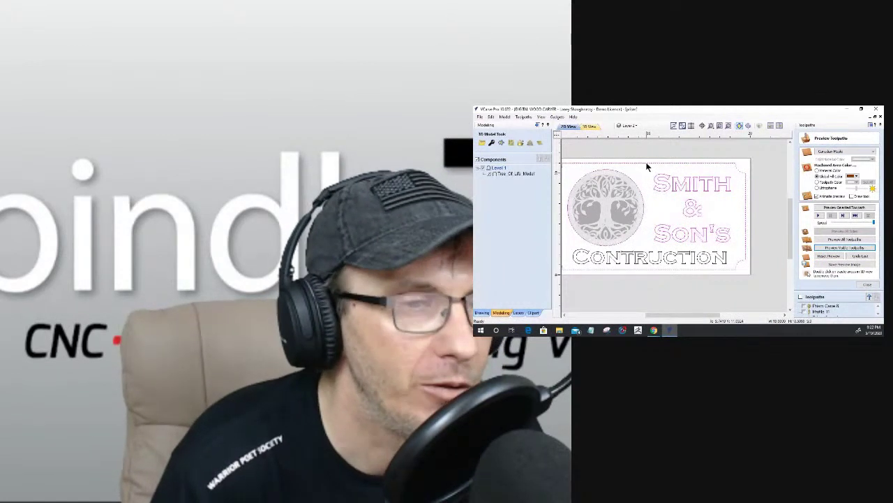
click(864, 285)
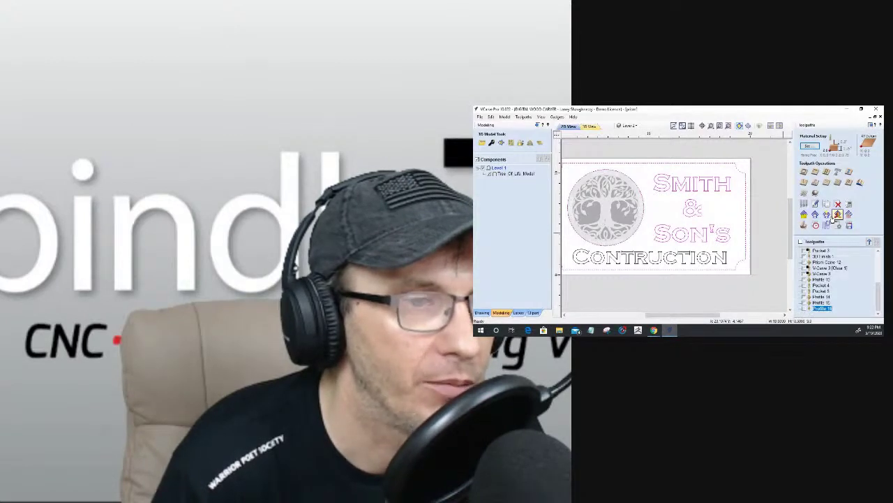
Calculate a new 2D profile toolpath machining outside the selected Smith & Son's lettering and border vectors, and preview it in 3D.
click(837, 214)
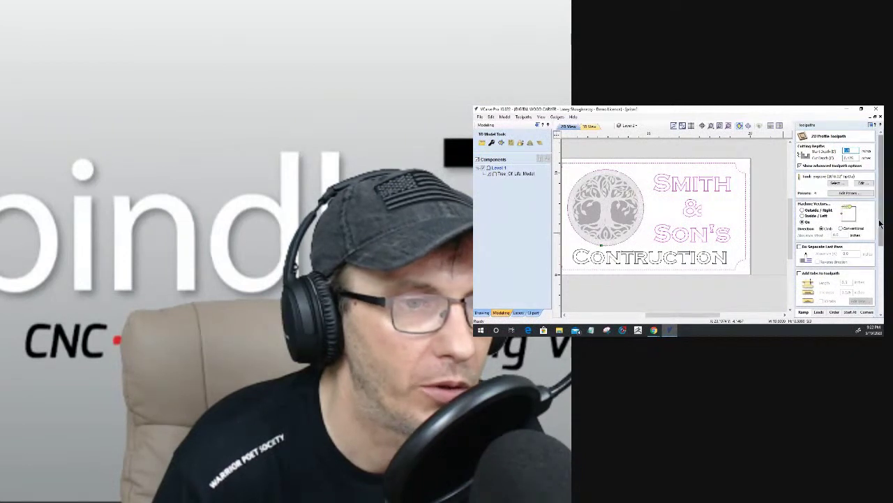
scroll(865, 237, down, 5)
click(866, 201)
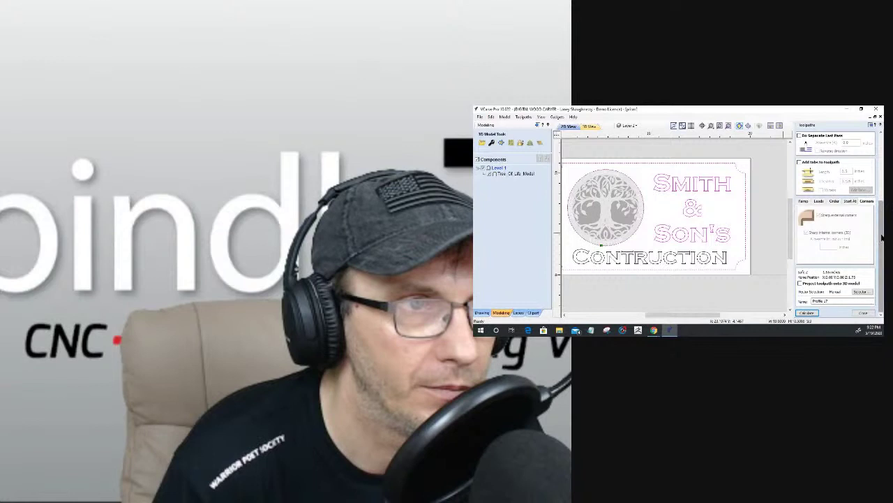
drag(881, 237, 876, 147)
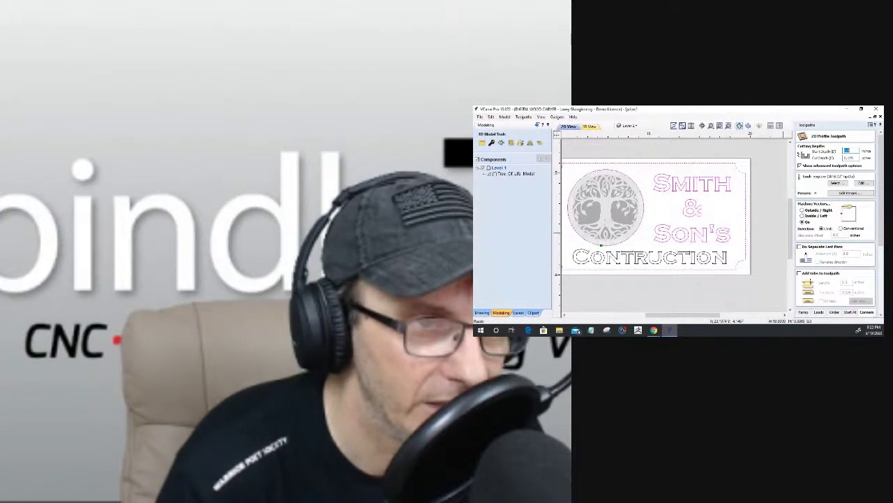
click(803, 213)
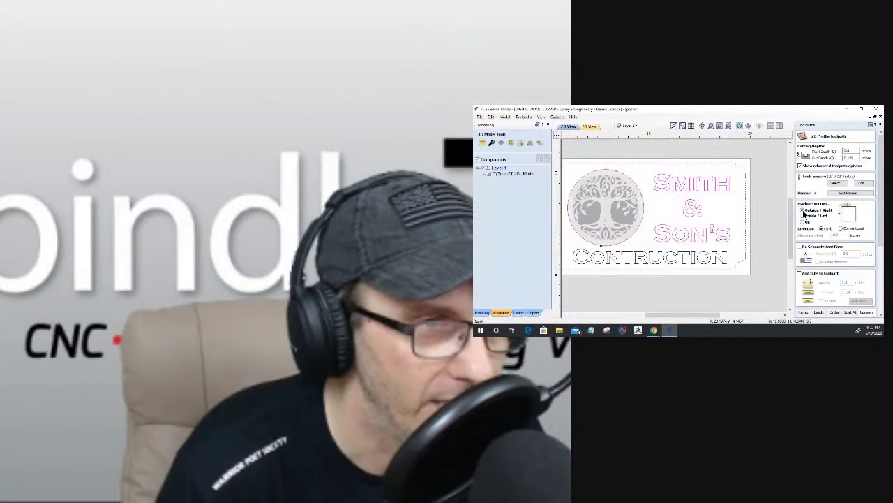
drag(881, 230, 878, 312)
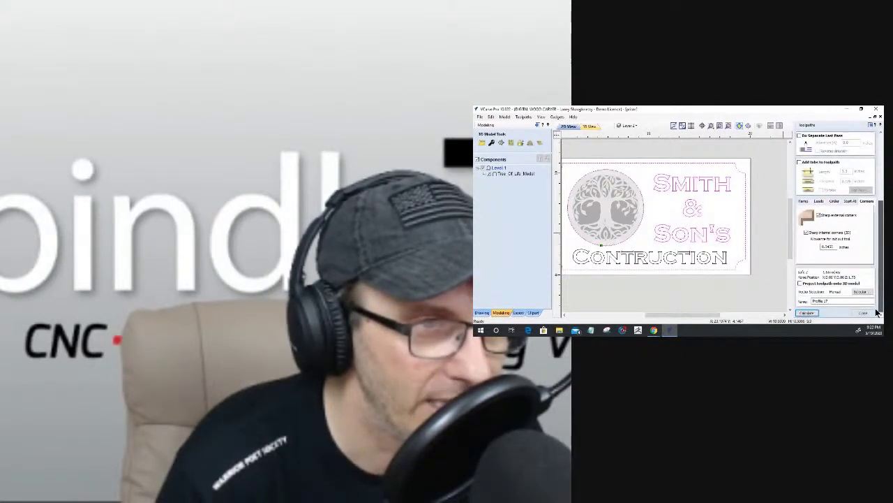
double_click(827, 246)
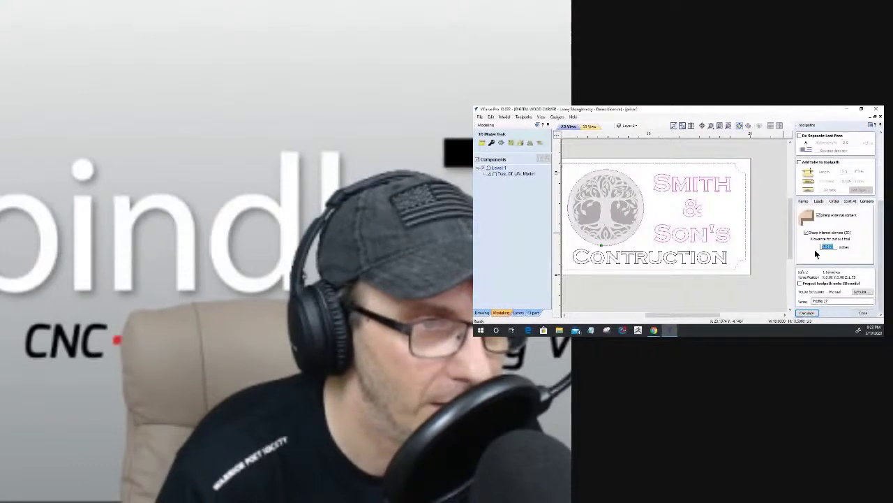
text(0.3422)
click(807, 312)
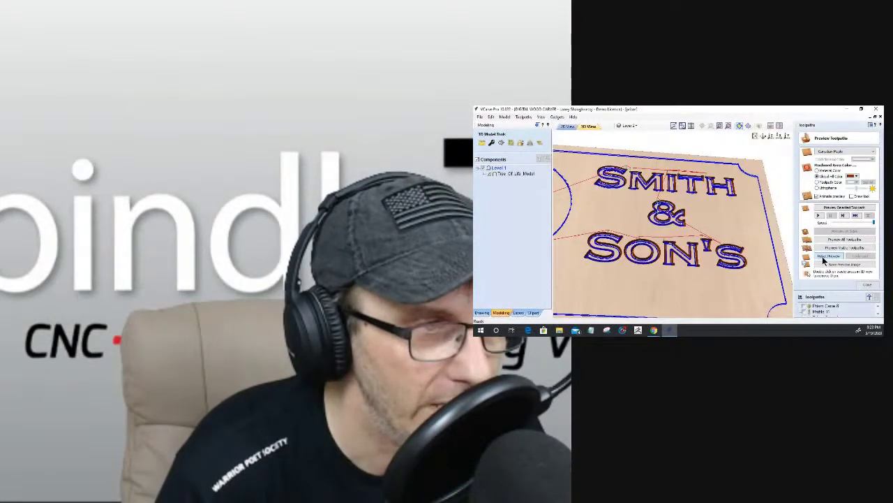
click(826, 257)
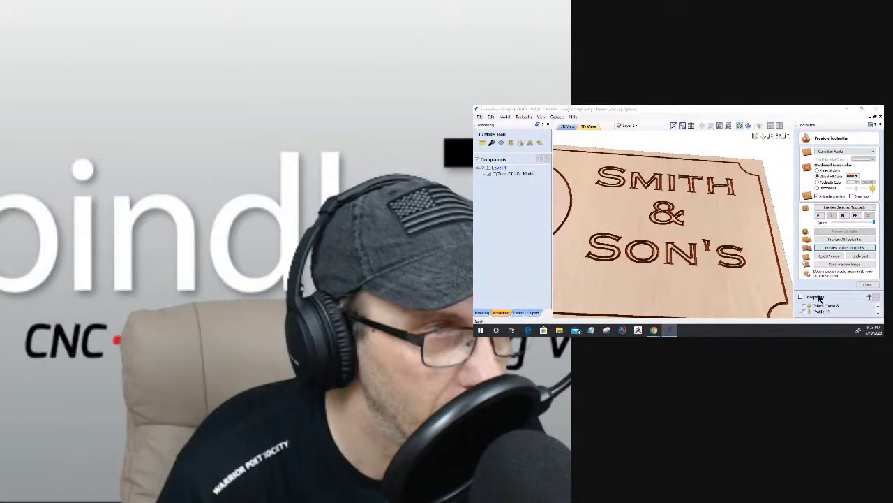
Reopen the Profile 17 toolpath for editing and review its settings against the 2D and 3D views.
double_click(815, 297)
click(744, 206)
double_click(743, 205)
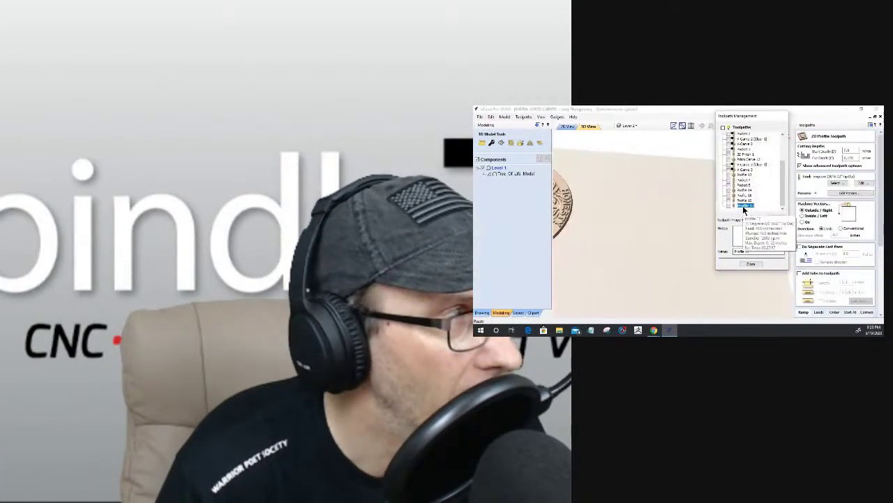
click(565, 127)
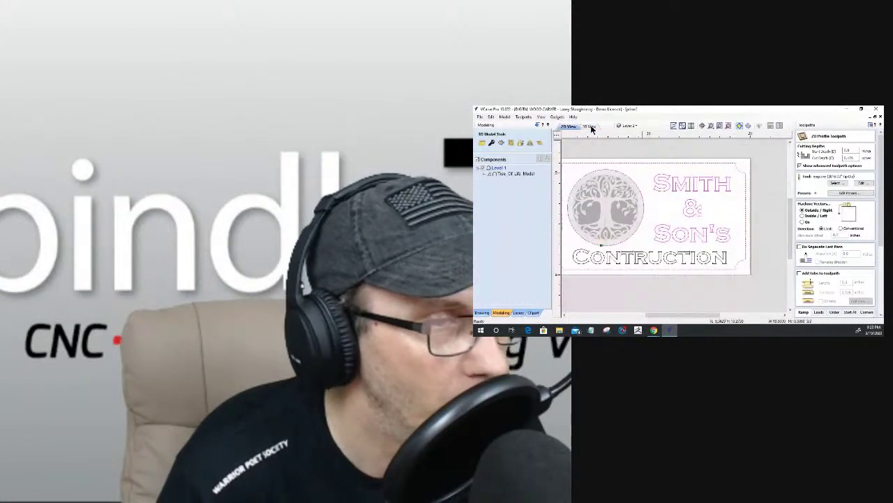
click(590, 126)
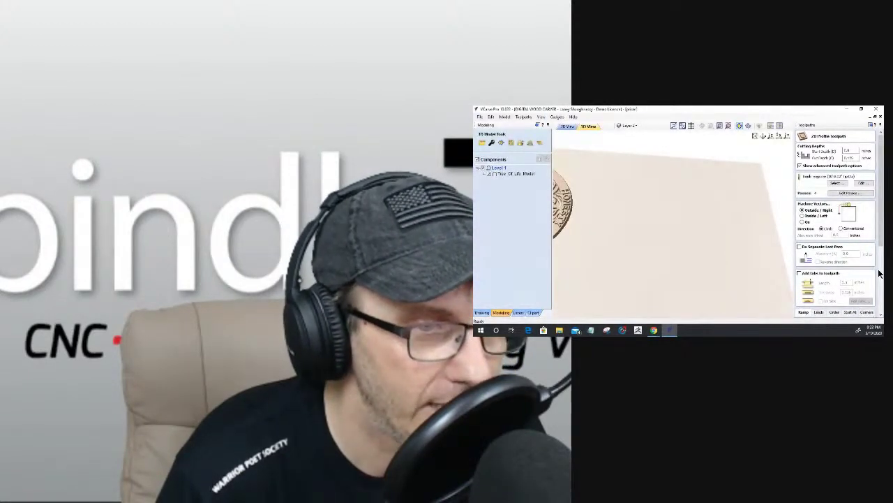
scroll(858, 272, down, 5)
click(816, 252)
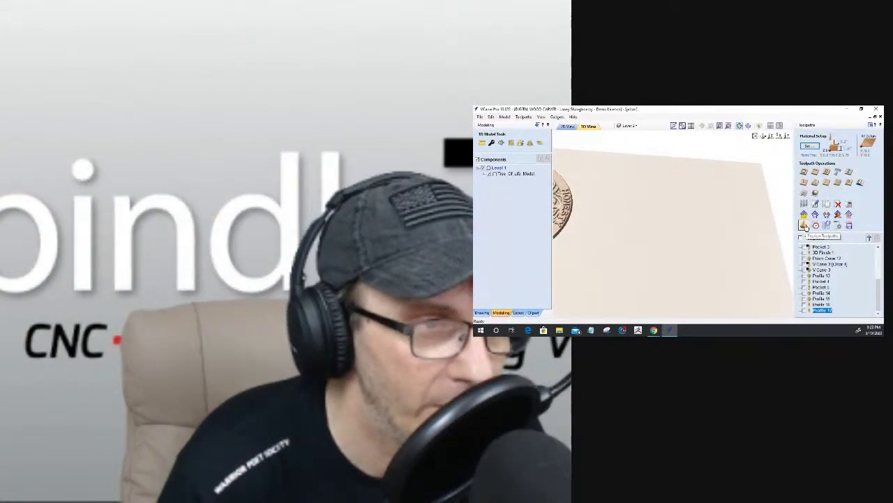
Reopen the toolpath preview and examine the outside-profiled Smith & Son's lettering up close before resetting it.
click(804, 225)
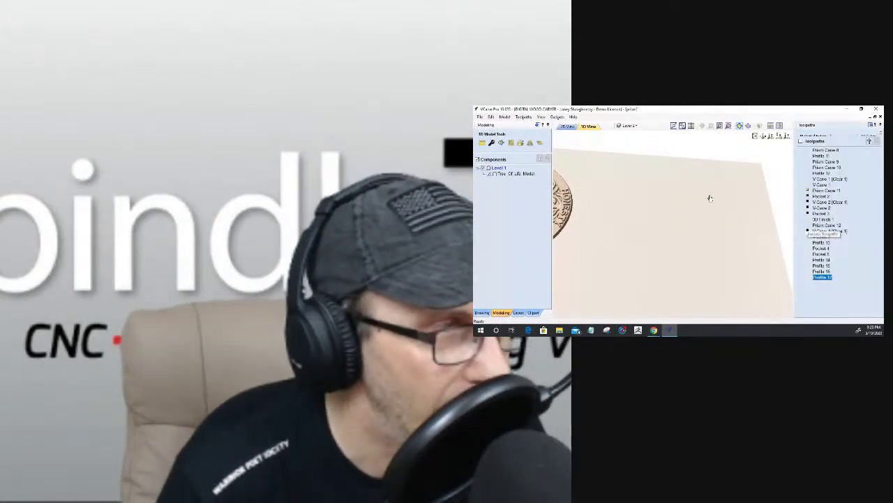
scroll(648, 224, up, 5)
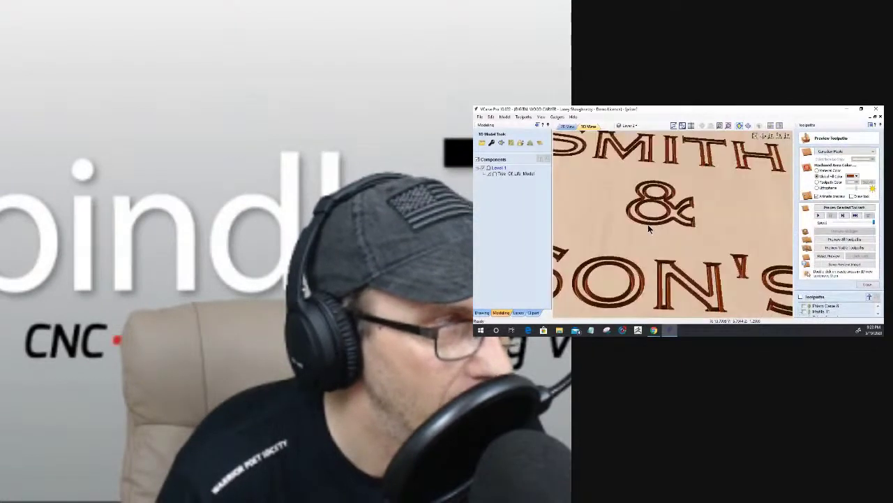
scroll(645, 263, up, 2)
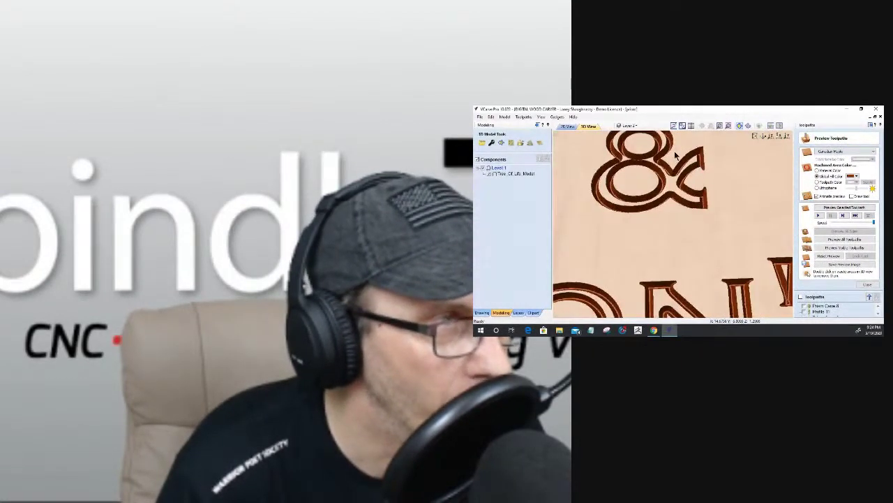
scroll(676, 155, down, 5)
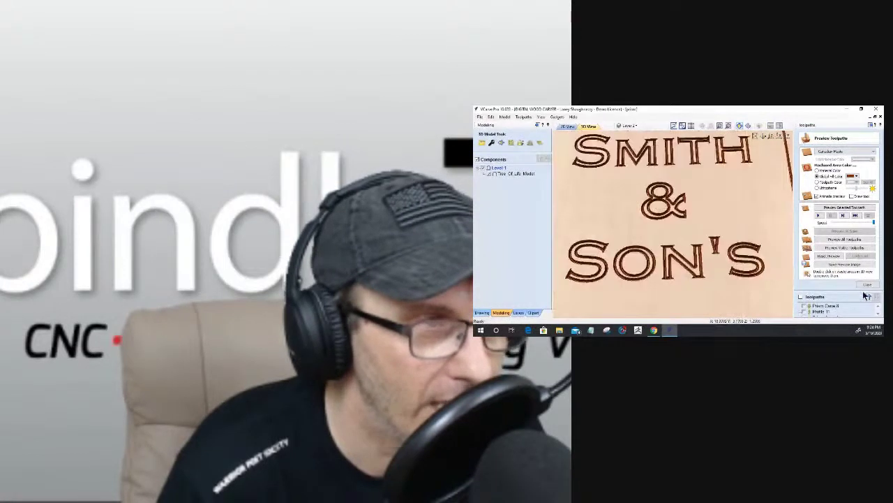
click(854, 256)
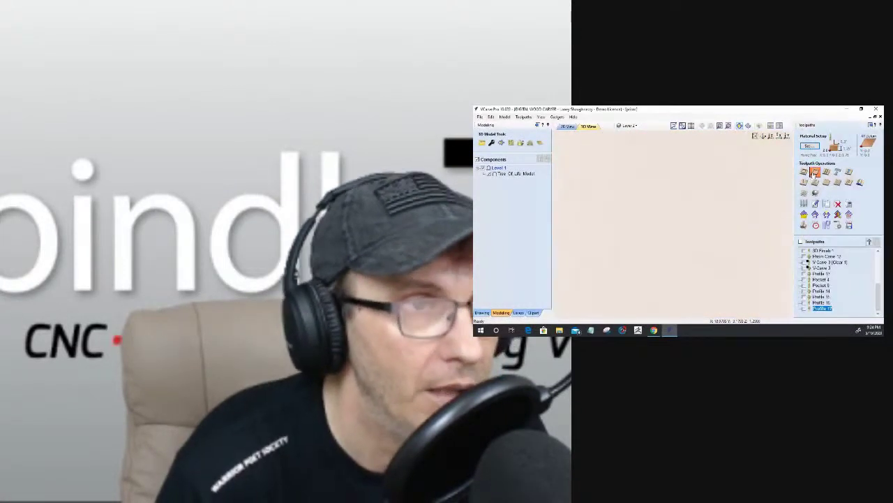
Calculate a raster pocket toolpath around the selected lettering within the border, pasting in a copied pocket allowance.
click(815, 170)
click(570, 128)
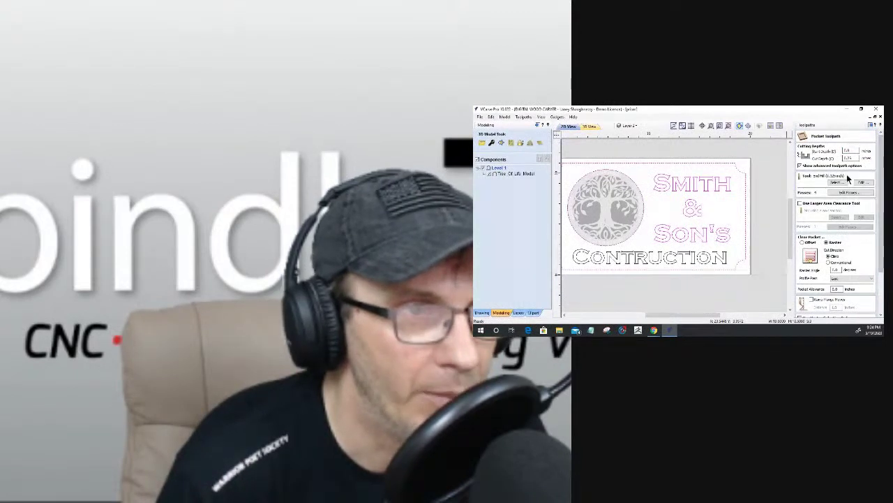
double_click(836, 288)
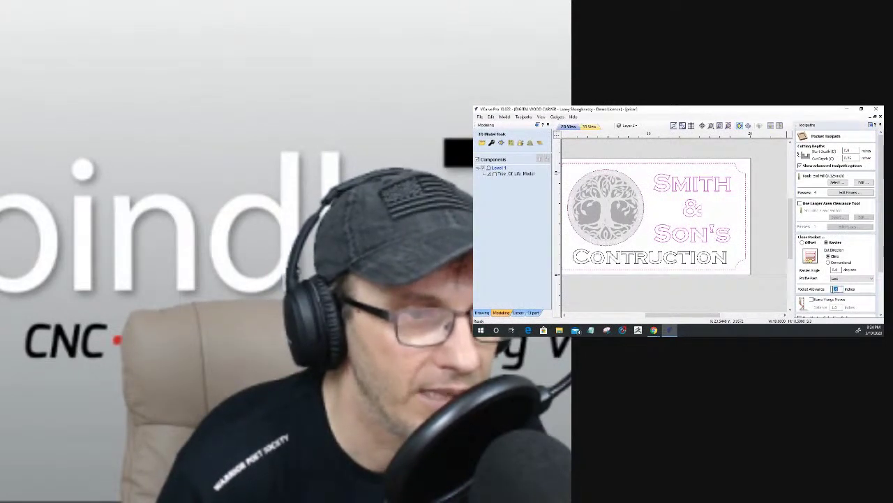
text(0.05)
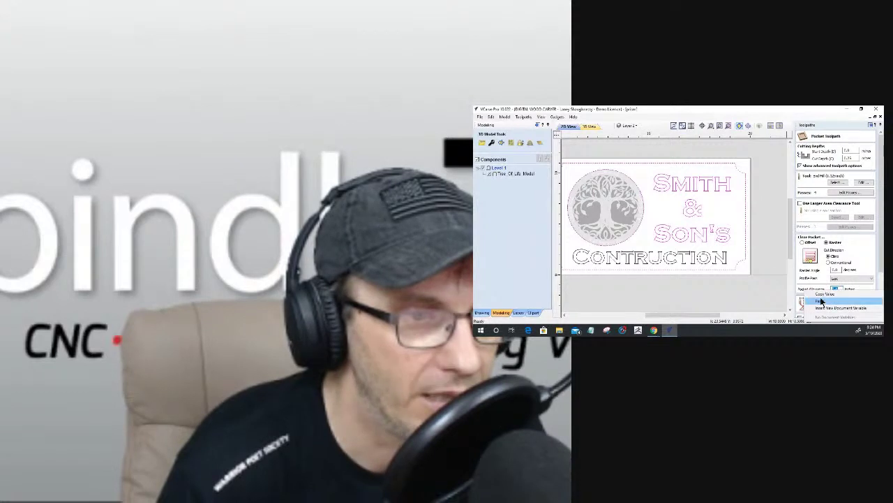
scroll(846, 293, down, 3)
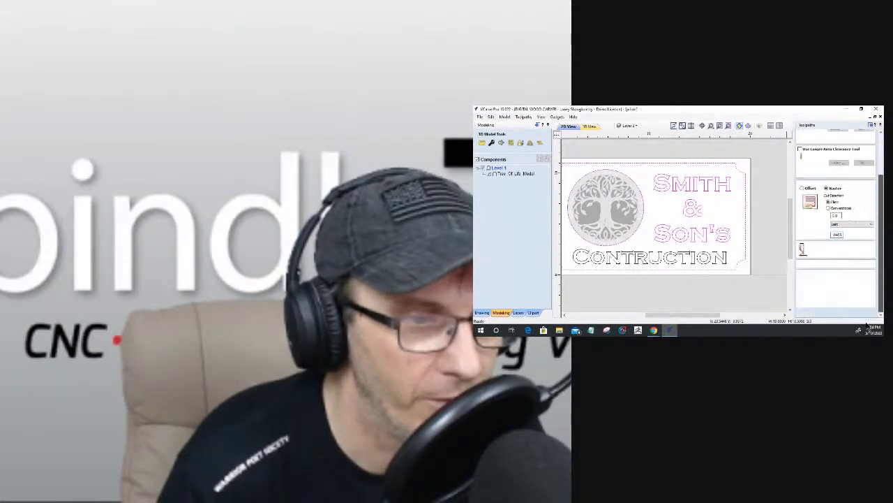
click(808, 312)
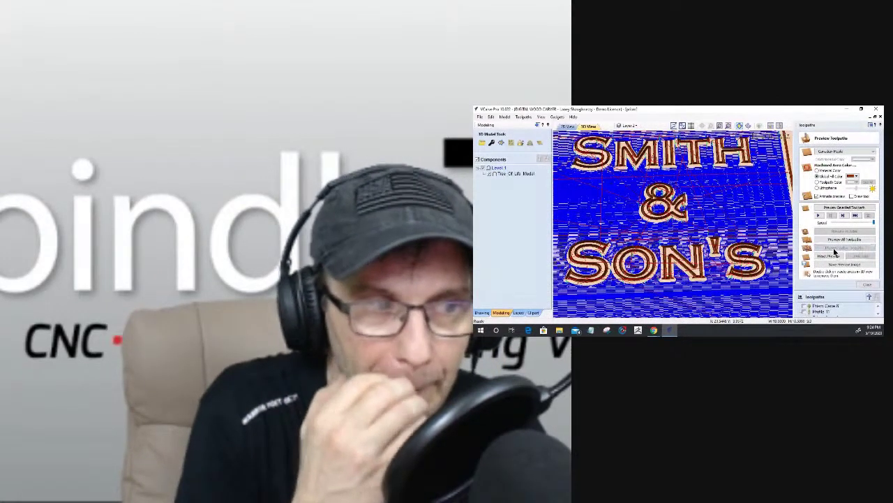
Stop the simulation of the visible toolpaths and set the preview simulation quality to High (2 x Slower).
click(833, 249)
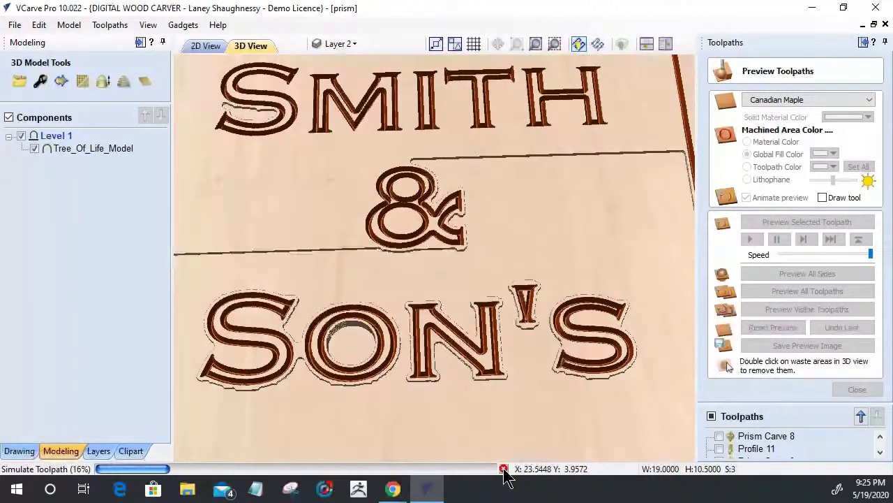
click(504, 468)
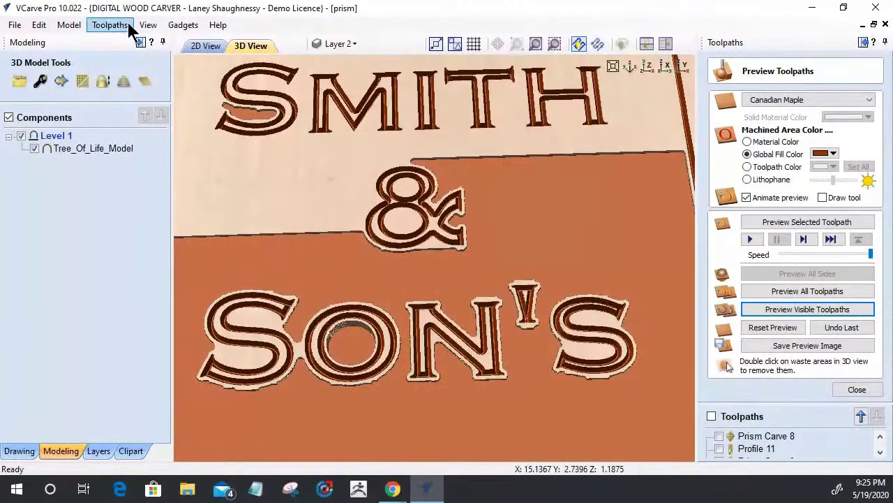
click(128, 30)
mouse_move(209, 87)
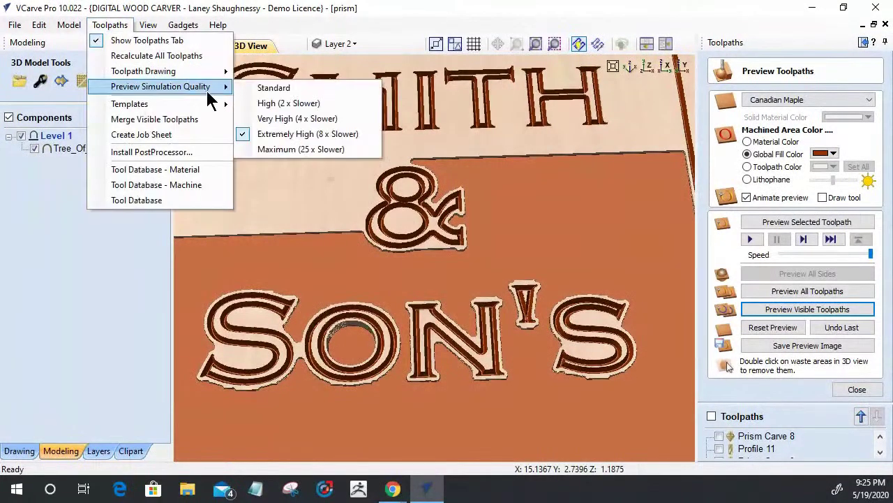
click(280, 104)
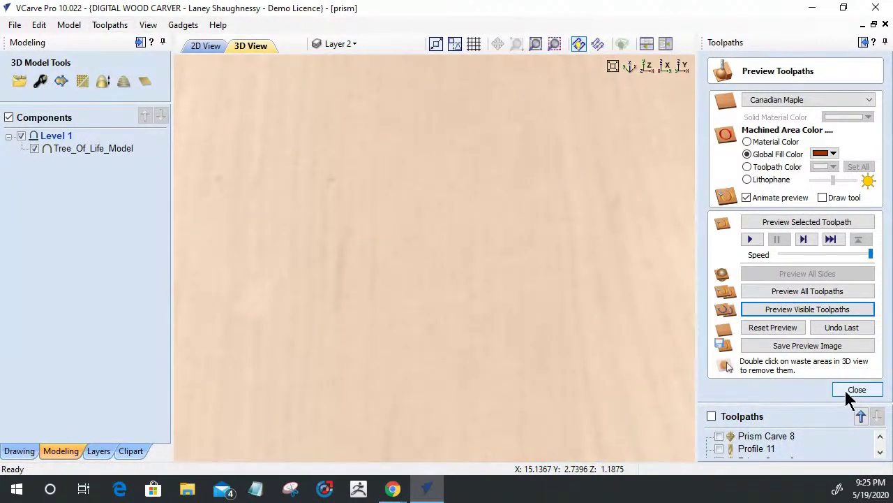
Make the Profile 17 and Pocket 6 toolpaths visible in the toolpath manager.
double_click(744, 417)
scroll(564, 201, down, 3)
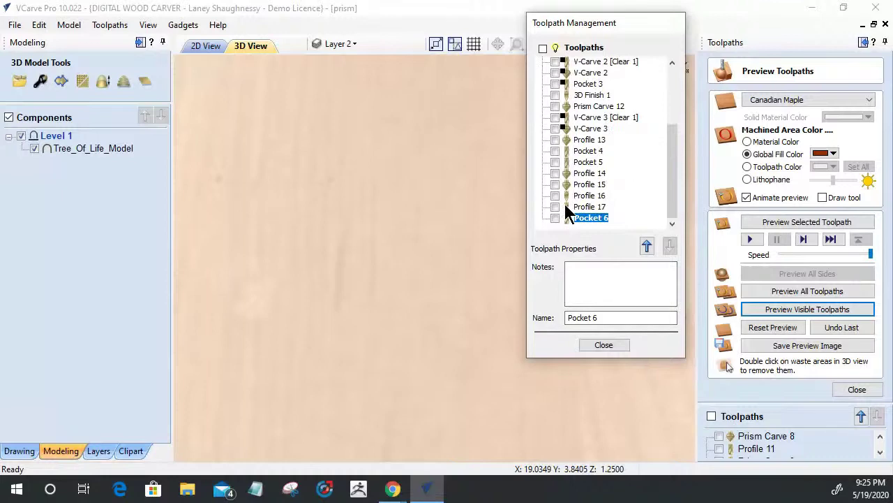
click(555, 217)
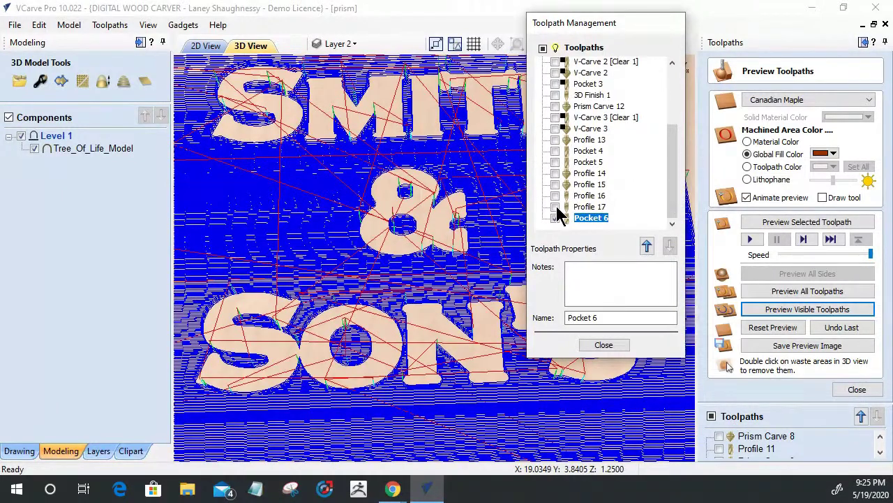
scroll(556, 209, up, 3)
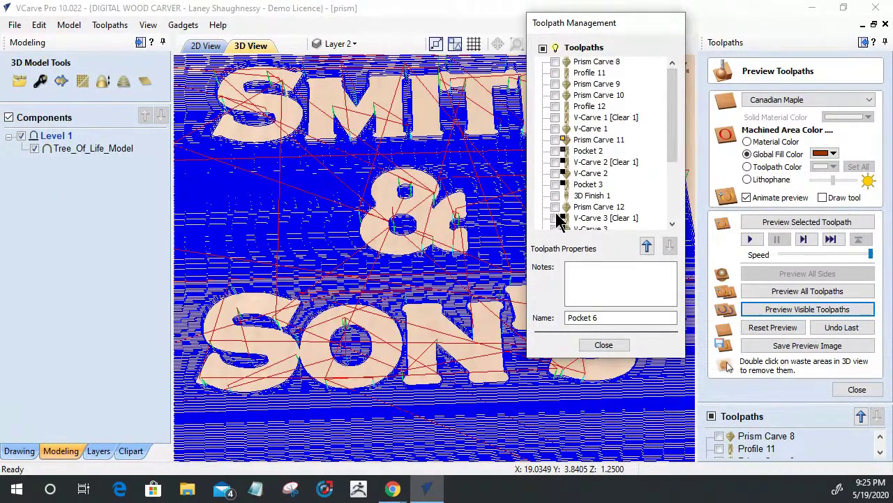
scroll(557, 215, down, 3)
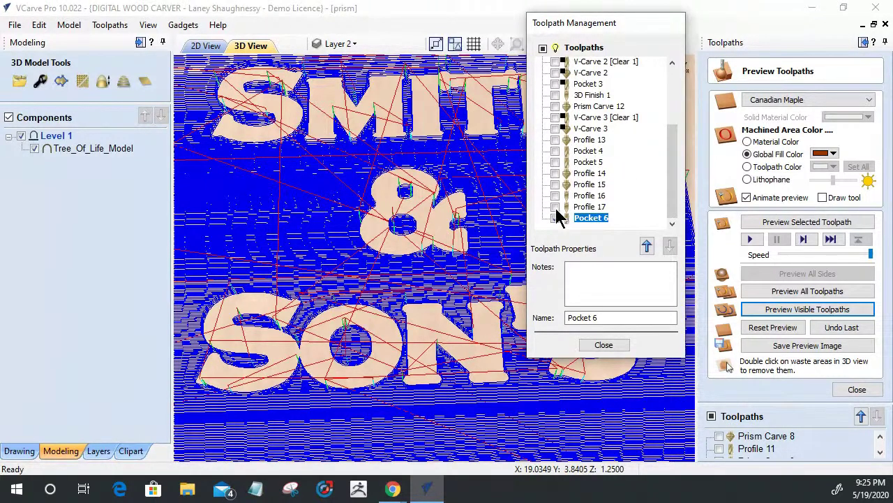
click(556, 208)
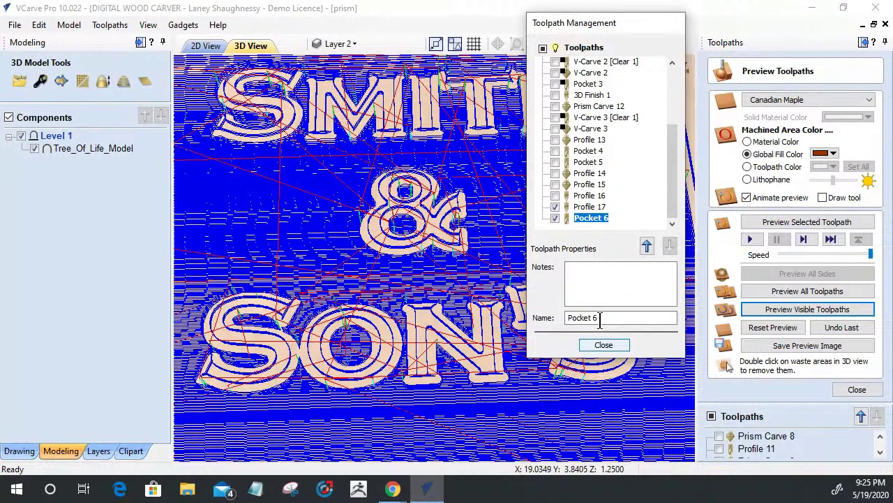
Simulate the visible profile and pocket toolpaths and examine the raised, outlined Smith & Son's lettering in 3D.
click(788, 310)
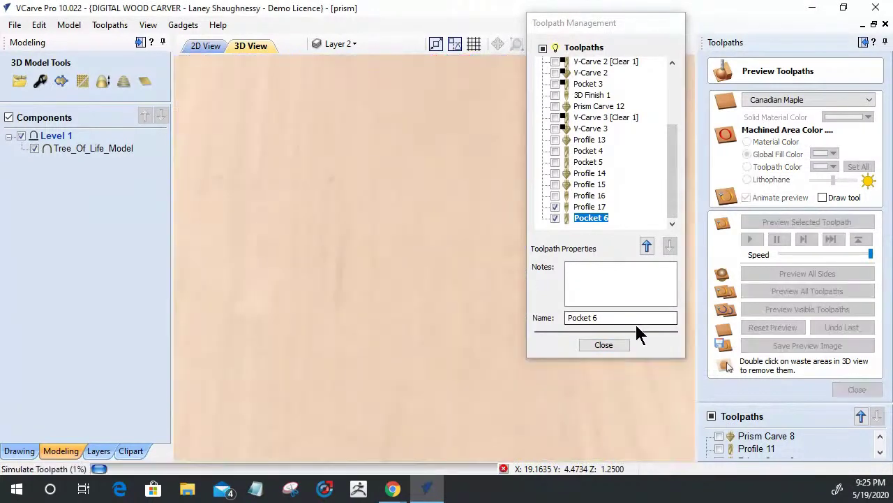
click(615, 344)
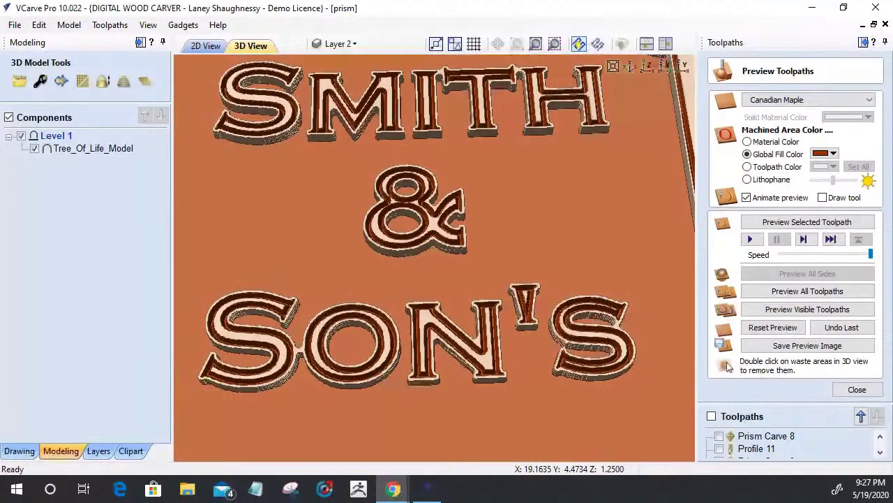
scroll(543, 331, up, 5)
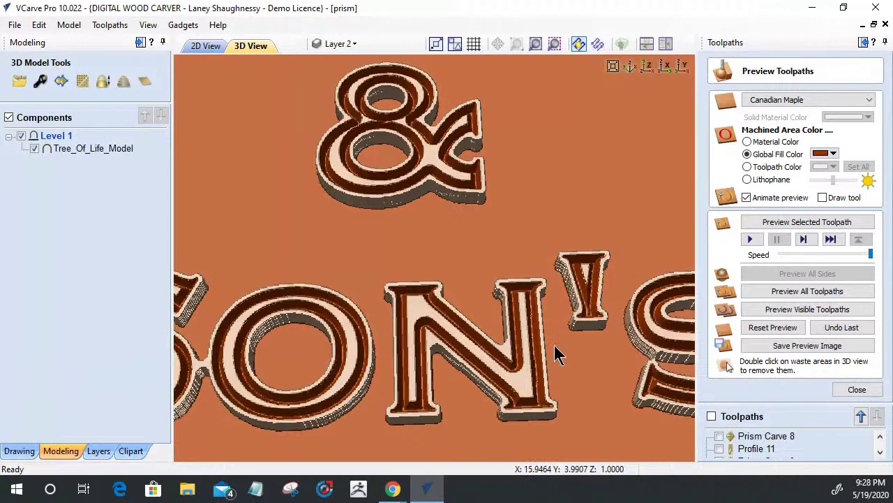
scroll(531, 349, down, 4)
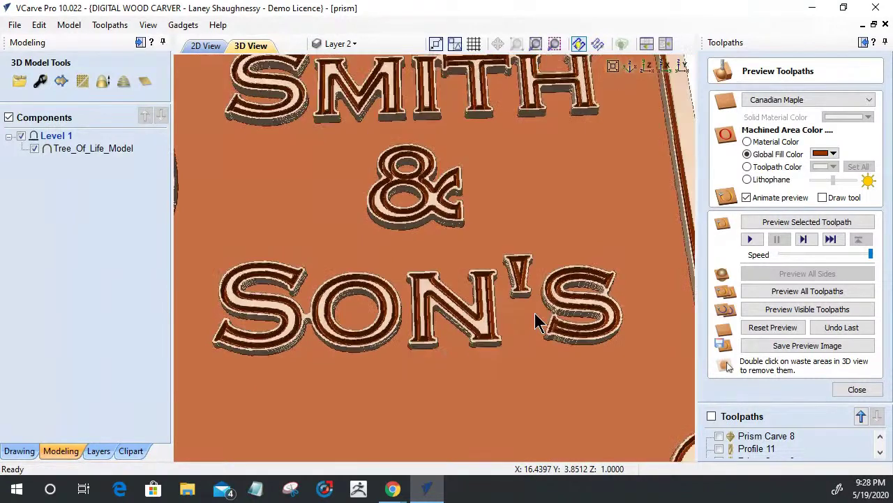
Examine the raised, outlined Smith & Son's lettering in the 3D preview up close and from above.
scroll(538, 321, up, 3)
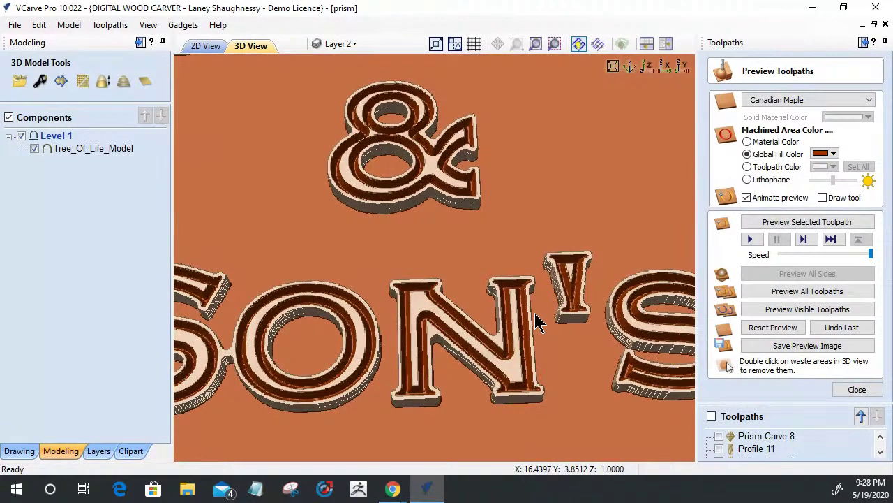
scroll(537, 321, down, 3)
scroll(537, 321, down, 4)
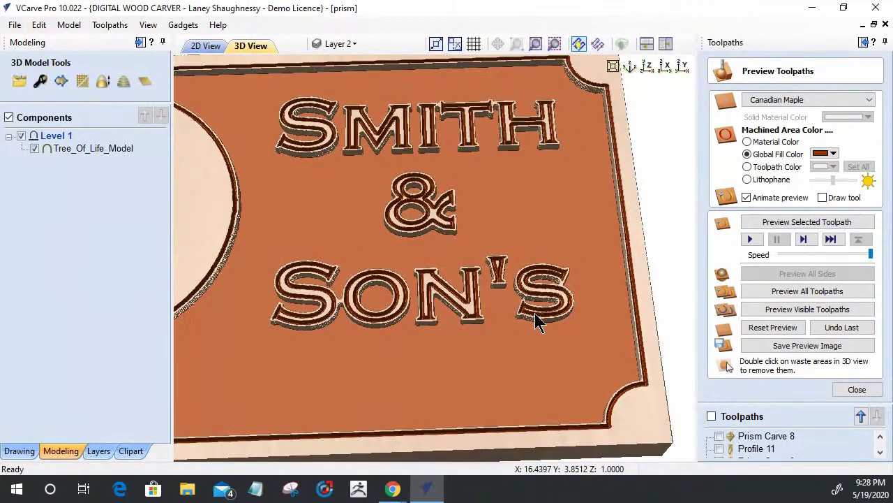
drag(562, 398, 434, 410)
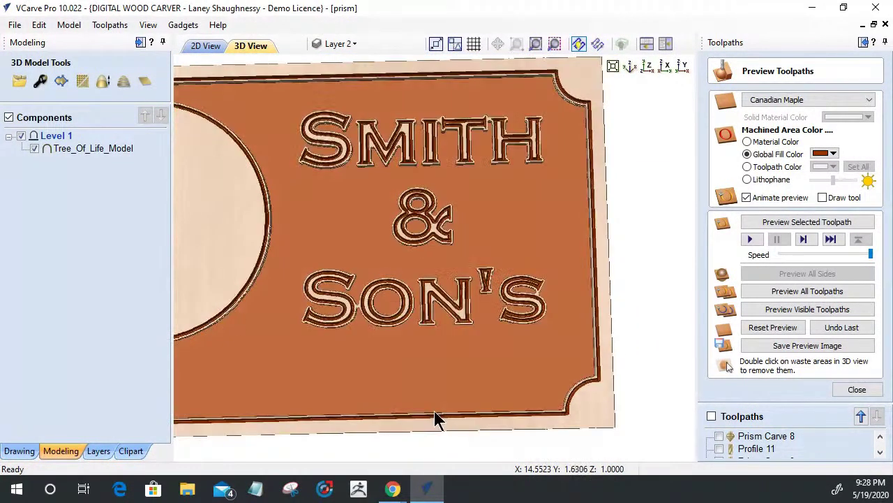
Show the Pocket 6 toolpath and review its cutting depth, raster clearing and pocket allowance settings.
double_click(738, 412)
scroll(586, 175, down, 5)
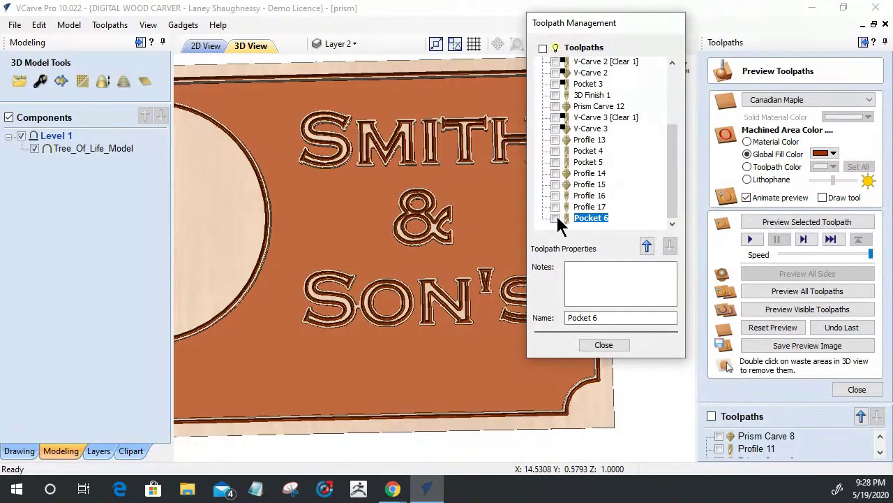
click(557, 219)
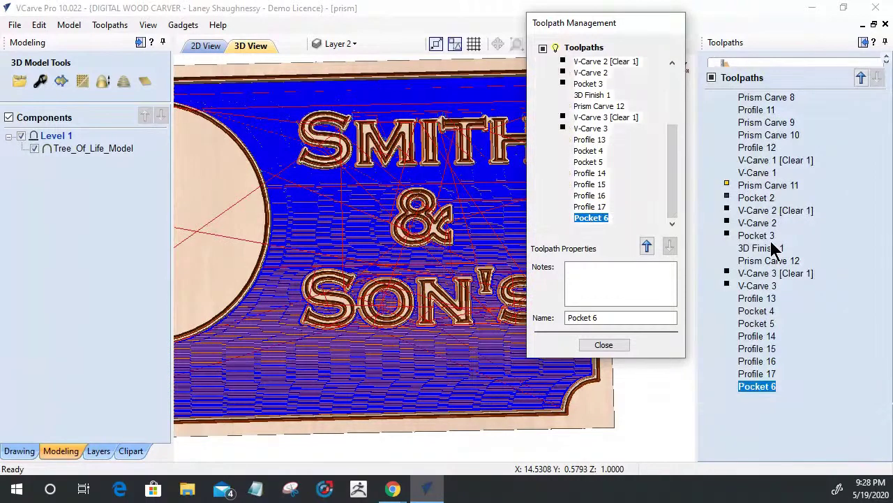
double_click(770, 241)
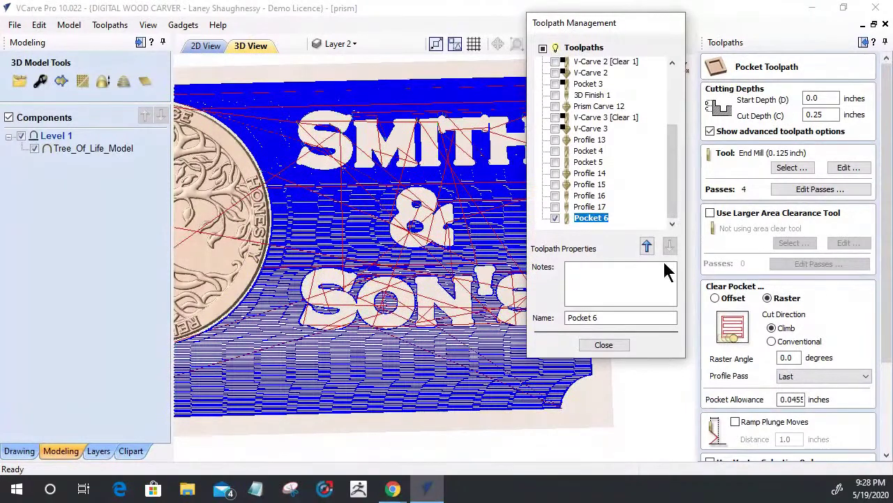
click(605, 345)
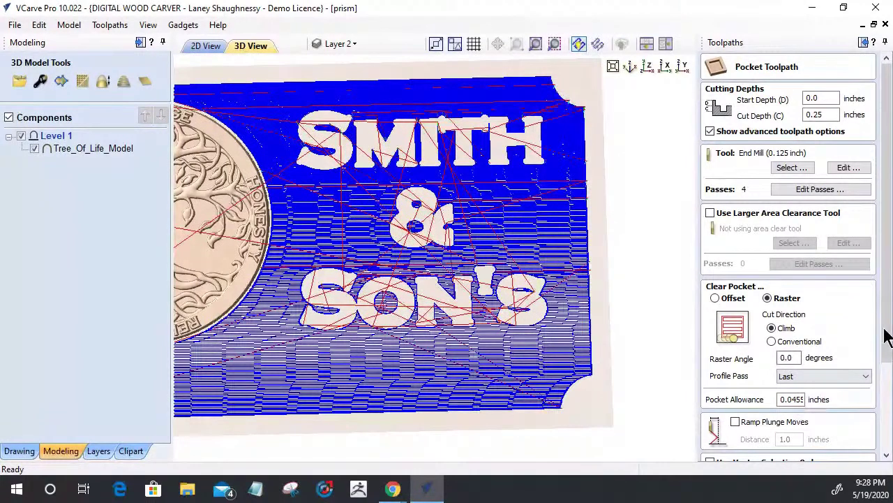
scroll(887, 335, down, 5)
key(Escape)
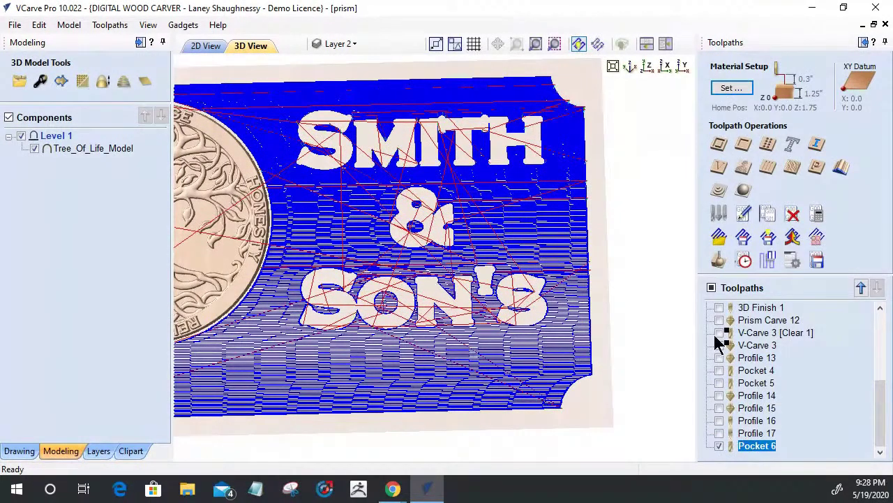
Review the corner options and cut-out tool allowance of Profile 17, and hide all toolpaths in the 3D preview.
double_click(753, 434)
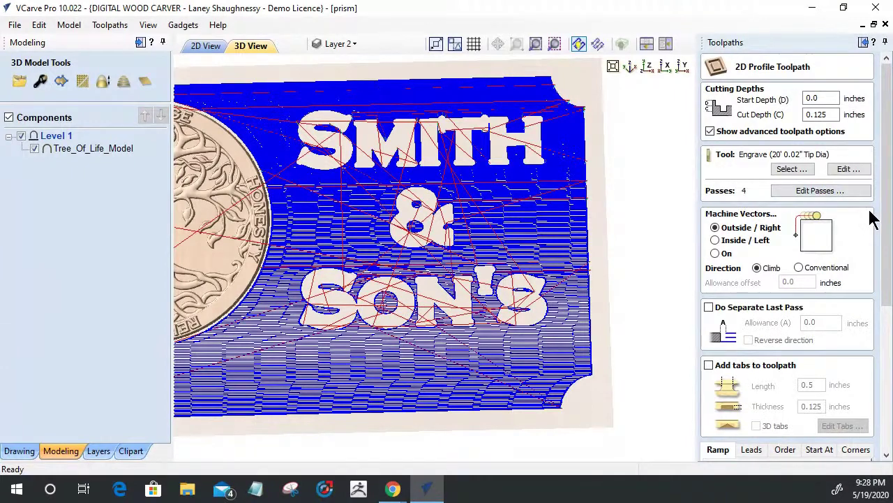
drag(888, 233, 886, 380)
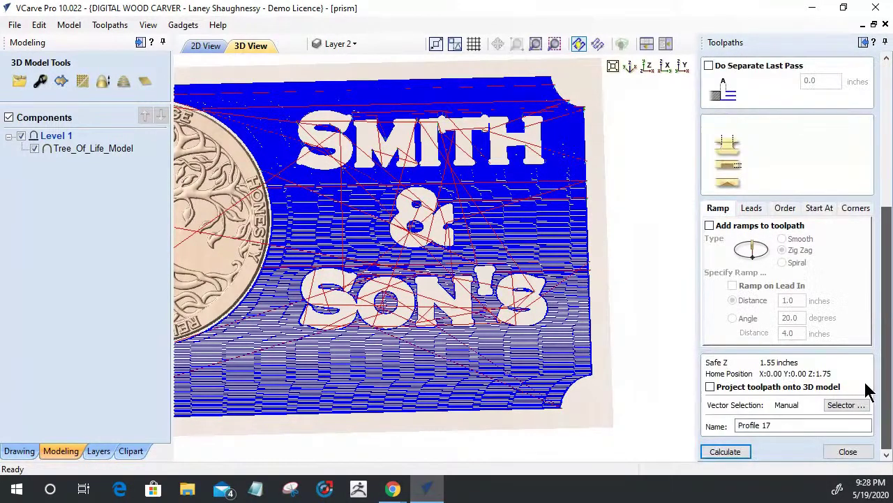
click(852, 211)
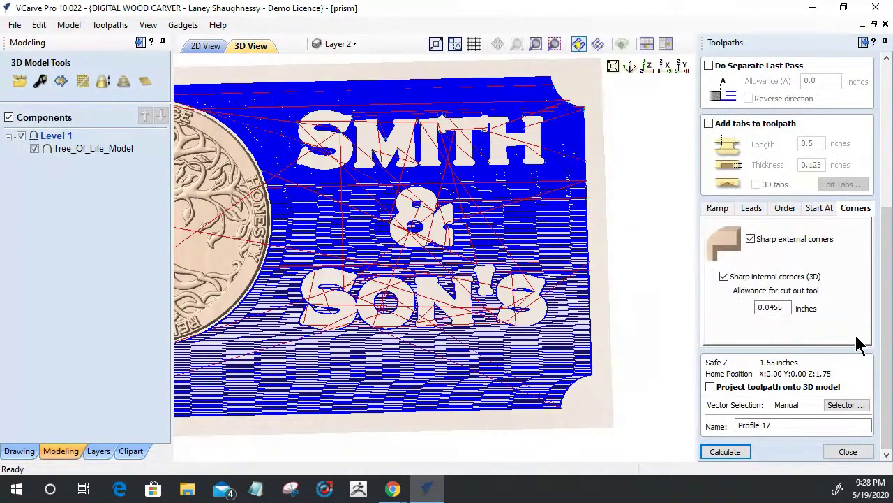
click(848, 452)
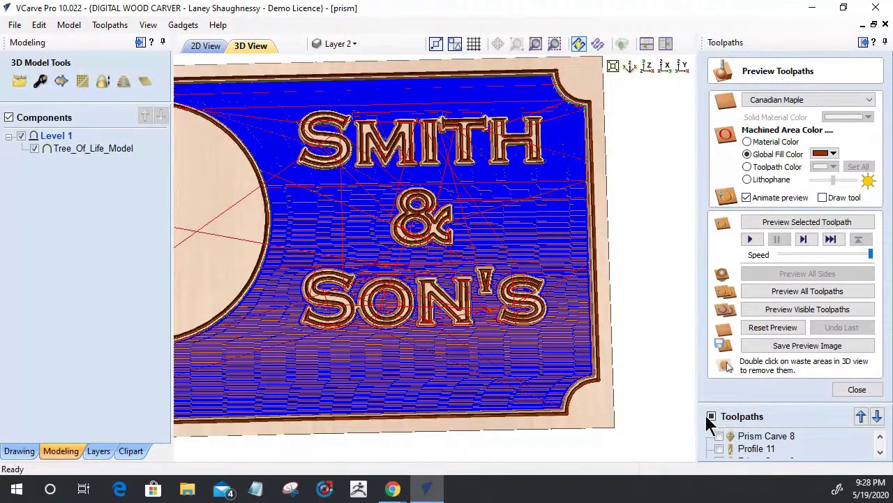
click(711, 417)
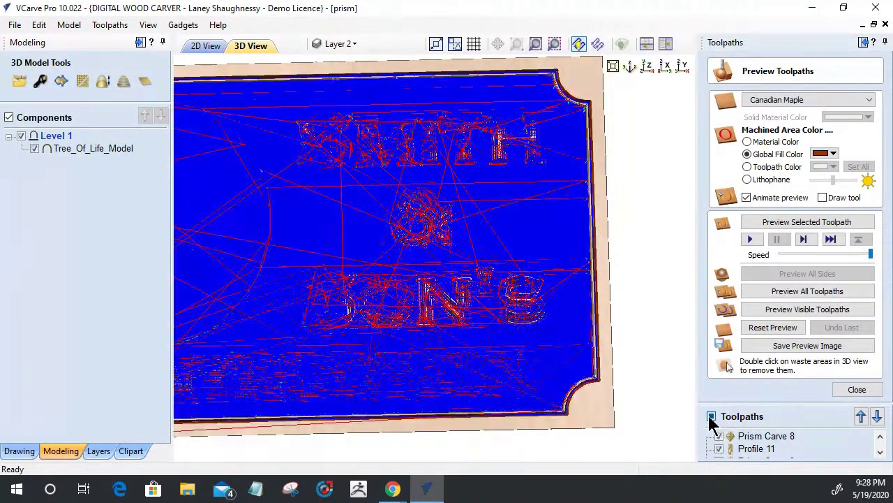
click(711, 417)
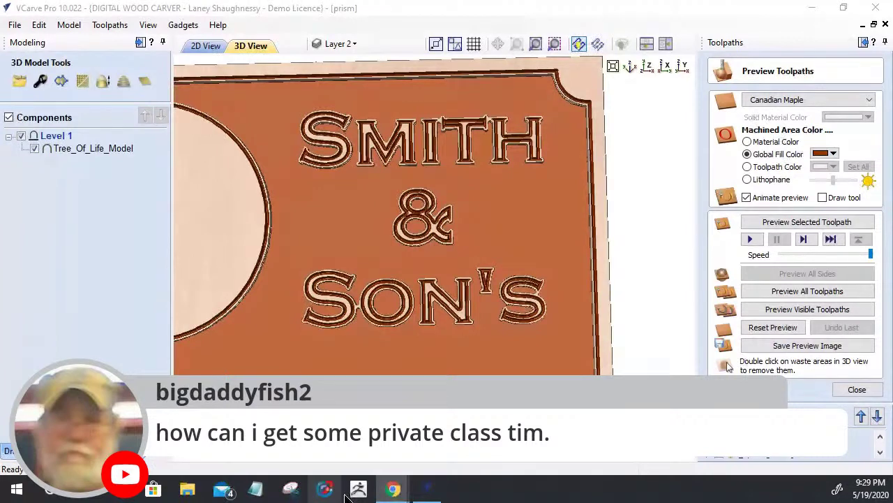
Switch to Google Chrome and load the digitalwoodcarver.com website.
mouse_move(330, 459)
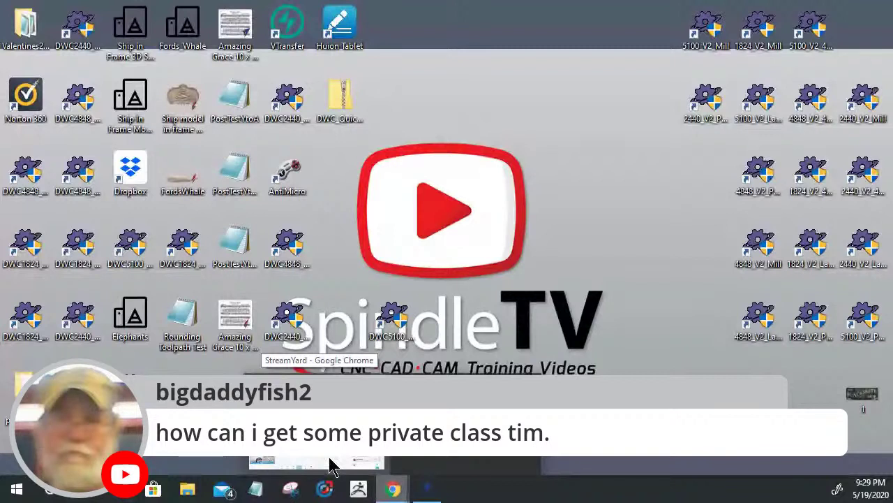
click(332, 465)
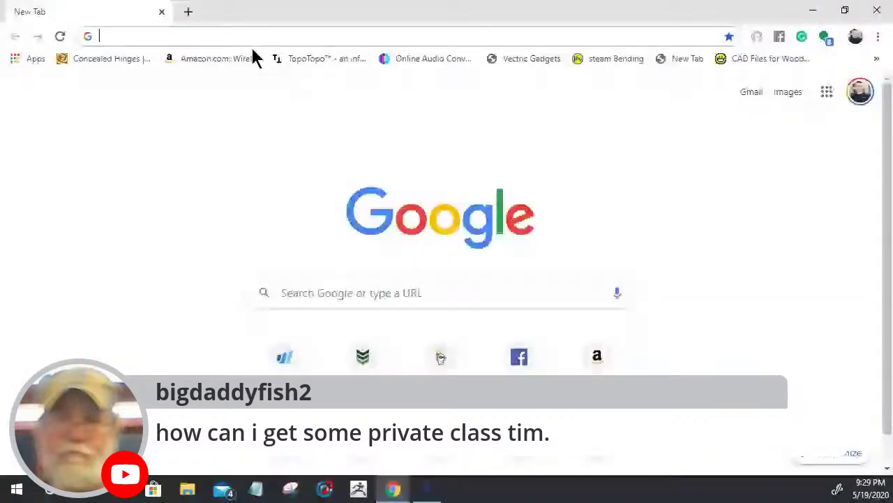
text(digitalwoodcarver.com)
key(Return)
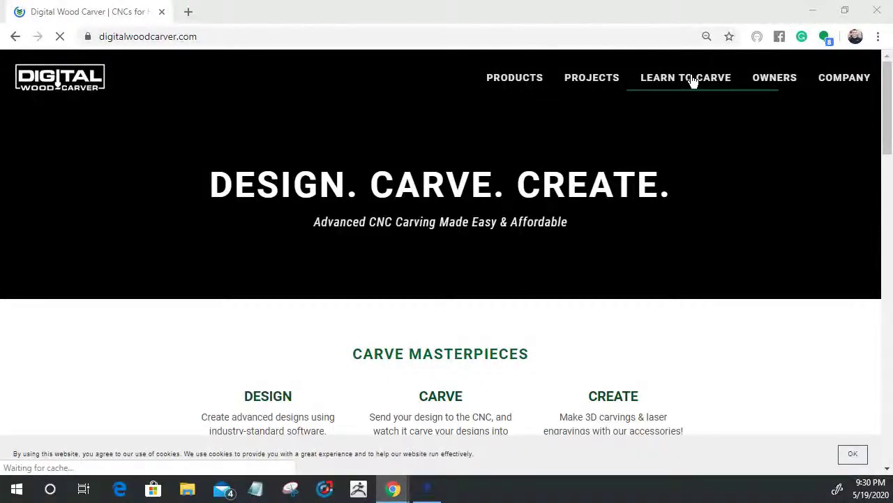
Look over the Digital Wood Carver home page and go to the 1-on-1 Training page.
mouse_move(693, 81)
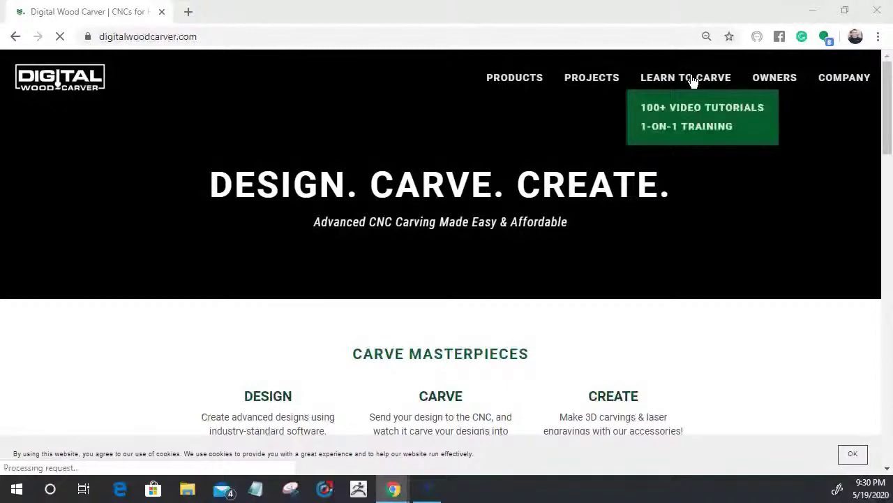
click(723, 220)
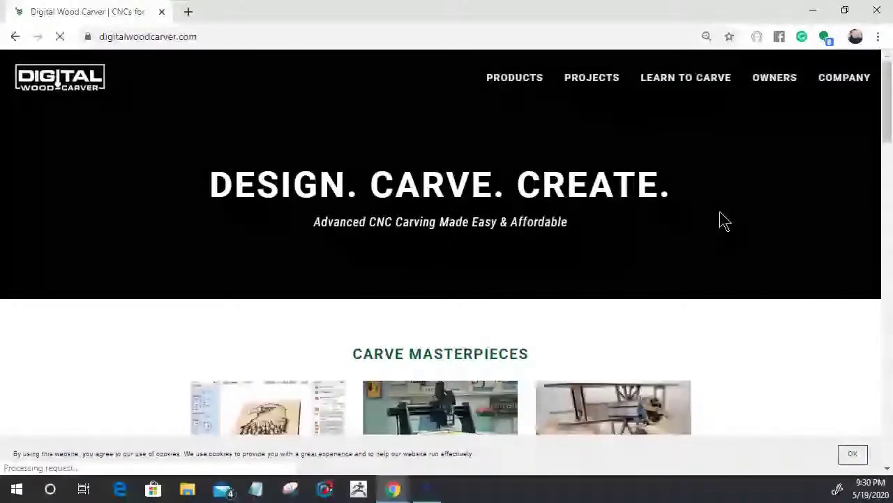
scroll(723, 220, down, 6)
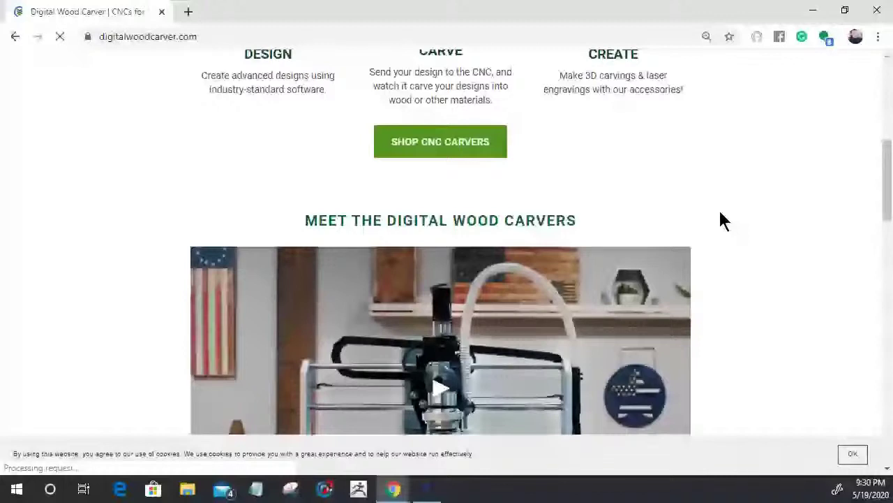
scroll(719, 210, up, 6)
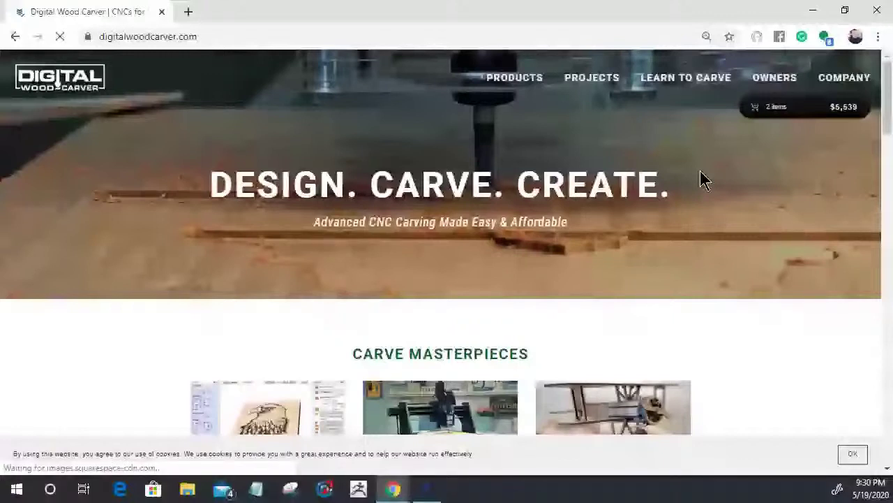
mouse_move(691, 133)
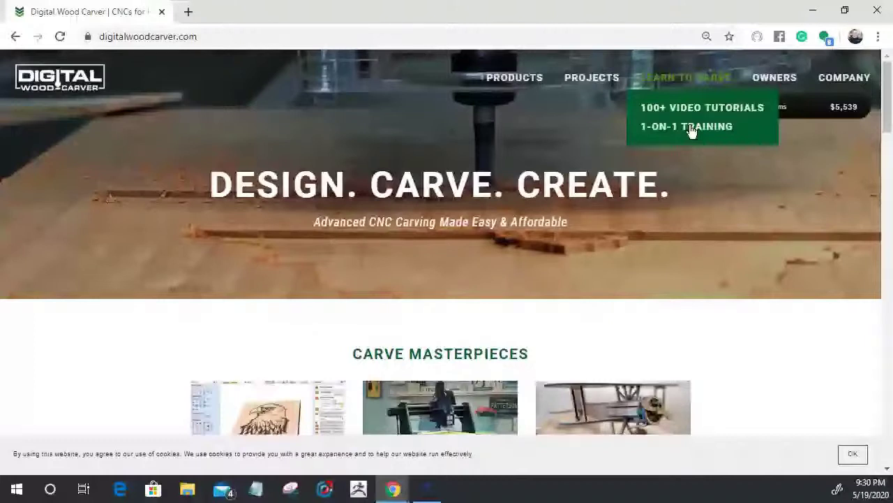
click(690, 127)
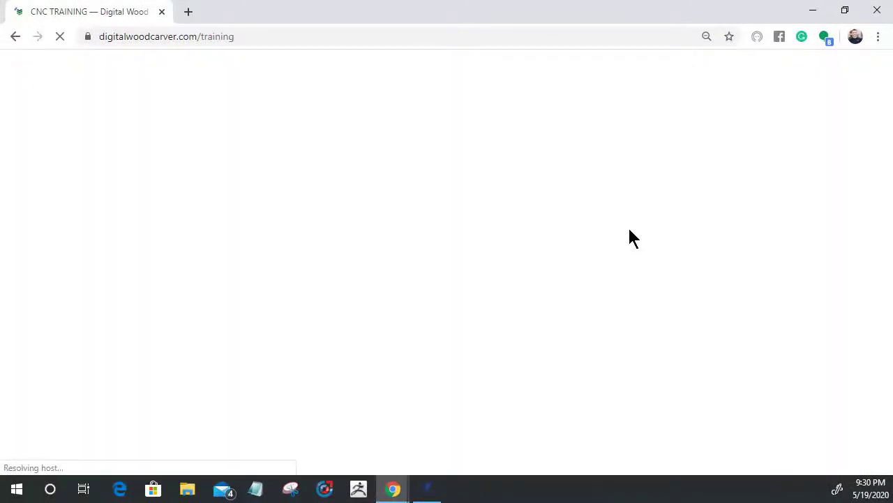
Compare the non-subscription, monthly and annual SpindleTV training packages, and close the training page to return to VCarve Pro.
scroll(628, 237, down, 4)
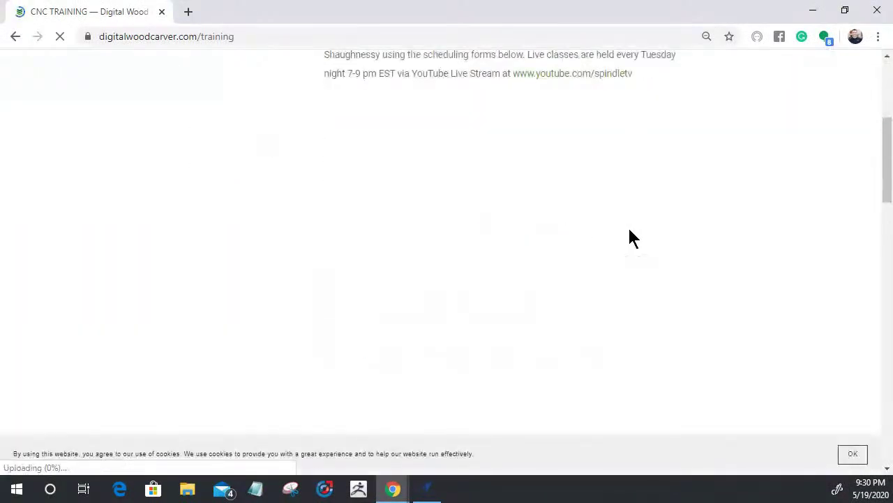
scroll(632, 237, up, 4)
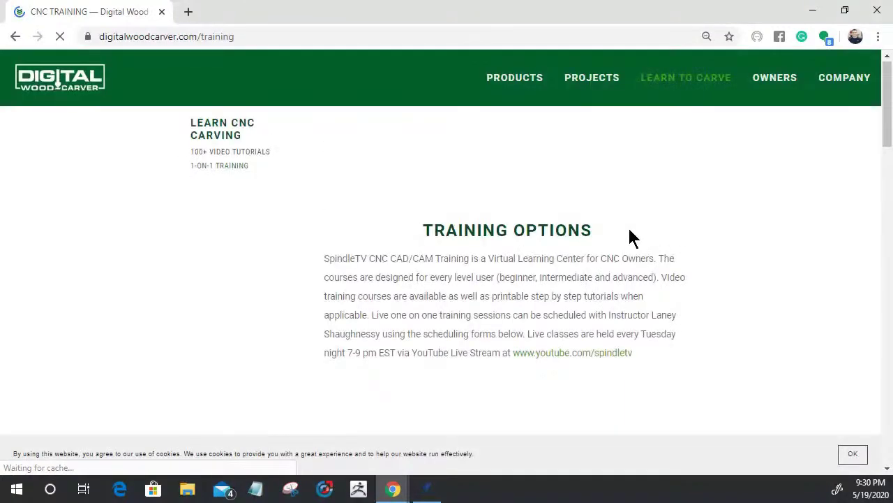
scroll(632, 237, down, 10)
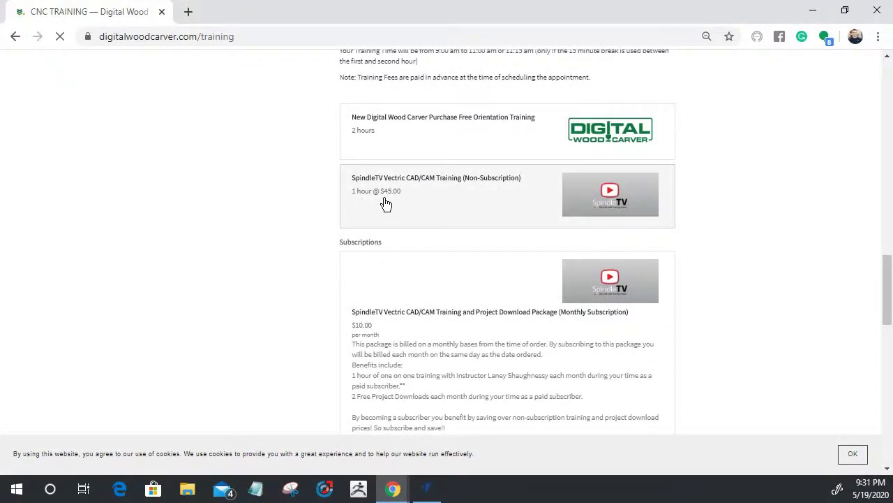
scroll(412, 201, down, 2)
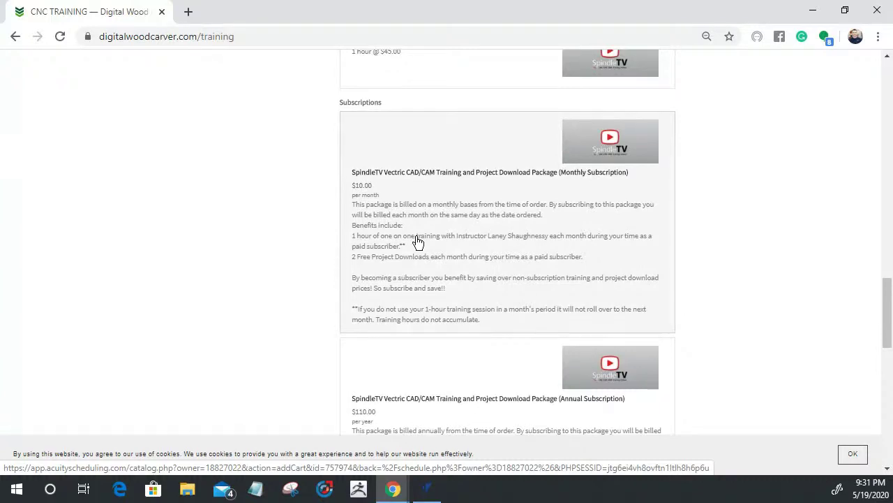
scroll(417, 241, down, 3)
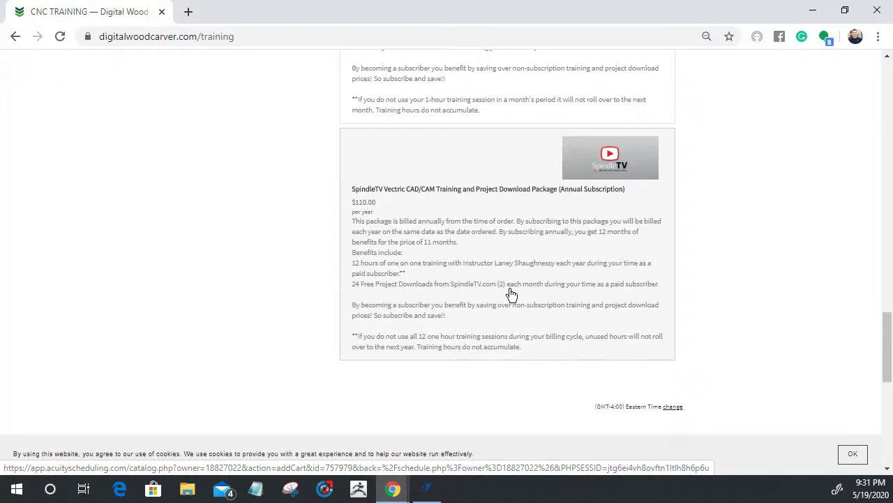
scroll(511, 294, up, 5)
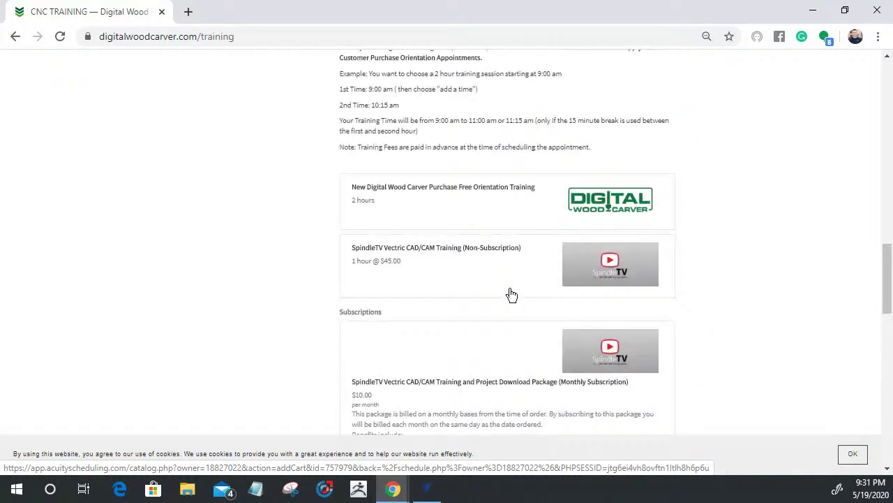
scroll(511, 294, down, 4)
scroll(511, 293, down, 2)
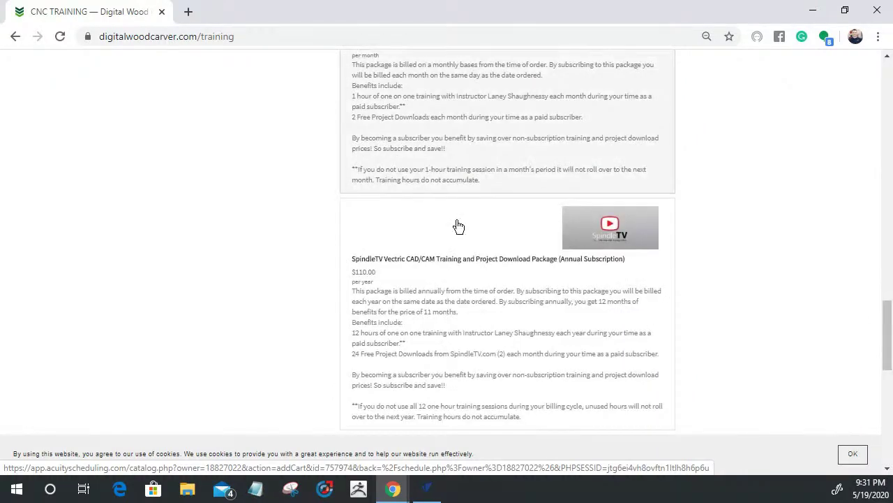
scroll(460, 273, up, 4)
scroll(464, 359, down, 1)
scroll(477, 357, down, 2)
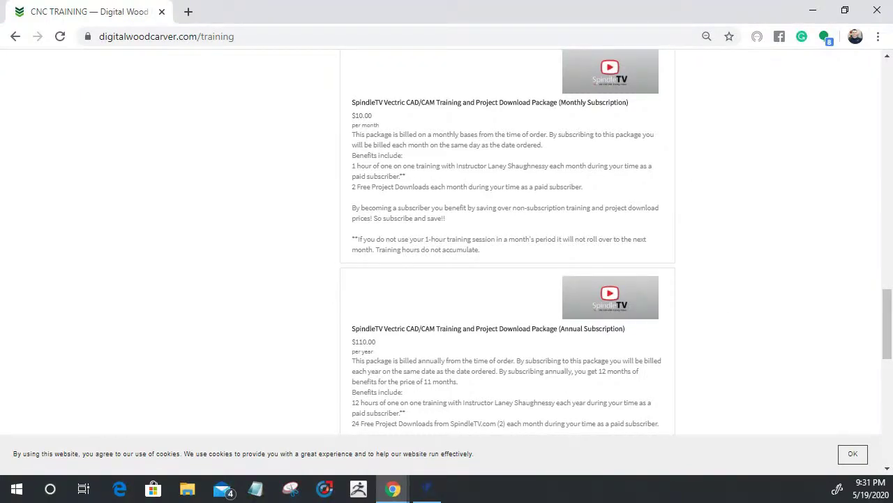
click(162, 13)
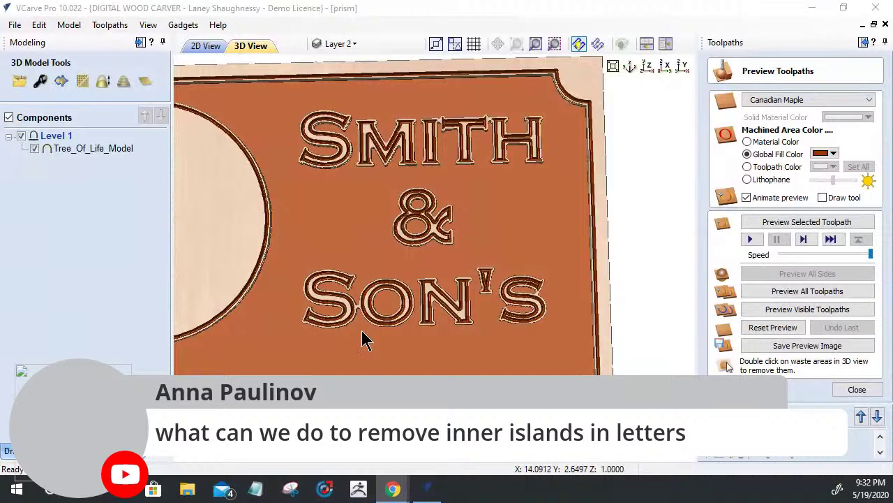
Inspect the inner islands of the Smith & Son's letters at an angle in 3D, and reset the toolpath preview.
scroll(421, 324, up, 1)
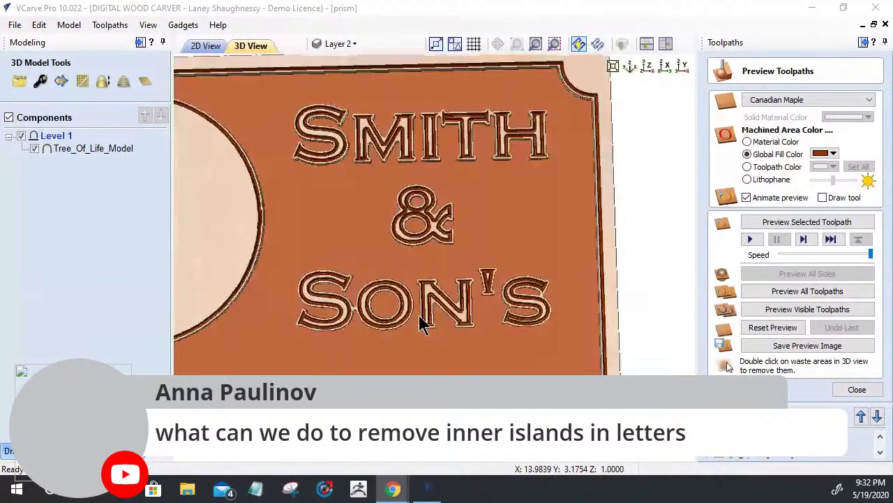
scroll(421, 325, up, 1)
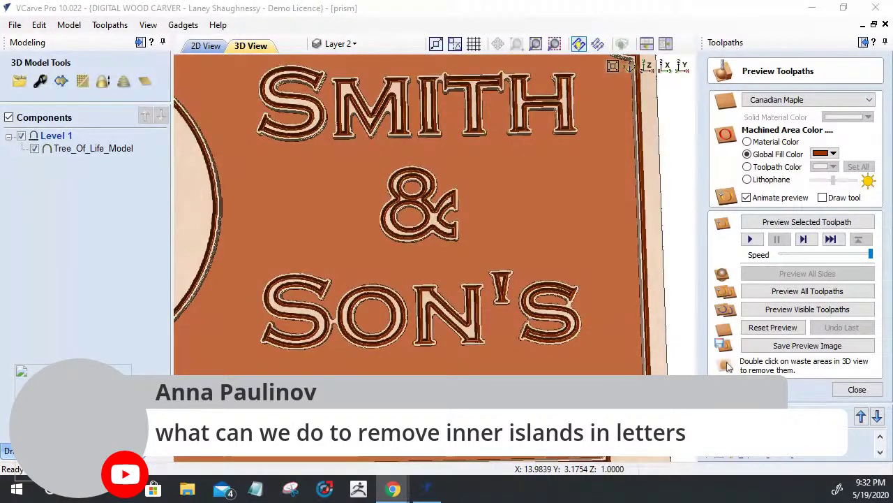
scroll(414, 333, up, 1)
drag(414, 332, 493, 312)
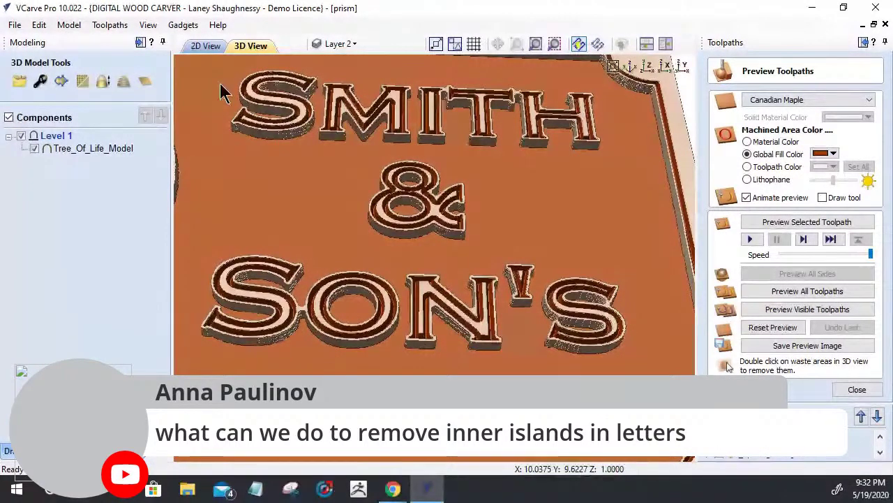
click(764, 328)
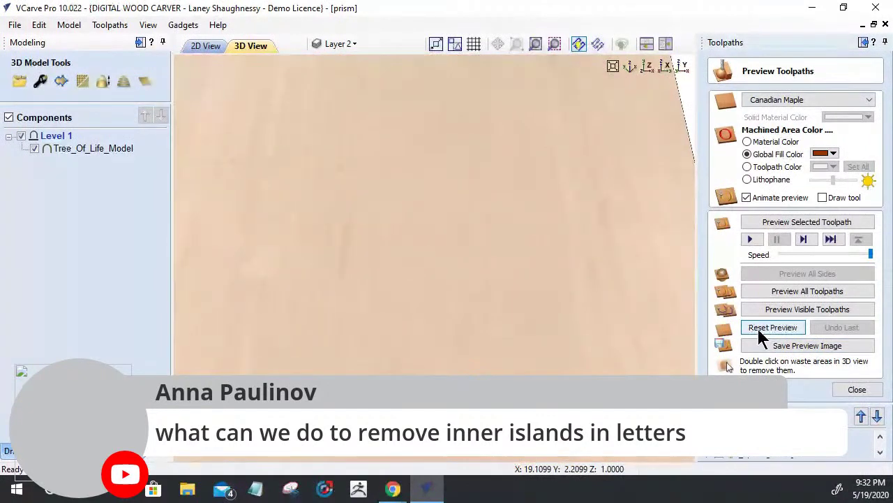